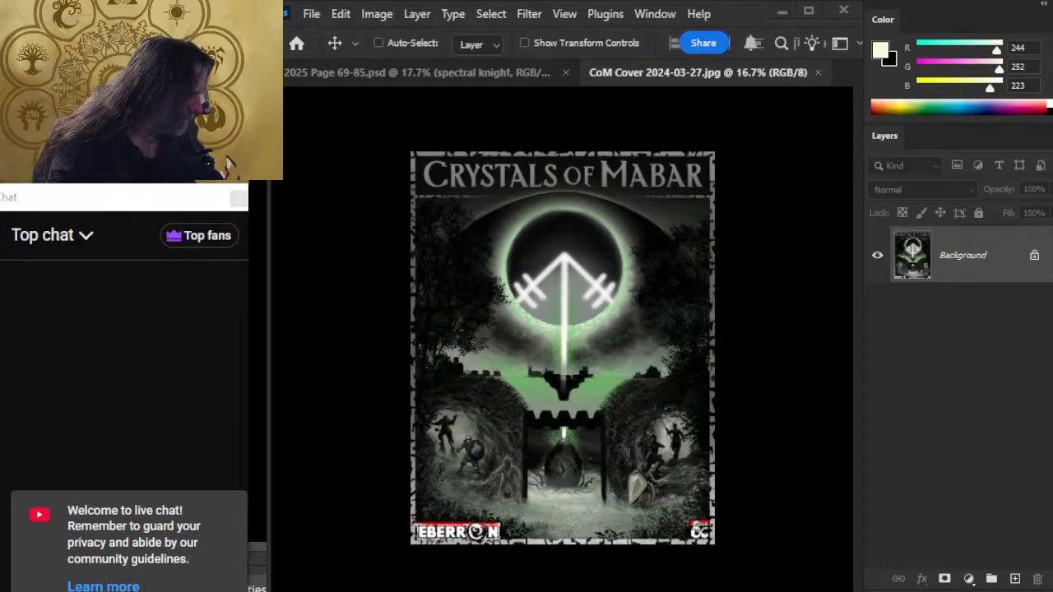
- Switch to the YouTube live stream page, like the stream and expand its description to review the listed links
key(alt+Tab)
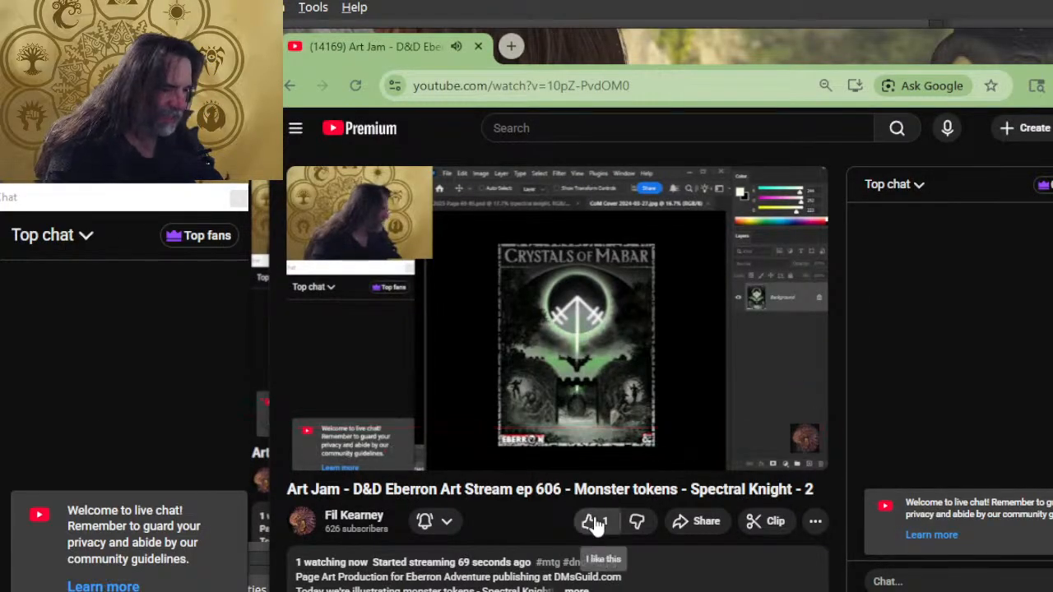
click(602, 524)
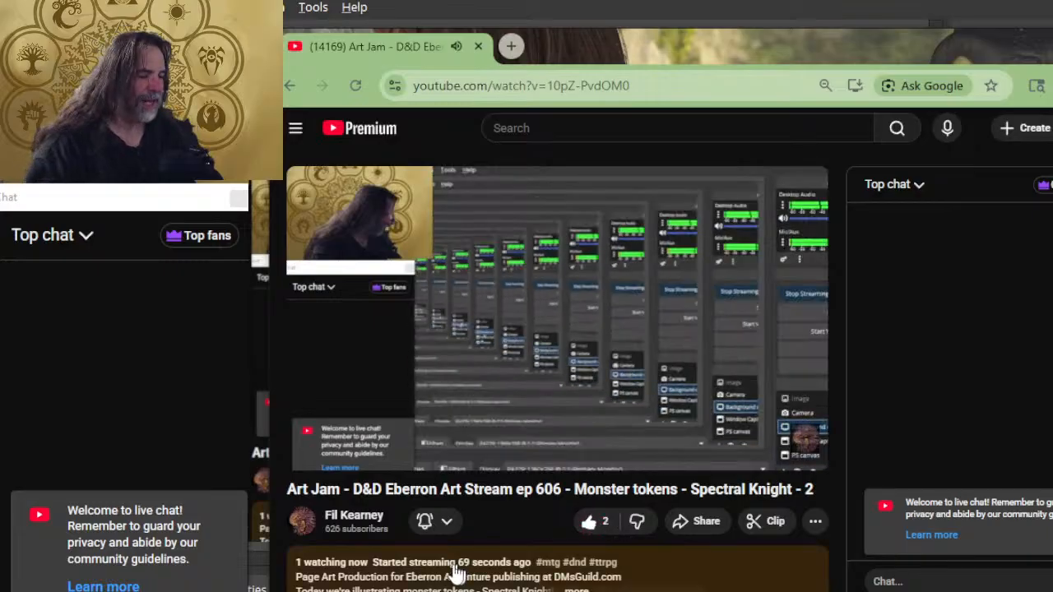
scroll(463, 497, down, 4)
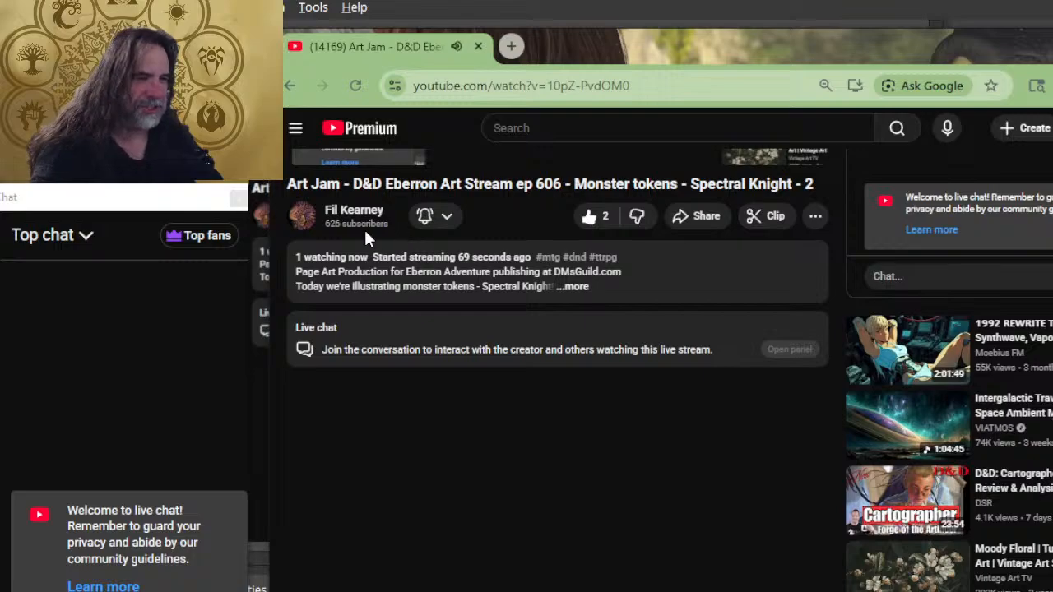
click(574, 287)
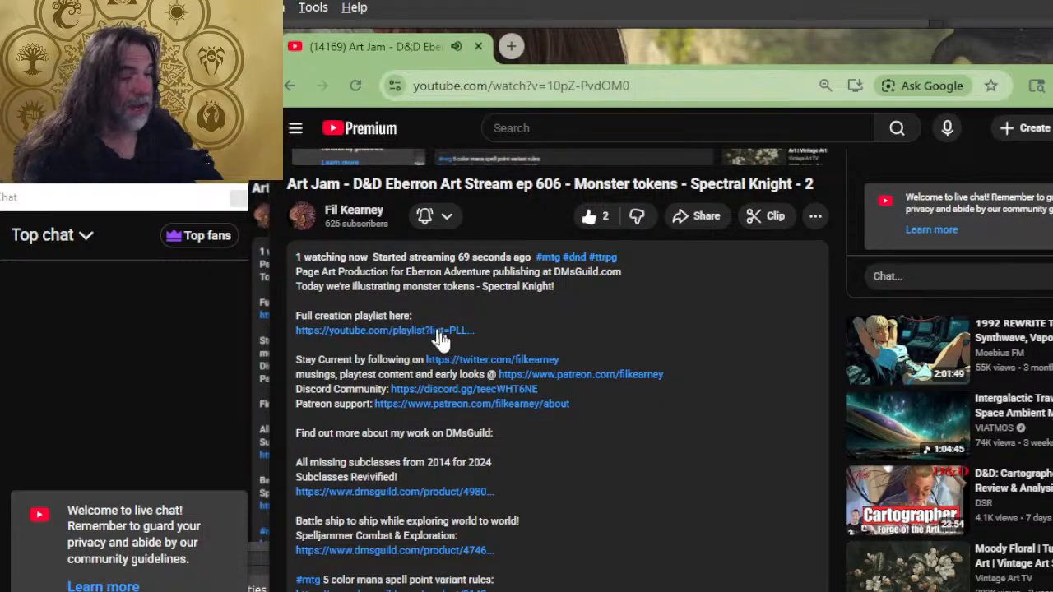
scroll(418, 327, down, 4)
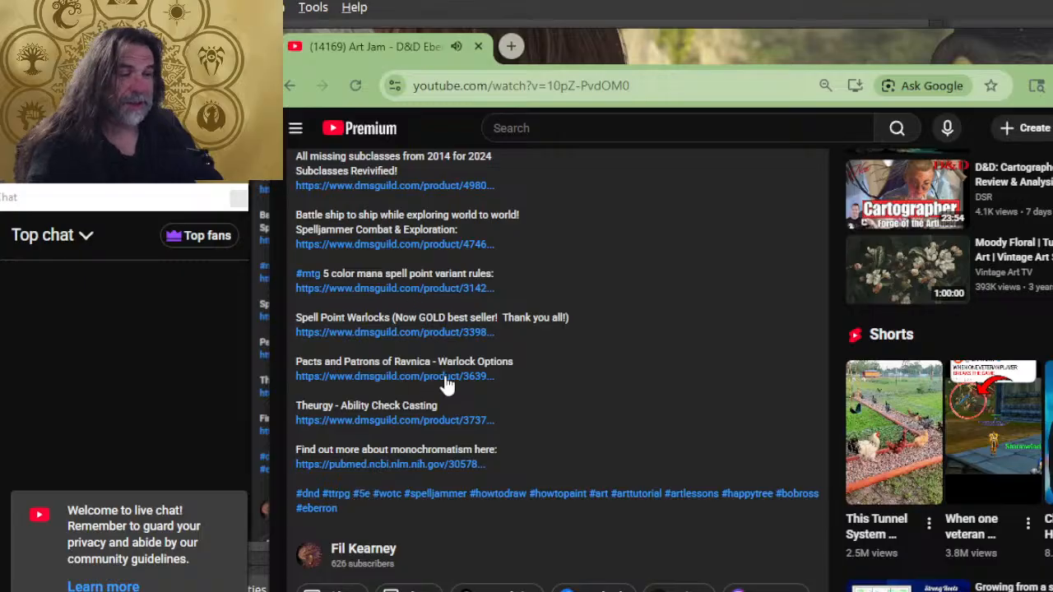
scroll(456, 371, up, 8)
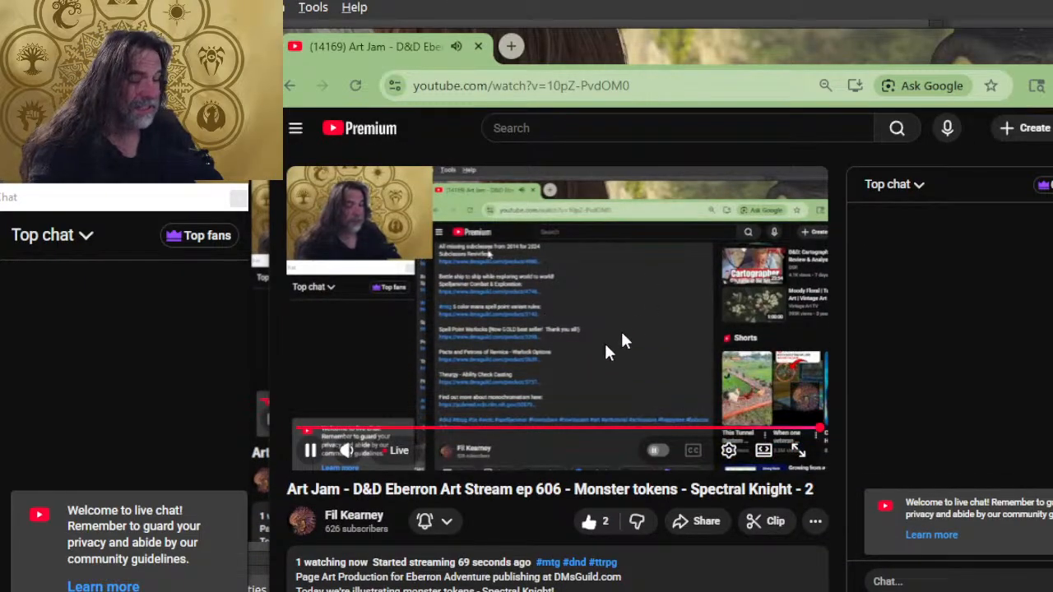
- Switch back to Photoshop and close the CoM Cover 2024-03-27.jpg document
drag(634, 52, 613, 123)
key(alt+Tab)
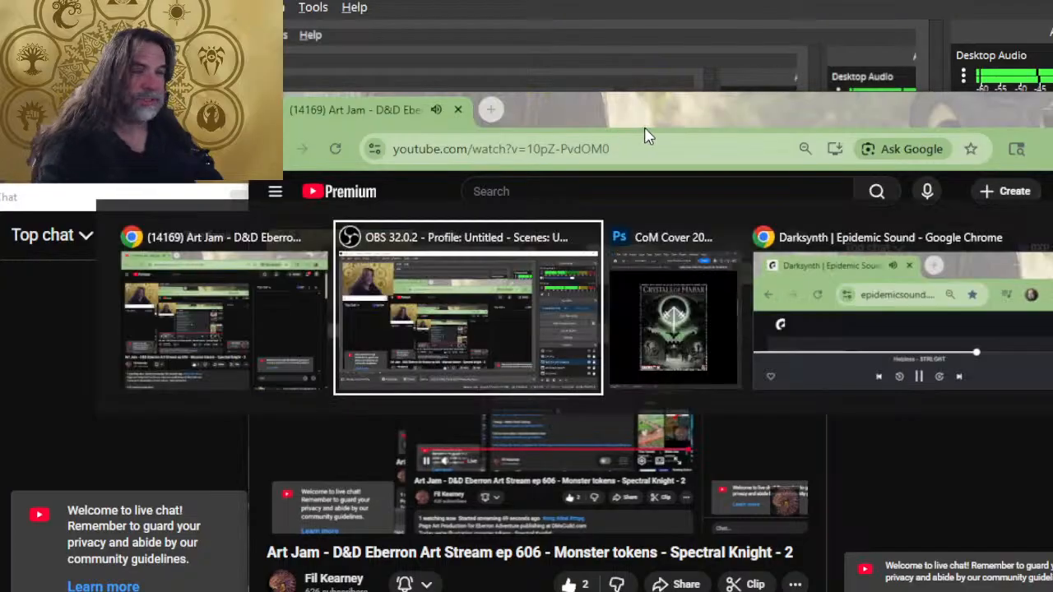
key(alt+Tab)
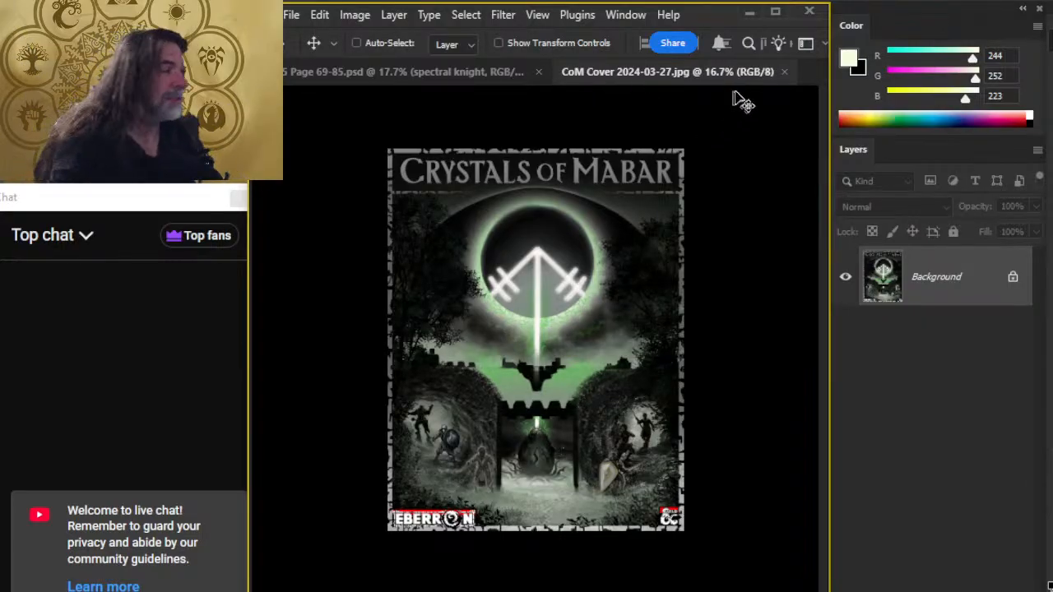
click(784, 71)
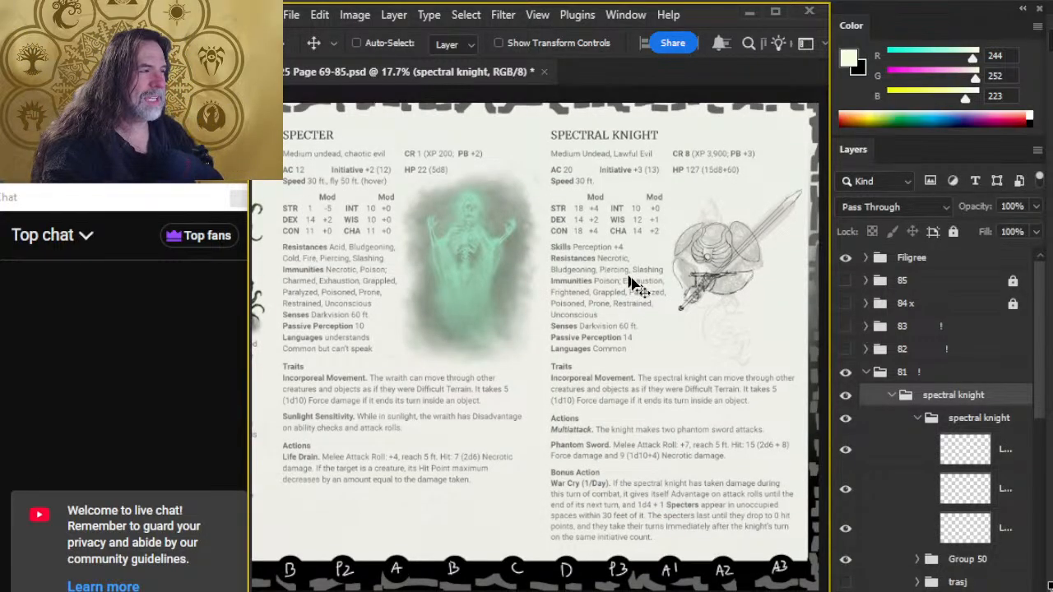
- Examine the Specter and Spectral Knight entries in full-screen view, then return to the standard screen mode
key(f)
key(f)
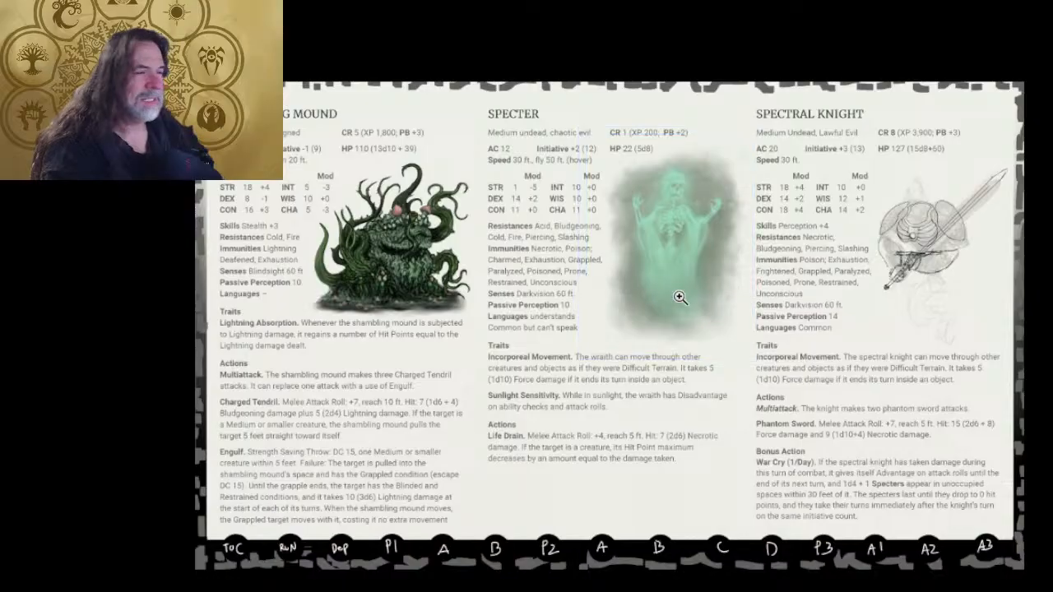
drag(669, 290, 715, 293)
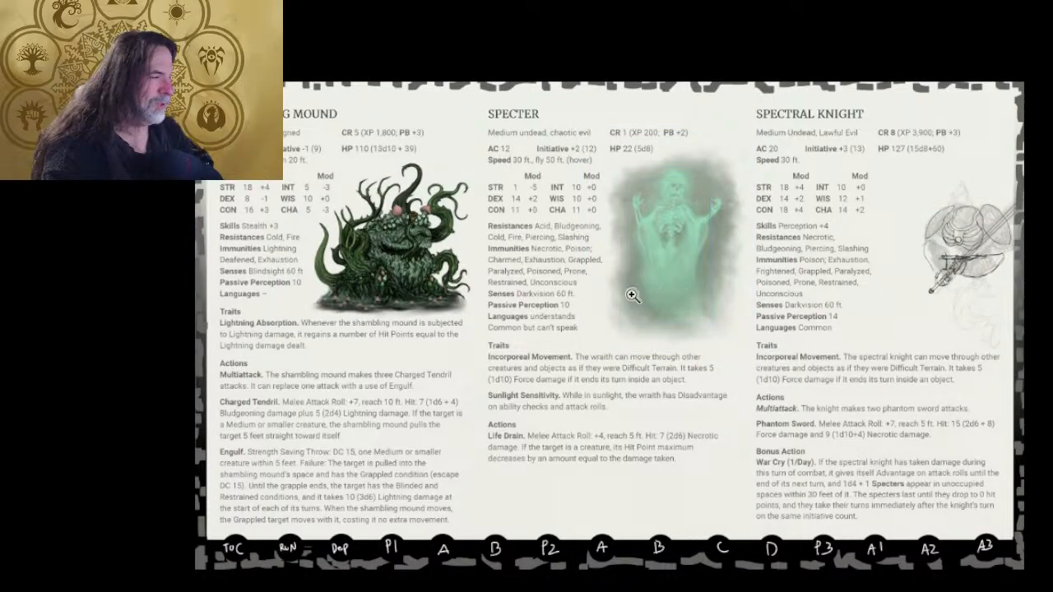
key(ctrl+z)
drag(568, 244, 606, 242)
drag(753, 275, 734, 252)
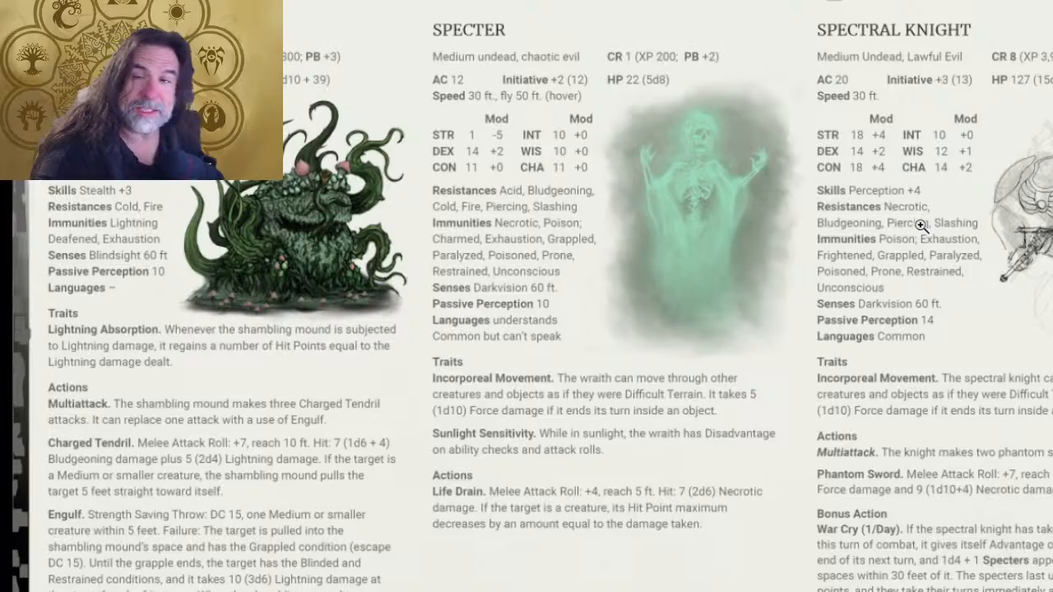
click(888, 458)
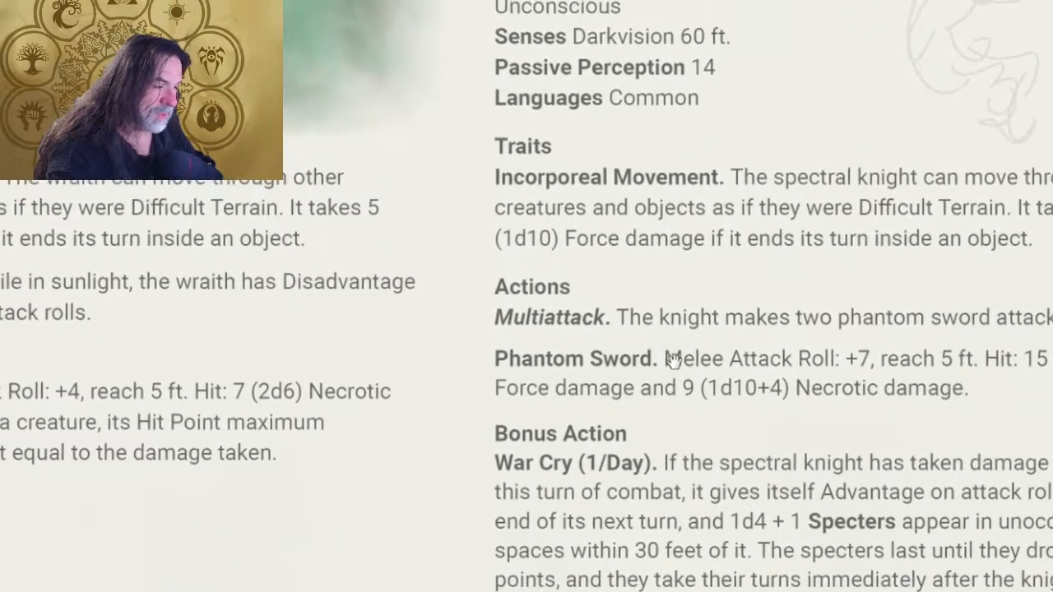
click(808, 387)
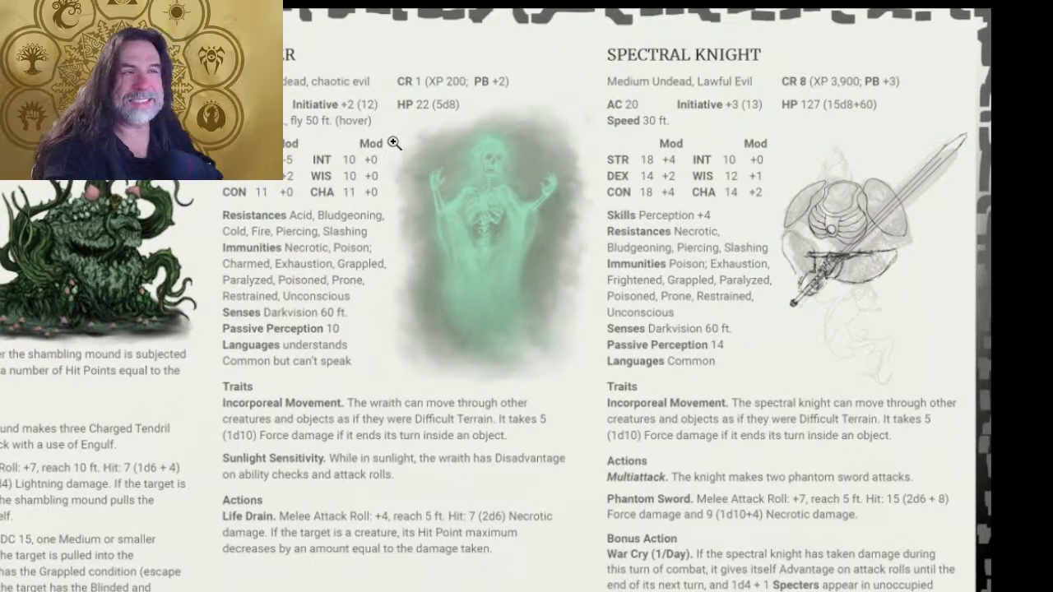
key(f)
- Compare the spectral knight sketch with the painted specter illustration close up
drag(773, 334, 383, 262)
drag(687, 328, 343, 345)
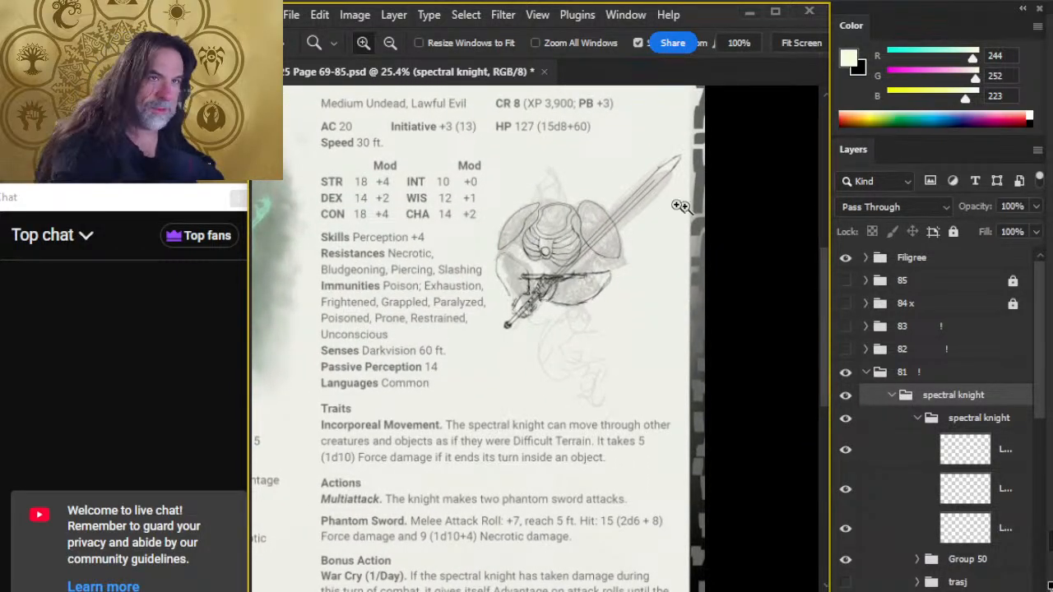
drag(549, 264, 606, 272)
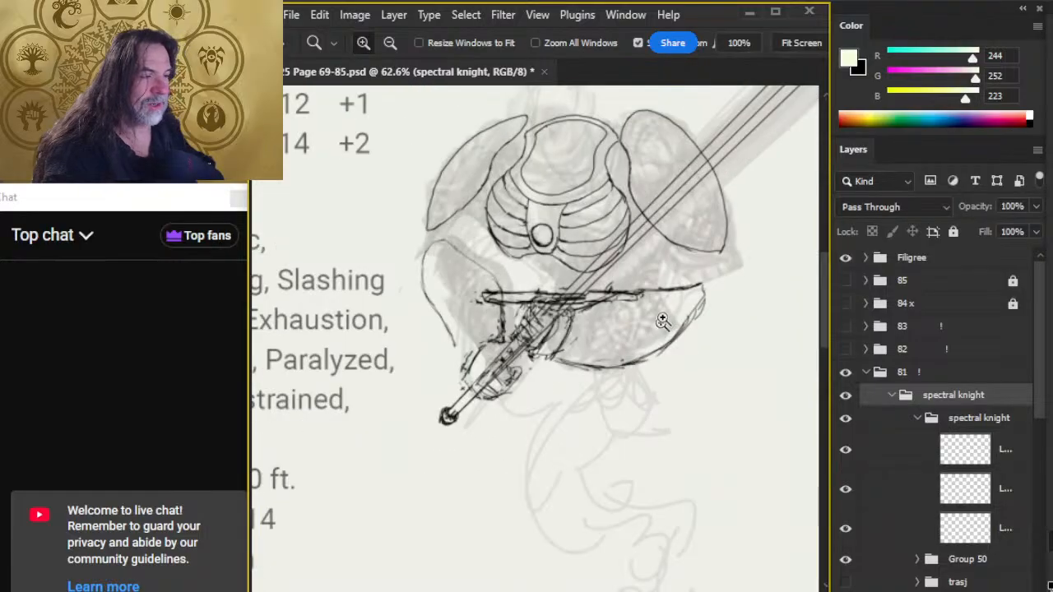
drag(661, 311, 610, 326)
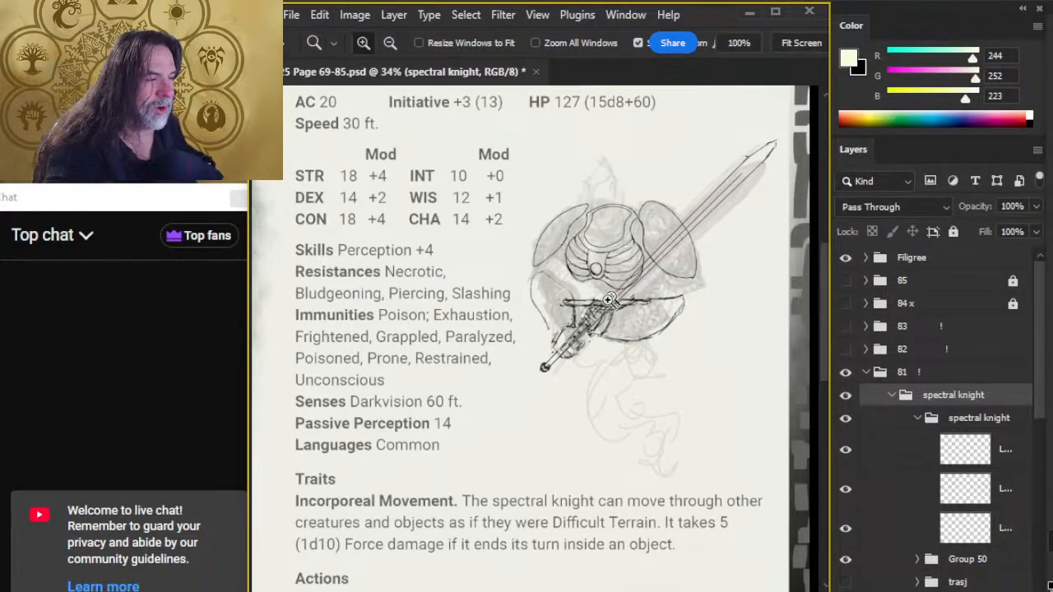
mouse_move(376, 333)
mouse_down()
mouse_move(635, 350)
mouse_move(758, 373)
mouse_up()
mouse_move(539, 273)
mouse_down()
mouse_move(639, 348)
mouse_move(526, 271)
mouse_up()
drag(598, 291, 619, 299)
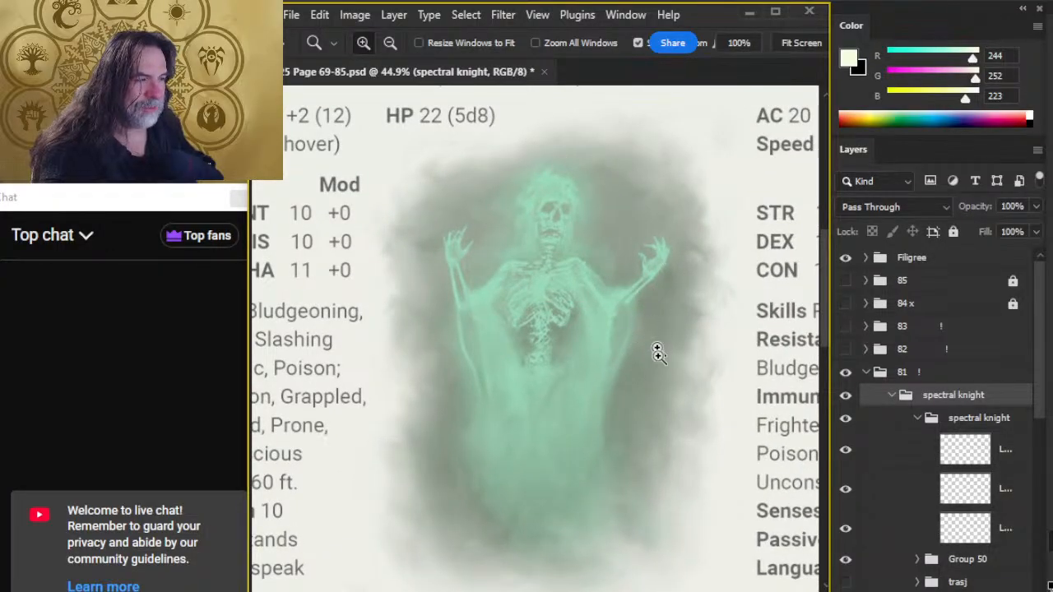
key(ctrl+0)
drag(731, 413, 506, 355)
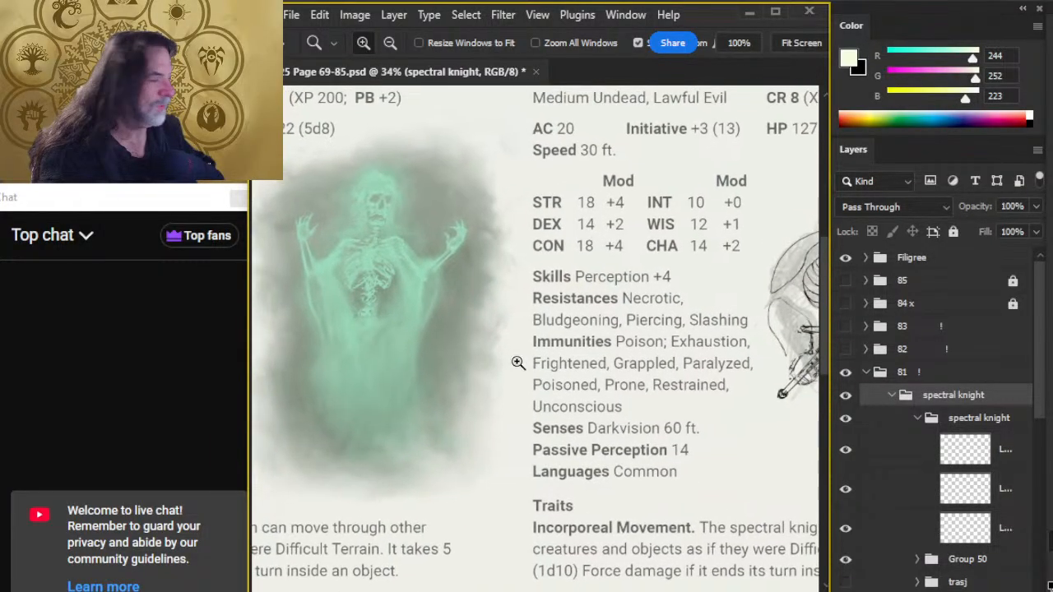
- Temporarily show group 83 instead of group 81 to study the dark armoured wraith illustration, then restore group 81
click(845, 372)
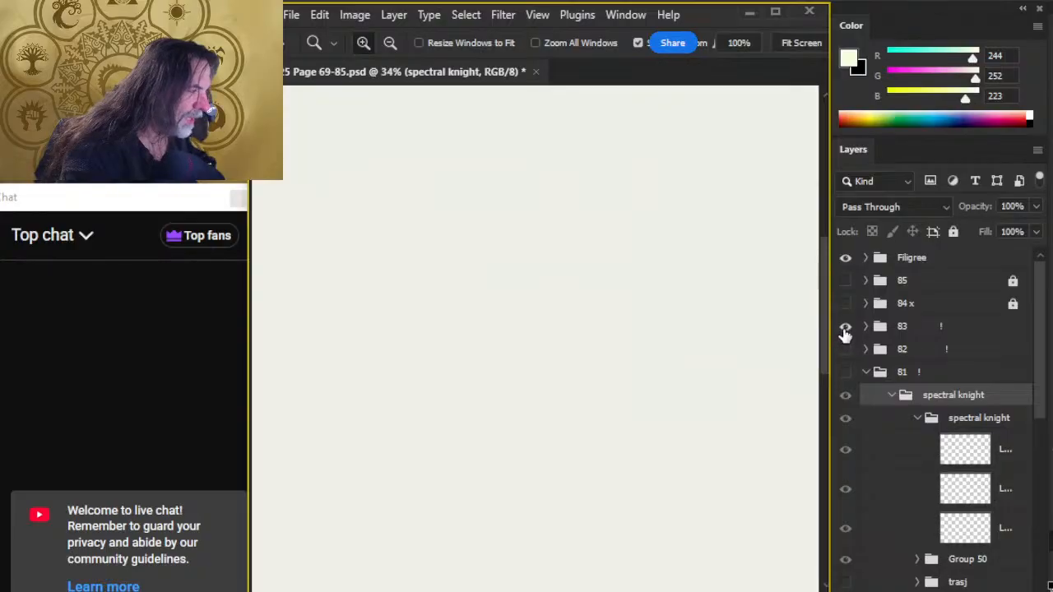
click(845, 326)
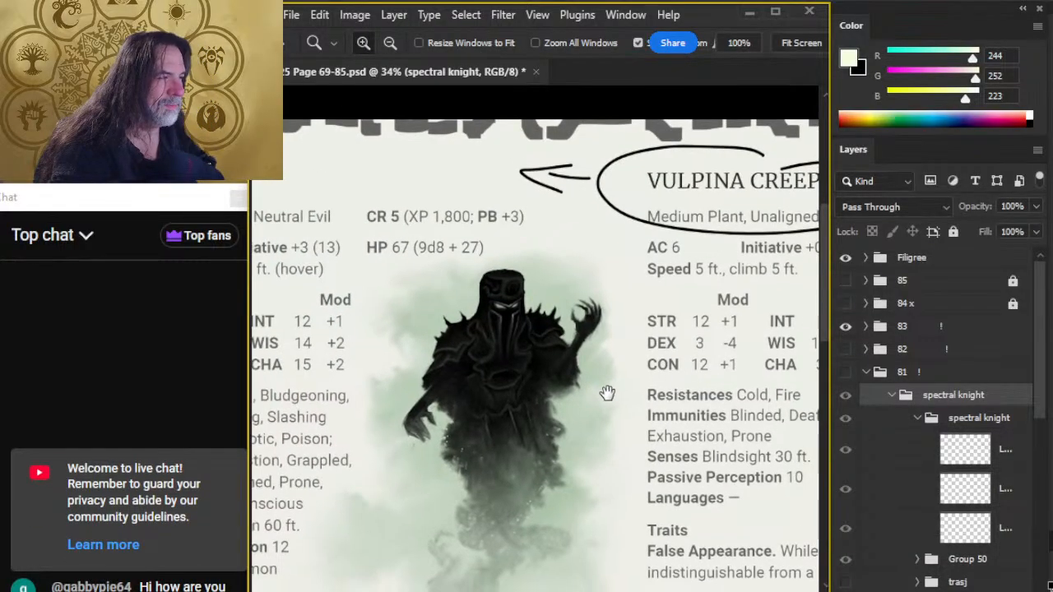
drag(606, 395, 665, 299)
drag(641, 354, 649, 311)
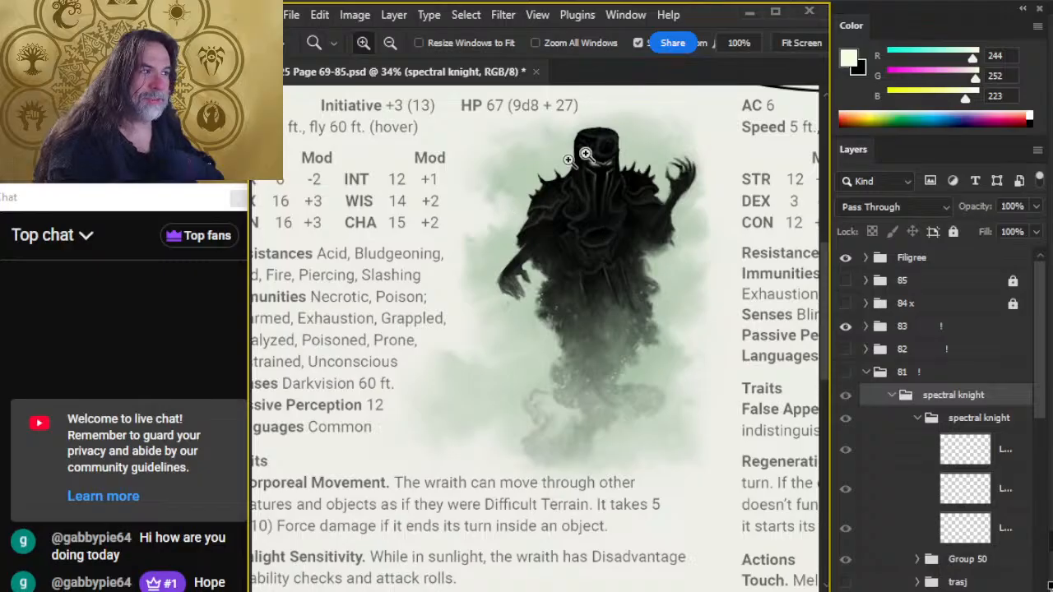
click(846, 327)
click(846, 372)
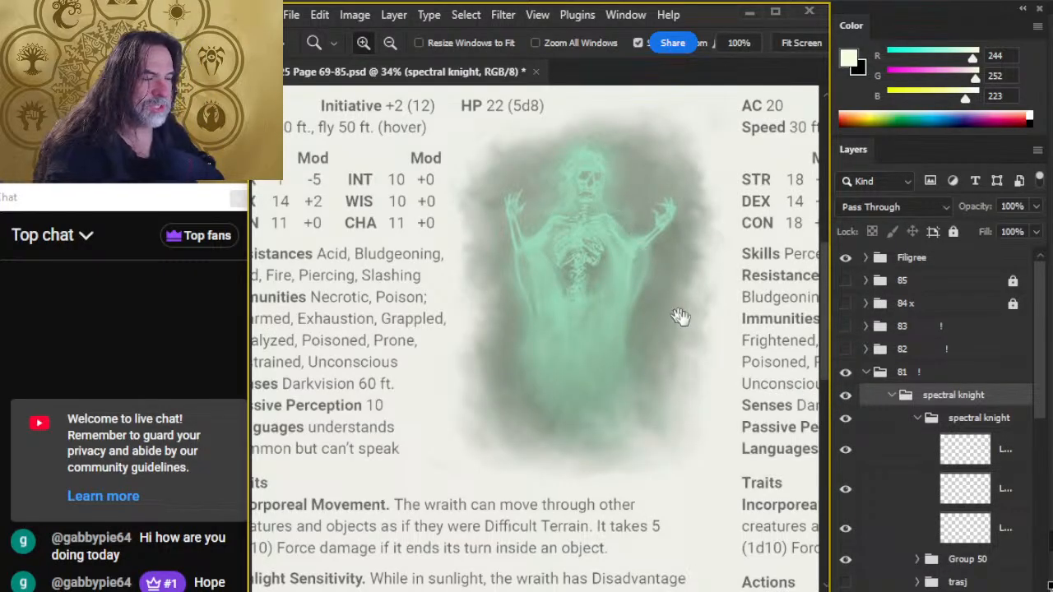
- Inspect the spectral knight sketch close up, switching the sword layer off and on to identify its lines
drag(691, 324, 358, 310)
drag(642, 338, 474, 329)
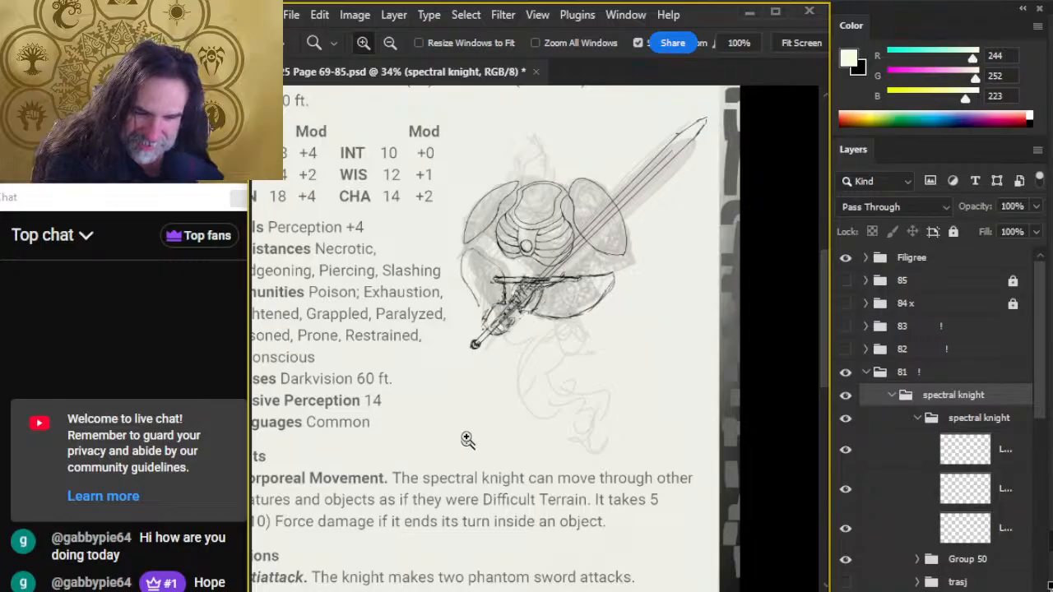
click(592, 303)
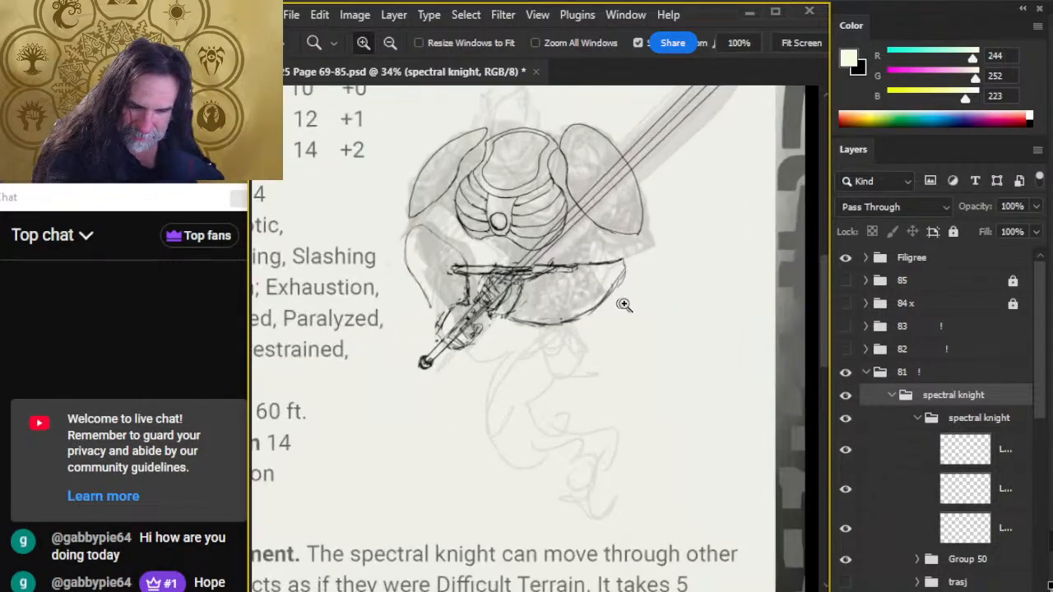
drag(598, 343, 557, 357)
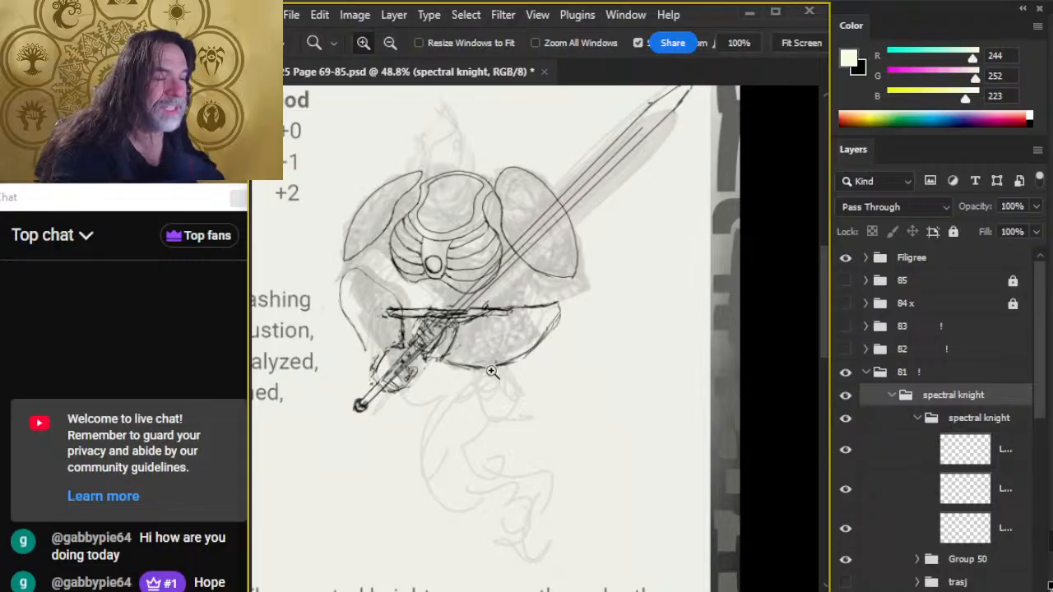
click(846, 451)
click(845, 452)
scroll(622, 336, up, 2)
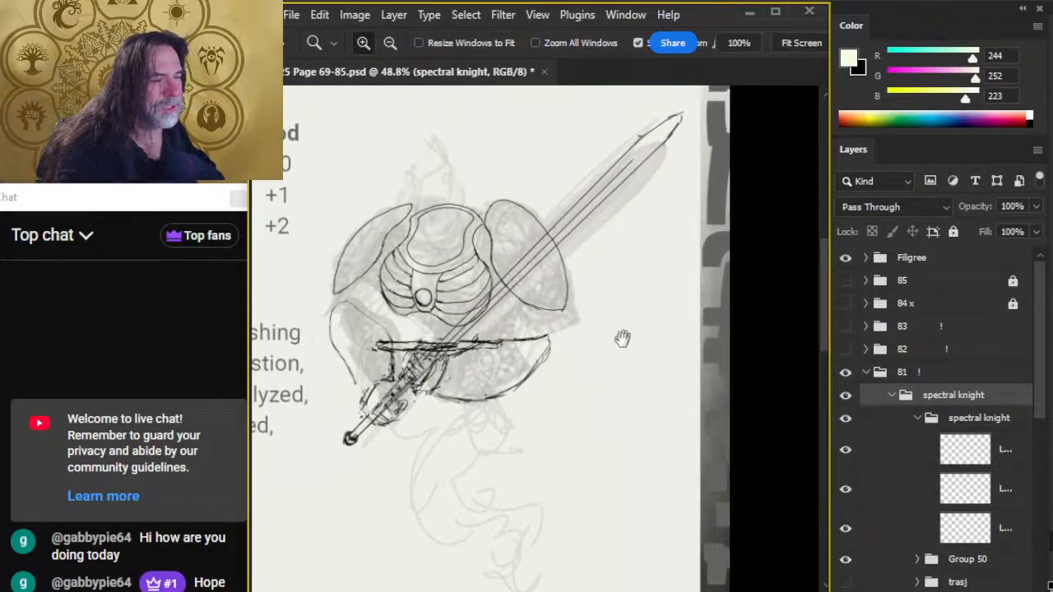
- Select the sword's line layer, erase the extra line inside the blade and make black the foreground colour
key(e)
click(637, 151)
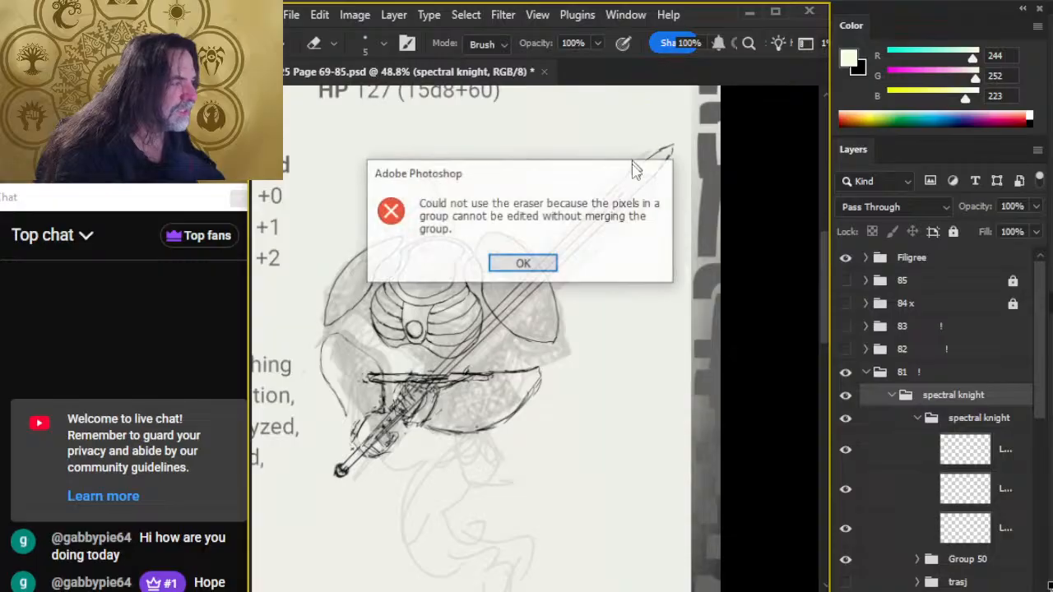
key(Return)
click(876, 452)
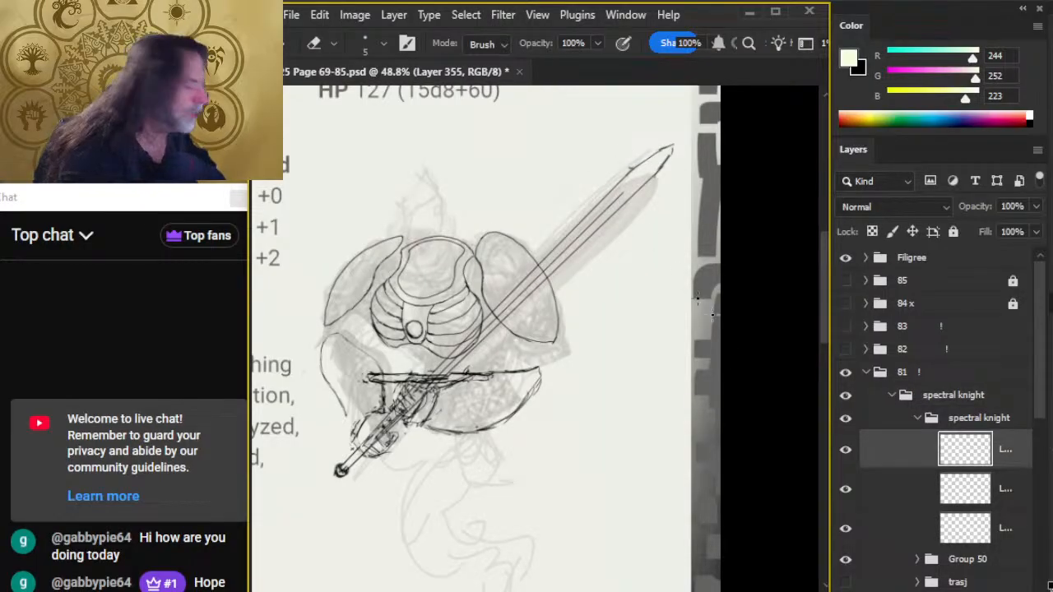
key(d)
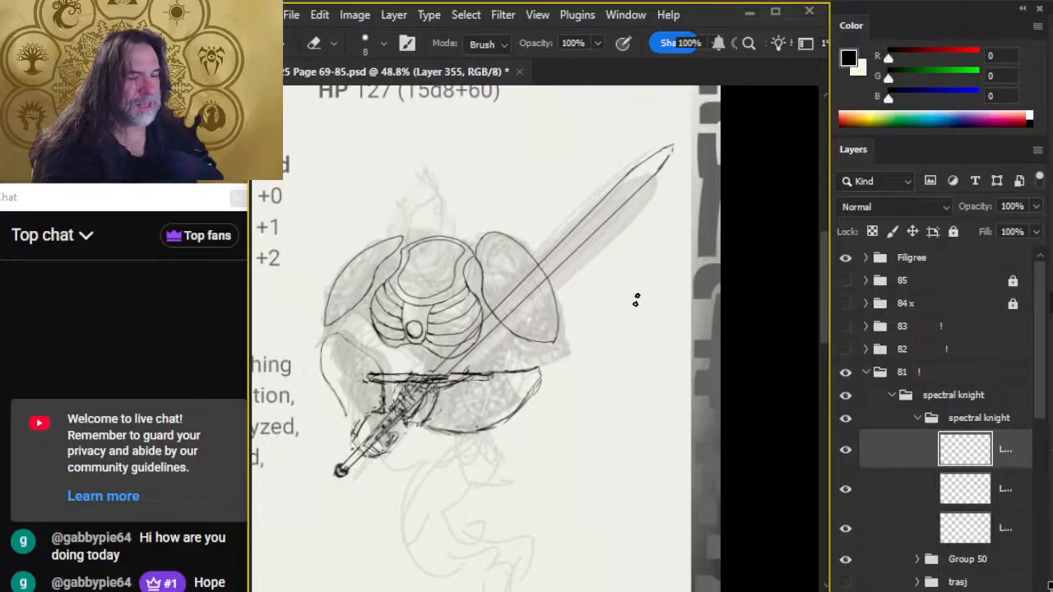
- Toggle the sword line layer's visibility to compare it with the rough shading underneath
click(846, 453)
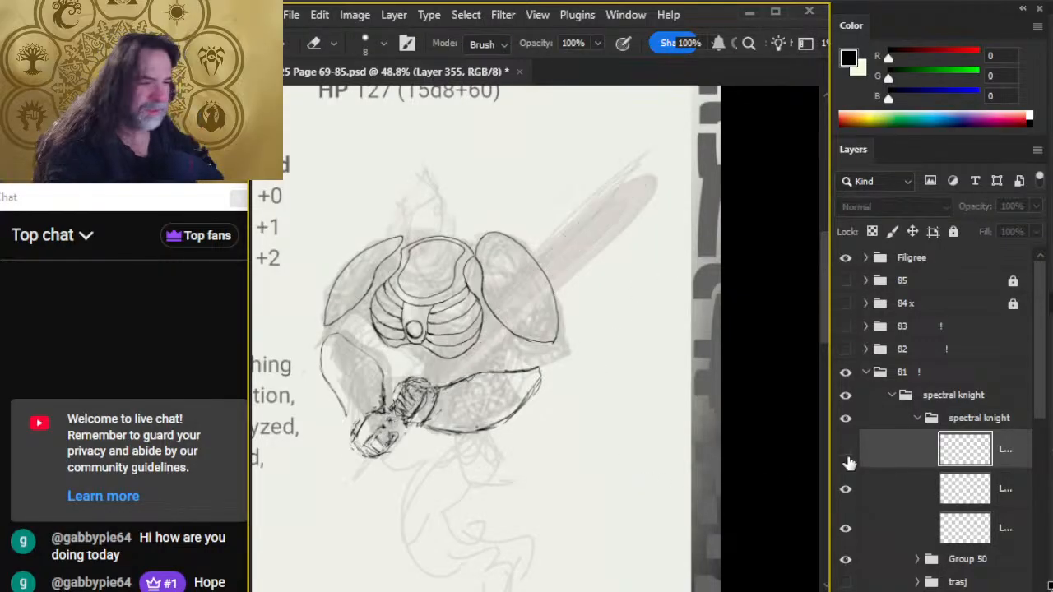
click(846, 455)
click(849, 458)
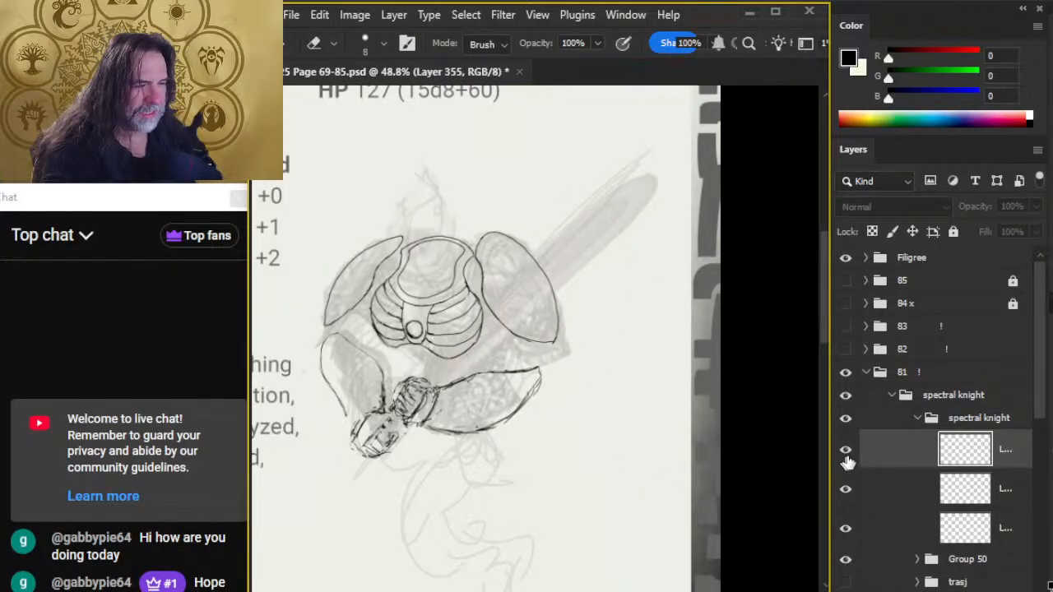
mouse_move(442, 466)
mouse_down()
mouse_move(877, 385)
mouse_move(427, 477)
mouse_move(437, 481)
mouse_up()
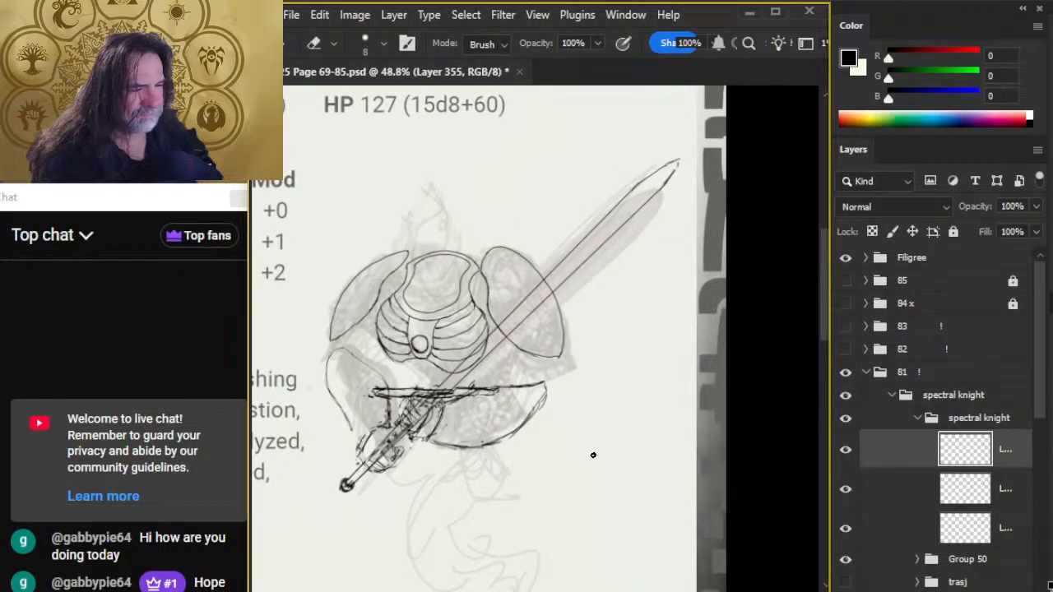
- Nudge the sword line layer slightly right and down with the Move tool to reposition it over the knight's hand
key(v)
key(Right)
key(Right)
key(Right)
key(Right)
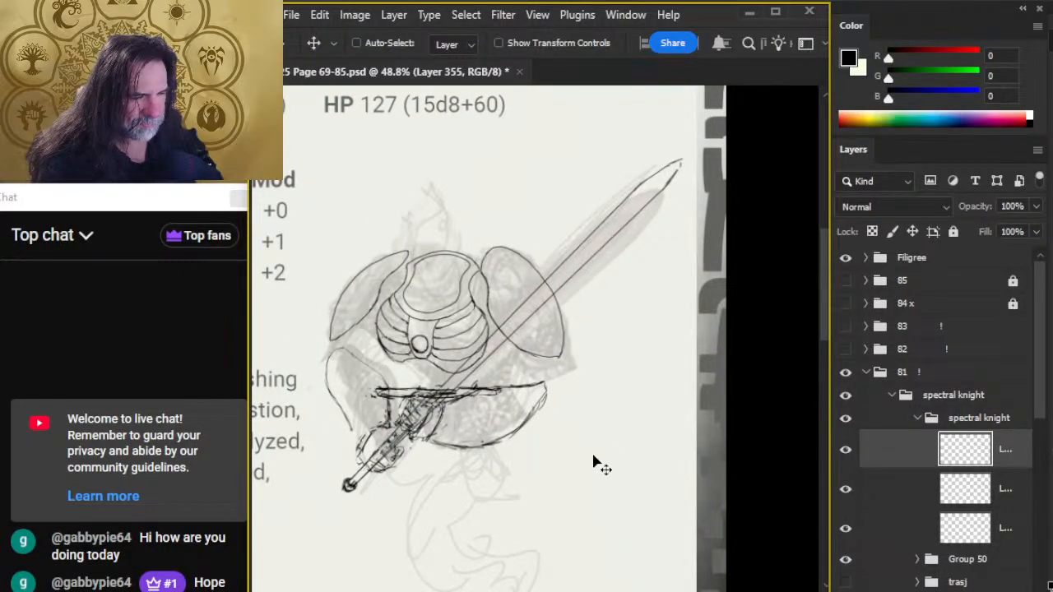
key(Down)
key(Left)
key(Left)
key(Left)
key(Down)
key(Down)
key(Down)
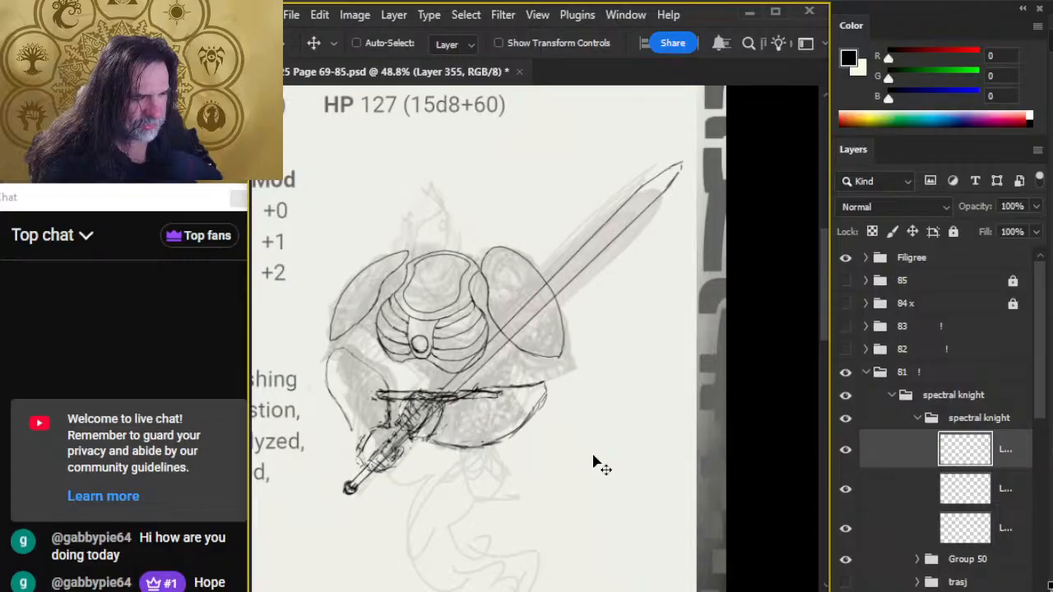
- Nudge the sword line layer slightly left and up over the knight's hand with the Move tool
key(Down)
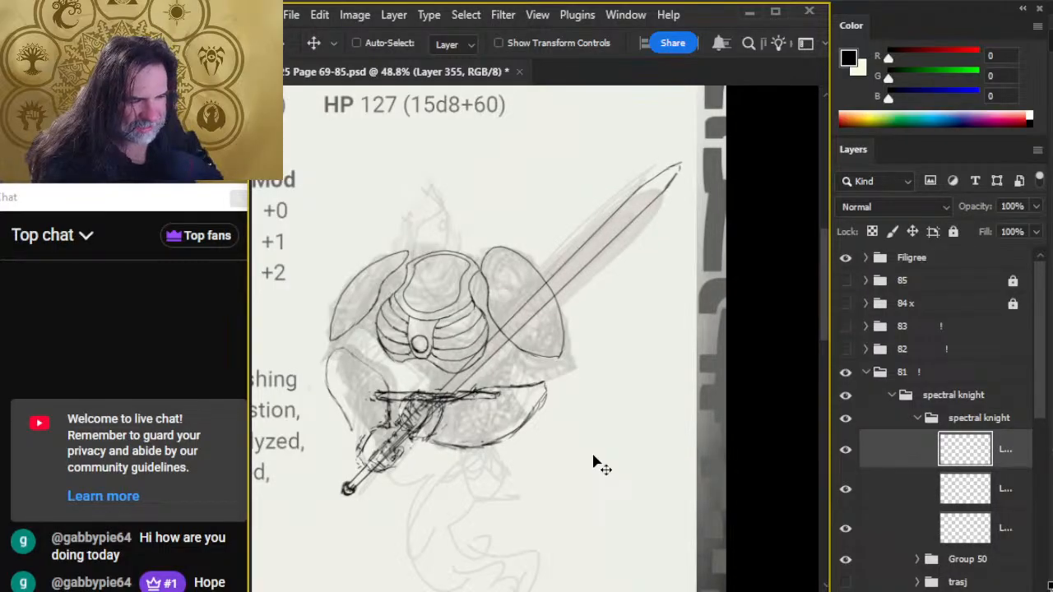
key(Up)
key(Up)
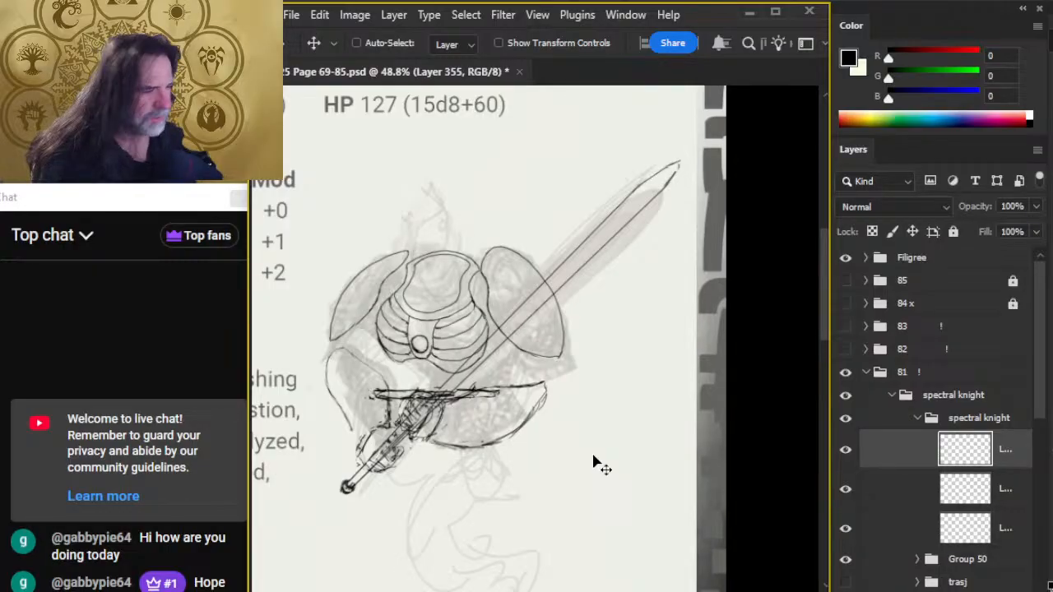
key(ctrl+;)
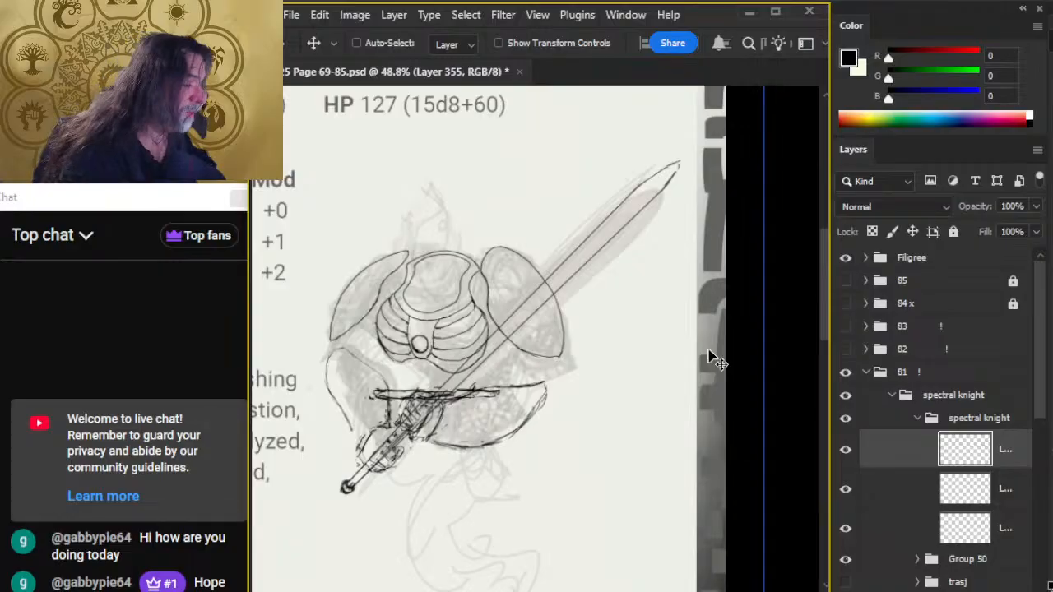
- Examine what the sword, arm and torso line layers each contain by switching their visibility off and back on
click(845, 451)
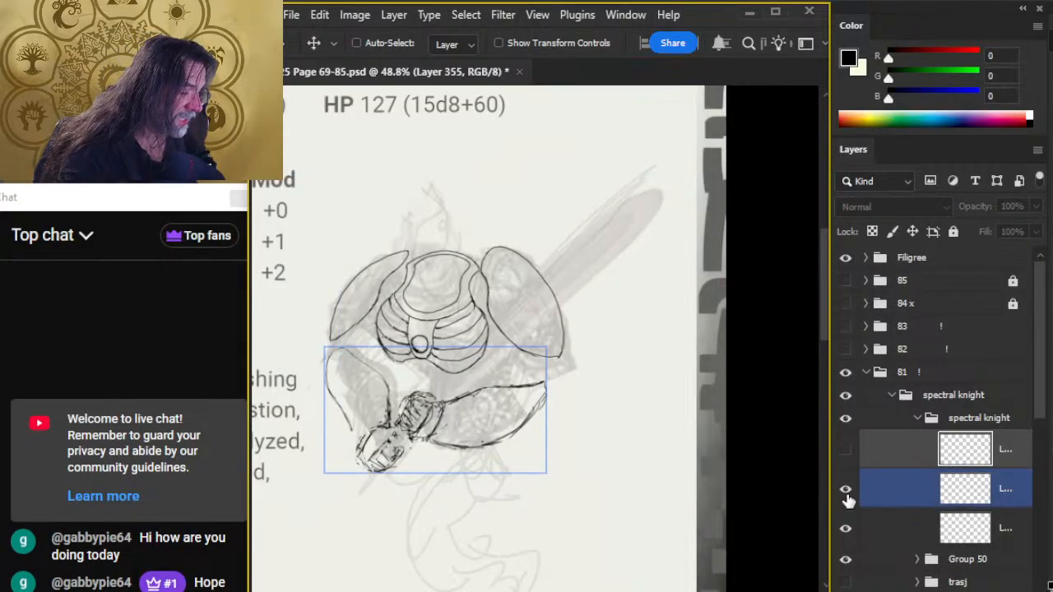
click(846, 490)
click(846, 491)
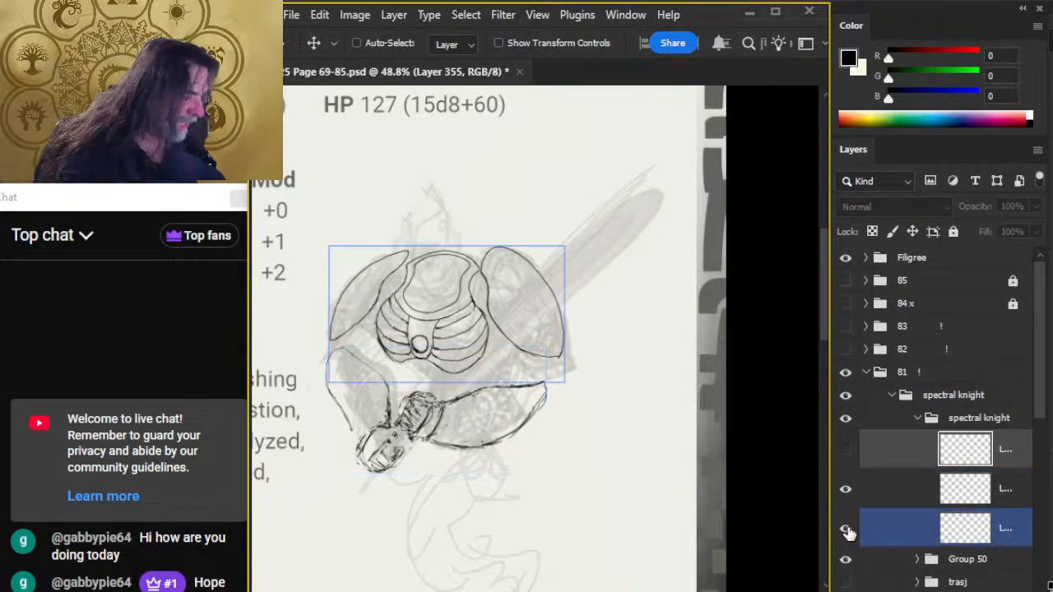
click(846, 529)
click(845, 529)
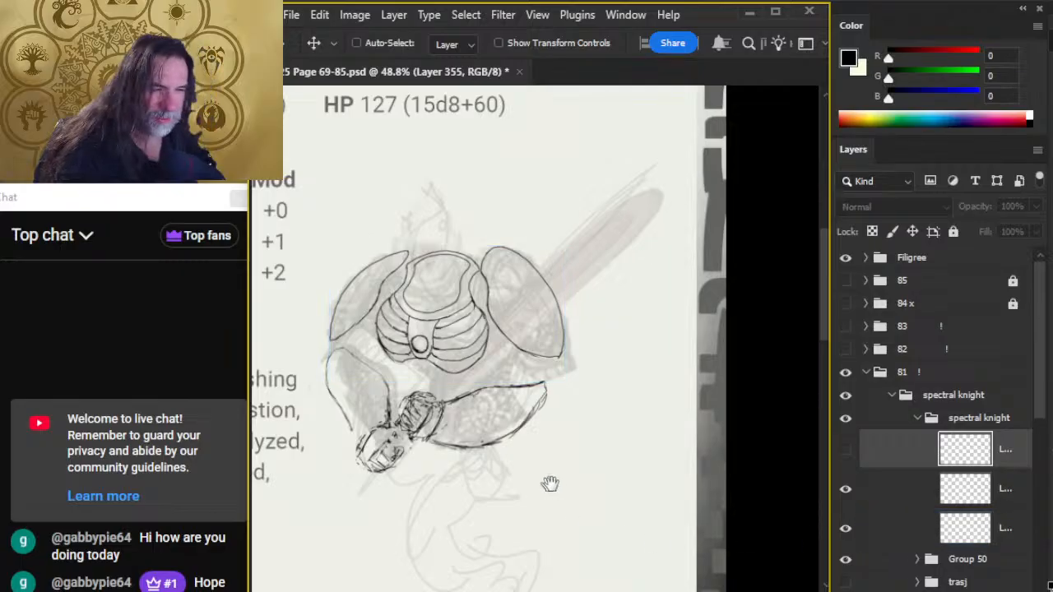
drag(548, 482, 611, 430)
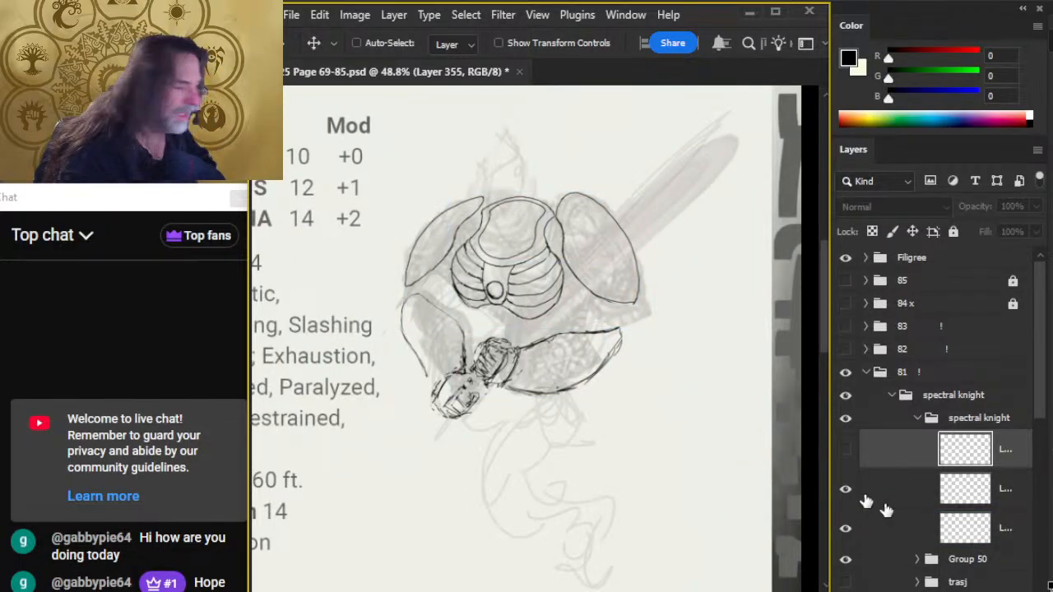
click(859, 493)
click(861, 530)
click(881, 566)
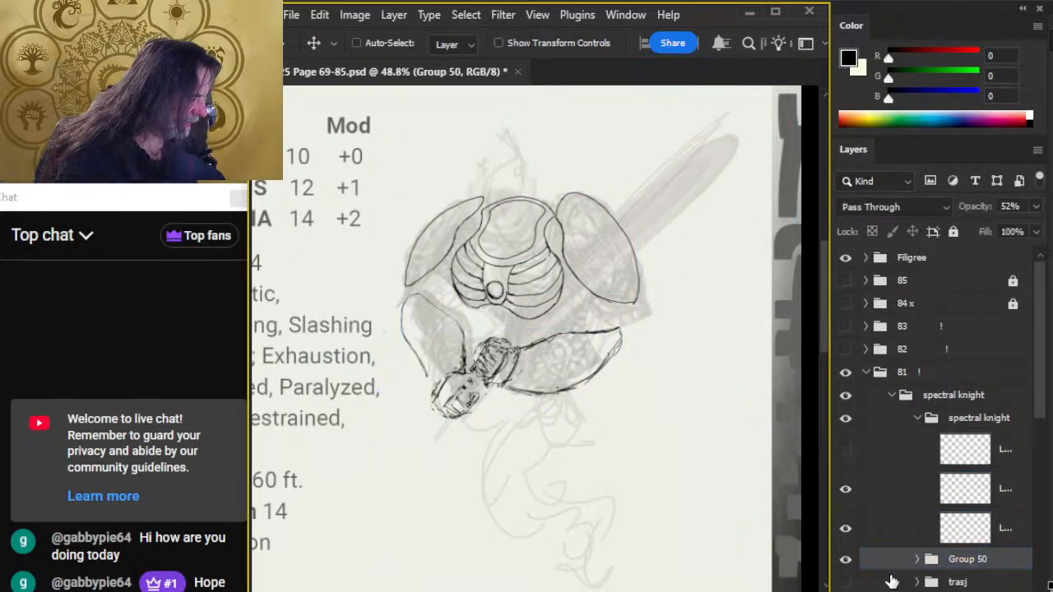
click(895, 533)
click(846, 450)
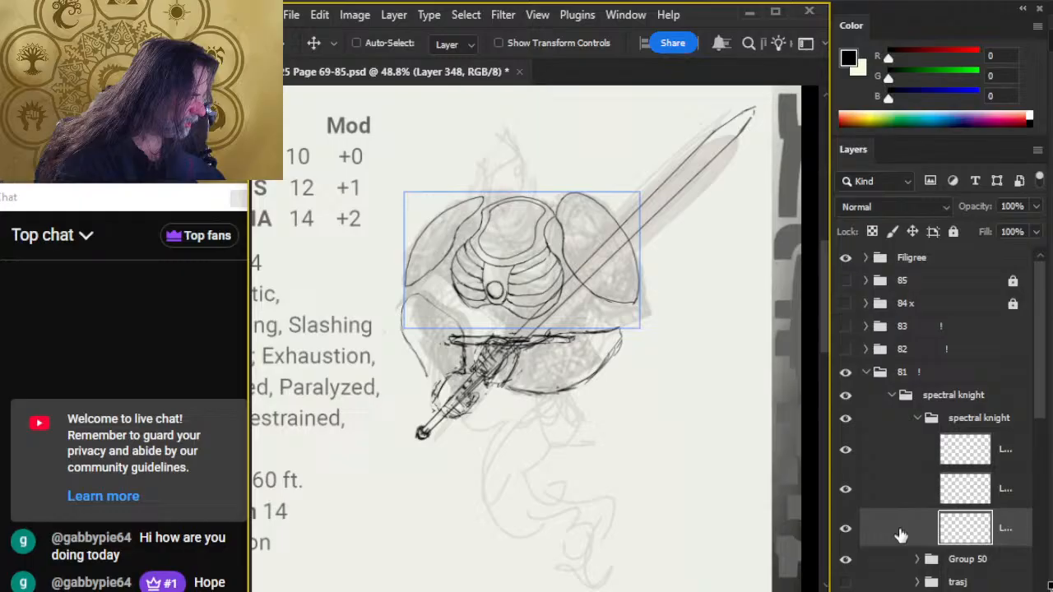
- Try to group the three line layers inside the inner spectral knight group
ctrl+shift+click(897, 464)
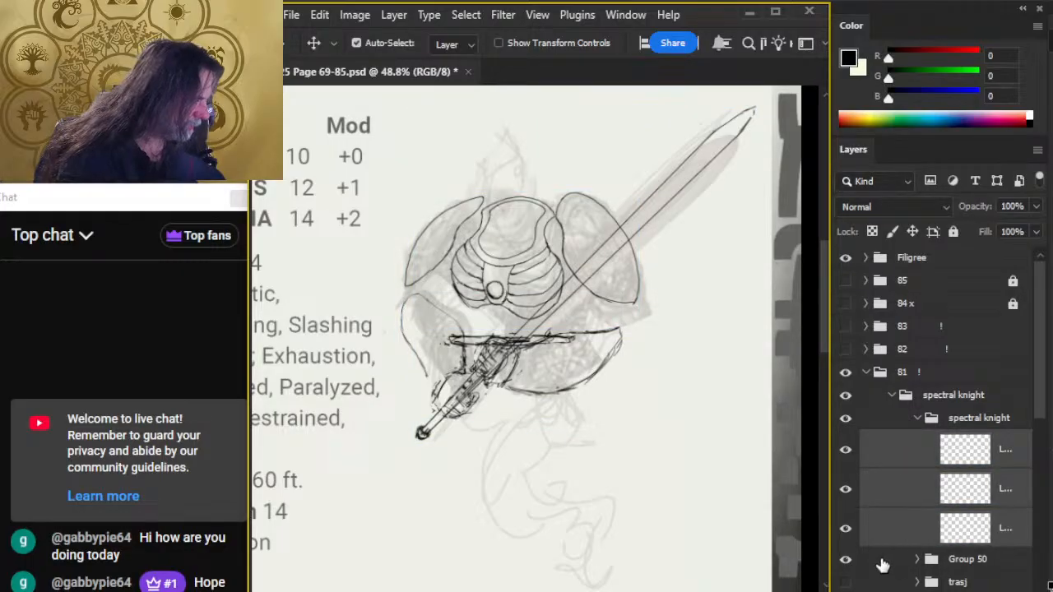
key(ctrl+g)
key(ctrl+z)
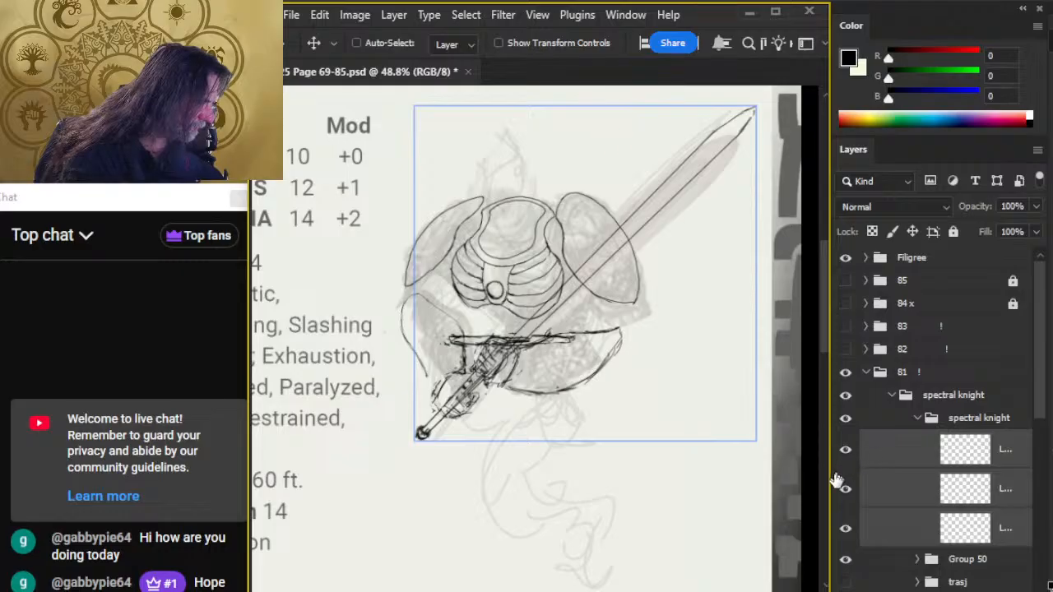
- Rename the inner spectral knight group holding the line layers as armor and collapse it
click(845, 420)
click(845, 421)
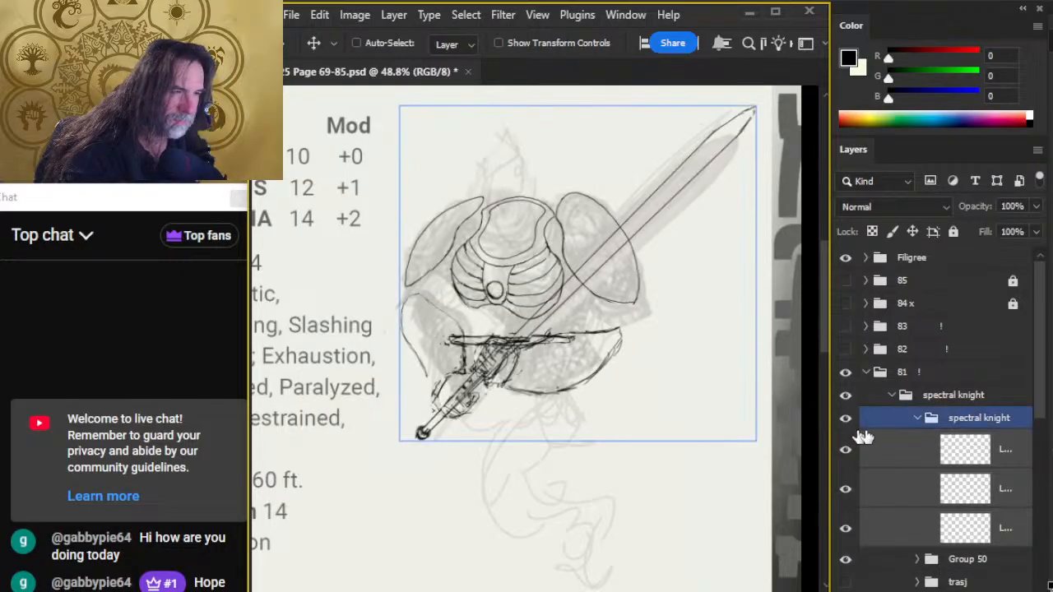
double_click(977, 418)
text(armor)
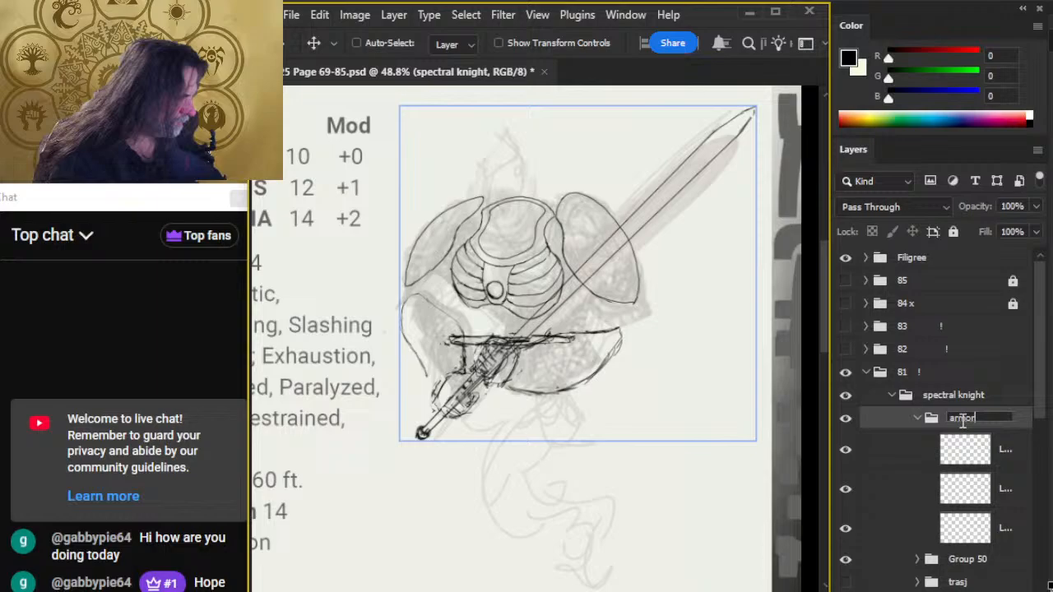
key(Return)
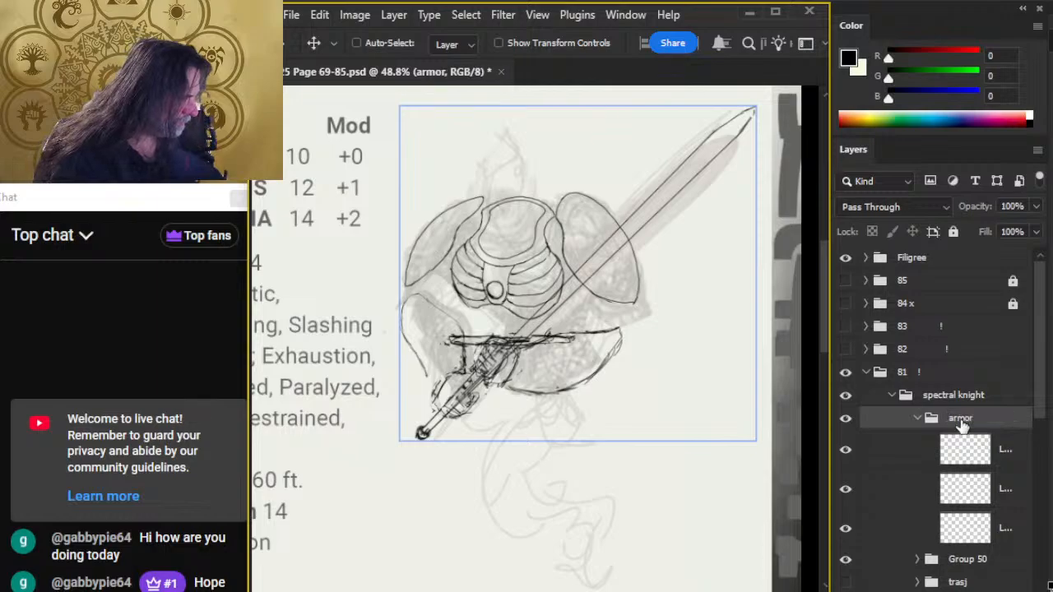
click(917, 419)
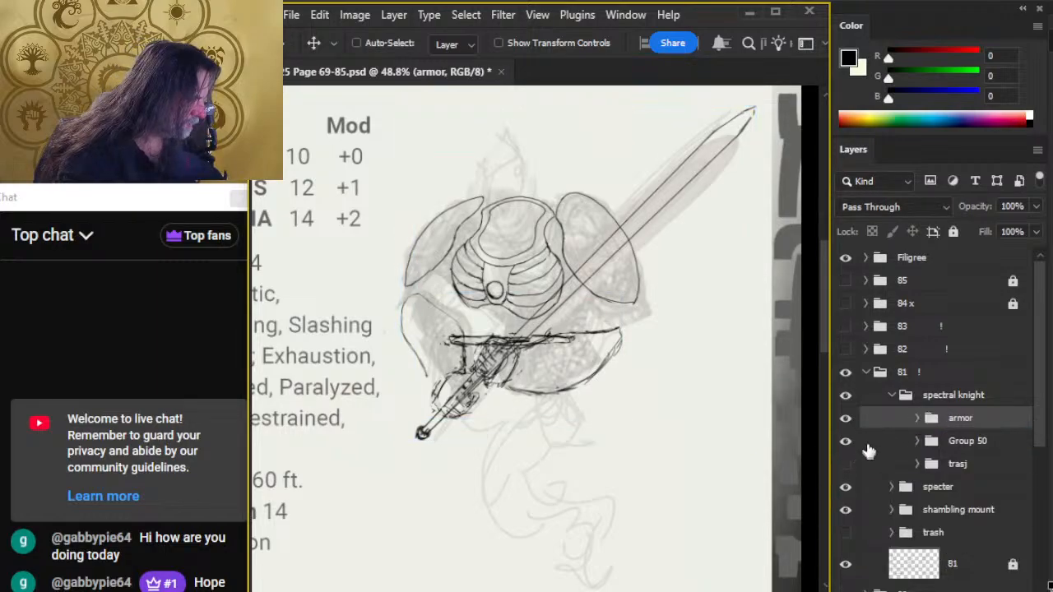
- Add a new layer between the armor group and Group 50, wrap it in its own group and name that group smoke
click(845, 421)
click(845, 421)
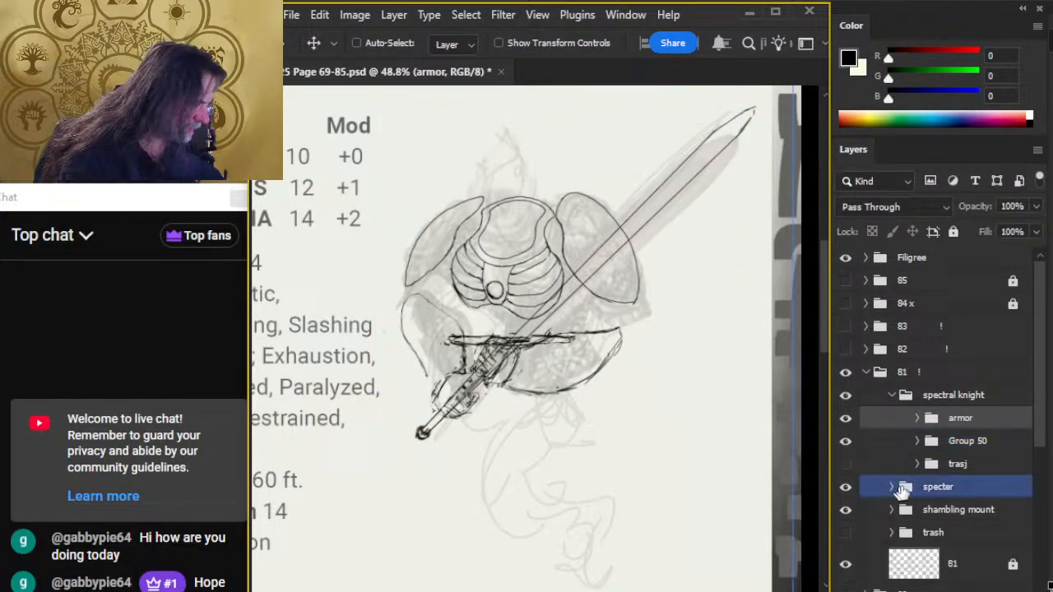
click(846, 443)
click(847, 445)
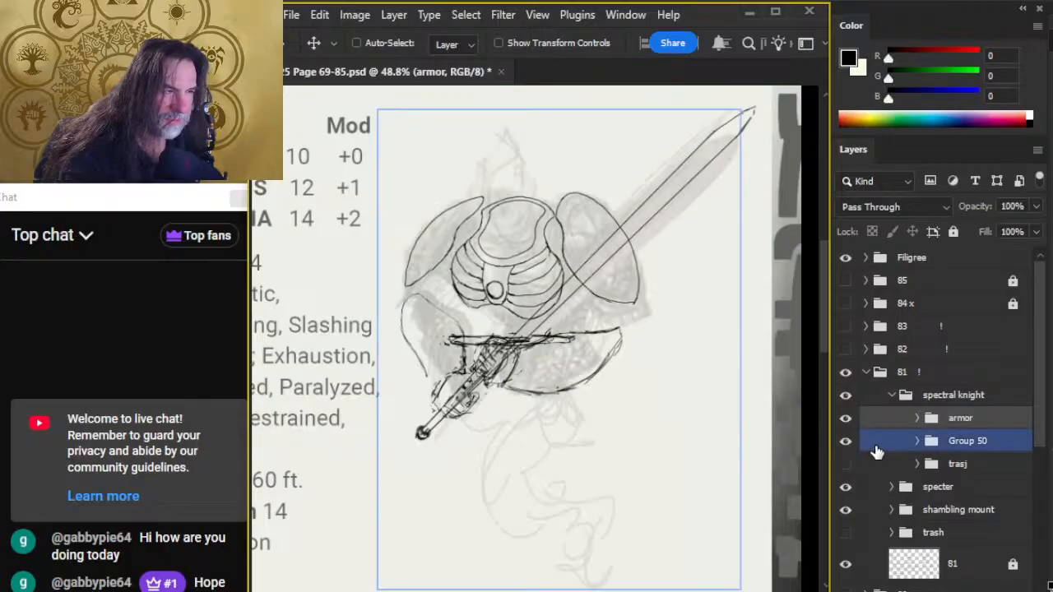
click(875, 449)
key(ctrl+shift+alt+n)
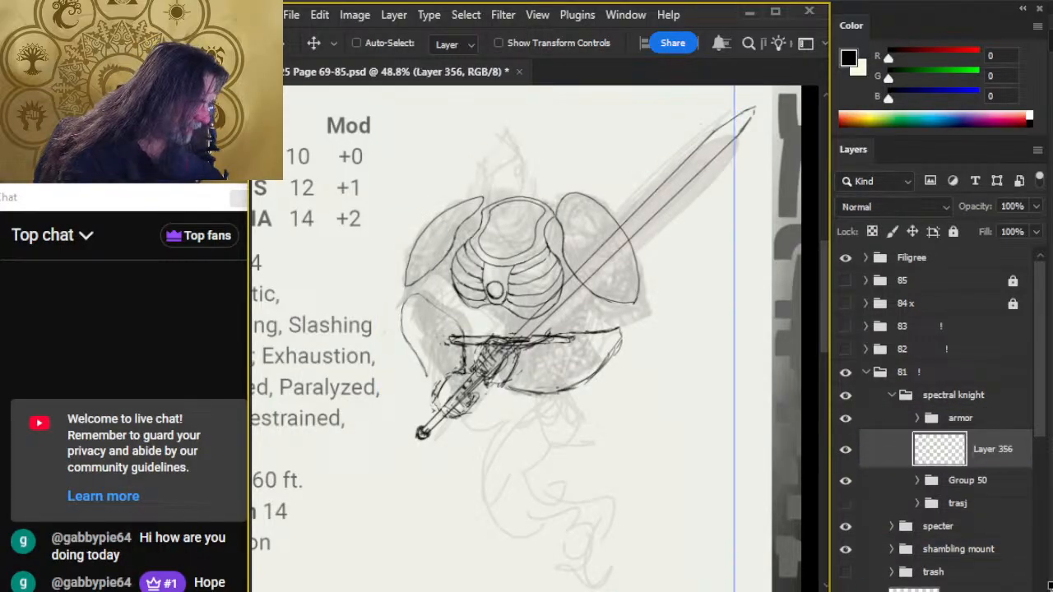
key(ctrl+g)
double_click(967, 444)
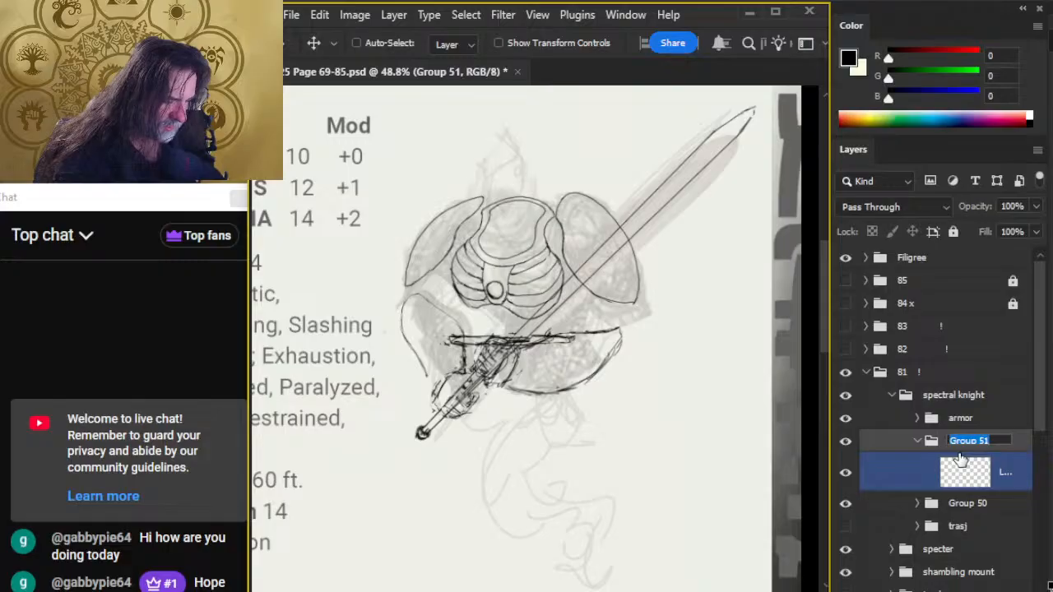
text(smoke)
key(Return)
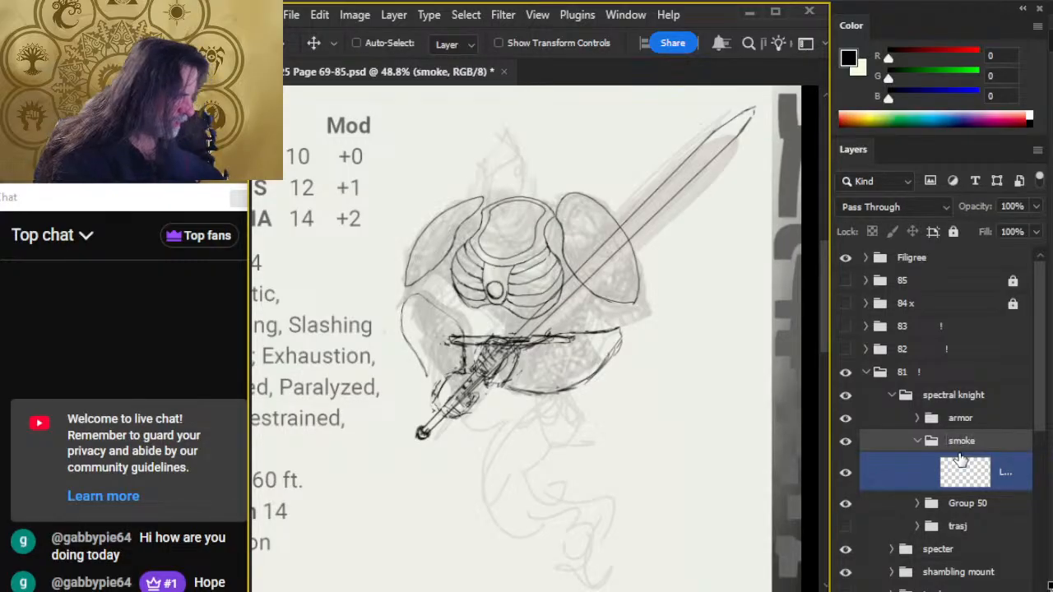
- Create a new empty layer beneath Group 50, directly above the trasj group, for the knight's background
key(z)
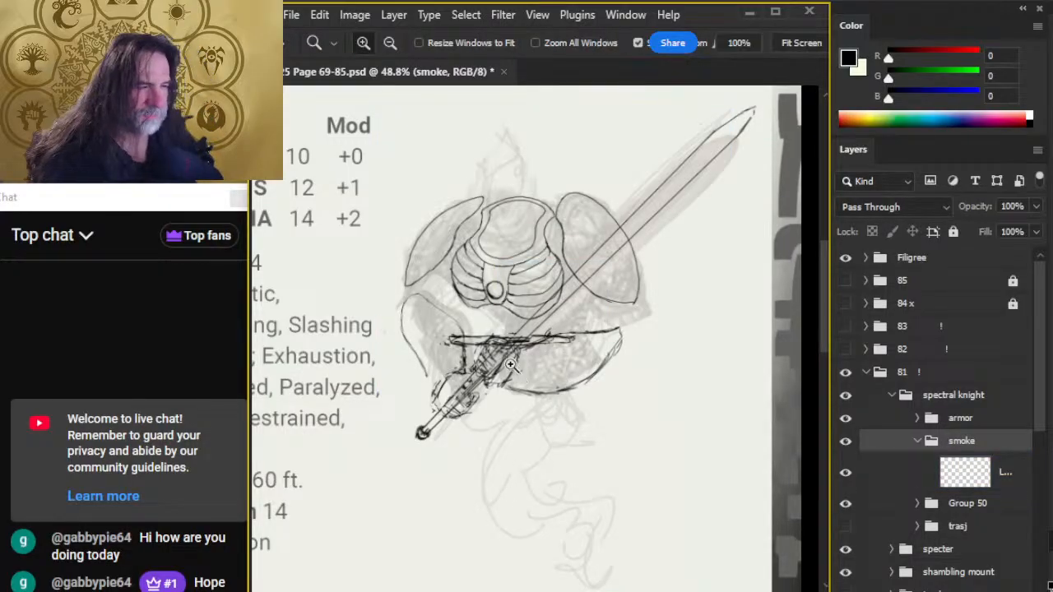
drag(492, 333, 536, 353)
drag(537, 463, 568, 432)
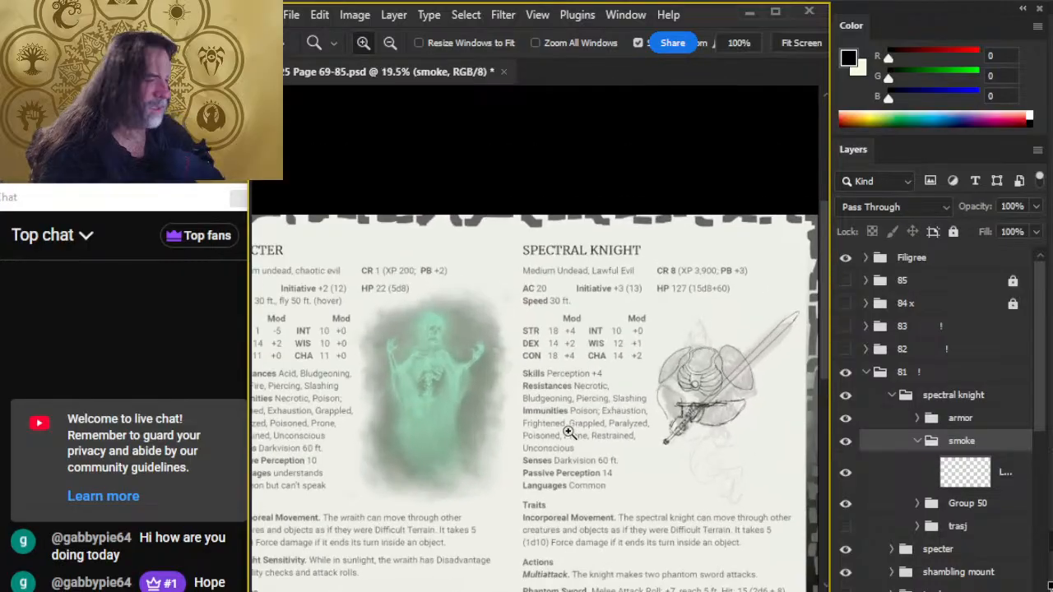
click(989, 506)
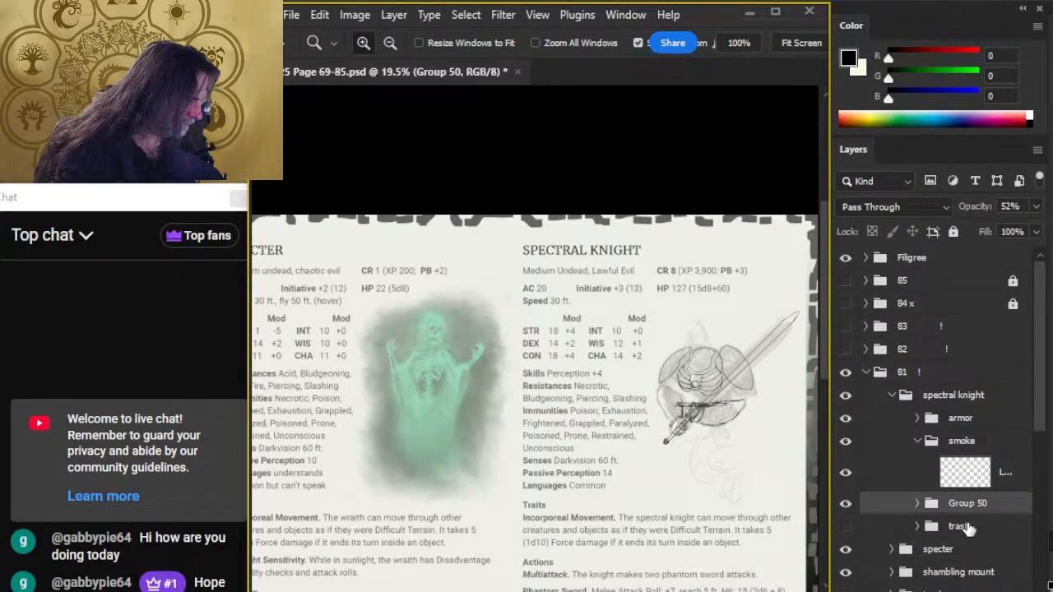
click(963, 527)
key(ctrl+shift+alt+n)
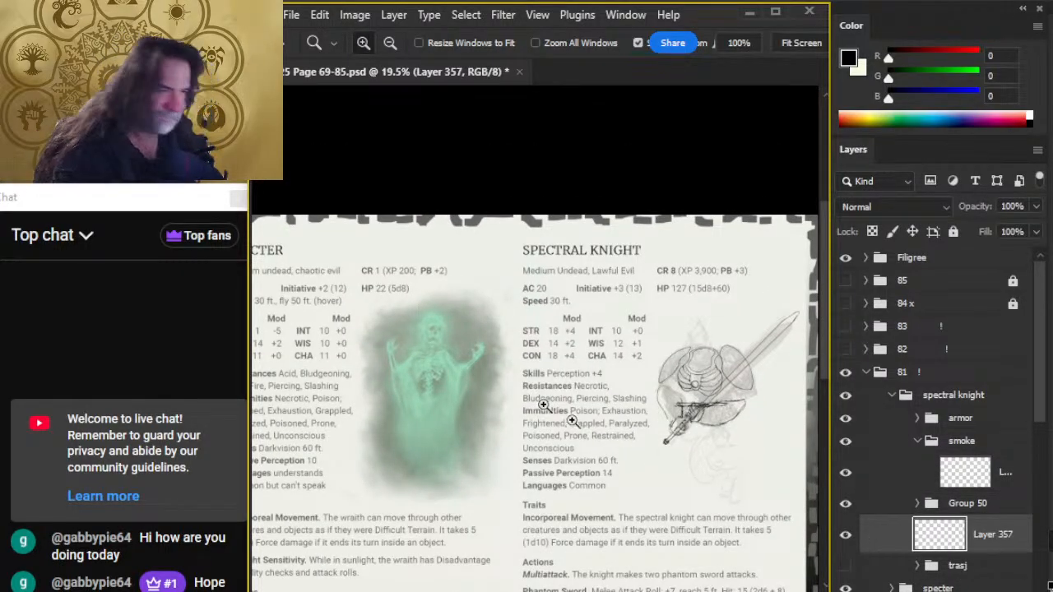
- Sample grey-green (RGB 131, 145, 128) from the specter artwork and paint a solid backdrop behind the knight with an enlarged brush
key(b)
mouse_move(485, 358)
mouse_down()
mouse_move(477, 353)
mouse_move(494, 353)
mouse_move(484, 368)
mouse_up()
drag(729, 455, 616, 412)
ctrl+click(611, 404)
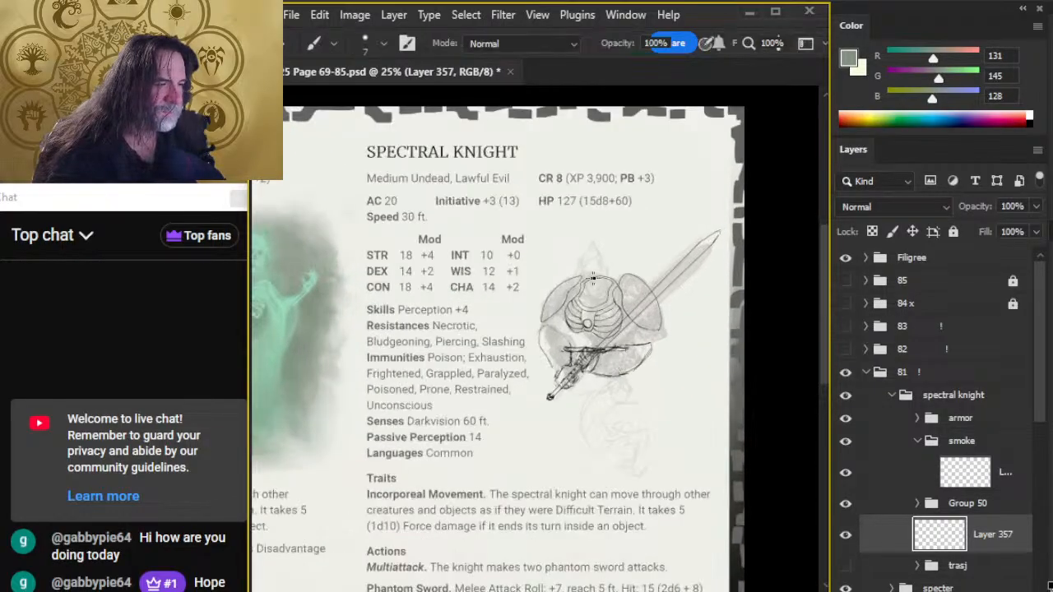
mouse_move(578, 250)
mouse_down()
mouse_move(571, 228)
mouse_move(550, 268)
mouse_move(640, 275)
mouse_move(563, 294)
mouse_move(667, 272)
mouse_move(551, 371)
mouse_move(582, 403)
mouse_move(576, 436)
mouse_move(675, 324)
mouse_move(618, 435)
mouse_move(564, 390)
mouse_move(530, 437)
mouse_move(658, 390)
mouse_move(578, 326)
mouse_move(552, 331)
mouse_move(668, 353)
mouse_move(684, 249)
mouse_move(668, 307)
mouse_move(698, 325)
mouse_move(693, 299)
mouse_move(639, 414)
mouse_move(680, 412)
mouse_move(618, 401)
mouse_move(659, 446)
mouse_move(594, 413)
mouse_move(576, 372)
mouse_move(515, 344)
mouse_up()
key(])
key(])
key(r)
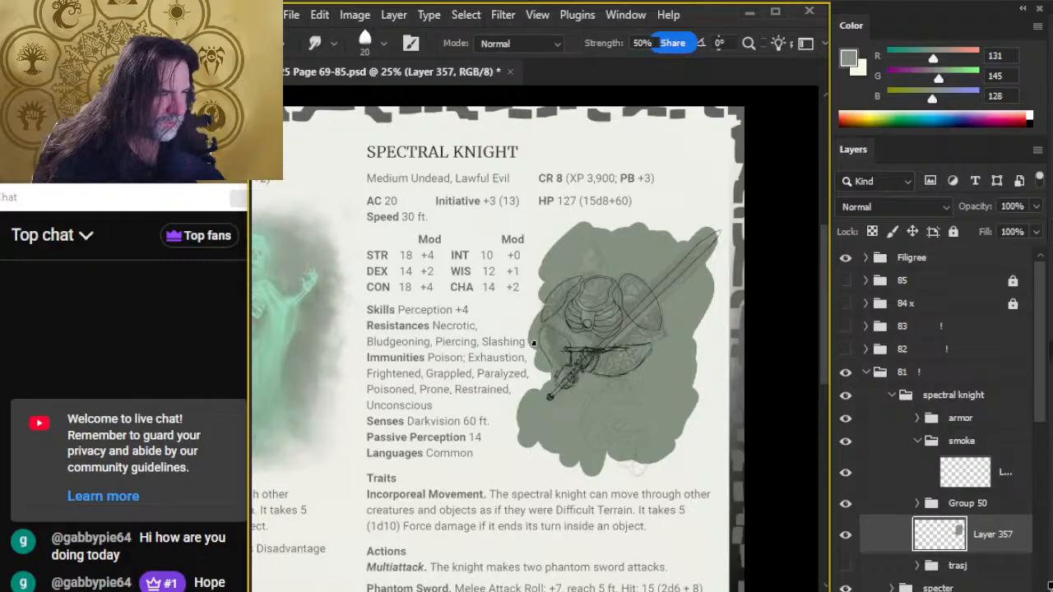
- Select the whole spectral knight group and shift it right and slightly down, away from the stat block text
click(878, 404)
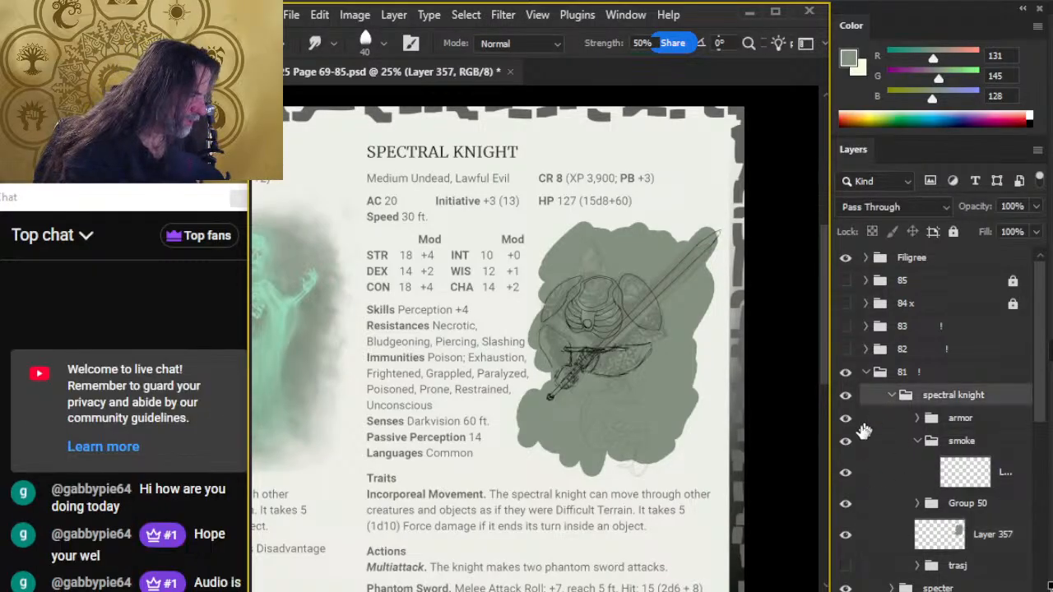
key(v)
key(shift+Right)
key(shift+Right)
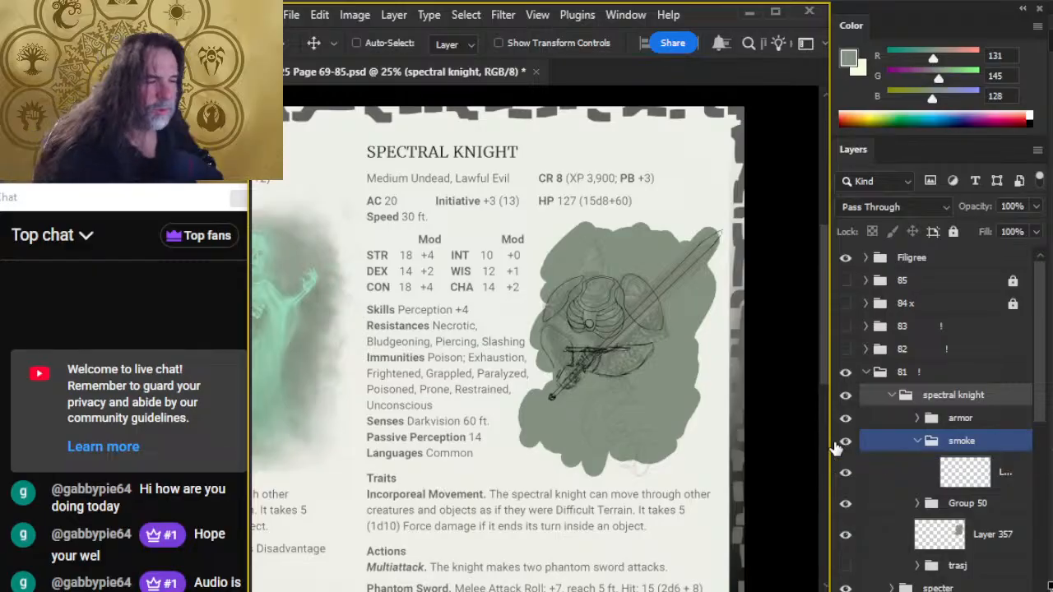
key(shift+Right)
key(shift+Right)
key(shift+Right)
key(shift+Right)
key(shift+Right)
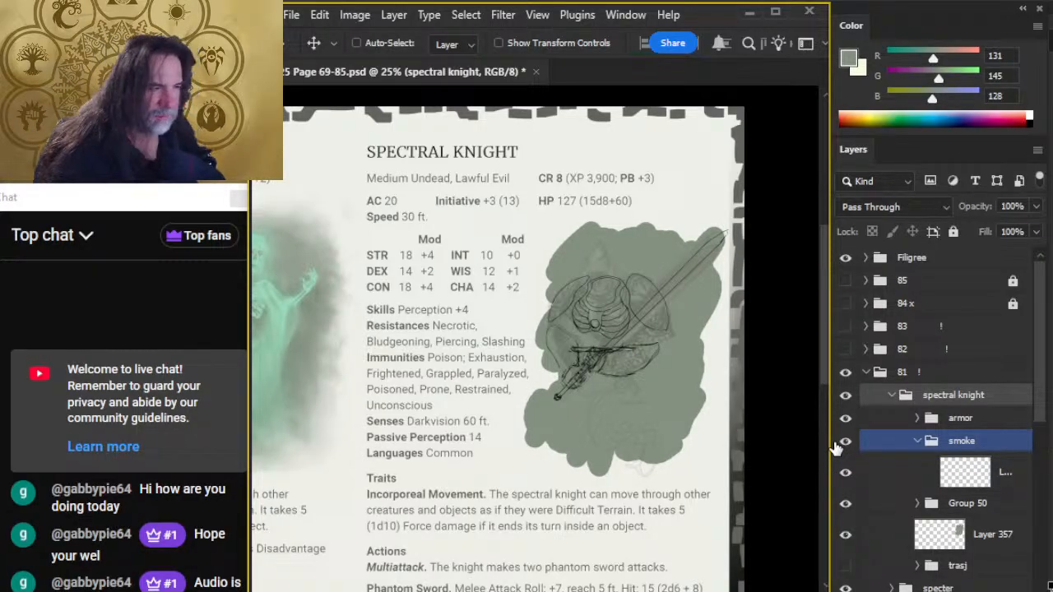
key(shift+Down)
key(shift+Down)
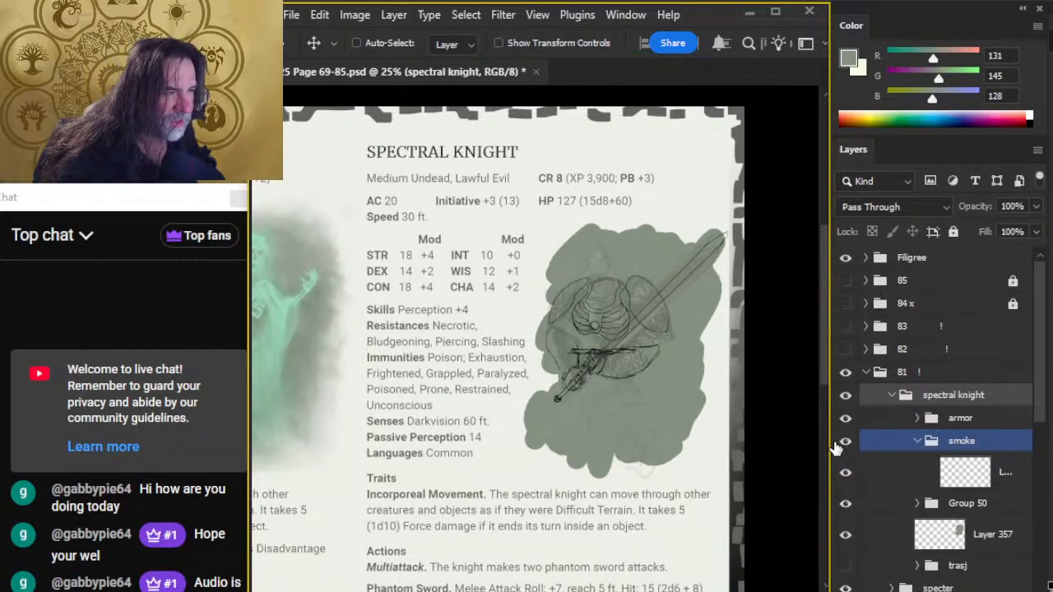
- Soften the upper-left edge of the grey-green backdrop on Layer 357 into smoke, using the Smudge tool with an 80 px clouds brush
key(b)
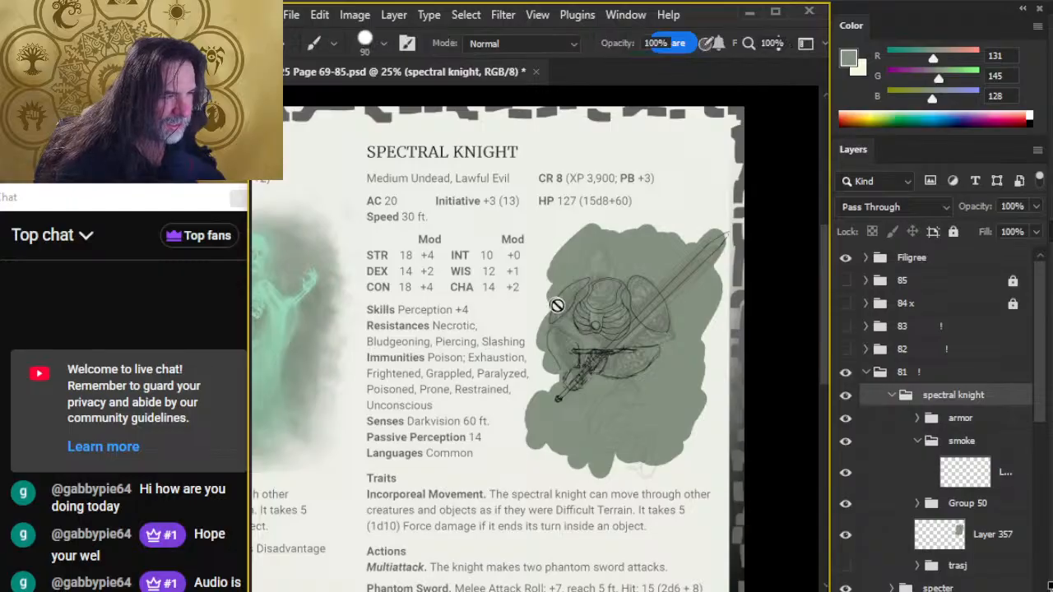
click(882, 539)
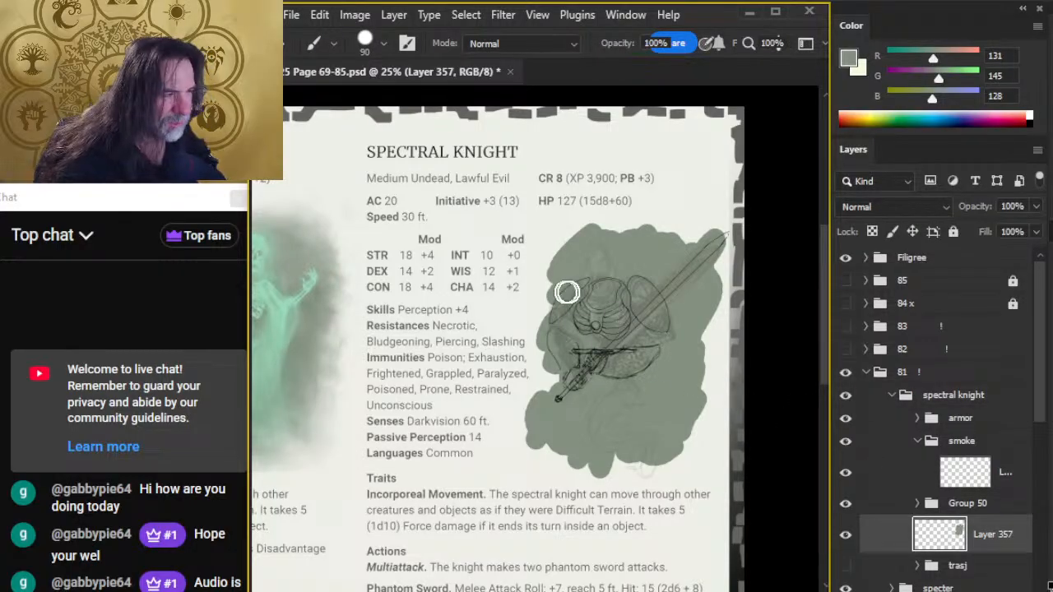
key(r)
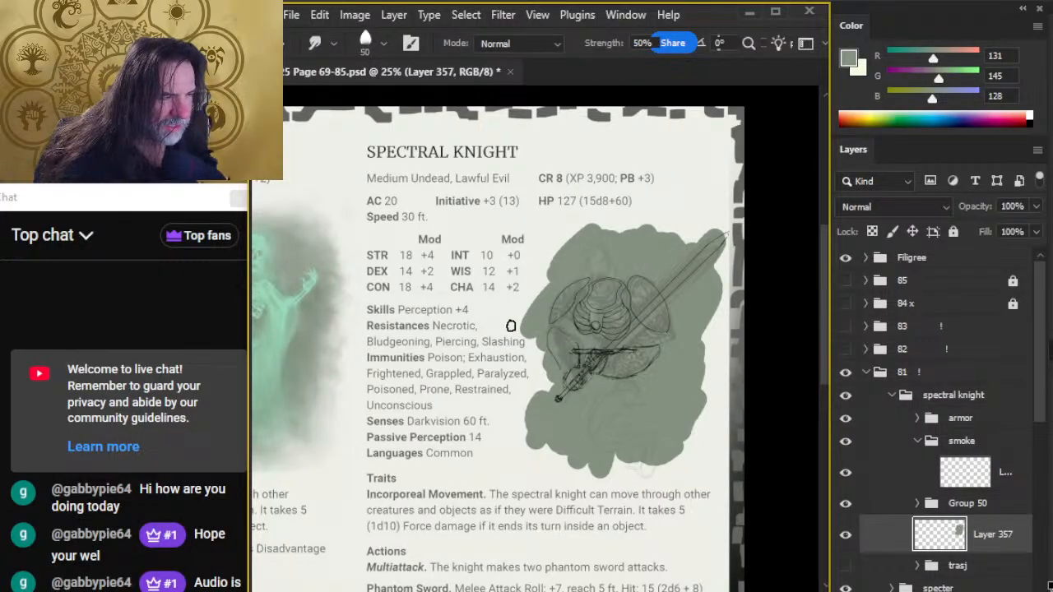
right_click(521, 333)
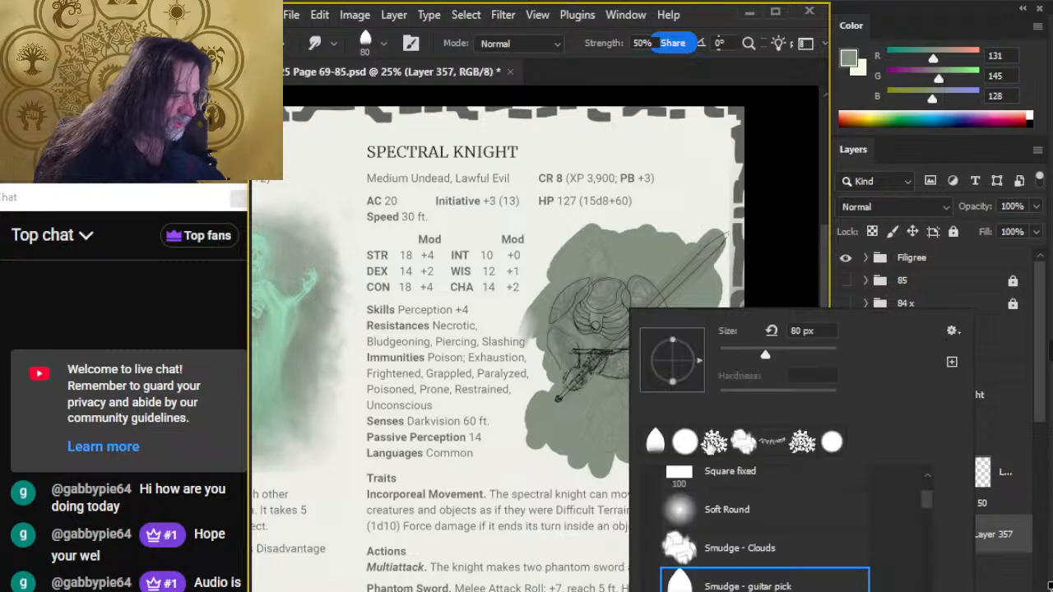
double_click(656, 440)
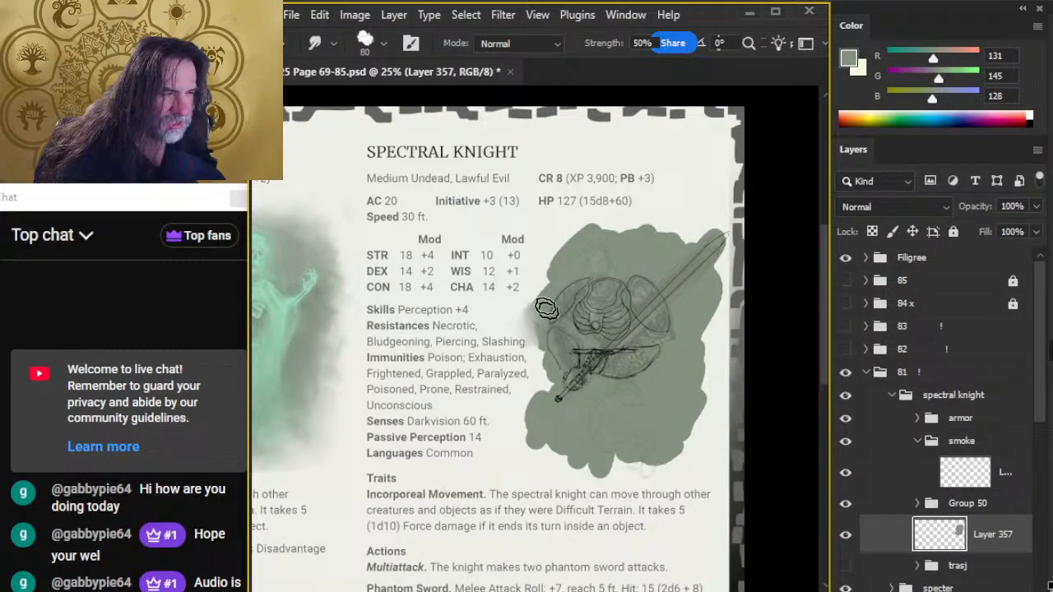
mouse_move(551, 306)
mouse_down()
mouse_move(555, 263)
mouse_move(555, 290)
mouse_move(576, 260)
mouse_move(565, 252)
mouse_move(567, 276)
mouse_move(566, 257)
mouse_move(554, 291)
mouse_move(522, 318)
mouse_move(546, 338)
mouse_move(565, 261)
mouse_move(537, 342)
mouse_move(524, 327)
mouse_move(536, 371)
mouse_move(520, 340)
mouse_move(557, 285)
mouse_move(556, 311)
mouse_move(581, 319)
mouse_move(545, 299)
mouse_move(579, 250)
mouse_move(562, 238)
mouse_move(608, 237)
mouse_move(589, 225)
mouse_move(562, 237)
mouse_move(596, 262)
mouse_move(543, 276)
mouse_move(615, 229)
mouse_move(597, 228)
mouse_move(589, 248)
mouse_move(595, 221)
mouse_move(599, 281)
mouse_up()
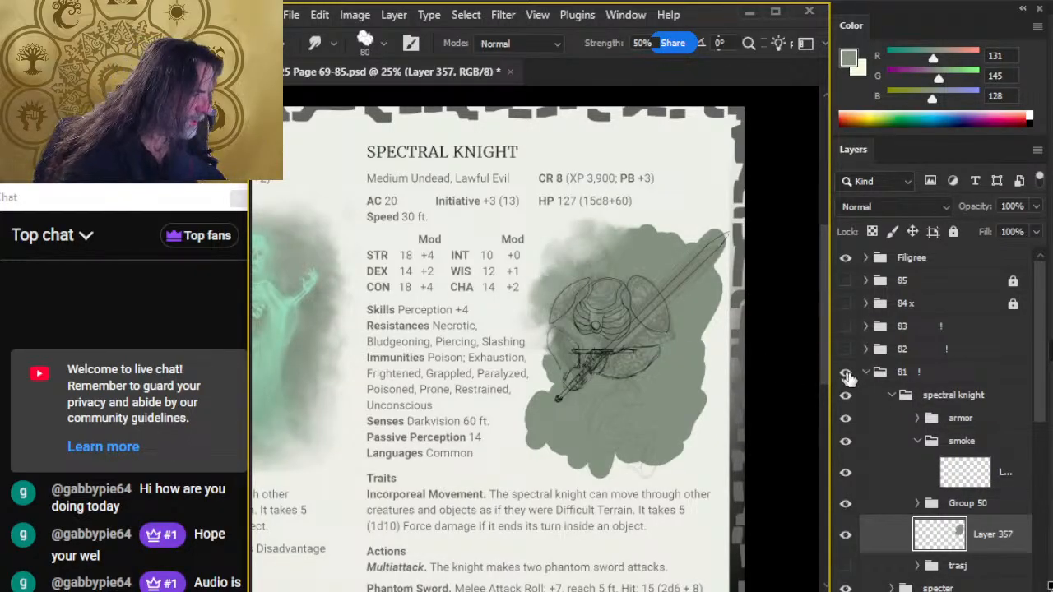
- Temporarily show page 83 in place of page 81 to examine the wraith's smoky background as reference, then return to page 81
click(846, 372)
click(846, 326)
scroll(700, 351, up, 2)
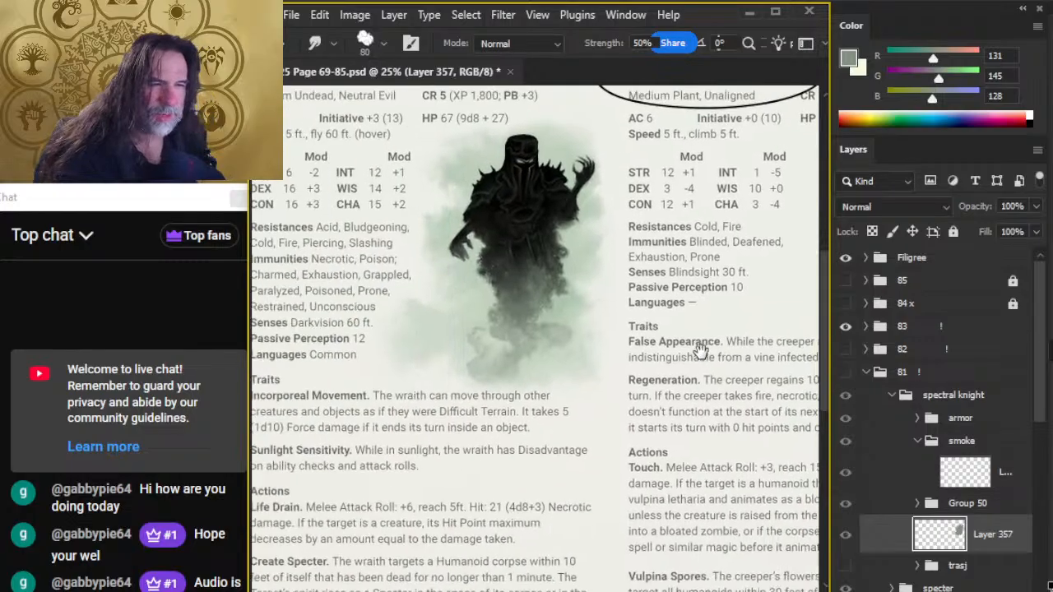
drag(700, 351, 690, 391)
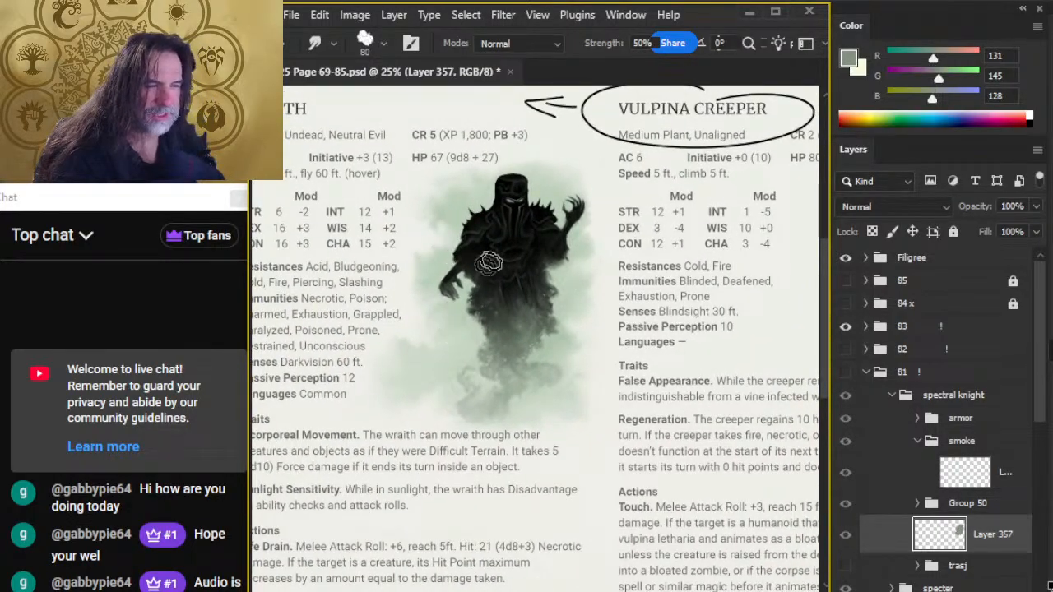
click(846, 326)
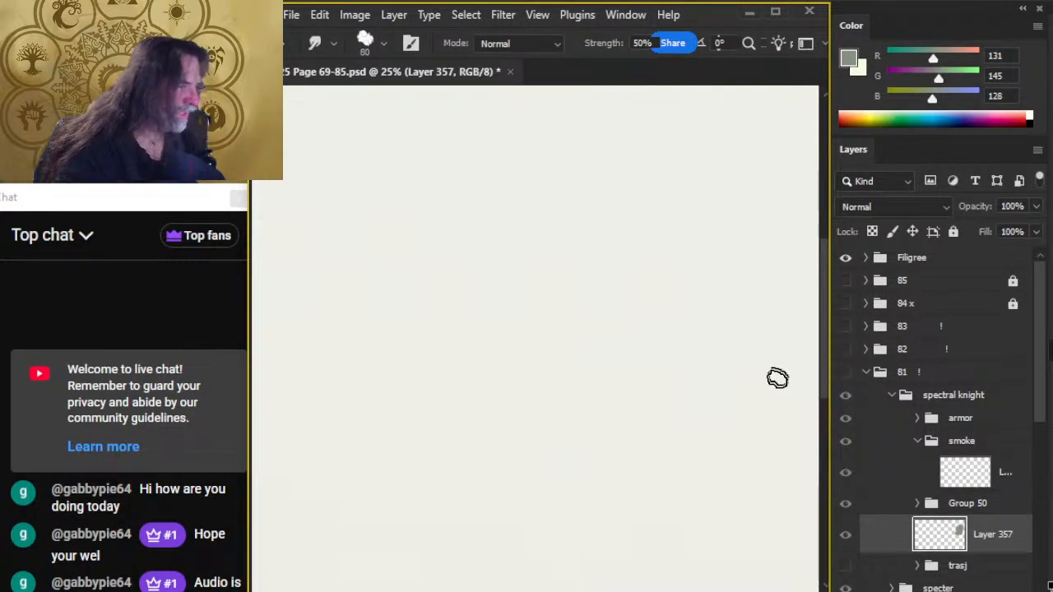
click(845, 373)
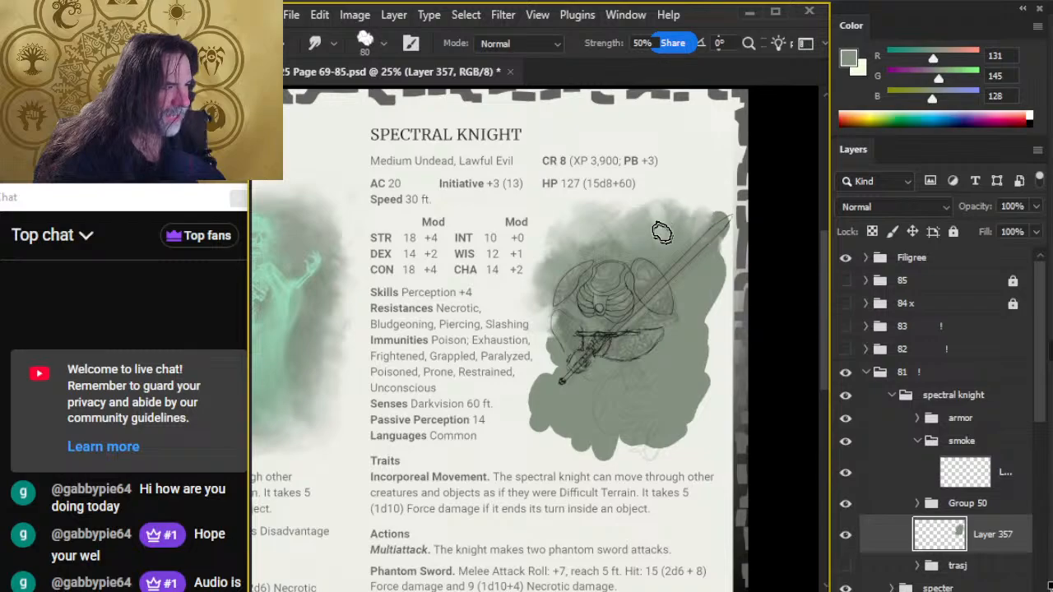
- Examine the knight's chest and shoulder armor up close, comparing the line art with and without Group 50
key(z)
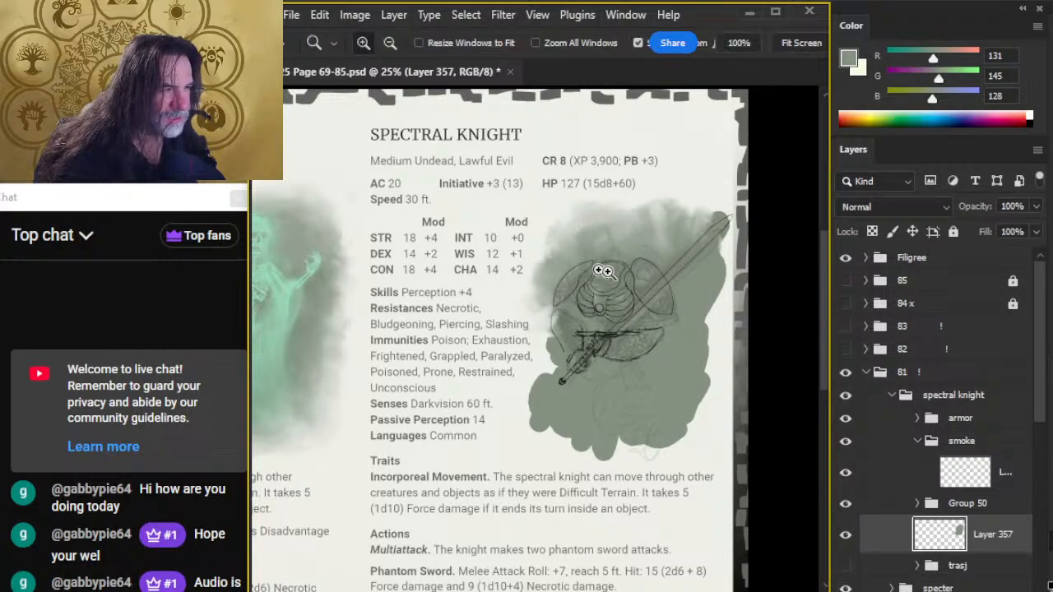
scroll(605, 247, down, 1)
drag(605, 247, 692, 259)
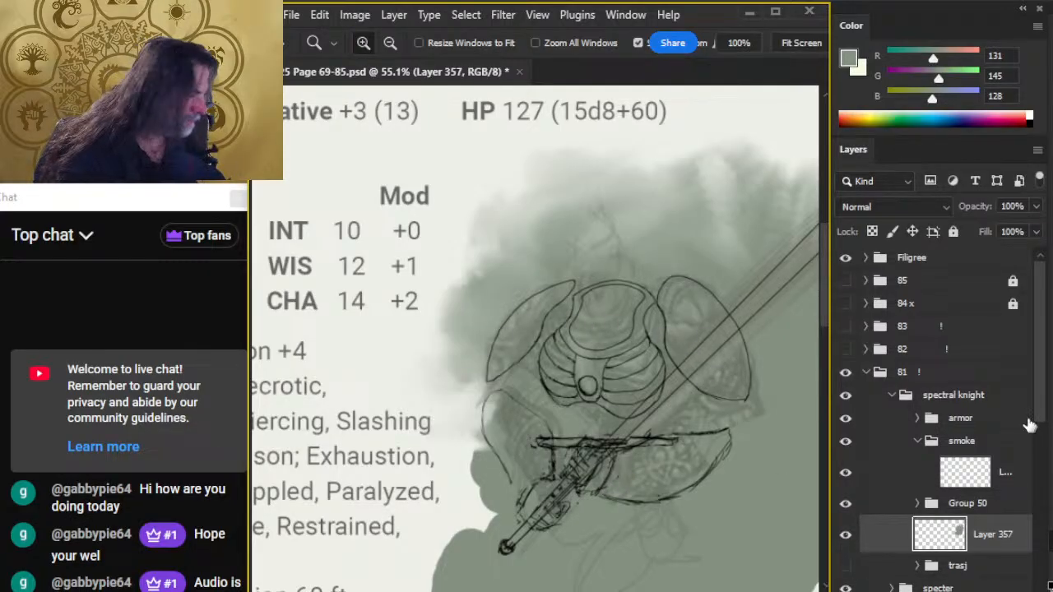
scroll(845, 535, down, 3)
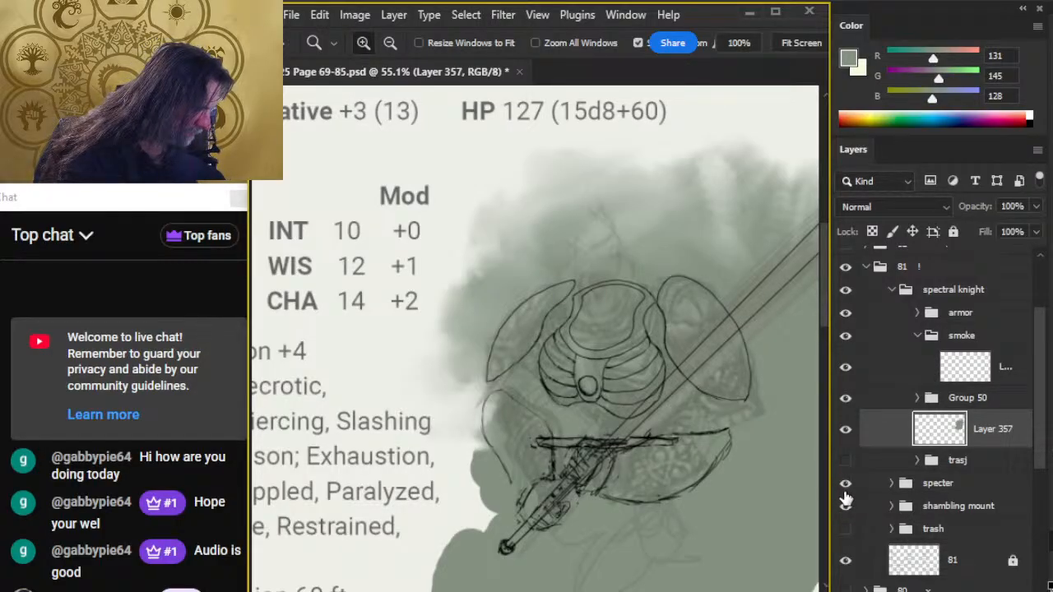
click(845, 398)
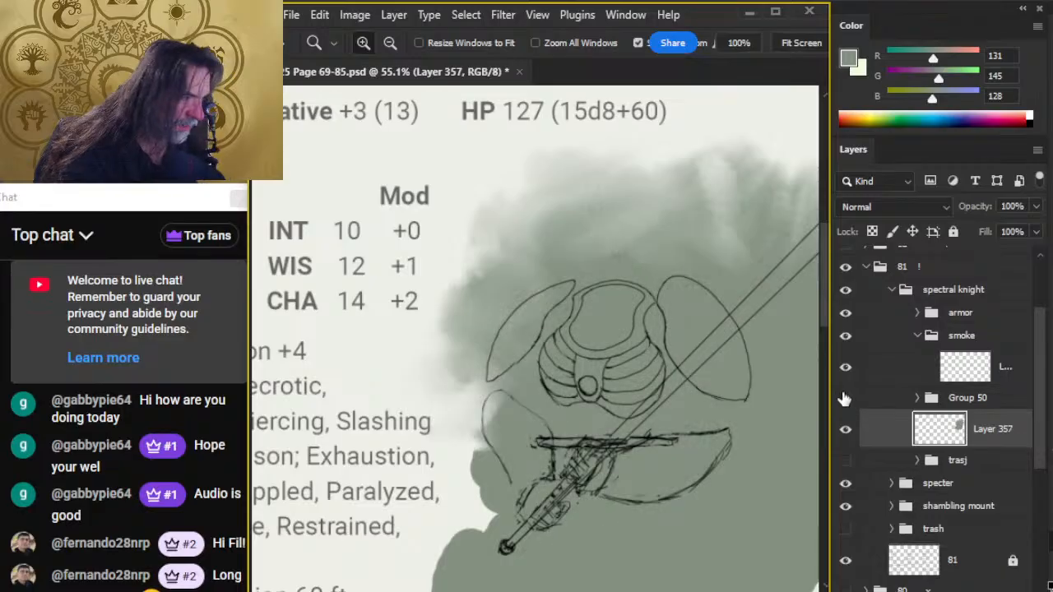
click(846, 398)
mouse_move(619, 329)
mouse_down()
mouse_move(674, 343)
mouse_move(508, 297)
mouse_up()
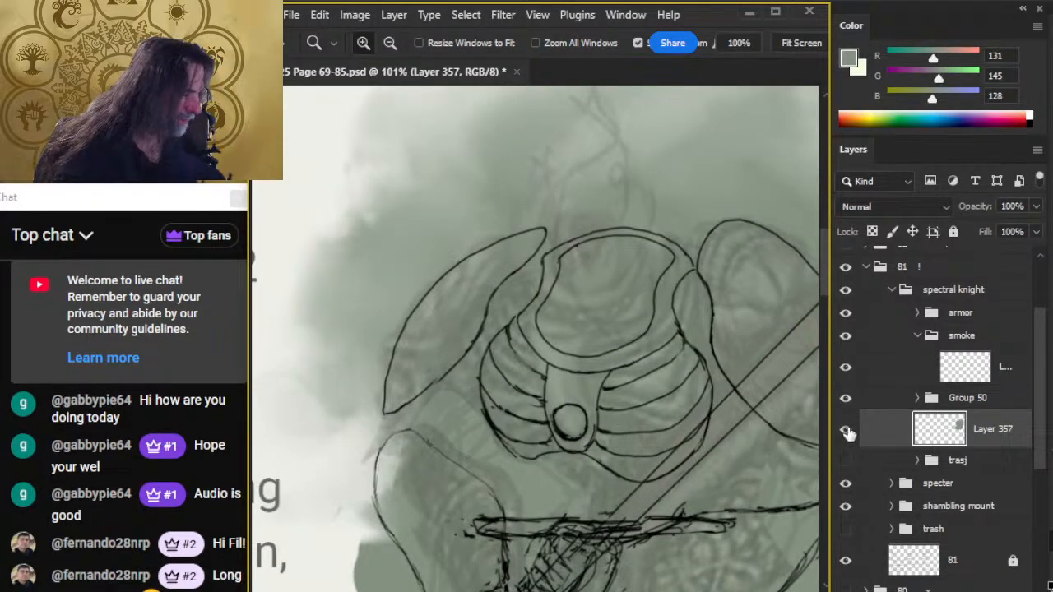
click(851, 400)
click(851, 400)
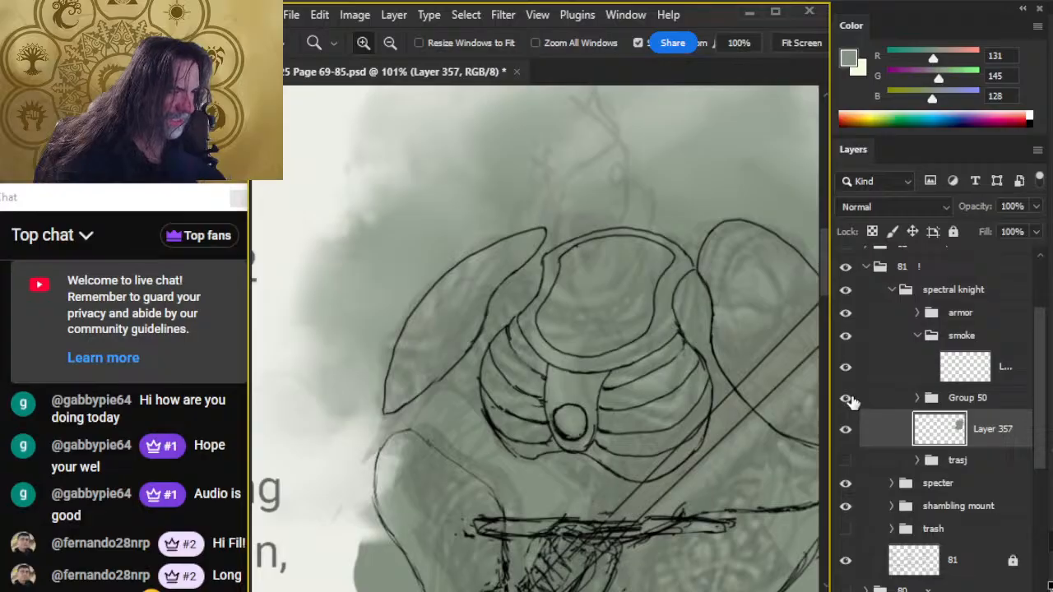
click(851, 400)
click(850, 400)
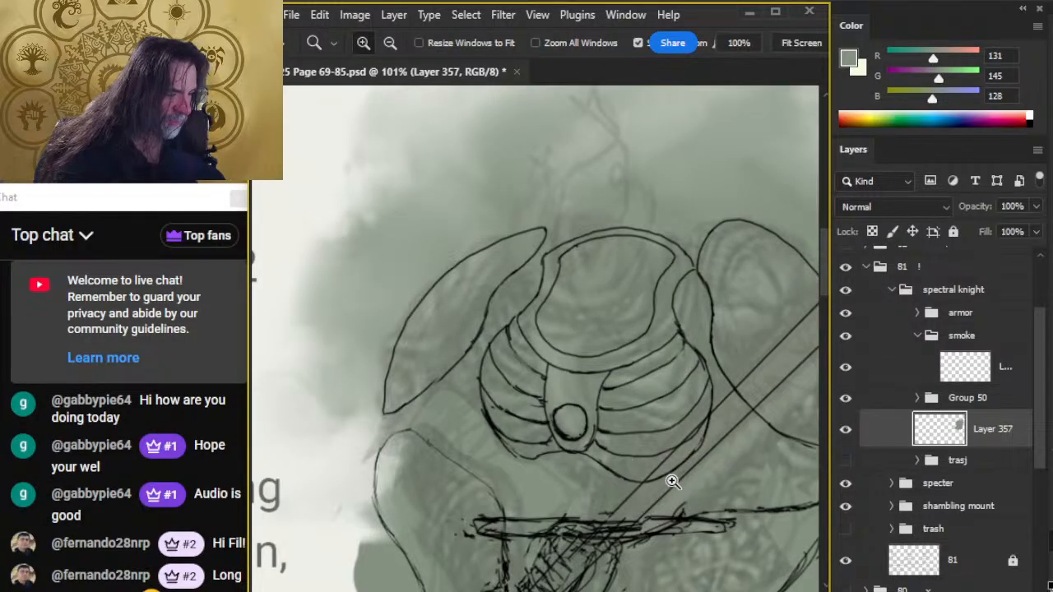
- Smudge the backdrop's upper edge and the area around the sword tip into soft, cloudy smoke
drag(690, 503, 618, 433)
drag(743, 439, 614, 419)
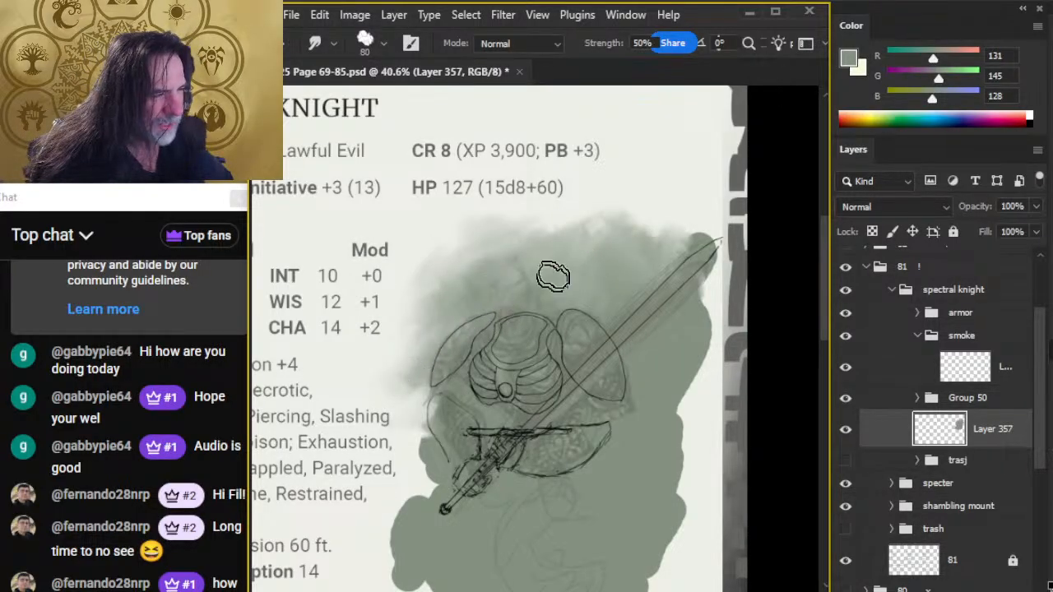
mouse_move(588, 264)
mouse_down()
mouse_move(555, 220)
mouse_move(624, 233)
mouse_up()
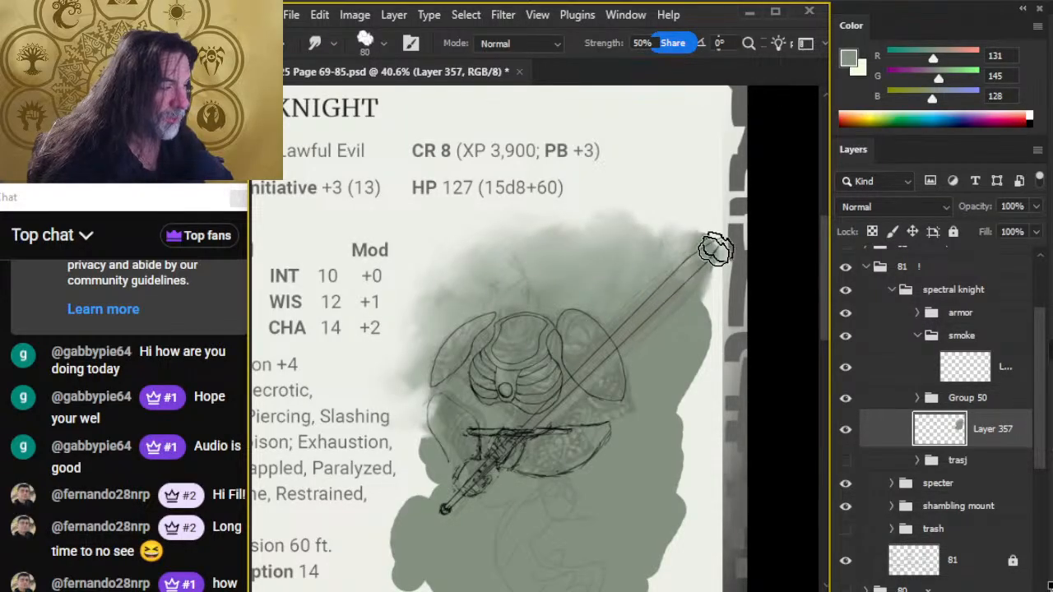
key(z)
drag(555, 352, 519, 229)
drag(419, 378, 587, 405)
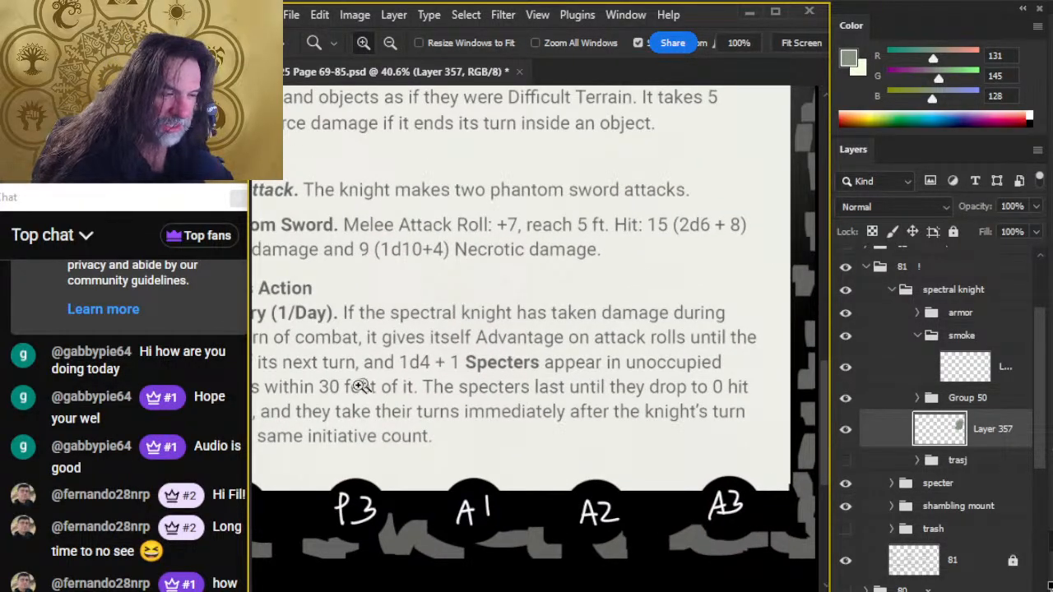
drag(417, 317, 815, 588)
drag(347, 231, 511, 394)
drag(676, 444, 344, 337)
mouse_move(741, 439)
mouse_down()
mouse_move(416, 439)
mouse_move(406, 506)
mouse_up()
mouse_move(506, 429)
mouse_down()
mouse_move(510, 371)
mouse_move(468, 455)
mouse_up()
key(r)
mouse_move(605, 224)
mouse_down()
mouse_move(610, 185)
mouse_move(571, 158)
mouse_move(508, 160)
mouse_move(646, 138)
mouse_move(647, 205)
mouse_move(582, 161)
mouse_move(517, 137)
mouse_move(523, 218)
mouse_move(607, 224)
mouse_move(630, 173)
mouse_move(595, 186)
mouse_move(626, 200)
mouse_move(601, 278)
mouse_up()
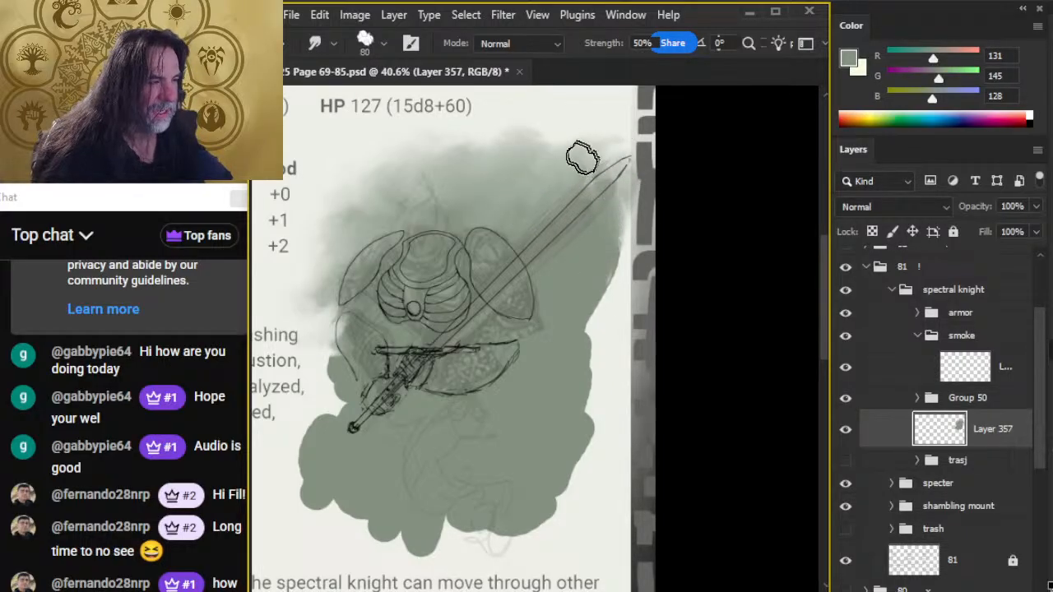
- Scale the sword layer in the armor group down to about 95%, keeping the pommel in place
click(919, 313)
click(903, 347)
key(l)
right_click(508, 305)
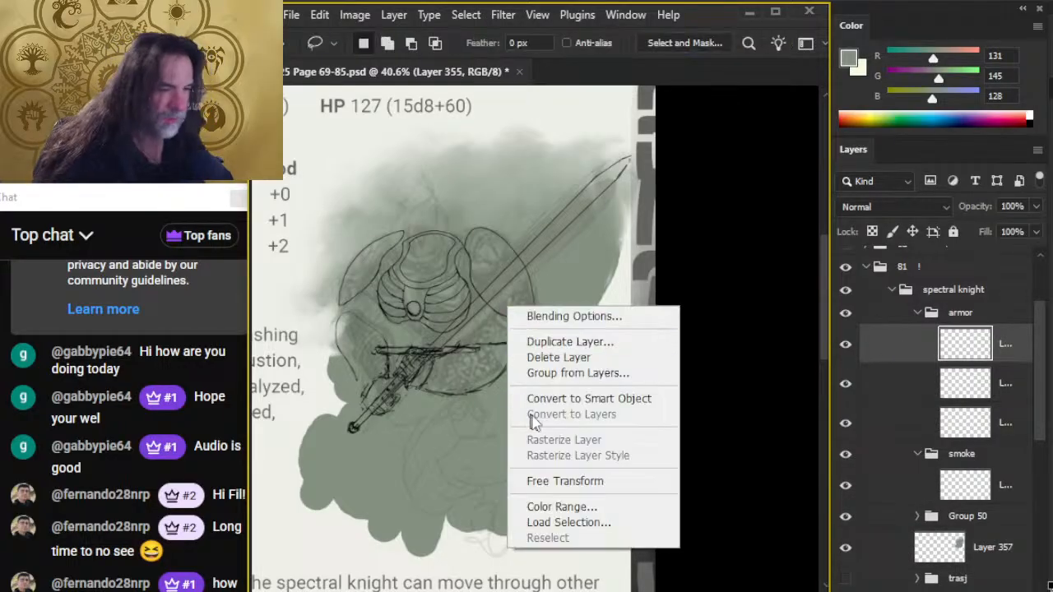
click(568, 485)
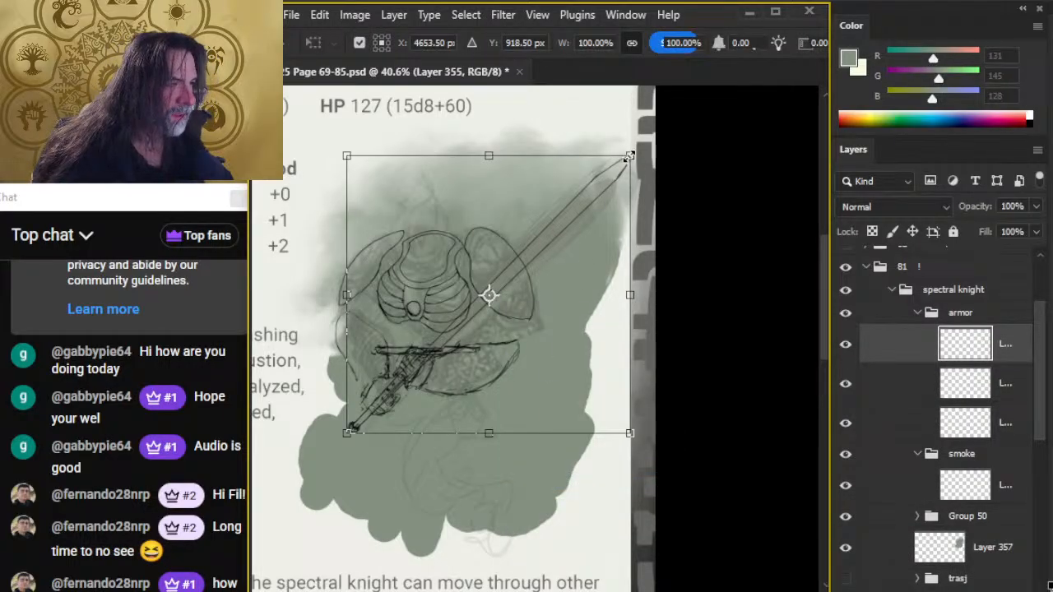
drag(629, 157, 609, 167)
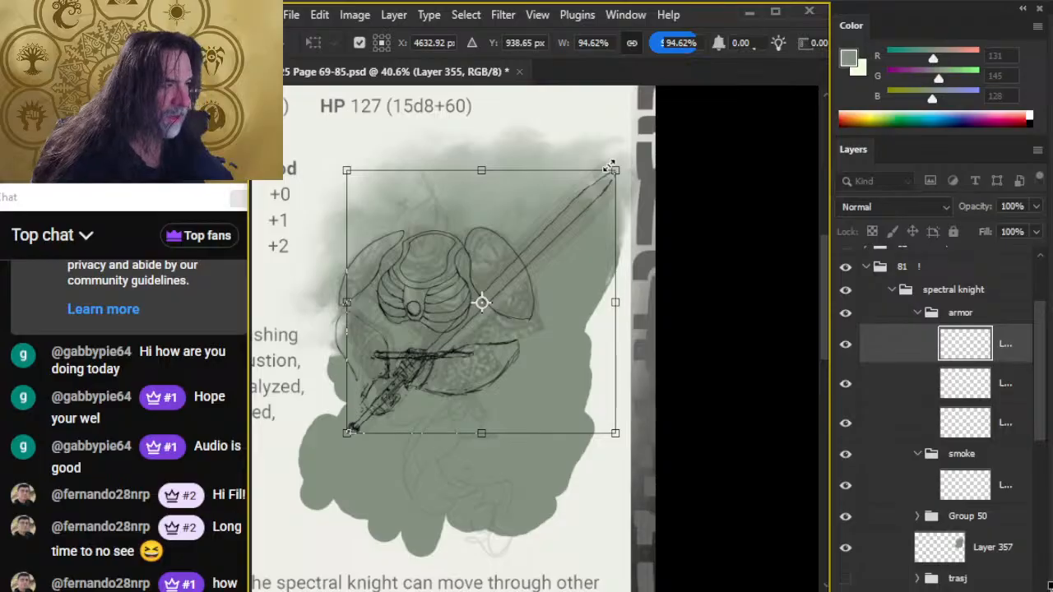
key(Return)
- Nudge the resized sword slightly right and down
key(v)
ctrl+click(609, 173)
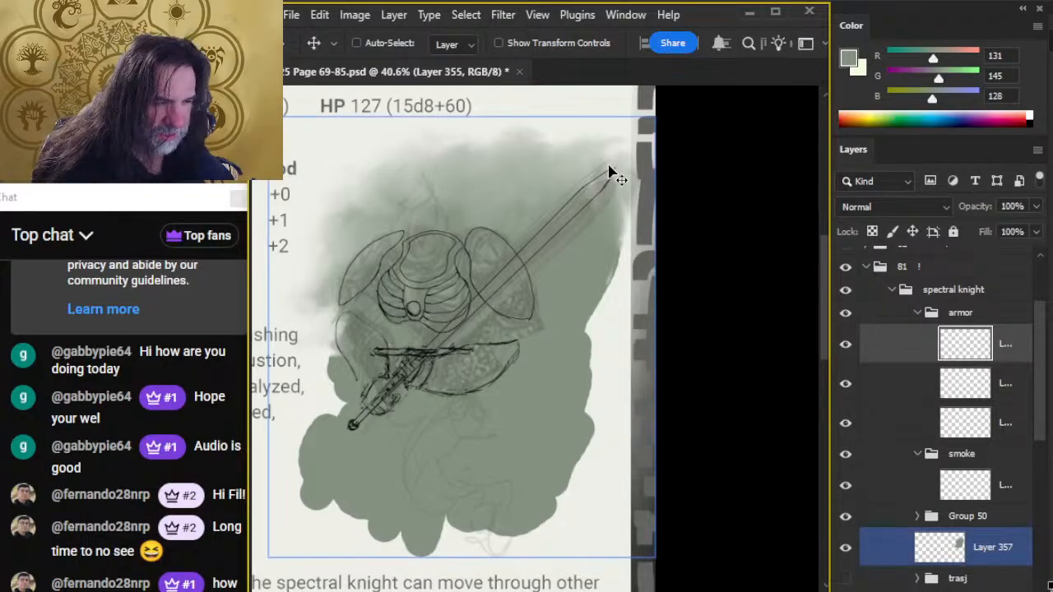
key(Right)
key(Right)
key(Right)
ctrl+click(658, 288)
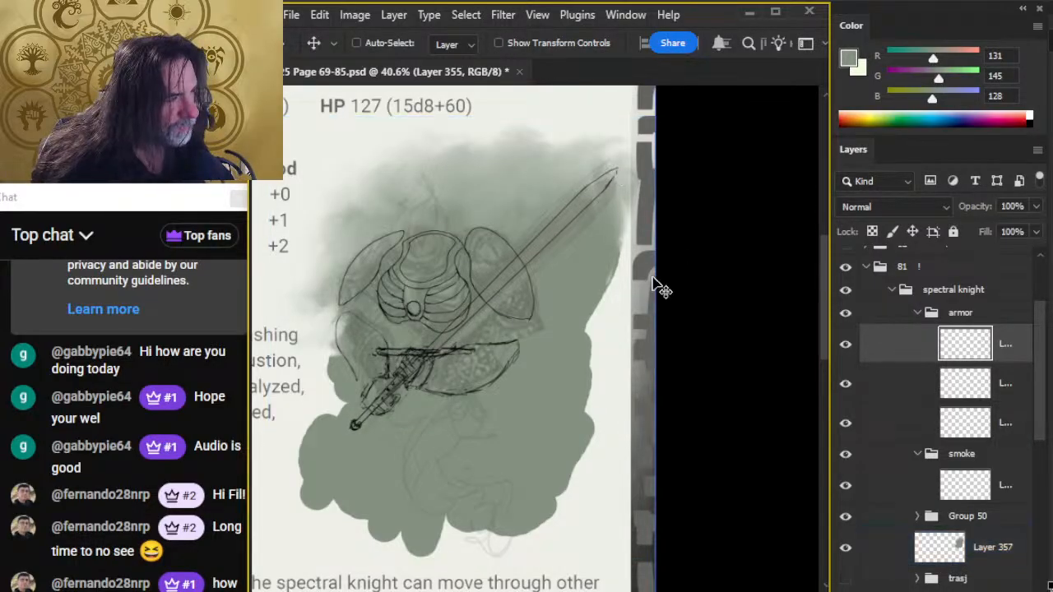
key(Right)
key(Right)
key(Down)
key(Down)
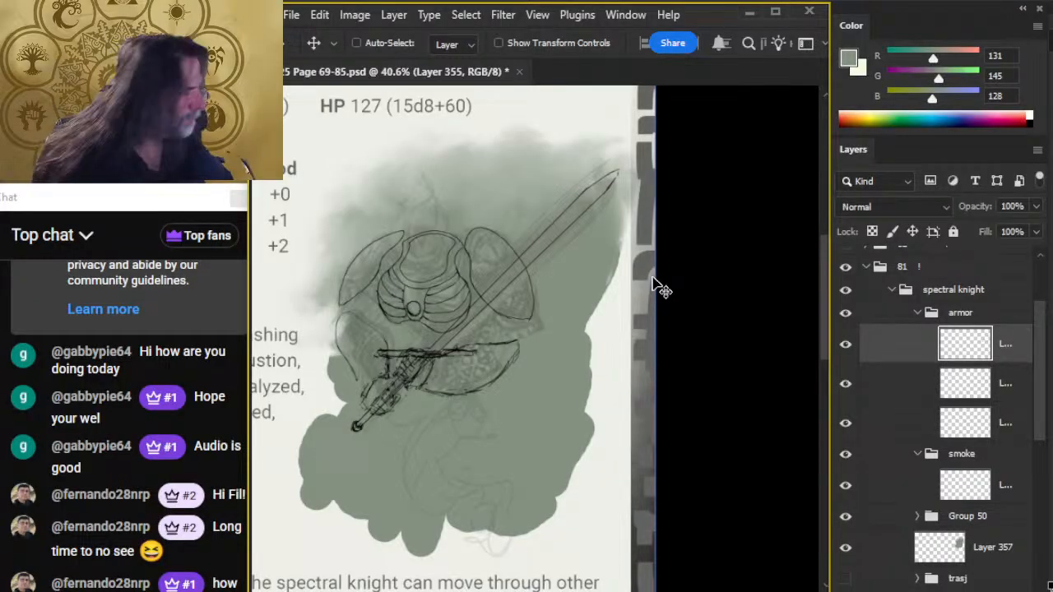
- Select the armor, smoke and Group 50 groups together and nudge them left, leaving the backdrop in place
click(889, 319)
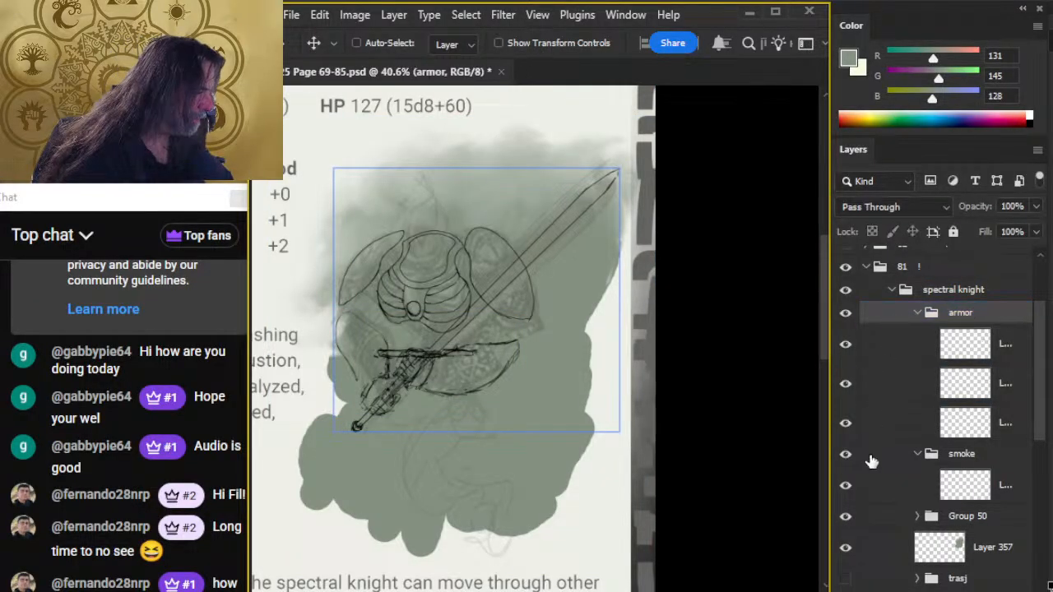
ctrl+click(876, 461)
ctrl+click(874, 529)
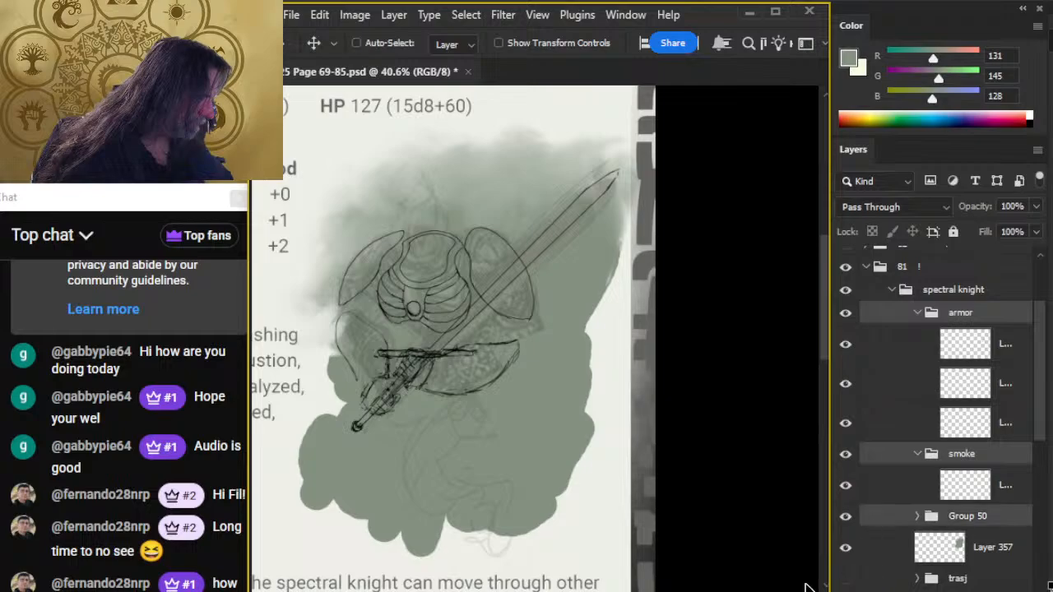
key(Left)
key(Left)
key(Left)
key(Left)
key(Left)
key(Left)
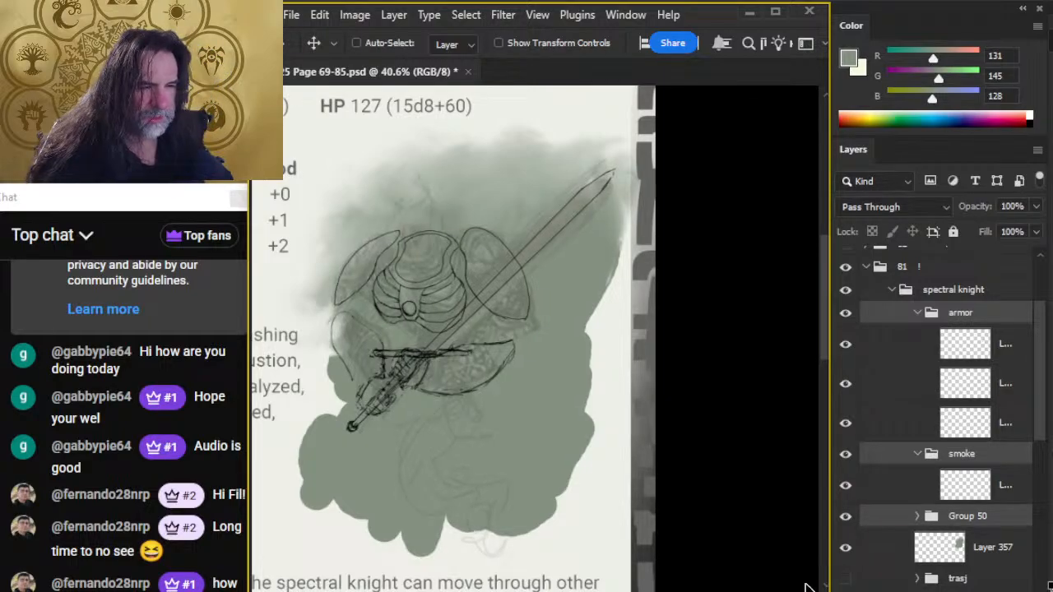
key(Left)
key(Left)
key(Left)
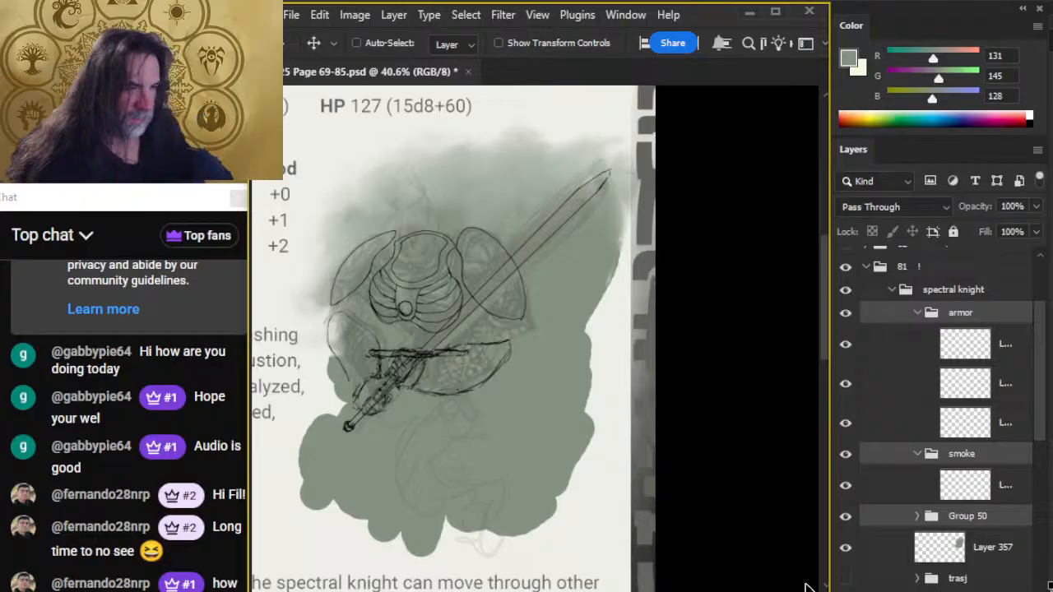
- Smudge the left edge of the Layer 357 backdrop around and below the sword pommel into soft smoke
drag(591, 536, 634, 510)
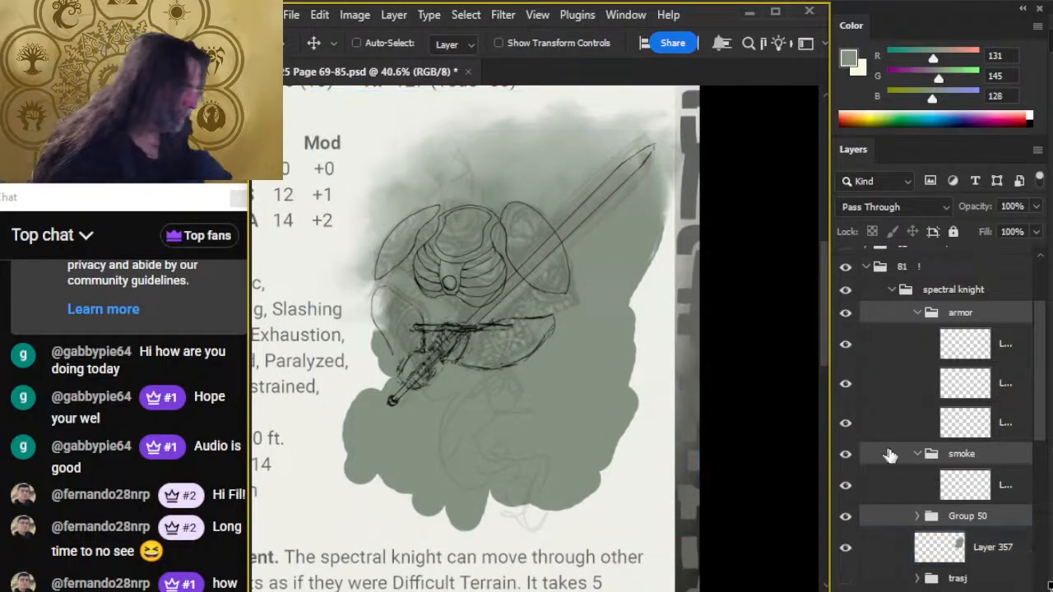
click(872, 548)
key(r)
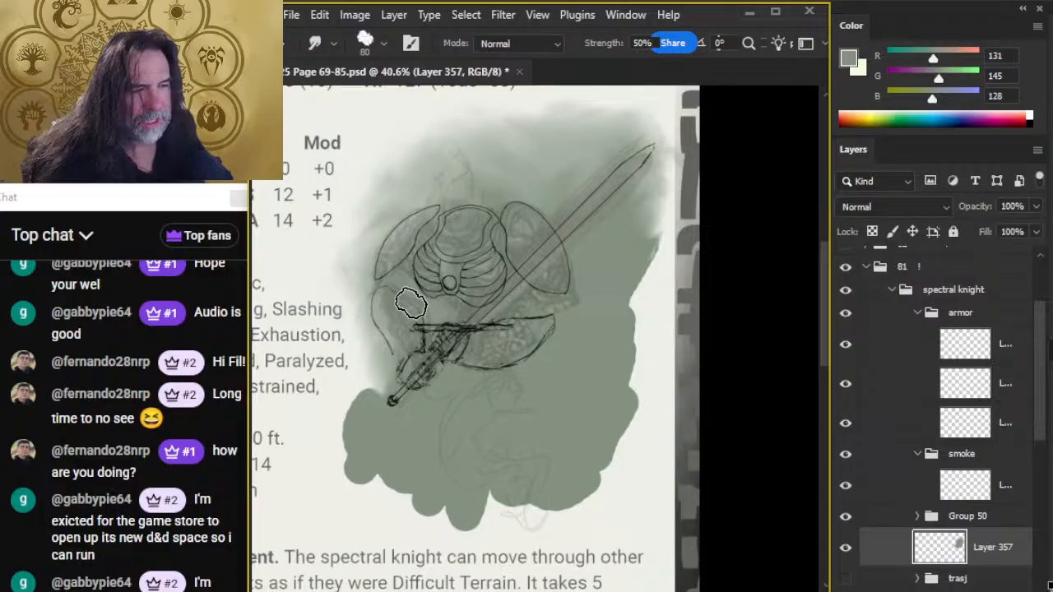
mouse_move(341, 423)
mouse_down()
mouse_move(409, 391)
mouse_move(359, 436)
mouse_move(381, 433)
mouse_move(368, 405)
mouse_move(364, 448)
mouse_up()
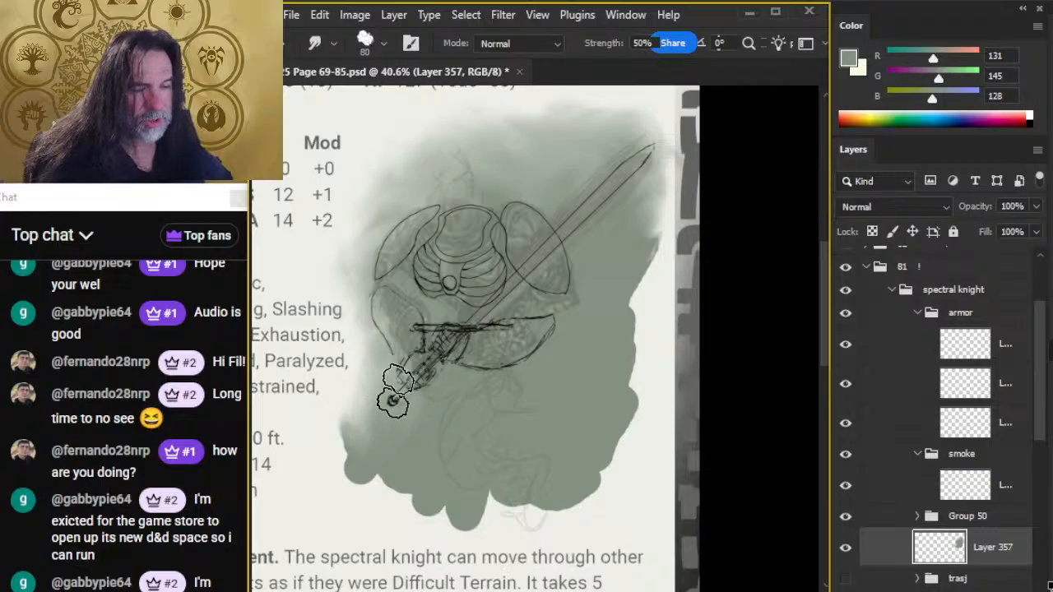
mouse_move(350, 420)
mouse_down()
mouse_move(400, 442)
mouse_move(360, 499)
mouse_up()
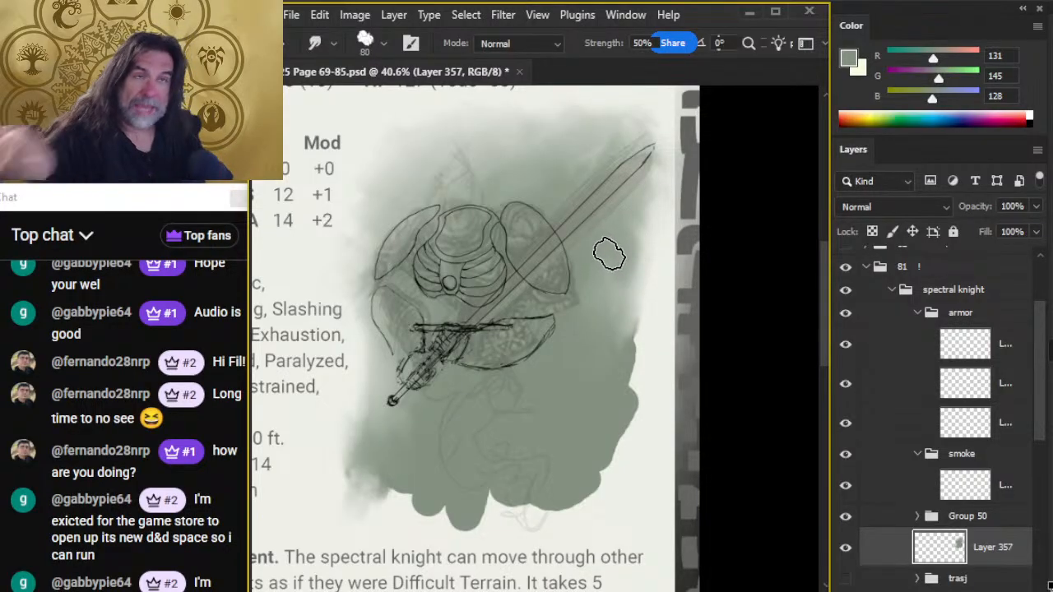
- Smudge the backdrop's right edge below the sword blade into soft, fading smoke
scroll(606, 265, up, 2)
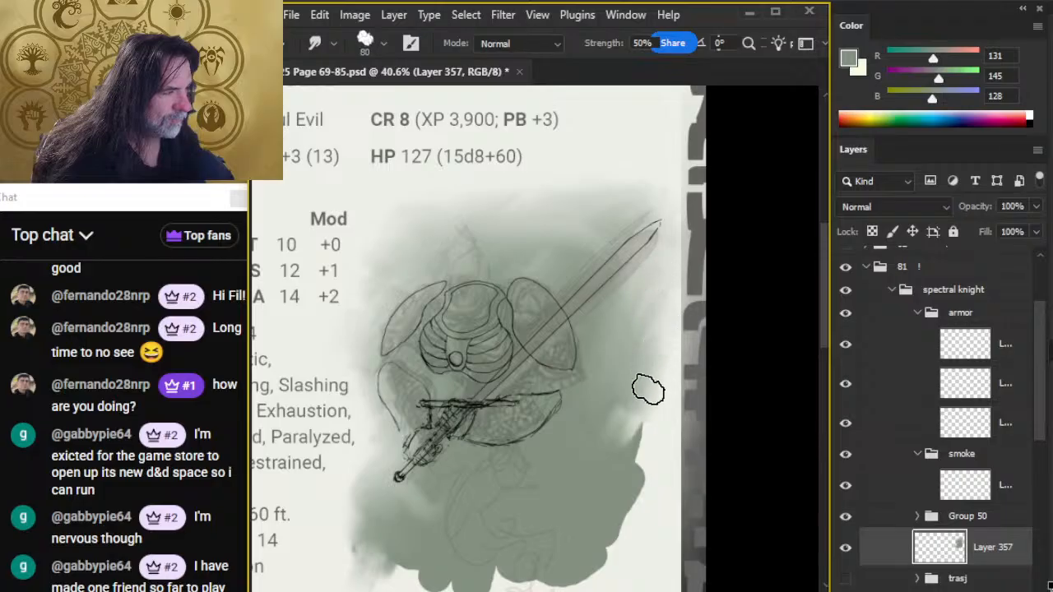
mouse_move(642, 405)
mouse_down()
mouse_move(573, 471)
mouse_move(586, 483)
mouse_move(619, 425)
mouse_move(636, 421)
mouse_move(626, 448)
mouse_move(641, 430)
mouse_move(618, 406)
mouse_up()
mouse_move(608, 445)
mouse_down()
mouse_move(606, 318)
mouse_move(628, 287)
mouse_up()
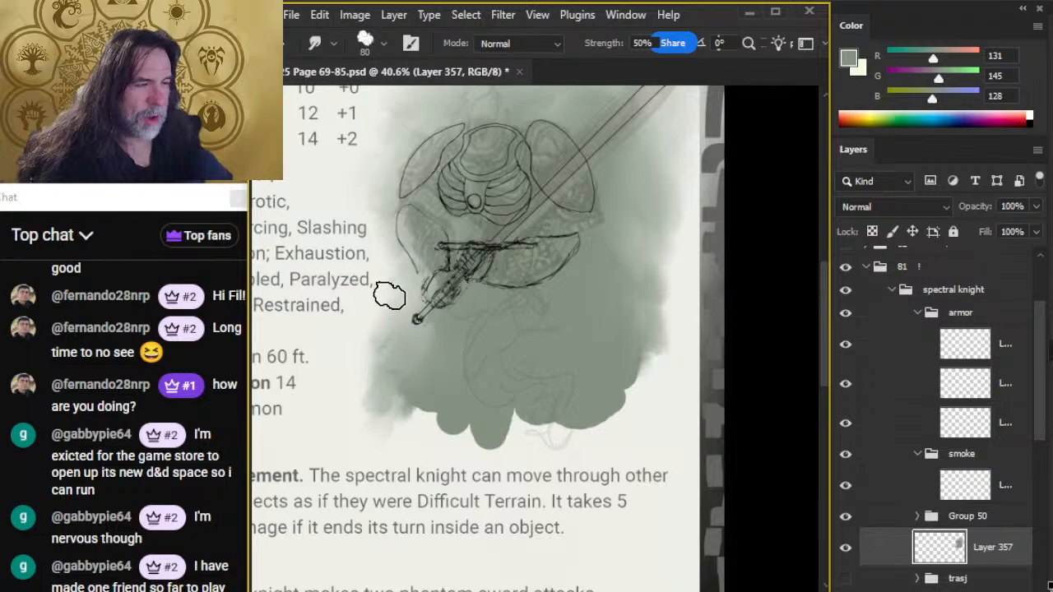
- Smudge the scalloped lower-left edge of the backdrop into soft smoke, working along the bottom toward the middle
mouse_move(389, 403)
mouse_down()
mouse_move(423, 392)
mouse_move(360, 423)
mouse_move(410, 433)
mouse_up()
mouse_move(367, 368)
mouse_down()
mouse_move(422, 374)
mouse_move(417, 364)
mouse_move(439, 437)
mouse_move(365, 409)
mouse_move(375, 344)
mouse_move(488, 428)
mouse_move(485, 408)
mouse_move(437, 348)
mouse_move(465, 417)
mouse_move(515, 395)
mouse_move(445, 396)
mouse_move(457, 433)
mouse_move(420, 427)
mouse_move(443, 411)
mouse_move(527, 417)
mouse_move(429, 399)
mouse_move(501, 429)
mouse_move(411, 429)
mouse_move(467, 409)
mouse_move(390, 376)
mouse_move(445, 365)
mouse_move(461, 373)
mouse_move(447, 396)
mouse_move(457, 362)
mouse_move(548, 380)
mouse_up()
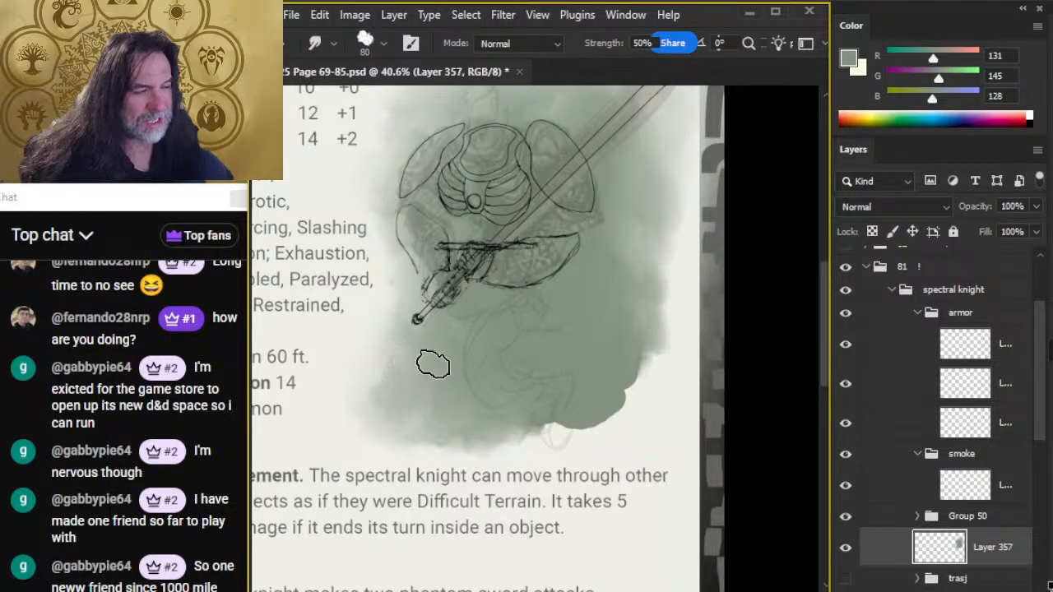
mouse_move(343, 373)
mouse_down()
mouse_move(390, 420)
mouse_move(423, 383)
mouse_up()
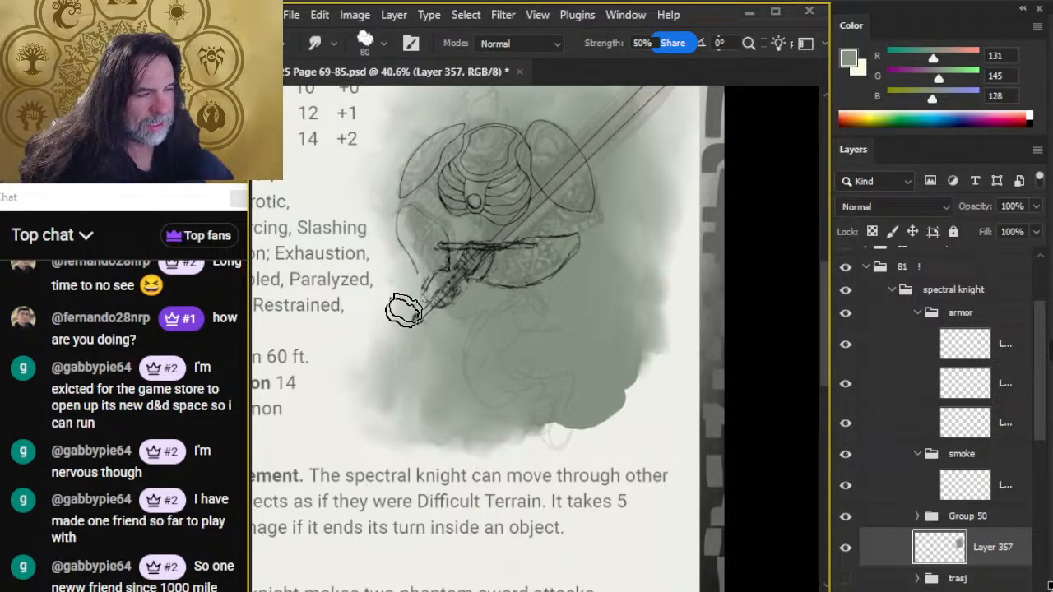
- Smudge the remaining hard lower-right edge of the backdrop and blend its lower interior into uneven, cloudy smoke
key(z)
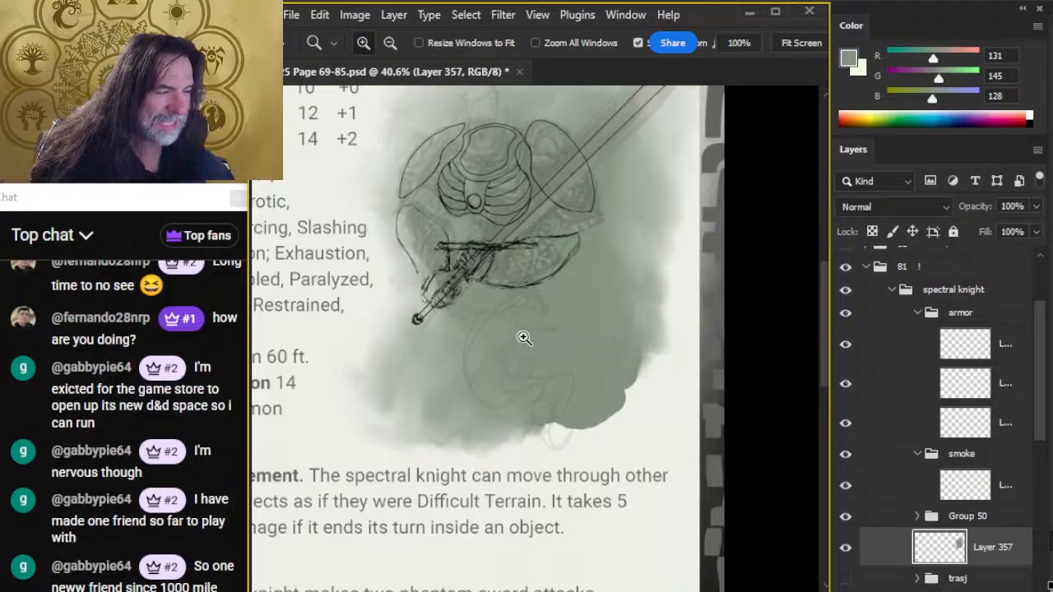
drag(525, 337, 524, 275)
drag(402, 362, 502, 383)
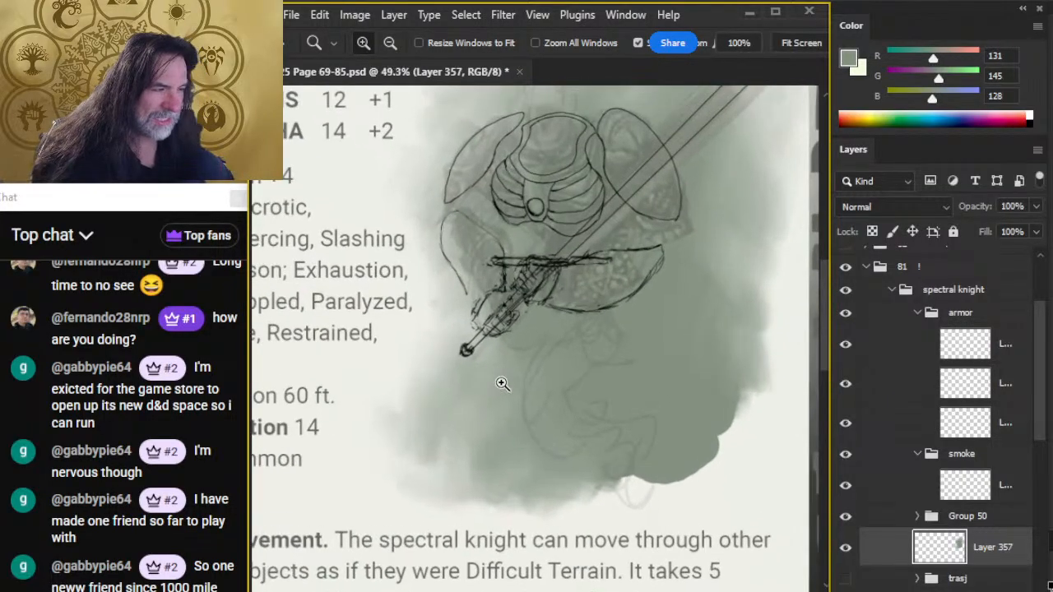
key(e)
key(r)
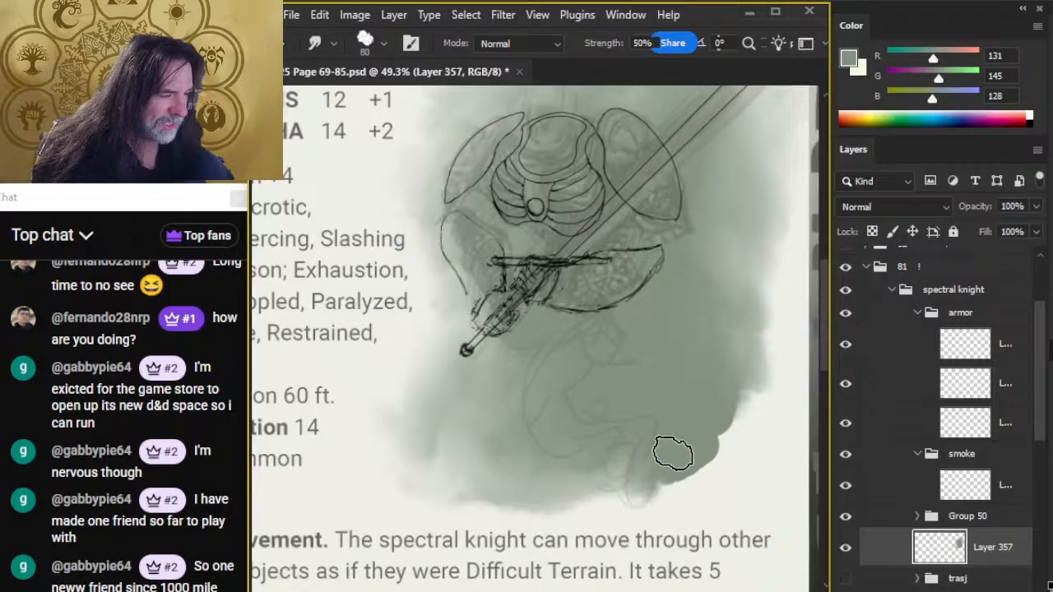
mouse_move(673, 453)
mouse_down()
mouse_move(667, 493)
mouse_move(623, 478)
mouse_move(692, 452)
mouse_move(651, 462)
mouse_move(641, 412)
mouse_move(675, 471)
mouse_move(580, 447)
mouse_move(557, 507)
mouse_move(527, 481)
mouse_move(488, 493)
mouse_move(480, 455)
mouse_move(440, 463)
mouse_up()
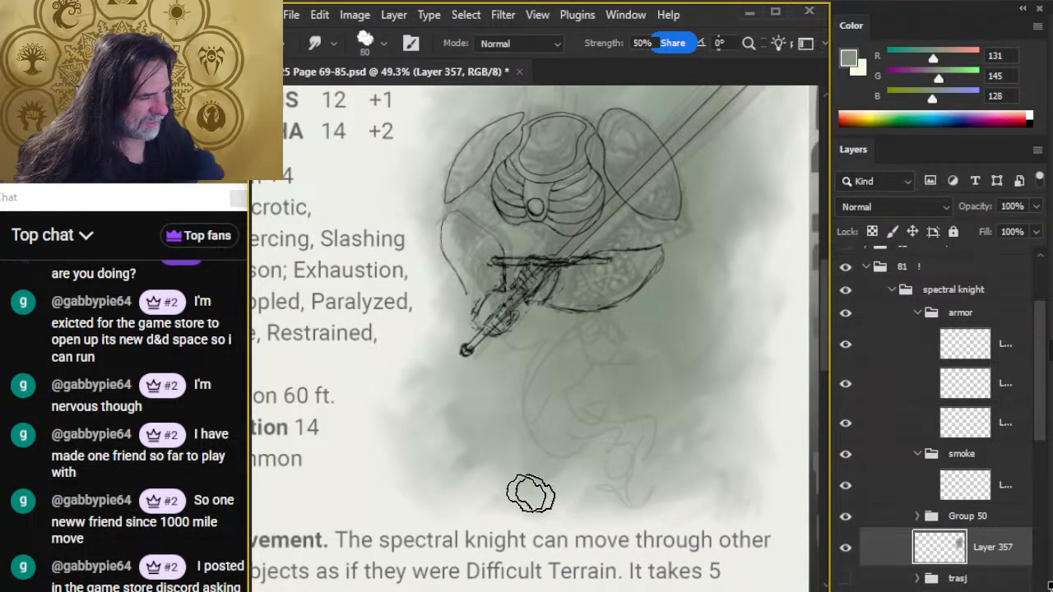
key(z)
mouse_move(701, 543)
mouse_down()
mouse_move(644, 525)
mouse_move(645, 497)
mouse_up()
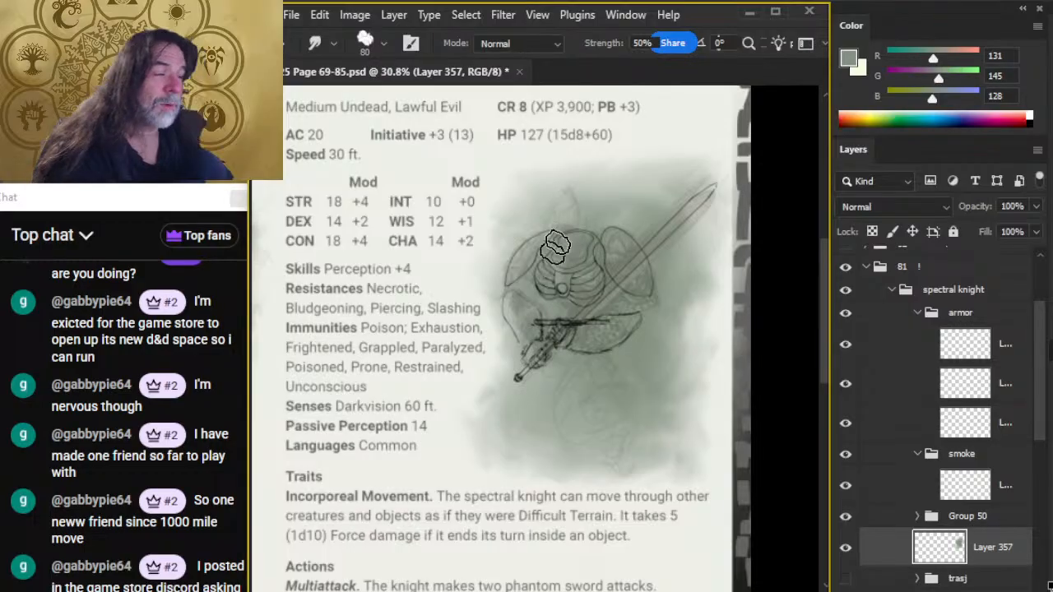
drag(555, 247, 557, 256)
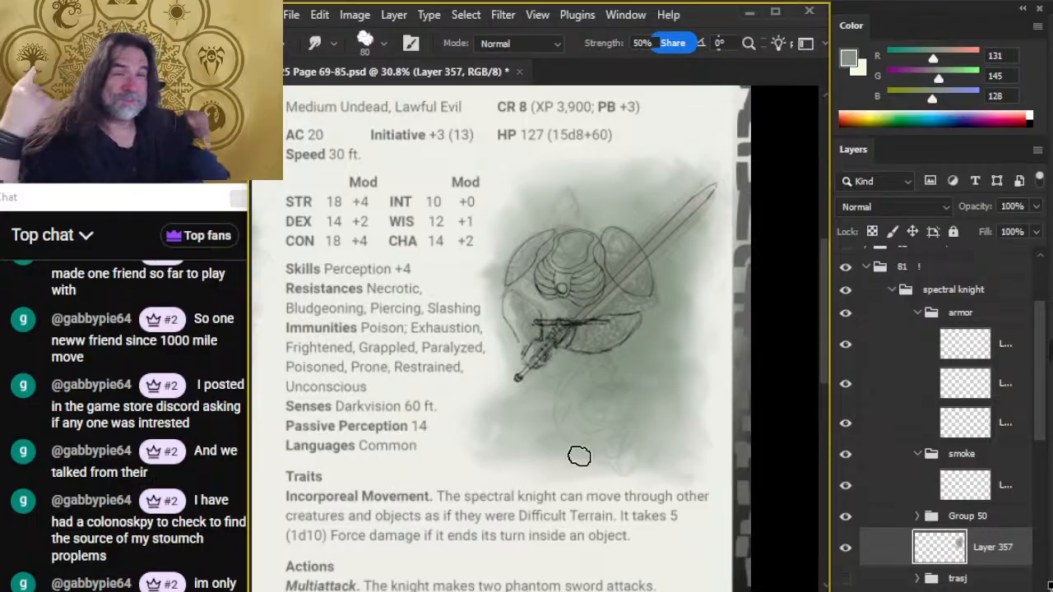
- Switch to the Epidemic Sound browser window, play the track We Run at Night, and shrink the window back down
key(alt+Tab)
key(alt+Tab)
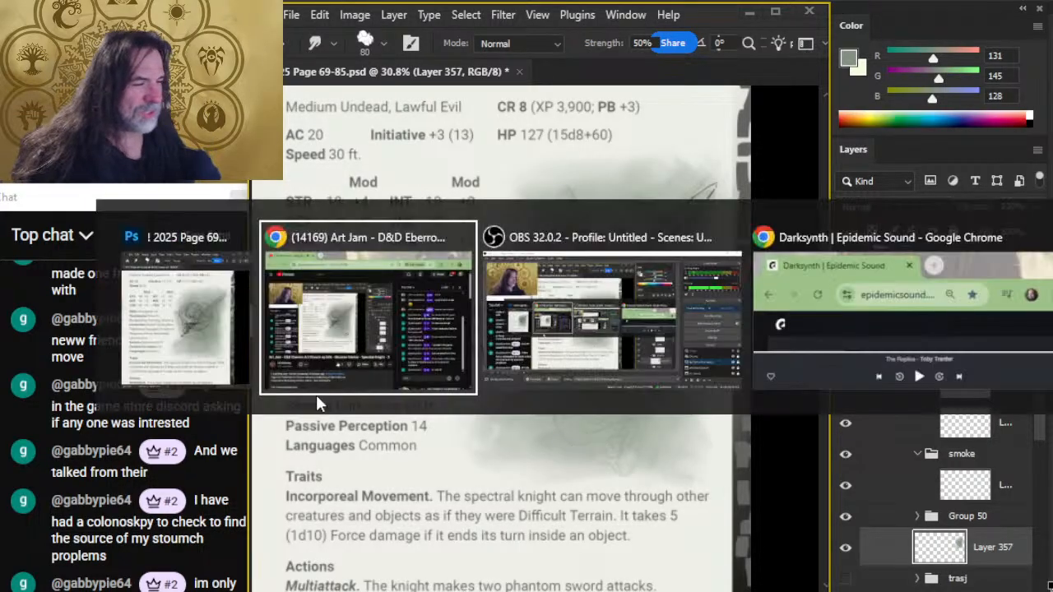
key(alt+Tab)
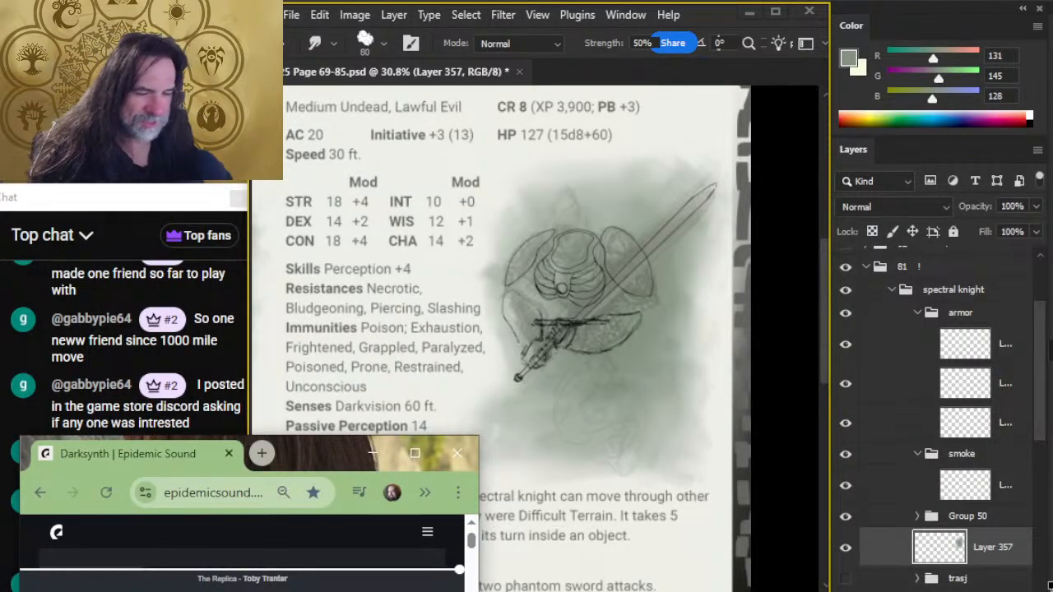
double_click(293, 455)
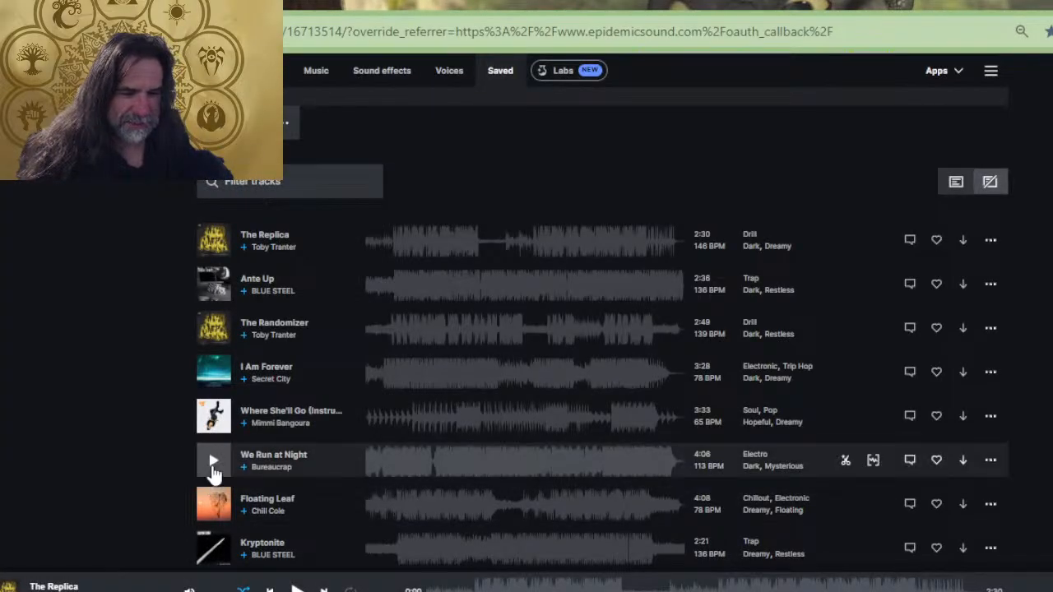
click(212, 462)
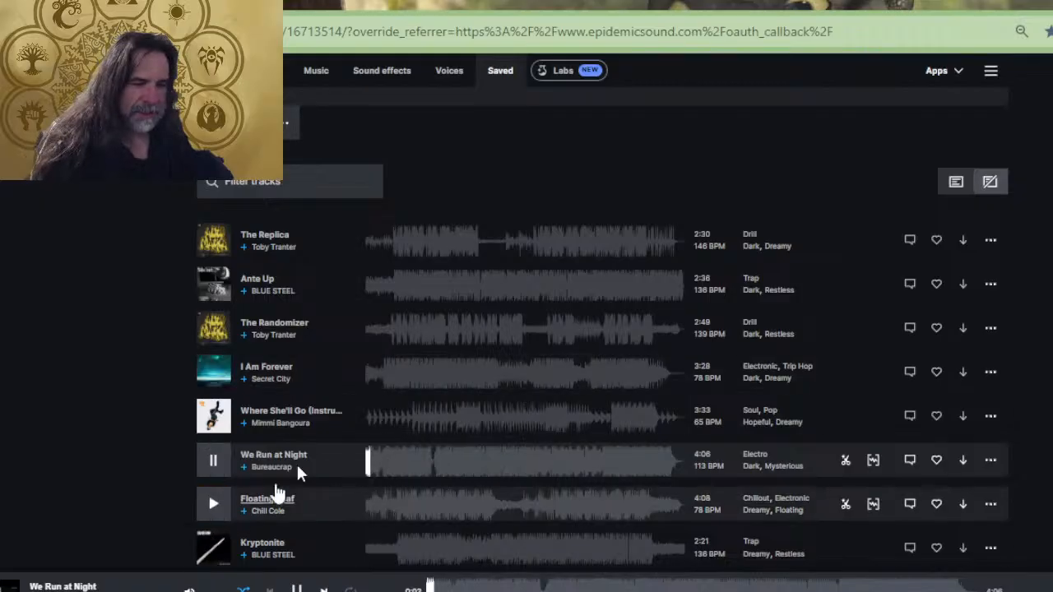
double_click(856, 4)
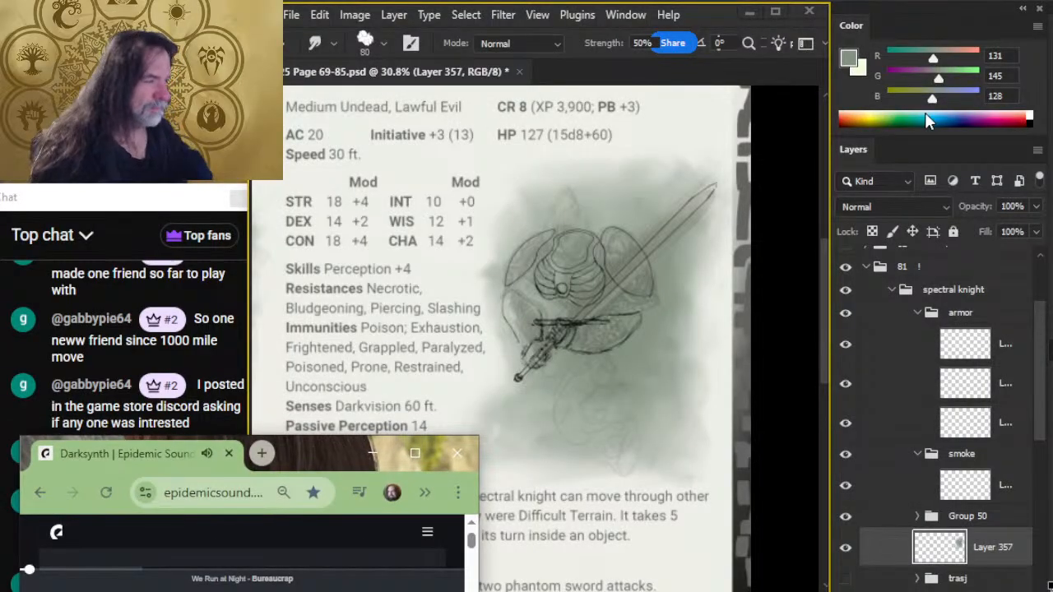
- Check the OBS window and the YouTube live stream page, and return to the Photoshop document
key(alt+Tab)
key(Tab)
key(Tab)
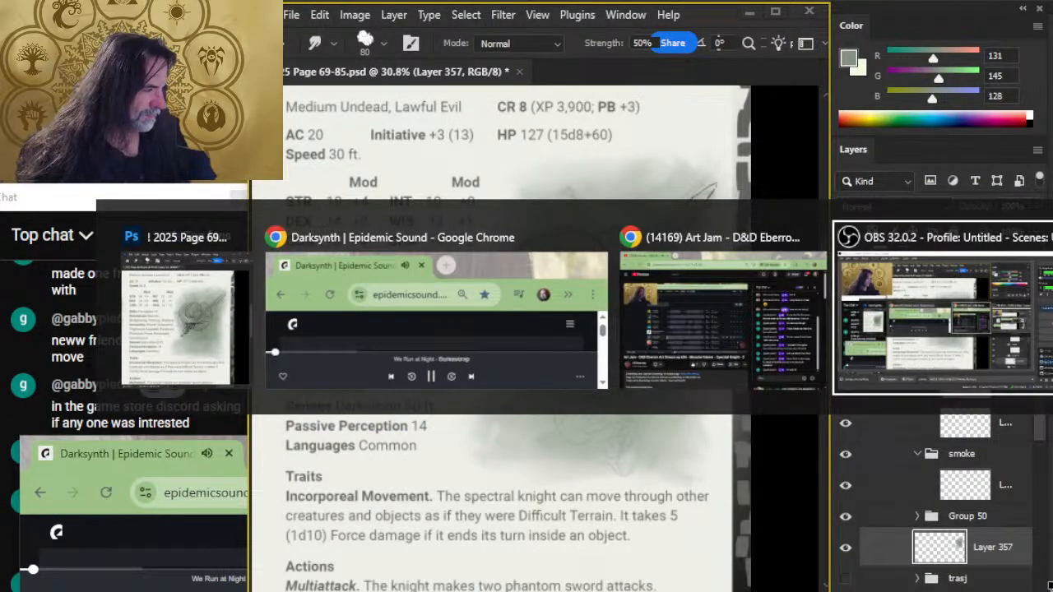
key(alt+Tab)
key(Tab)
key(Tab)
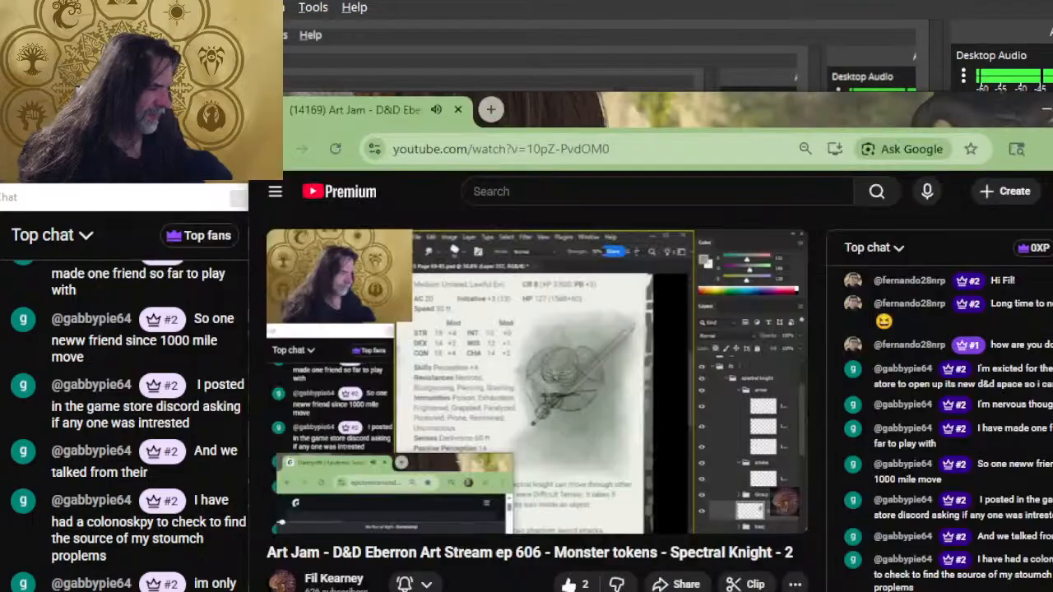
key(alt+Tab)
key(Tab)
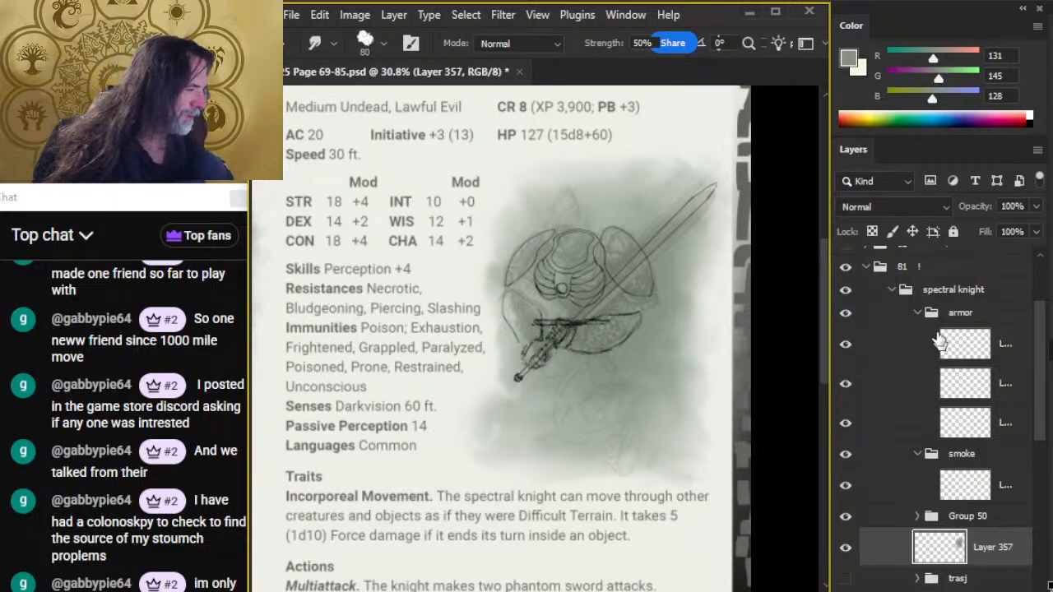
- Toggle the visibility of Layer 357 and Group 50 to check what each contributes to the knight, leaving both visible
click(897, 312)
click(879, 292)
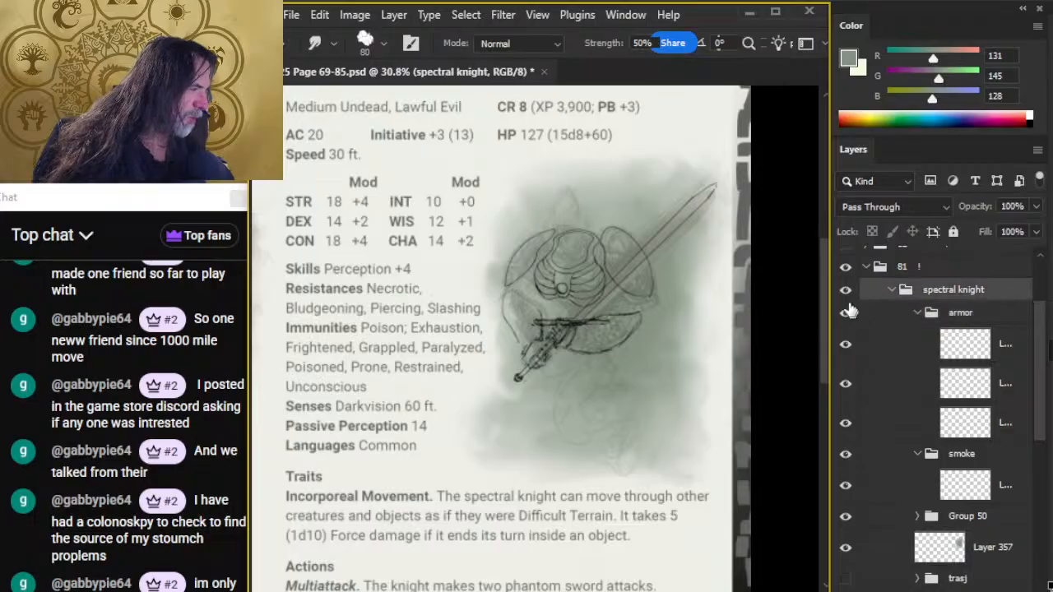
click(887, 520)
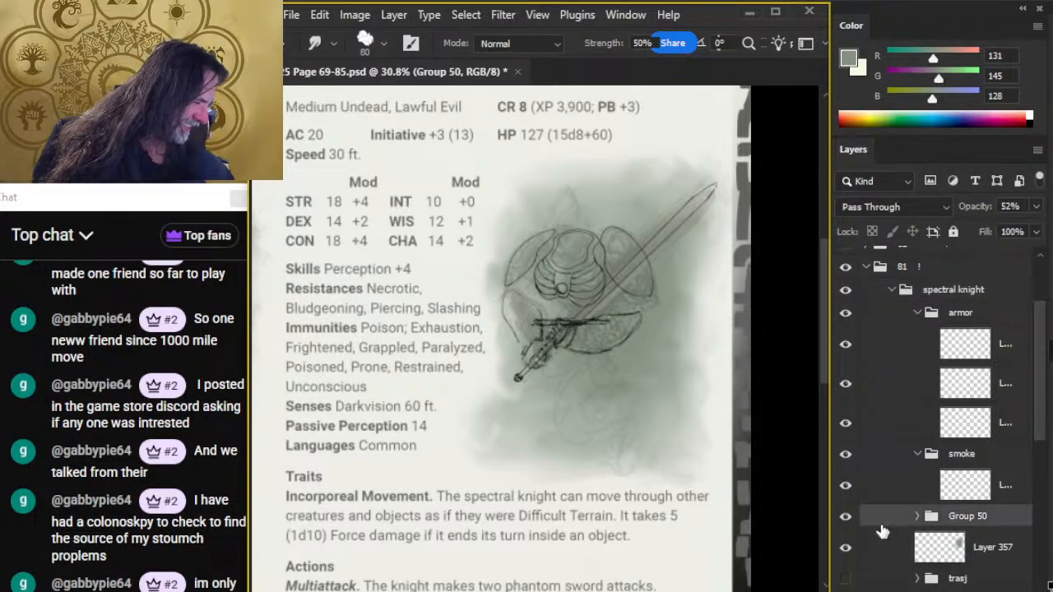
click(846, 548)
click(846, 548)
click(845, 516)
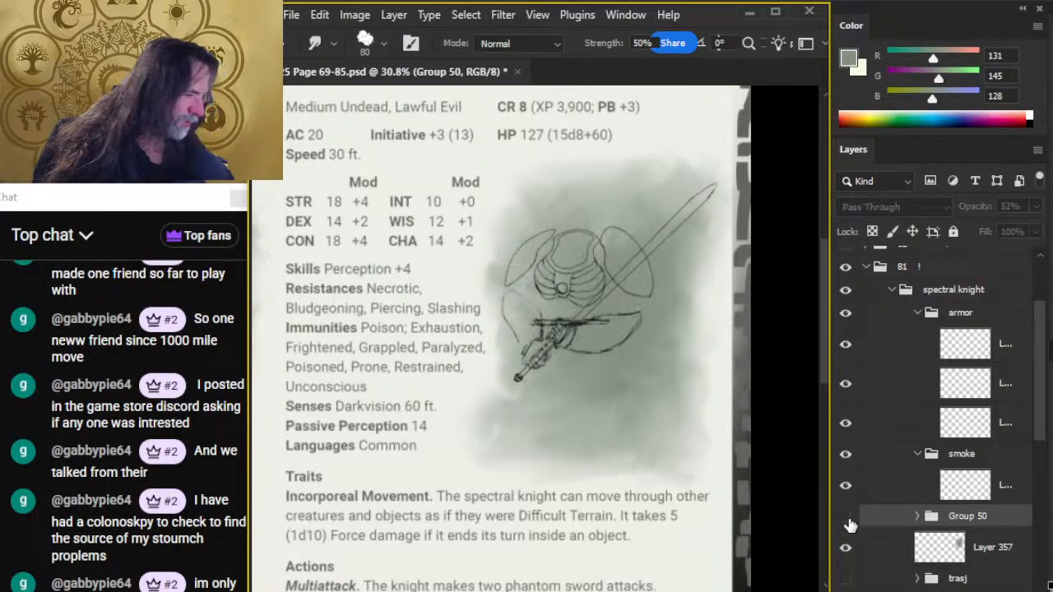
click(846, 516)
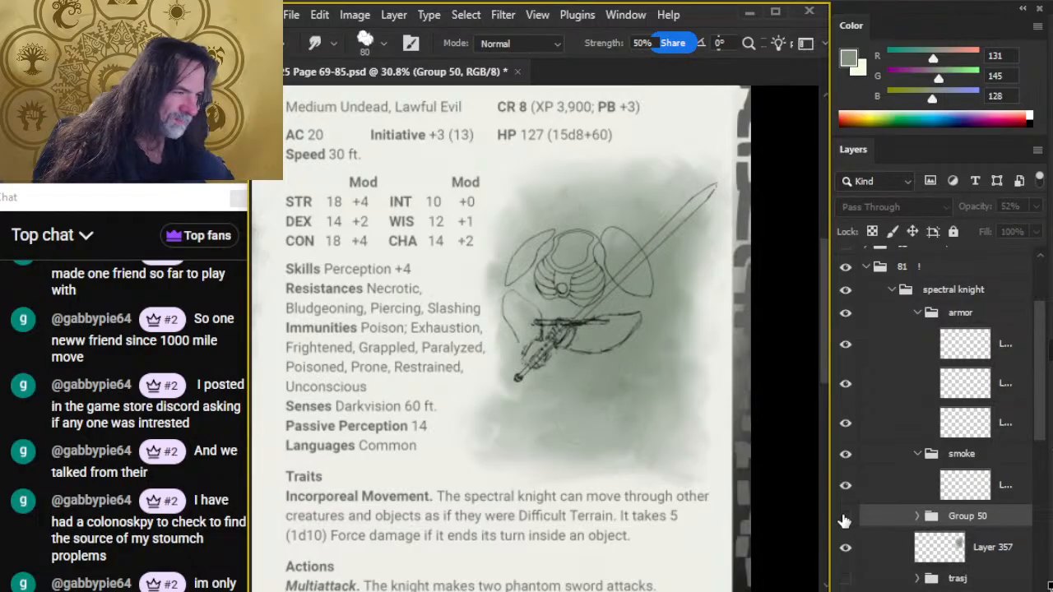
click(847, 518)
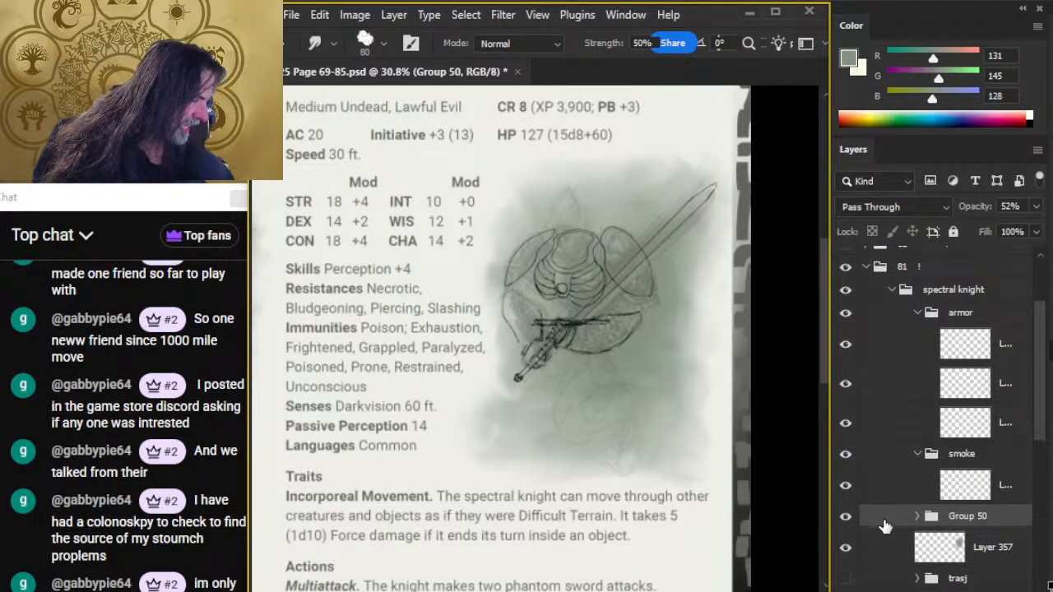
- Select everything from the armor group through Group 50, excluding the backdrop, and nudge it slightly right
shift+click(888, 321)
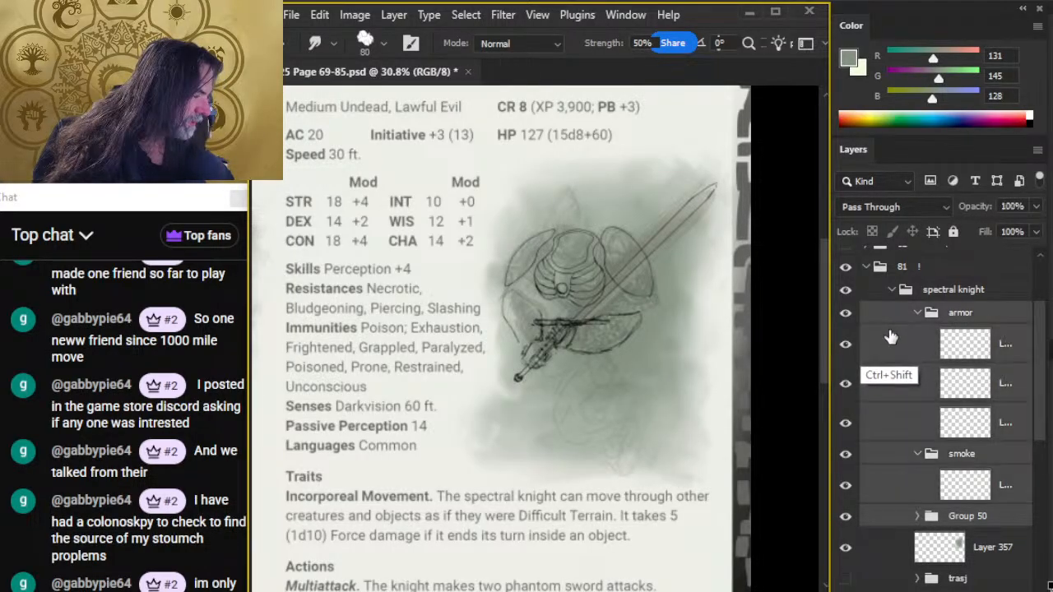
key(v)
key(shift+Right)
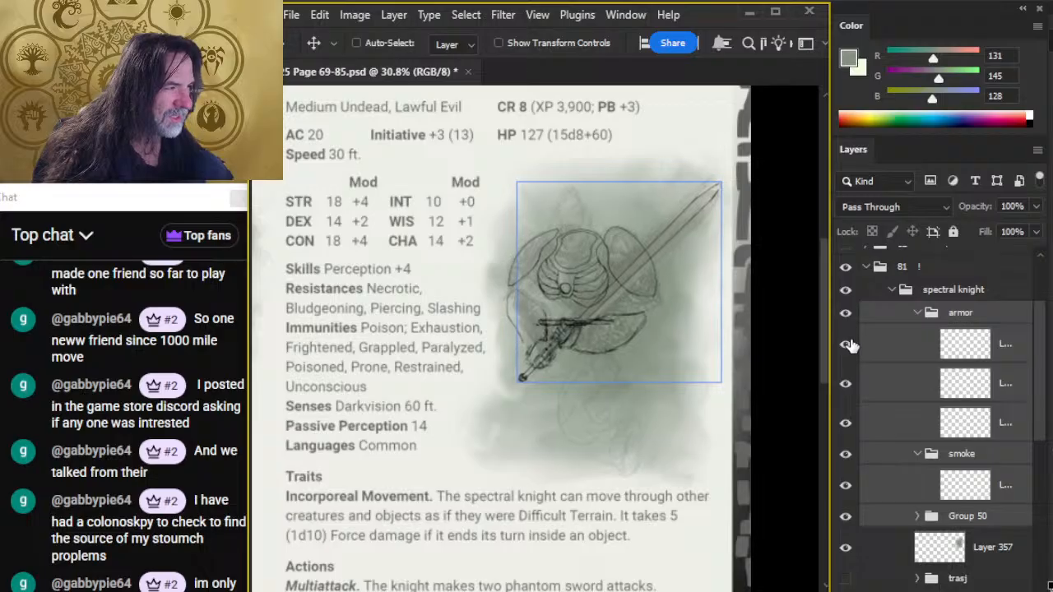
key(shift+Right)
key(shift+Left)
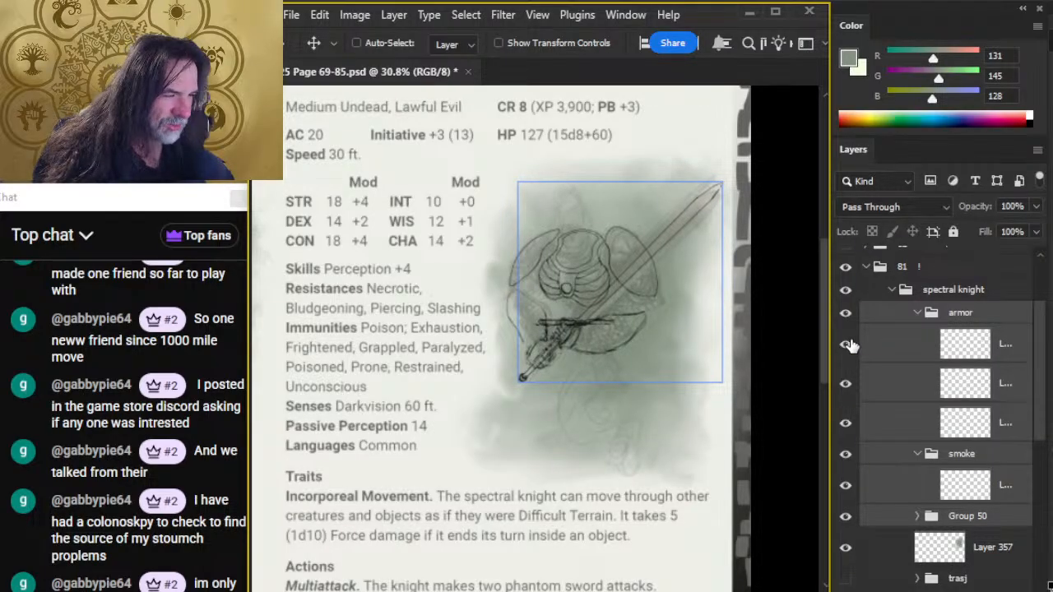
- Nudge the selected knight groups up and slightly left over the smoke backdrop, bringing the sword tip near its upper edge
key(shift+Up)
key(shift+Up)
key(shift+Up)
key(shift+Up)
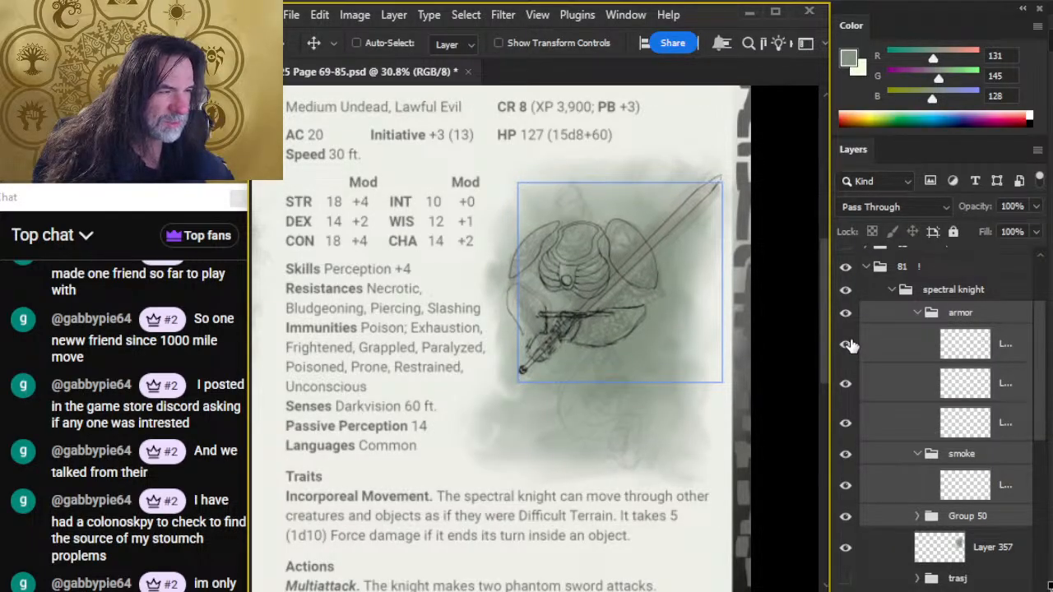
key(shift+Up)
key(shift+Up)
key(shift+Up)
key(shift+Up)
key(shift+Up)
key(shift+Up)
key(shift+Up)
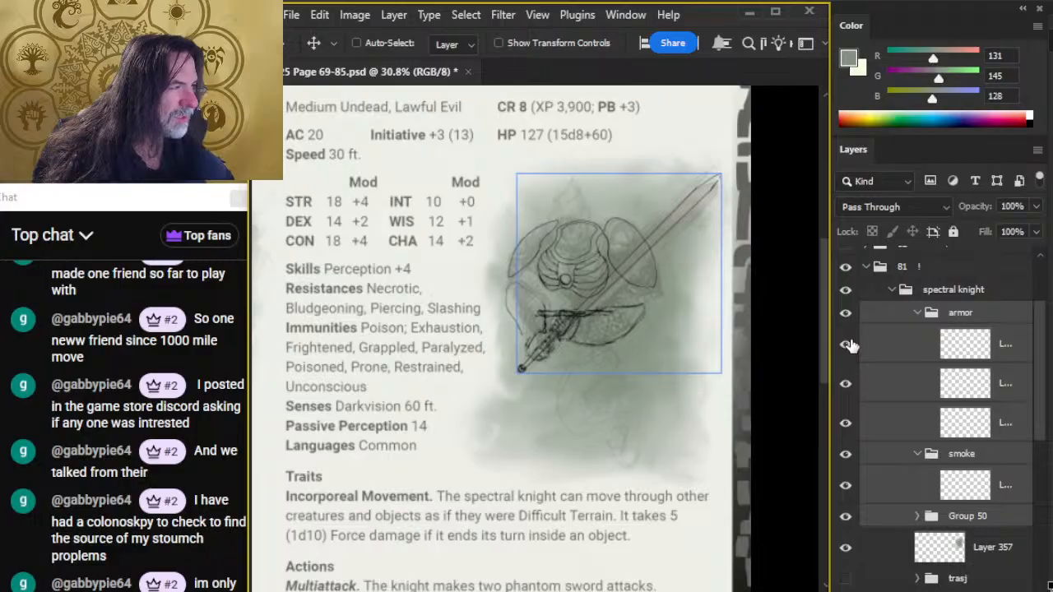
key(shift+Left)
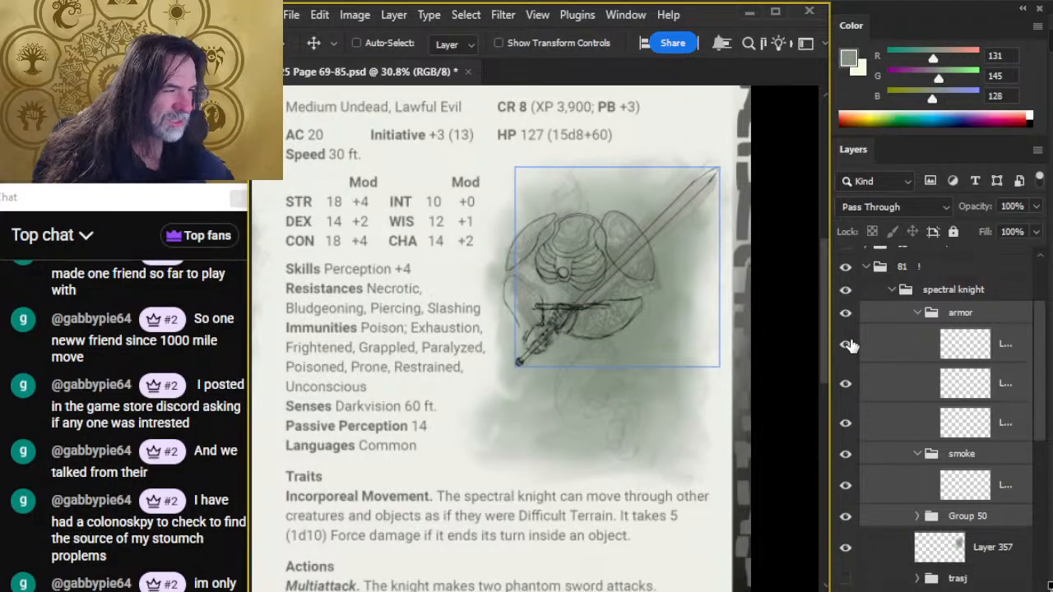
key(shift+Up)
key(shift+Up)
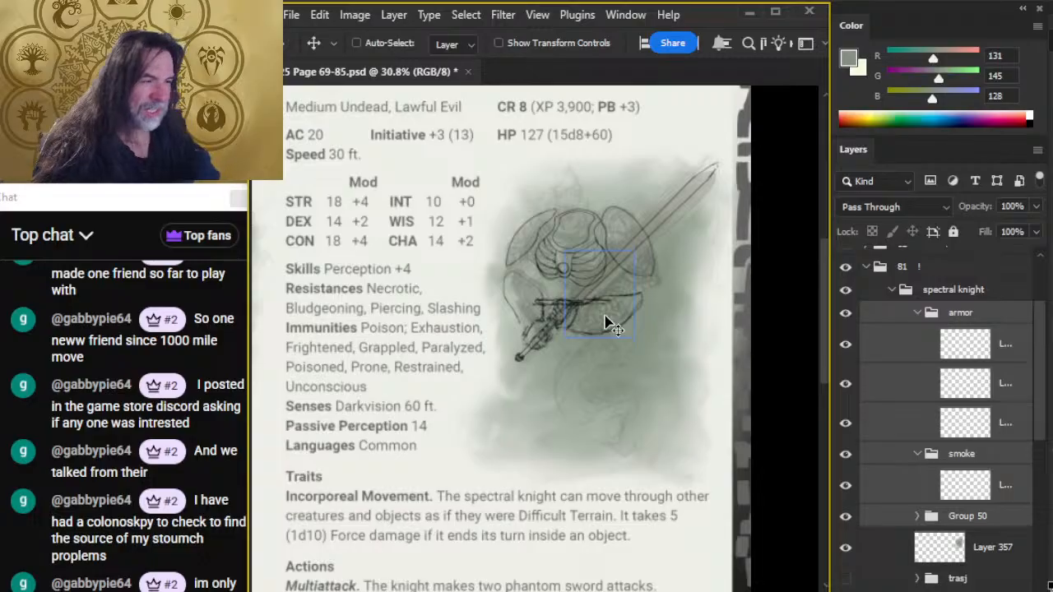
- Fine-tune the selected knight groups' placement with small shifts up and left
key(Up)
key(Up)
key(Up)
key(Left)
key(Left)
key(Left)
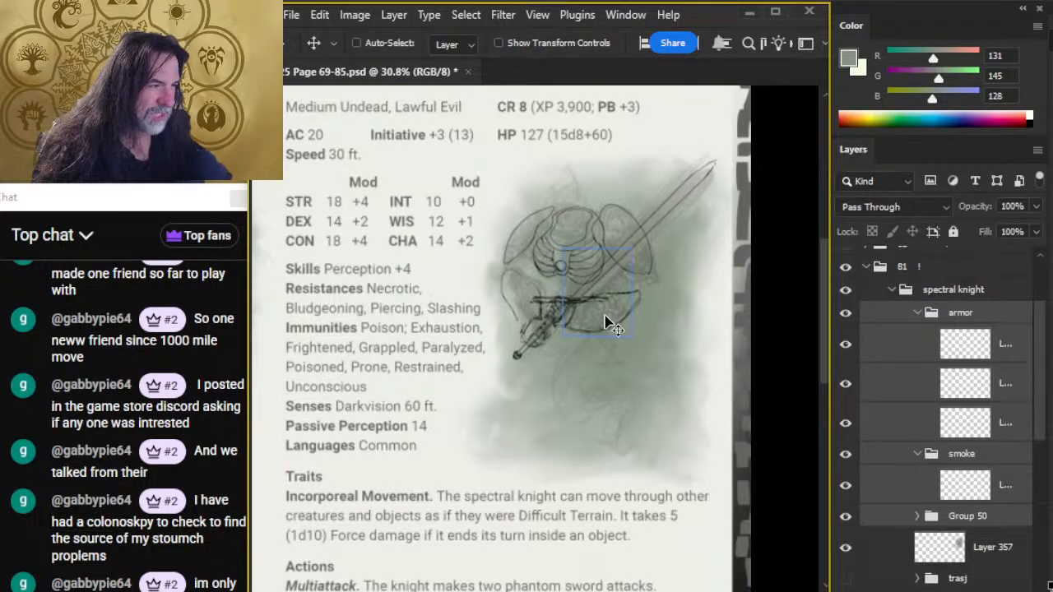
- Nudge the selected knight groups further up and left over the smoke backdrop
key(shift+Up)
key(shift+Up)
key(shift+Left)
key(shift+Up)
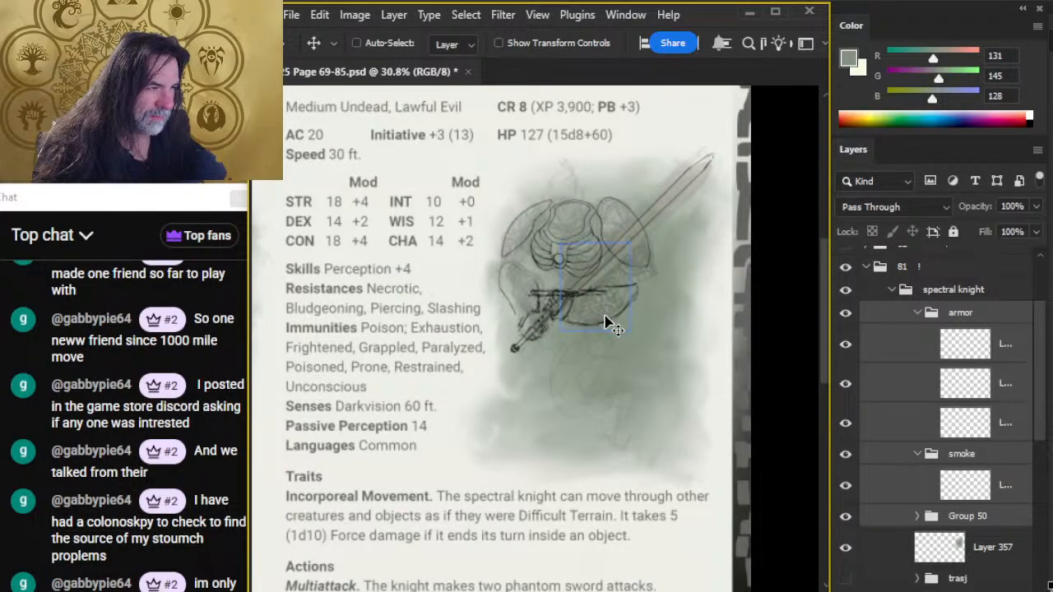
key(Left)
key(Left)
key(Up)
key(Up)
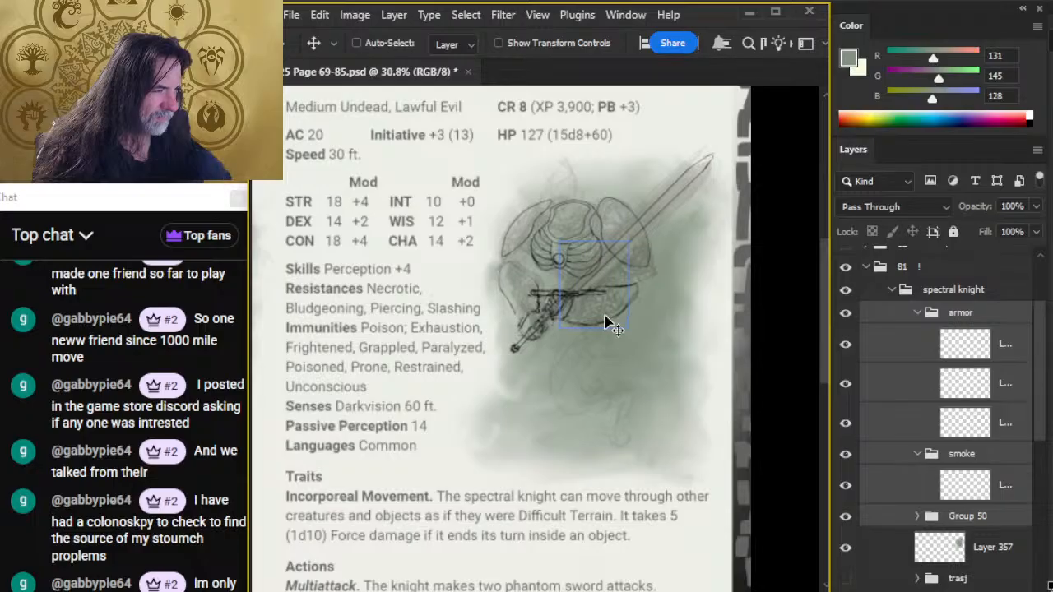
key(Left)
key(Left)
key(Left)
key(Left)
key(Up)
key(Up)
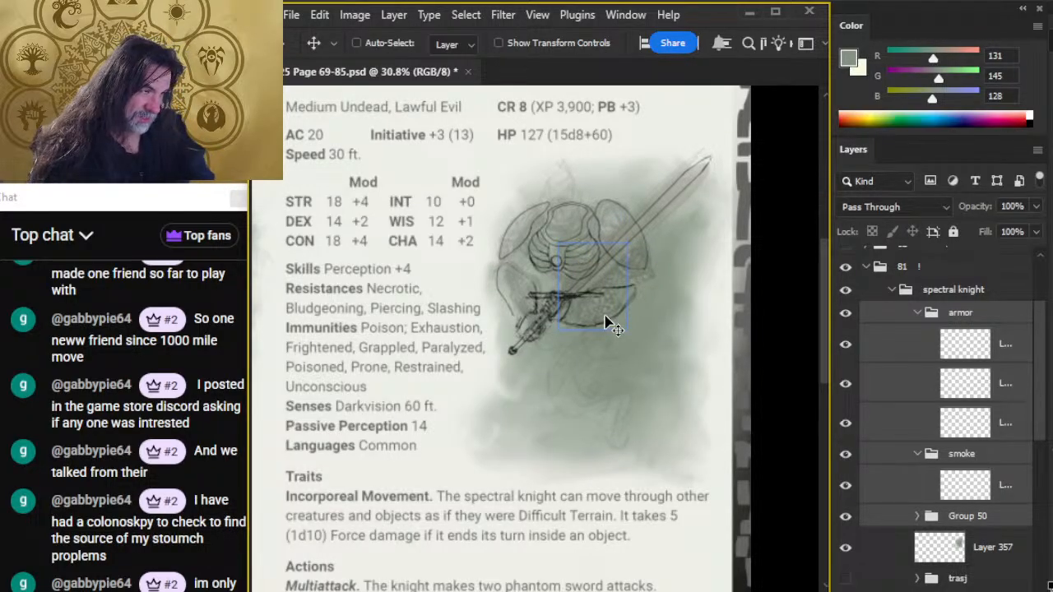
- Shift the selected knight groups slightly right with small nudges to settle their position over the backdrop
key(Right)
key(Right)
key(Right)
key(Right)
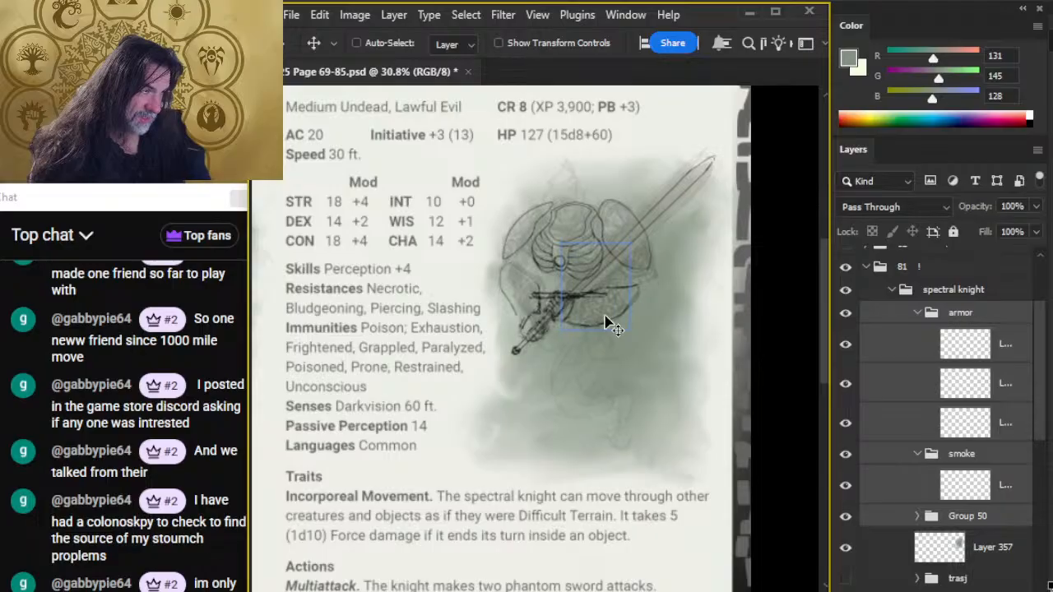
key(Right)
key(Right)
key(Right)
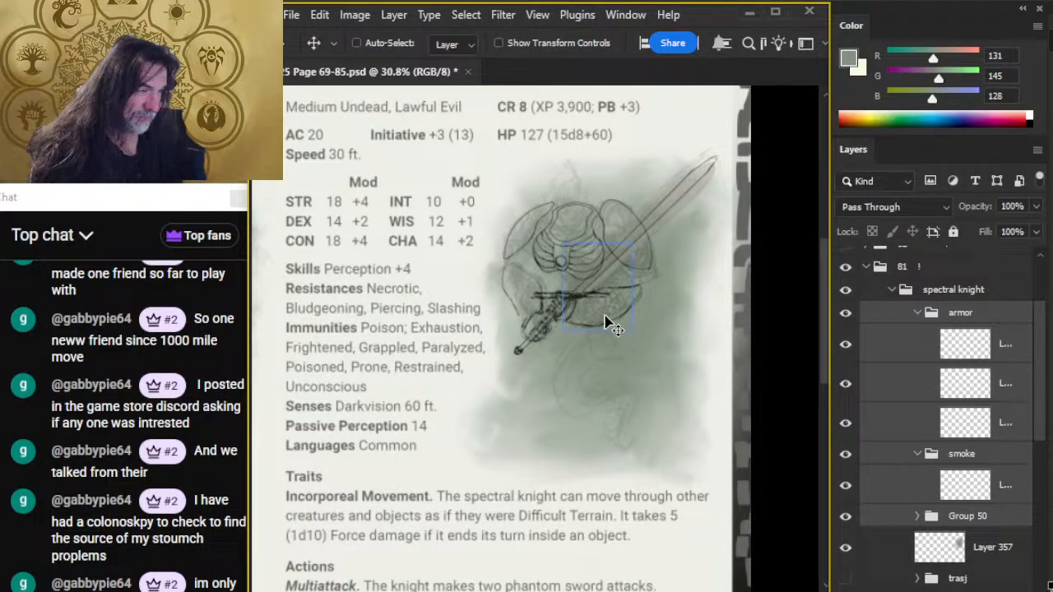
- Smudge the smoke backdrop on Layer 357 to soften its edges, and lower the layer's opacity to 78%
click(882, 548)
key(r)
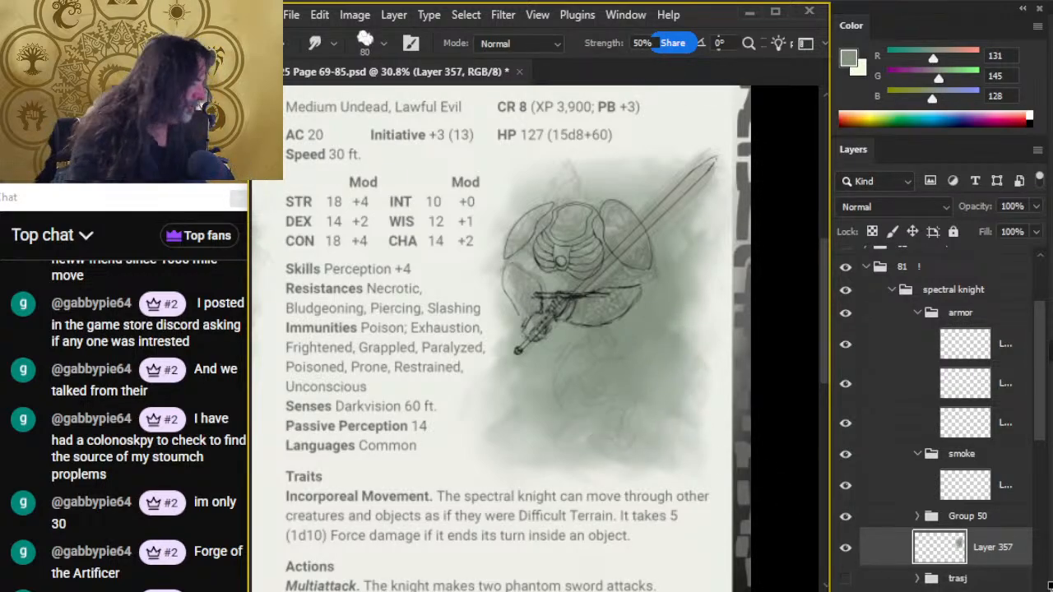
click(1051, 586)
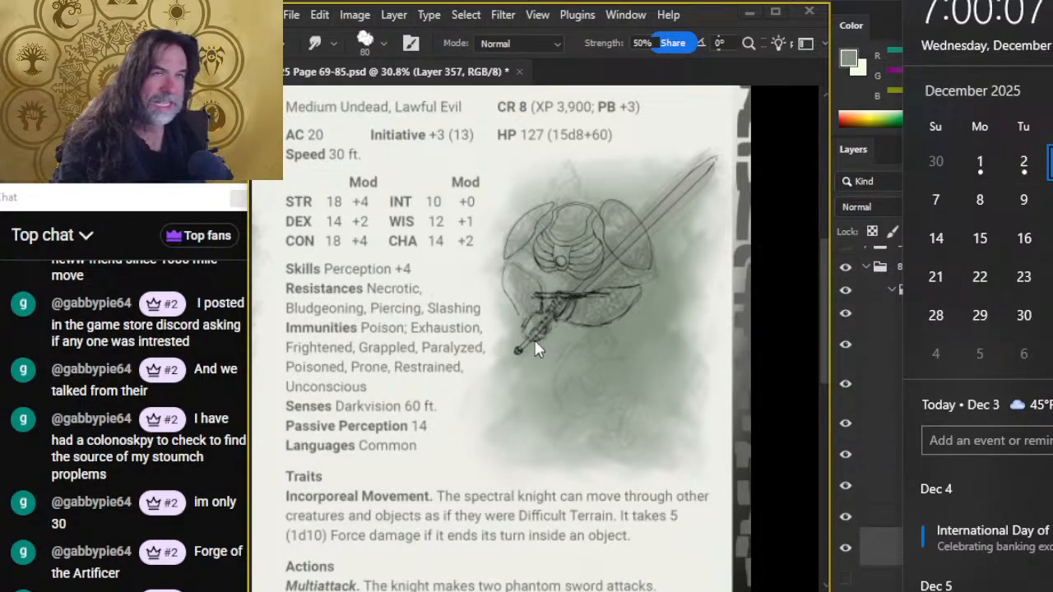
click(624, 357)
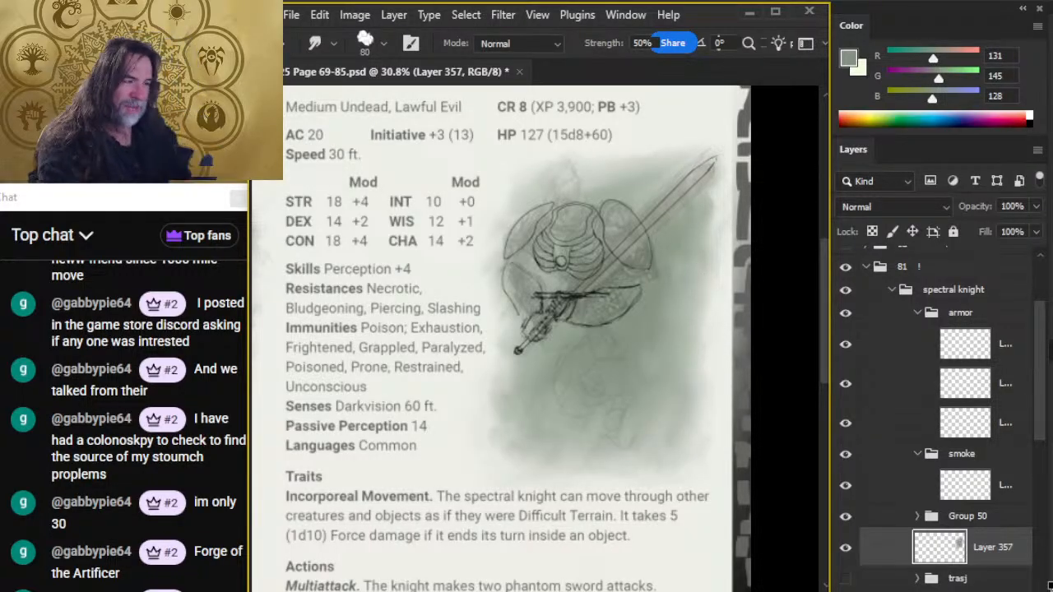
click(1038, 206)
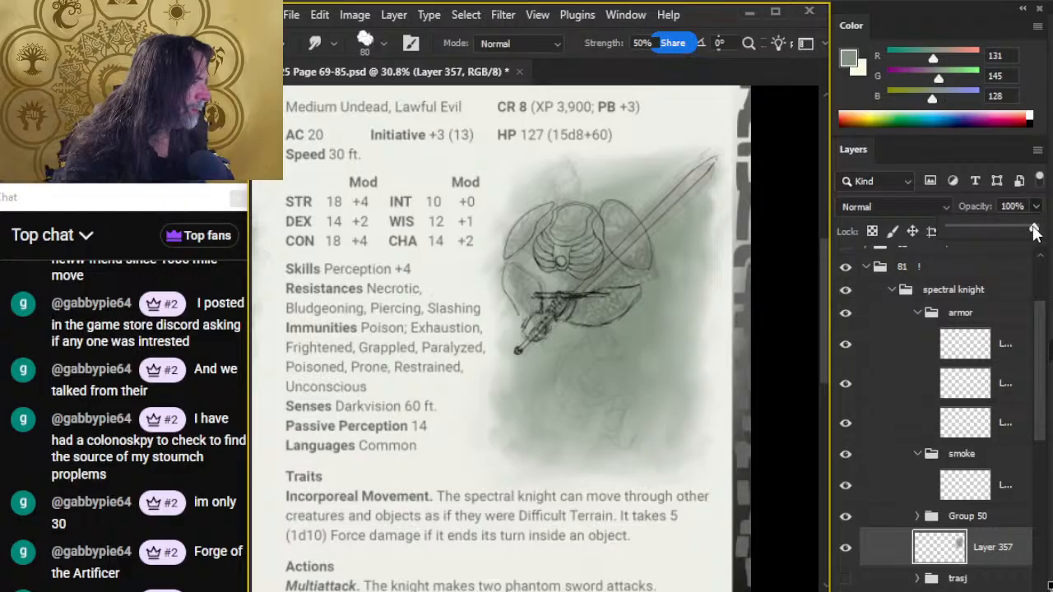
drag(1018, 224, 1015, 227)
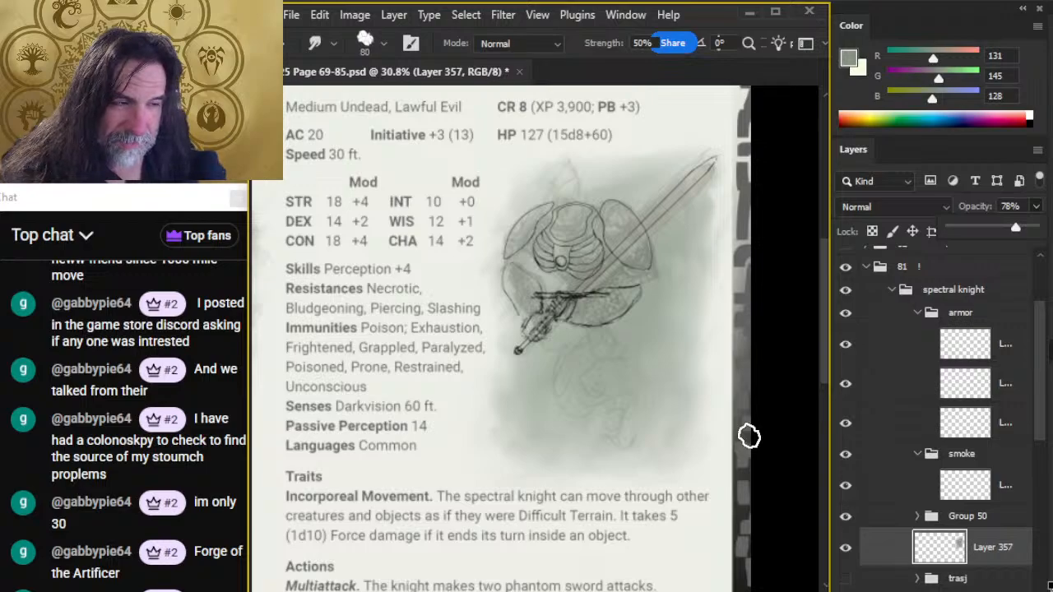
scroll(144, 371, up, 3)
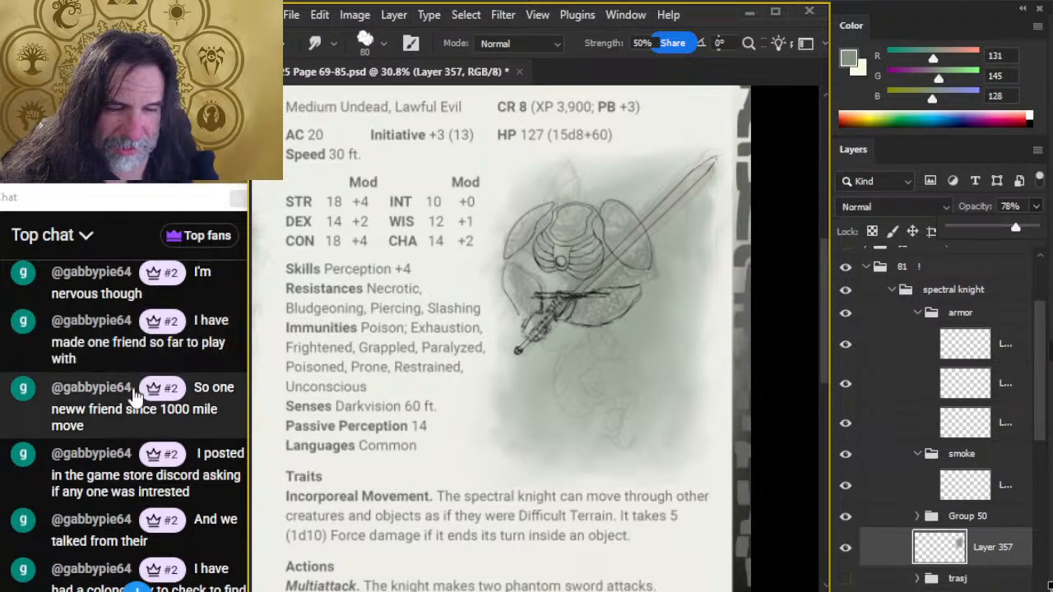
scroll(189, 395, up, 3)
scroll(157, 354, down, 5)
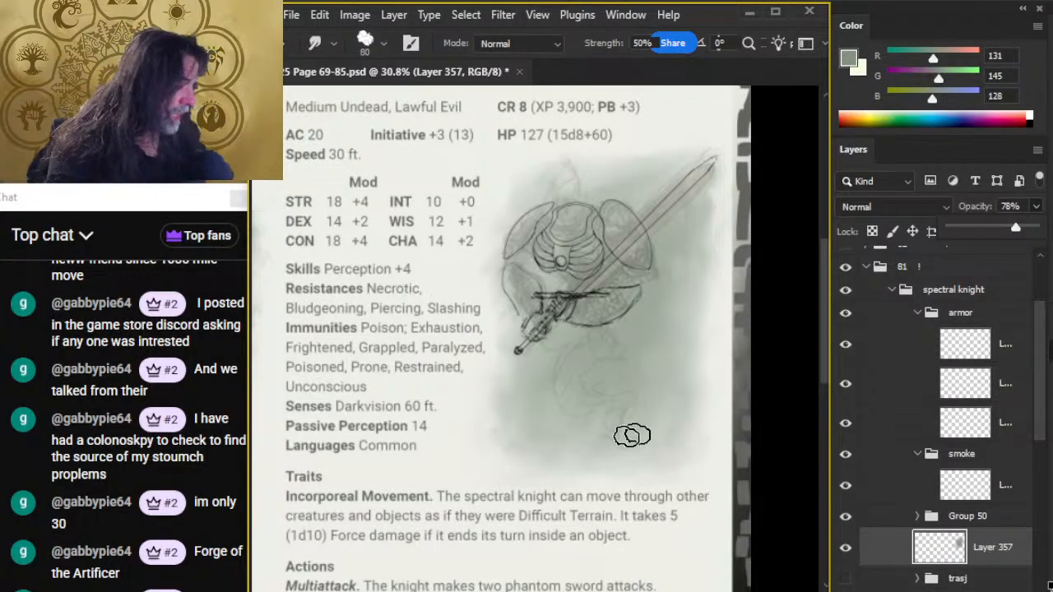
- Smudge the outer edges of the smoke backdrop into uneven wisps and reset the foreground and background colors to default
click(510, 489)
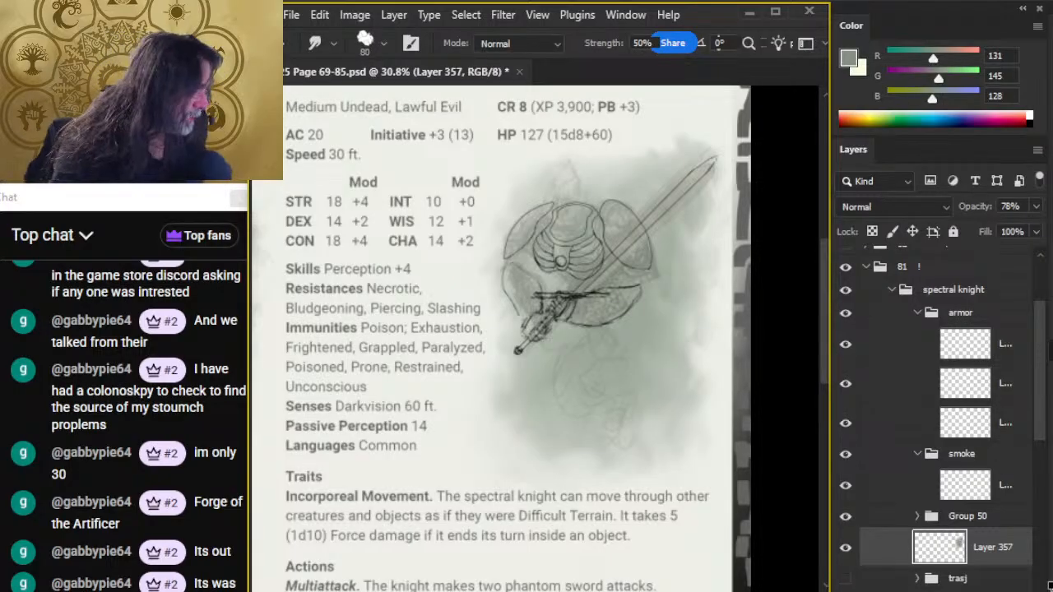
key(d)
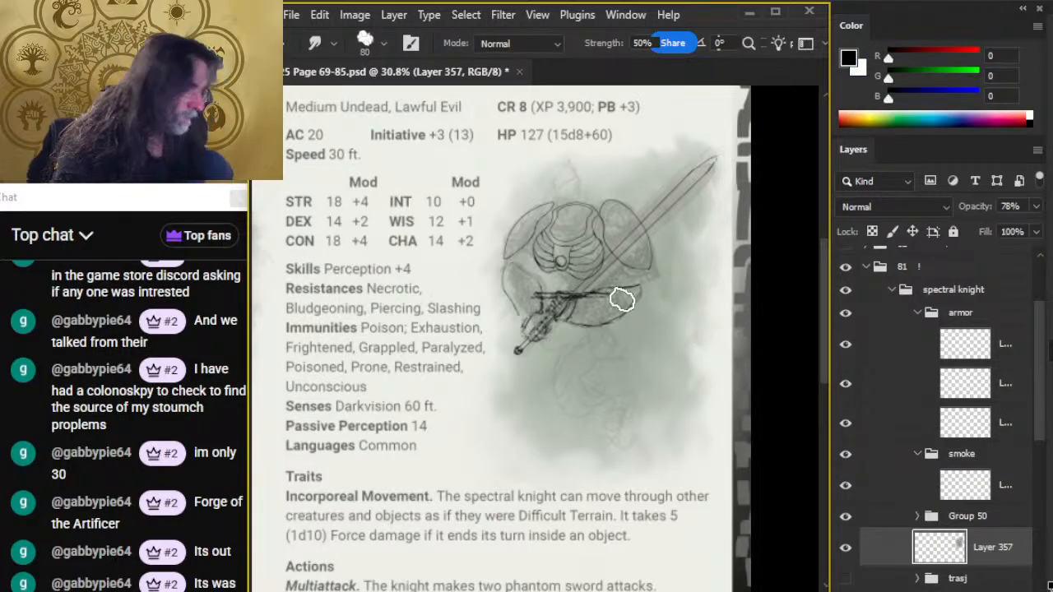
- Toggle the visibility of the sword layer in the armor group to check its content, leaving it visible
key(z)
drag(585, 271, 683, 275)
click(847, 343)
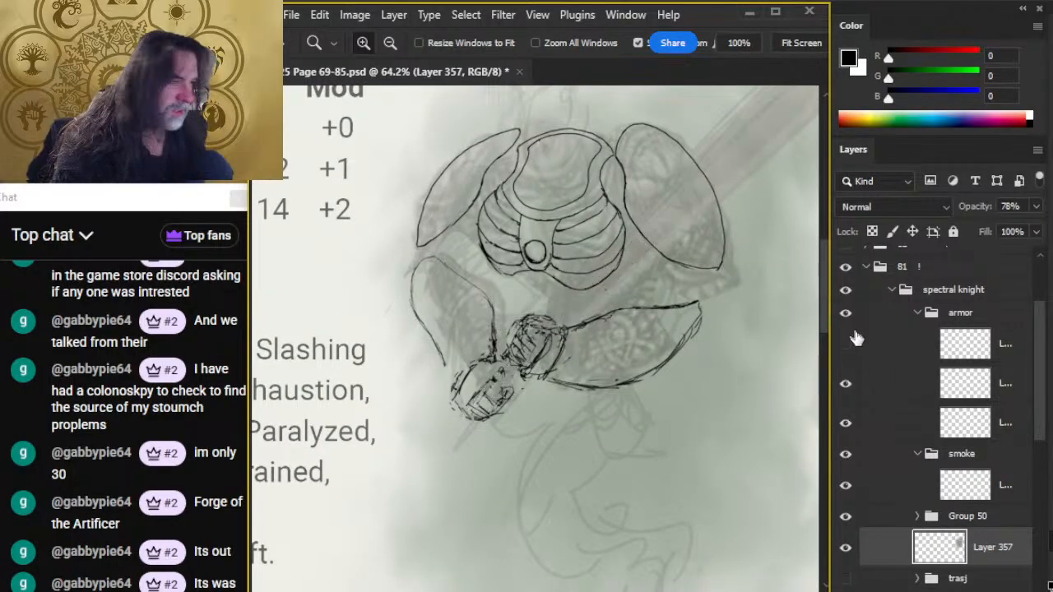
click(853, 346)
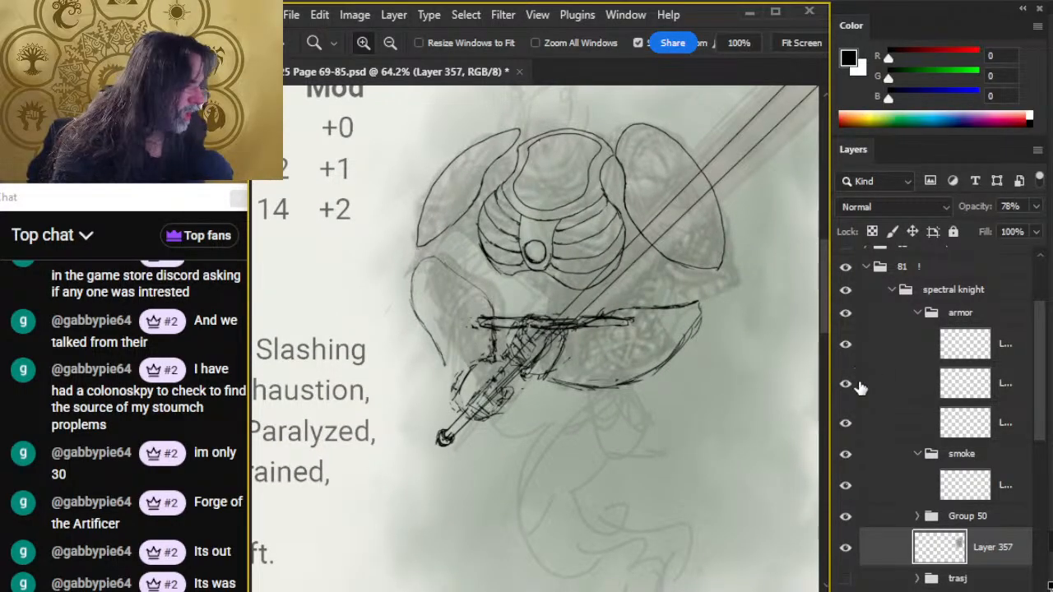
- Select Layer 356 in the smoke group and sample the pale green from the neighboring ghost illustration as the brush color
click(892, 491)
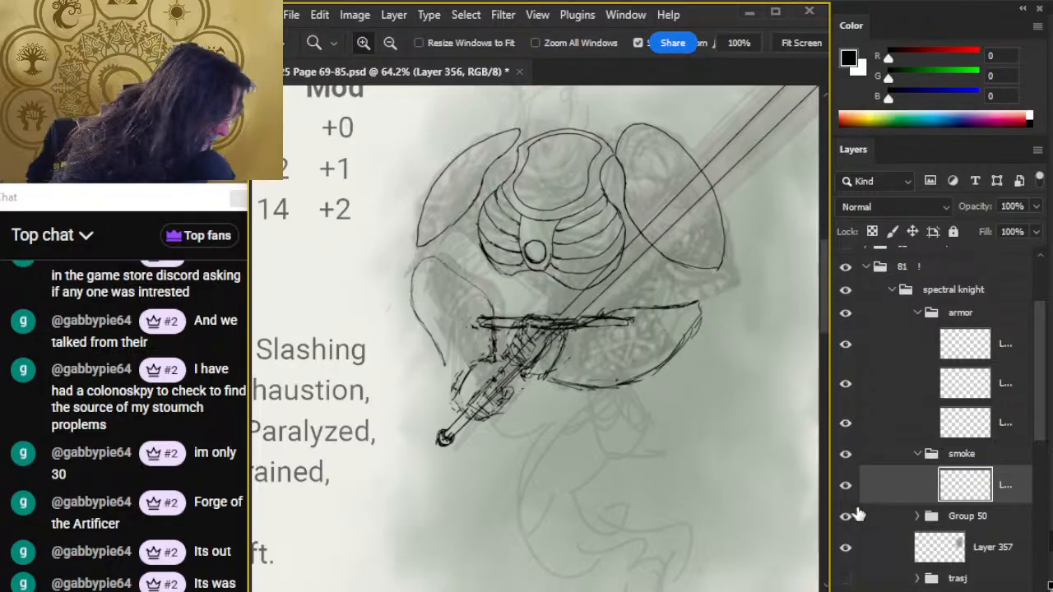
mouse_move(640, 442)
mouse_down()
mouse_move(576, 428)
mouse_move(470, 437)
mouse_move(747, 404)
mouse_up()
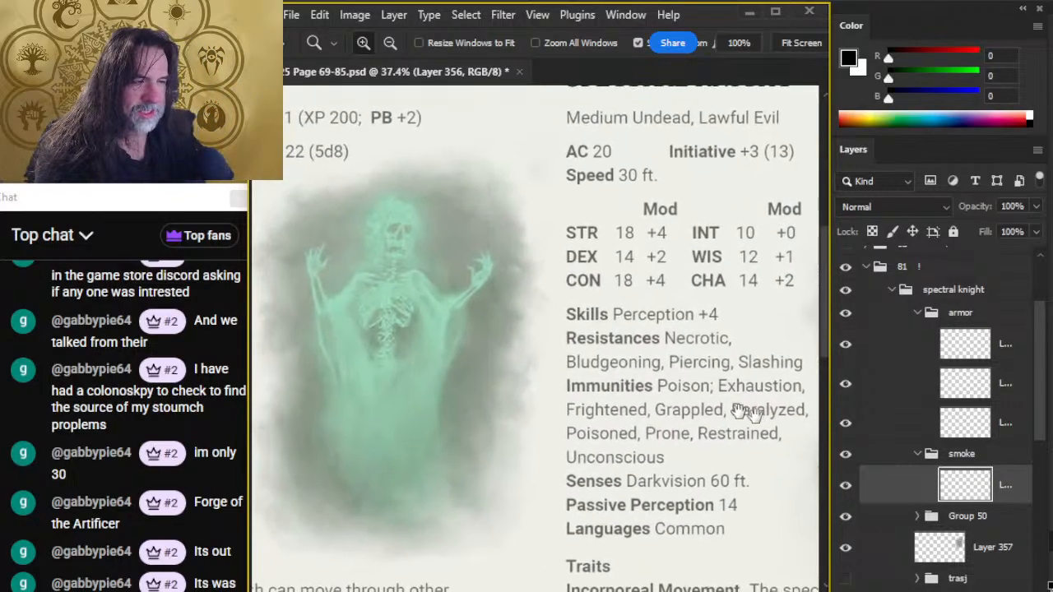
key(b)
mouse_move(462, 284)
mouse_down()
mouse_move(499, 277)
mouse_move(496, 289)
mouse_up()
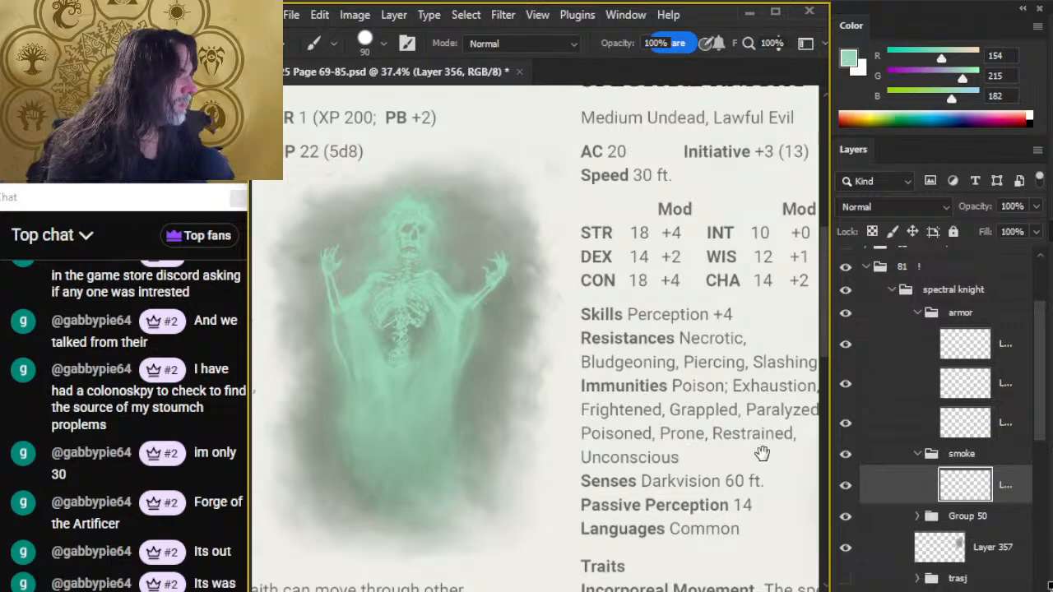
drag(762, 453, 515, 370)
drag(731, 437, 581, 416)
drag(513, 280, 557, 321)
key(z)
mouse_move(459, 230)
mouse_down()
mouse_move(501, 258)
mouse_move(532, 311)
mouse_up()
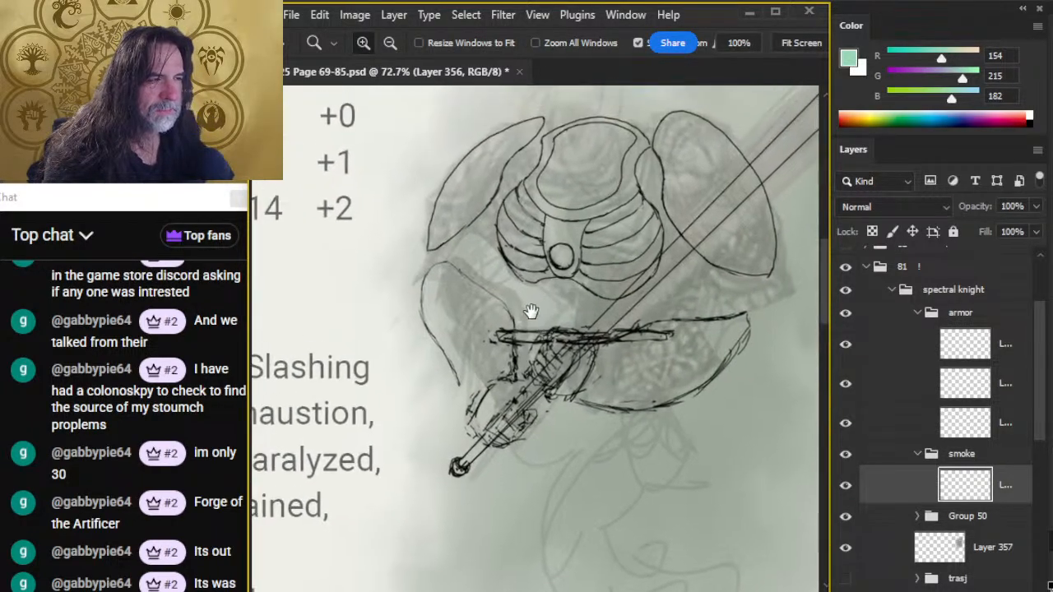
key(b)
key(bracketleft)
key(bracketleft)
key(bracketleft)
mouse_move(473, 255)
mouse_down()
mouse_move(485, 222)
mouse_move(474, 261)
mouse_move(509, 220)
mouse_move(459, 235)
mouse_move(486, 238)
mouse_up()
key(r)
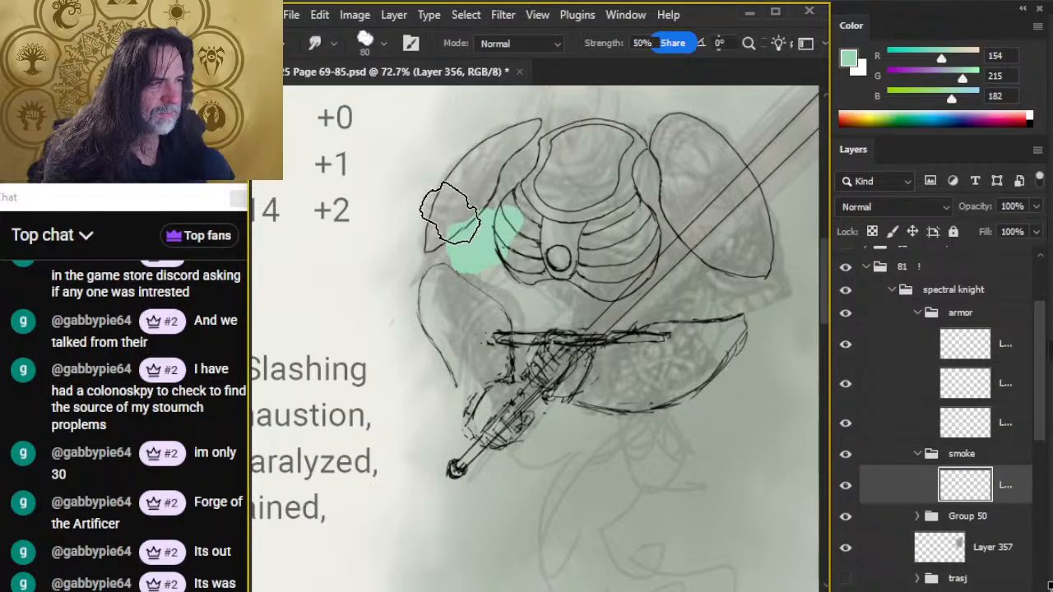
key(bracketleft)
key(bracketleft)
key(bracketleft)
key(bracketleft)
key(bracketleft)
key(bracketleft)
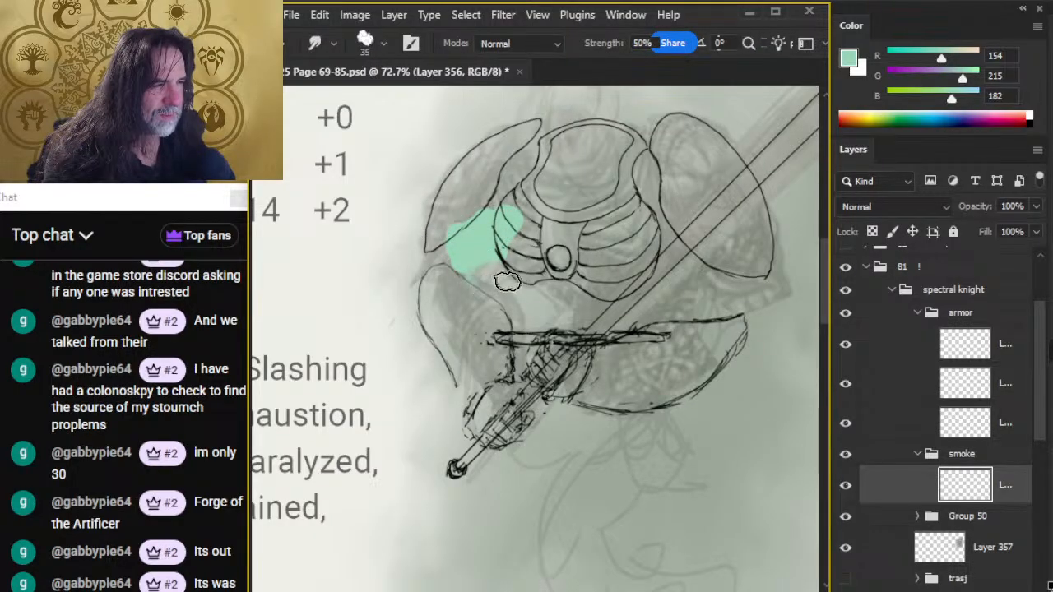
key(b)
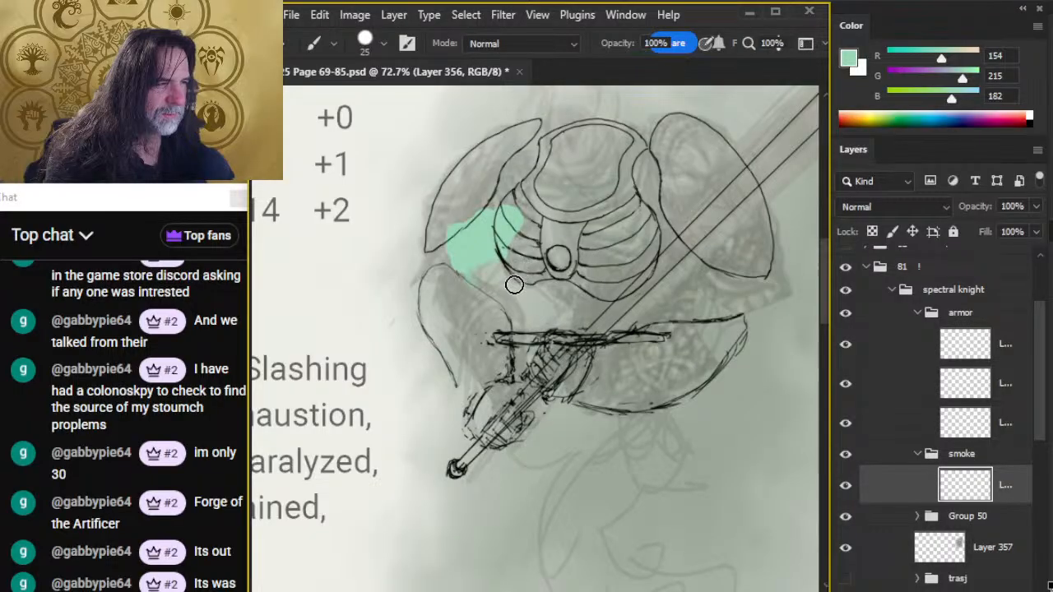
key(e)
key(bracketright)
key(bracketright)
key(bracketright)
key(bracketright)
key(bracketright)
key(bracketright)
key(bracketright)
key(bracketright)
key(bracketright)
key(bracketright)
mouse_move(486, 268)
mouse_down()
mouse_move(450, 250)
mouse_move(508, 213)
mouse_up()
- Sketch the sword arm's bones in pale green with a size 5 brush, from hand through elbow to shoulder, erasing the stray mark near the elbow
key(b)
key(bracketleft)
key(bracketleft)
key(bracketleft)
key(bracketleft)
key(bracketleft)
key(bracketleft)
key(bracketleft)
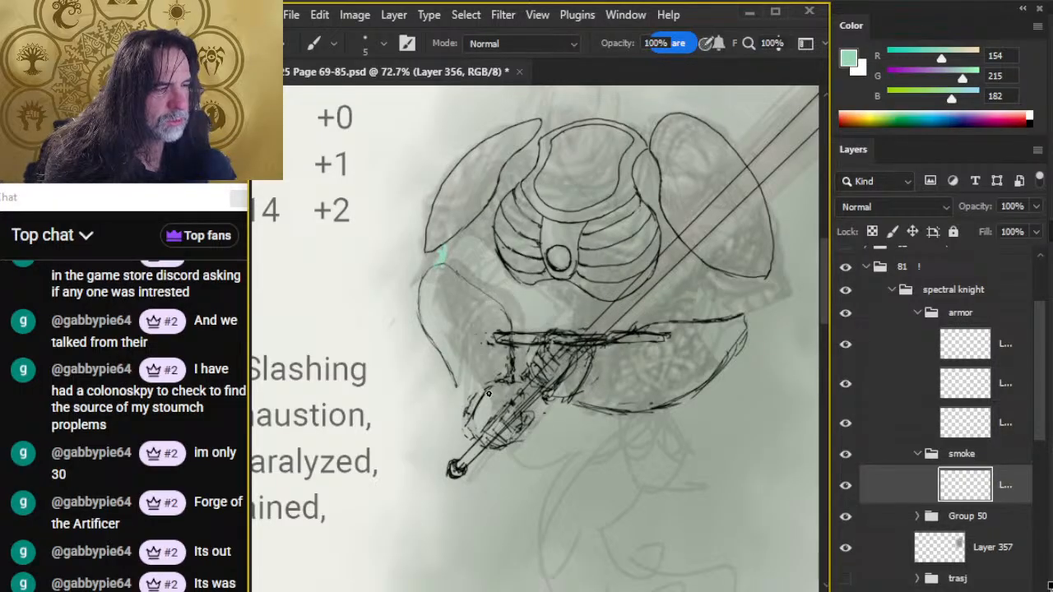
mouse_move(497, 401)
mouse_down()
mouse_move(441, 284)
mouse_move(456, 299)
mouse_move(446, 300)
mouse_move(451, 268)
mouse_move(458, 294)
mouse_move(497, 173)
mouse_up()
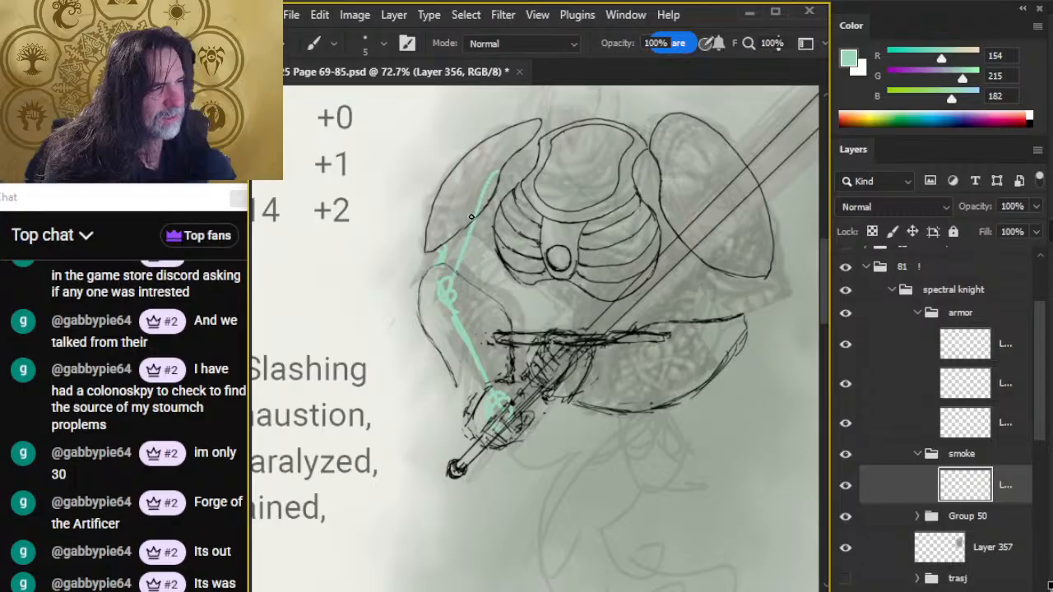
key(e)
mouse_move(439, 242)
mouse_down()
mouse_move(516, 151)
mouse_move(442, 293)
mouse_up()
- Sketch the collarbone line, both shoulder joints and the other upper arm down to a circled elbow, erasing excess strokes around the elbow
key(b)
mouse_move(520, 167)
mouse_down()
mouse_move(500, 163)
mouse_move(633, 177)
mouse_up()
mouse_move(541, 183)
mouse_down()
mouse_move(656, 162)
mouse_move(623, 176)
mouse_move(668, 175)
mouse_move(671, 165)
mouse_move(652, 187)
mouse_move(651, 173)
mouse_move(681, 161)
mouse_move(707, 292)
mouse_up()
drag(675, 206, 709, 293)
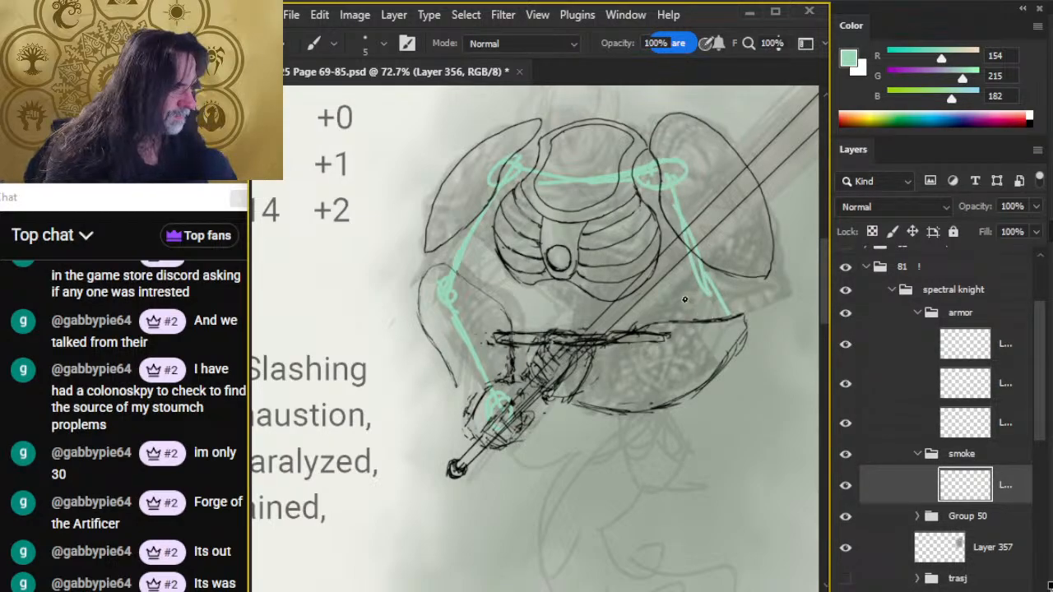
key(e)
mouse_move(666, 236)
mouse_down()
mouse_move(694, 315)
mouse_move(719, 301)
mouse_up()
key(b)
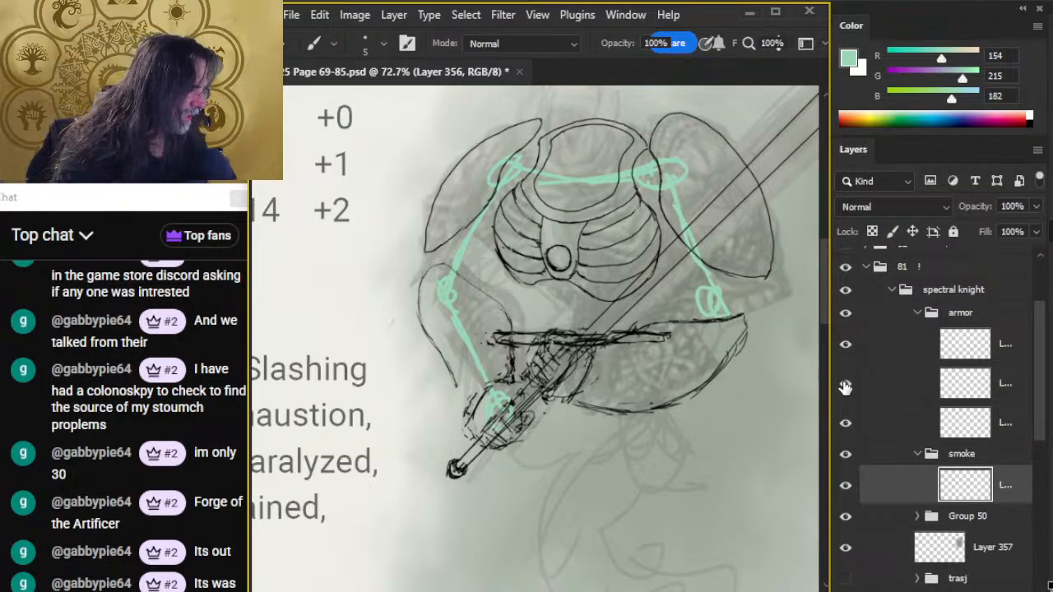
- Lasso the large forearm armor and its hand on Layer 350 and rotate them slightly counterclockwise toward the green elbow joint
click(846, 384)
click(846, 383)
click(893, 389)
key(l)
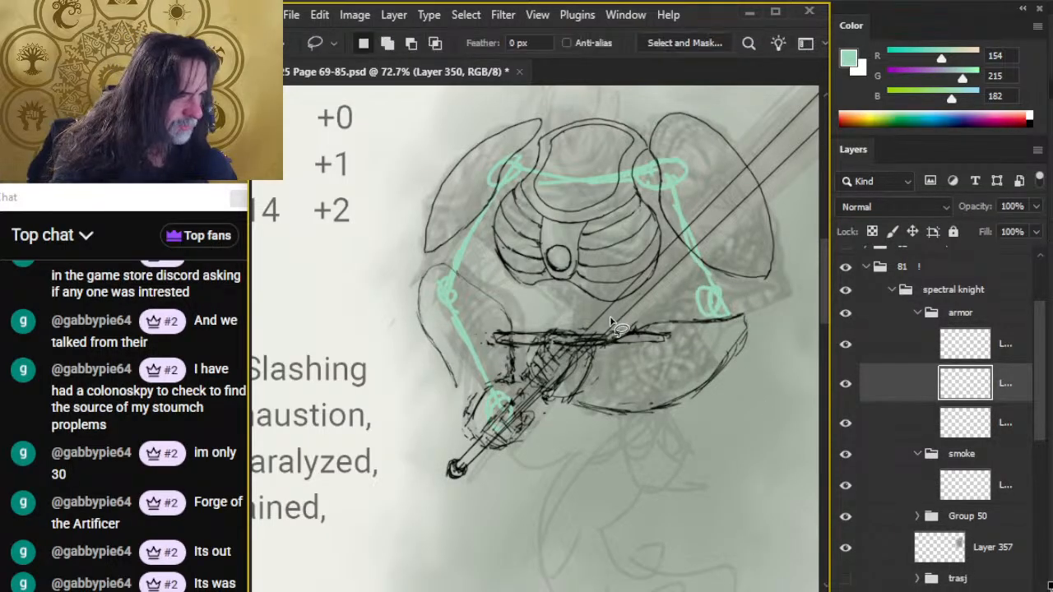
mouse_move(595, 438)
mouse_down()
mouse_move(786, 362)
mouse_move(706, 292)
mouse_move(568, 424)
mouse_up()
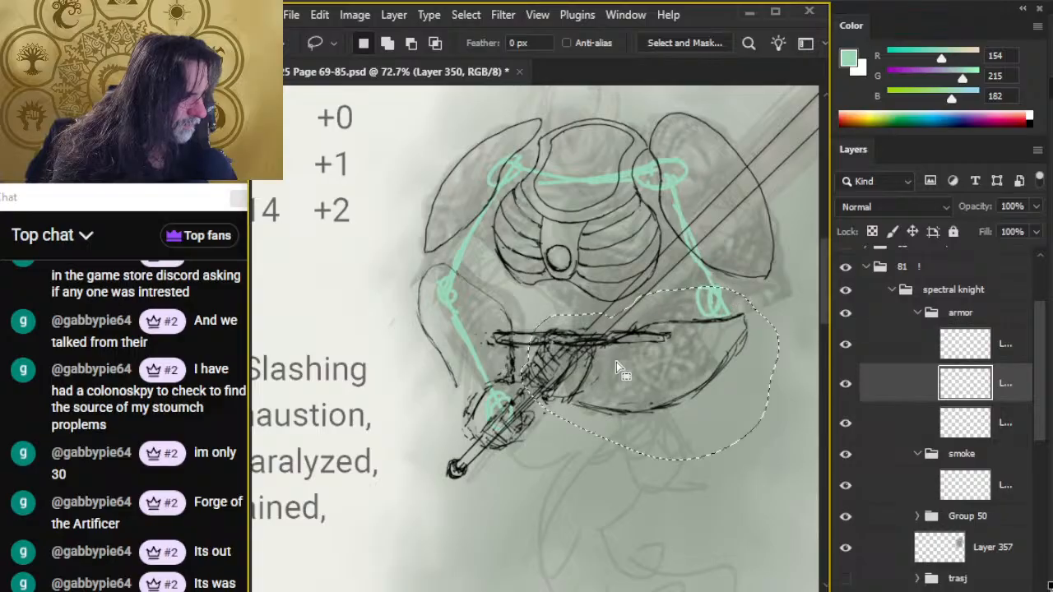
right_click(731, 472)
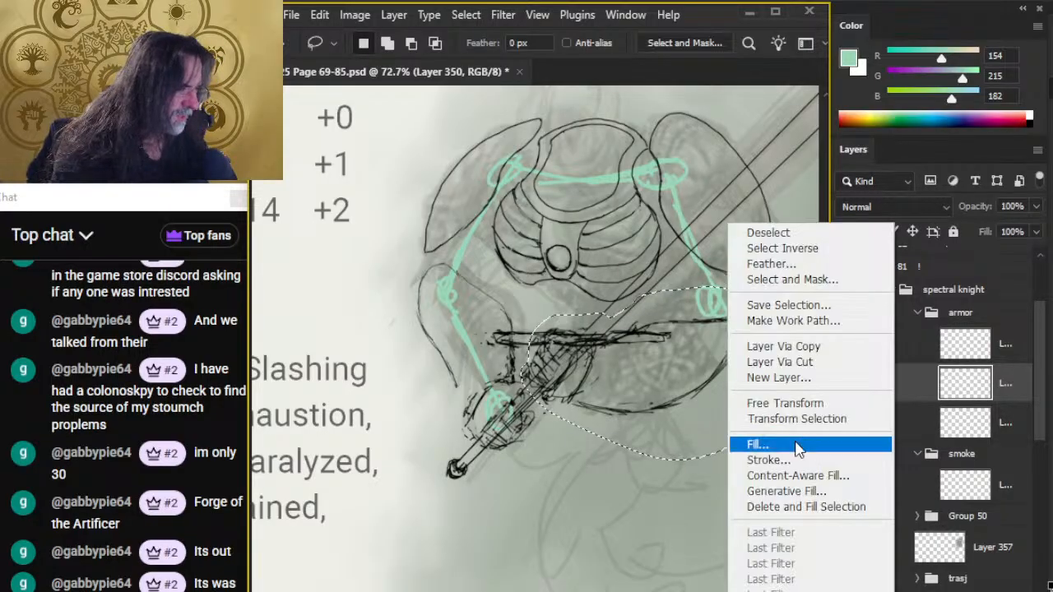
click(810, 404)
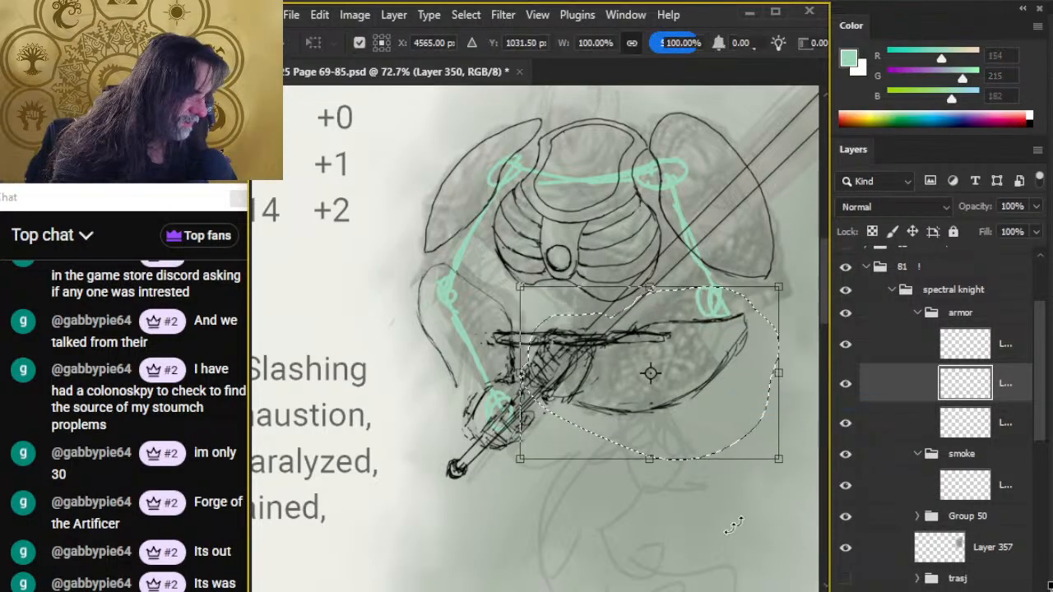
drag(700, 496, 723, 484)
key(Return)
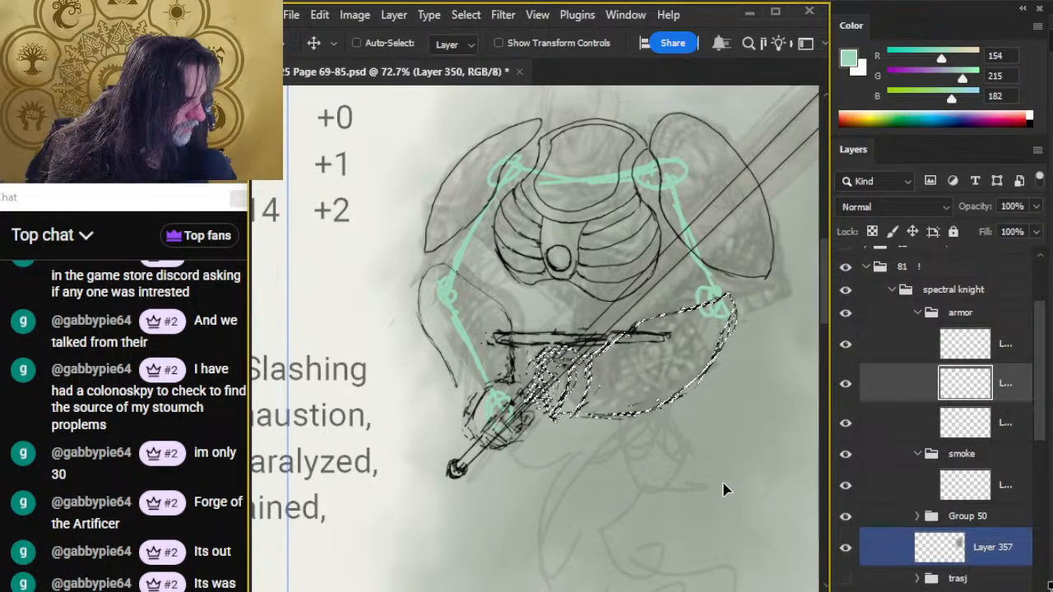
key(l)
key(ctrl+d)
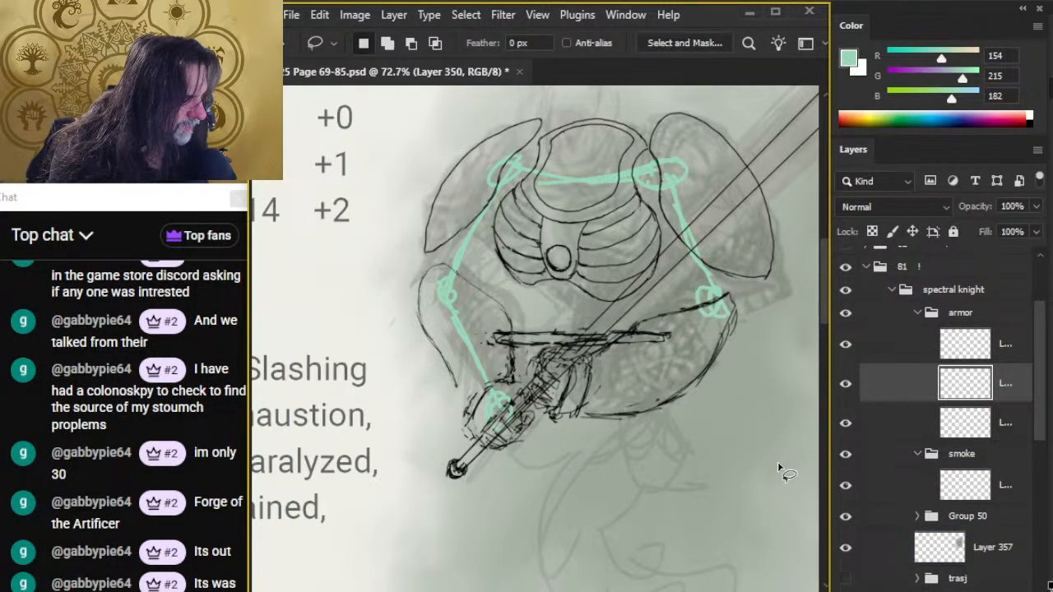
- On Layer 356, sketch the second forearm in pale green from the elbow joint to the hand on the sword grip
click(897, 493)
key(b)
mouse_move(706, 322)
mouse_down()
mouse_move(564, 391)
mouse_move(586, 379)
mouse_move(545, 373)
mouse_move(530, 386)
mouse_move(588, 391)
mouse_up()
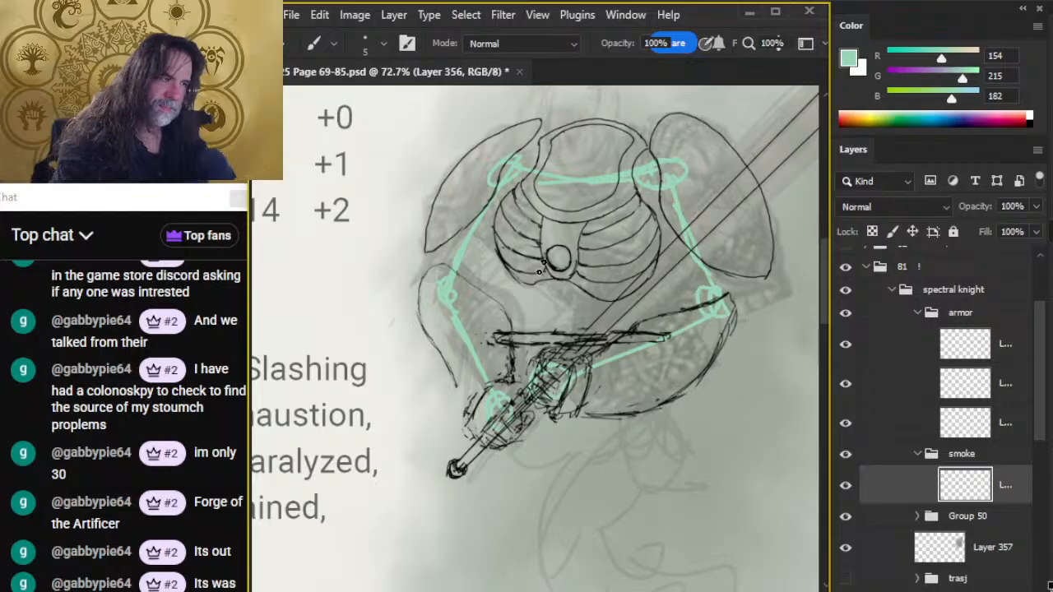
drag(592, 223, 569, 320)
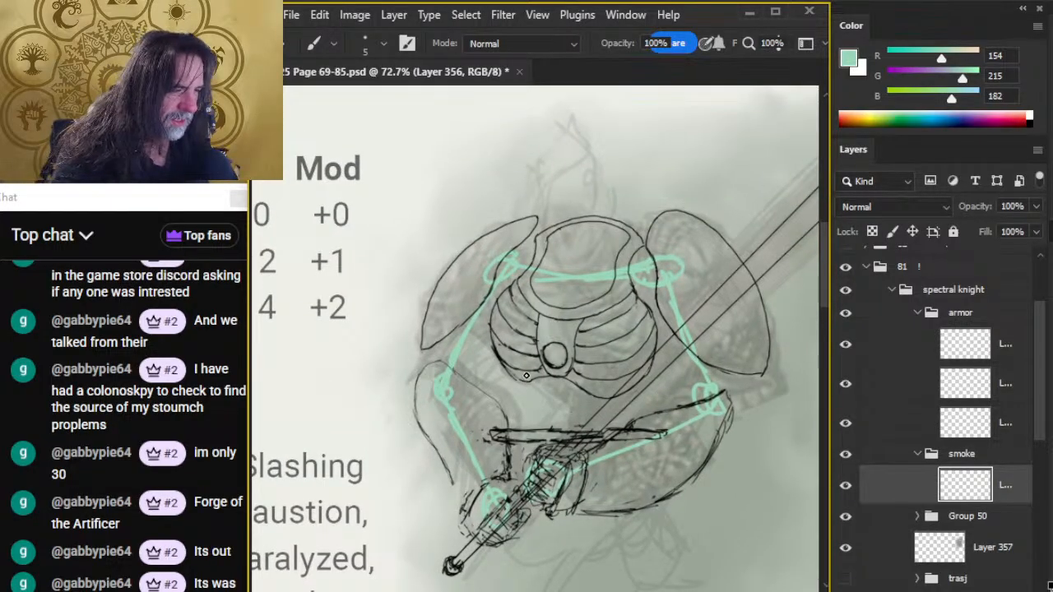
- Sketch pale green wisps inside and below the rib cage down to the sword's crossguard, using the size 5 brush
drag(648, 347, 620, 428)
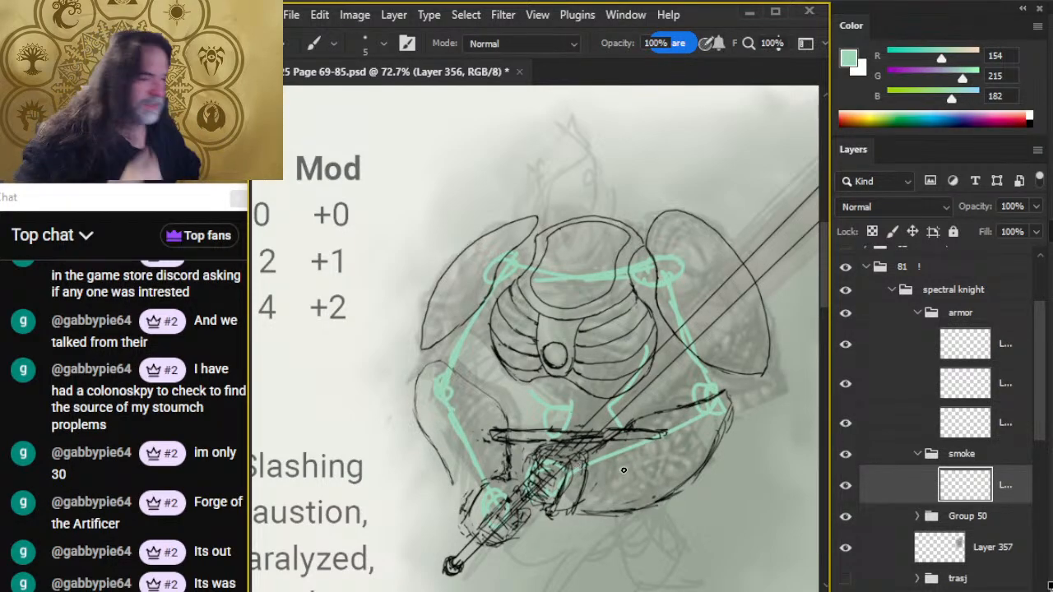
scroll(529, 451, down, 3)
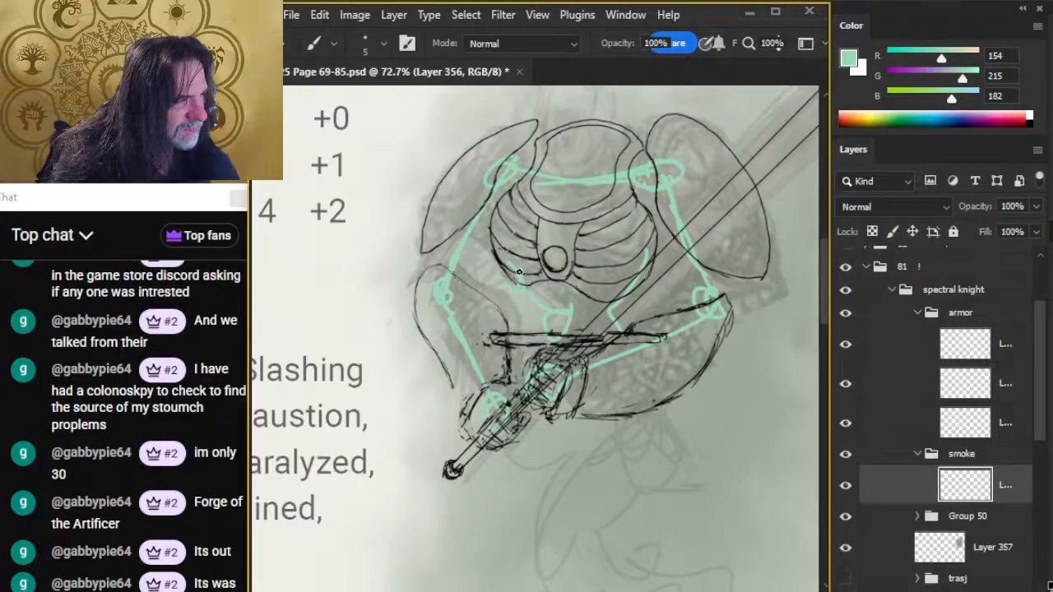
mouse_move(524, 319)
mouse_down()
mouse_move(611, 334)
mouse_move(632, 282)
mouse_move(616, 331)
mouse_move(594, 271)
mouse_move(561, 258)
mouse_move(599, 237)
mouse_move(579, 221)
mouse_move(604, 224)
mouse_move(512, 417)
mouse_up()
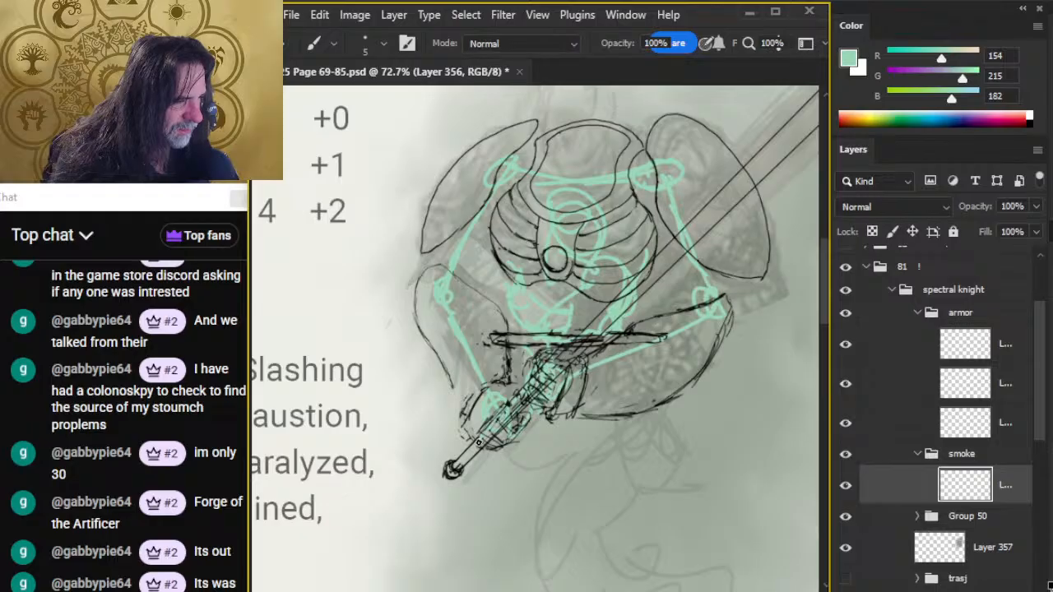
- Sketch a curved wisp beneath the sword hand and looping curls of smoke descending from the large forearm armor
drag(505, 482, 544, 478)
drag(499, 487, 581, 478)
drag(655, 459, 643, 348)
mouse_move(690, 170)
mouse_down()
mouse_move(691, 183)
mouse_move(635, 243)
mouse_up()
mouse_move(651, 108)
mouse_down()
mouse_move(671, 172)
mouse_move(682, 173)
mouse_move(642, 243)
mouse_move(631, 256)
mouse_move(618, 246)
mouse_move(594, 283)
mouse_move(631, 319)
mouse_move(650, 309)
mouse_move(663, 320)
mouse_move(675, 391)
mouse_move(651, 401)
mouse_up()
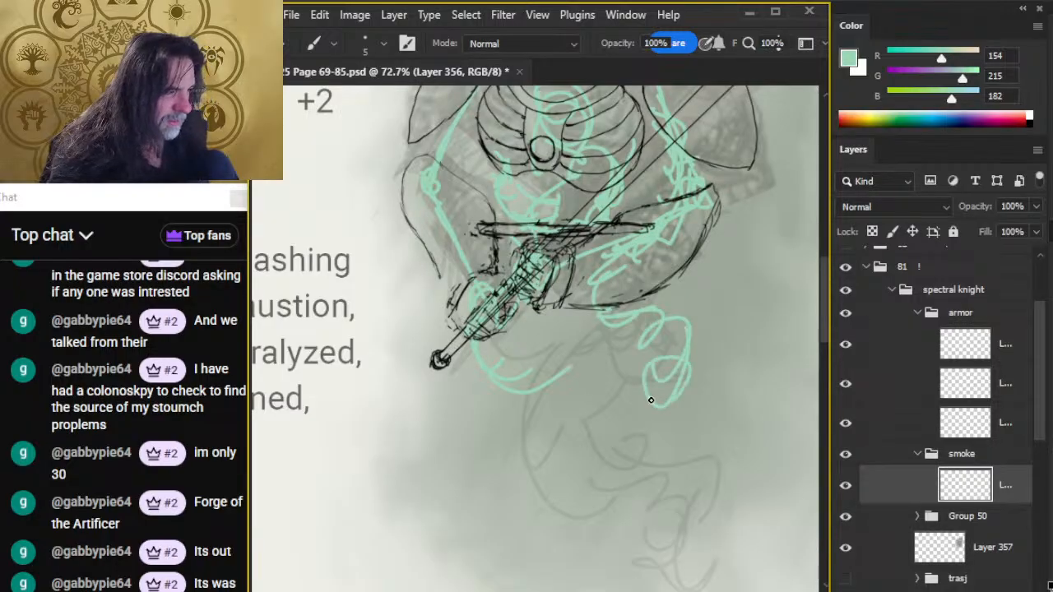
- Extend both smoke outlines downward in winding curls until they meet in a narrow, tapering tail
scroll(611, 384, down, 2)
mouse_move(542, 322)
mouse_down()
mouse_move(505, 419)
mouse_move(540, 449)
mouse_move(622, 432)
mouse_up()
mouse_move(663, 338)
mouse_down()
mouse_move(606, 356)
mouse_move(593, 377)
mouse_move(622, 395)
mouse_move(603, 401)
mouse_move(693, 375)
mouse_move(707, 407)
mouse_move(703, 455)
mouse_move(666, 474)
mouse_move(609, 470)
mouse_move(655, 455)
mouse_up()
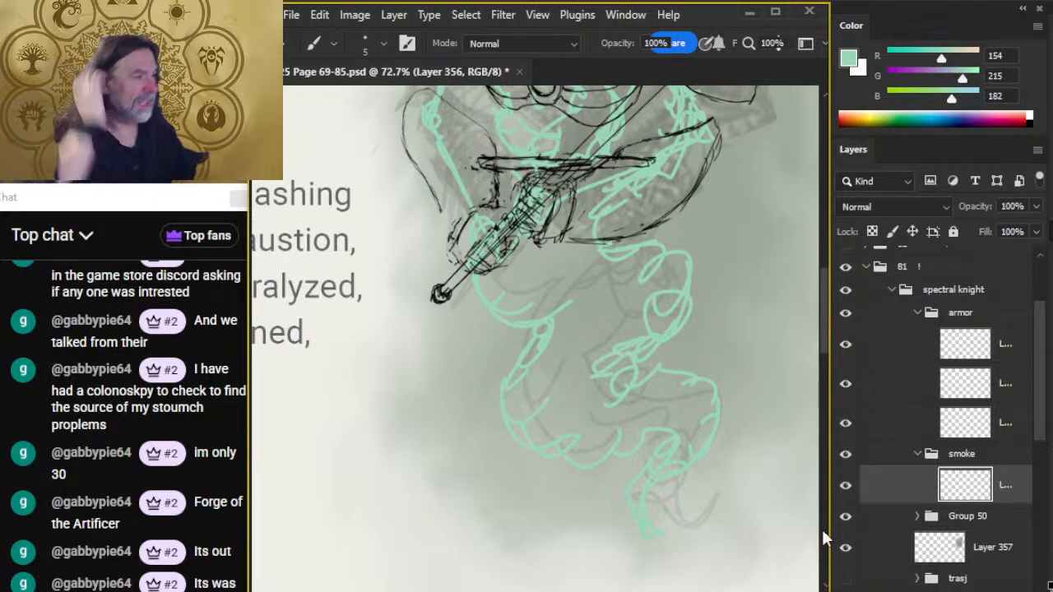
mouse_move(599, 301)
mouse_down()
mouse_move(637, 489)
mouse_move(630, 481)
mouse_up()
- Erase the green forearm bones, elbows, shoulder joints and the upper arm behind the blade with a size 45 eraser
key(e)
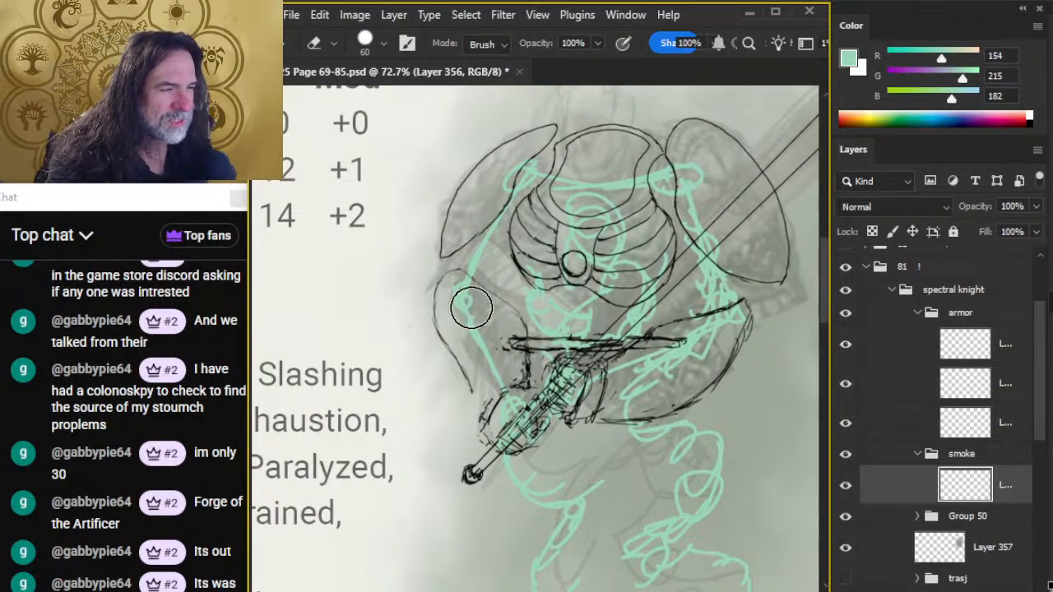
drag(472, 305, 511, 390)
key(bracketleft)
key(bracketleft)
mouse_move(602, 399)
mouse_down()
mouse_move(641, 376)
mouse_move(653, 397)
mouse_move(674, 349)
mouse_up()
key(b)
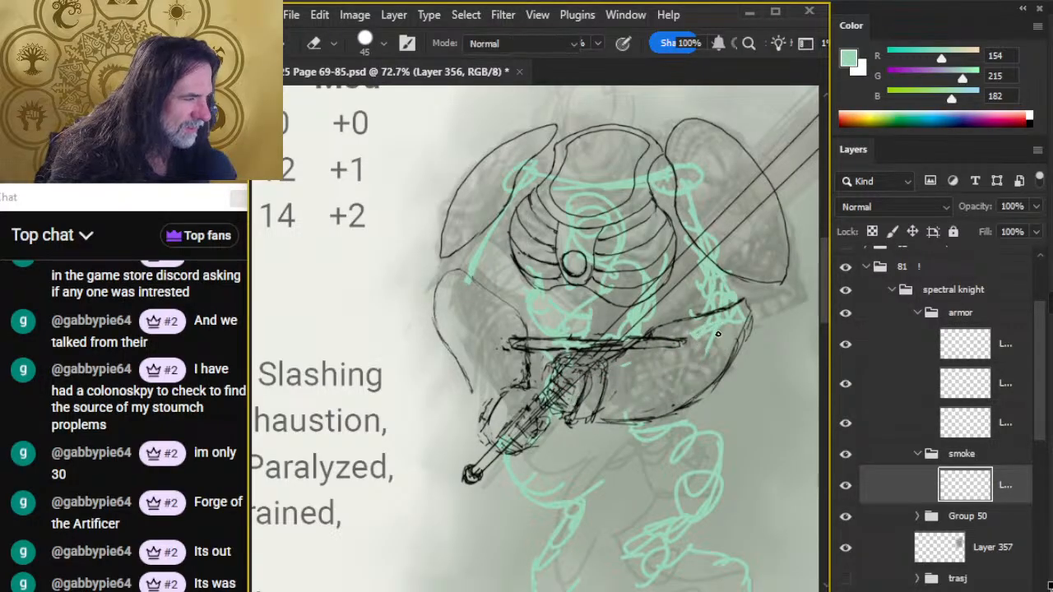
mouse_move(746, 314)
mouse_down()
mouse_move(709, 184)
mouse_move(690, 222)
mouse_move(678, 177)
mouse_up()
key(e)
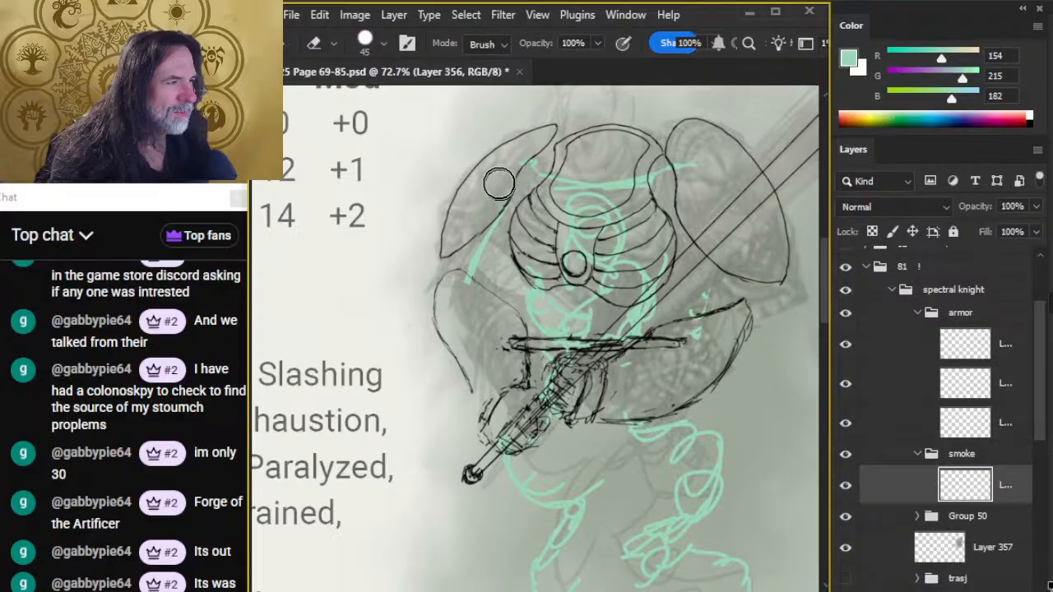
- Sketch smoke wisps between the left shoulder plate and the waist, and erase the collarbone line and the circles inside the rib cage
key(b)
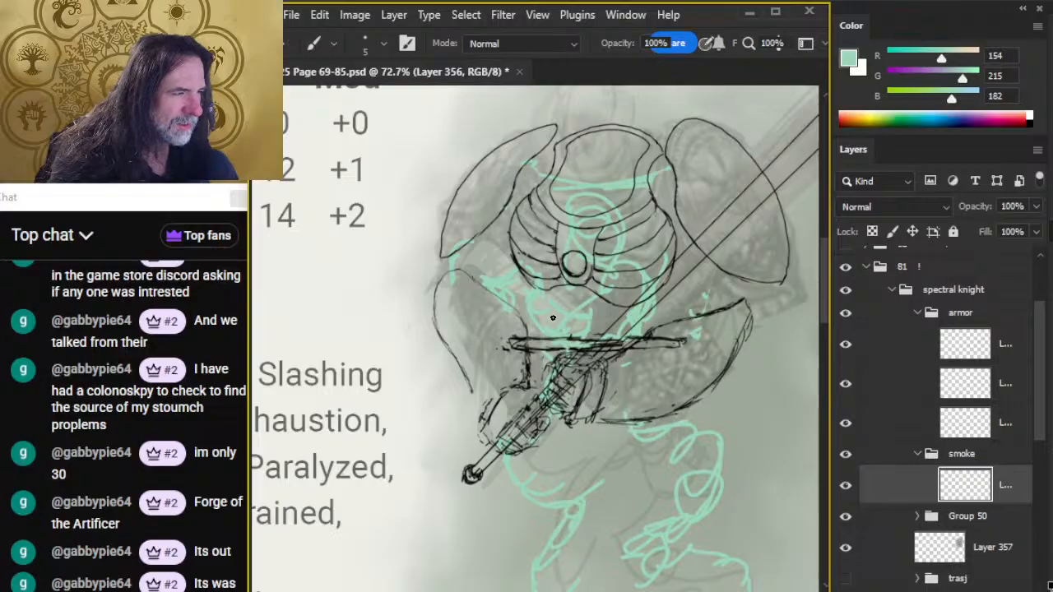
key(e)
key(b)
key(e)
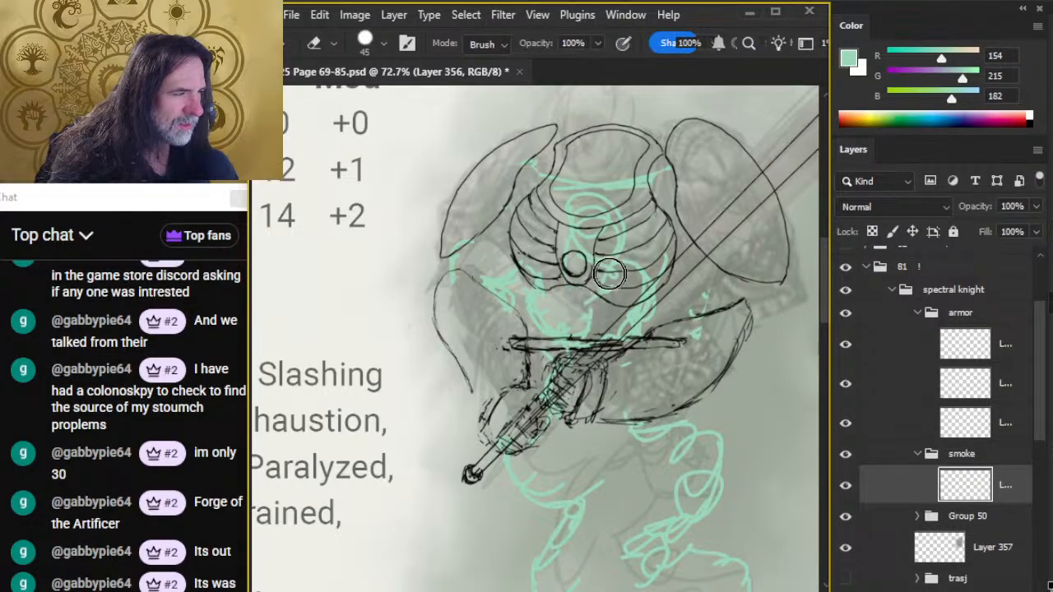
mouse_move(610, 274)
mouse_down()
mouse_move(626, 238)
mouse_move(601, 237)
mouse_move(629, 251)
mouse_move(635, 282)
mouse_move(576, 219)
mouse_move(620, 169)
mouse_move(550, 162)
mouse_up()
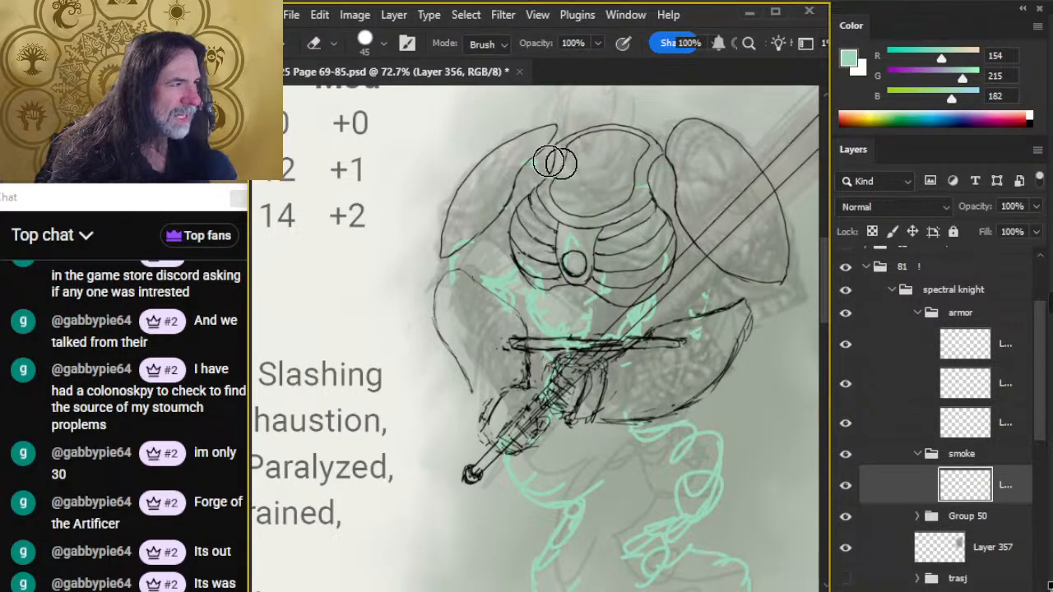
- Fill the gaps between the chest armor and both shoulder plates with green smoke strokes, continuing them down to the large forearm armor
key(b)
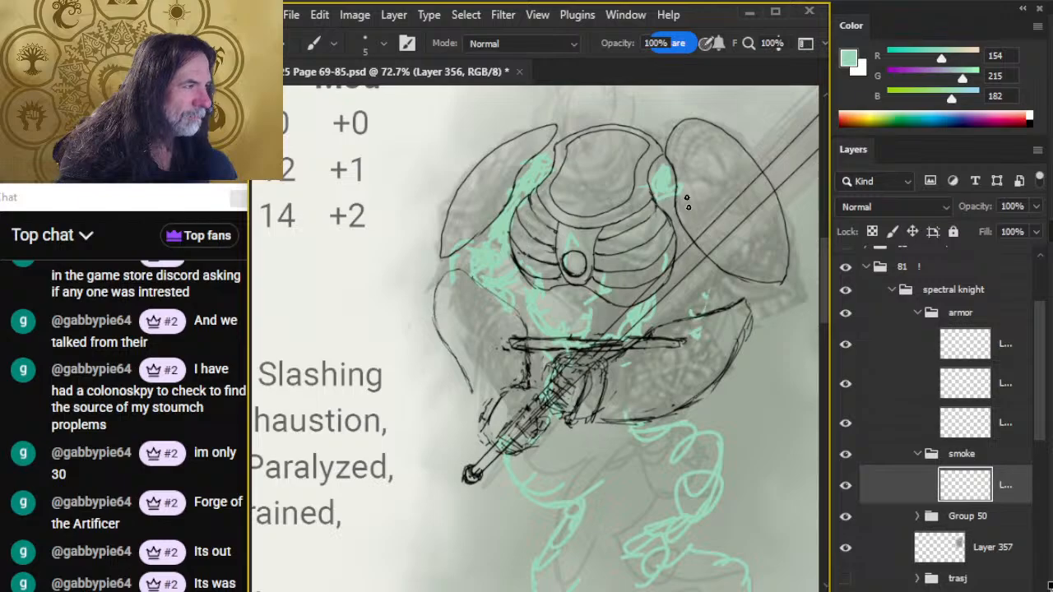
mouse_move(687, 202)
mouse_down()
mouse_move(714, 220)
mouse_move(679, 198)
mouse_move(729, 248)
mouse_move(727, 224)
mouse_move(708, 270)
mouse_up()
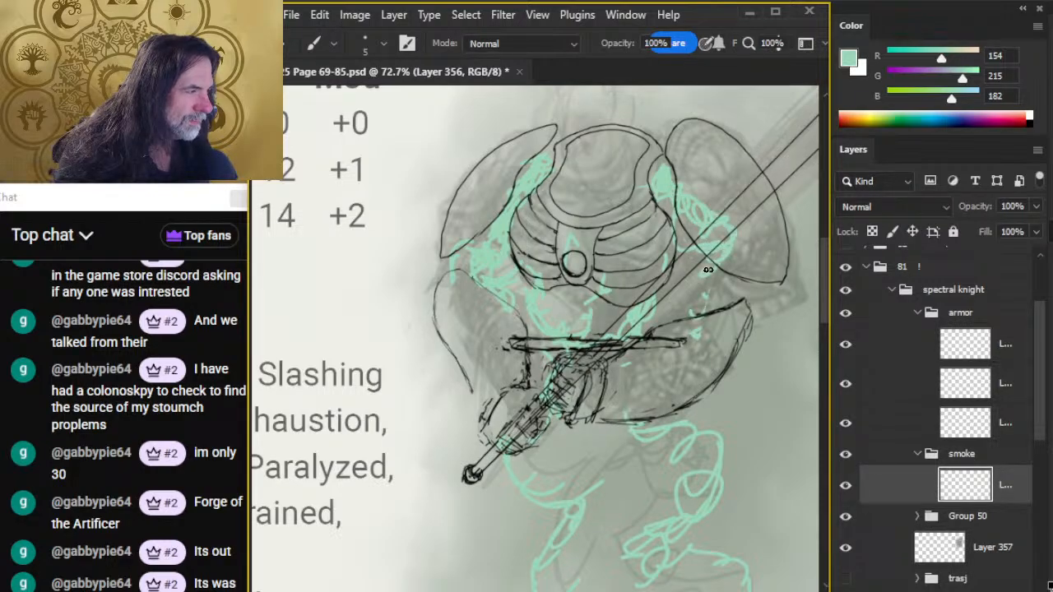
key(e)
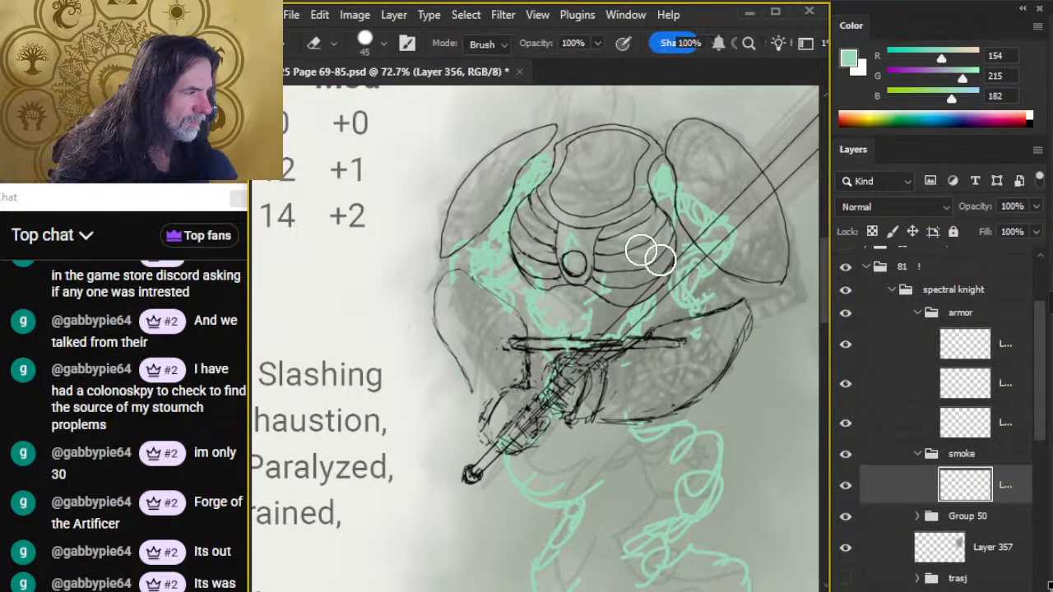
key(b)
drag(744, 285, 724, 317)
key(e)
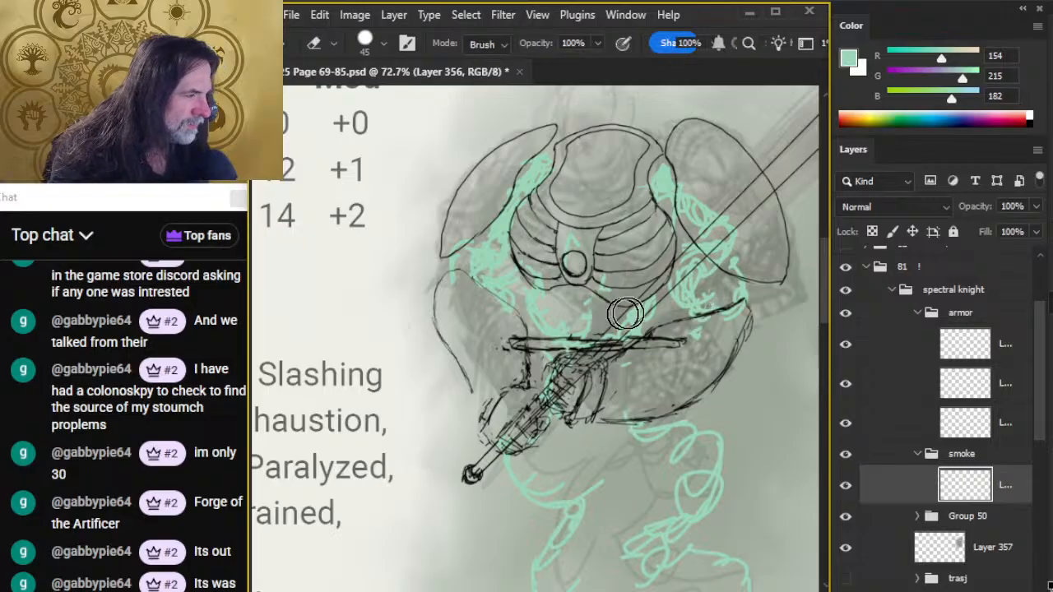
- Add loose green strokes below the rib cage, around the sword grip and across the large forearm armor, cleaning up with the eraser
key(b)
mouse_move(627, 315)
mouse_down()
mouse_move(656, 291)
mouse_move(666, 323)
mouse_move(664, 301)
mouse_move(631, 334)
mouse_move(658, 306)
mouse_move(662, 329)
mouse_move(644, 297)
mouse_up()
key(e)
key(b)
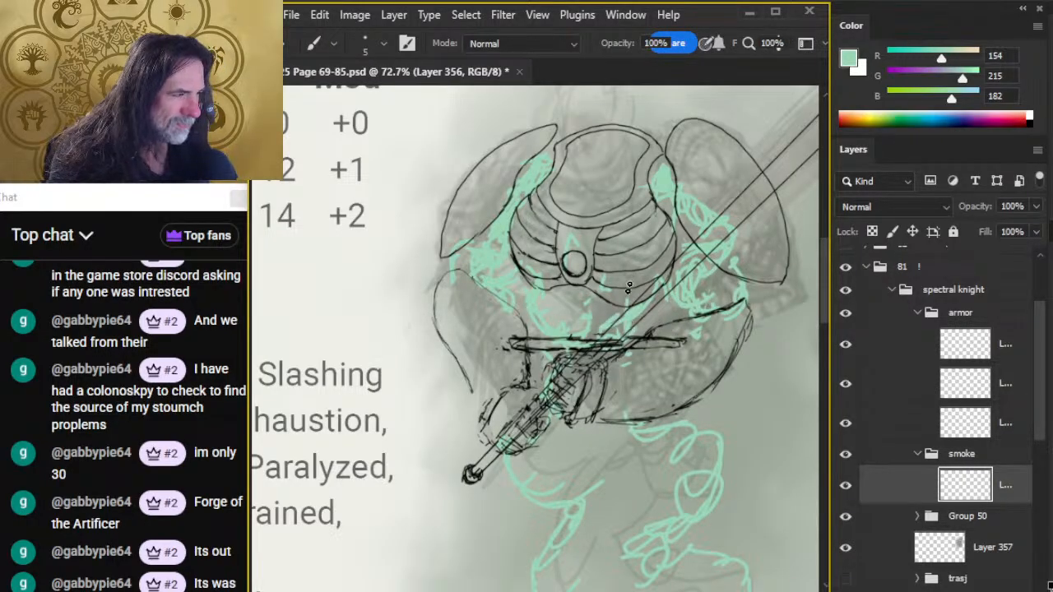
key(e)
key(b)
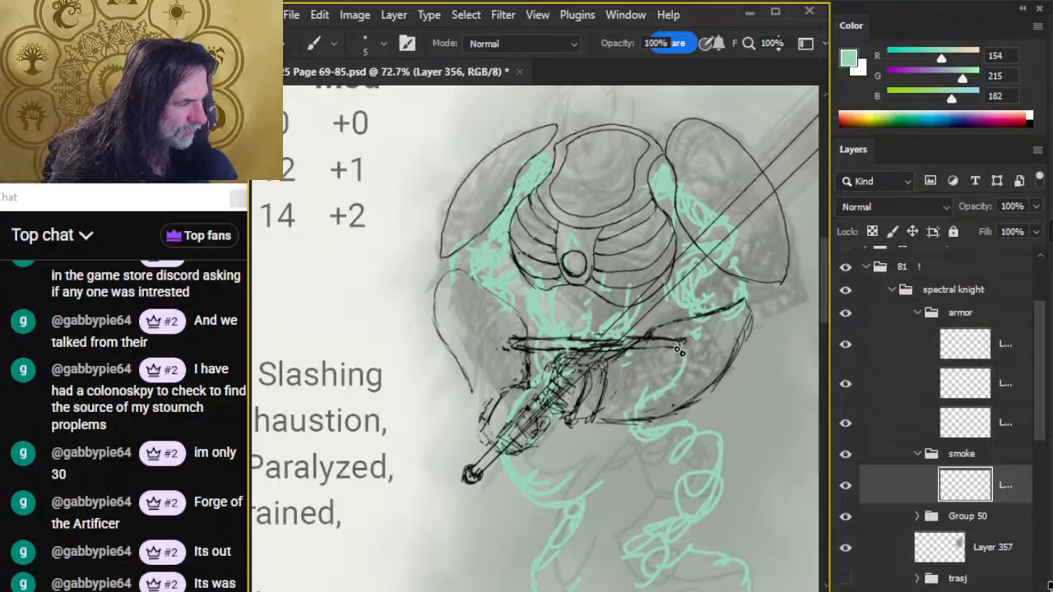
- Smudge the green curve below the sword hand into soft smoke at size 20 and 50% strength
drag(698, 383, 660, 376)
drag(658, 423, 629, 343)
mouse_move(575, 293)
mouse_down()
mouse_move(631, 301)
mouse_move(532, 299)
mouse_up()
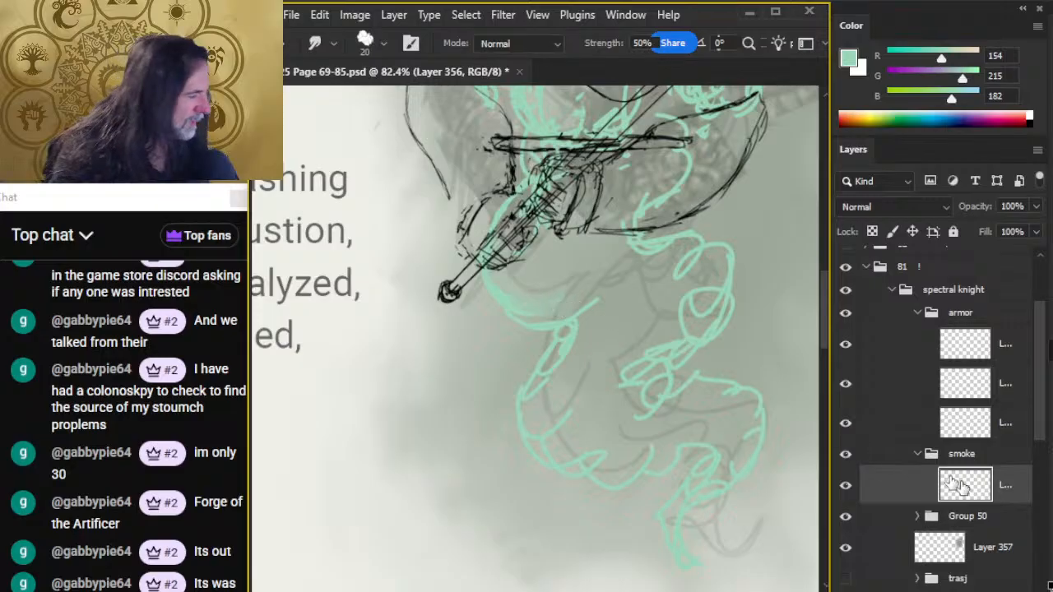
- Hide the old gray sketch layer directly below Group 49 in Group 50, inspect Group 49's layers, and collapse both groups
click(918, 516)
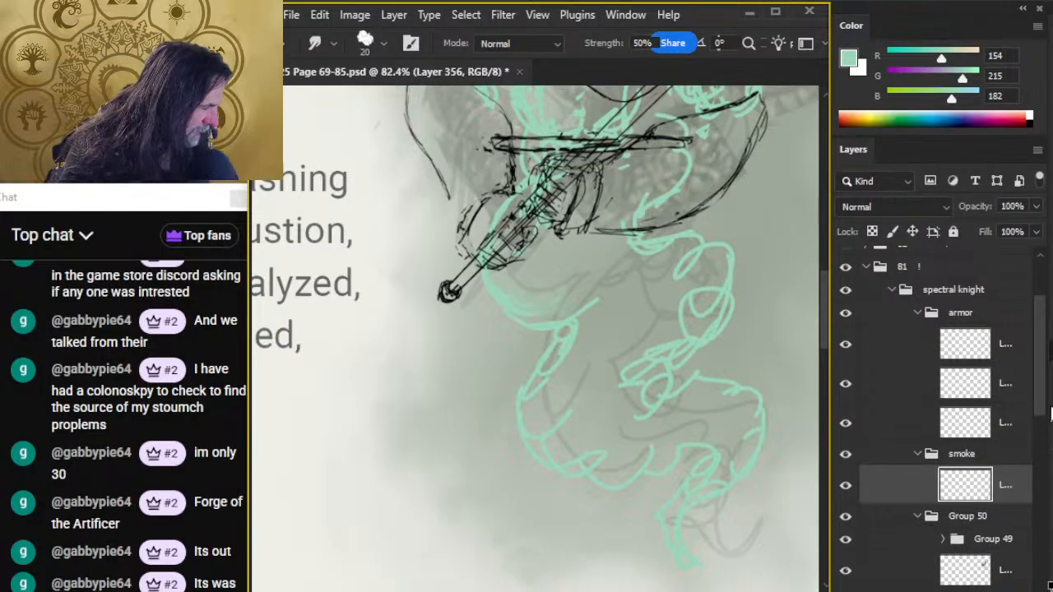
scroll(1020, 411, down, 5)
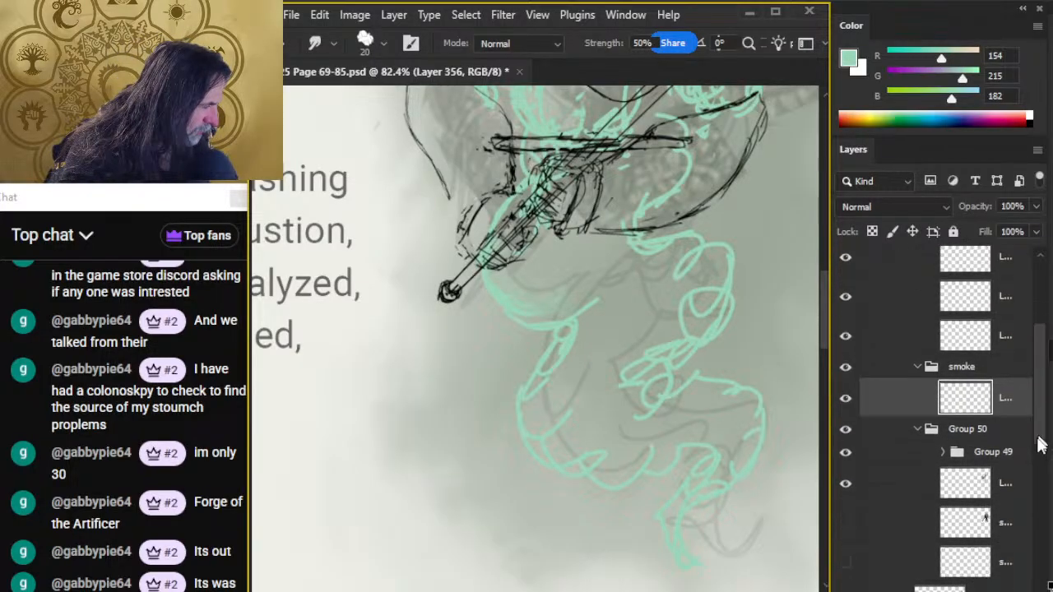
click(845, 333)
click(846, 334)
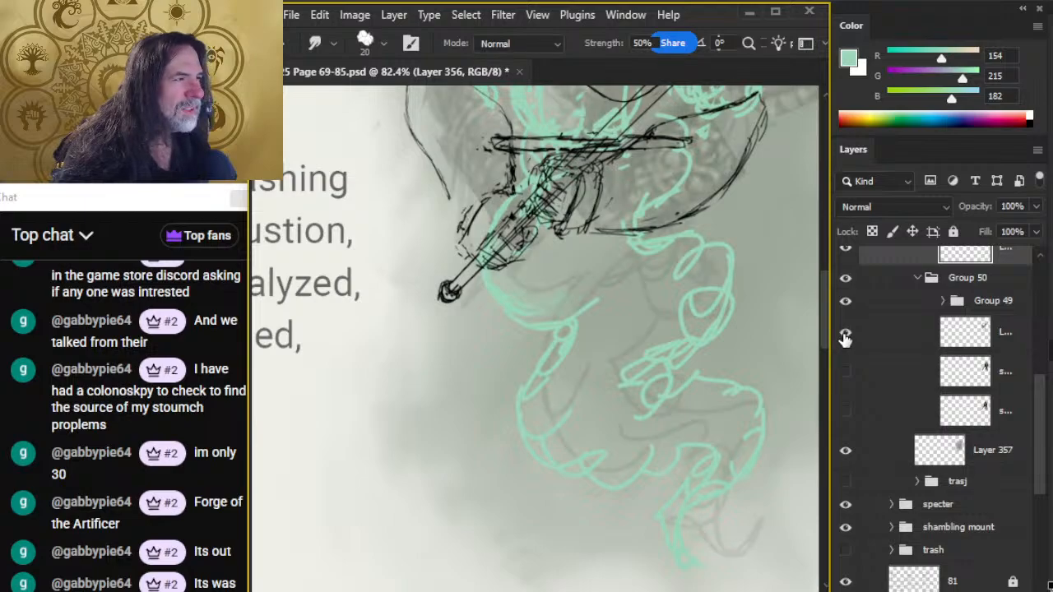
click(845, 336)
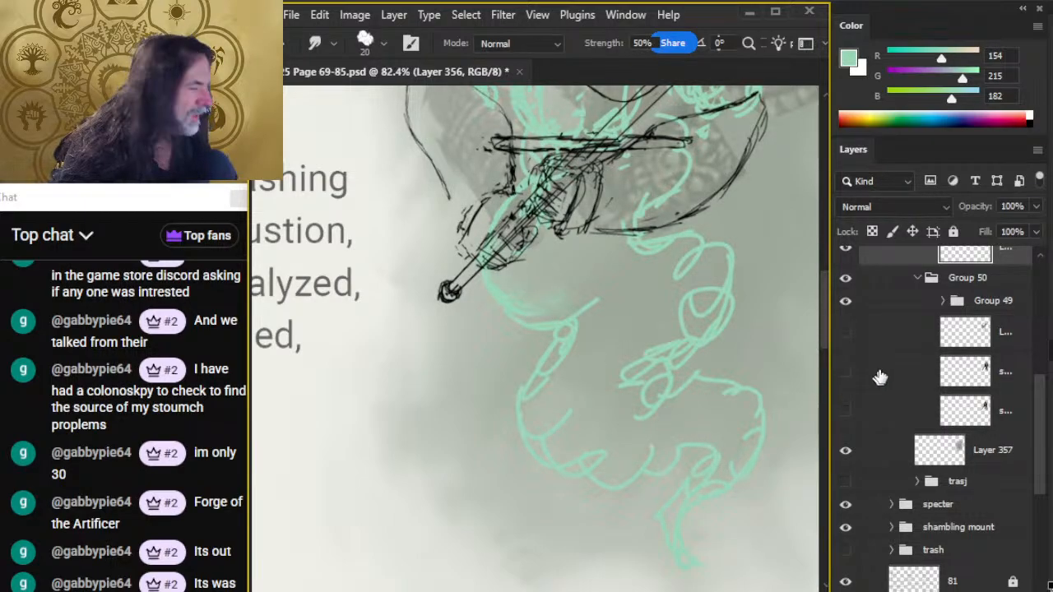
click(944, 301)
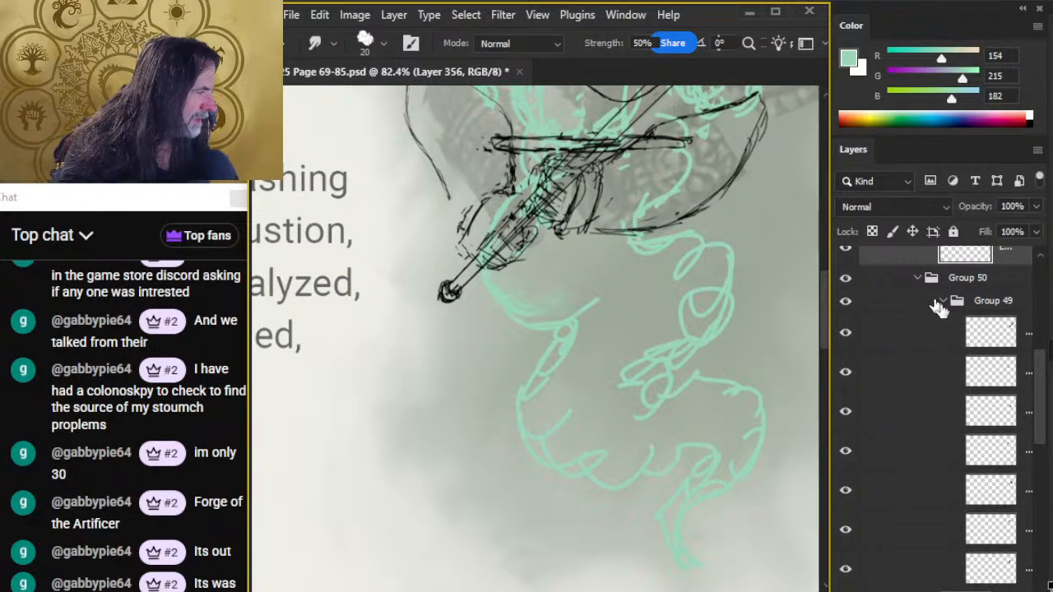
click(942, 302)
click(919, 280)
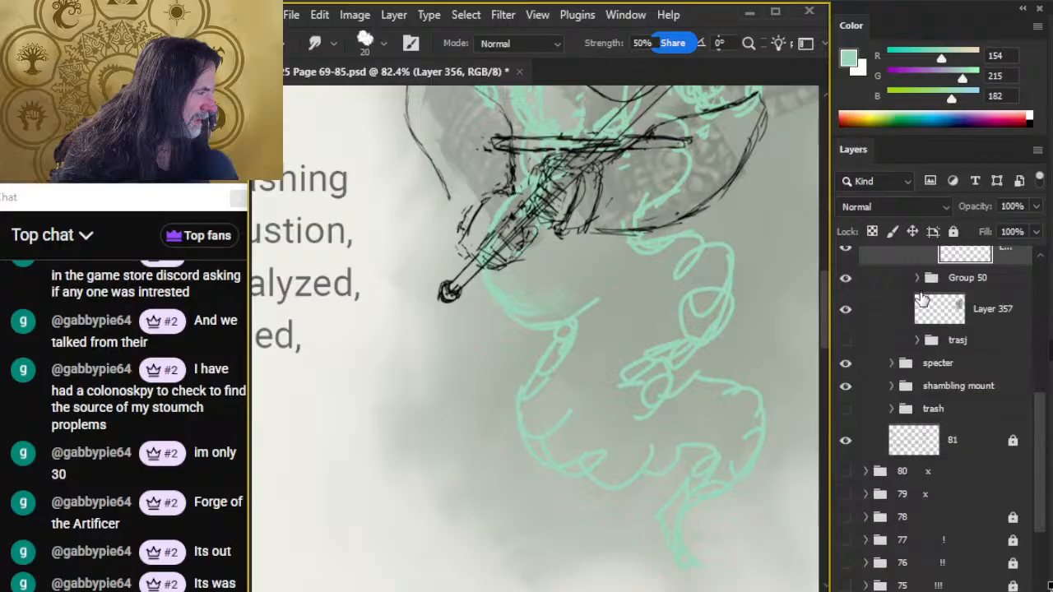
drag(1039, 457, 1039, 409)
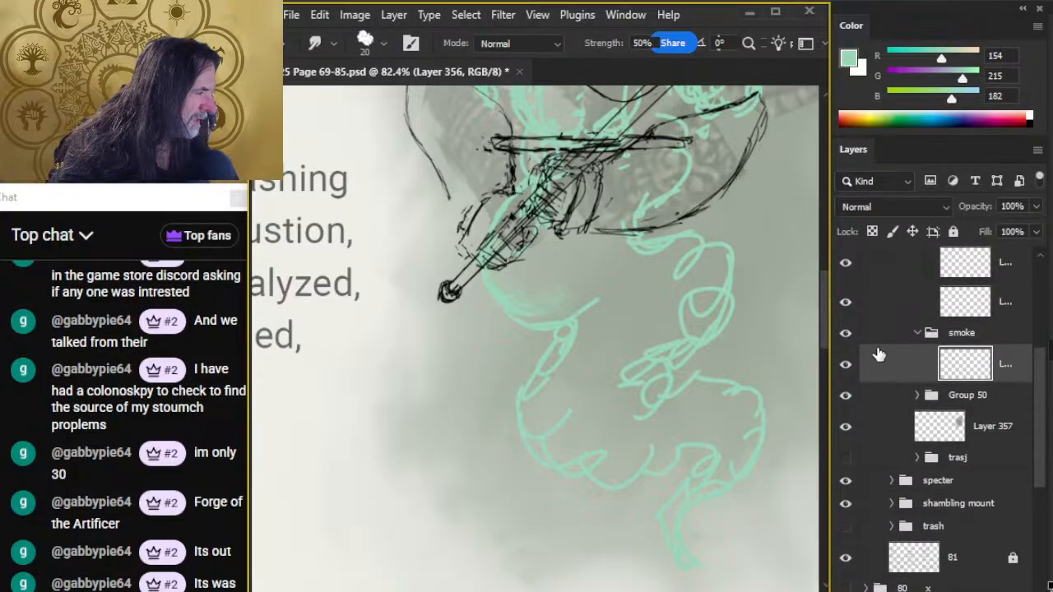
- Smudge the smoke tail's left contour below the sword hand, reinforcing its edge with a size 4 brush and blending it in
mouse_move(701, 276)
mouse_down()
mouse_move(703, 461)
mouse_move(687, 441)
mouse_move(665, 337)
mouse_up()
drag(612, 412, 595, 364)
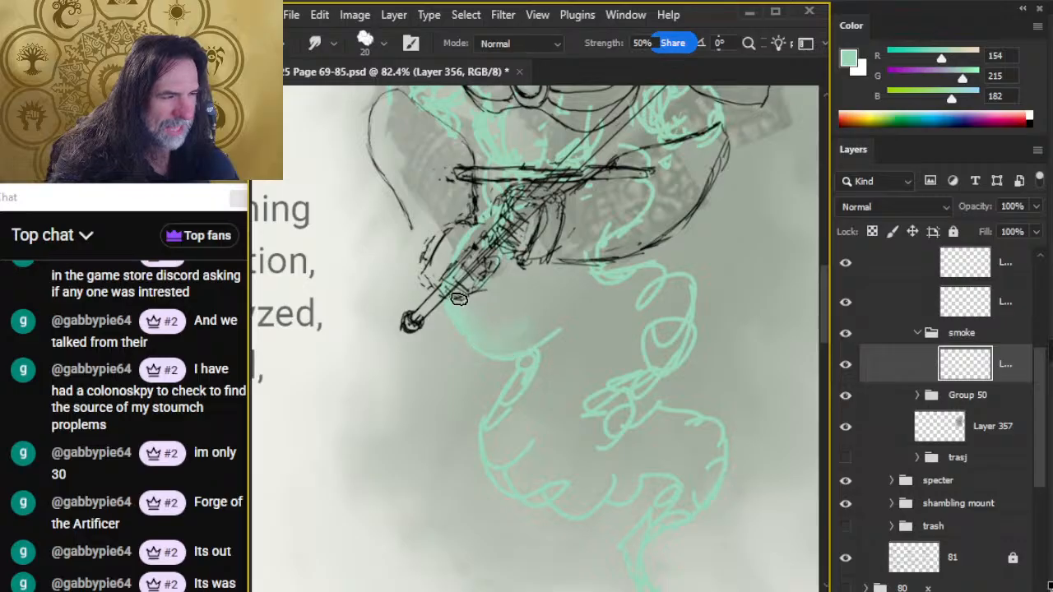
mouse_move(512, 348)
mouse_down()
mouse_move(572, 342)
mouse_move(528, 368)
mouse_move(549, 348)
mouse_move(537, 364)
mouse_move(540, 413)
mouse_move(532, 370)
mouse_move(517, 400)
mouse_up()
key(b)
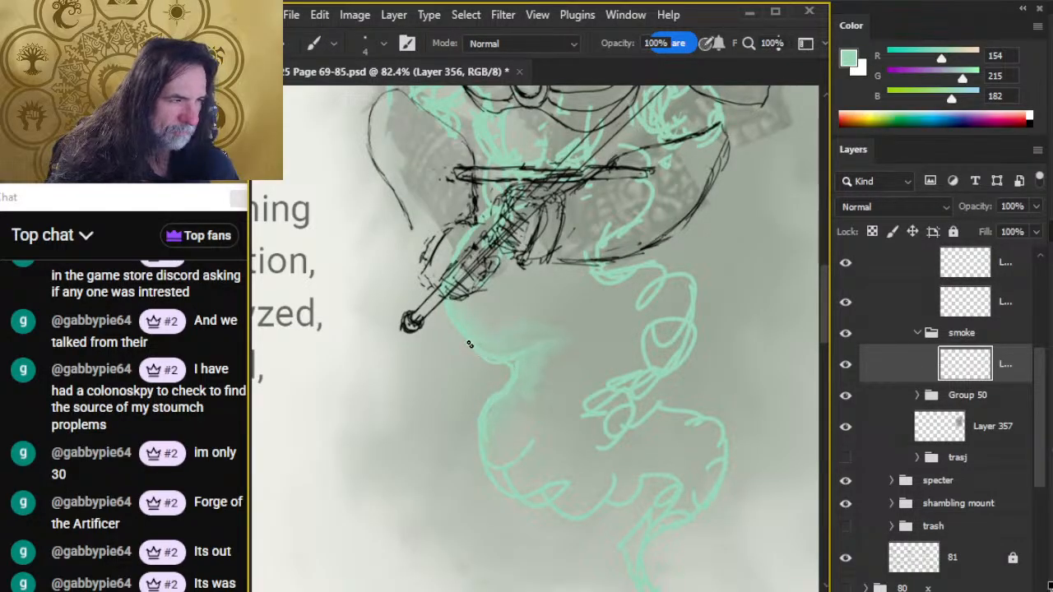
key(r)
mouse_move(484, 341)
mouse_down()
mouse_move(520, 357)
mouse_move(488, 320)
mouse_move(466, 319)
mouse_up()
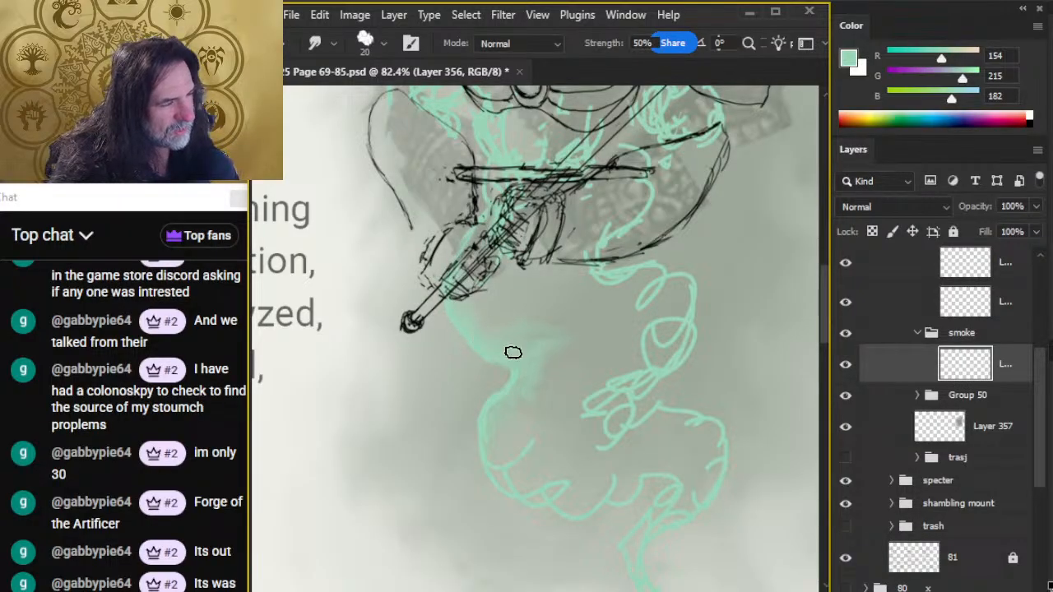
- Check the finished green specter as a smoke reference, and smudge the green strokes between the rib cage and crossguard
key(space)
drag(325, 408, 437, 398)
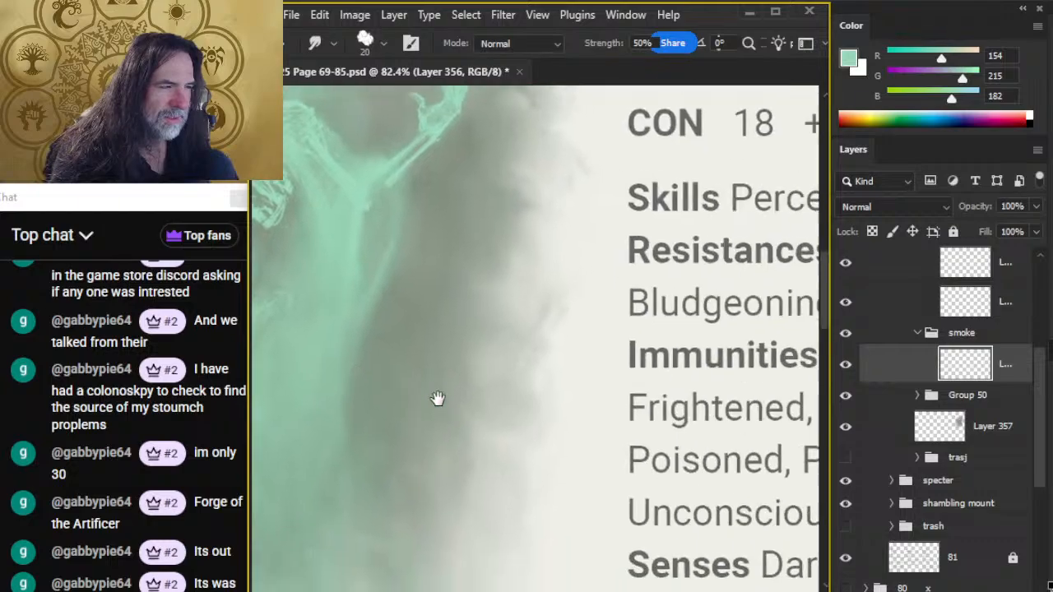
mouse_move(656, 387)
mouse_down()
mouse_move(479, 386)
mouse_move(764, 411)
mouse_up()
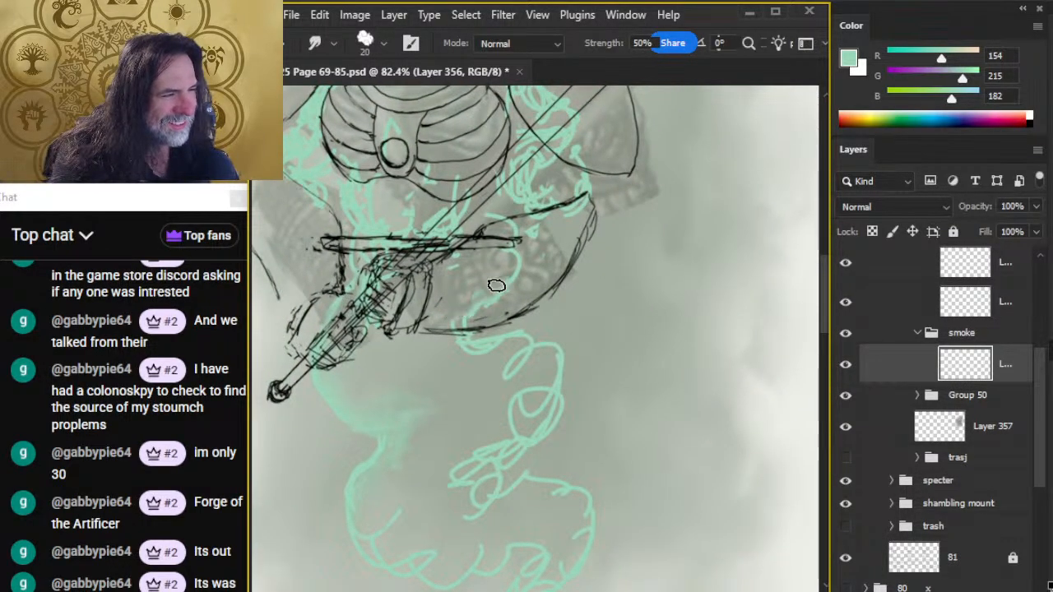
drag(382, 206, 488, 281)
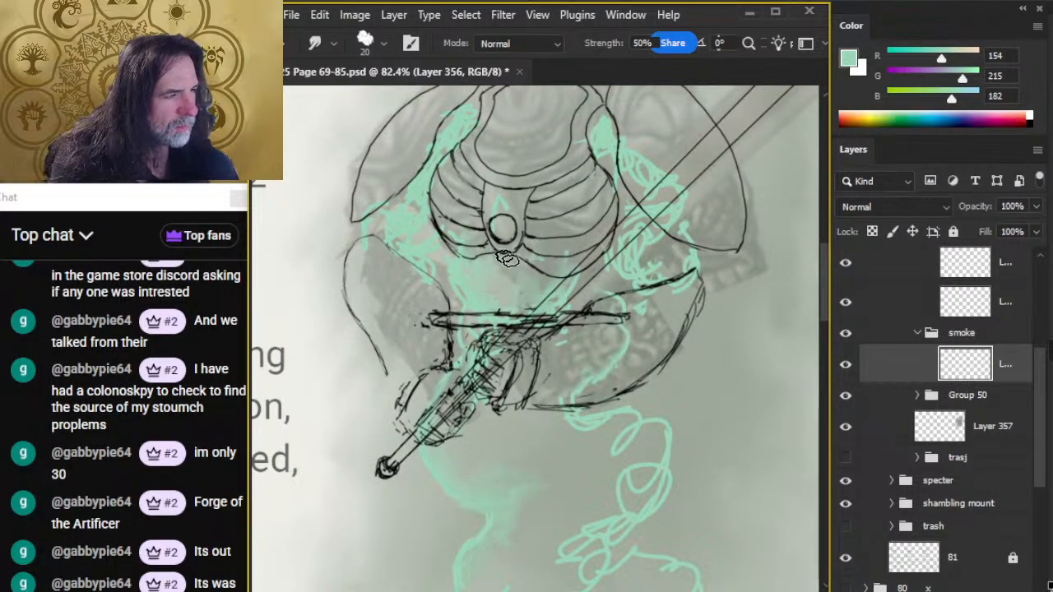
- Hide the two upper armor layers with the sword and forearm linework, and blend the smoke beneath the left shoulder plate
scroll(1043, 398, up, 3)
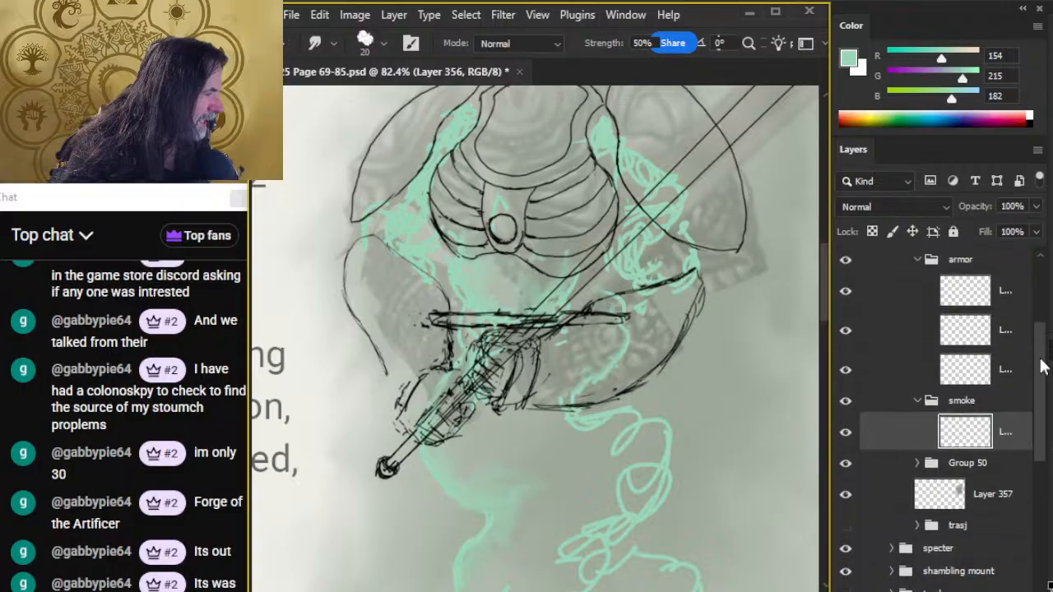
click(846, 390)
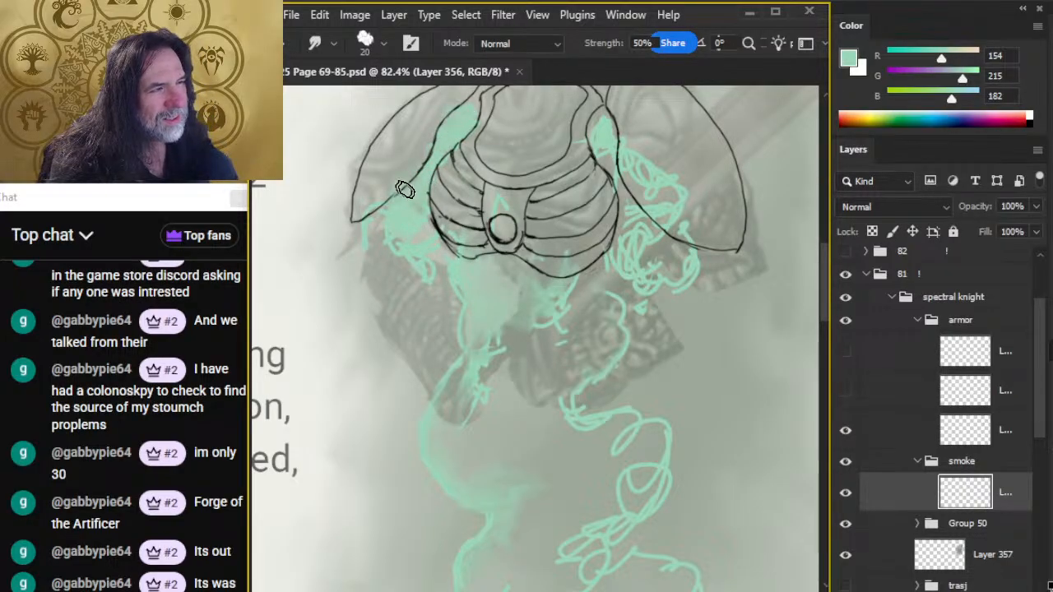
key(b)
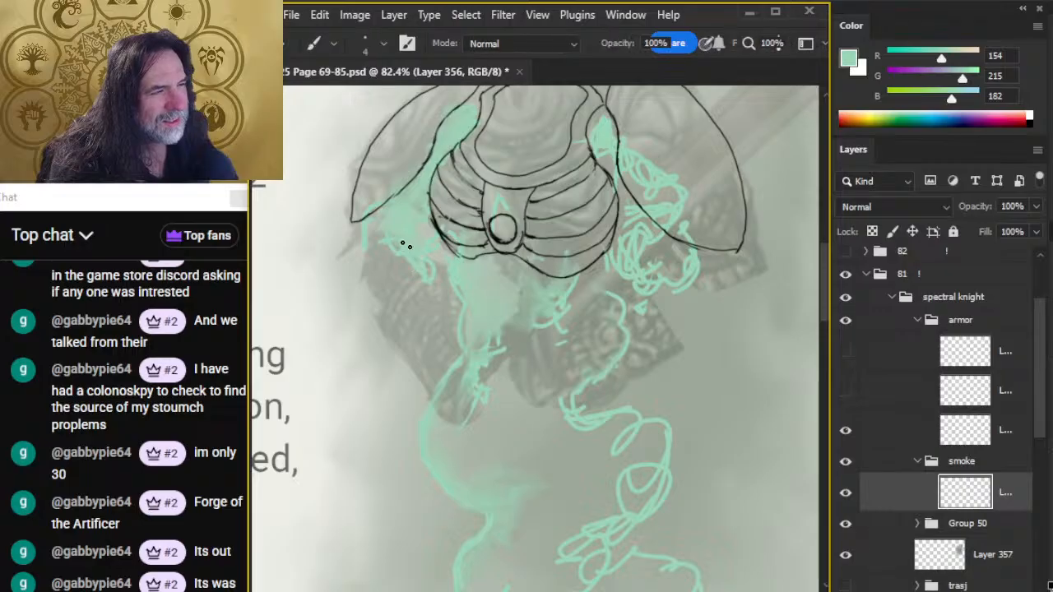
key(r)
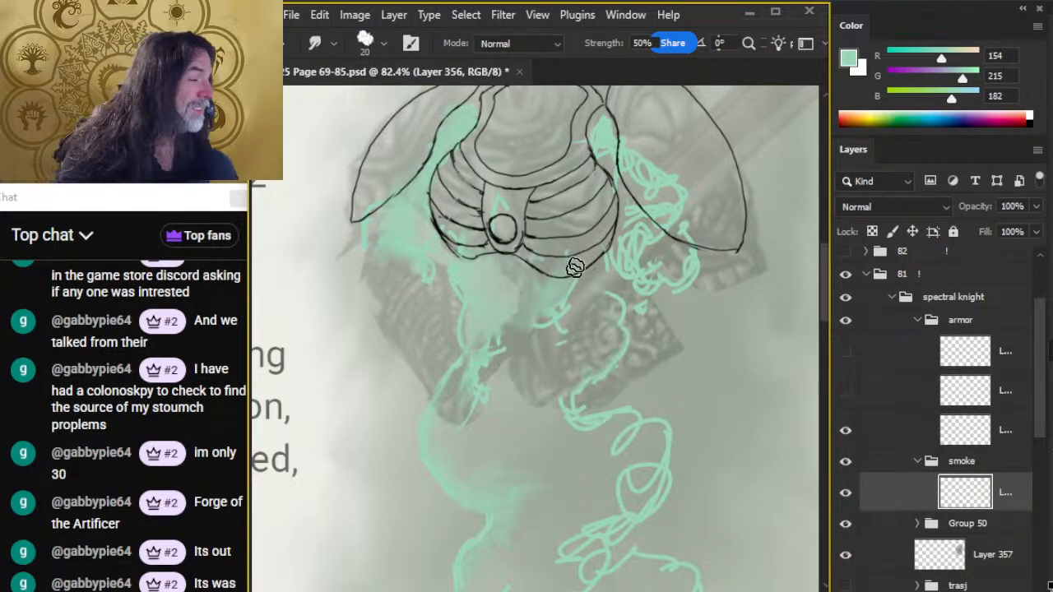
- Smudge the scribbled smoke strokes beneath the right shoulder plate into soft vapor, and hide Group 50
mouse_move(606, 253)
mouse_down()
mouse_move(642, 242)
mouse_move(639, 252)
mouse_move(650, 234)
mouse_move(634, 260)
mouse_move(639, 277)
mouse_move(608, 237)
mouse_move(643, 218)
mouse_move(666, 235)
mouse_move(681, 197)
mouse_move(643, 171)
mouse_up()
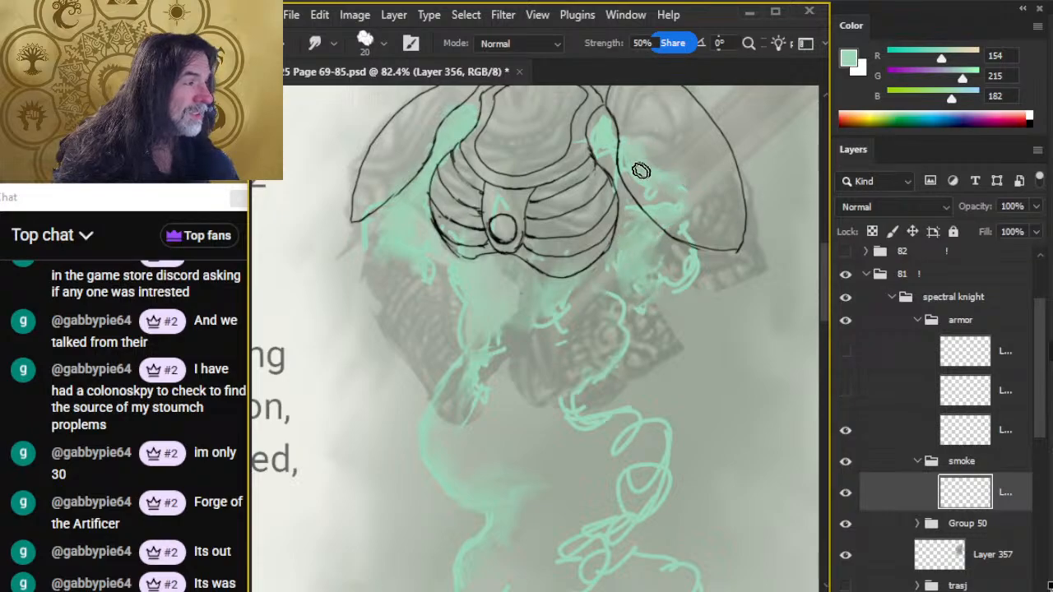
mouse_move(550, 158)
mouse_down()
mouse_move(604, 123)
mouse_move(614, 160)
mouse_move(658, 165)
mouse_move(607, 120)
mouse_move(629, 200)
mouse_move(673, 189)
mouse_move(626, 261)
mouse_move(674, 212)
mouse_move(623, 282)
mouse_up()
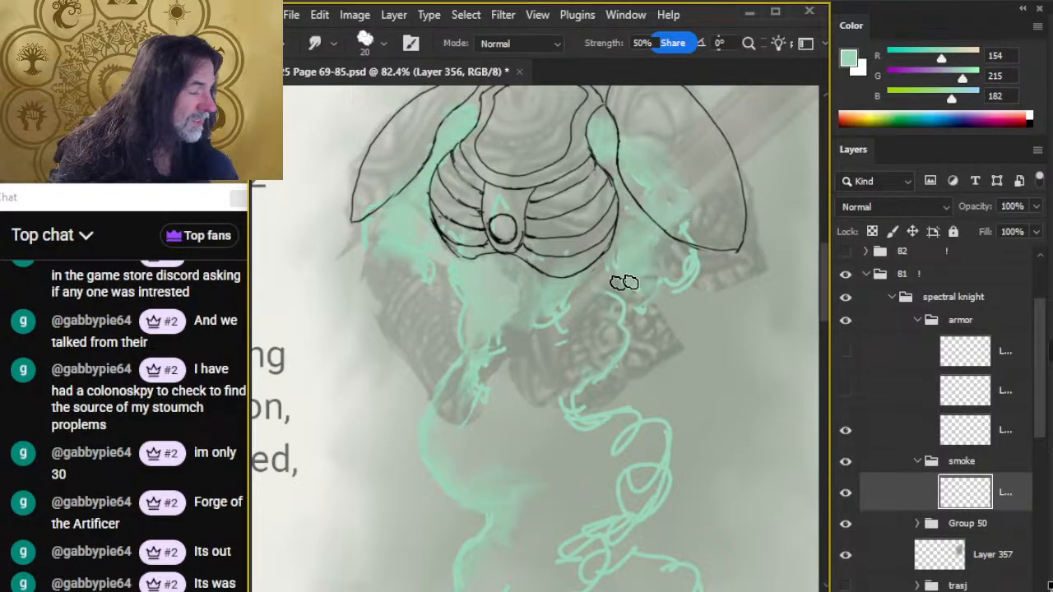
click(848, 527)
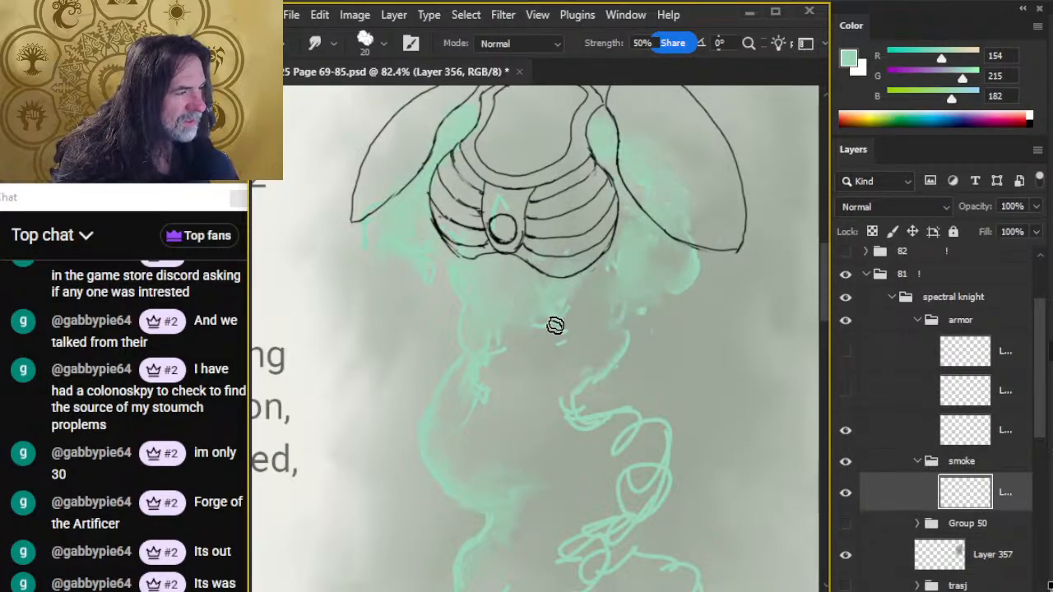
- Paint extra green strokes into the smoke directly below the rib cage and smudge them to fill out the waist
key(b)
key(r)
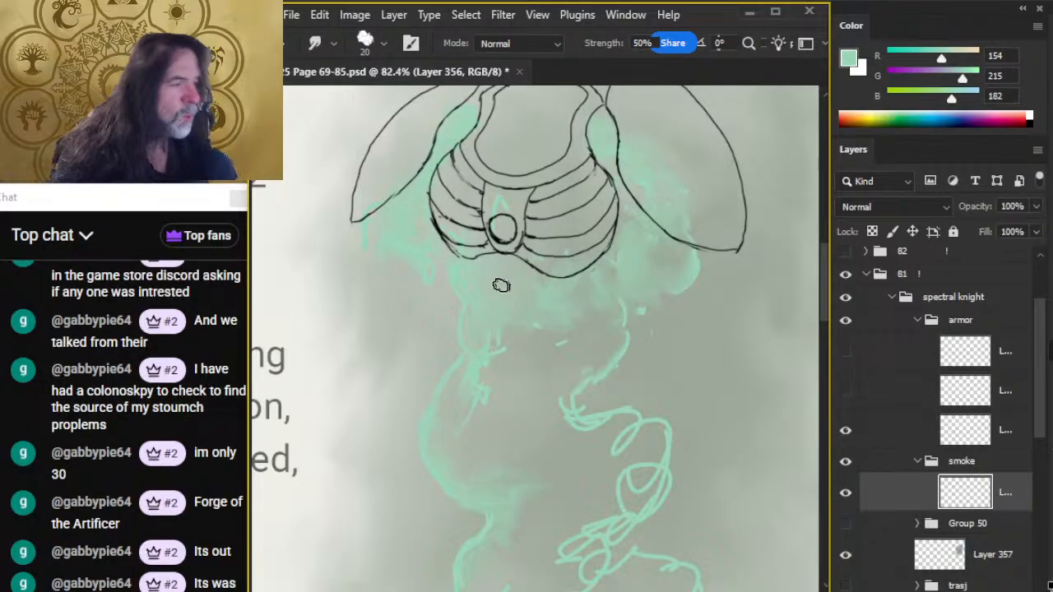
key(b)
key(r)
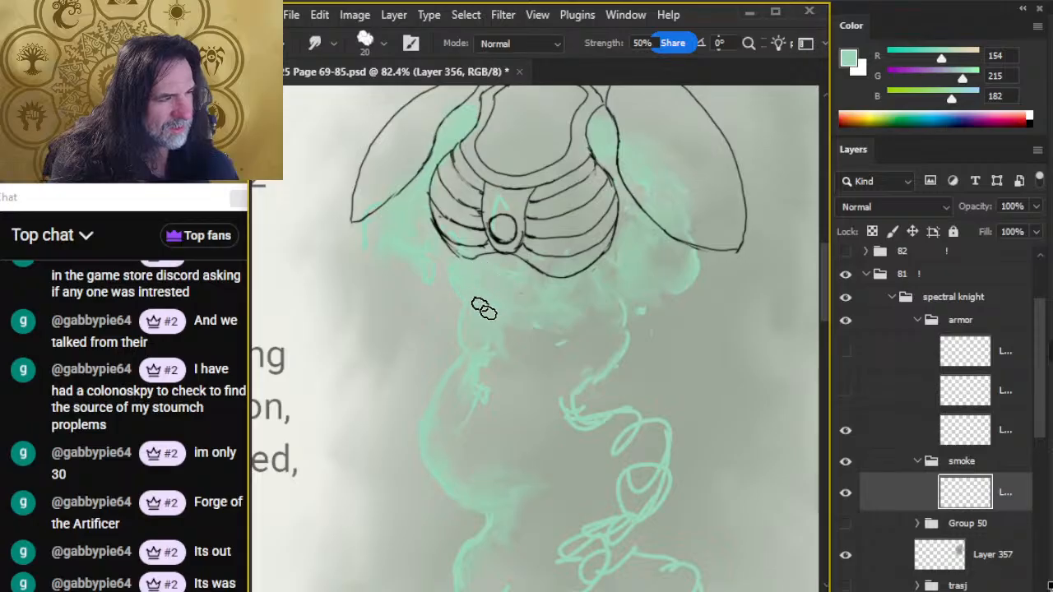
key(b)
key(r)
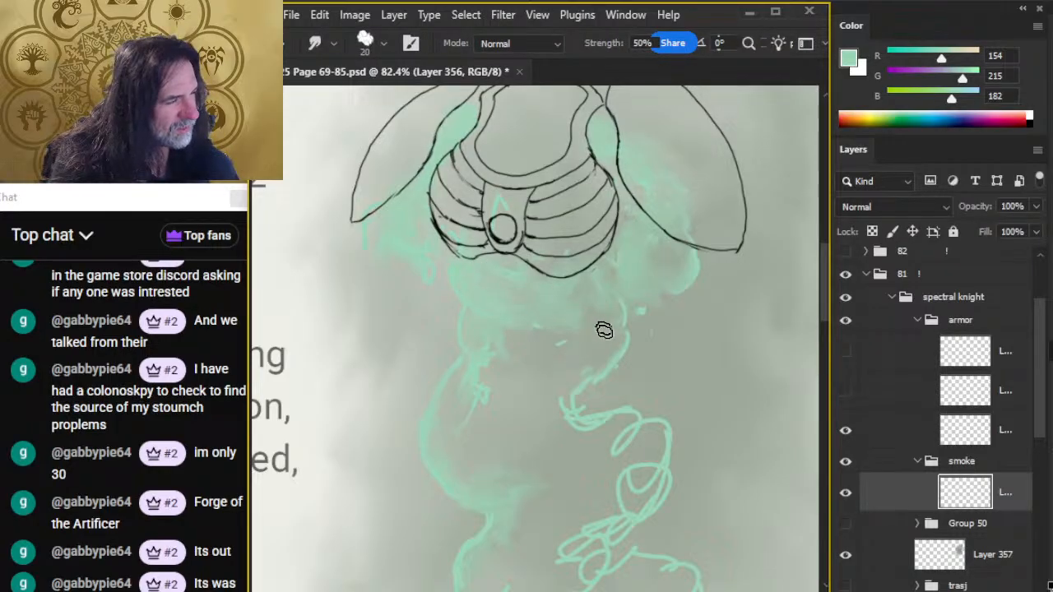
- Redraw the smoke's right contour below the rib cage with the size 4 brush, and smudge both sides at size 20
key(b)
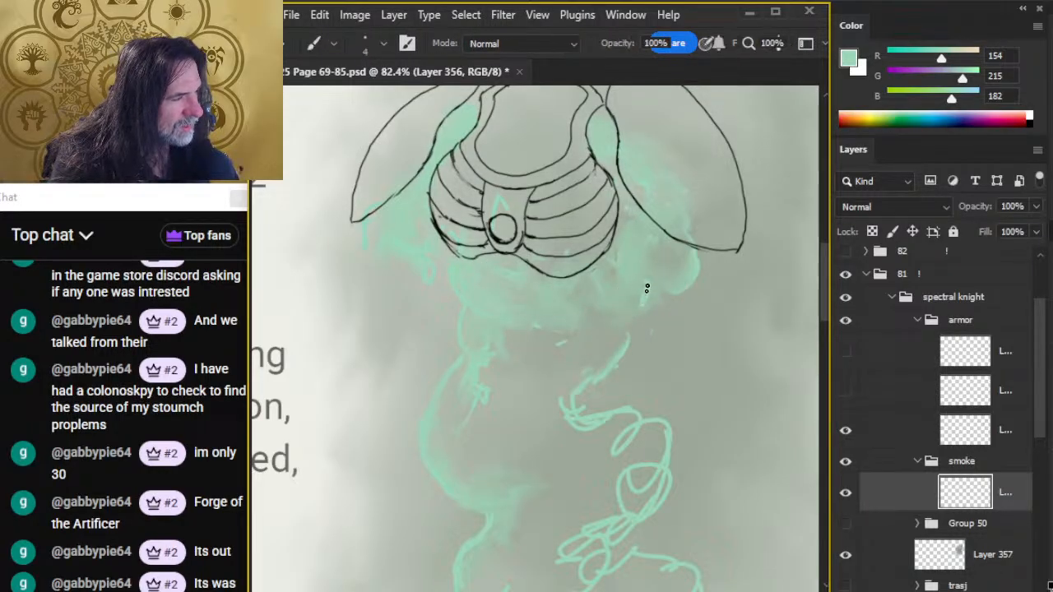
key(r)
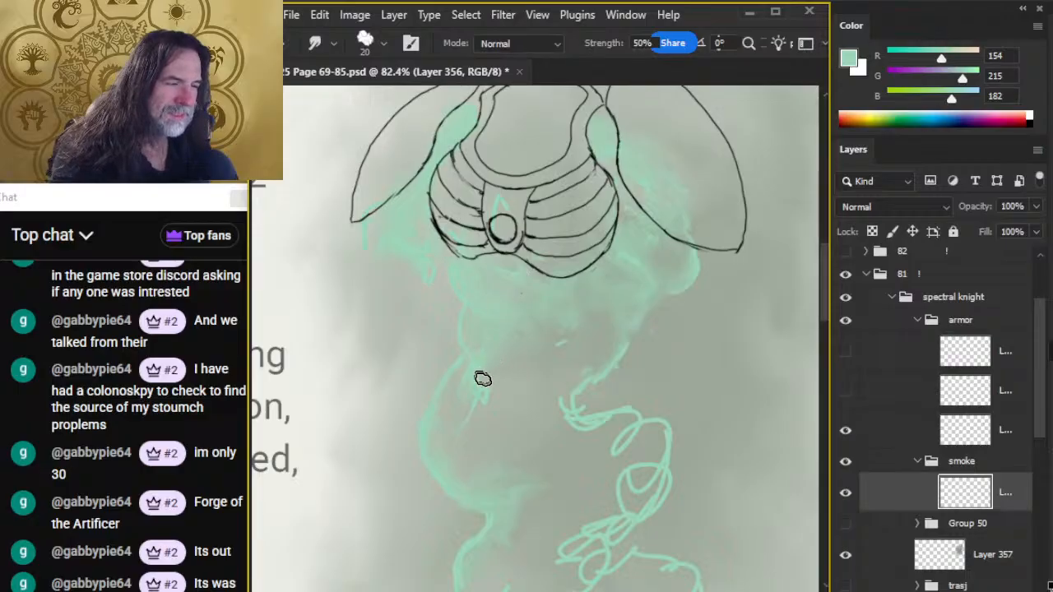
key(b)
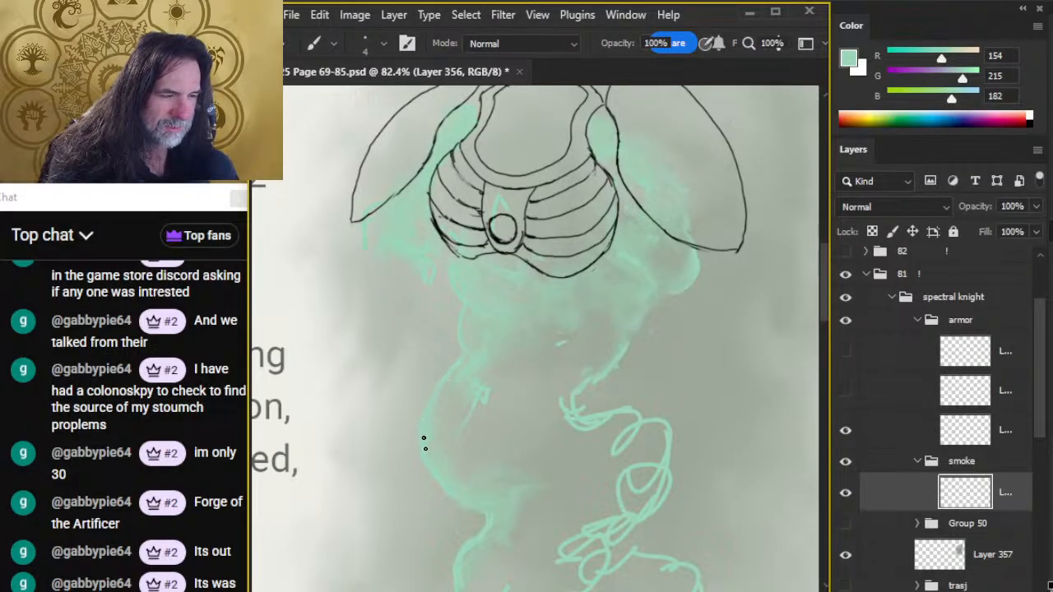
key(r)
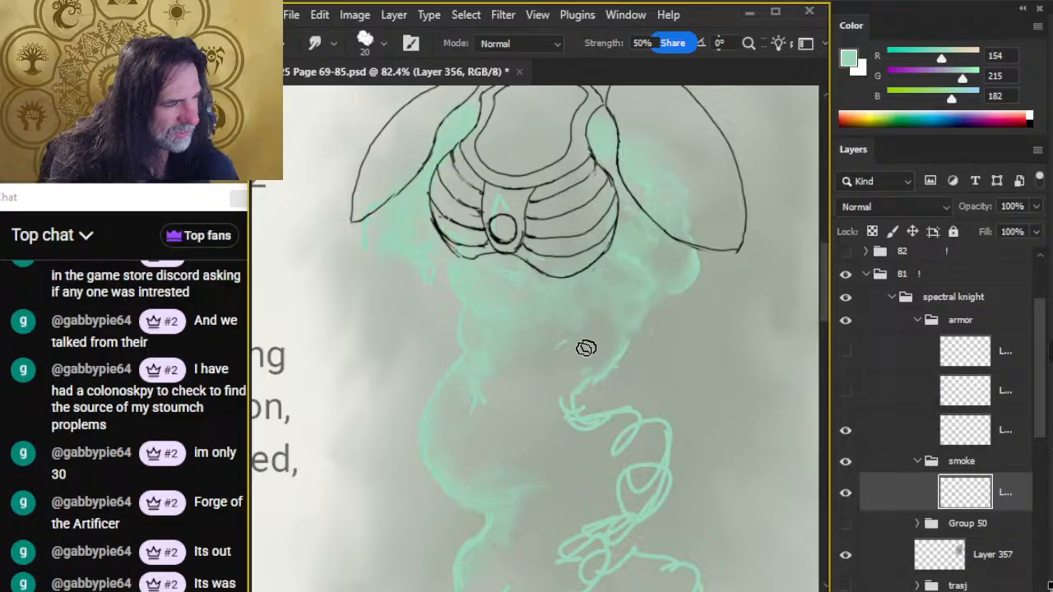
key(b)
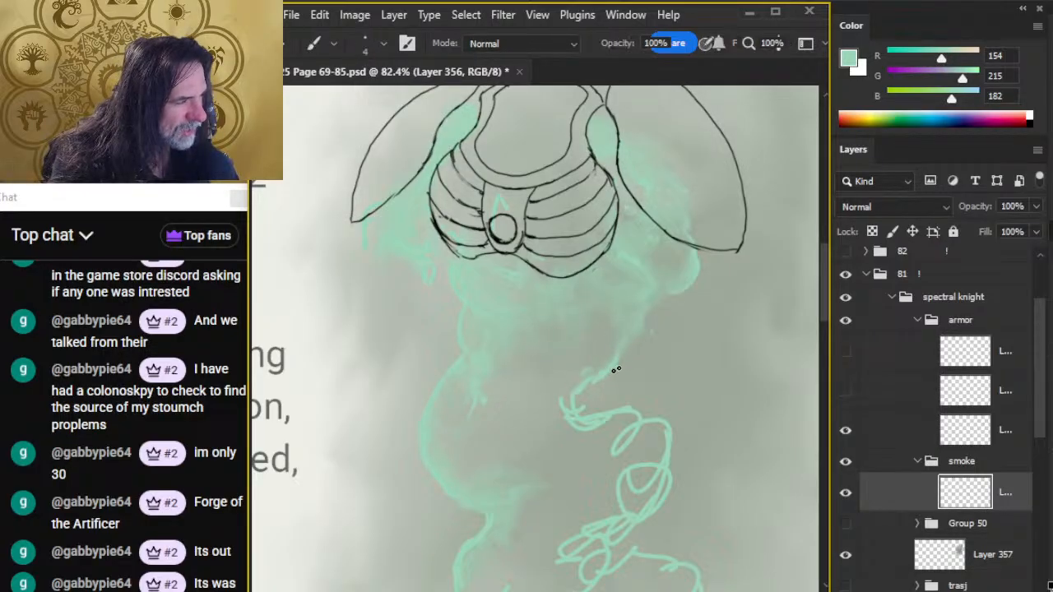
key(r)
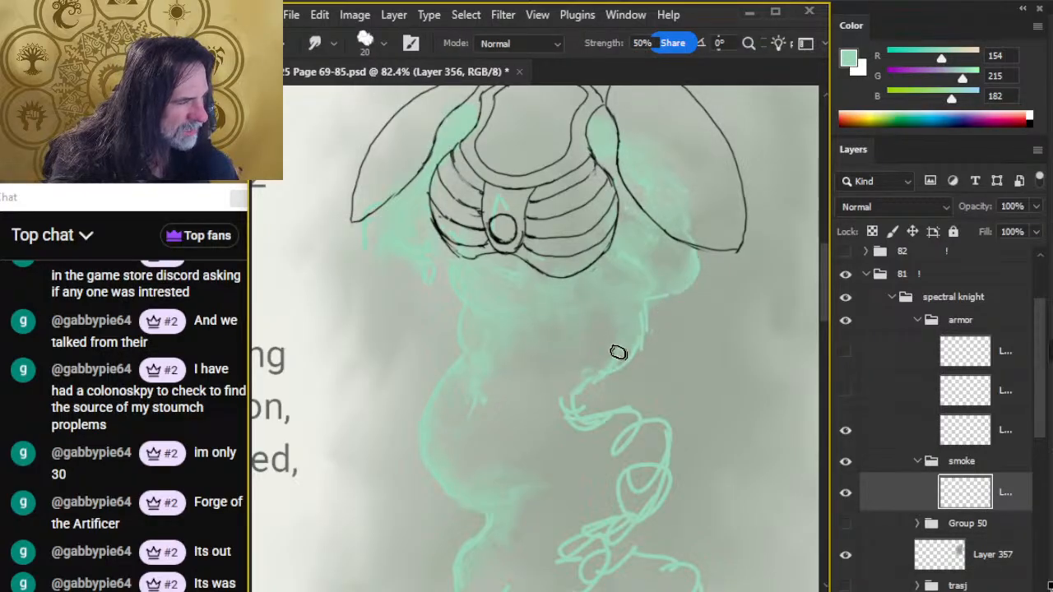
mouse_move(645, 352)
mouse_down()
mouse_move(653, 321)
mouse_move(640, 362)
mouse_move(602, 387)
mouse_move(625, 357)
mouse_up()
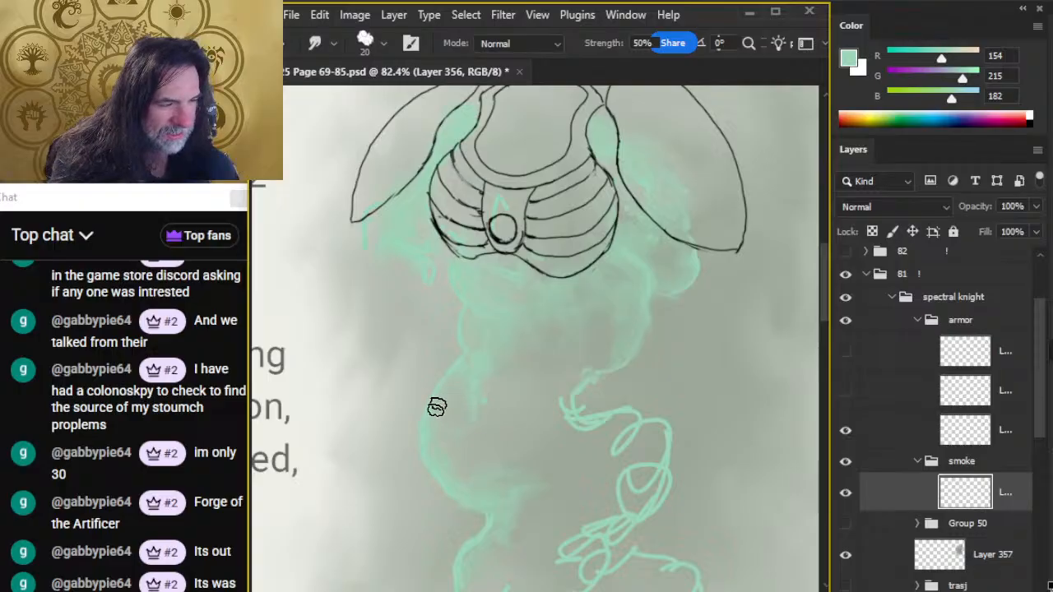
- Reinforce the left contour of the smoke bulge below the waist and blend it inward with the Smudge tool
key(b)
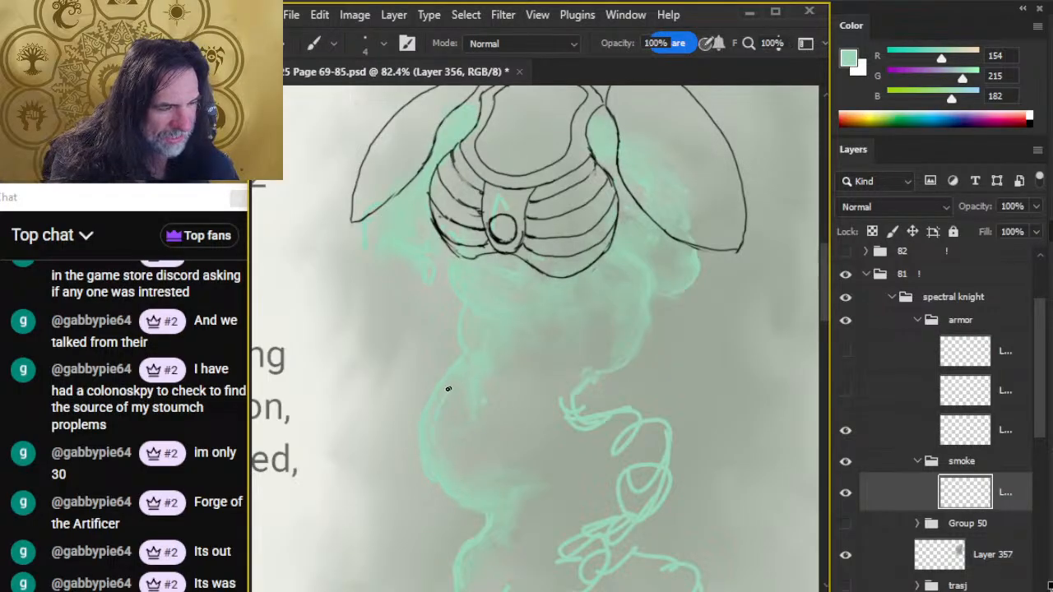
key(r)
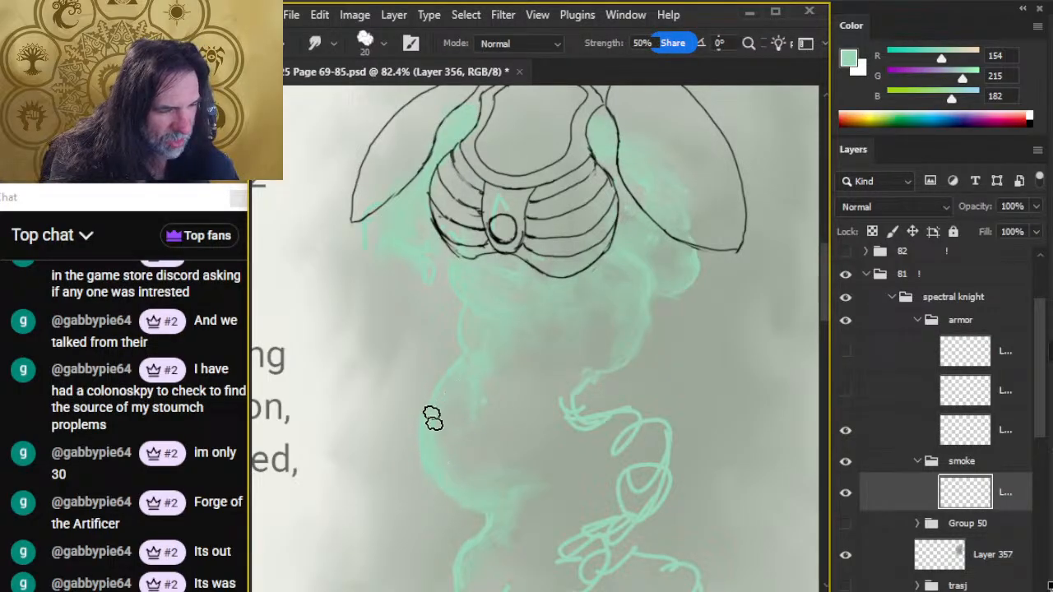
key(b)
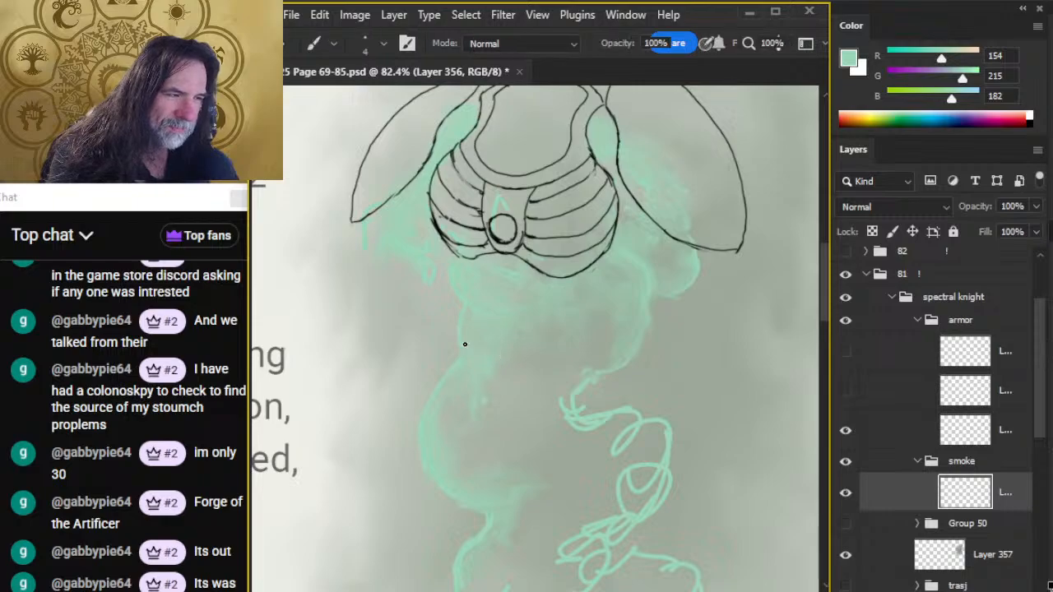
key(r)
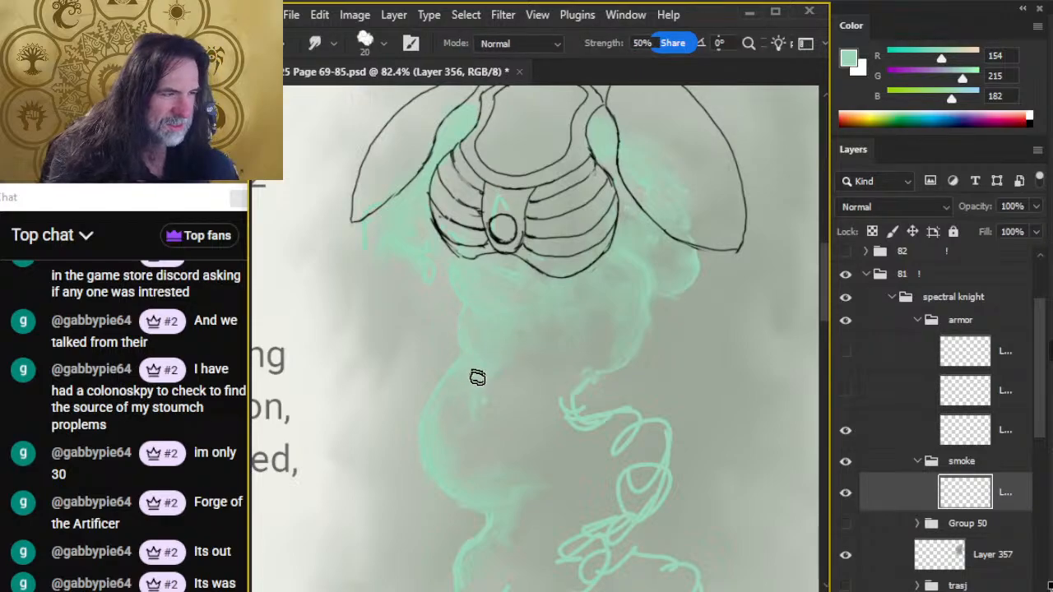
- Add small green wisps just under the breastplate's lower edge and smudge them into the smoke
key(b)
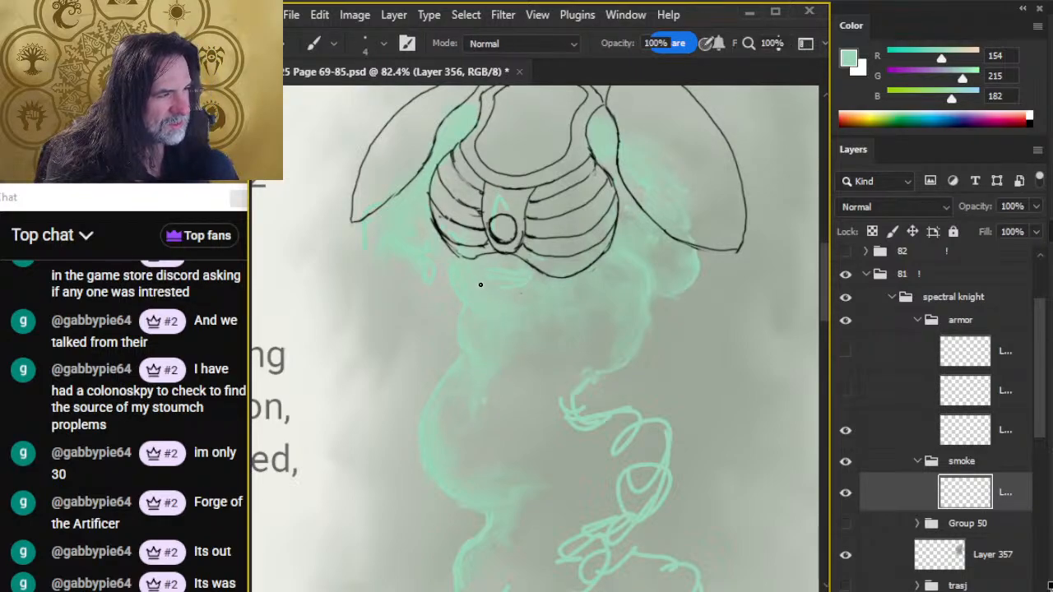
key(r)
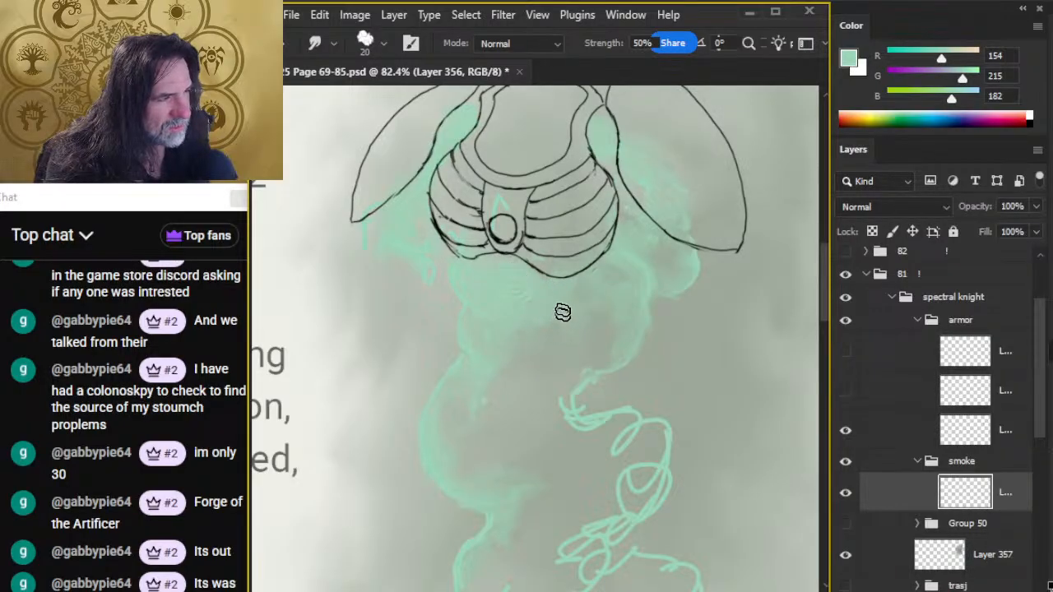
key(b)
key(r)
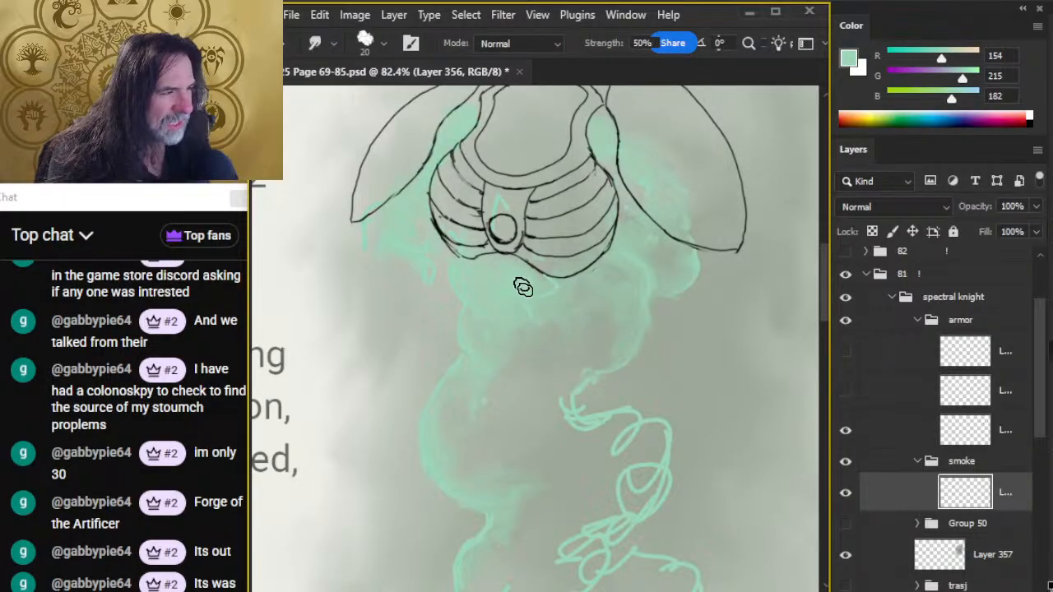
- Switch to the Epidemic Sound browser window, enlarge it, and play Eastern Drill from the darksynth playlist
key(alt+Tab)
key(alt+Tab)
key(alt+Tab)
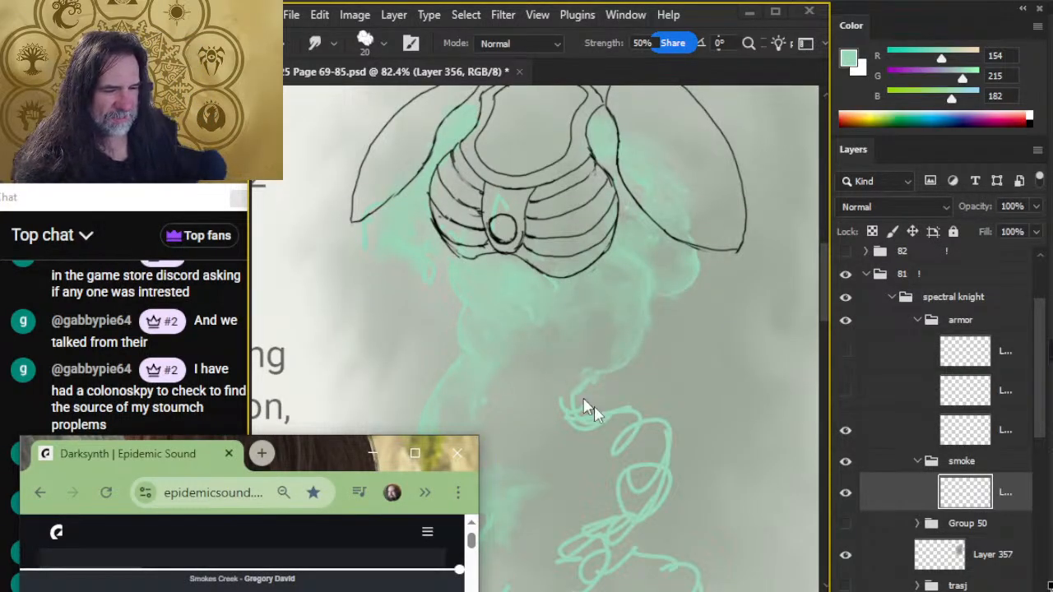
double_click(316, 455)
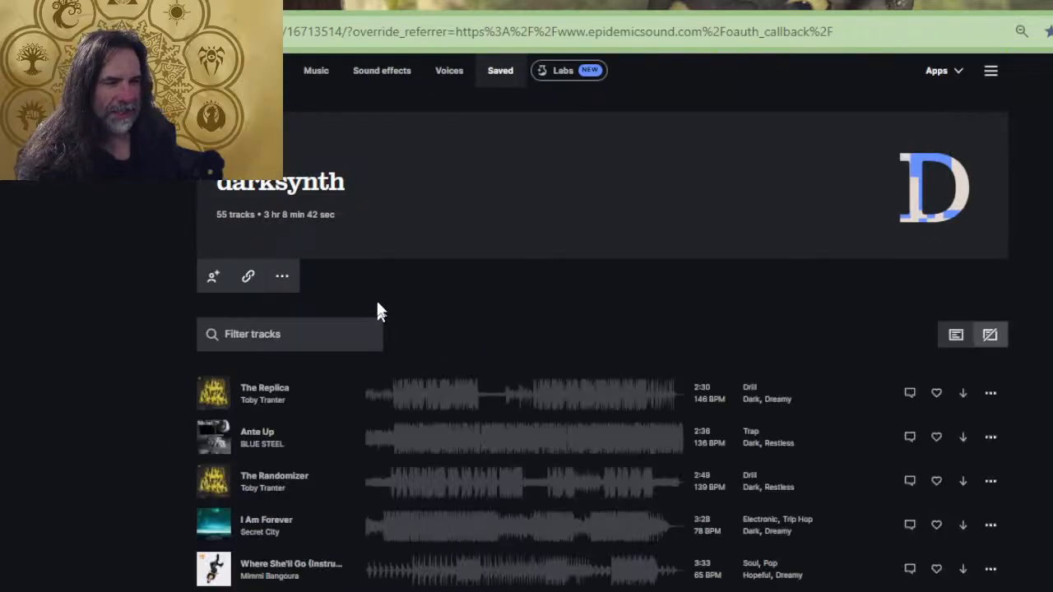
scroll(329, 306, down, 5)
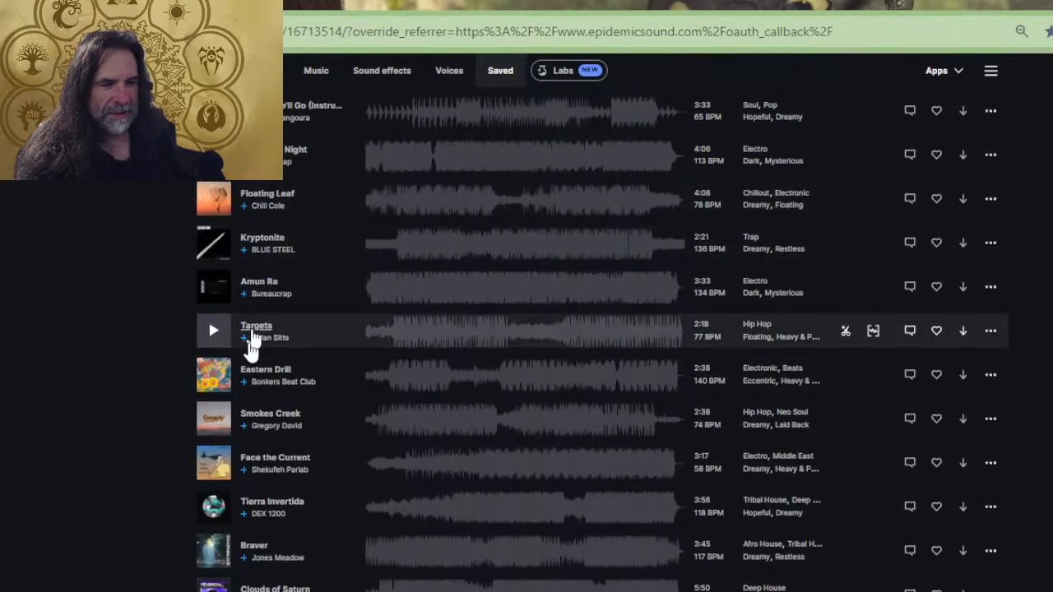
click(212, 376)
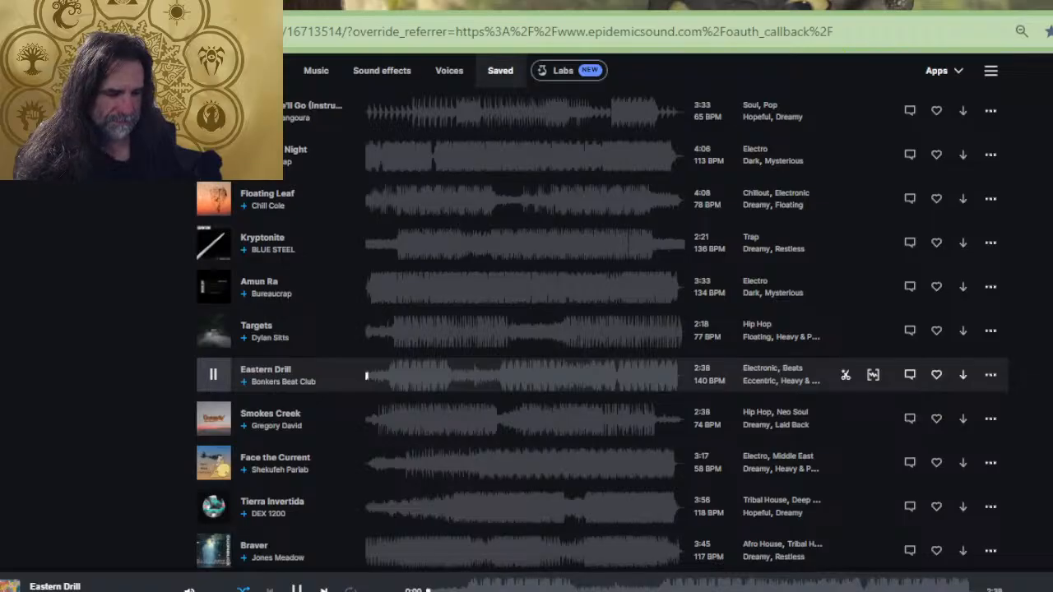
click(243, 590)
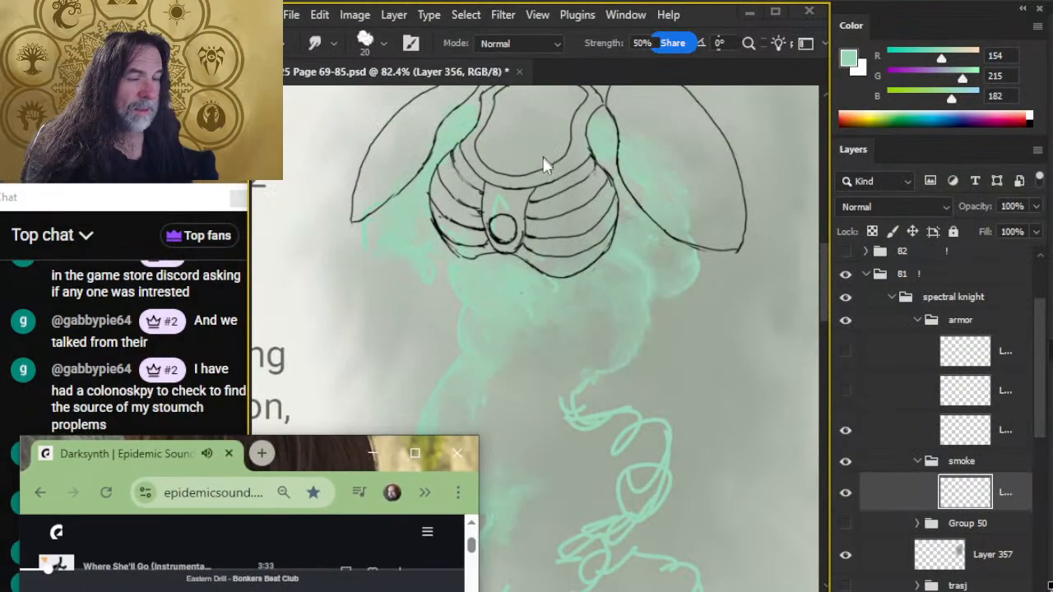
- Switch back to the Spectral Knight document in Photoshop
key(alt+Tab)
key(alt+Tab)
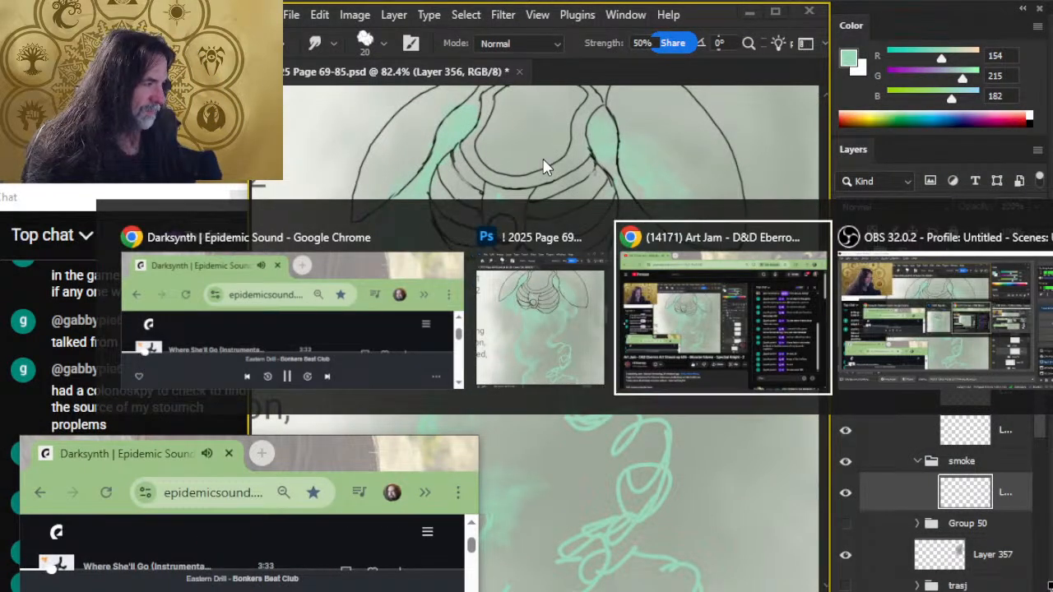
key(alt+Tab)
key(alt+Tab)
key(alt+Tab)
key(alt+Tab)
key(alt+Tab)
key(alt+Tab)
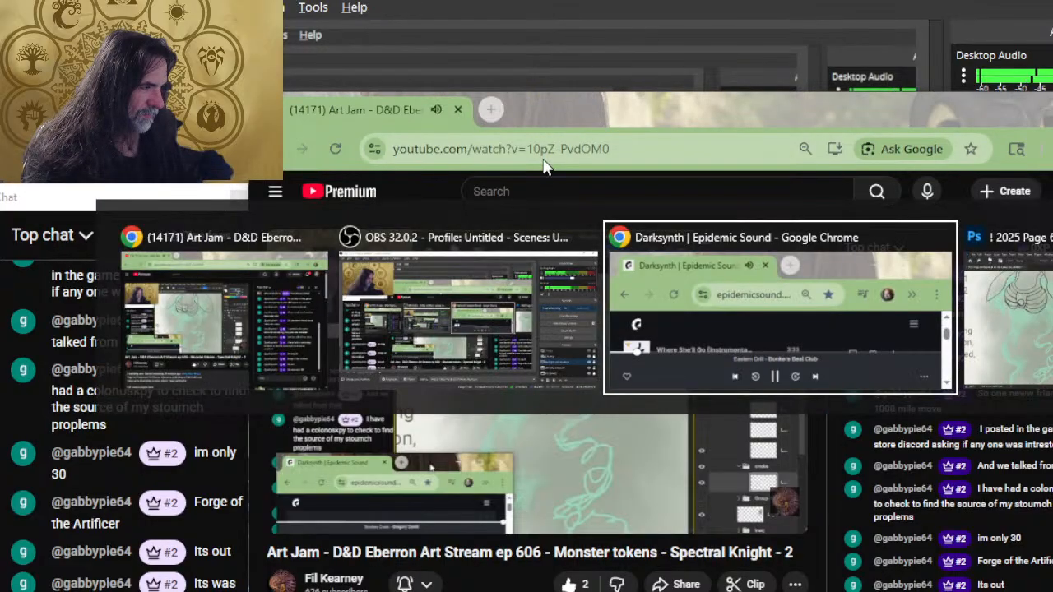
key(alt+Tab)
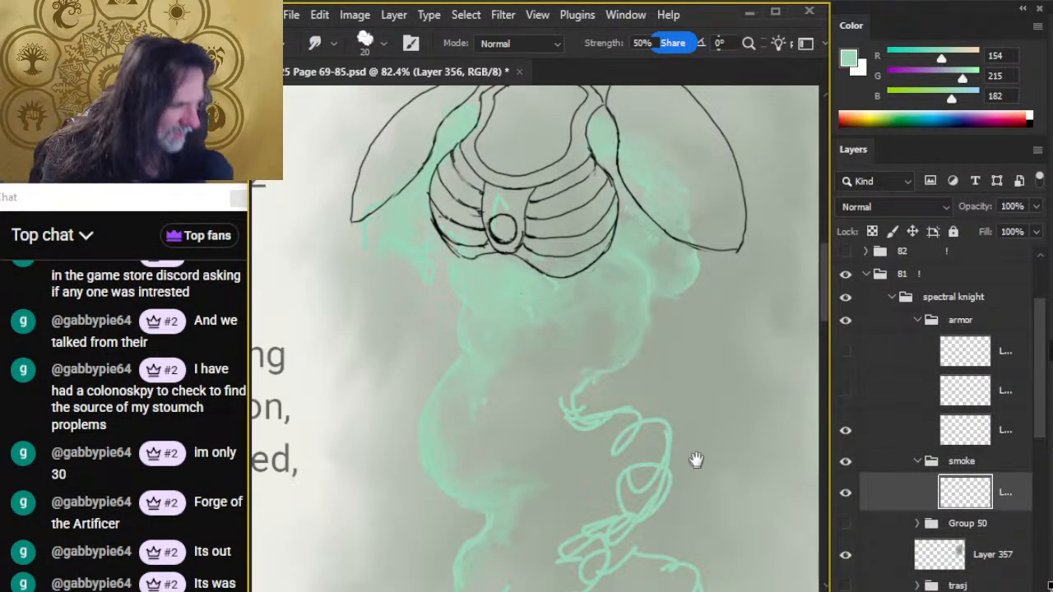
- Refine the smoke below the rib cage and right shoulder plate, smudging with brush sizes 10, 25 and 15
drag(696, 459, 678, 399)
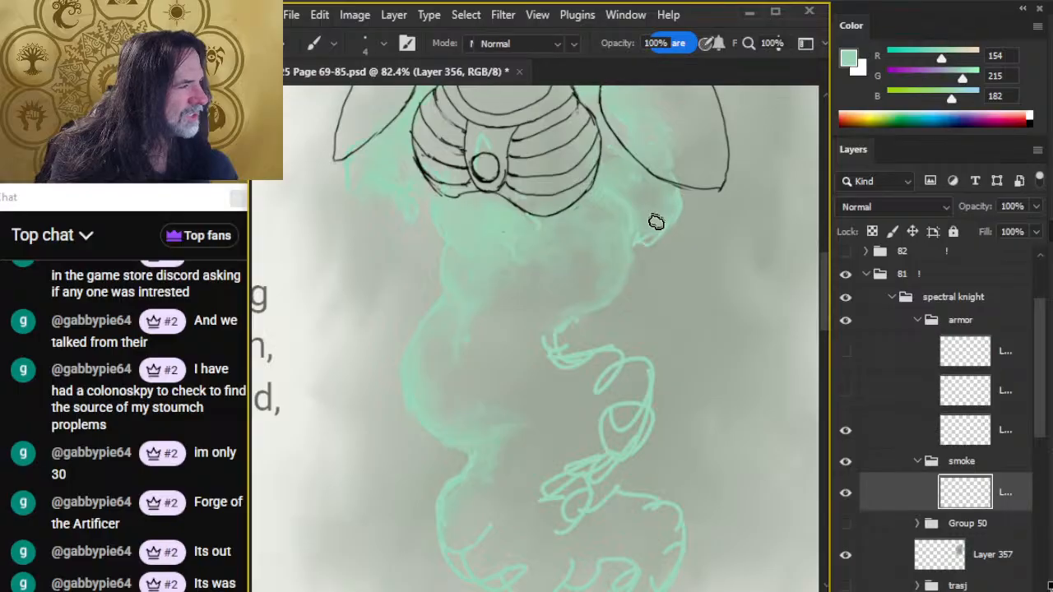
key(bracketleft)
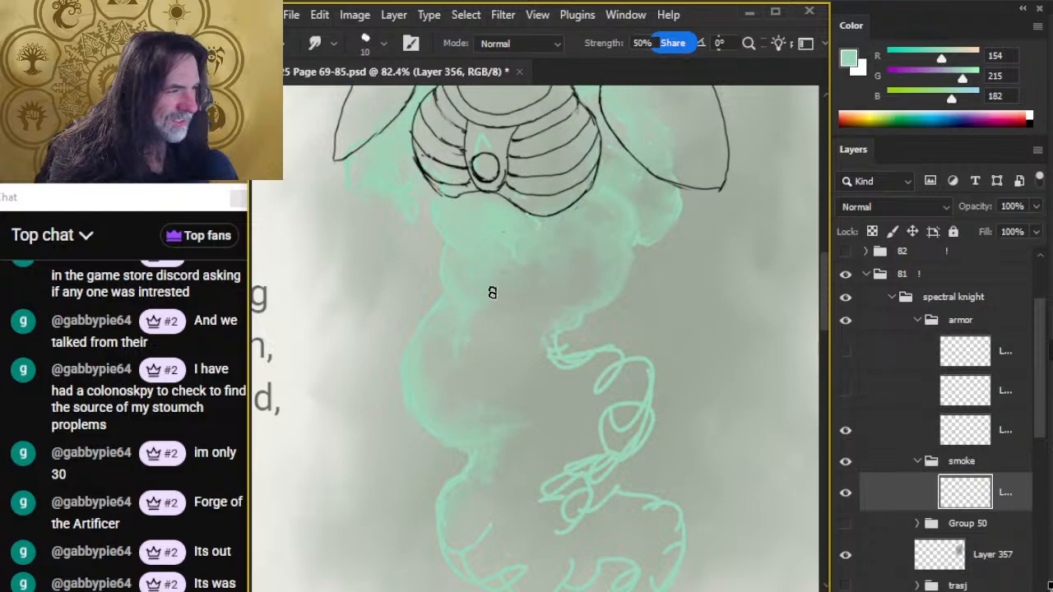
key(])
key(])
key(])
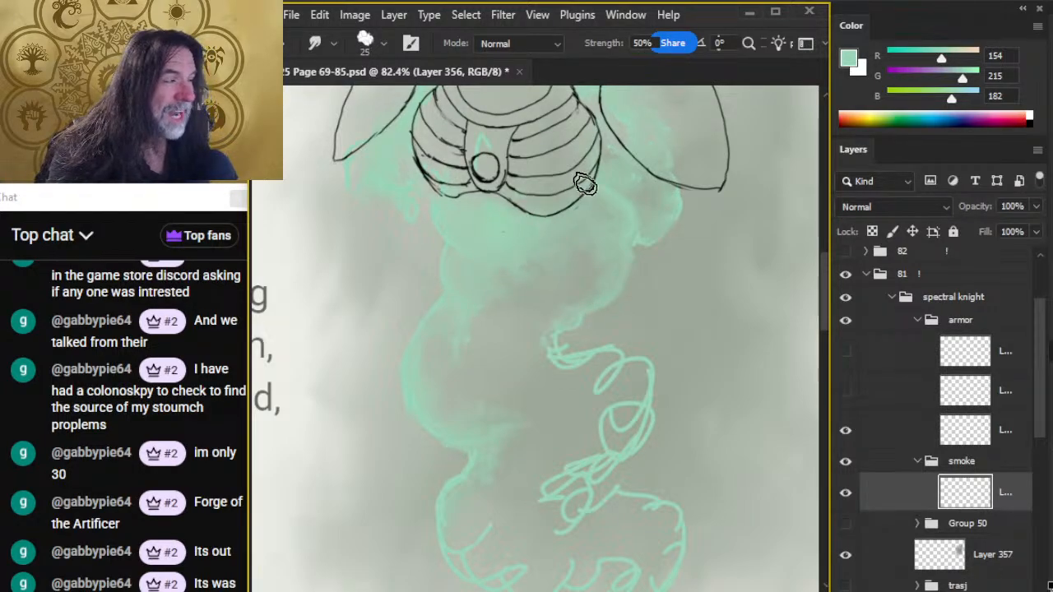
key([)
key([)
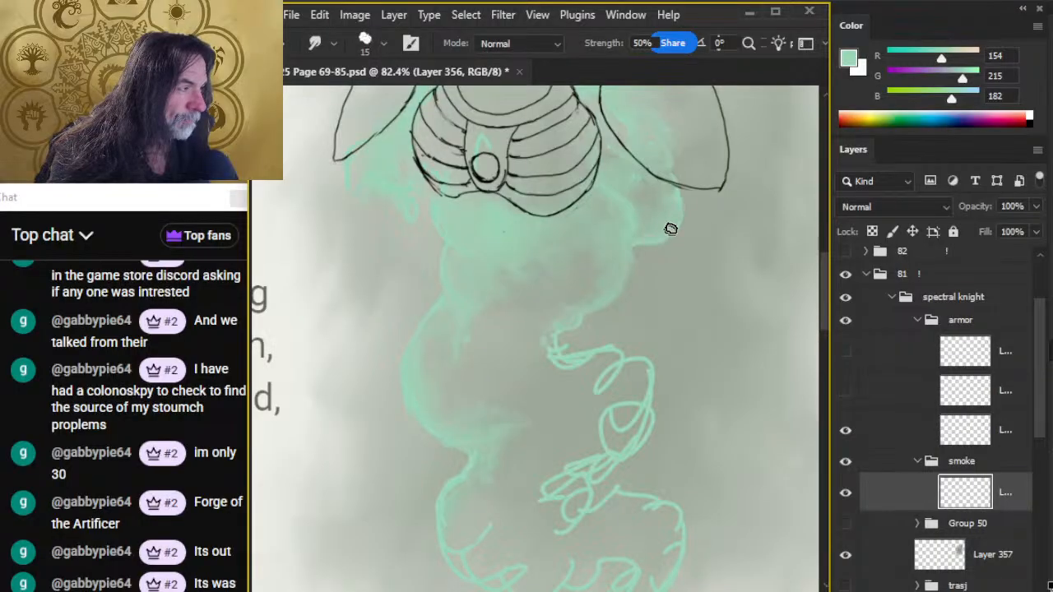
- Paint small green strokes along the smoke's left fold below the rib cage and smudge them in at size 15
key(b)
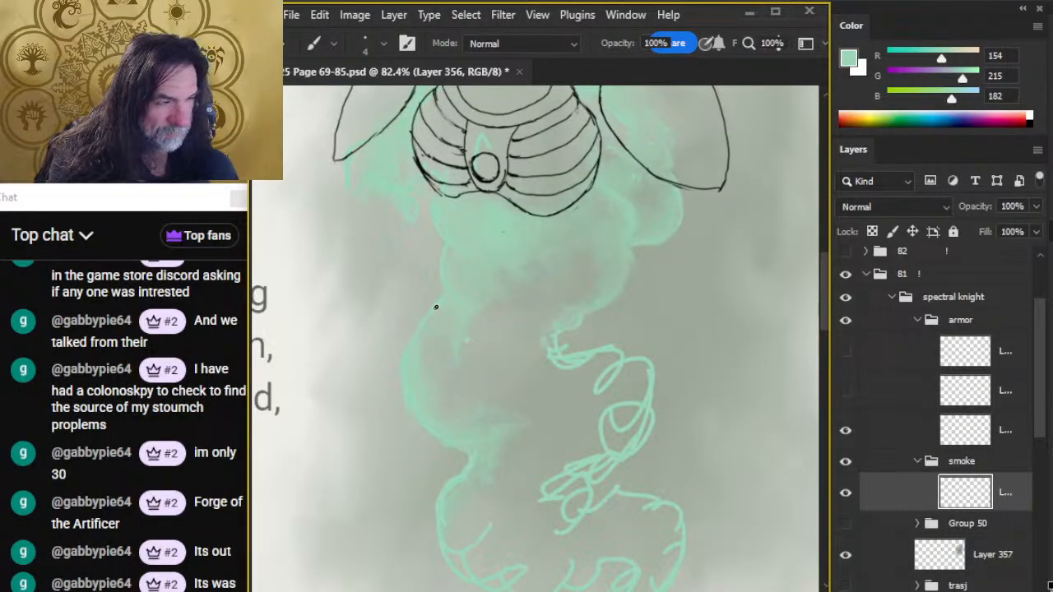
key(r)
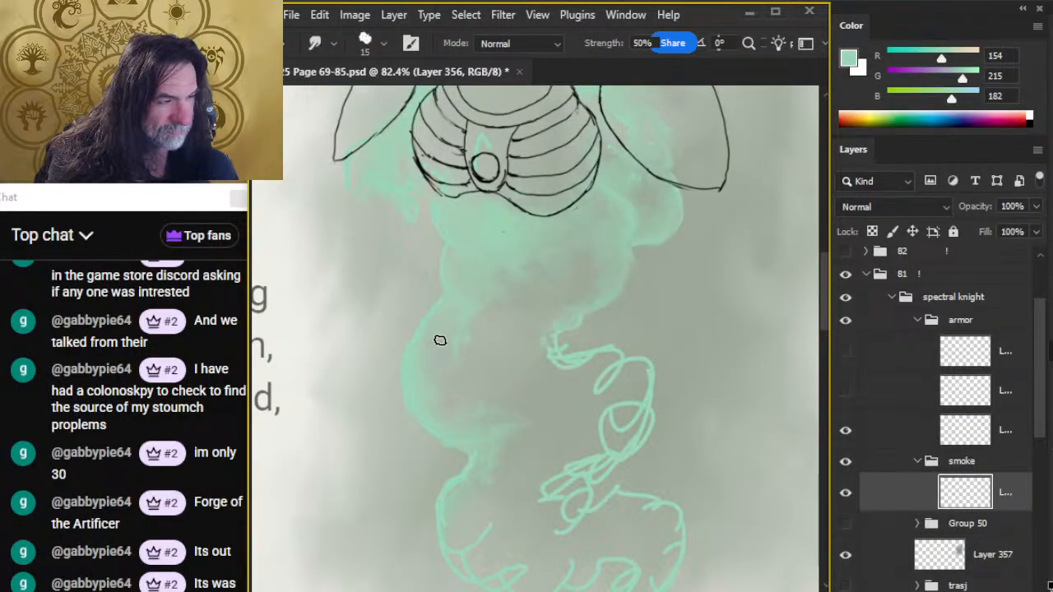
key(b)
drag(467, 311, 487, 349)
key(r)
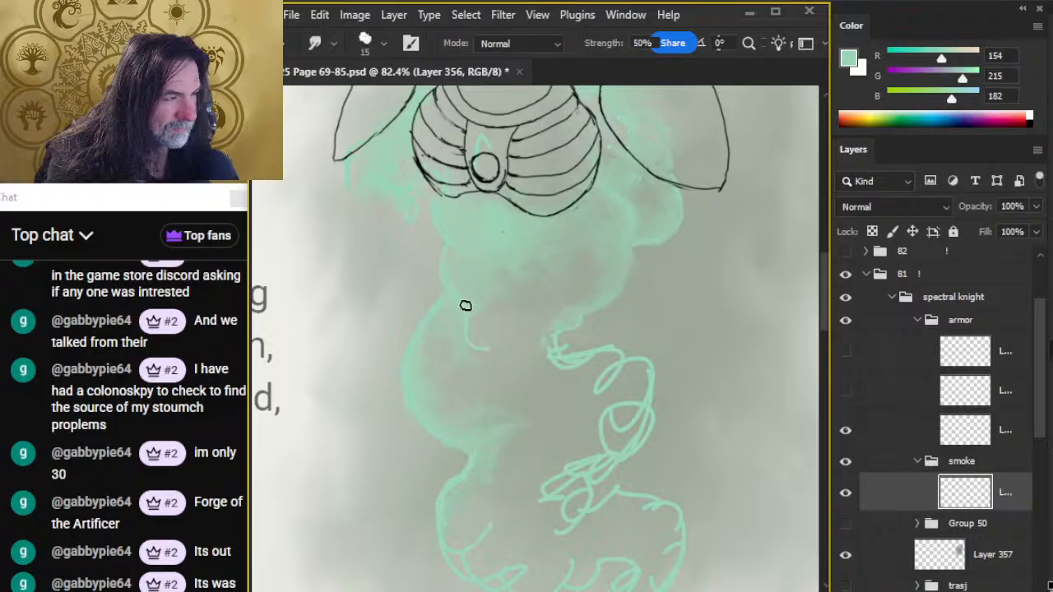
key(b)
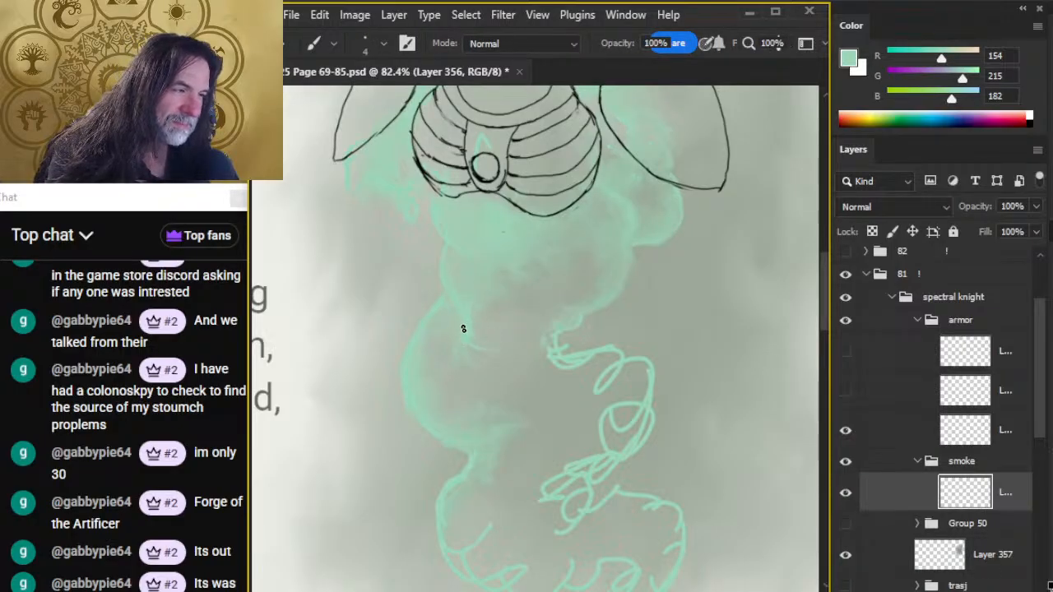
key(r)
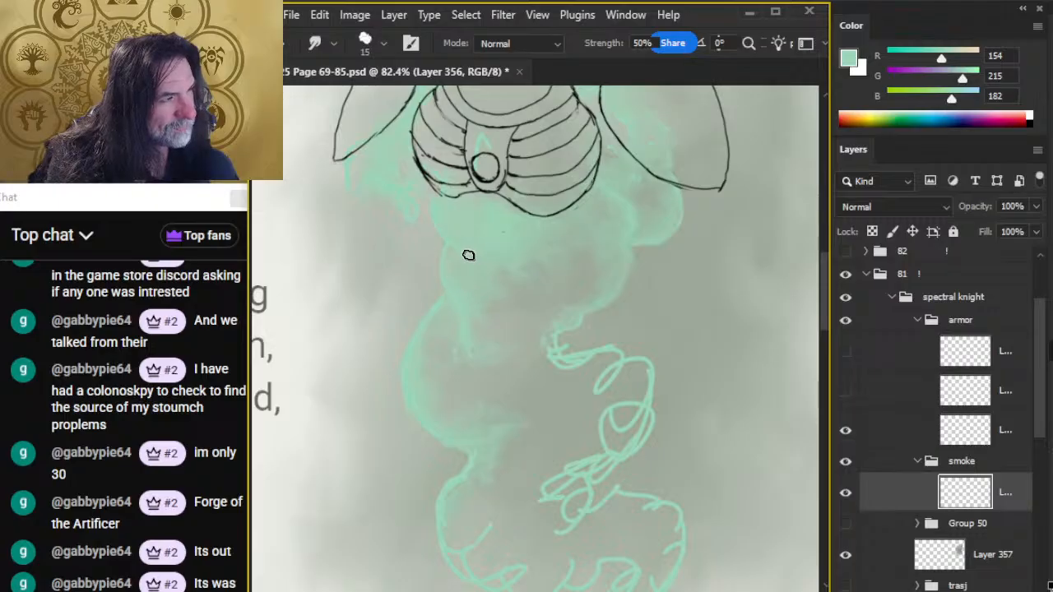
key(b)
key(r)
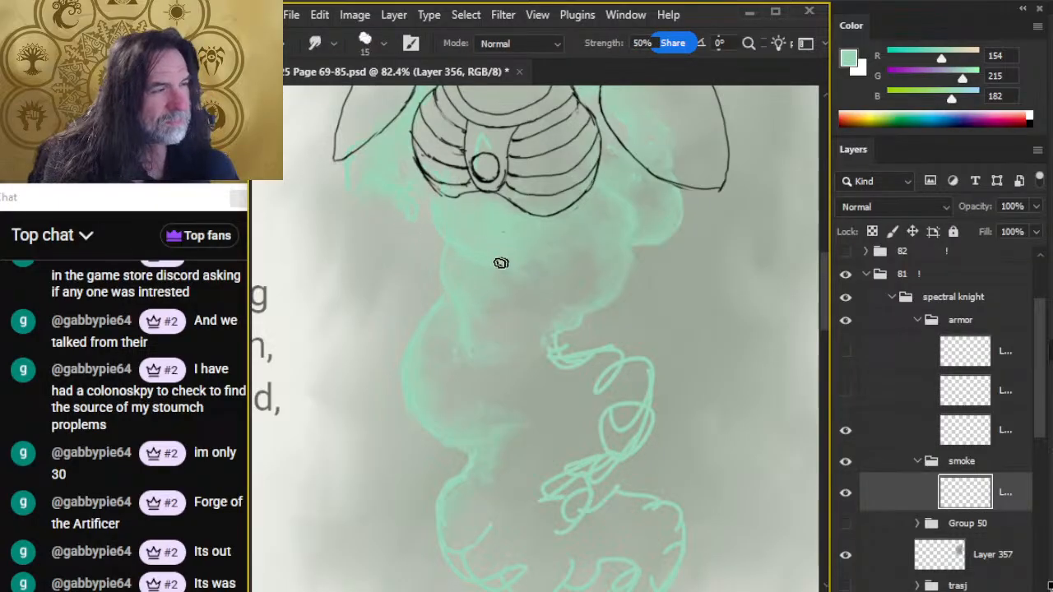
- Add green wisps beside the rib cage near both shoulder plates and smudge them into the surrounding smoke
drag(501, 262, 566, 345)
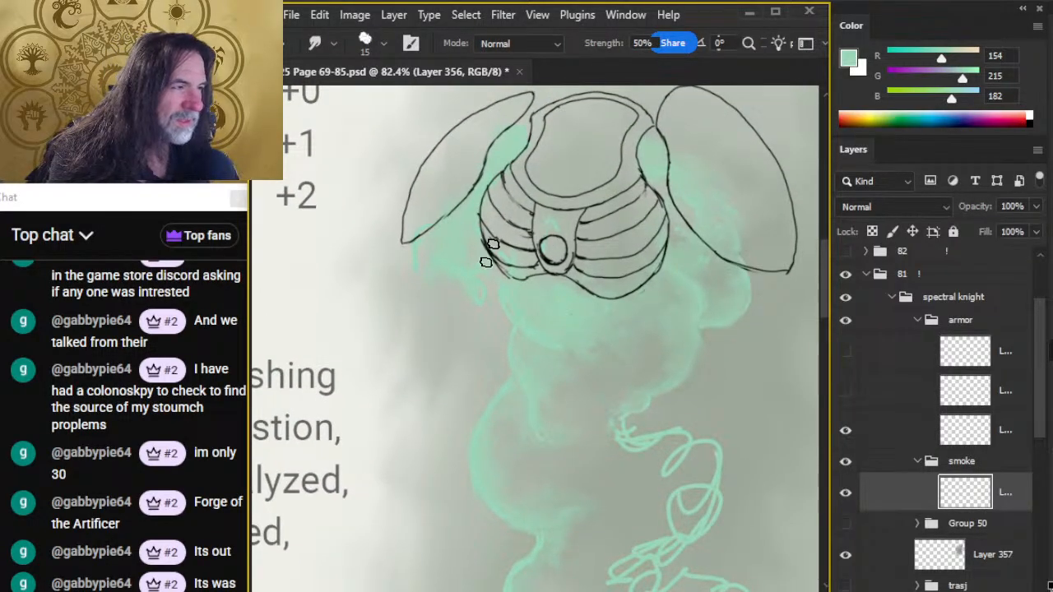
key(b)
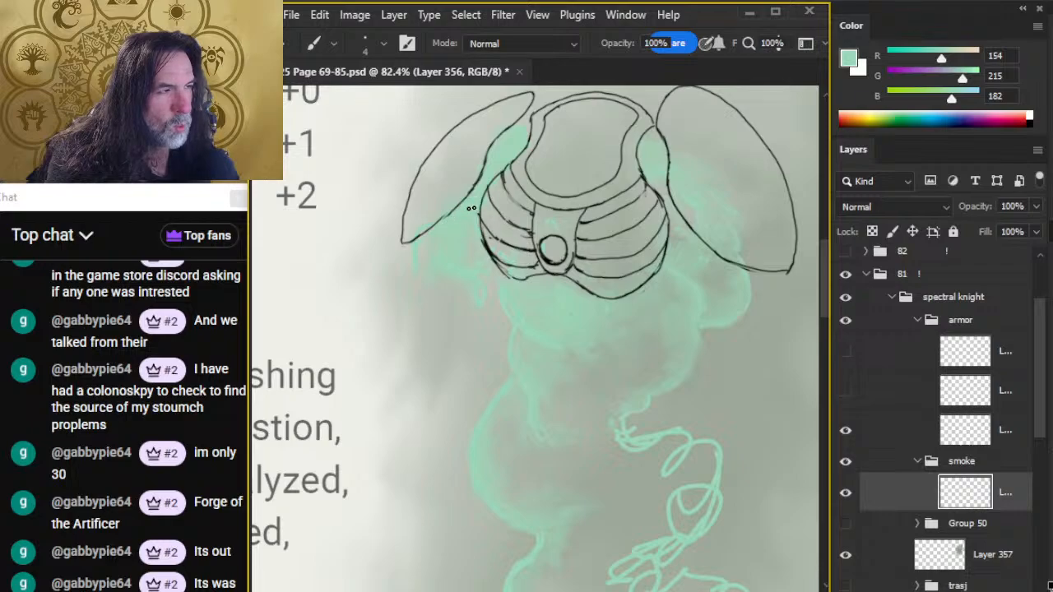
key(r)
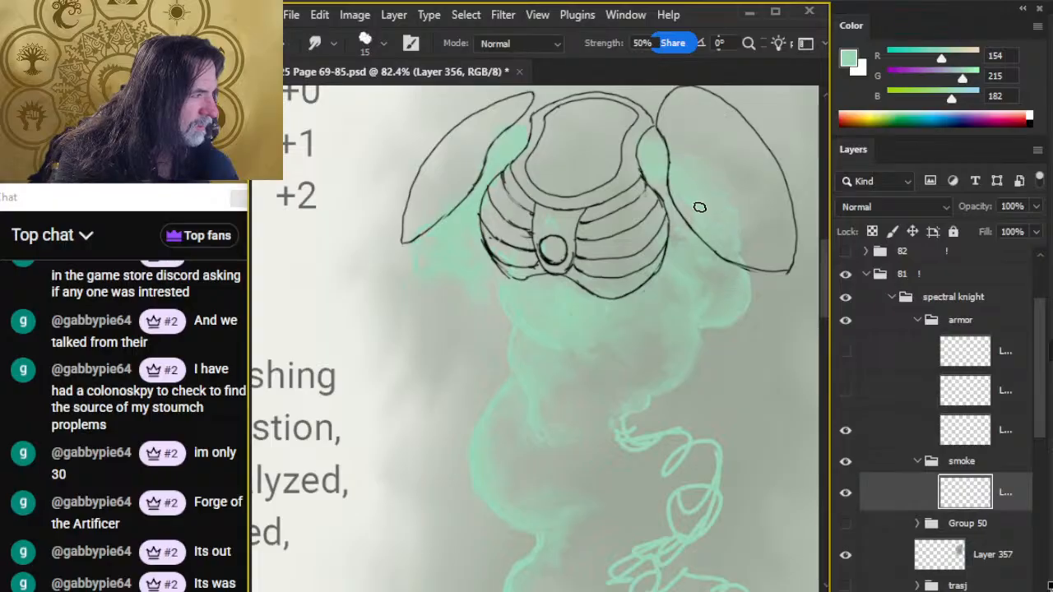
key(b)
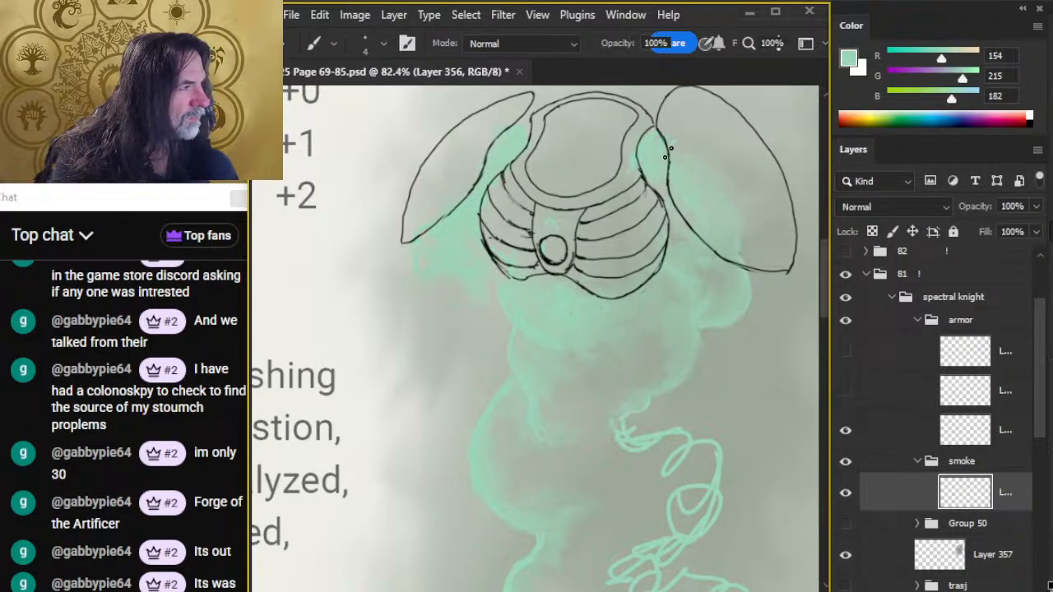
key(r)
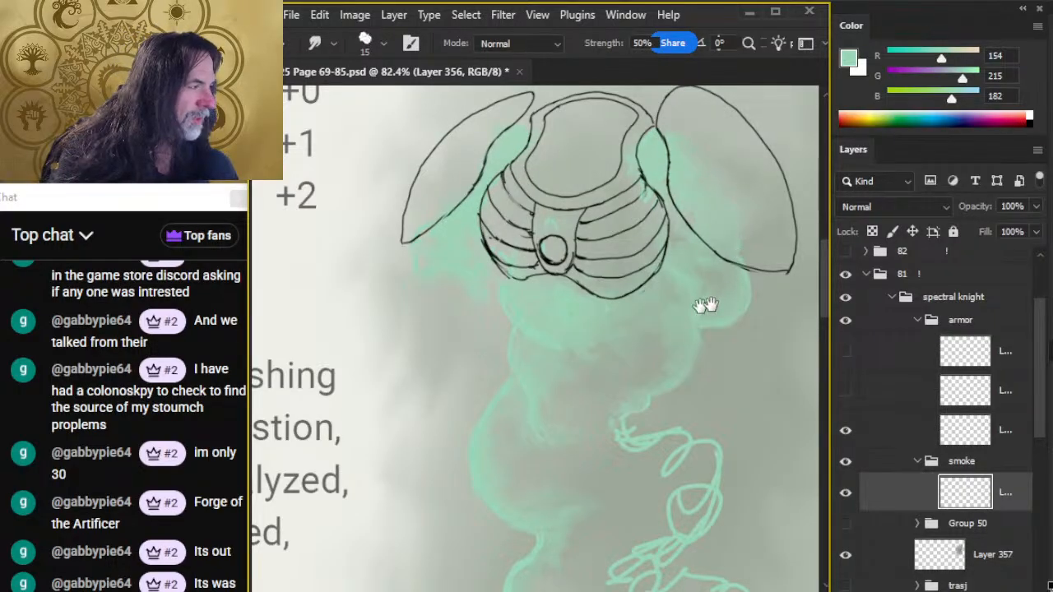
- Raise the opacity of the background shading on Layer 357 to 96%
drag(705, 305, 587, 348)
click(906, 553)
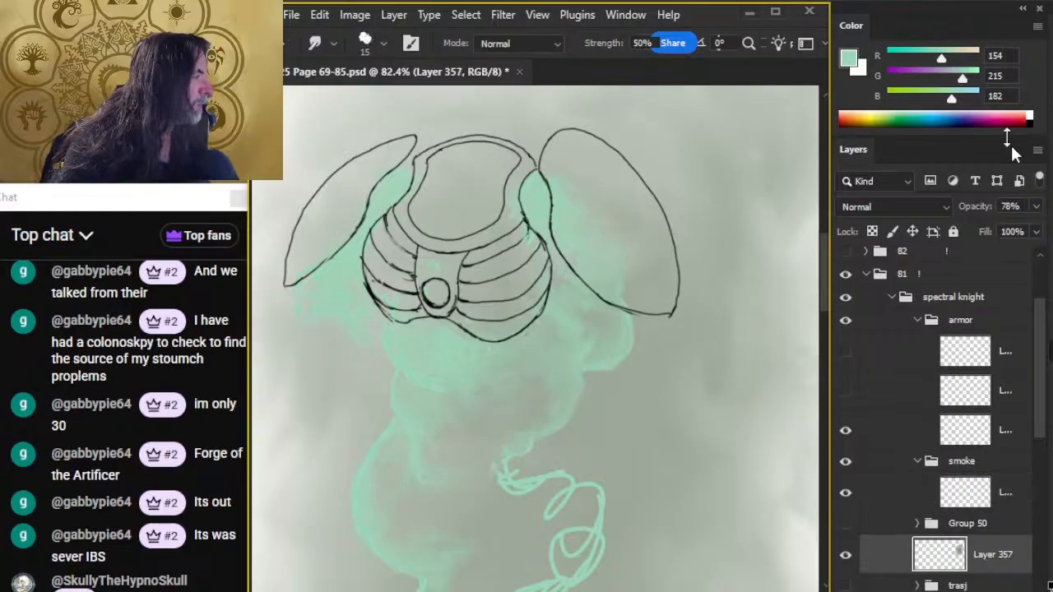
click(1036, 208)
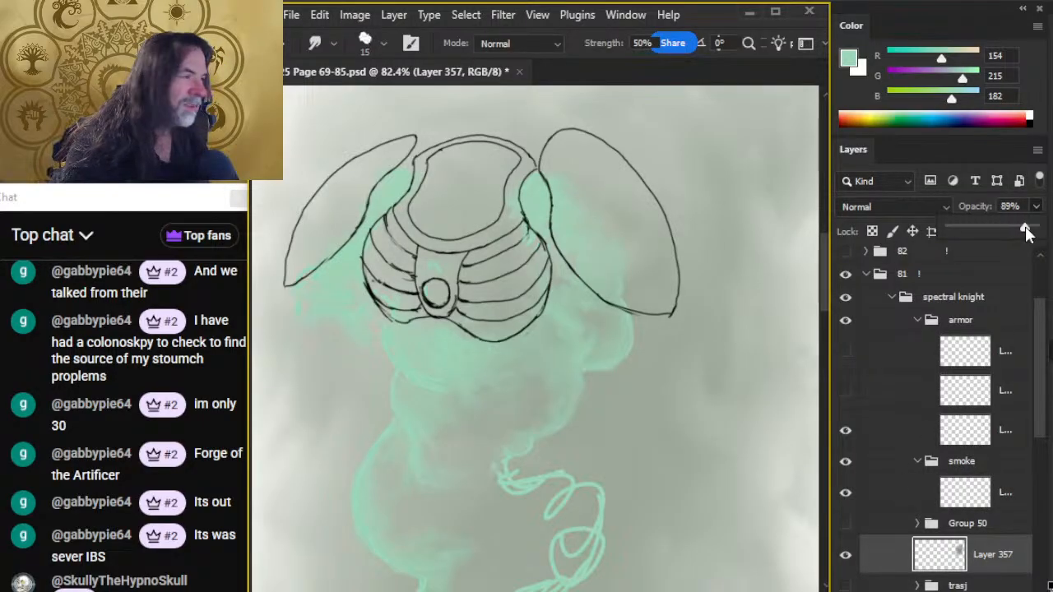
mouse_move(1034, 233)
mouse_down()
mouse_move(1015, 249)
mouse_move(1031, 233)
mouse_up()
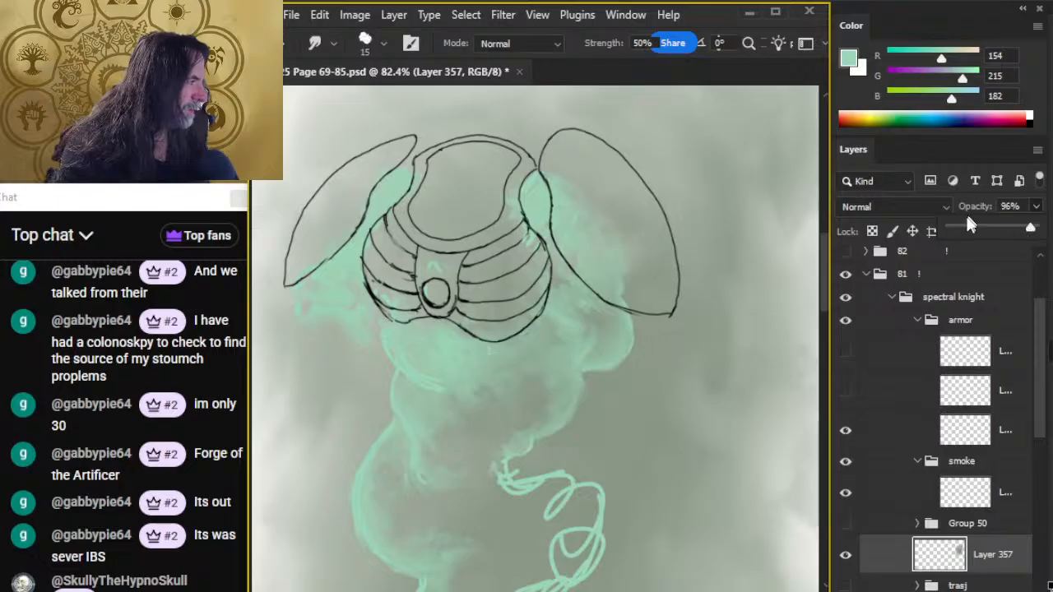
click(868, 568)
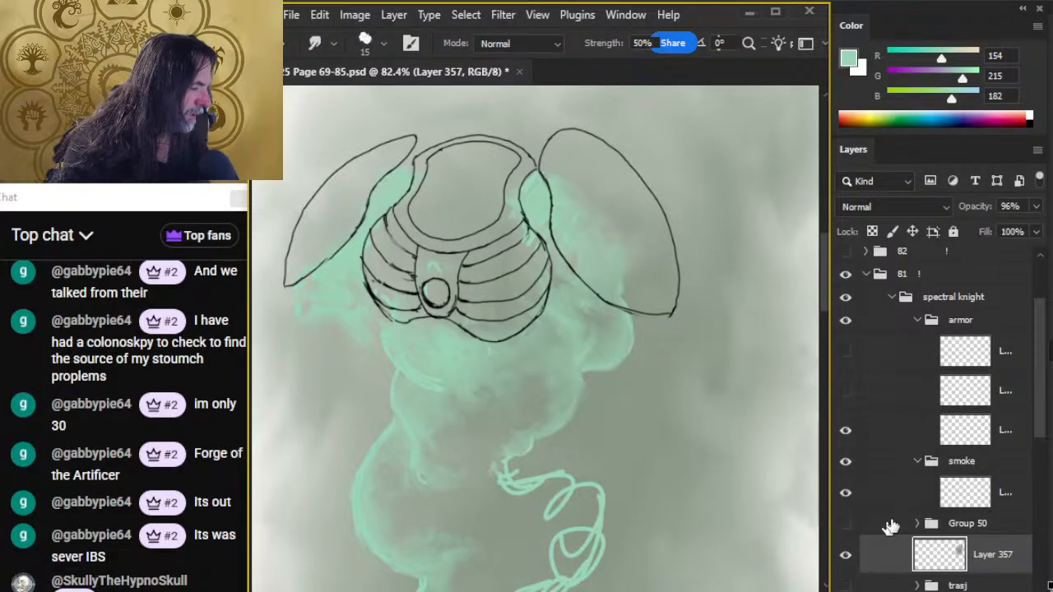
- Reselect the smoke layer, check it by toggling its visibility, and smudge the smoke body and the start of the right curl
click(898, 492)
click(846, 492)
click(846, 492)
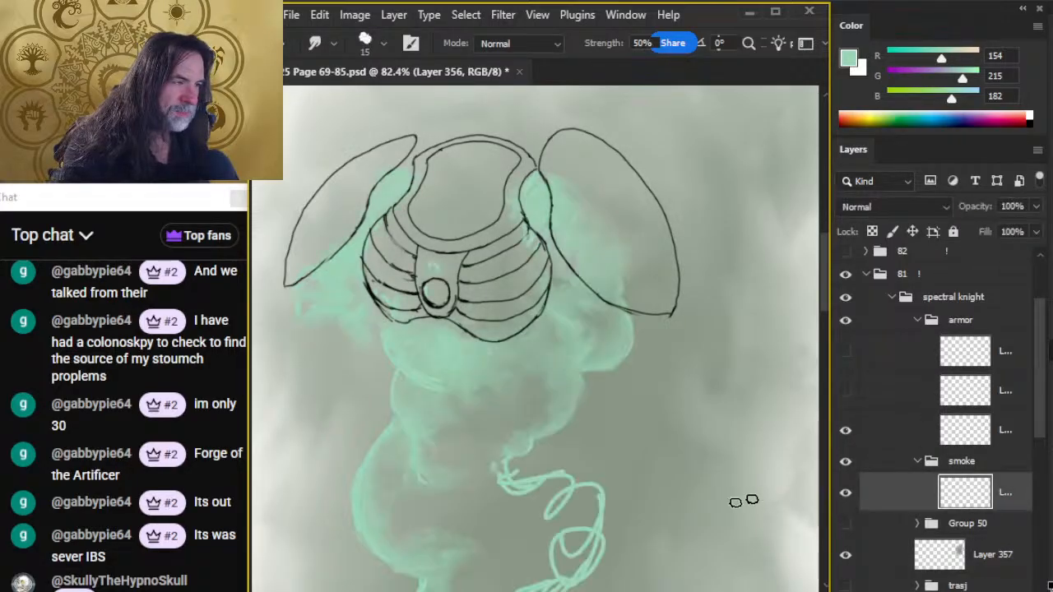
drag(549, 453, 598, 362)
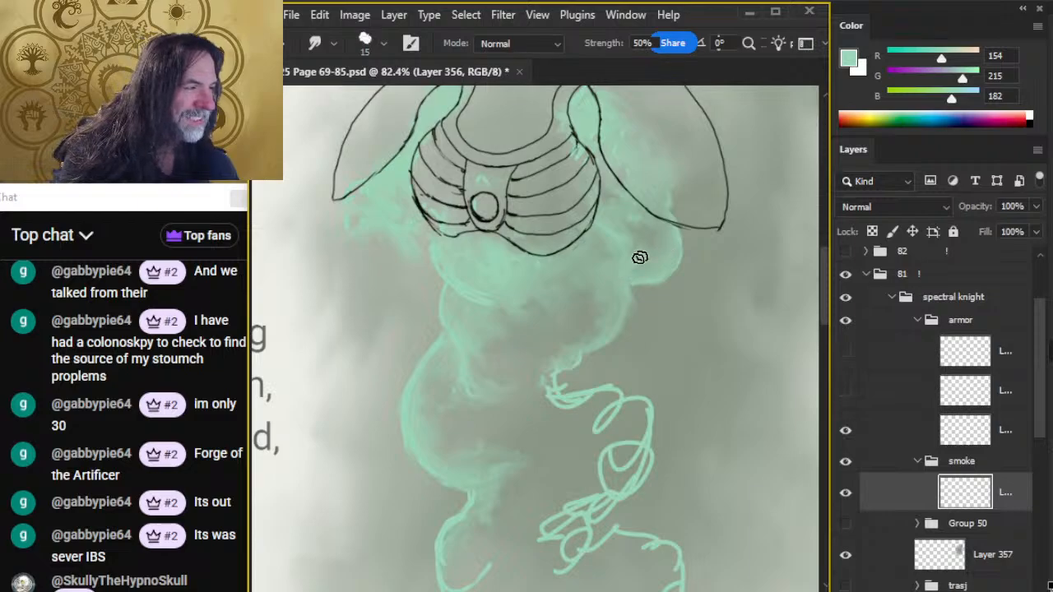
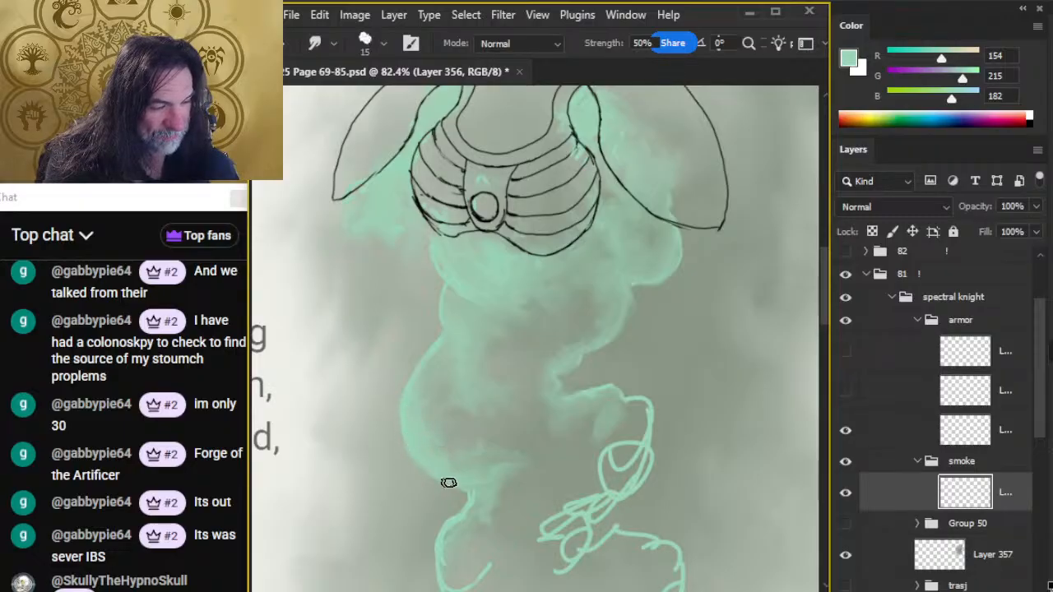
- Erase part of the smoke's left bulge and reshape its edge with thin green strokes smudged inward
key(e)
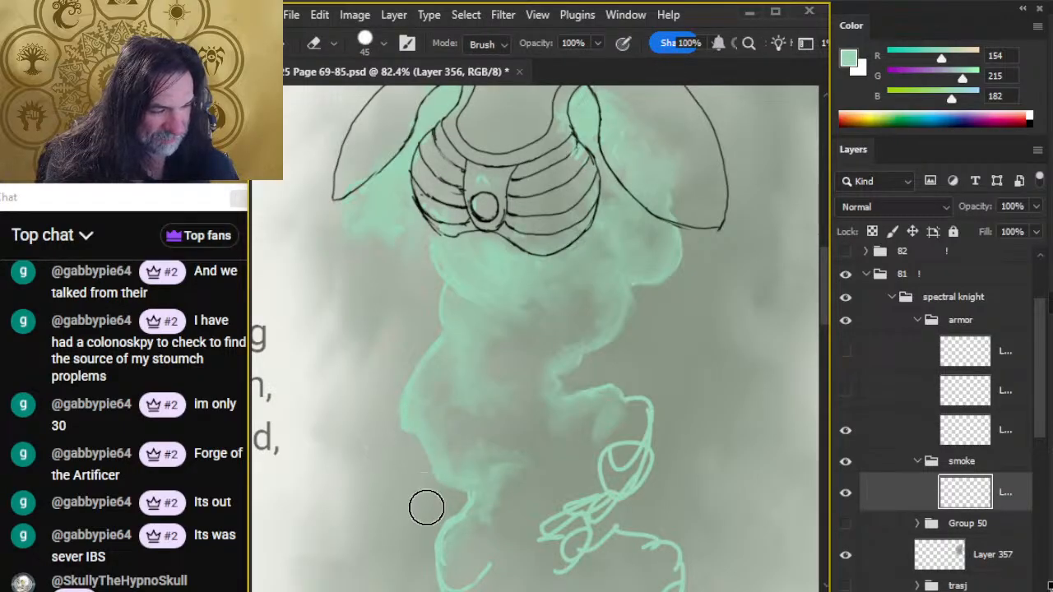
key(r)
key(b)
key(r)
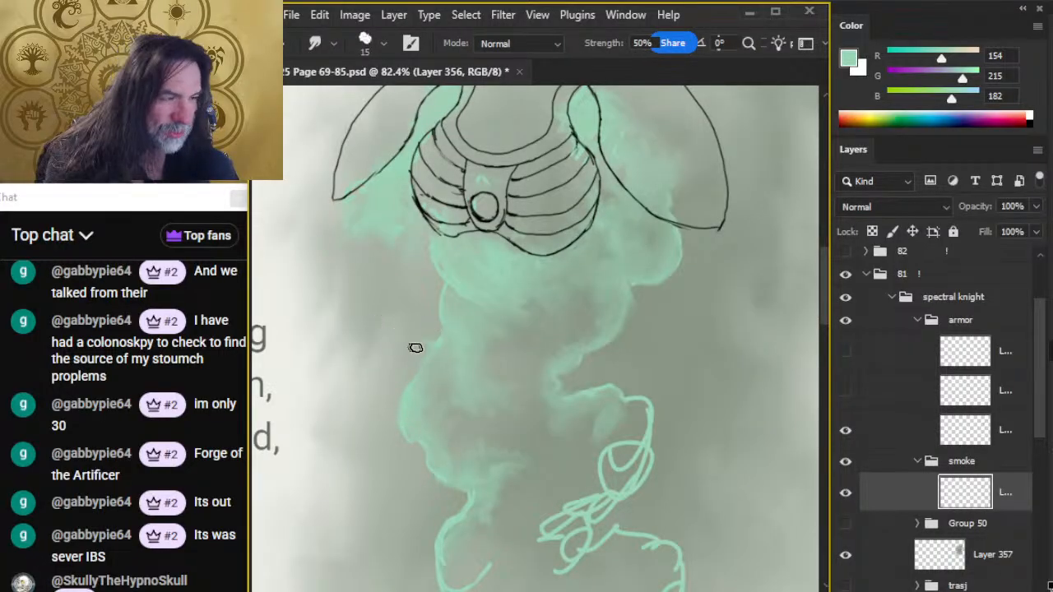
key(b)
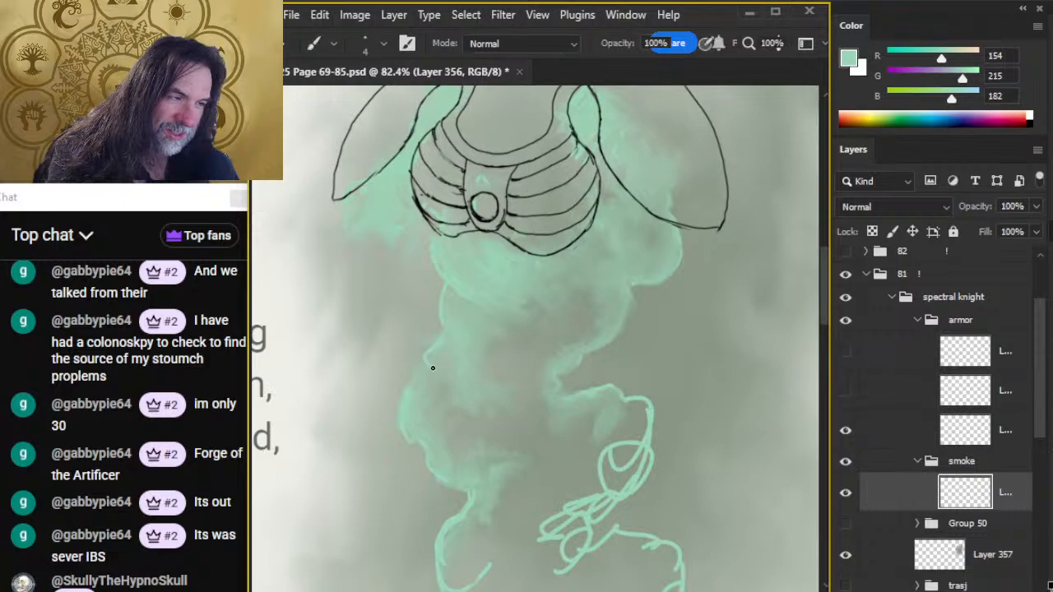
key(r)
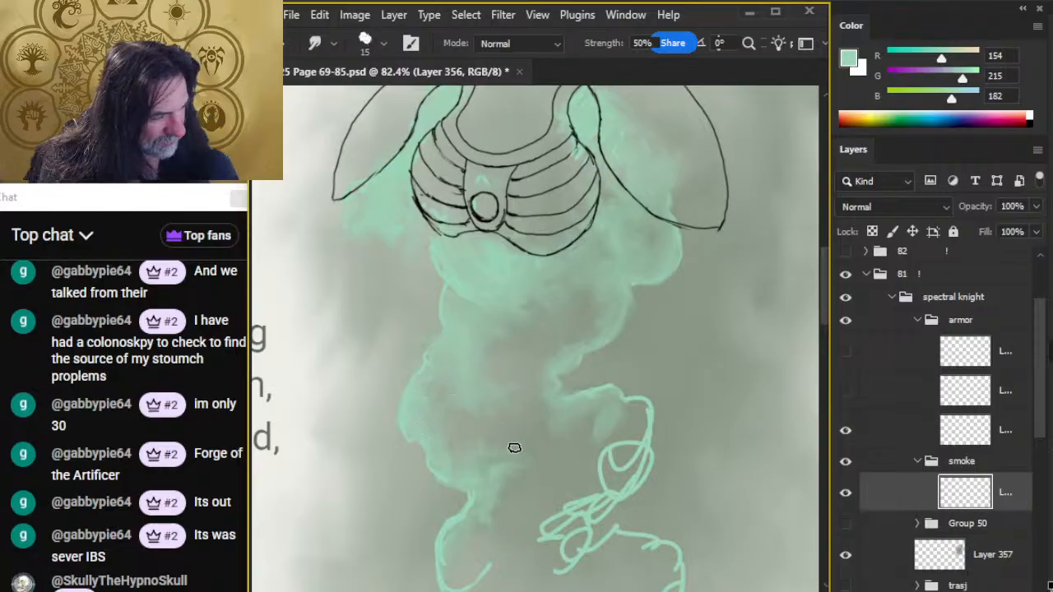
- Blend the middle of the smoke with the Smudge tool at size 35 and work the right-hand loops into a soft lobe
scroll(606, 482, down, 2)
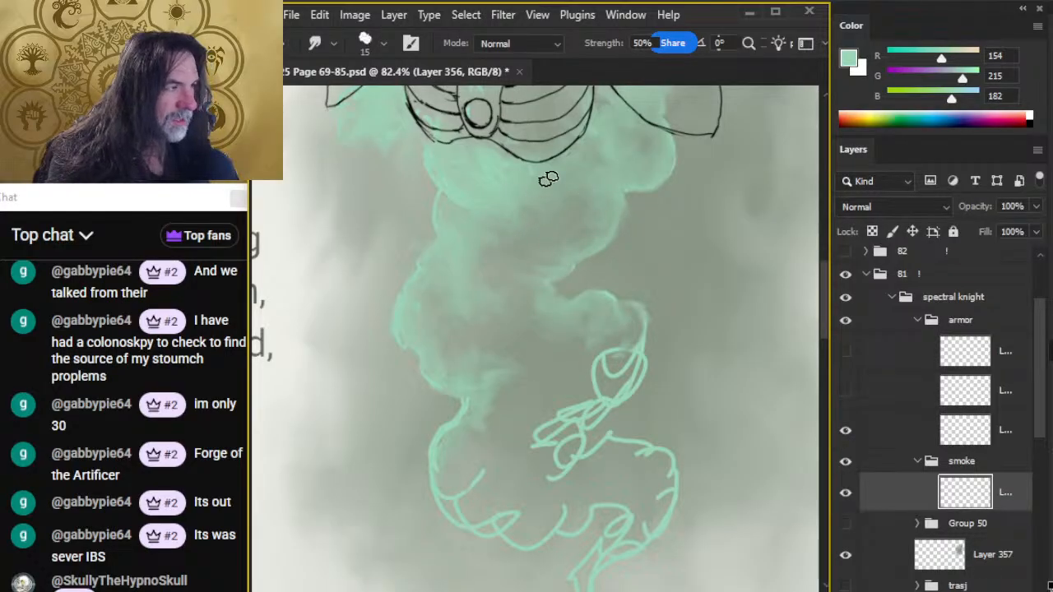
key(bracketright)
key(bracketright)
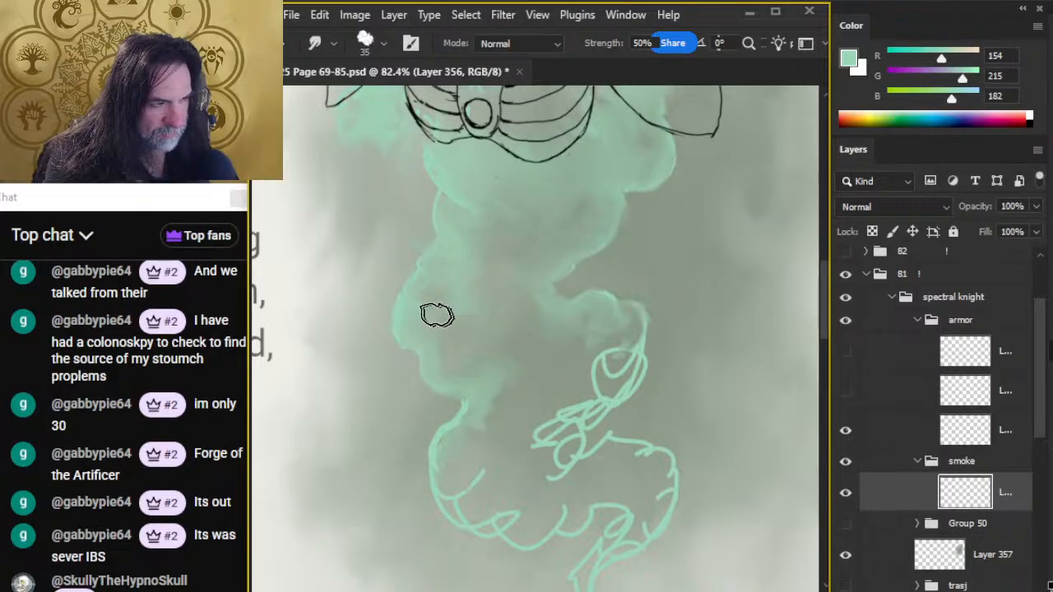
key(b)
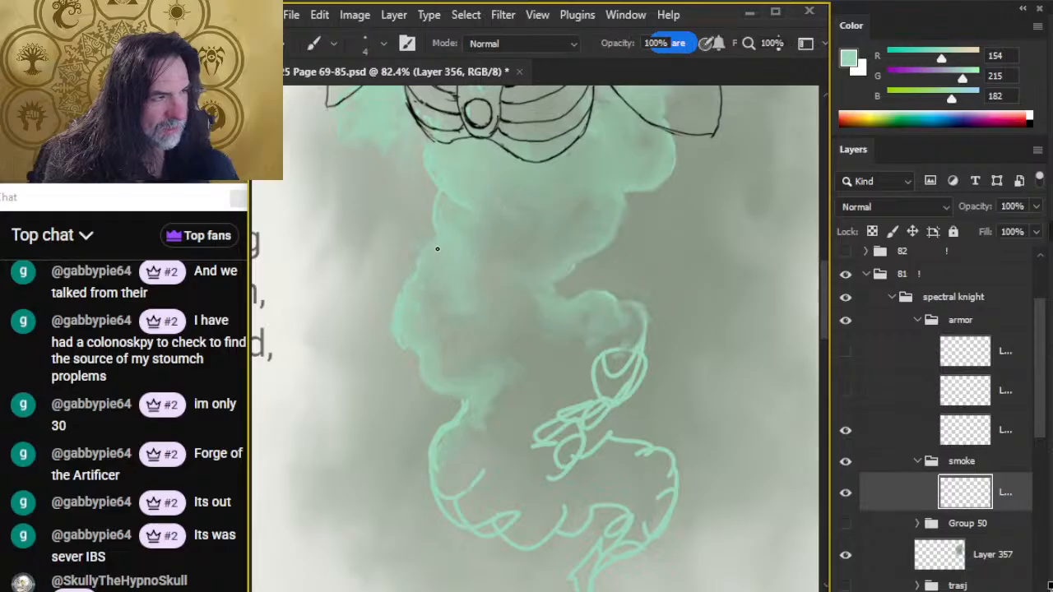
key(r)
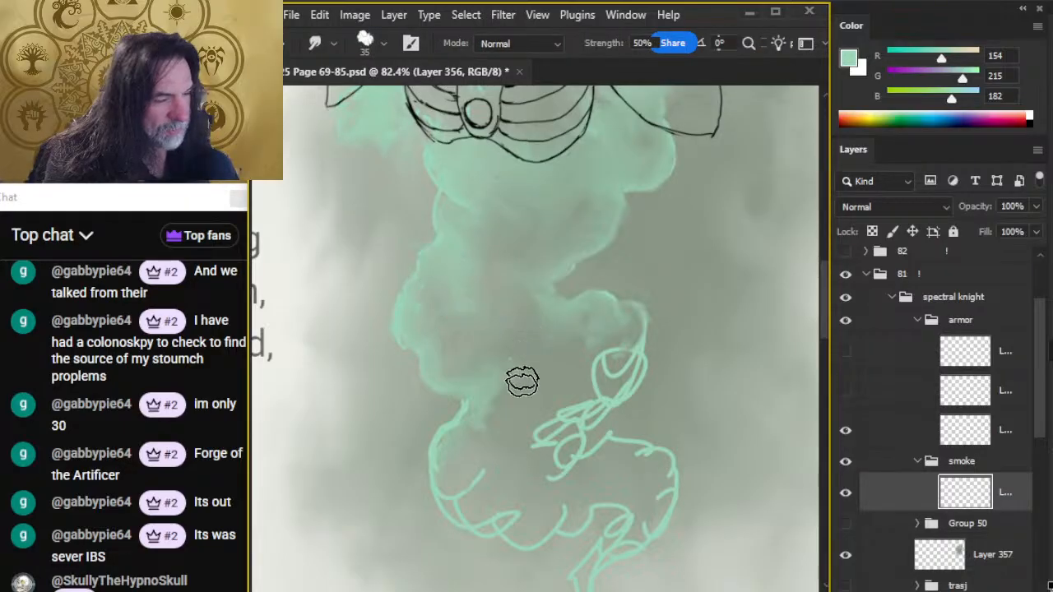
mouse_move(613, 378)
mouse_down()
mouse_move(604, 353)
mouse_move(619, 342)
mouse_move(593, 329)
mouse_move(618, 343)
mouse_move(633, 326)
mouse_move(575, 383)
mouse_move(625, 355)
mouse_move(630, 370)
mouse_move(588, 391)
mouse_move(576, 384)
mouse_move(610, 395)
mouse_move(626, 377)
mouse_move(626, 349)
mouse_move(624, 372)
mouse_move(561, 386)
mouse_move(593, 404)
mouse_move(559, 419)
mouse_move(535, 452)
mouse_move(573, 406)
mouse_move(579, 415)
mouse_move(545, 406)
mouse_move(566, 423)
mouse_move(519, 444)
mouse_move(478, 440)
mouse_move(473, 421)
mouse_move(485, 412)
mouse_move(472, 423)
mouse_move(482, 396)
mouse_up()
key(bracketleft)
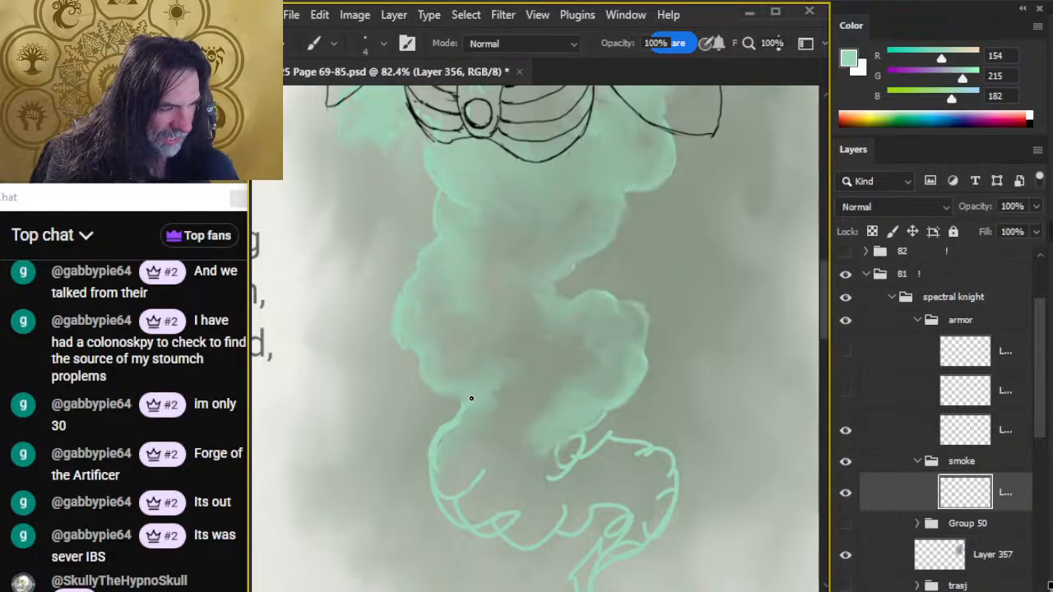
- Redraw the left edge at the smoke's lower fold with a thin green brush and smudge it at size 30
key(b)
key(r)
mouse_move(463, 397)
mouse_down()
mouse_move(431, 368)
mouse_move(467, 366)
mouse_move(455, 396)
mouse_move(479, 398)
mouse_move(477, 408)
mouse_move(487, 396)
mouse_move(462, 395)
mouse_move(483, 390)
mouse_move(465, 382)
mouse_move(476, 374)
mouse_move(453, 367)
mouse_move(449, 380)
mouse_move(499, 369)
mouse_move(463, 372)
mouse_move(484, 365)
mouse_move(436, 353)
mouse_up()
key(b)
key(r)
key(b)
key(r)
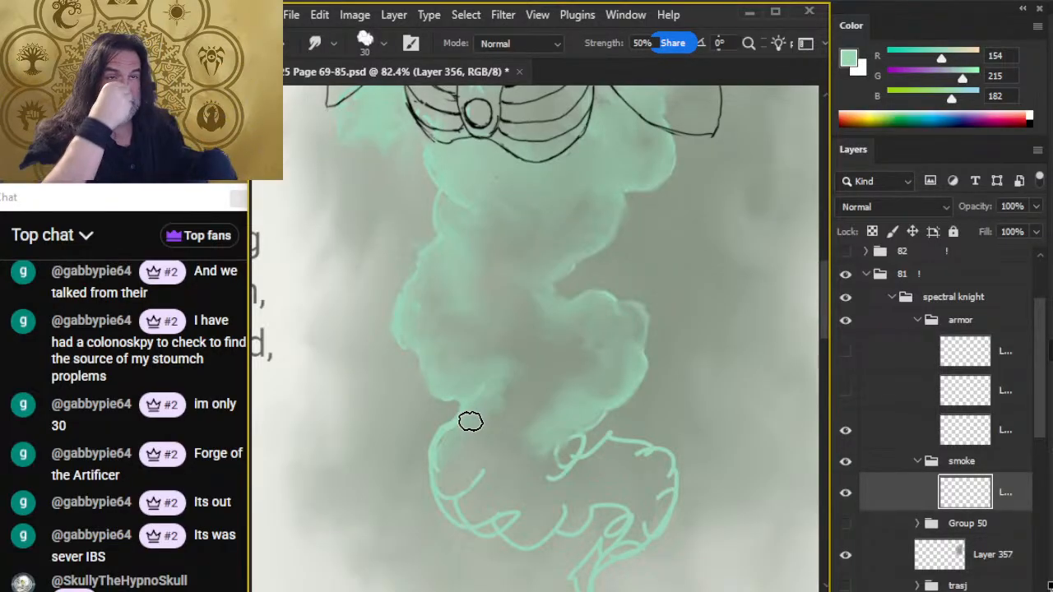
- Smudge the green guide strokes of the smoke's lower-left bend into a soft lobe at size 30
mouse_move(613, 473)
mouse_down()
mouse_move(644, 416)
mouse_move(636, 421)
mouse_up()
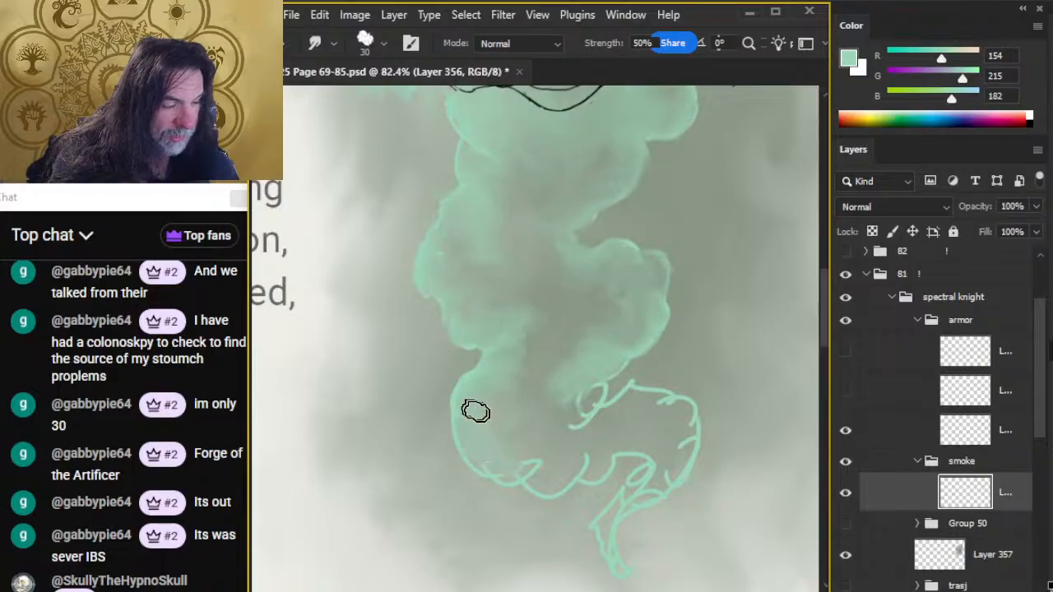
mouse_move(468, 447)
mouse_down()
mouse_move(483, 427)
mouse_move(531, 462)
mouse_move(577, 429)
mouse_move(592, 396)
mouse_move(586, 380)
mouse_move(590, 395)
mouse_move(574, 400)
mouse_move(587, 345)
mouse_move(600, 397)
mouse_move(579, 392)
mouse_move(572, 413)
mouse_move(586, 370)
mouse_move(623, 348)
mouse_move(617, 336)
mouse_move(582, 398)
mouse_up()
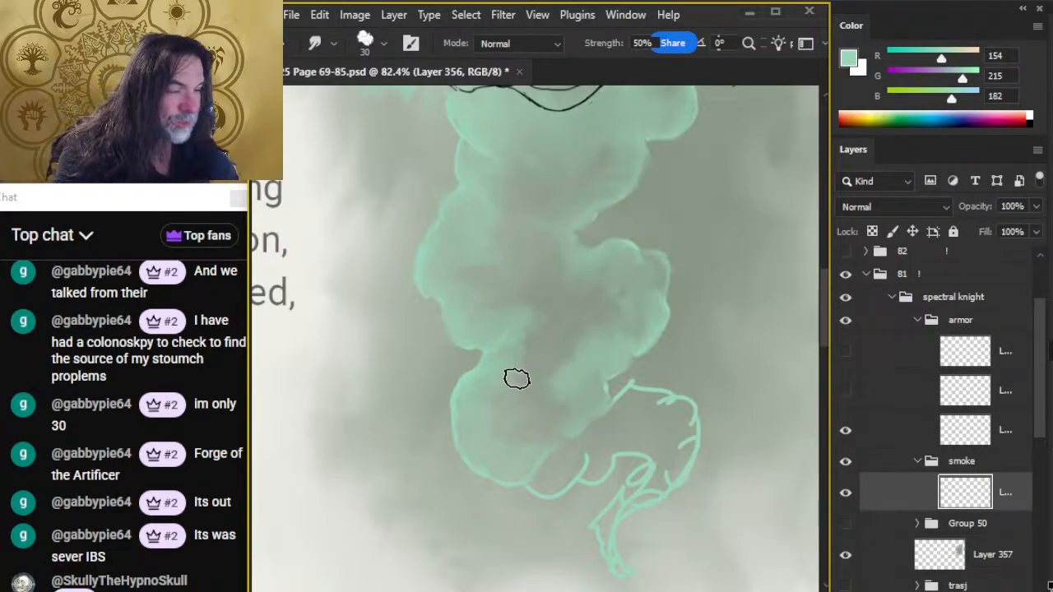
- Touch up the notch above the smoke's lower-left lobe and the right lobe's edge with thin green strokes smudged at size 30
key(b)
key(r)
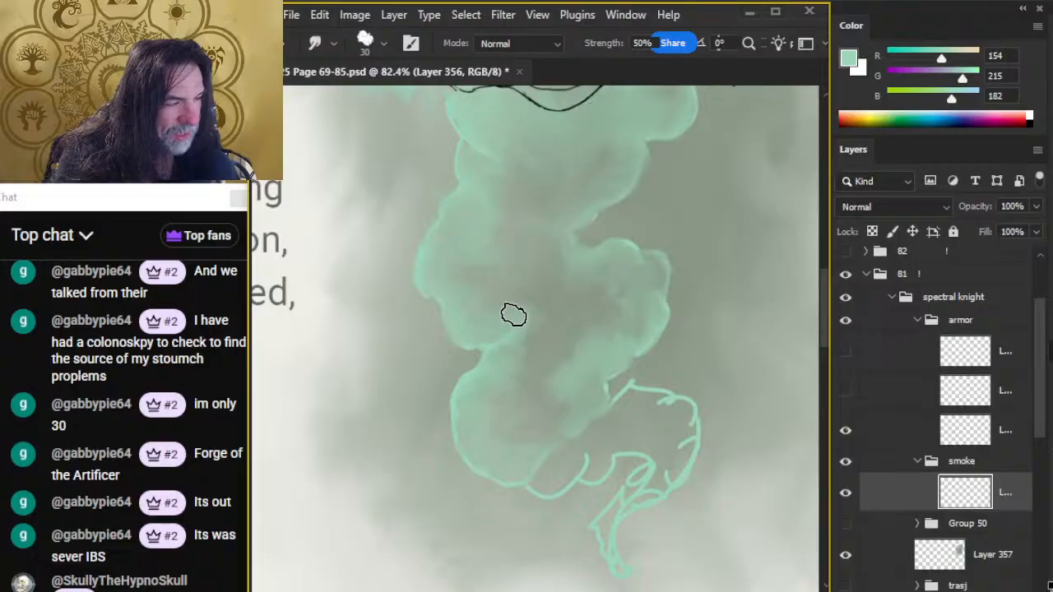
key(b)
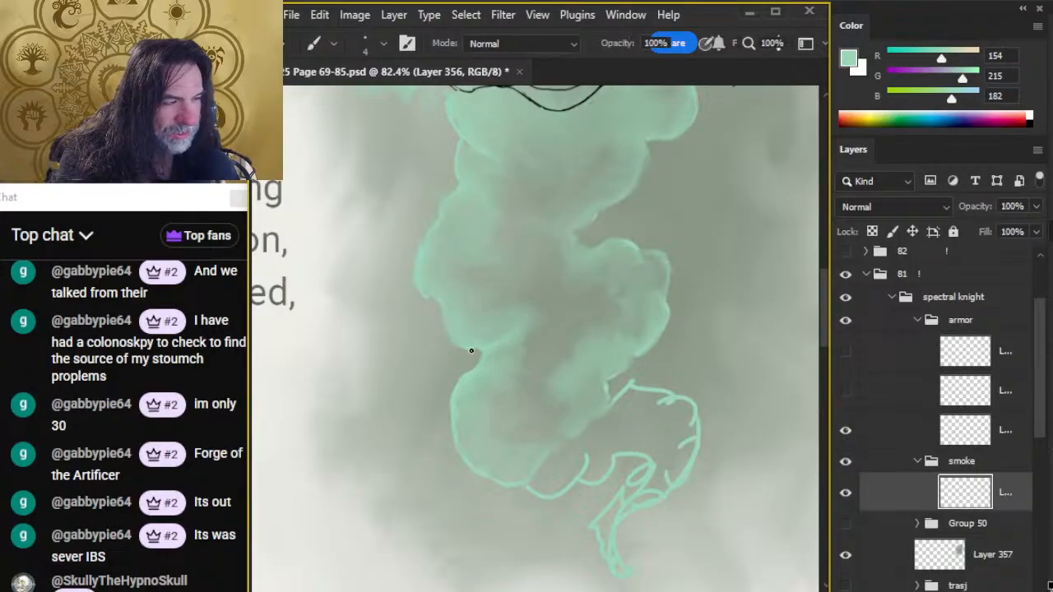
key(r)
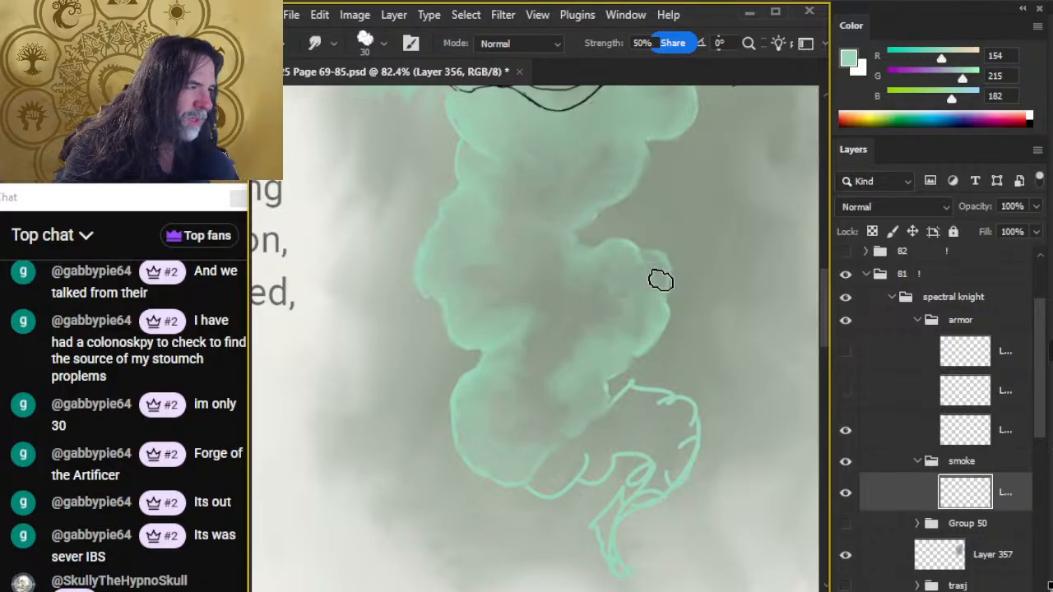
key(b)
key(r)
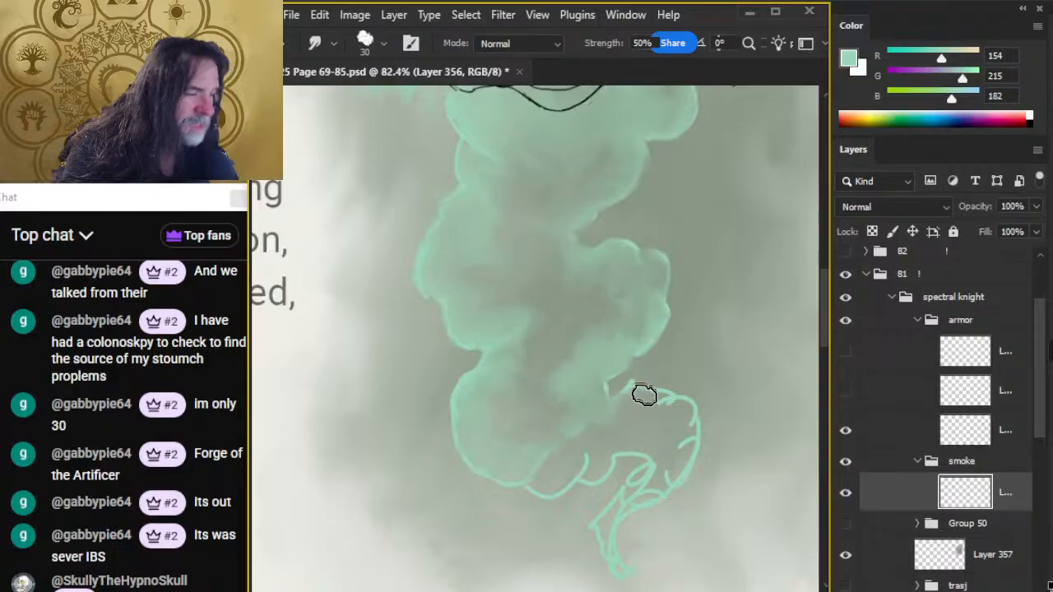
- Redraw the underside of the smoke's right lobe above the guide loops and soften it with the Smudge tool at size 20
key(b)
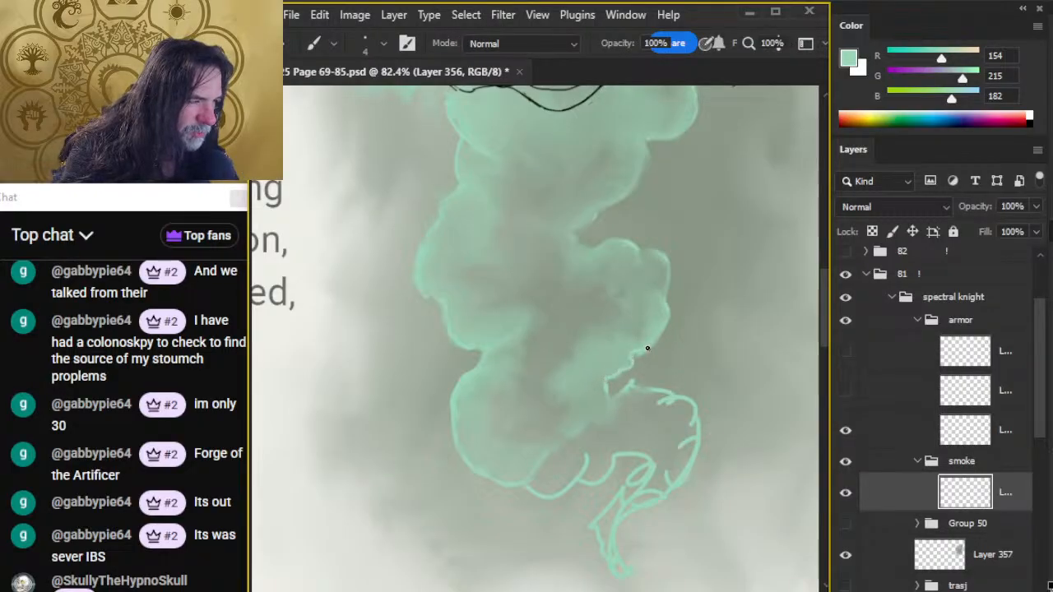
key(r)
key(bracketleft)
key(bracketleft)
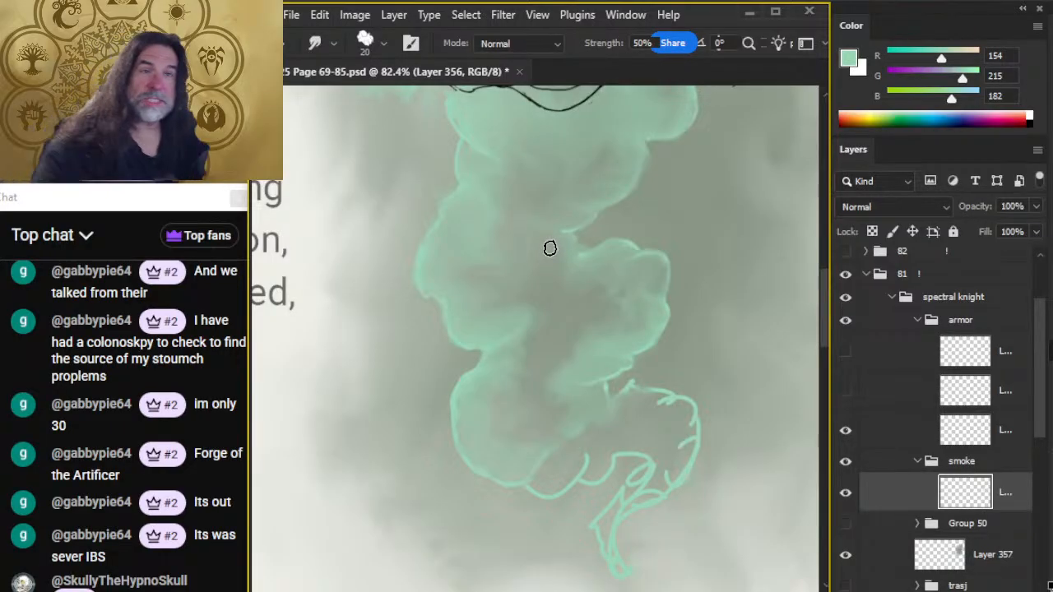
- Define the right-hand notch between the smoke's upper fold and right lobe with a thin green stroke smudged inward at size 20
drag(536, 325, 569, 415)
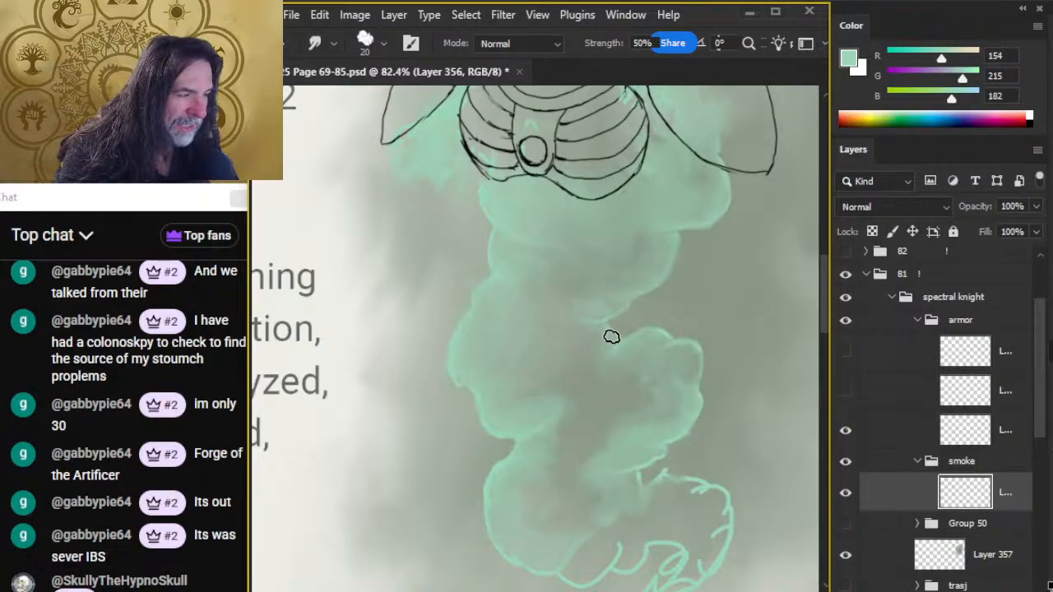
key(b)
key(r)
mouse_move(614, 339)
mouse_down()
mouse_move(599, 336)
mouse_move(599, 349)
mouse_up()
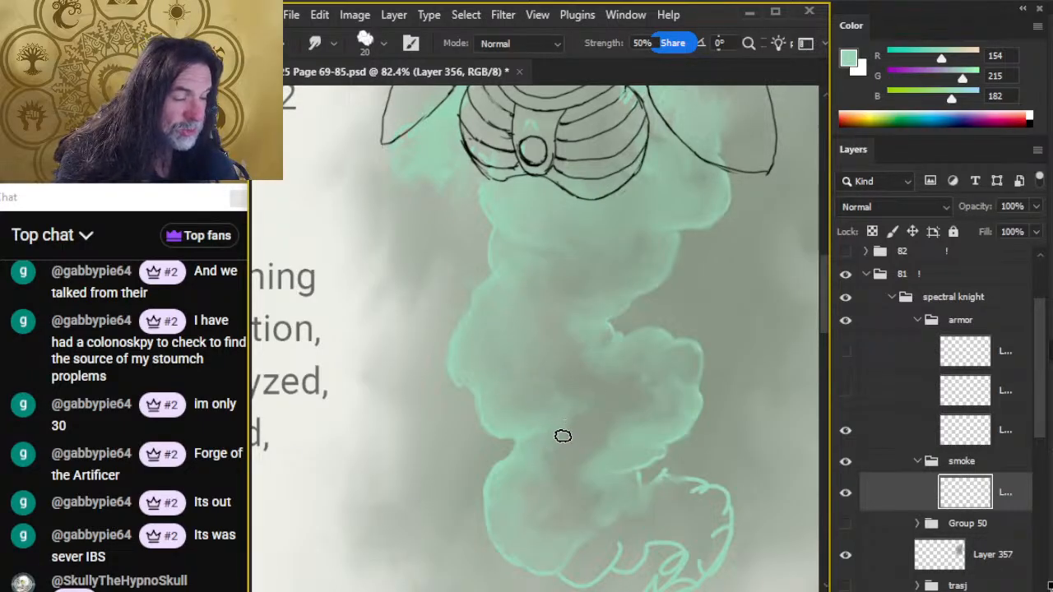
- Add a green crease at the left notch above the lower lobe and blend it into the smoke's lower middle
key(b)
key(r)
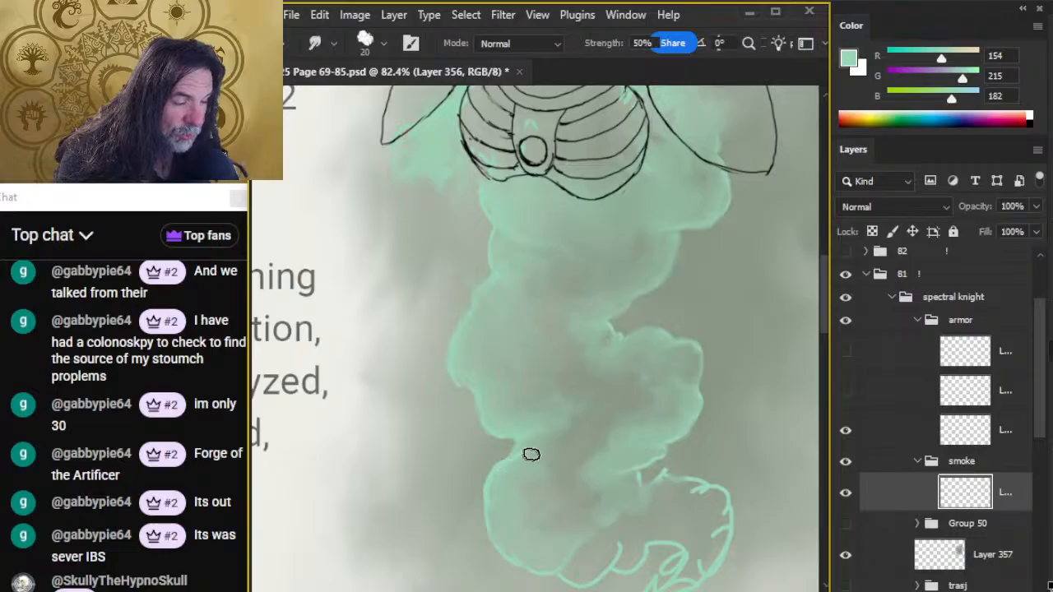
mouse_move(532, 453)
mouse_down()
mouse_move(554, 441)
mouse_move(530, 452)
mouse_up()
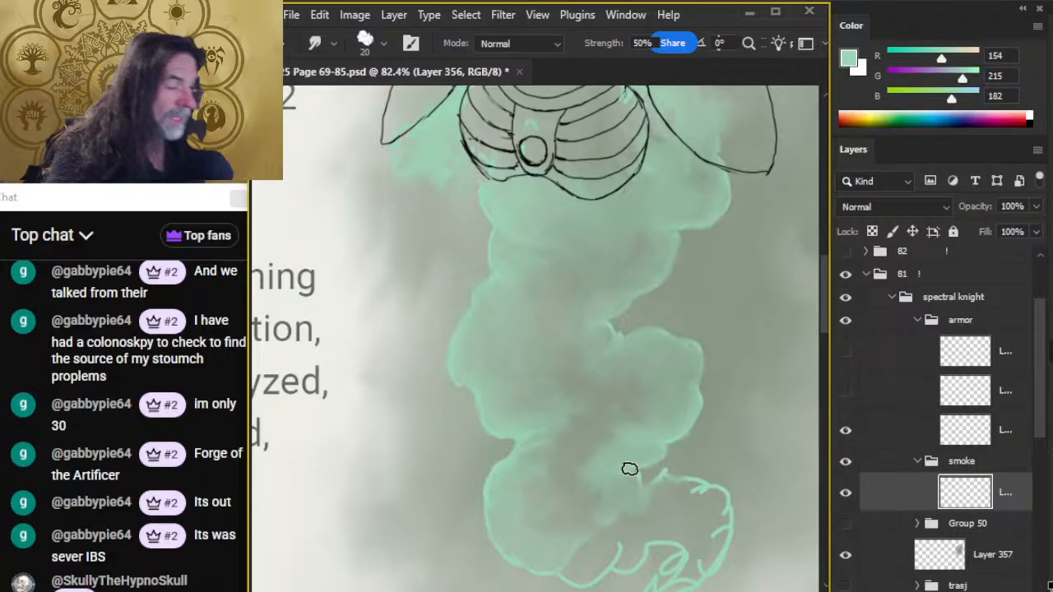
- Rework the smoke's upper-left fold and right lobe edge, and smudge the top guide strokes of the lower-right bend at size 20
drag(593, 482, 637, 407)
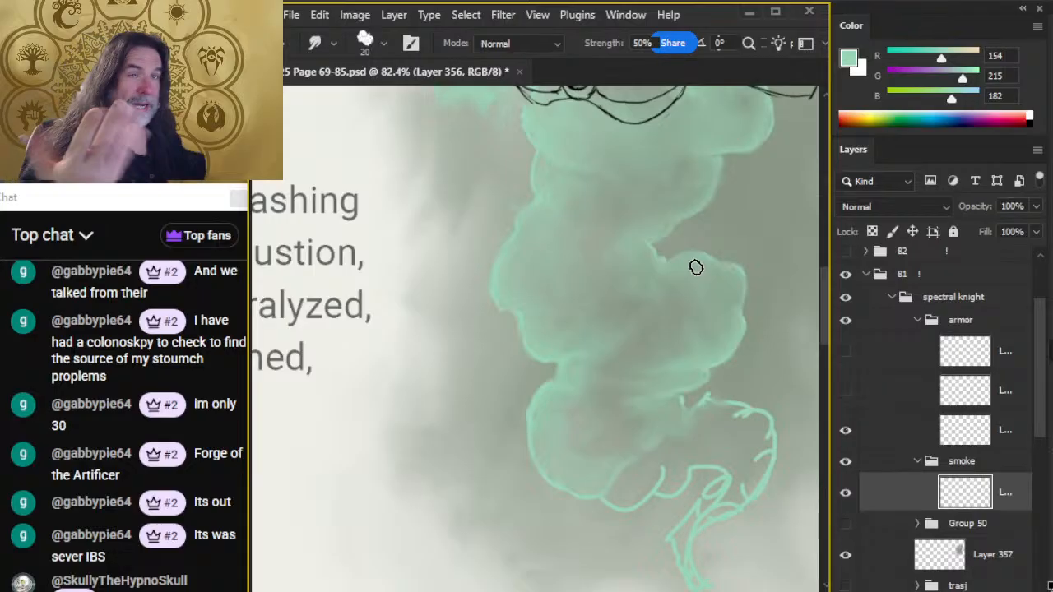
key(b)
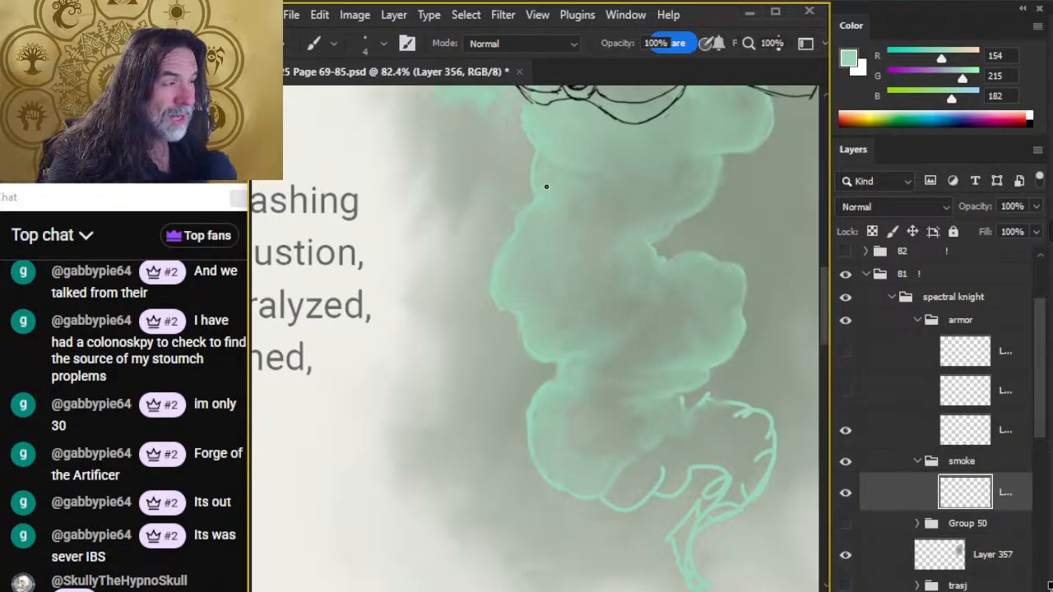
key(r)
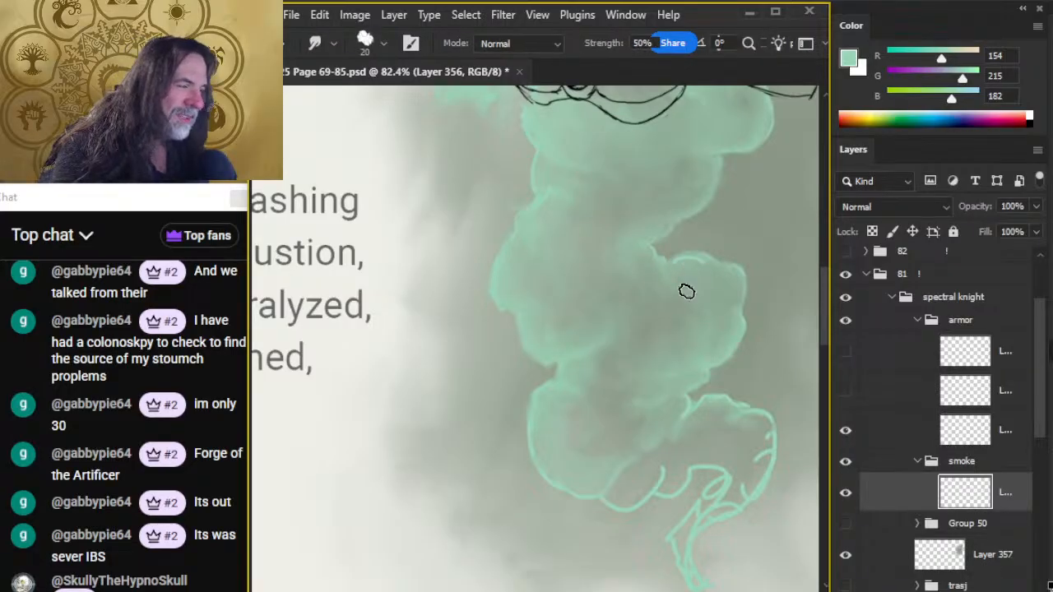
key(b)
key(r)
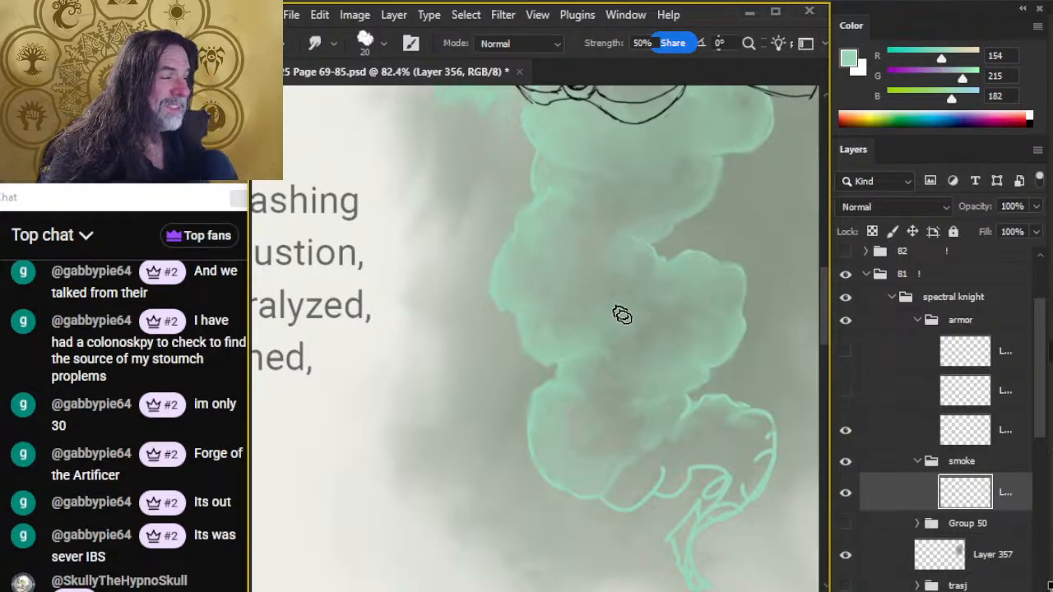
- Smudge the guide strokes along the smoke's bottom edge and lower-right bend into soft lobes, adding a thin green edge stroke
drag(647, 494, 619, 395)
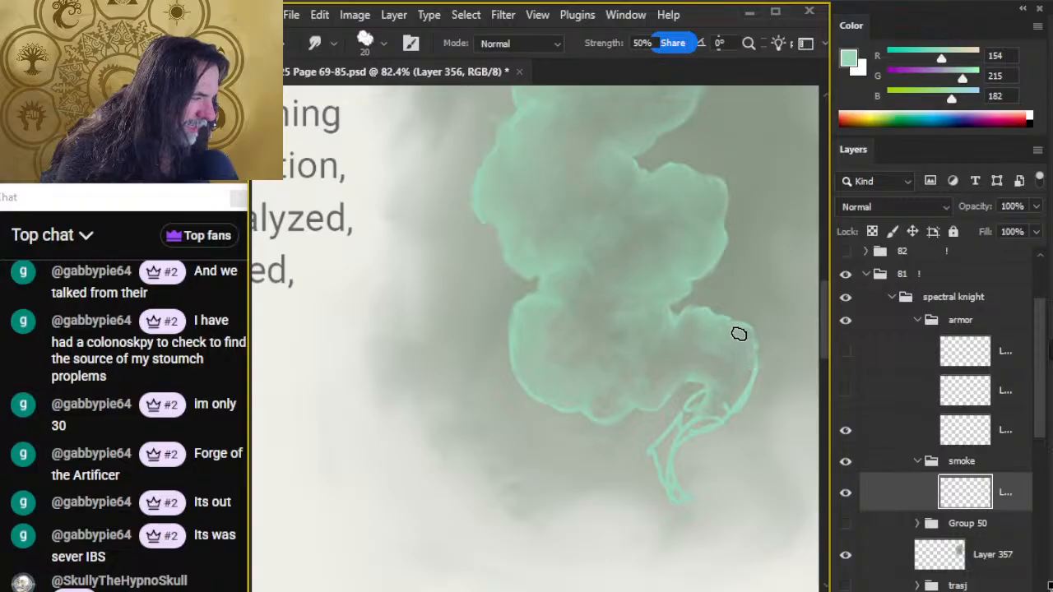
key(b)
key(r)
drag(739, 353, 759, 332)
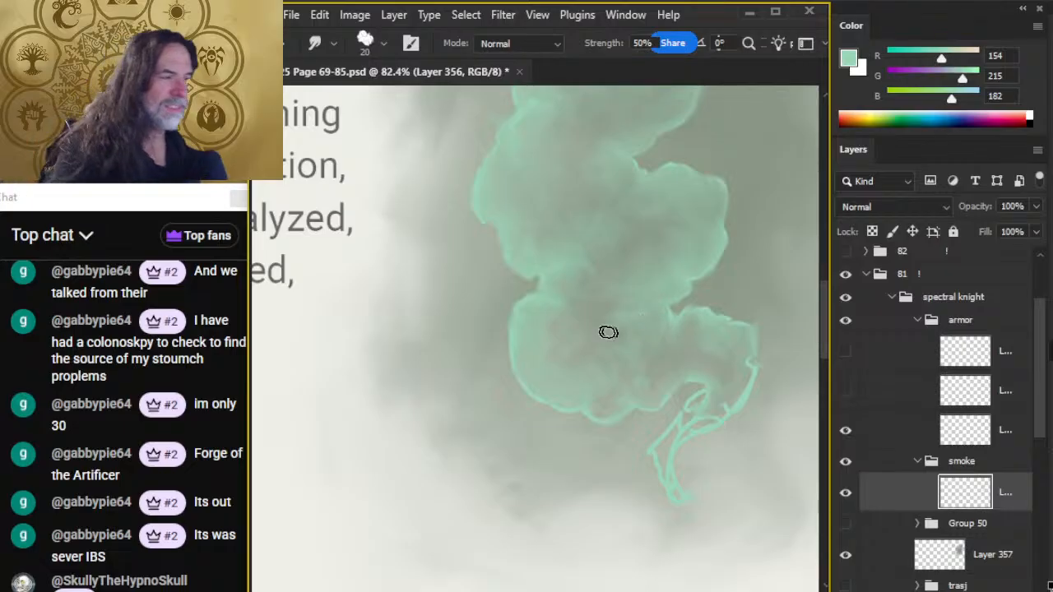
- Redraw the crease at the left notch between the middle and lower lobes and smudge it into the smoke
key(b)
key(r)
mouse_move(551, 272)
mouse_down()
mouse_move(604, 263)
mouse_move(574, 254)
mouse_move(596, 274)
mouse_move(607, 261)
mouse_move(603, 271)
mouse_move(607, 245)
mouse_move(544, 257)
mouse_up()
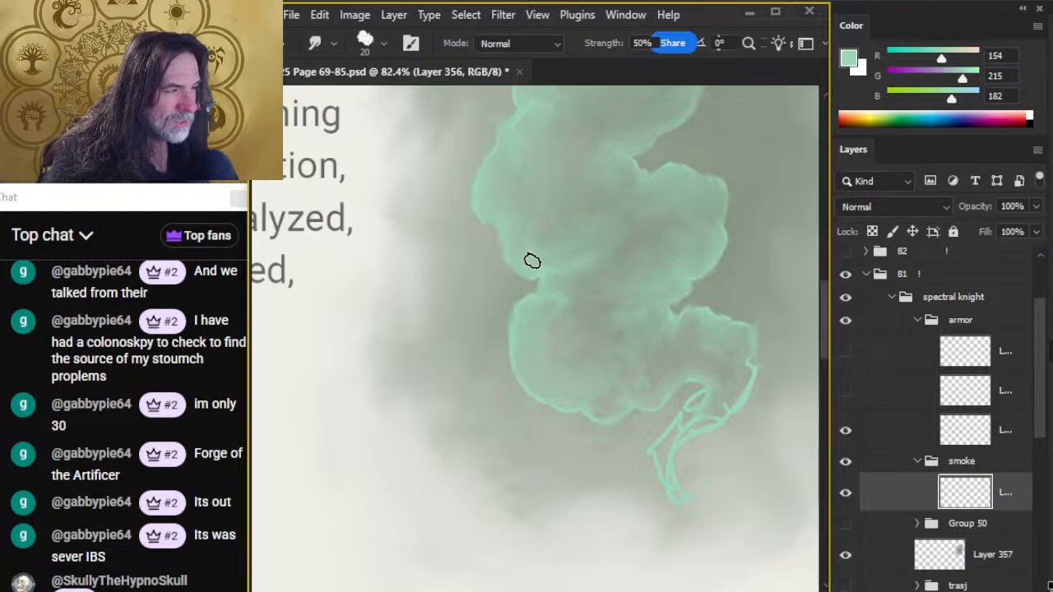
key(b)
key(r)
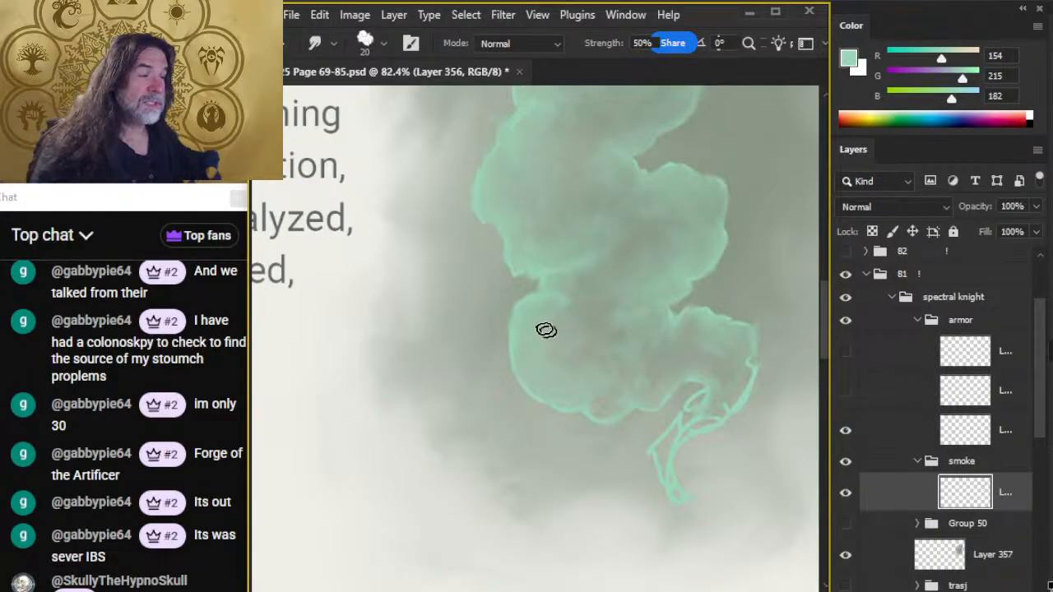
- Shape a small billow on the smoke's left edge above the notch with thin green strokes smudged inward at size 20
key(b)
key(r)
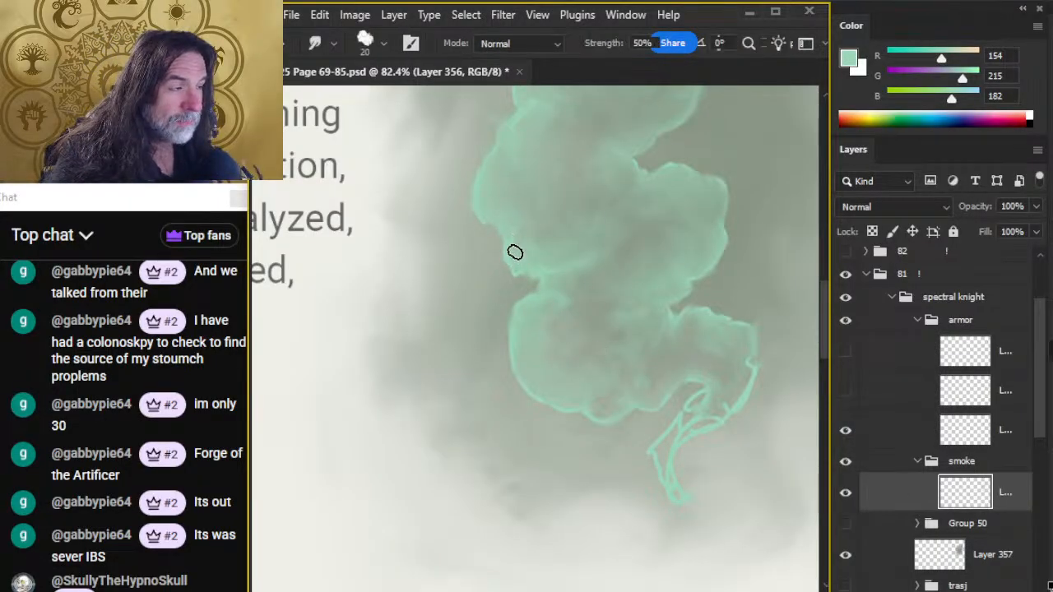
key(b)
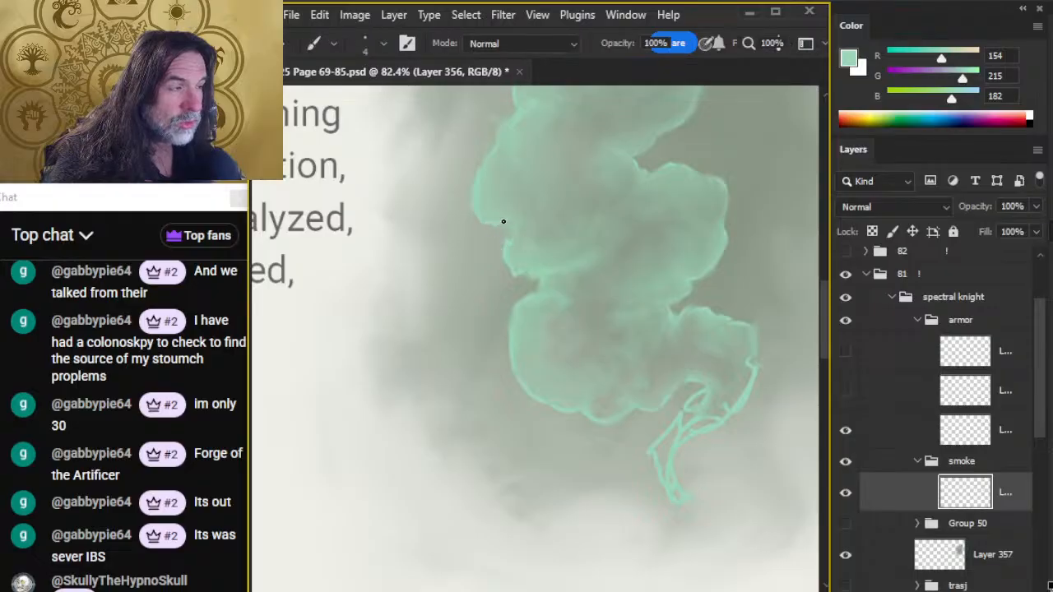
key(r)
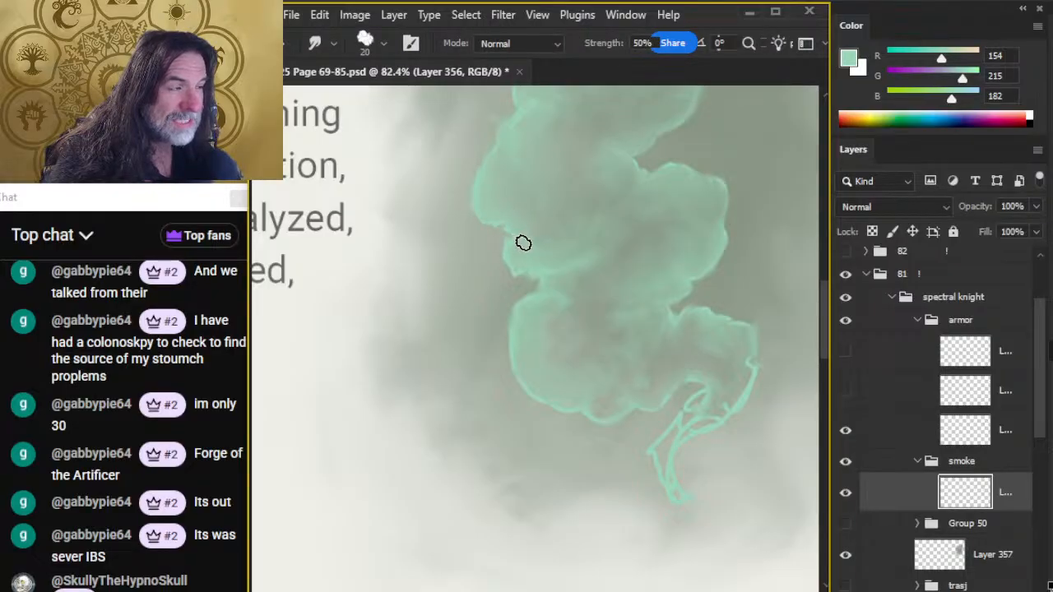
drag(523, 242, 537, 276)
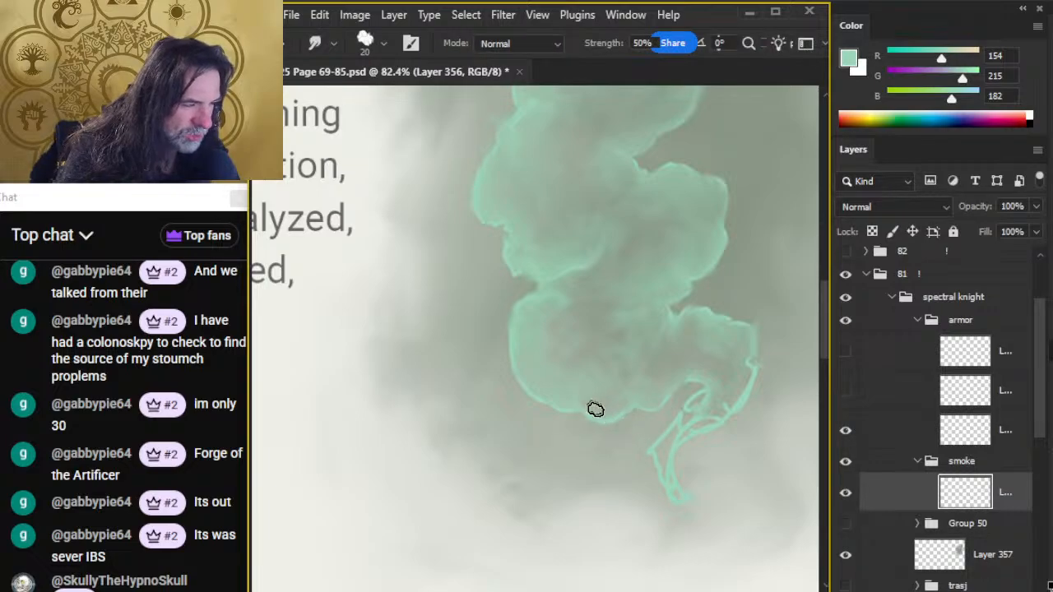
- Refine the scalloped bottom edge of the lower lobe and the inner curve leading to the tail with green strokes smudged inward
key(b)
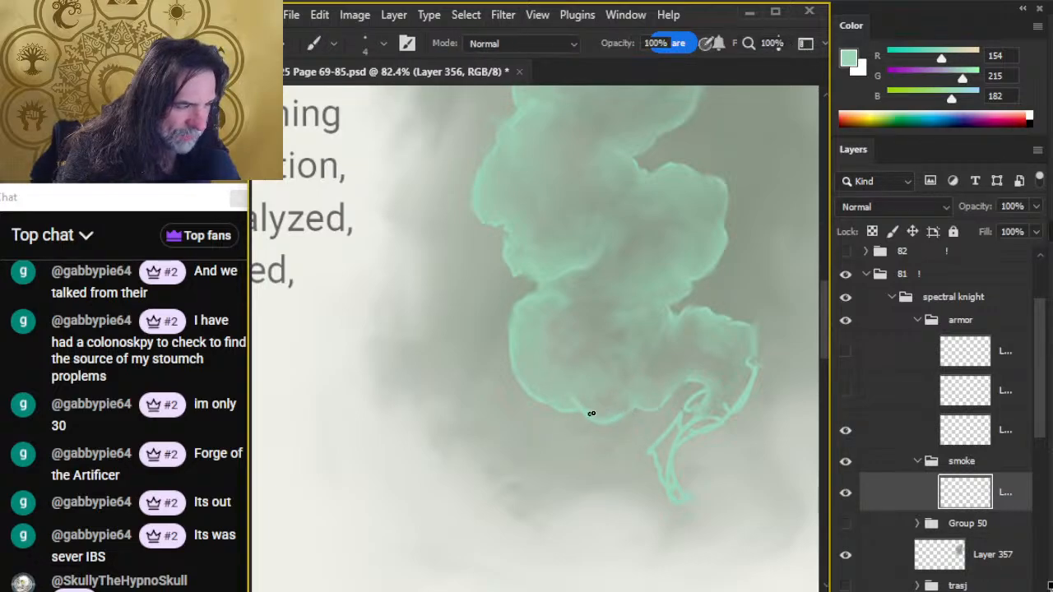
key(r)
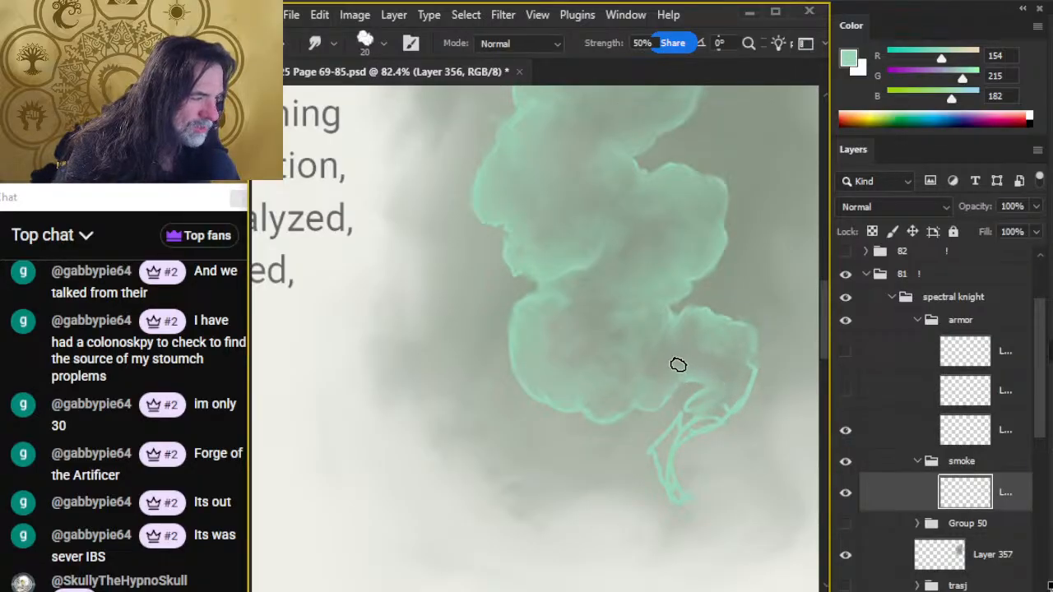
key(b)
key(r)
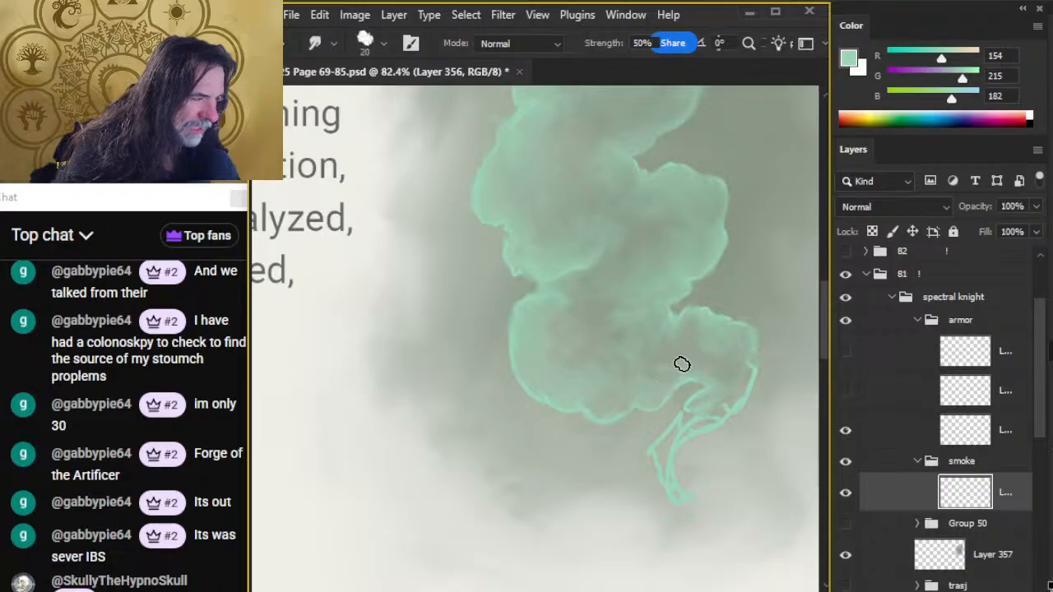
key(b)
key(r)
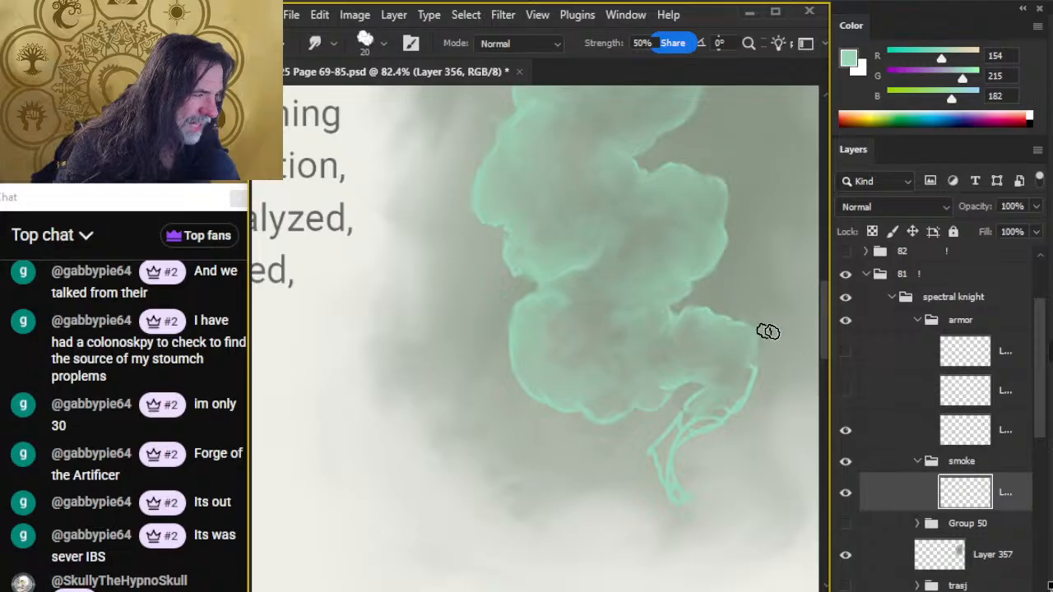
- Redraw the outer edge of the lower-right bend with a thin green brush and smudge its guide strokes at size 20
key(b)
key(r)
key(b)
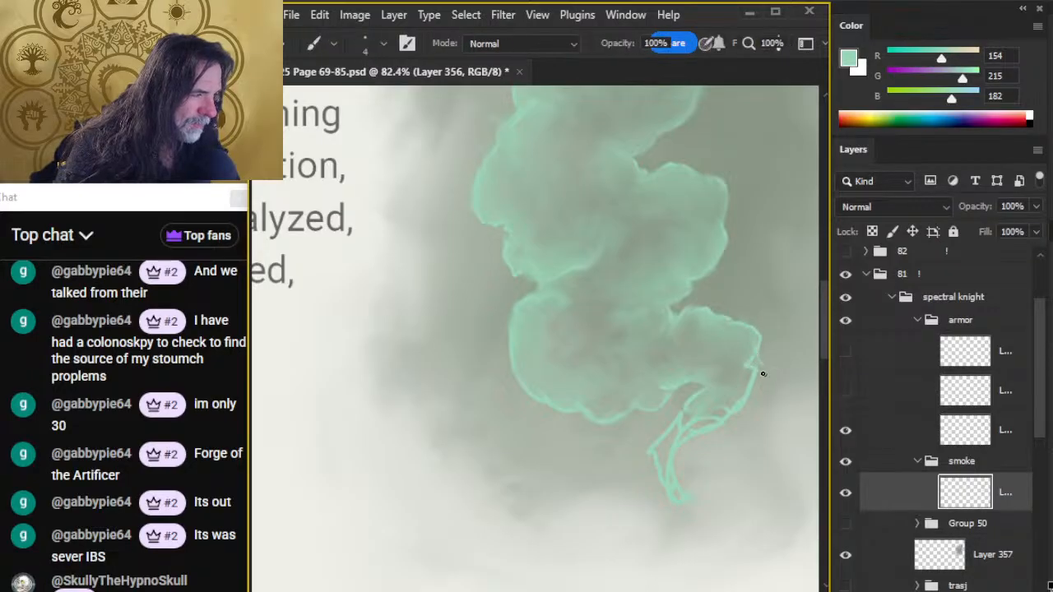
key(r)
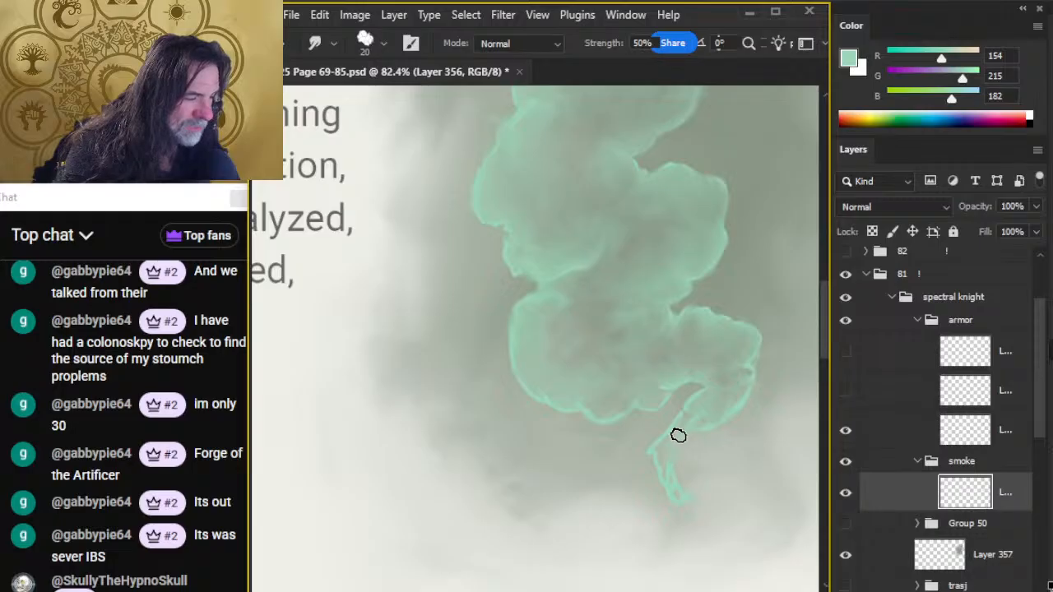
- Outline the smoke's narrow tail with thin green strokes and smudge it into a tapering wisp at size 20
key(b)
key(r)
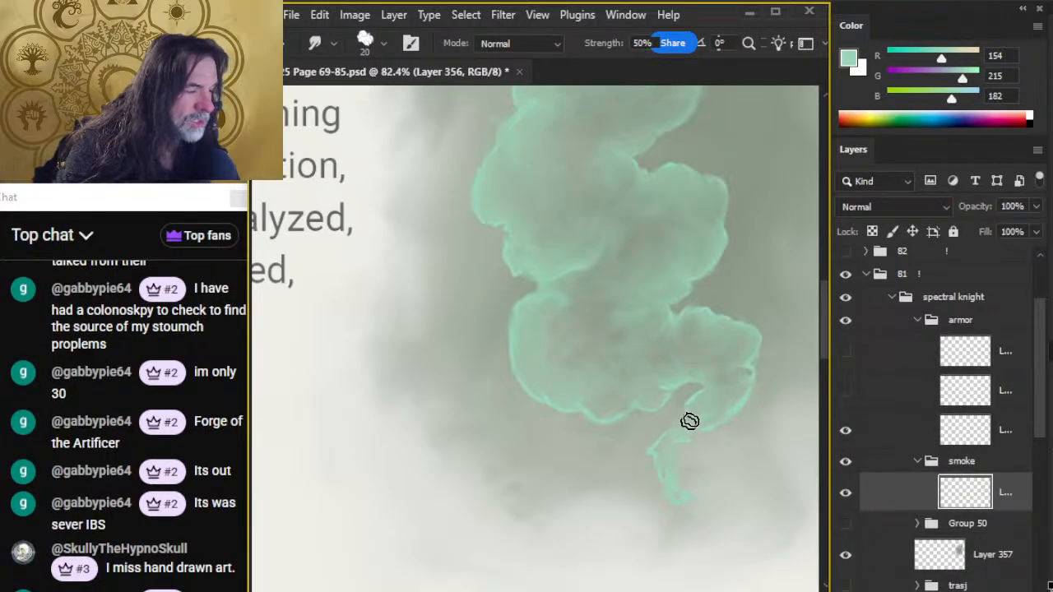
key(b)
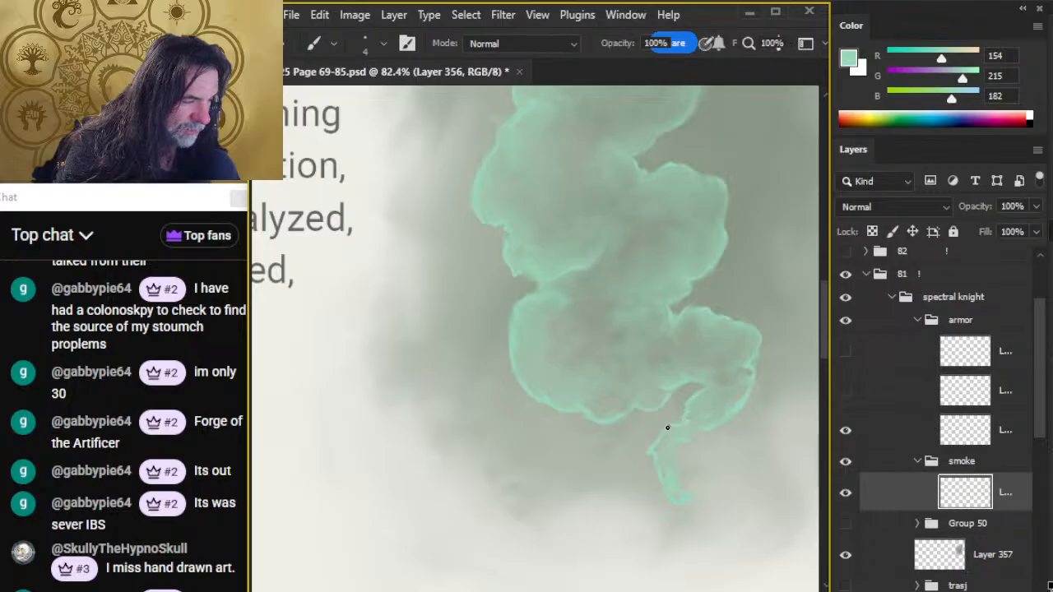
key(r)
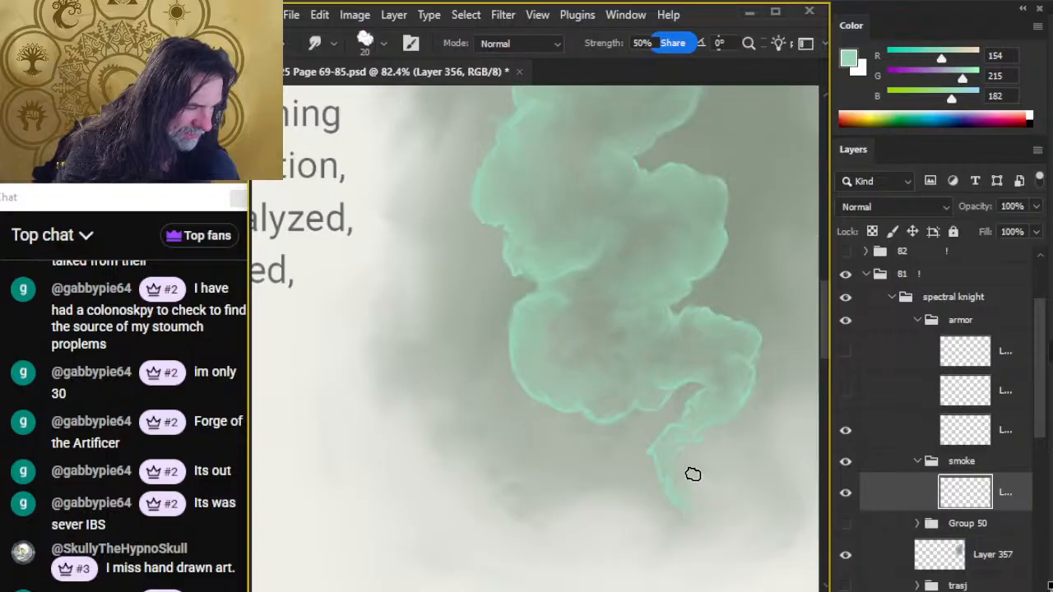
key(b)
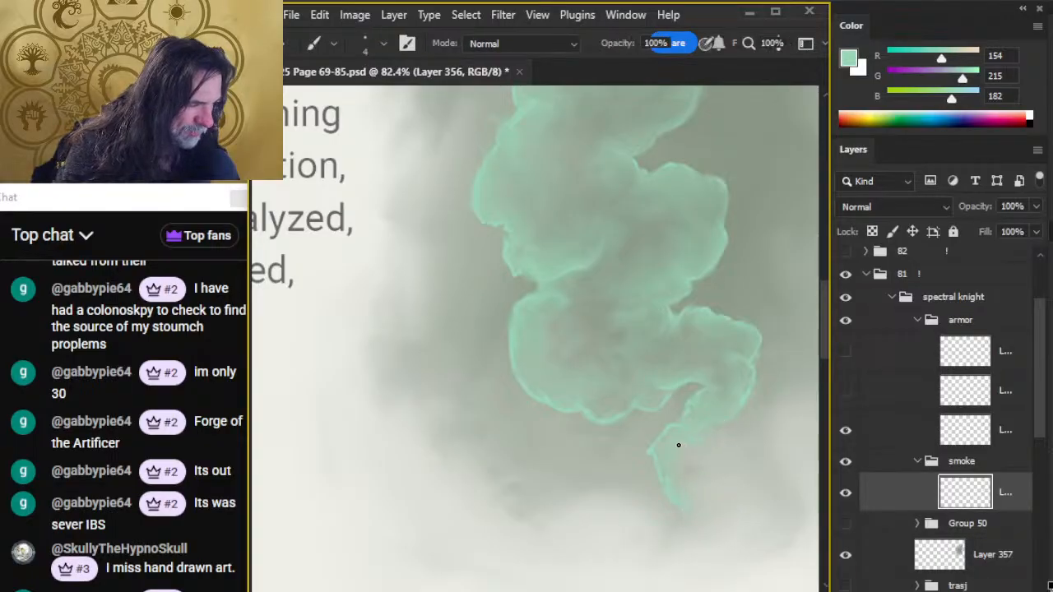
key(r)
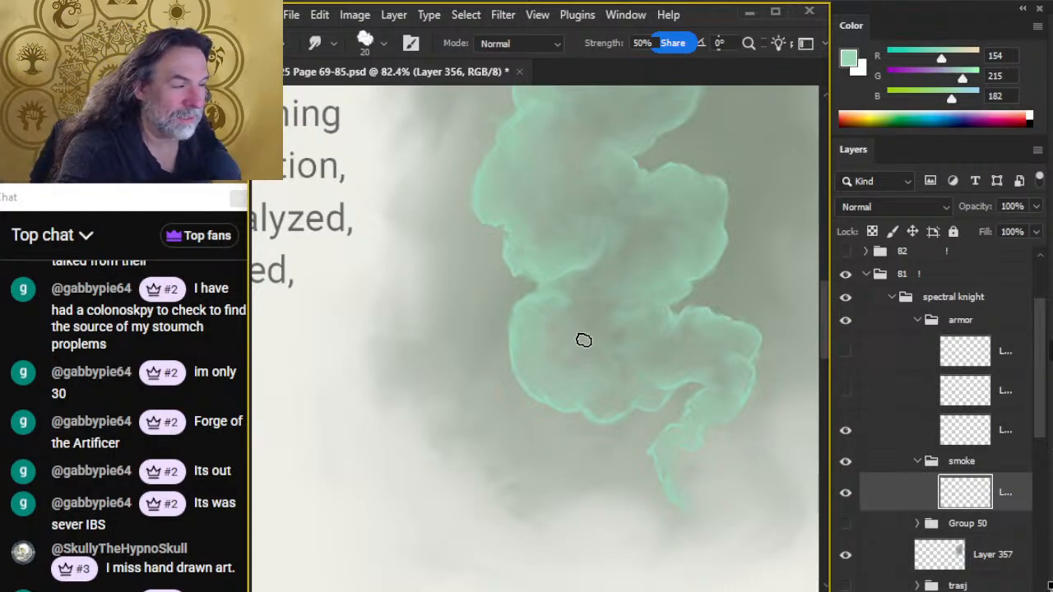
- Clean up the notch on the smoke's left edge by erasing stray paint and smudging it at size 10
key(b)
key(r)
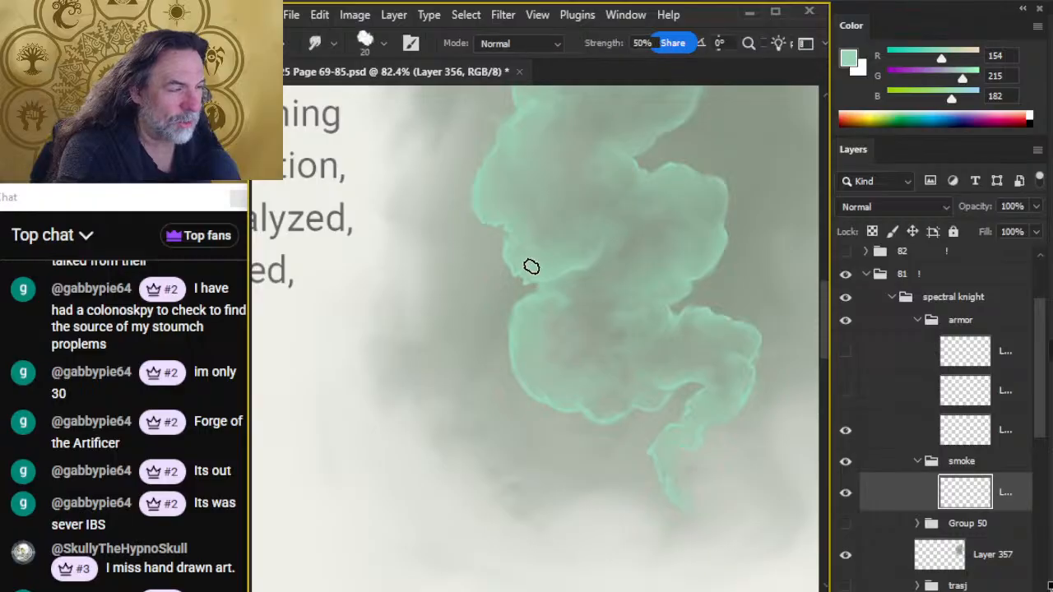
key(e)
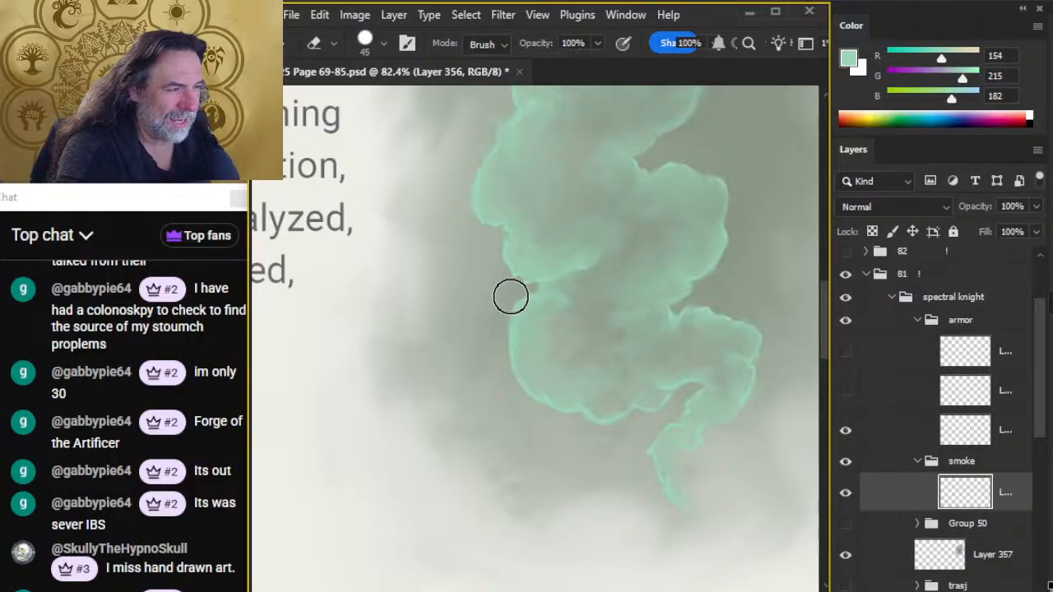
drag(510, 296, 525, 290)
key(r)
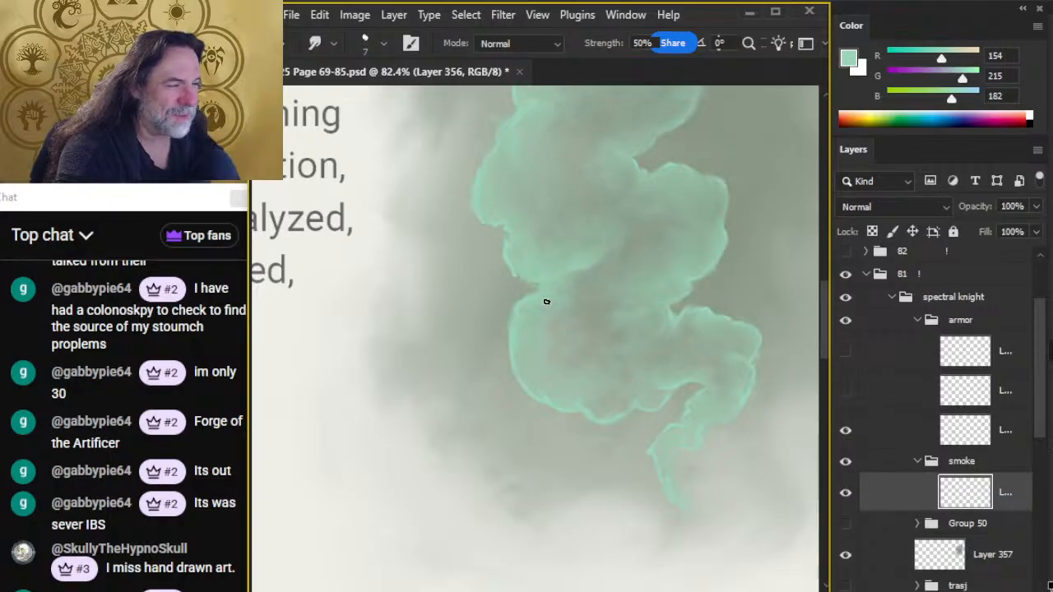
key(bracketright)
key(bracketright)
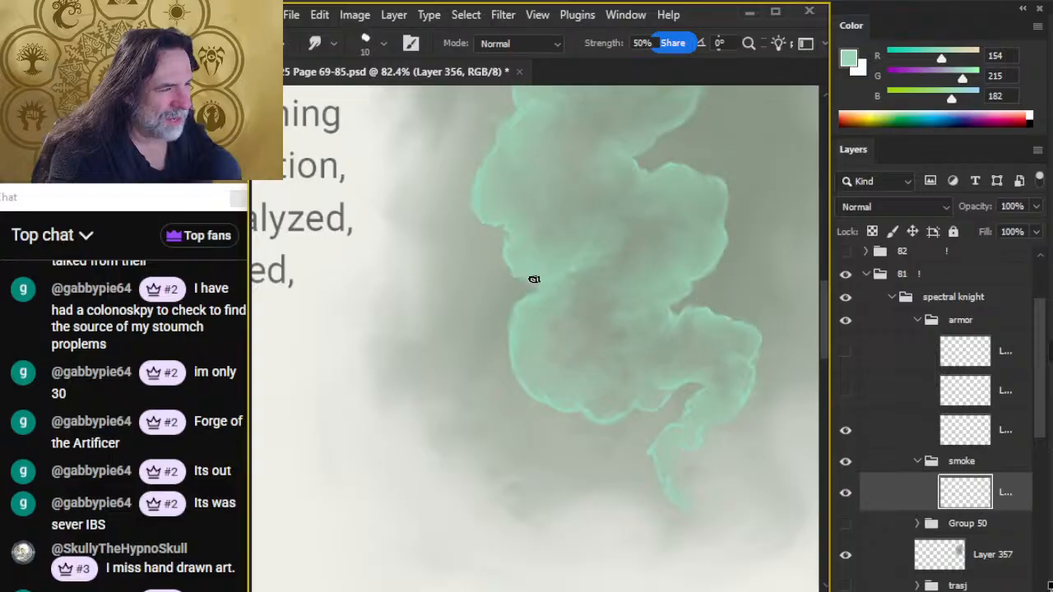
- Examine the whole smoke body at several zoom levels and compare it with the specter illustration on the neighbouring page
scroll(625, 402, up, 3)
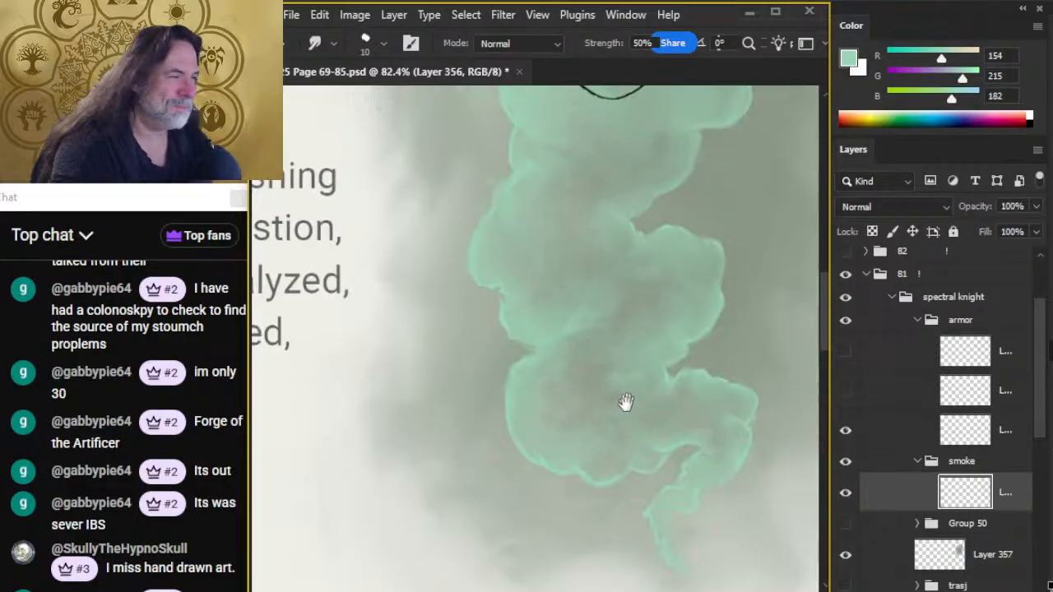
key(z)
drag(753, 437, 672, 381)
drag(737, 420, 658, 413)
drag(739, 460, 670, 430)
drag(571, 337, 632, 339)
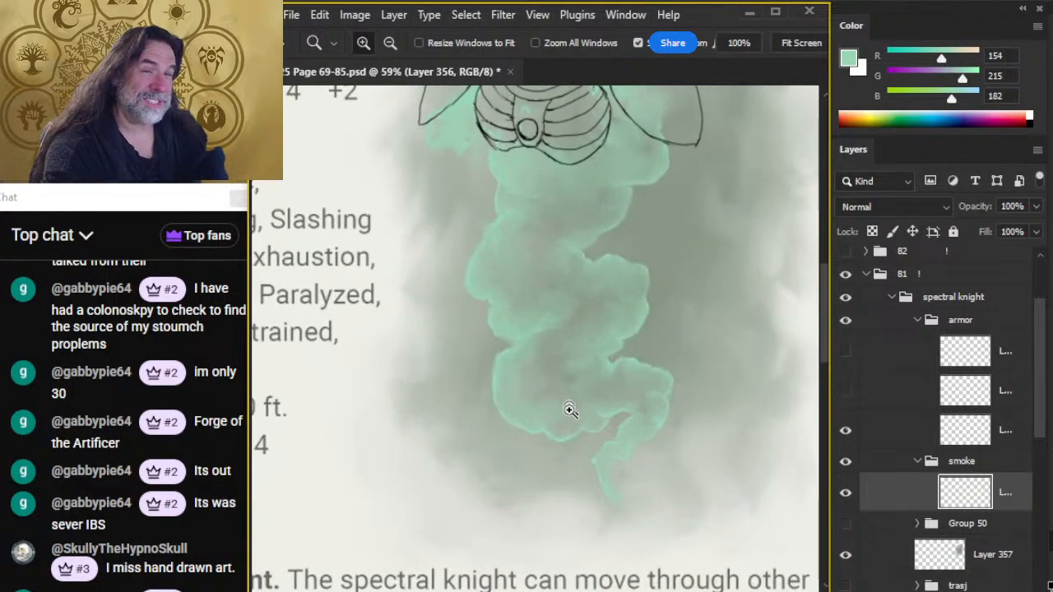
drag(501, 452, 889, 456)
drag(388, 402, 663, 437)
drag(500, 391, 578, 340)
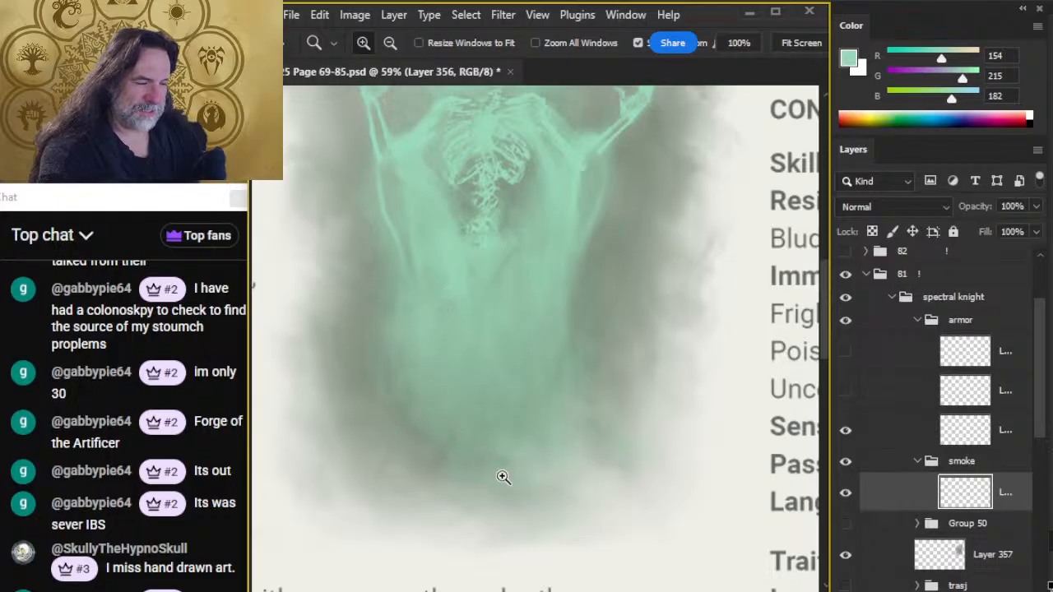
drag(712, 465, 444, 418)
drag(635, 422, 402, 400)
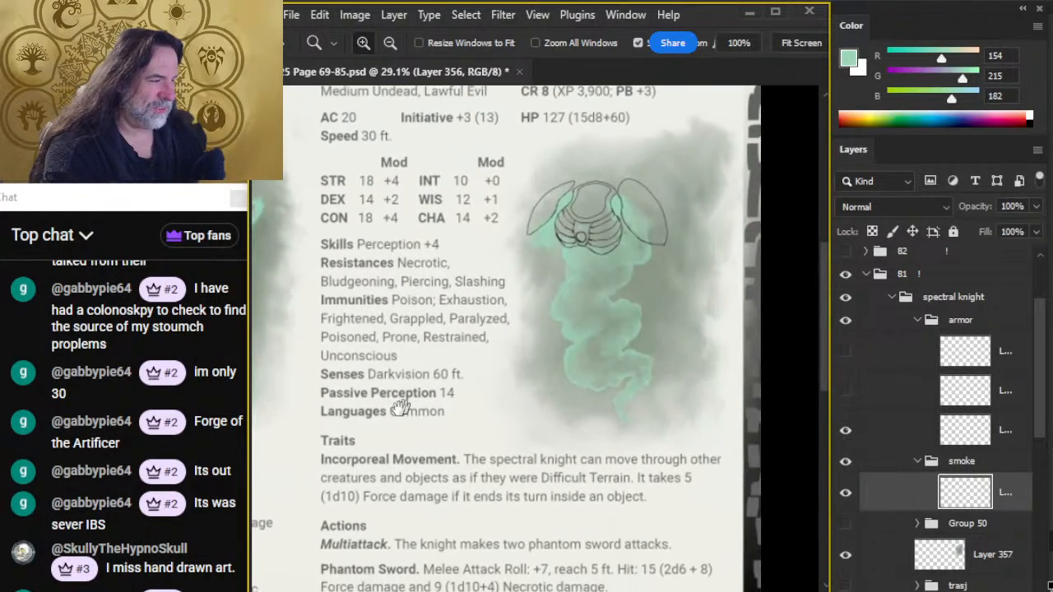
drag(657, 455, 696, 415)
- Duplicate the smoke layer and hide the original beneath the copy
right_click(905, 500)
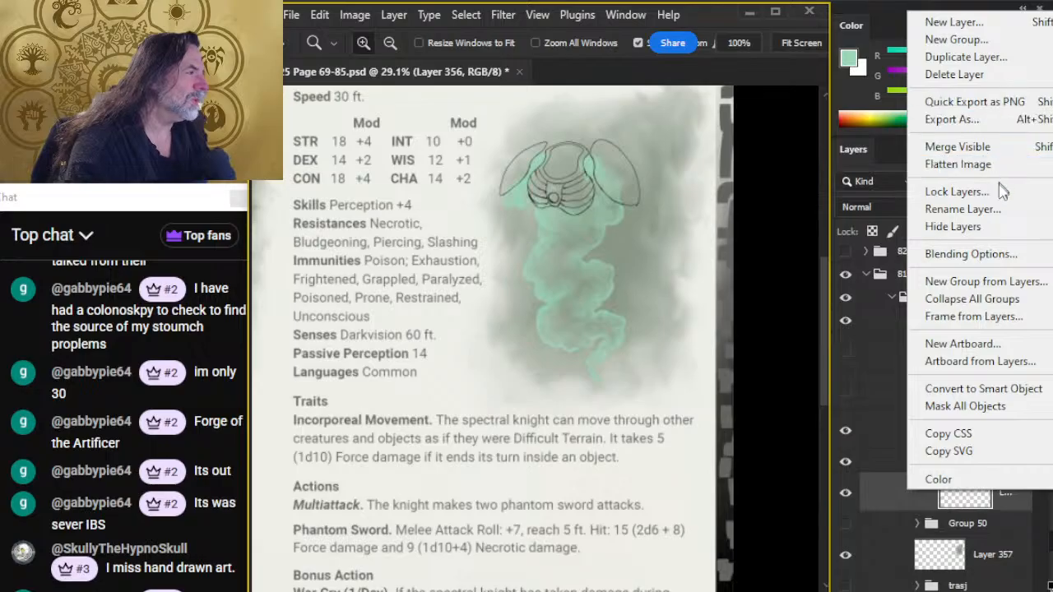
click(981, 57)
key(Return)
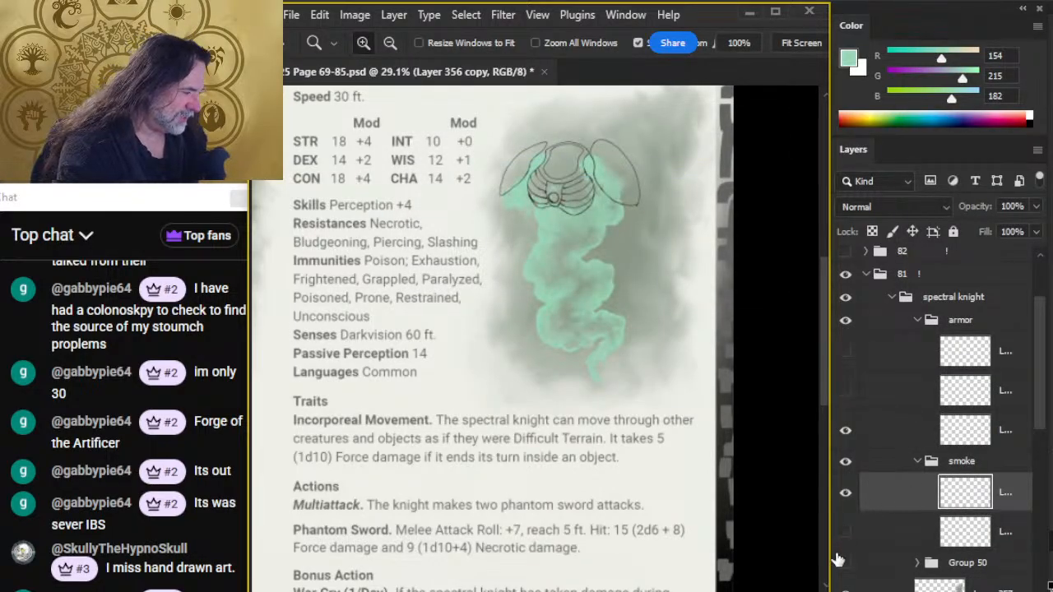
- Smudge the lower smoke and tail on the duplicate layer at size 40 so they dissolve softly into the background haze
drag(581, 359, 630, 367)
key(r)
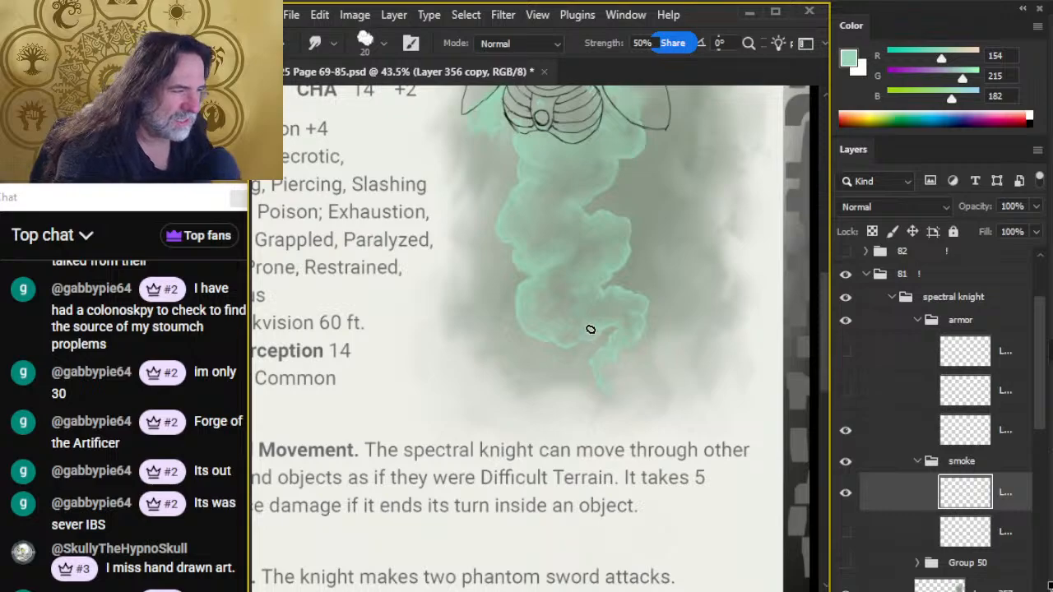
key(bracketright)
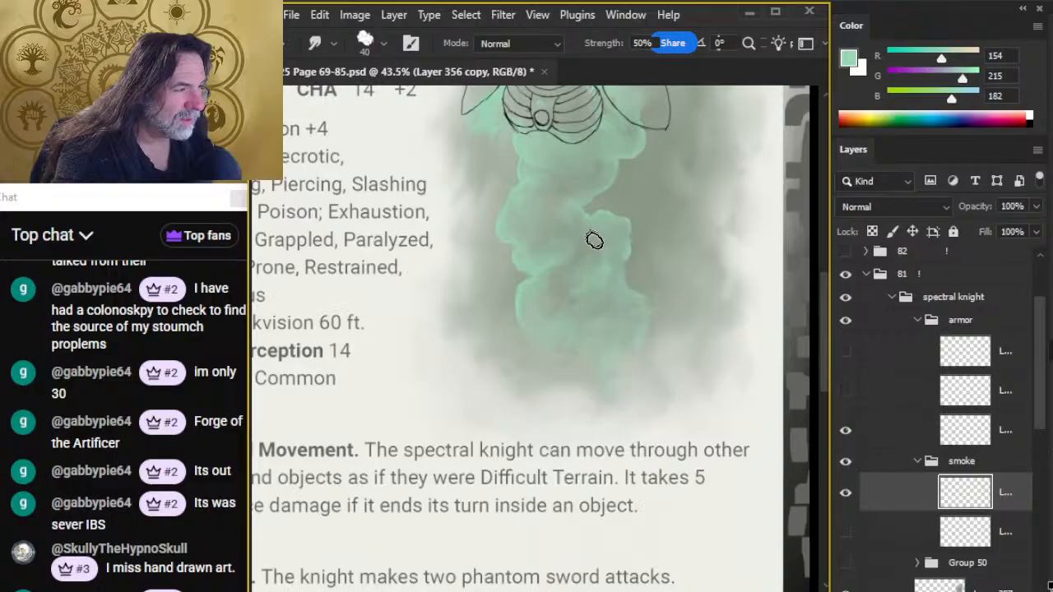
key(z)
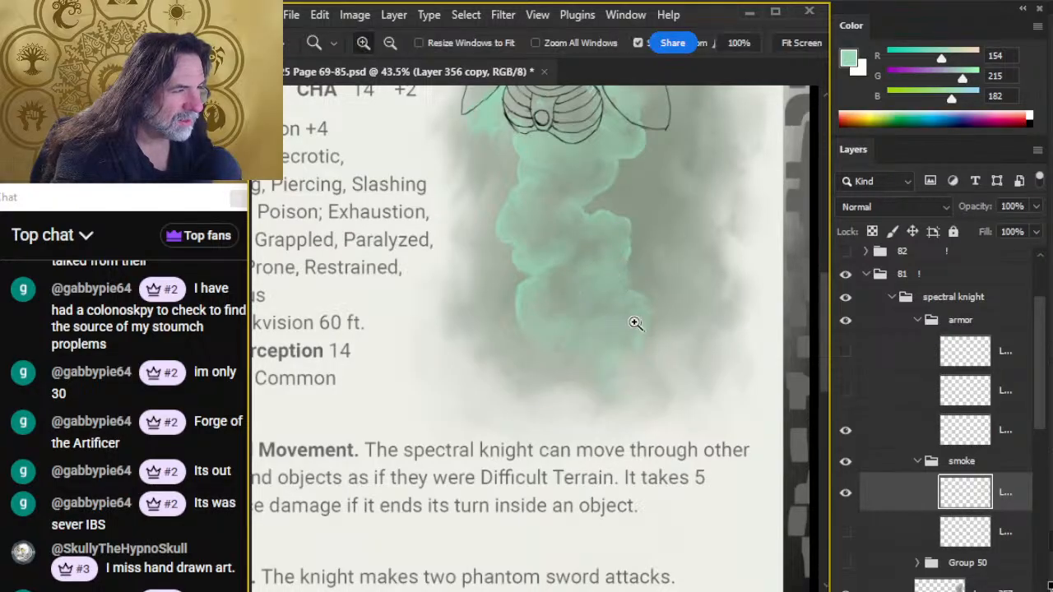
drag(632, 338, 578, 339)
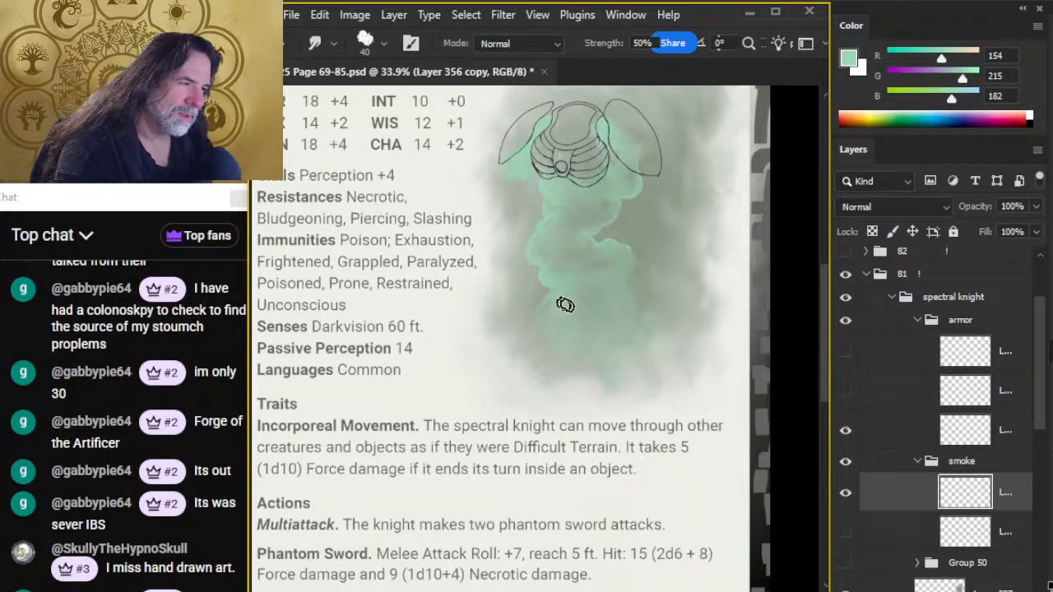
key(ctrl+space)
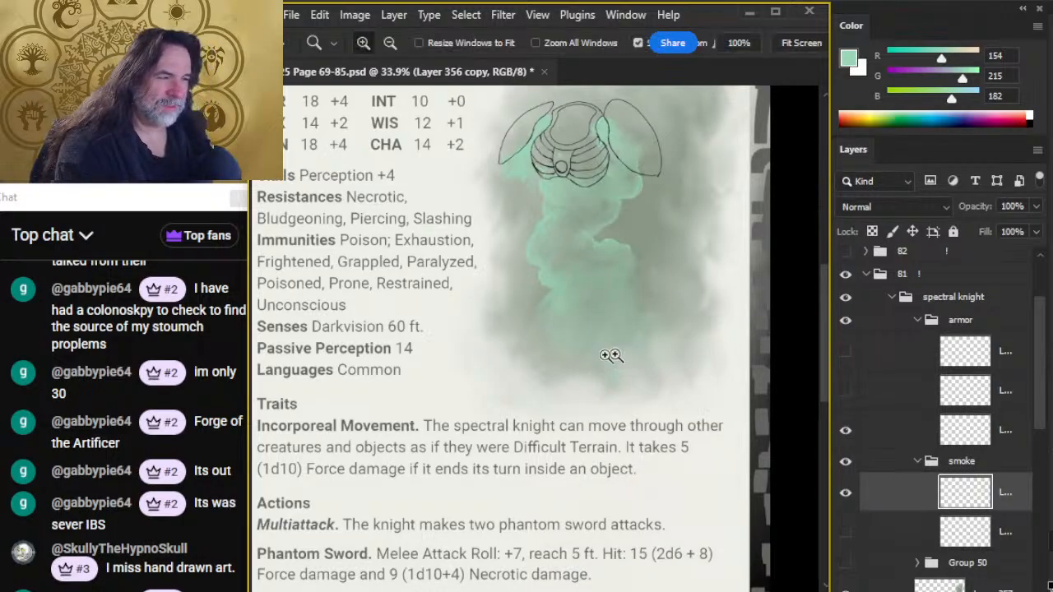
drag(614, 357, 594, 362)
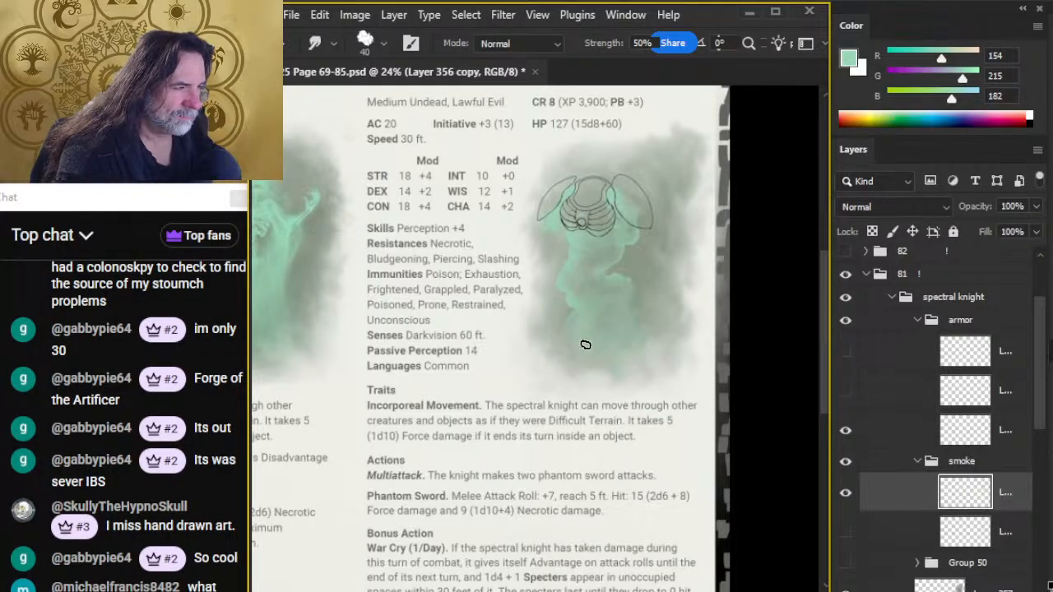
- Show the original smoke layer under the smudged copy and lower its opacity to 39%
click(845, 533)
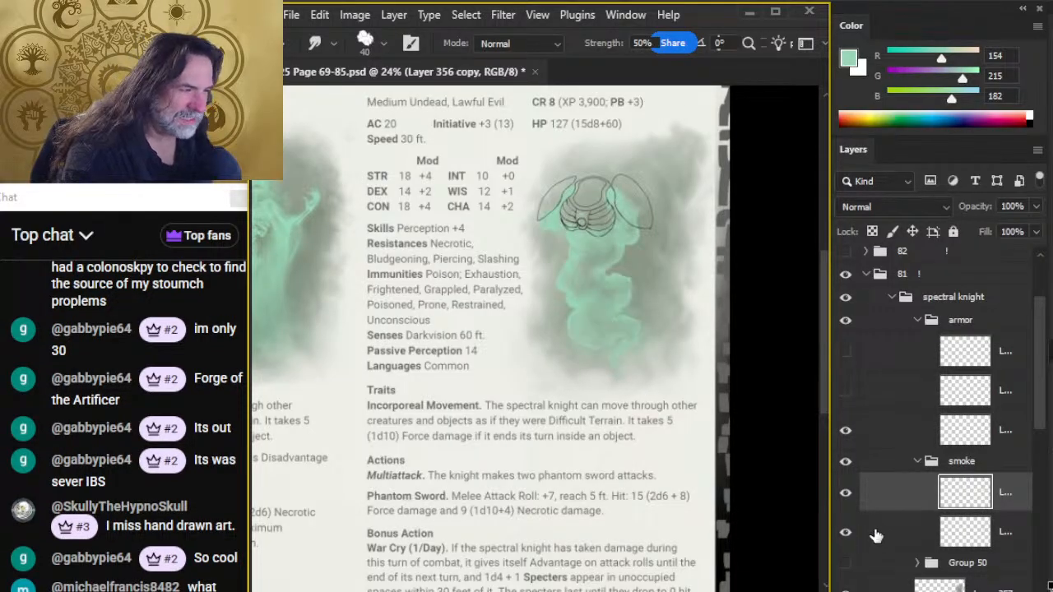
click(882, 531)
click(1035, 206)
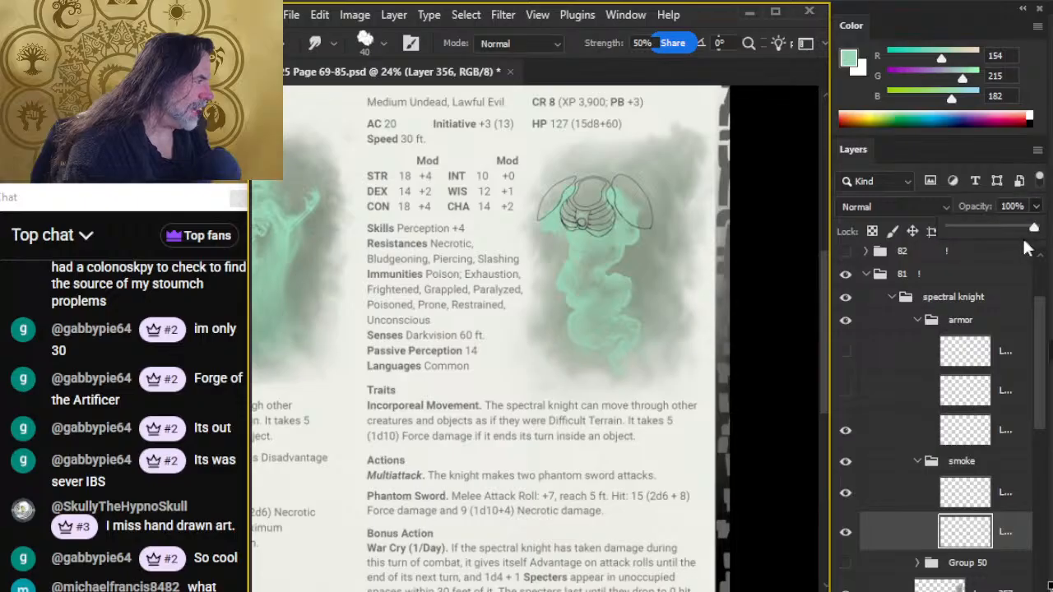
click(979, 229)
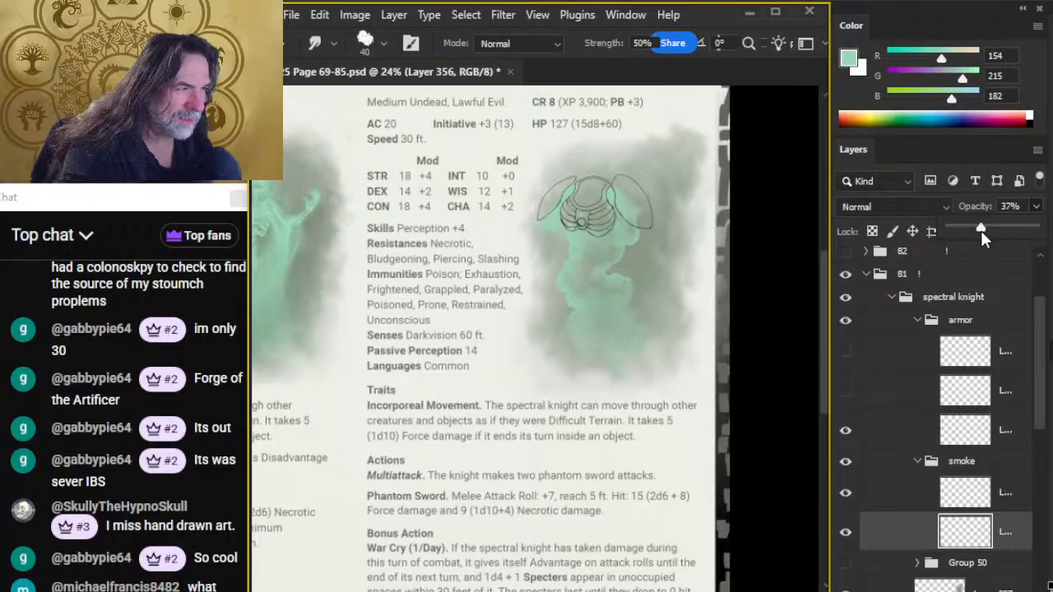
drag(984, 230, 980, 227)
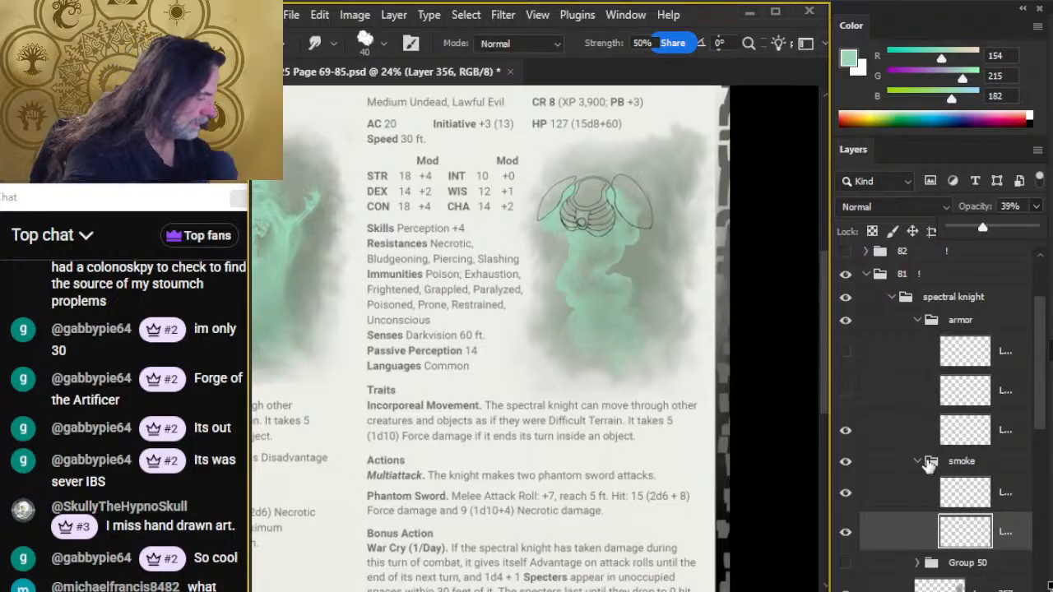
- Collapse the smoke group and show the two hidden sketch layers in the armor group
click(919, 464)
click(846, 391)
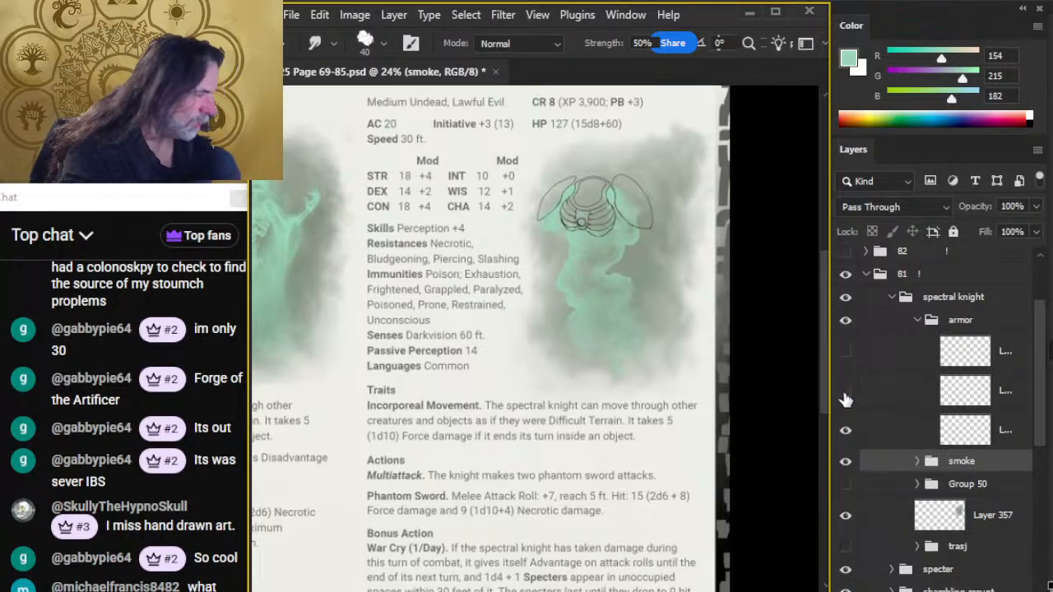
click(845, 353)
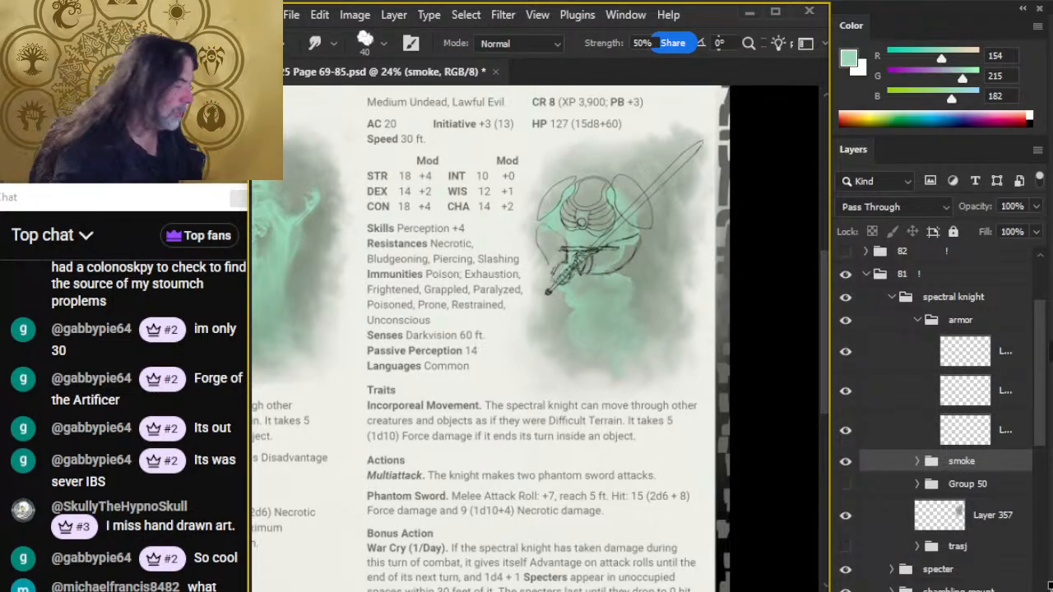
click(848, 356)
click(849, 357)
- Move the top sketch layer out of the armor group into a new group named "sword"
click(894, 362)
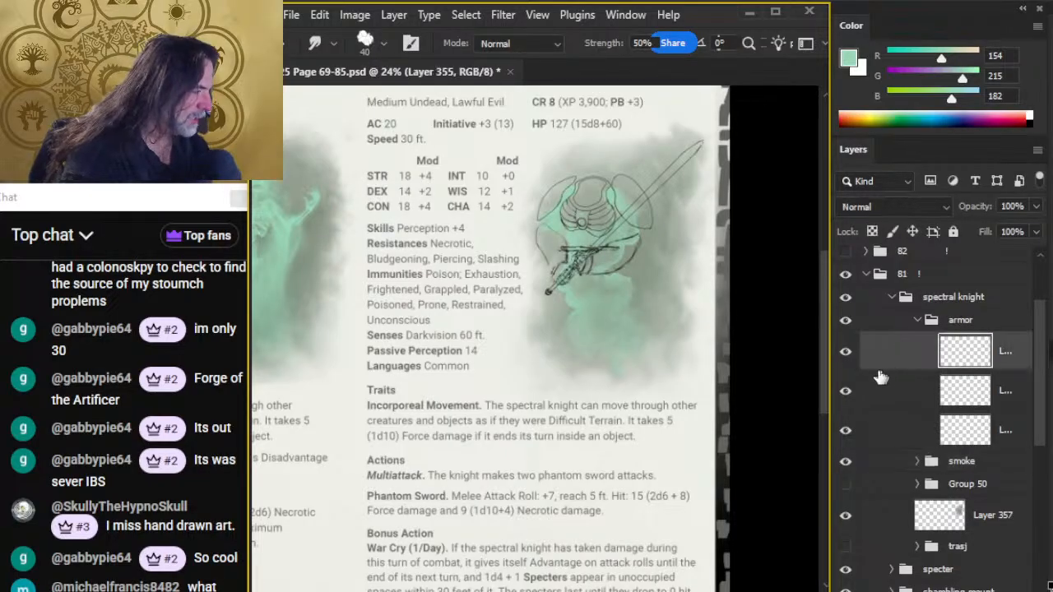
drag(917, 352, 920, 321)
key(ctrl+g)
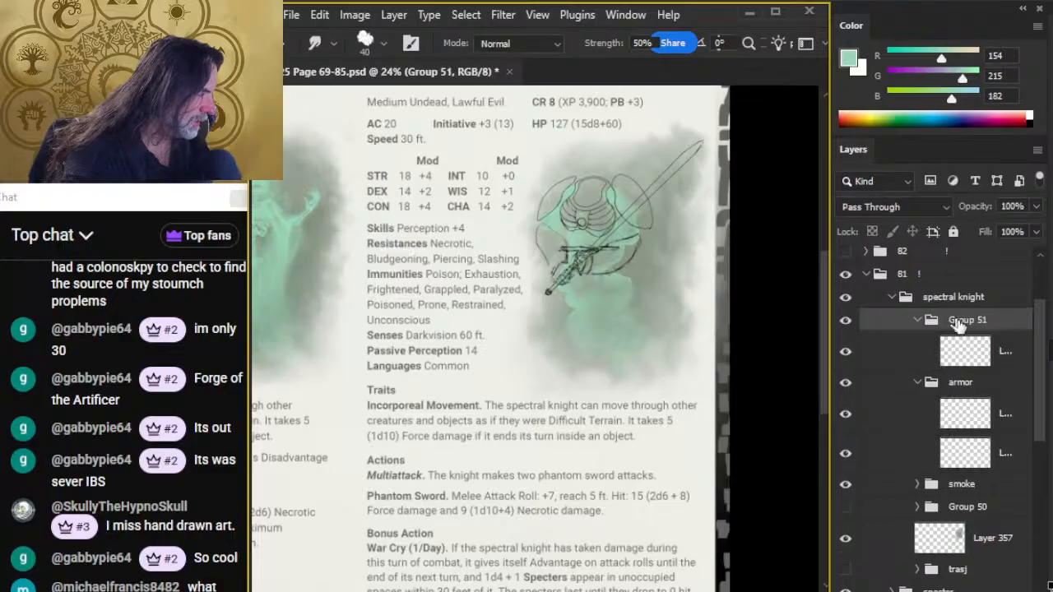
double_click(956, 323)
text(sword)
key(Return)
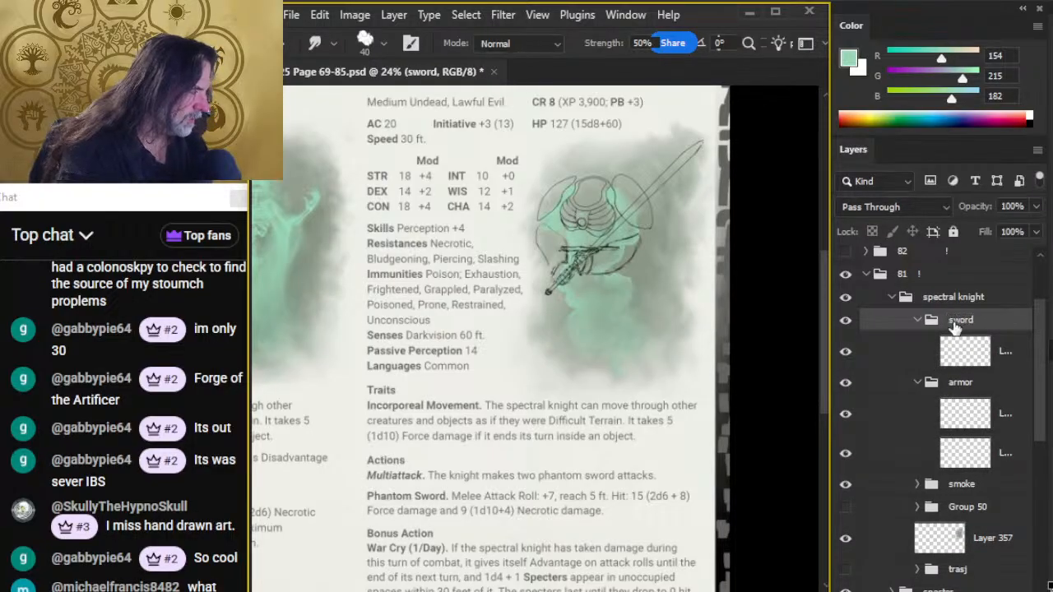
- Check the Spectral Knight by toggling its visibility and compare it with the specter on the facing page
click(846, 320)
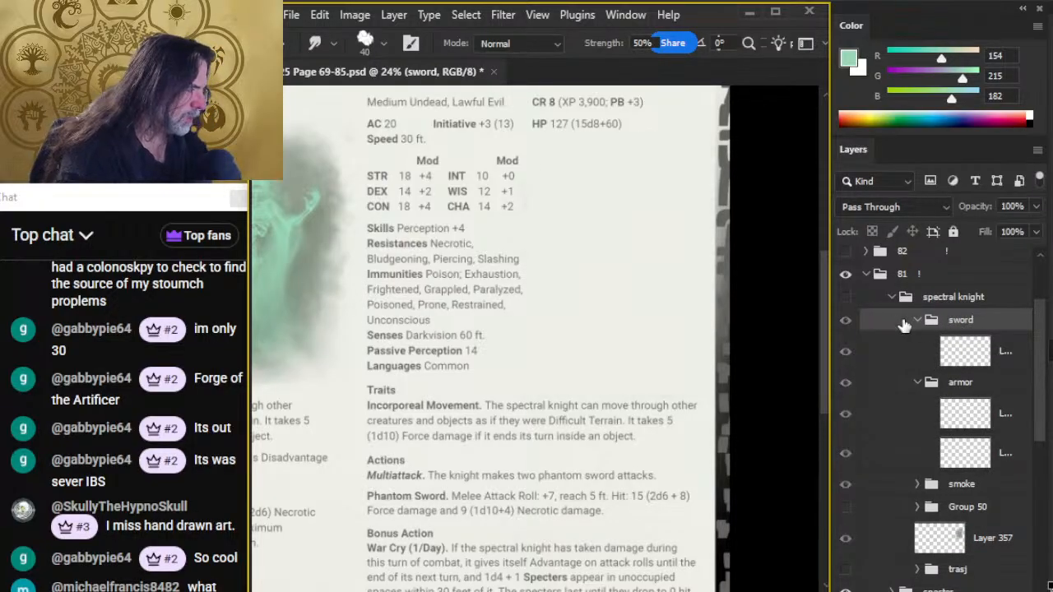
click(846, 320)
scroll(576, 362, left, 5)
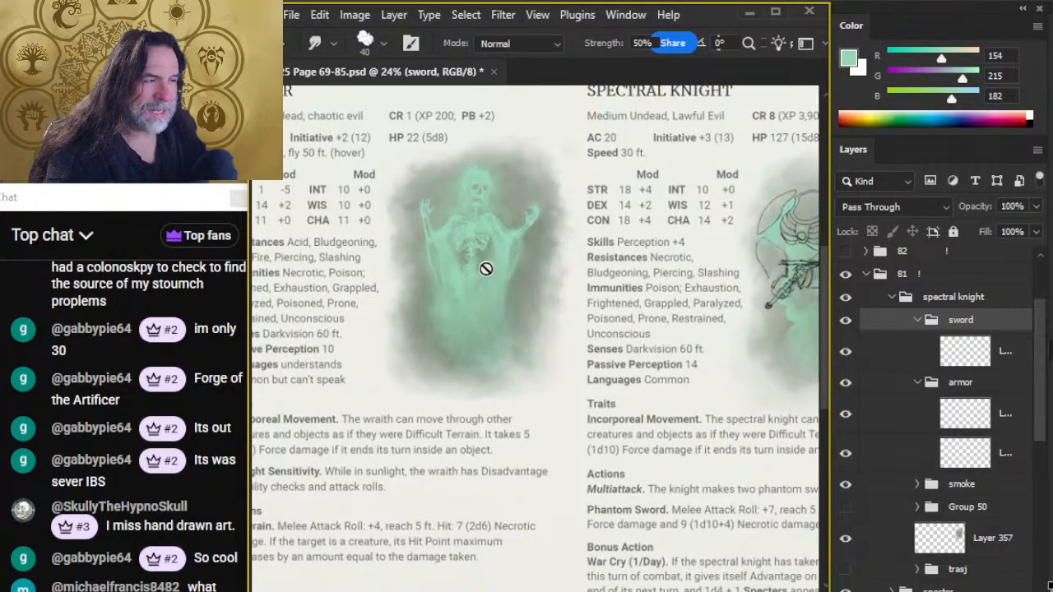
scroll(530, 321, right, 5)
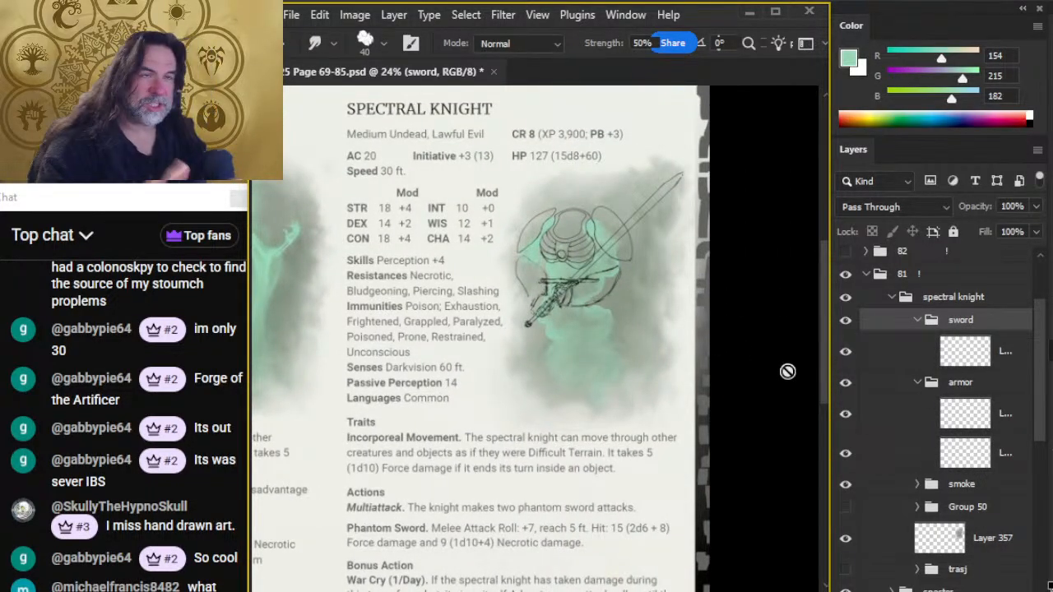
- Hide the page 81 group and show the page 83 group to bring up the wraith illustration as reference
drag(1037, 382, 1037, 340)
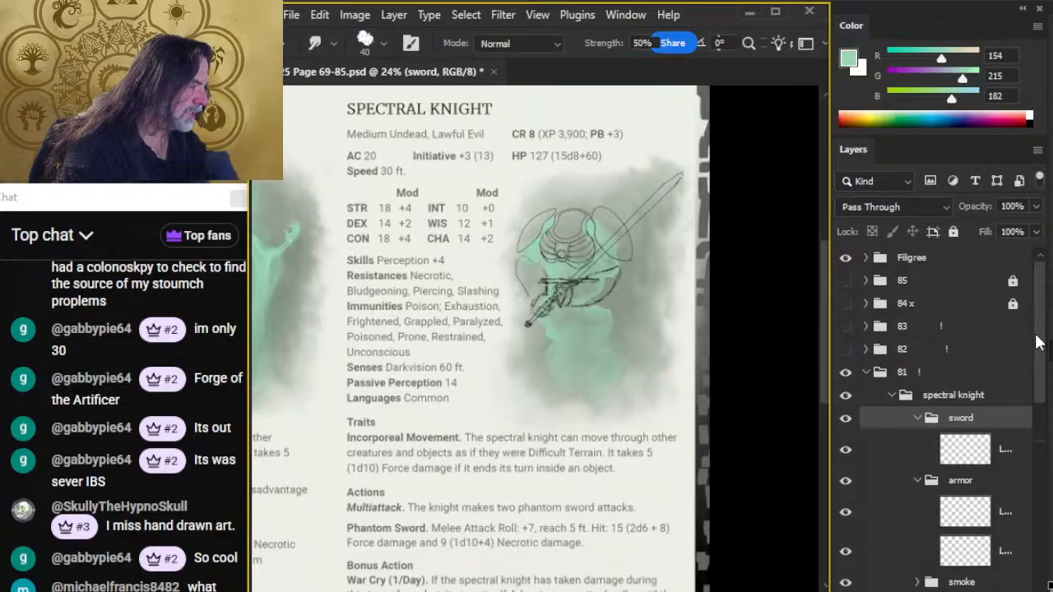
click(846, 372)
click(846, 304)
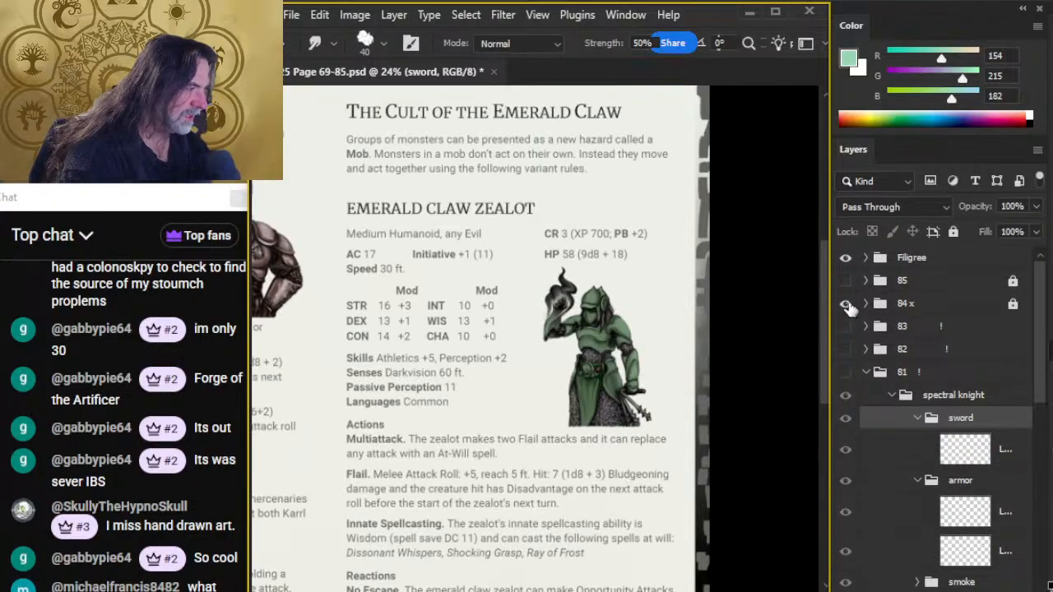
click(846, 304)
click(846, 326)
drag(517, 395, 787, 375)
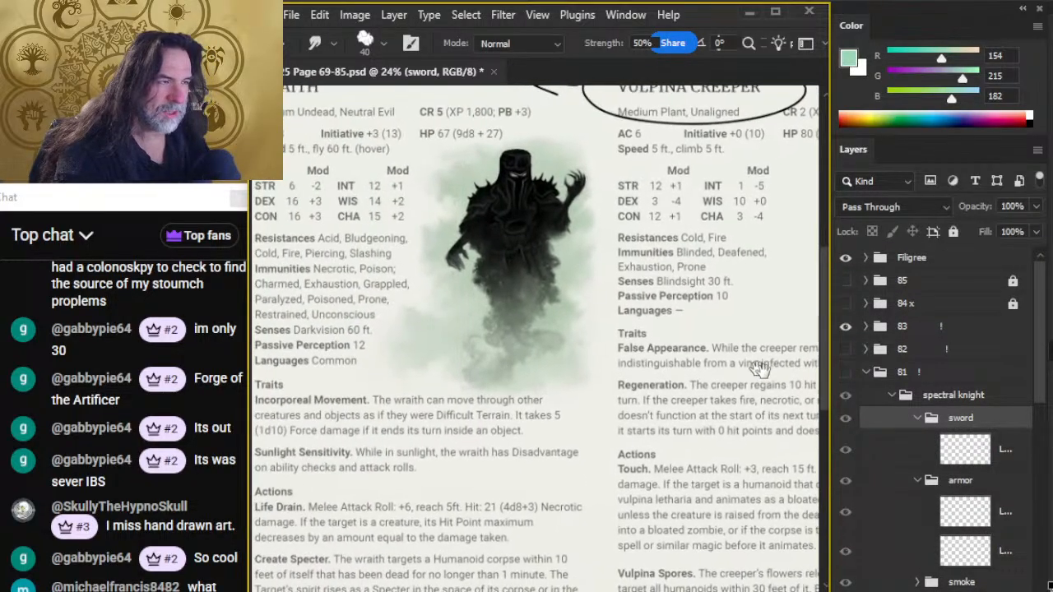
- Sample the near-black colour (RGB 1, 1, 1) from the wraith's armour as the brush colour
click(582, 319)
key(Return)
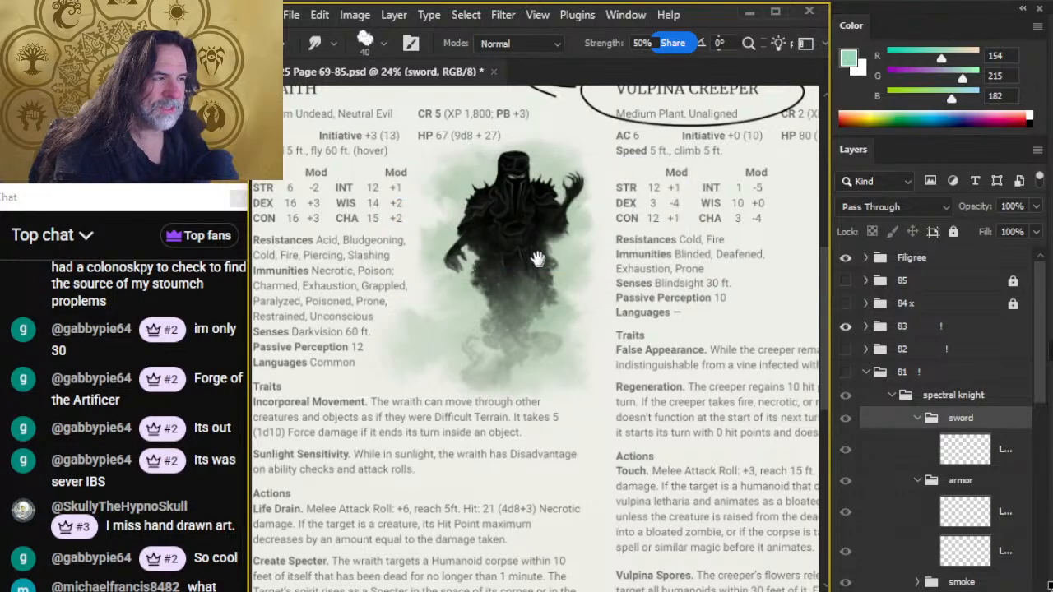
drag(521, 247, 575, 275)
key(z)
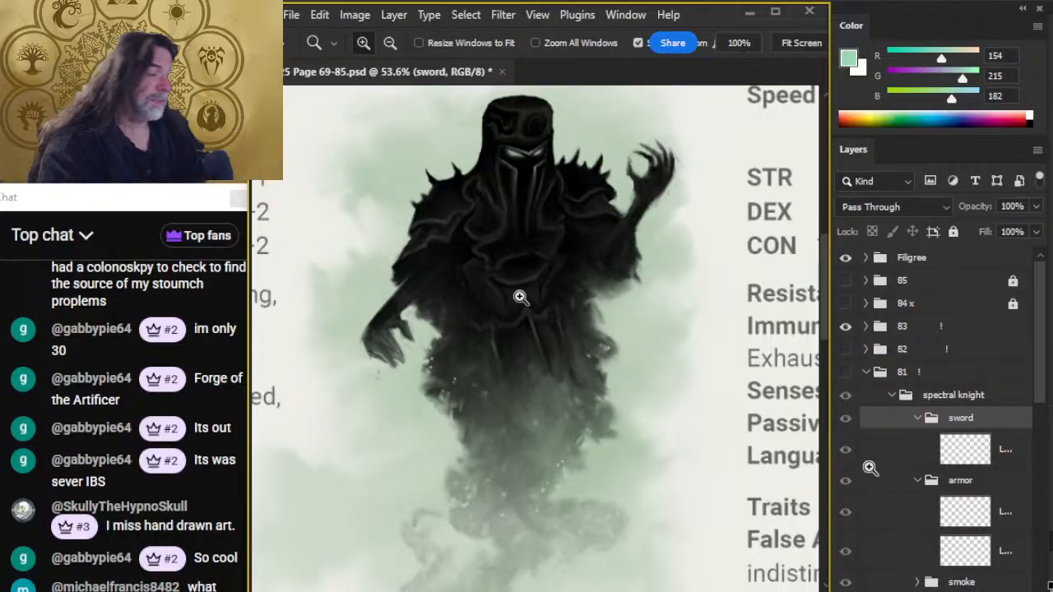
key(b)
key(alt)
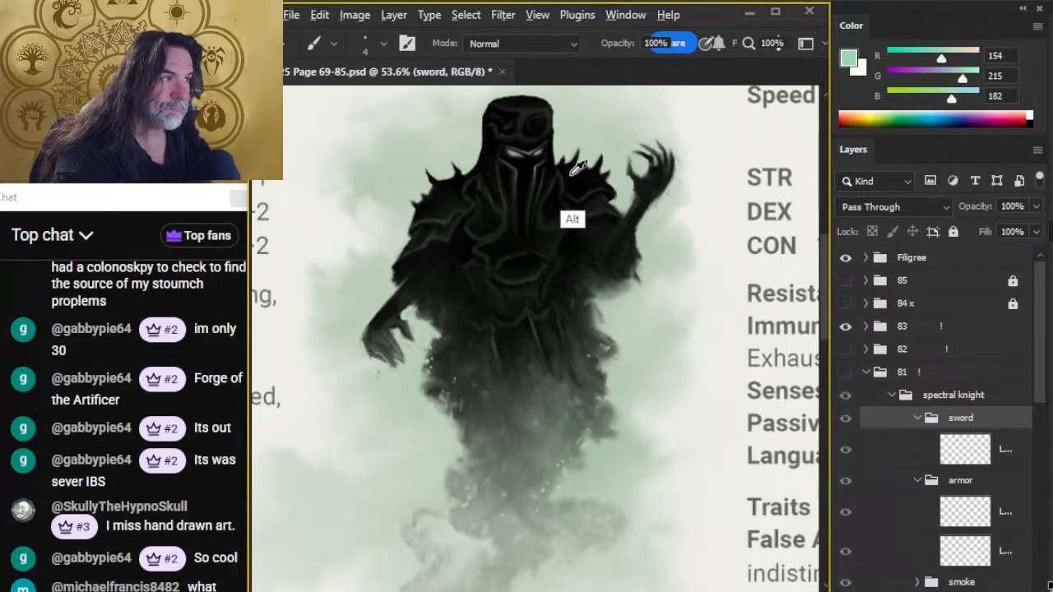
drag(576, 177, 586, 181)
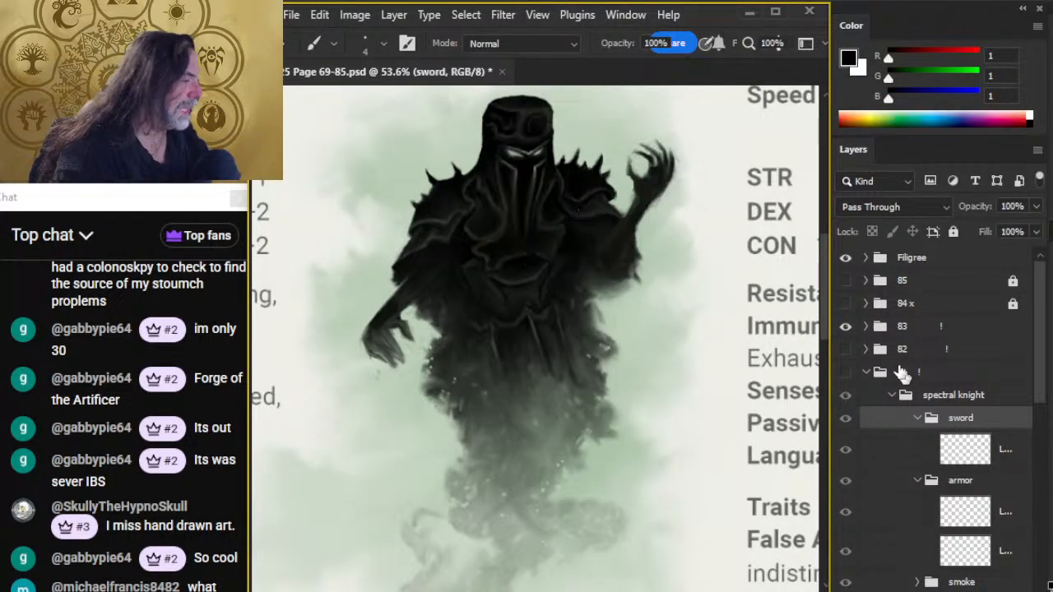
- Hide the page 83 group, show the page 81 group again and bring the Spectral Knight into view
click(847, 328)
click(845, 374)
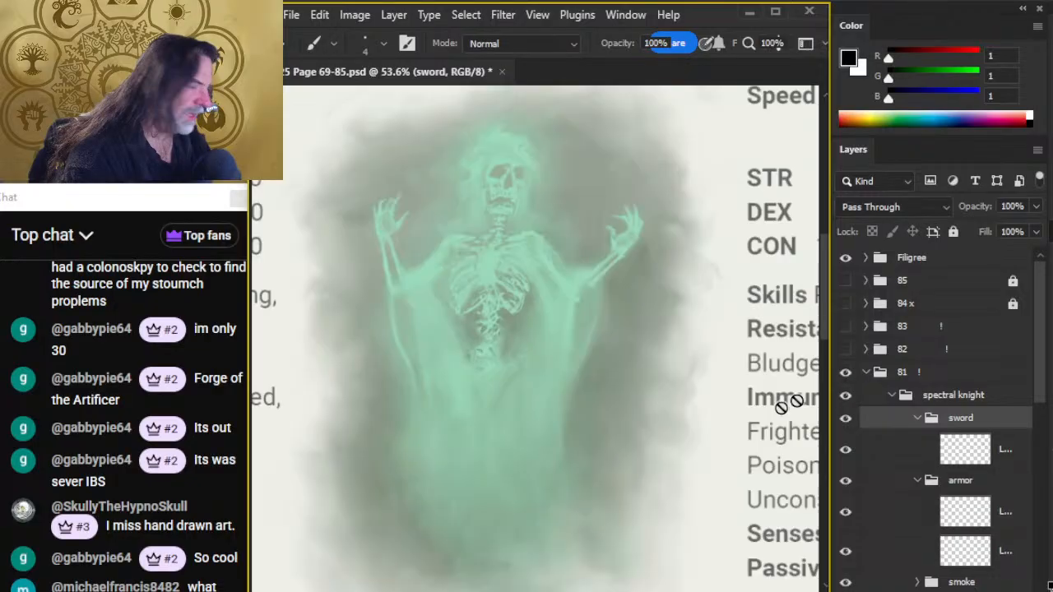
click(525, 331)
key(Return)
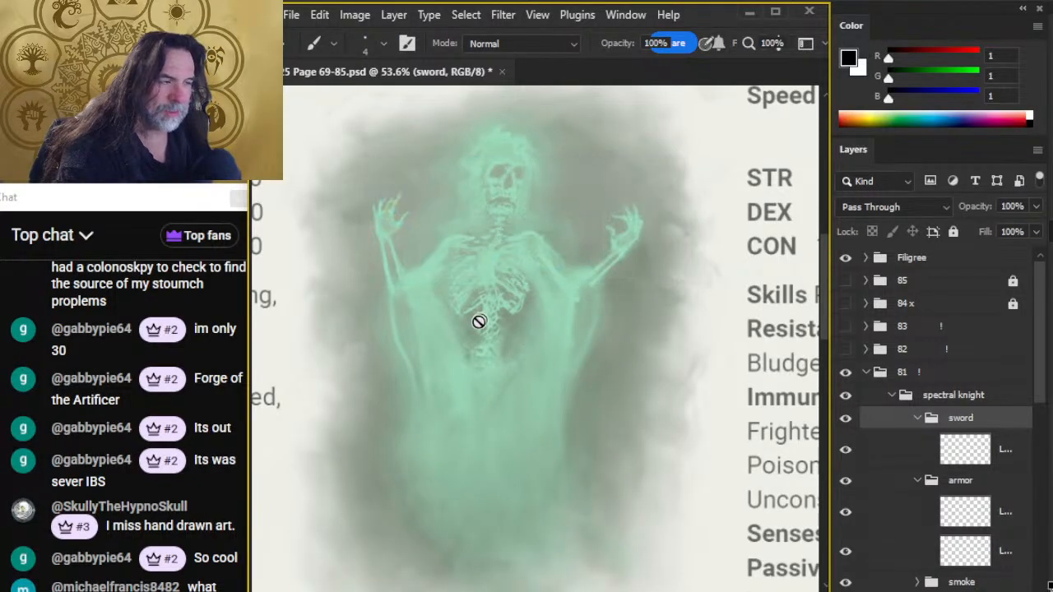
key(z)
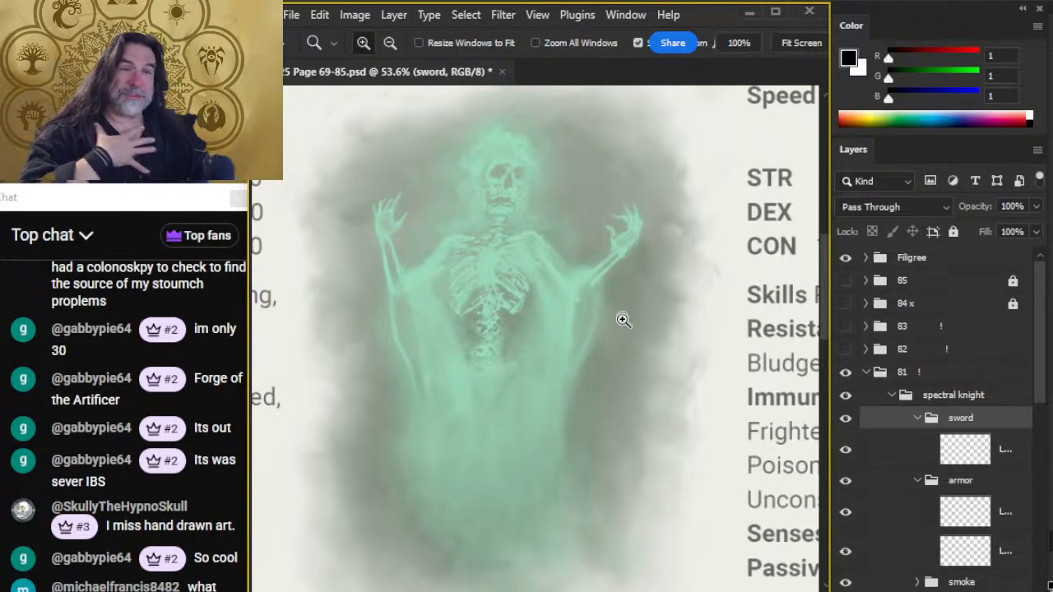
drag(724, 425, 556, 387)
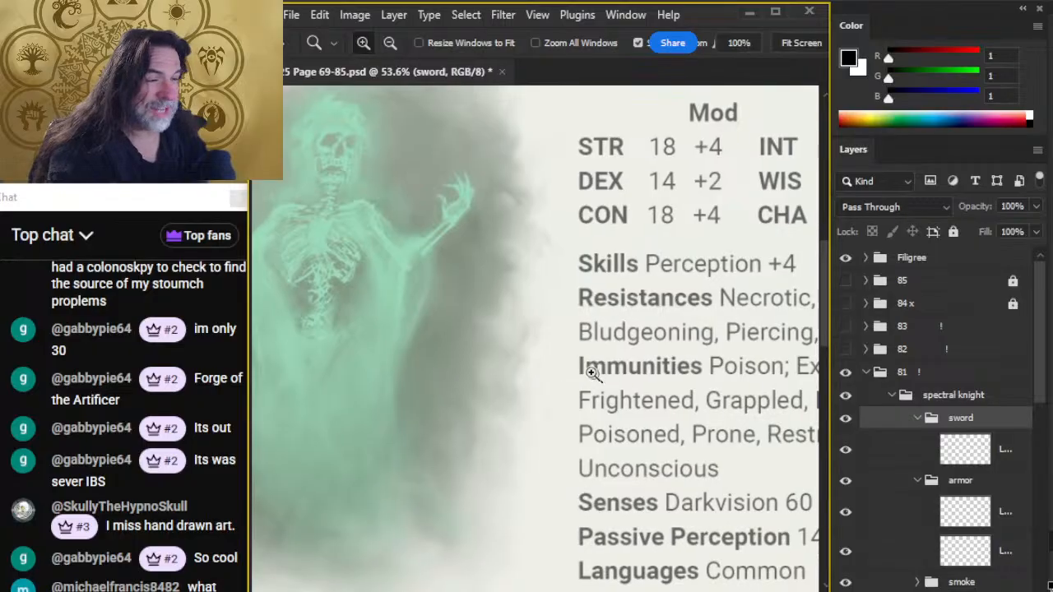
scroll(587, 365, down, 5)
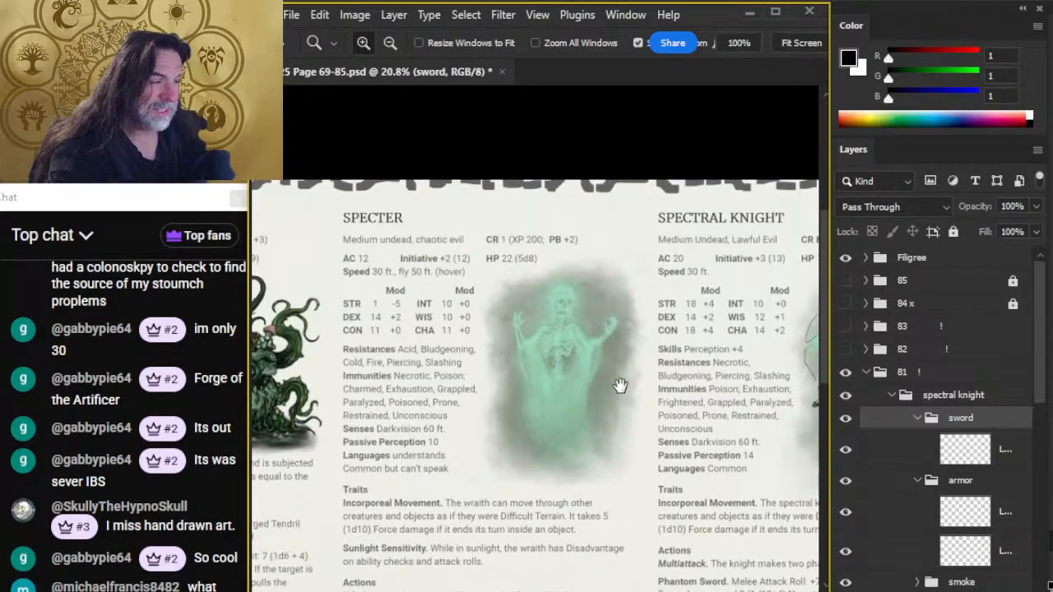
drag(726, 415, 470, 327)
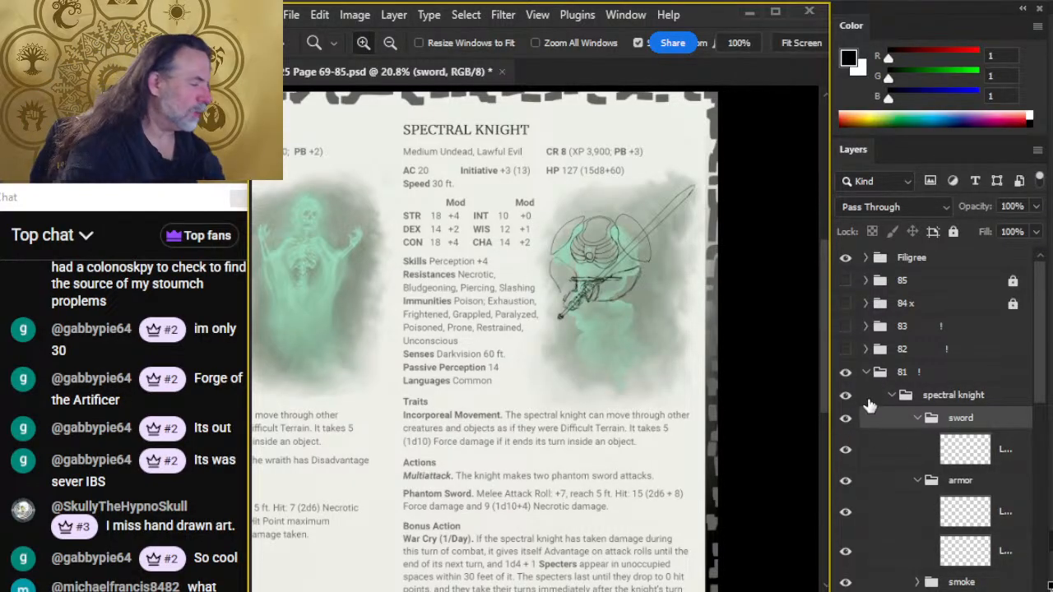
- Swap the page 81 group for the page 83 group and examine the wraith's dark armour up close
click(846, 372)
click(846, 327)
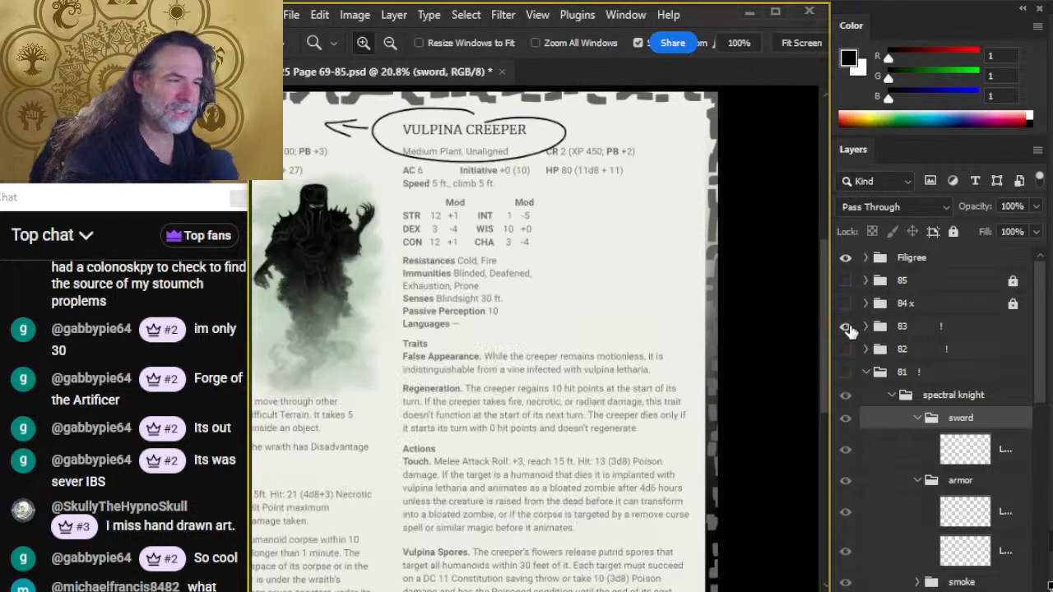
drag(345, 260, 534, 298)
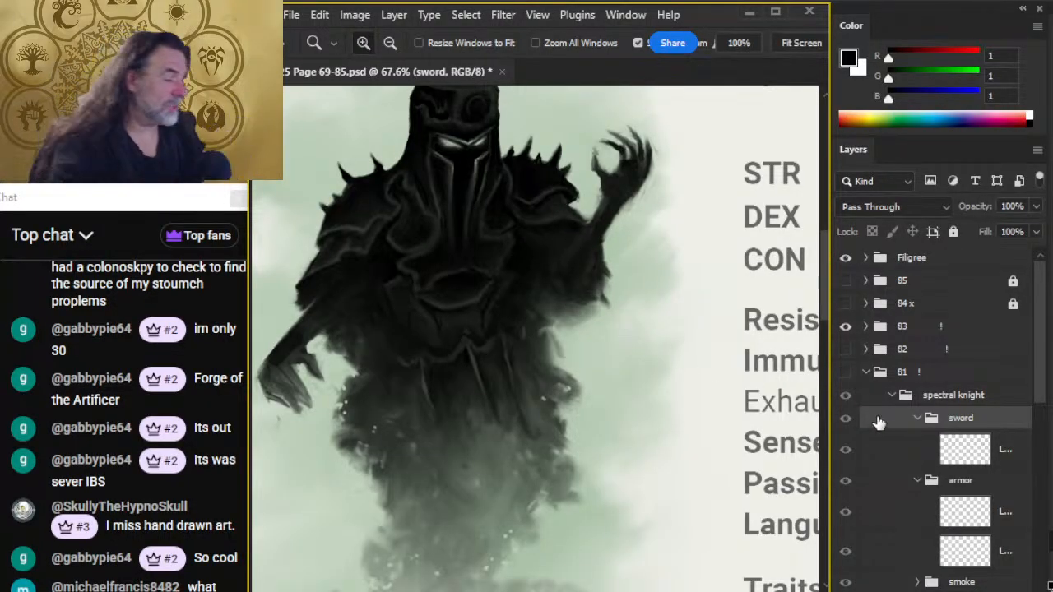
- Switch visibility back from page 83 to page 81 and compare the Spectral Knight with the specter beside it
click(847, 348)
click(845, 372)
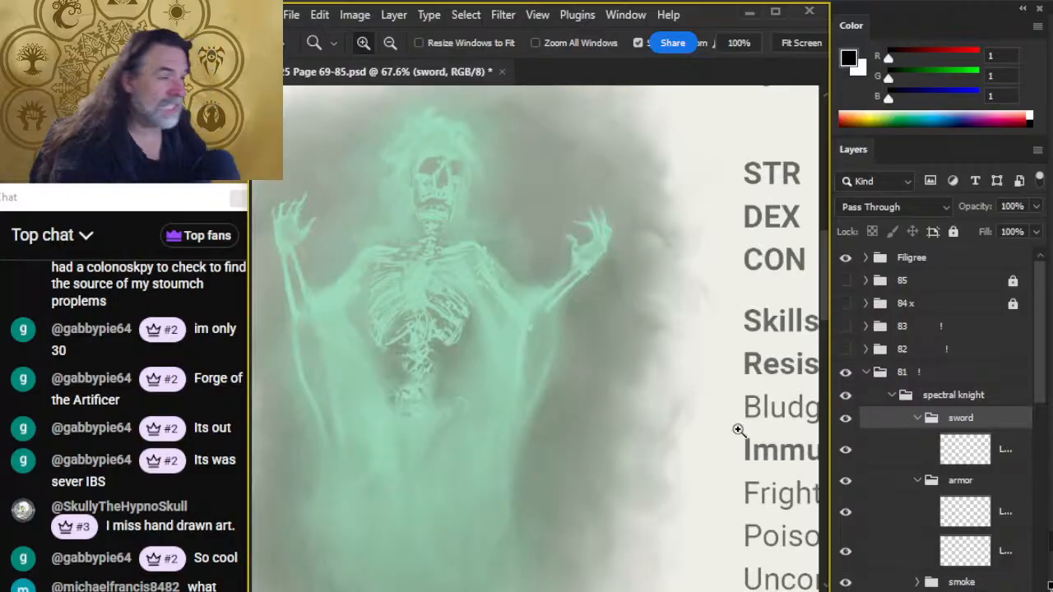
drag(740, 431, 660, 437)
drag(737, 365, 460, 370)
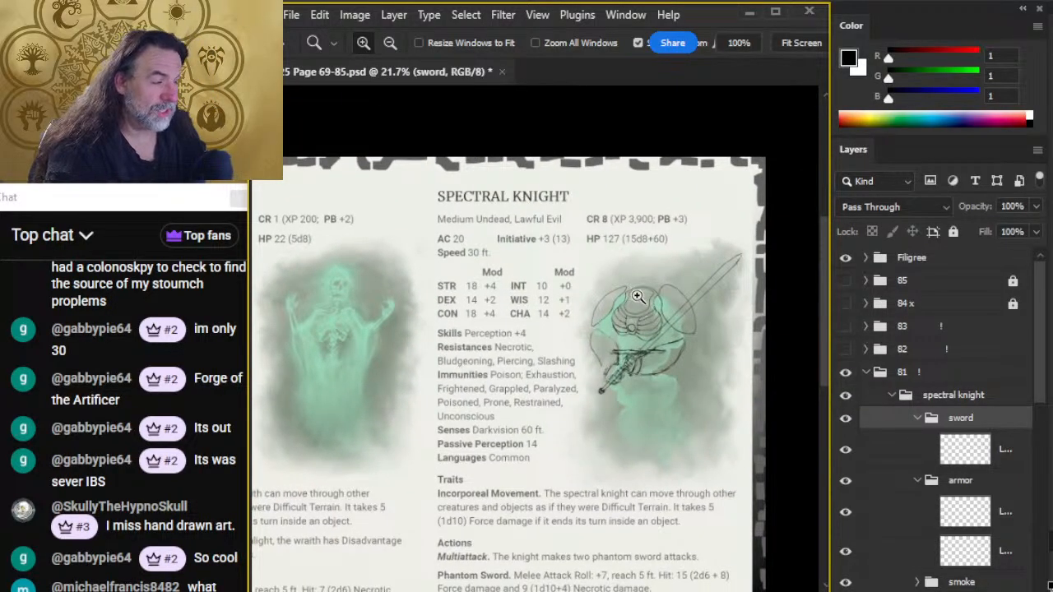
drag(637, 297, 705, 318)
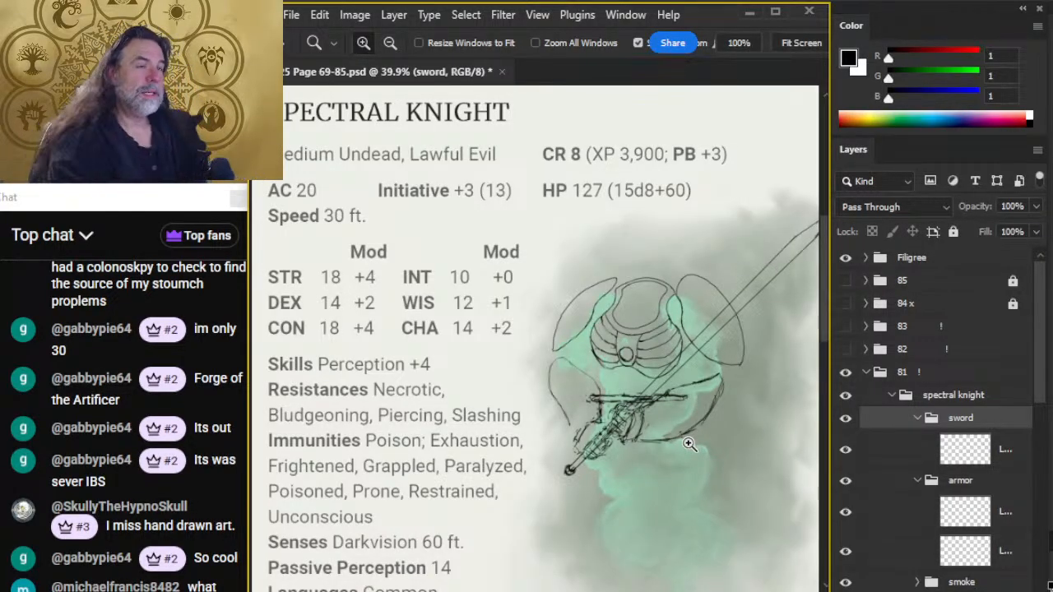
drag(744, 358, 690, 358)
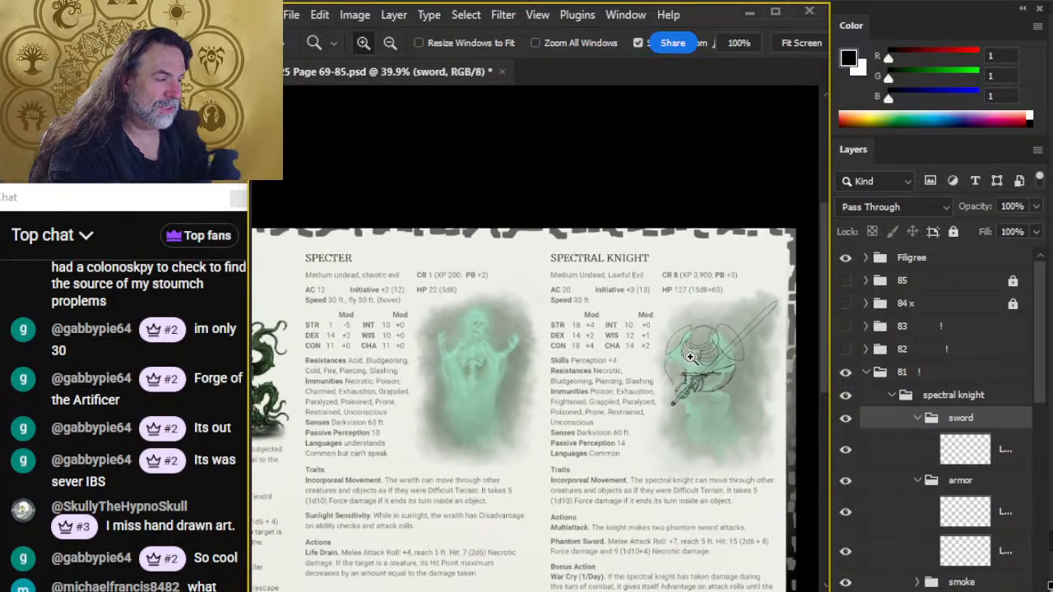
drag(683, 425, 672, 332)
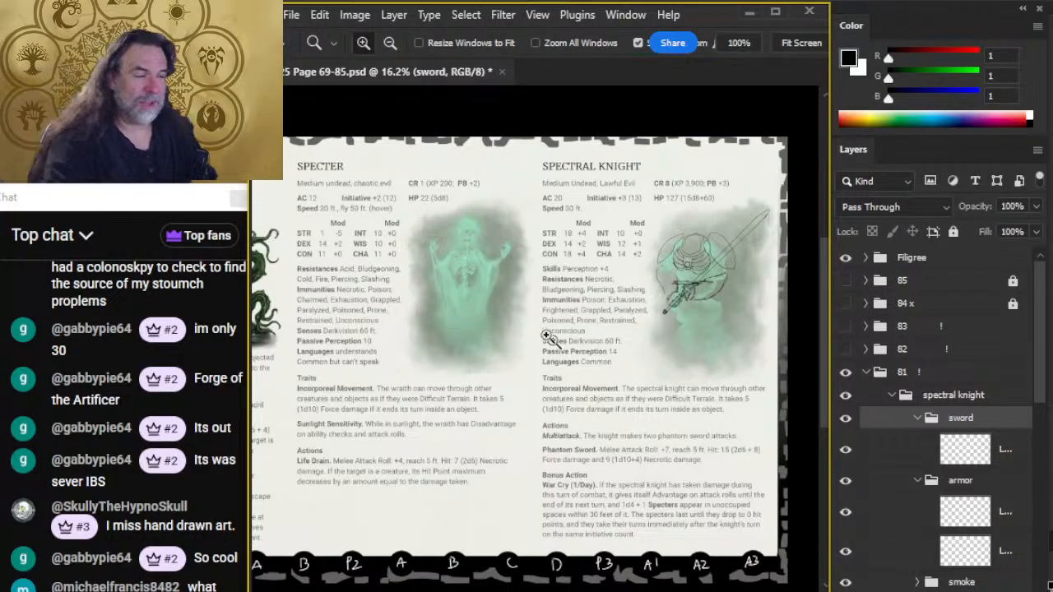
mouse_move(663, 250)
mouse_down()
mouse_move(707, 254)
mouse_move(737, 288)
mouse_up()
drag(730, 338, 535, 296)
drag(539, 218, 683, 222)
- Select the sketch layer inside the sword group and toggle its visibility to check what it contains
key(b)
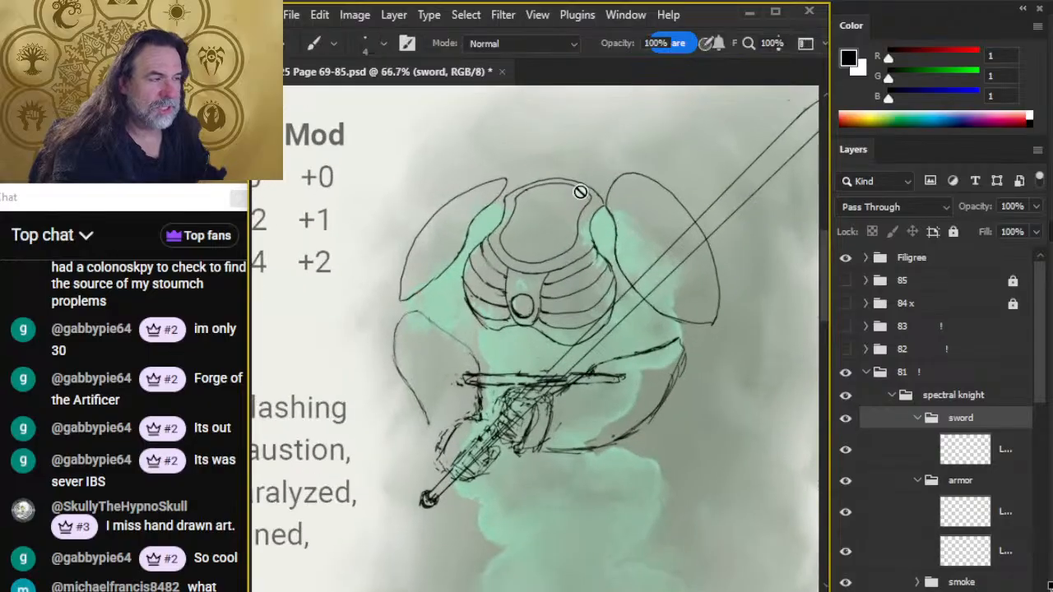
drag(596, 232, 611, 343)
click(900, 450)
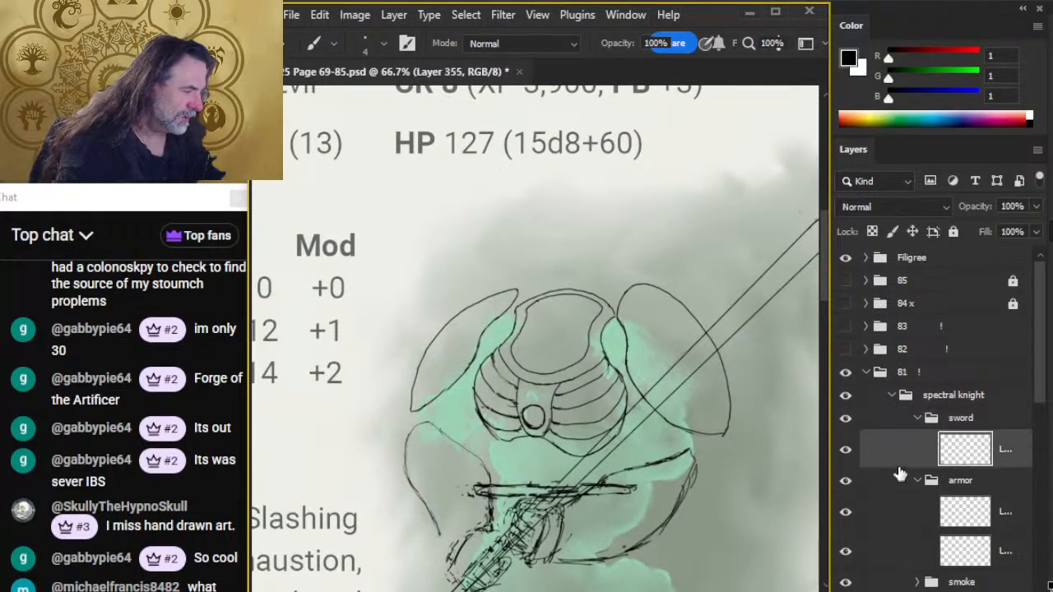
click(846, 450)
click(846, 450)
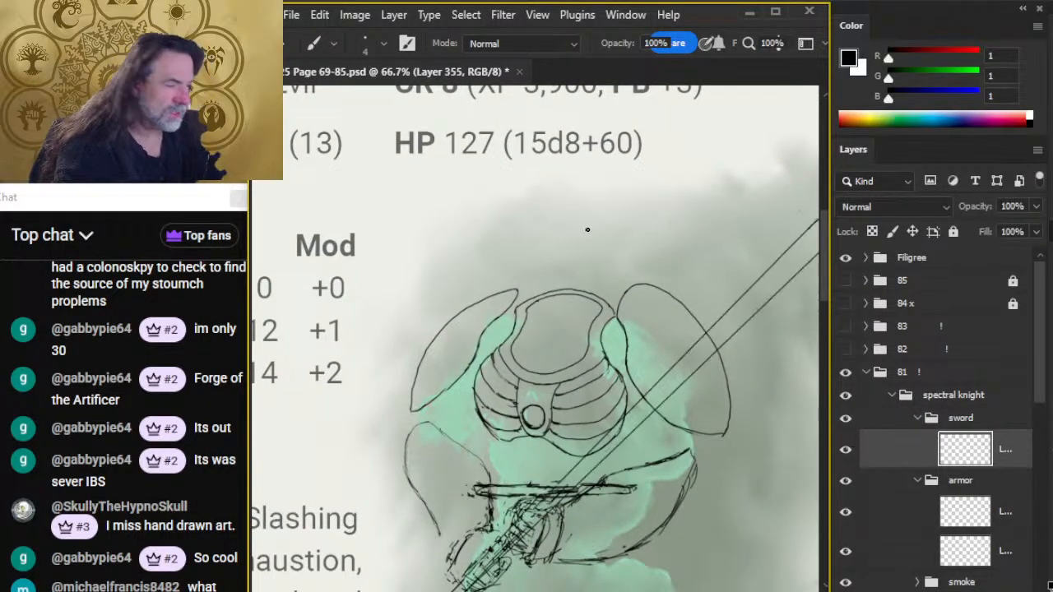
- Choose a textured stamp brush, enlarge it to 175 px and stamp several test marks above the knight
right_click(671, 309)
click(634, 66)
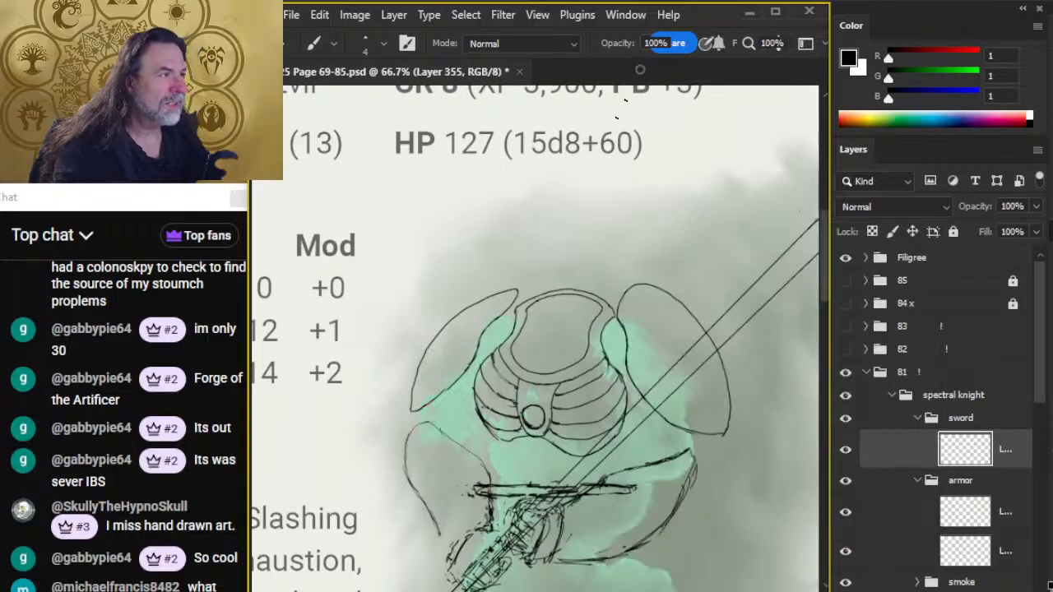
key(])
key(])
key(])
key(])
key(])
key(])
key(])
key(])
key(])
key(])
key(])
key(])
key(])
key(])
key(])
key(])
key(])
click(489, 236)
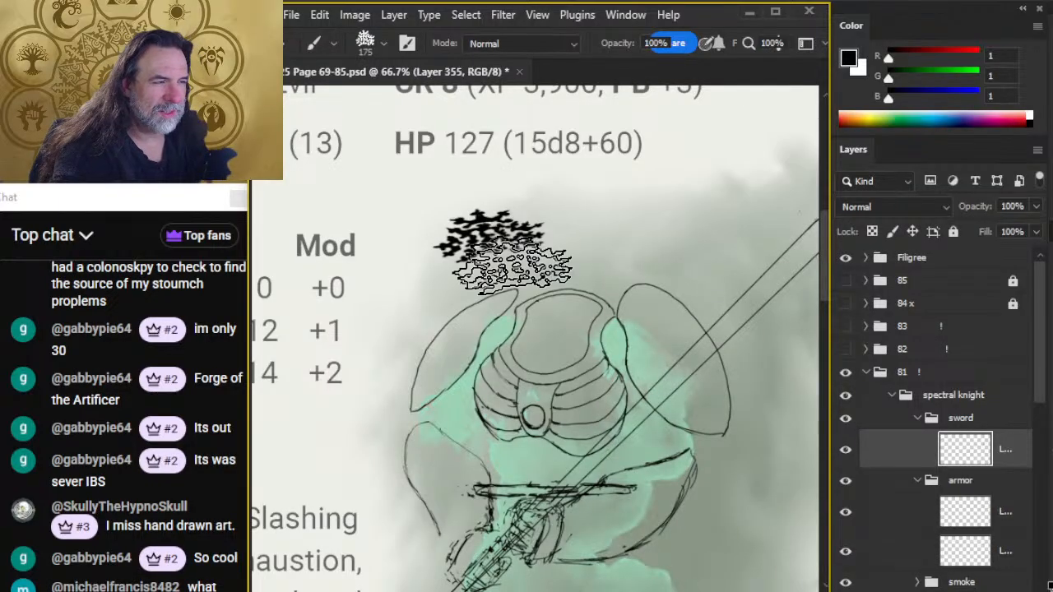
click(556, 215)
click(632, 243)
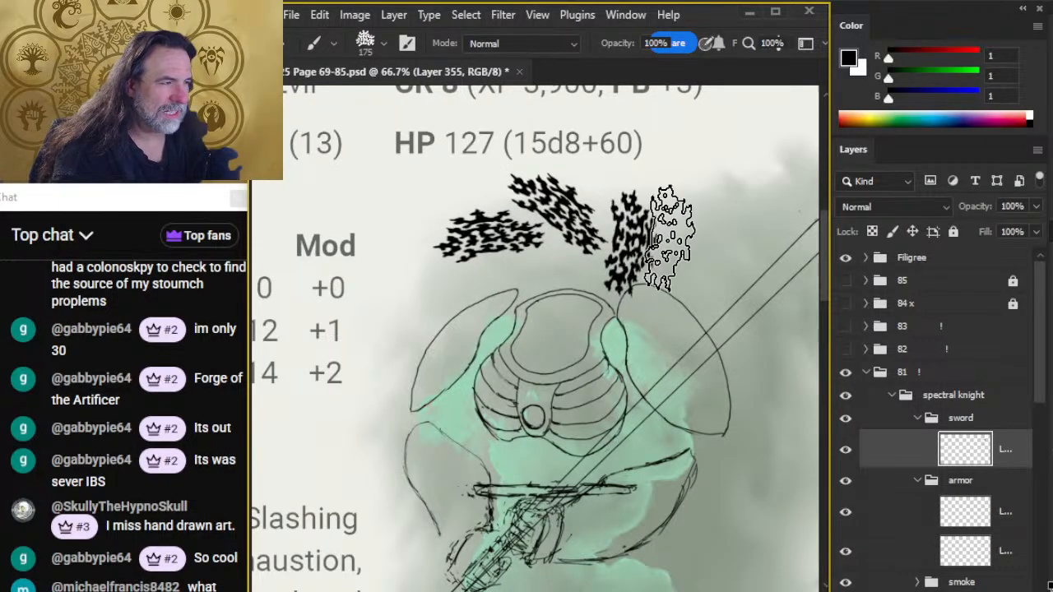
click(701, 194)
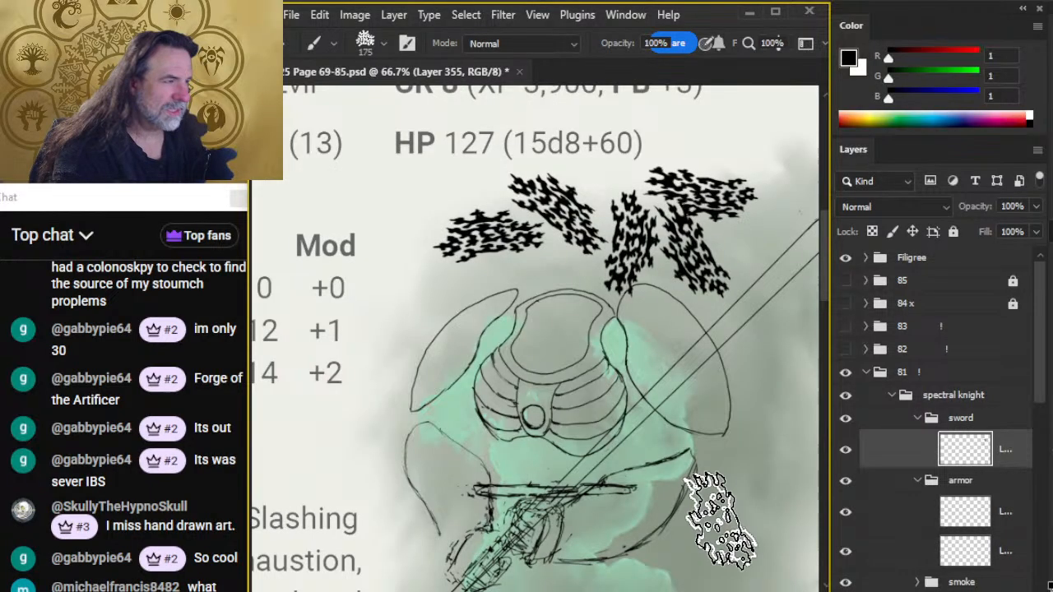
- Undo all the test stamps above the knight
key(ctrl+z)
key(ctrl+z)
key(ctrl+z)
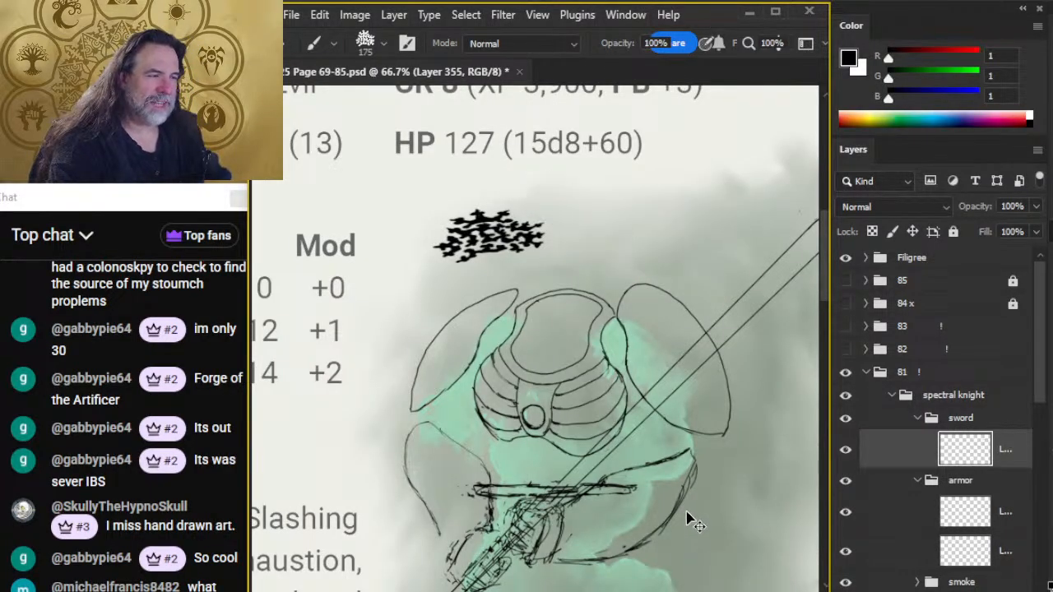
key(ctrl+z)
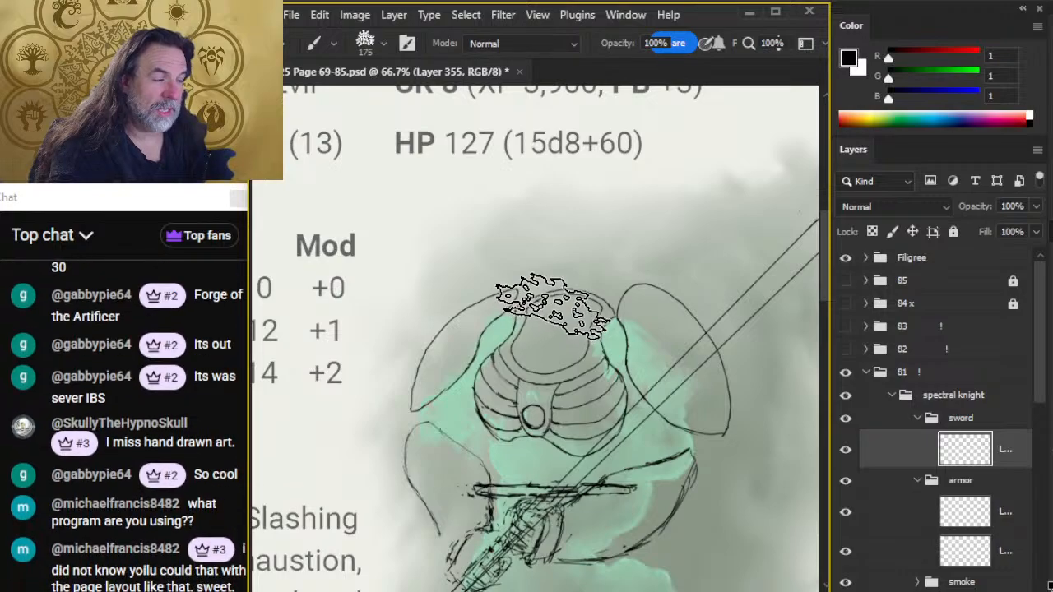
- Switch the brush to Hard Round and reduce its size to 3 px
right_click(554, 305)
click(673, 487)
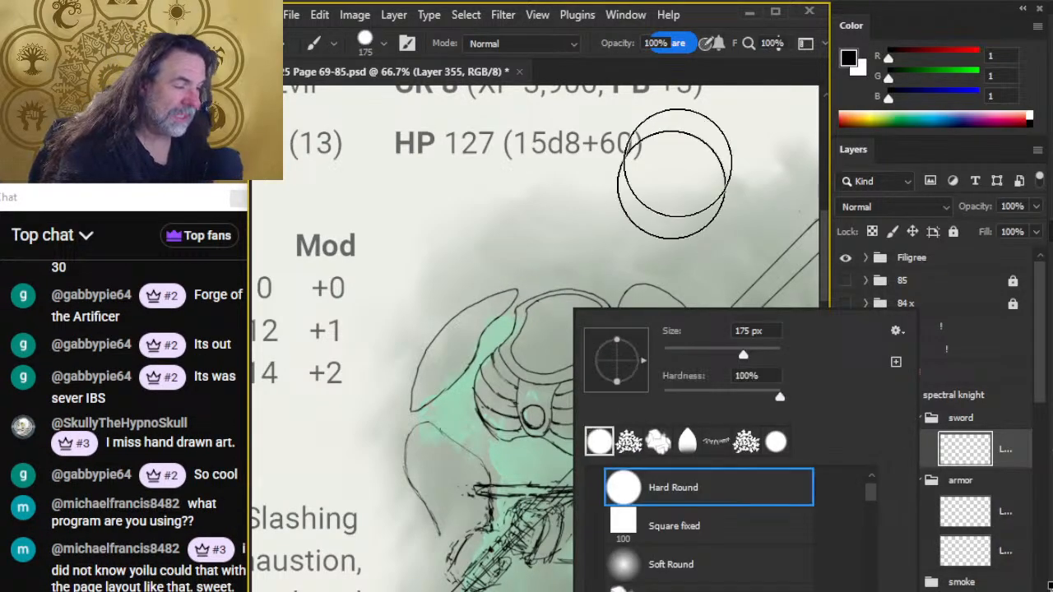
click(682, 71)
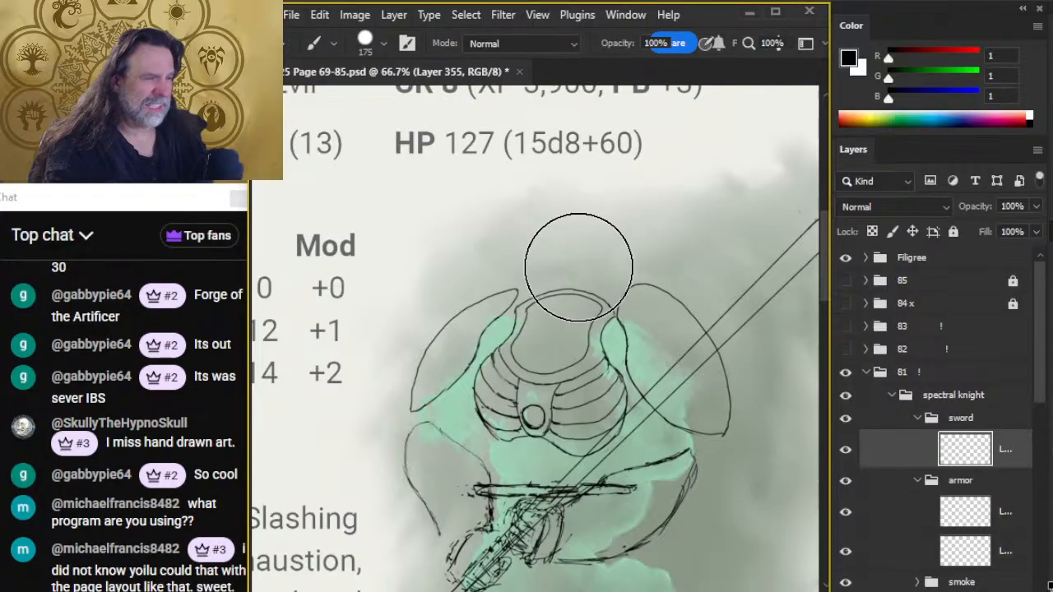
key(bracketleft)
key(bracketleft)
key(bracketleft)
key(bracketleft)
key(bracketleft)
key(bracketleft)
key(bracketleft)
key(bracketleft)
key(bracketleft)
key(bracketleft)
key(bracketleft)
key(bracketleft)
key(bracketleft)
key(bracketleft)
key(bracketleft)
key(bracketleft)
key(bracketleft)
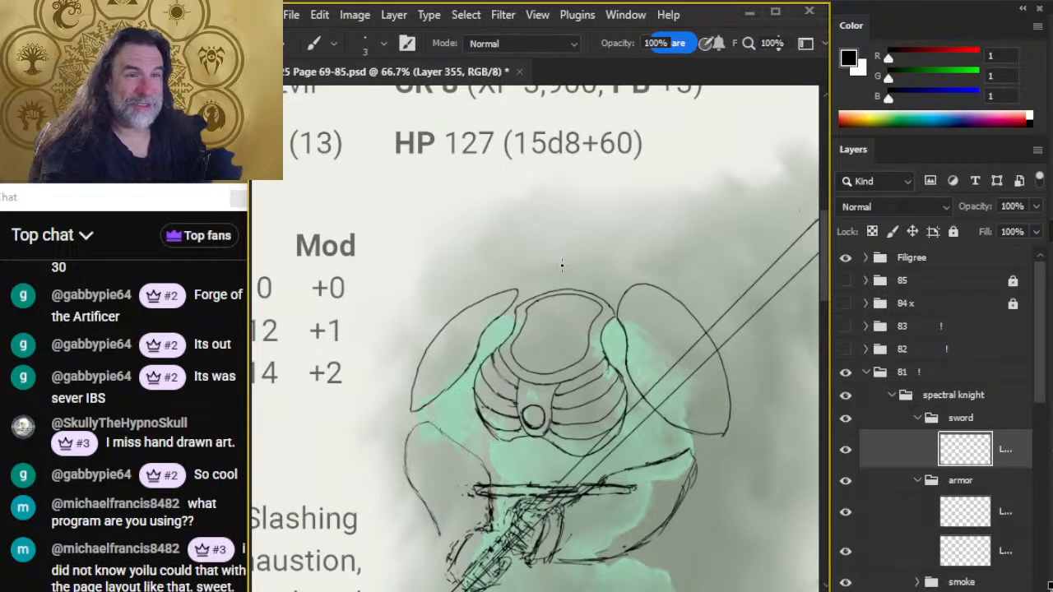
- Group the two sketch layers inside the armor group into a nested group
key(space)
drag(648, 427, 607, 336)
key(ctrl+space)
drag(607, 399, 575, 346)
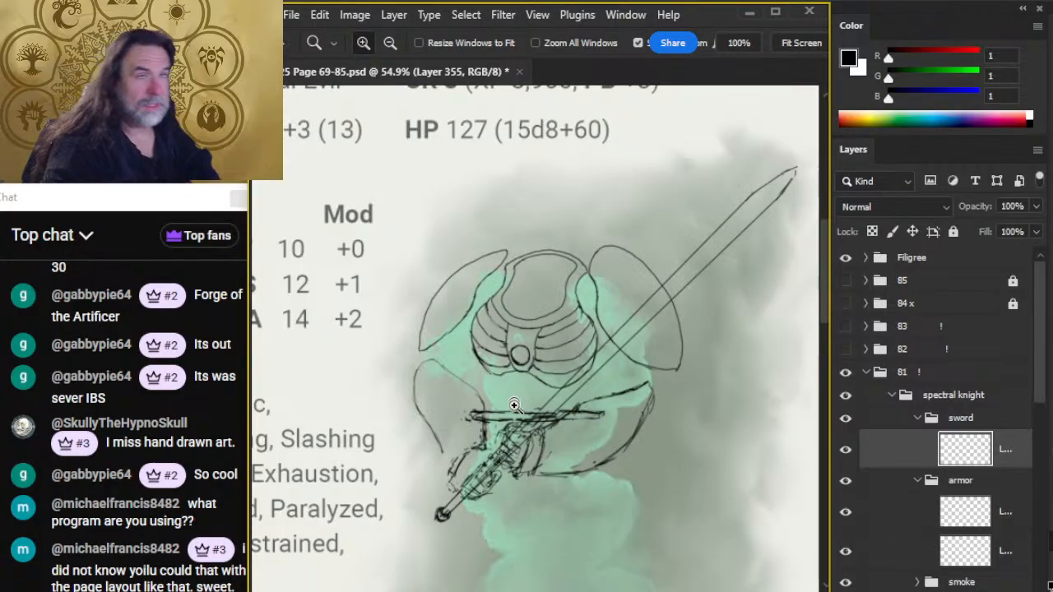
drag(585, 422, 527, 351)
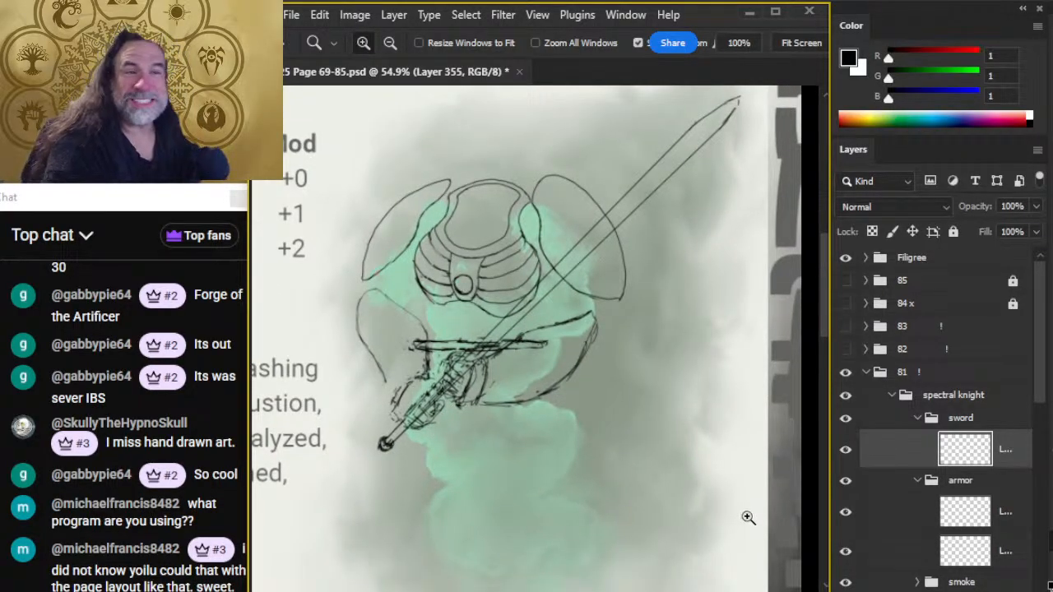
click(907, 485)
click(917, 481)
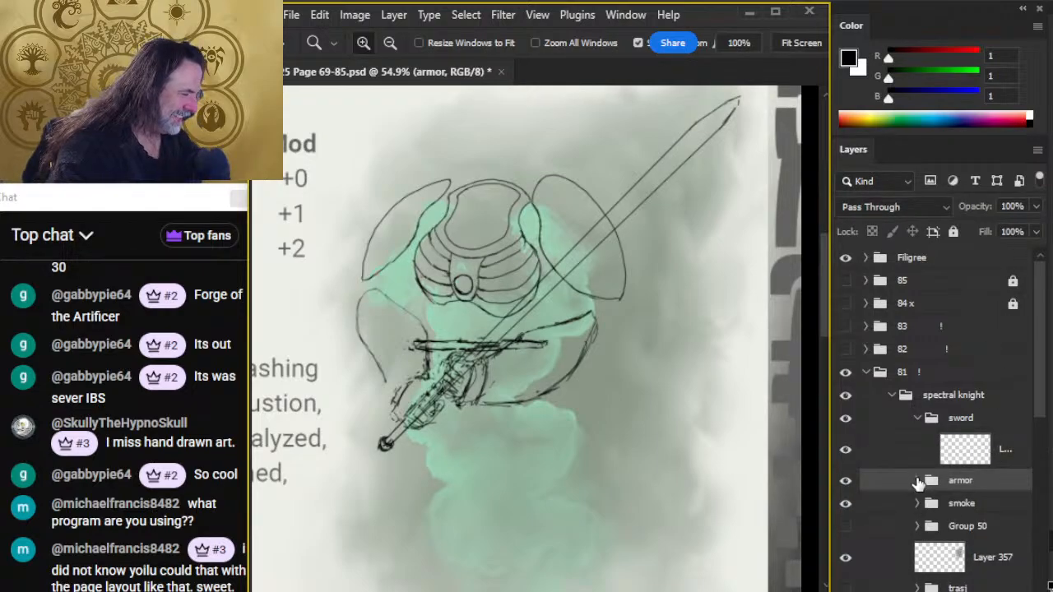
click(918, 481)
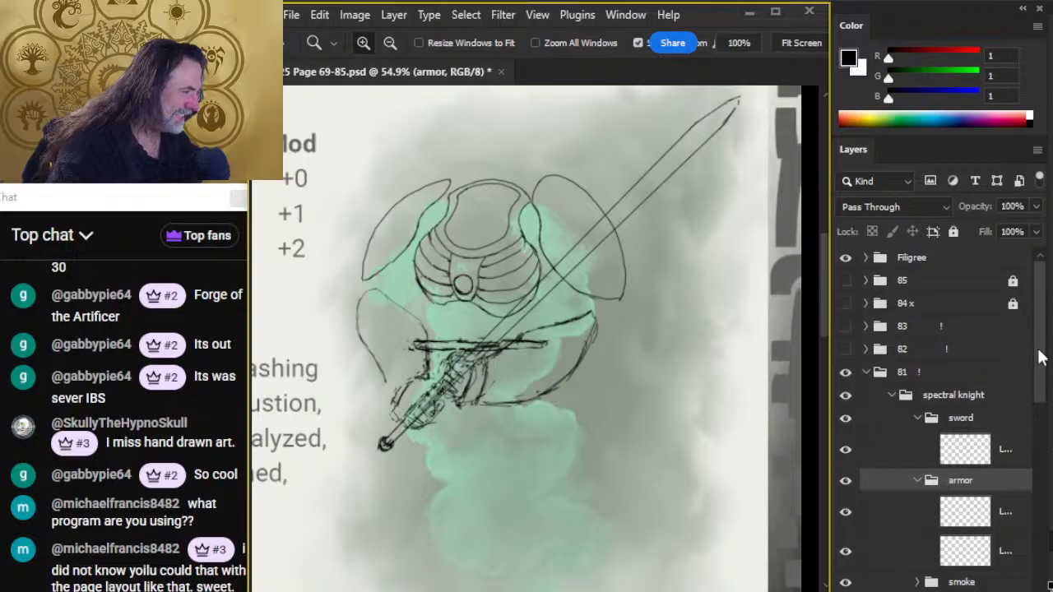
drag(1039, 356, 1037, 424)
click(881, 390)
ctrl+click(885, 354)
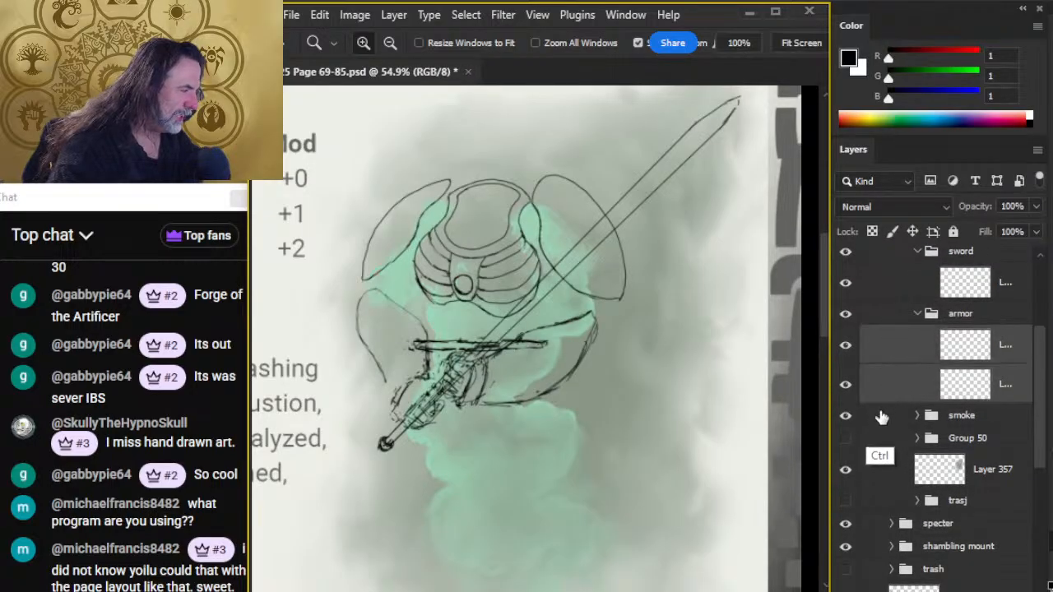
key(ctrl+g)
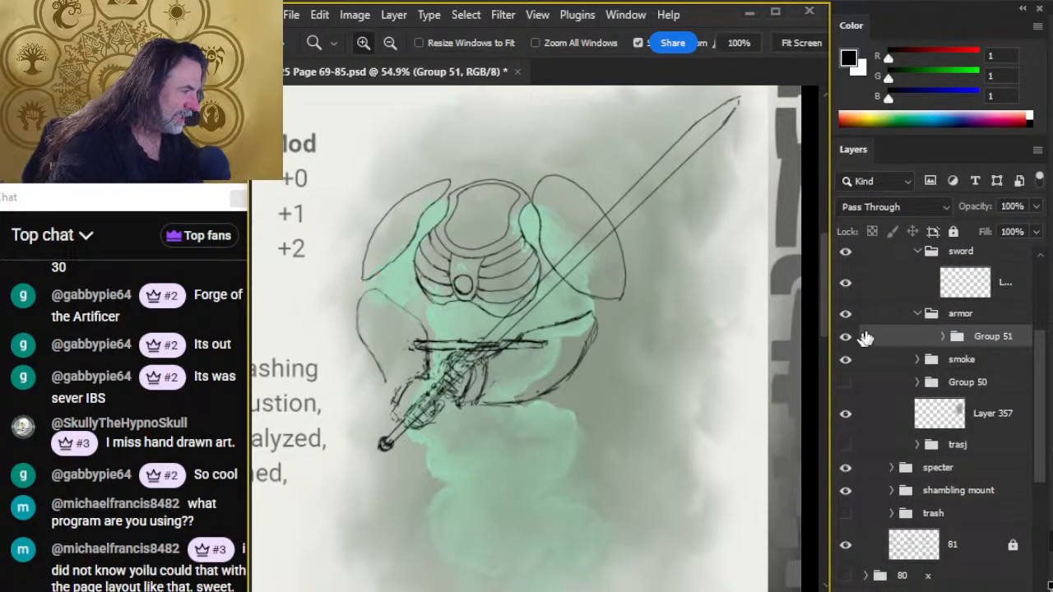
- Lower the nested armor sketch group's opacity to 36% and add a new blank layer above it
click(1036, 206)
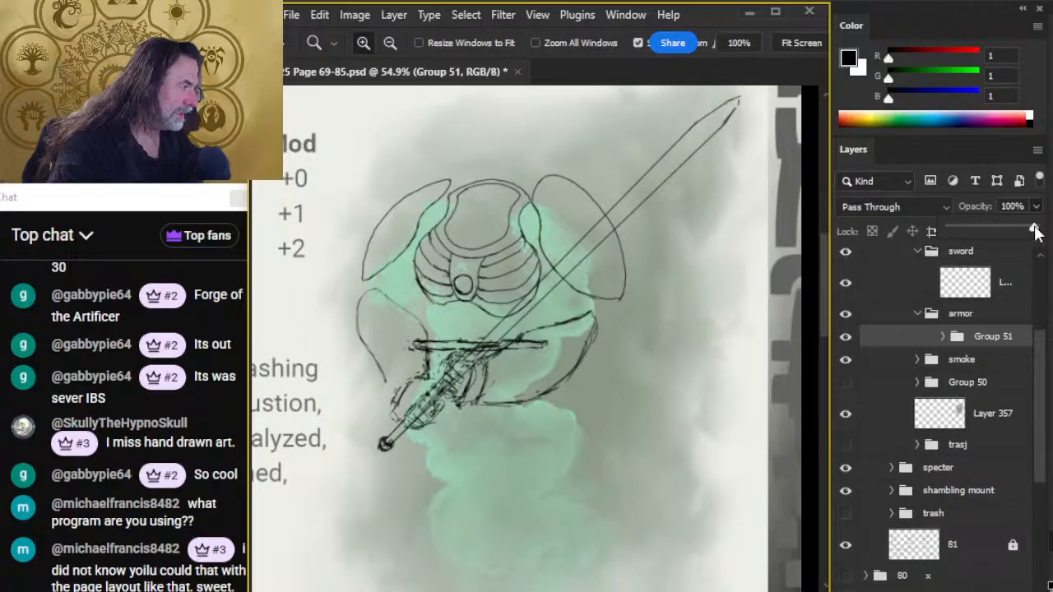
drag(1035, 232, 984, 234)
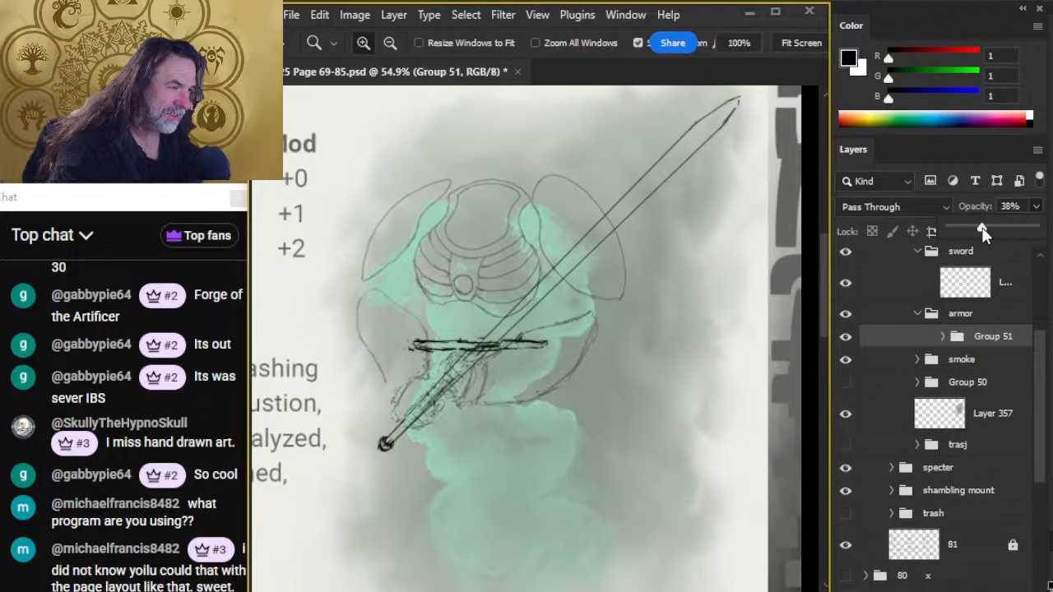
click(902, 338)
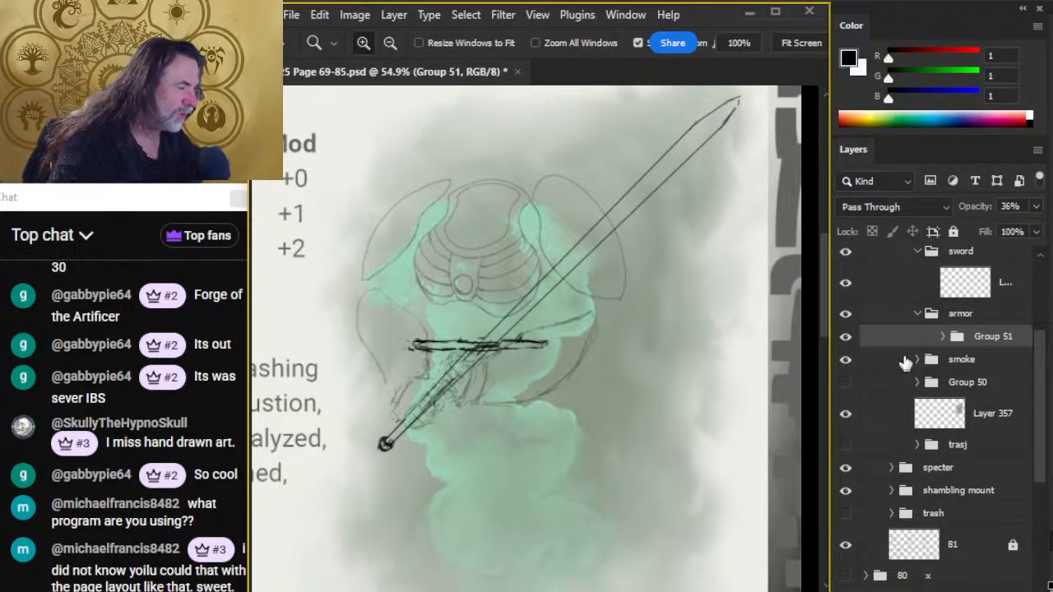
key(ctrl+shift+alt+n)
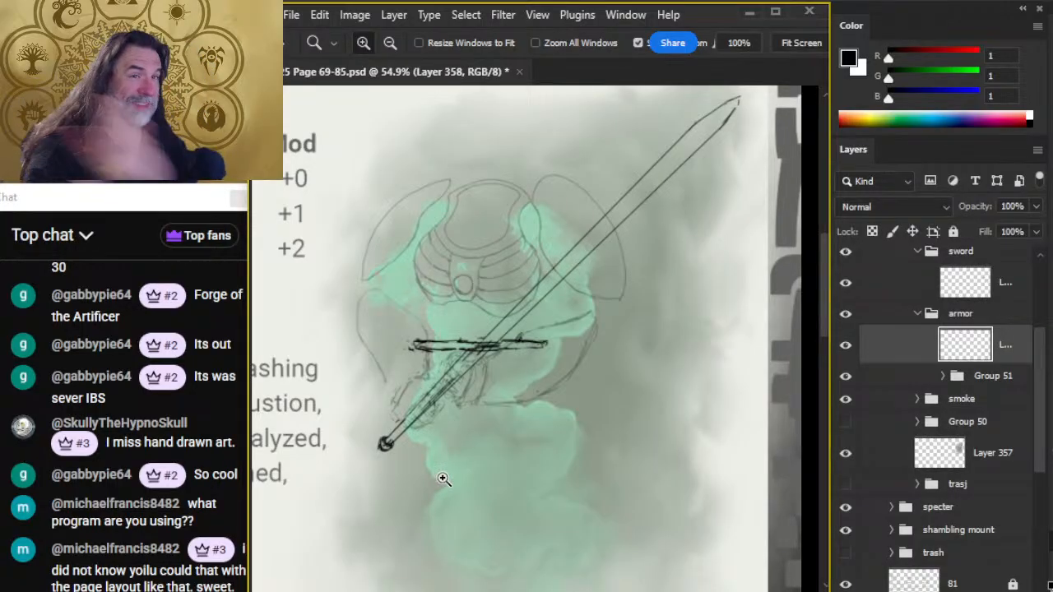
- Ink the upper outer edge of the knight's left-hand shoulder plate in black with a 5 px brush, following the faded sketch
scroll(501, 482, down, 3)
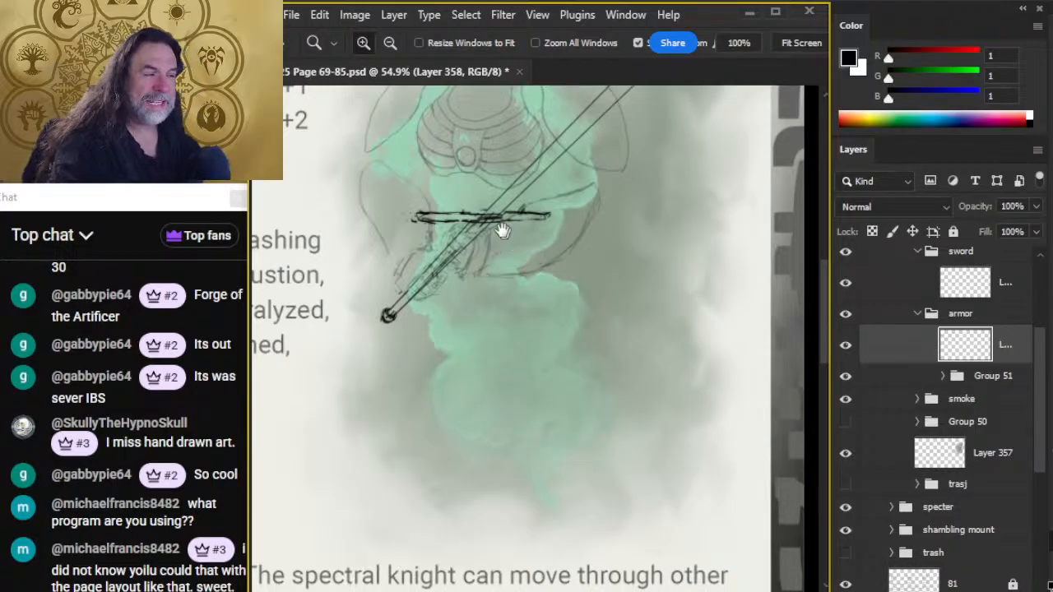
drag(501, 228, 539, 381)
drag(460, 270, 511, 263)
key(b)
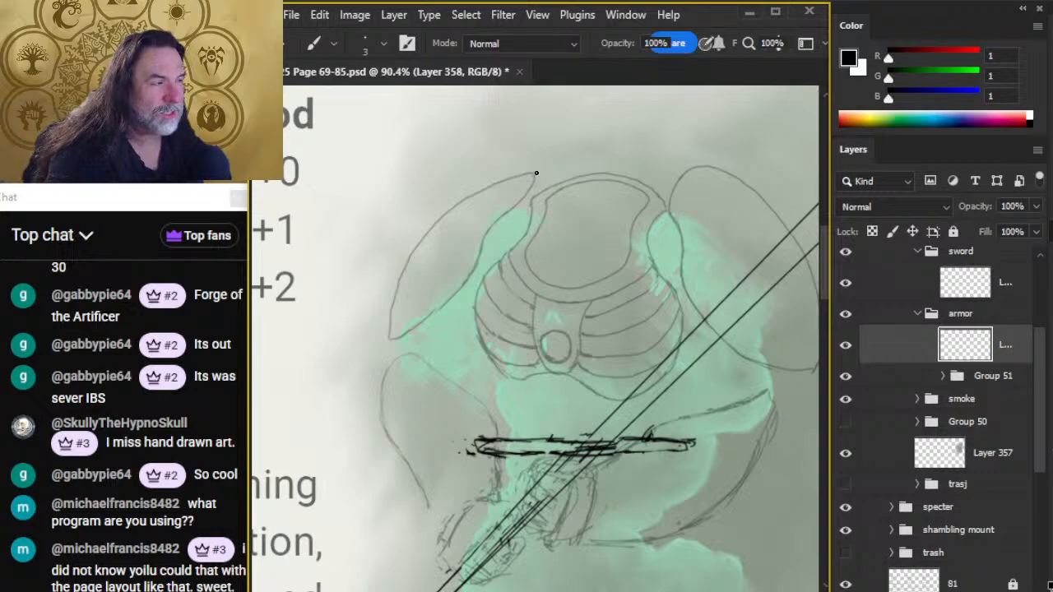
mouse_move(536, 173)
mouse_down()
mouse_move(458, 206)
mouse_move(434, 229)
mouse_move(394, 291)
mouse_move(390, 330)
mouse_up()
key(ctrl+z)
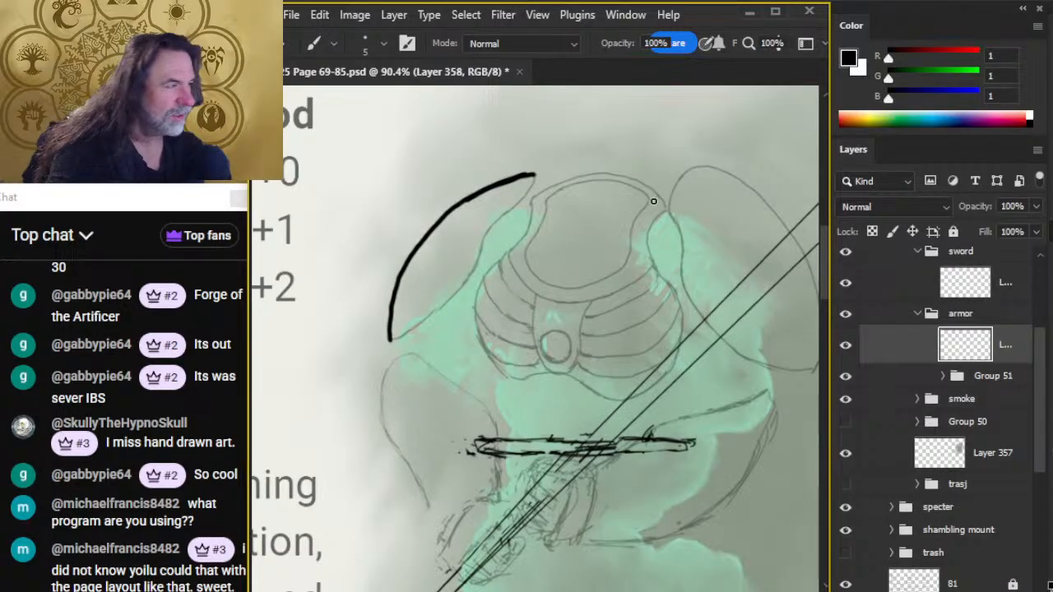
drag(654, 212, 571, 191)
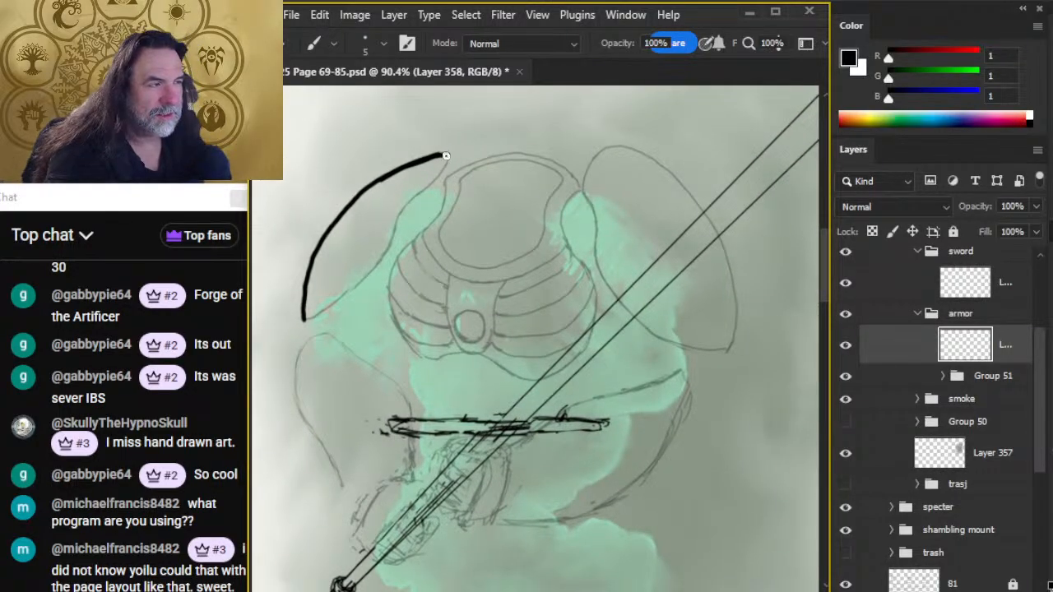
drag(446, 155, 432, 181)
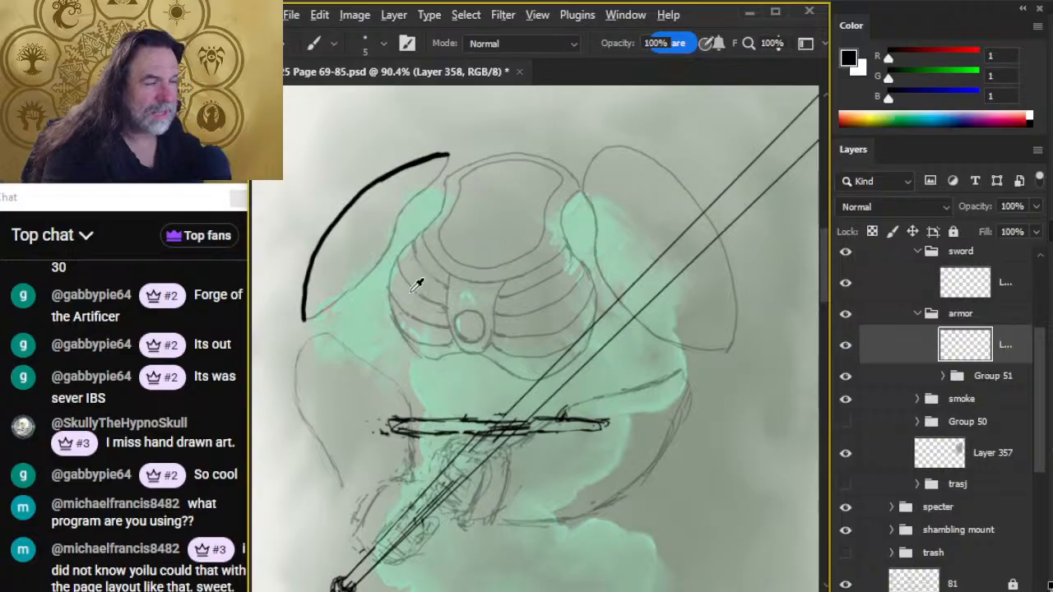
- Switch to the browser window showing the Epidemic Sound Darksynth page
key(alt+Tab)
key(alt+Tab)
key(alt+Tab)
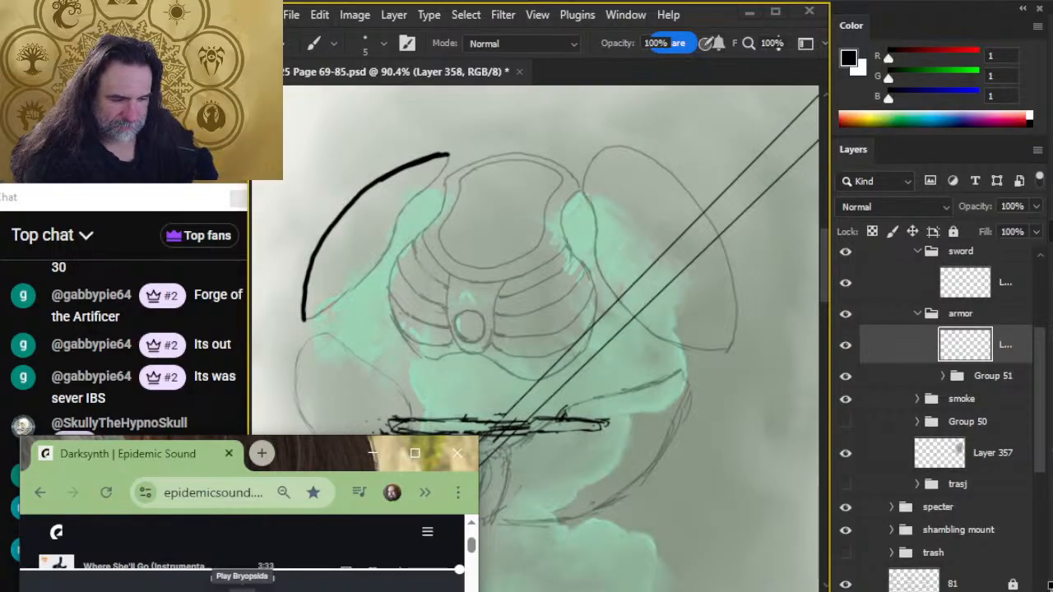
- In the enlarged Epidemic Sound browser window, reload the darksynth playlist and start playing the track Paid Marketing
double_click(301, 449)
scroll(288, 379, down, 2)
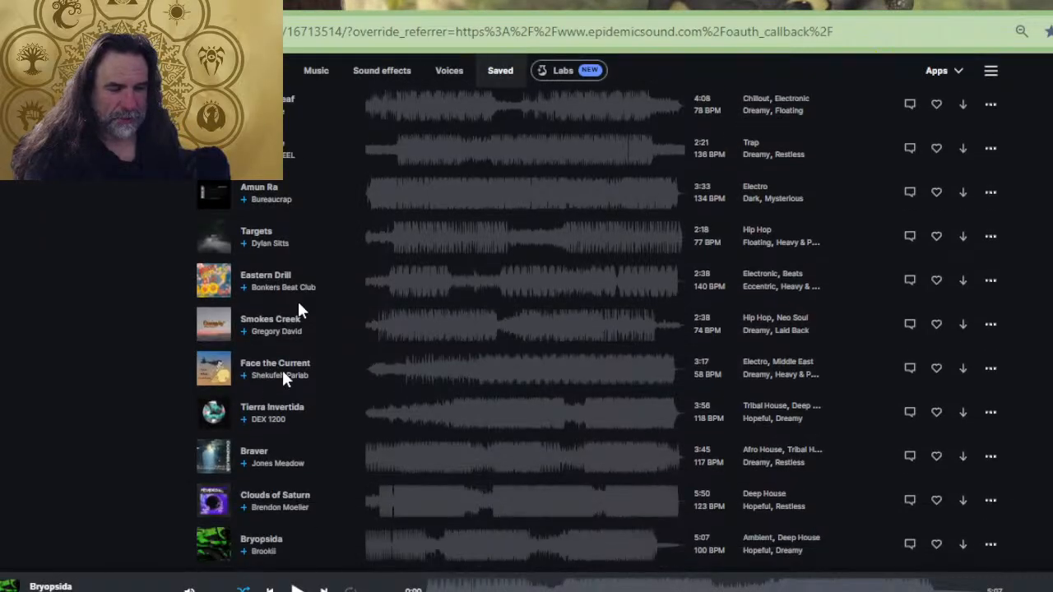
scroll(282, 374, down, 1)
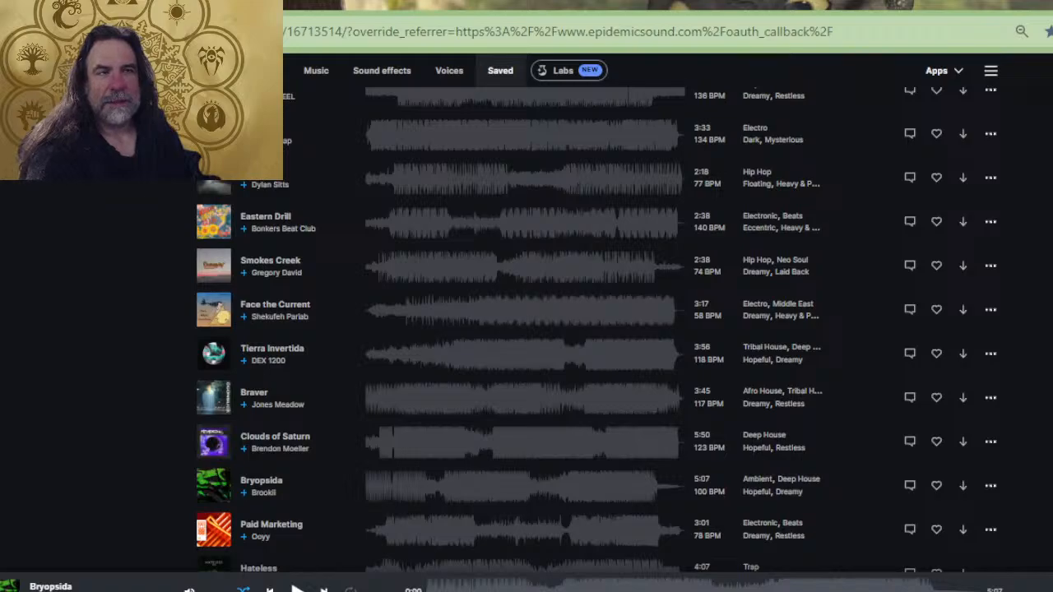
key(F5)
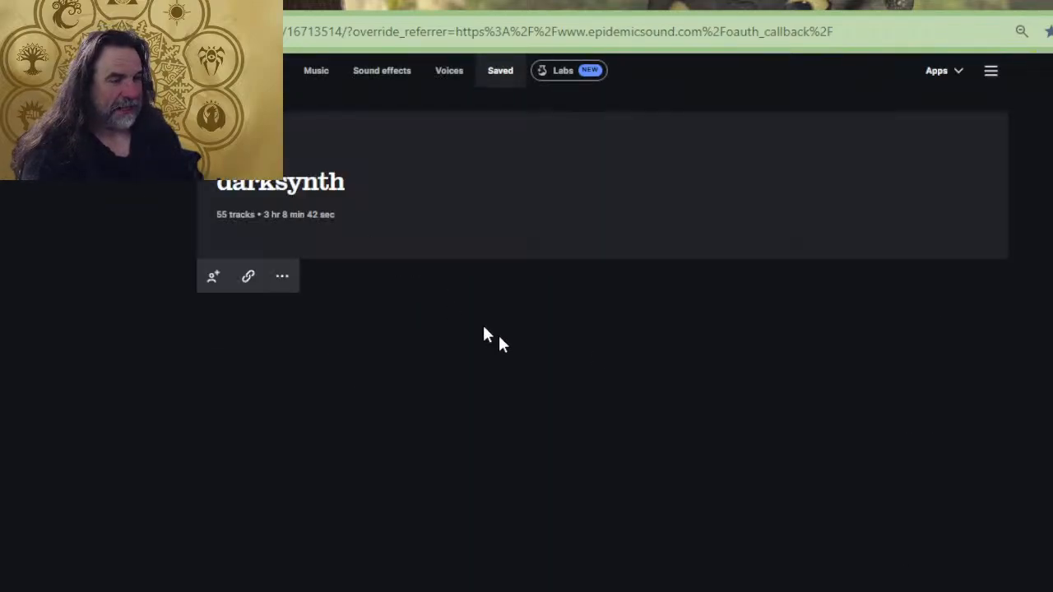
scroll(361, 350, down, 10)
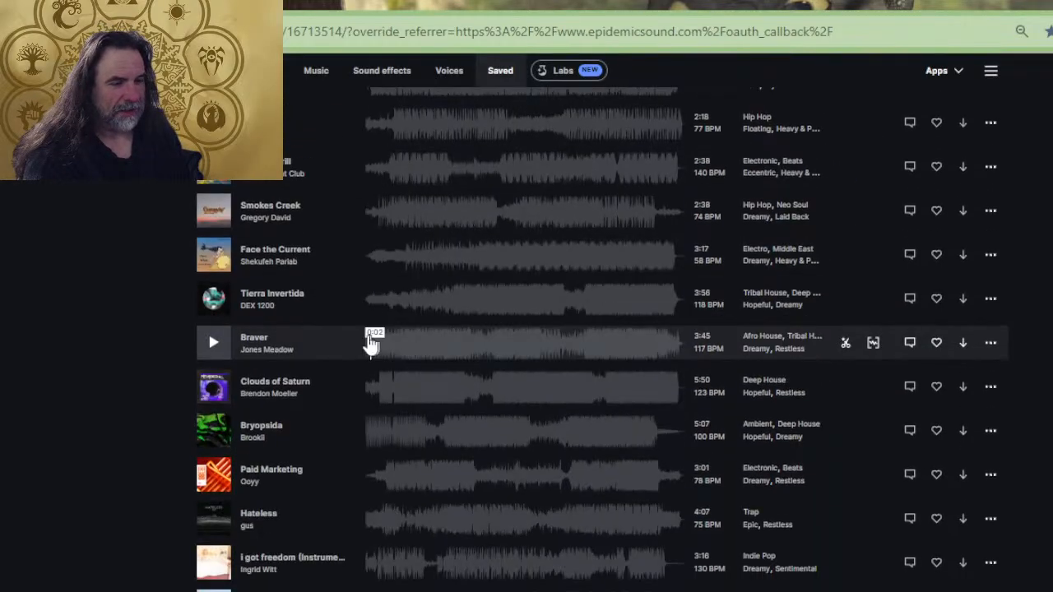
click(216, 479)
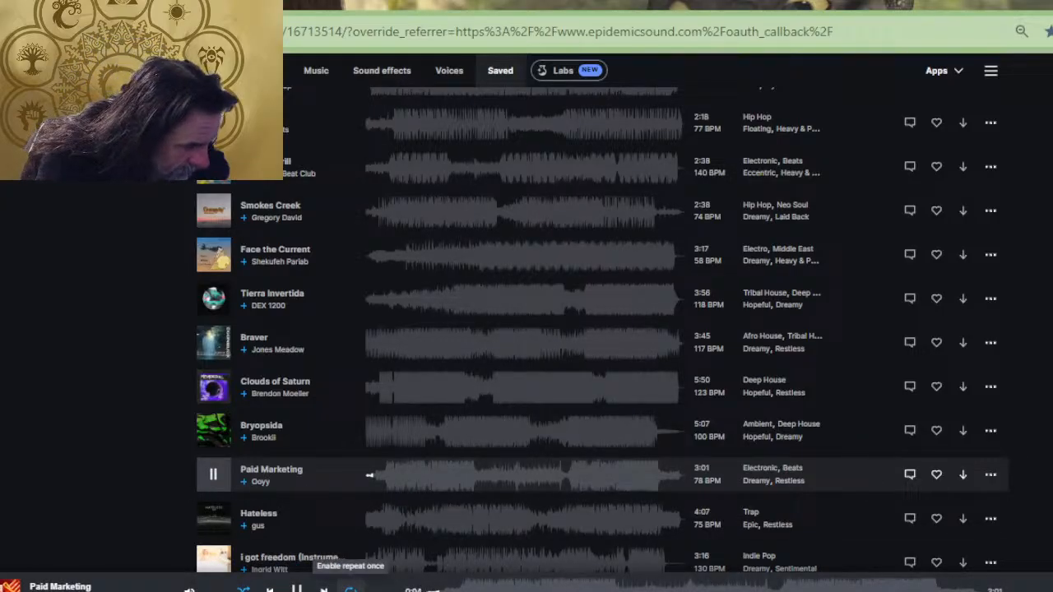
- Cycle through the music player's repeat modes and leave repeat turned off
click(351, 589)
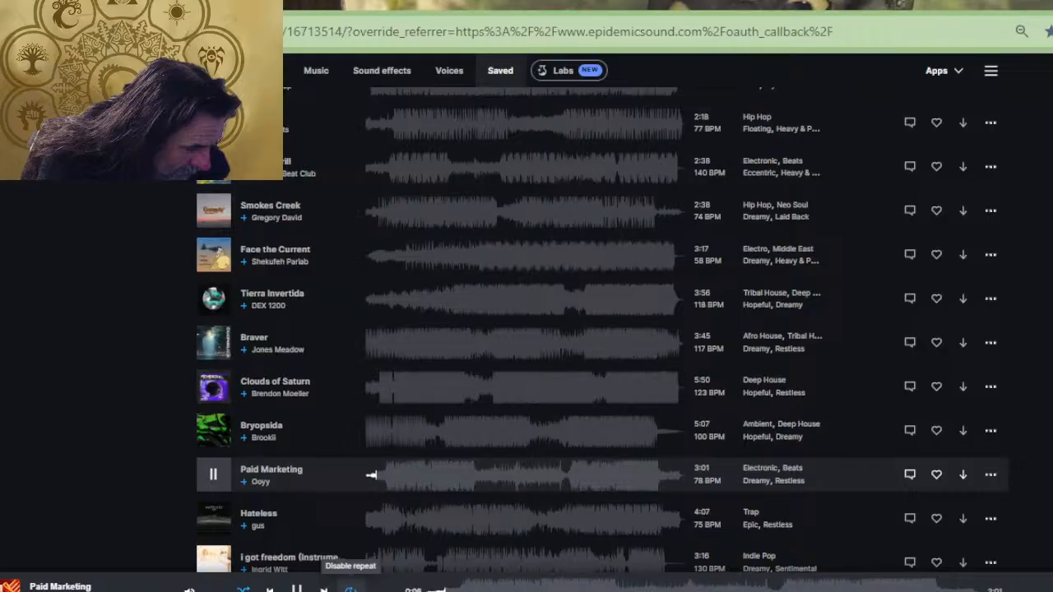
click(351, 589)
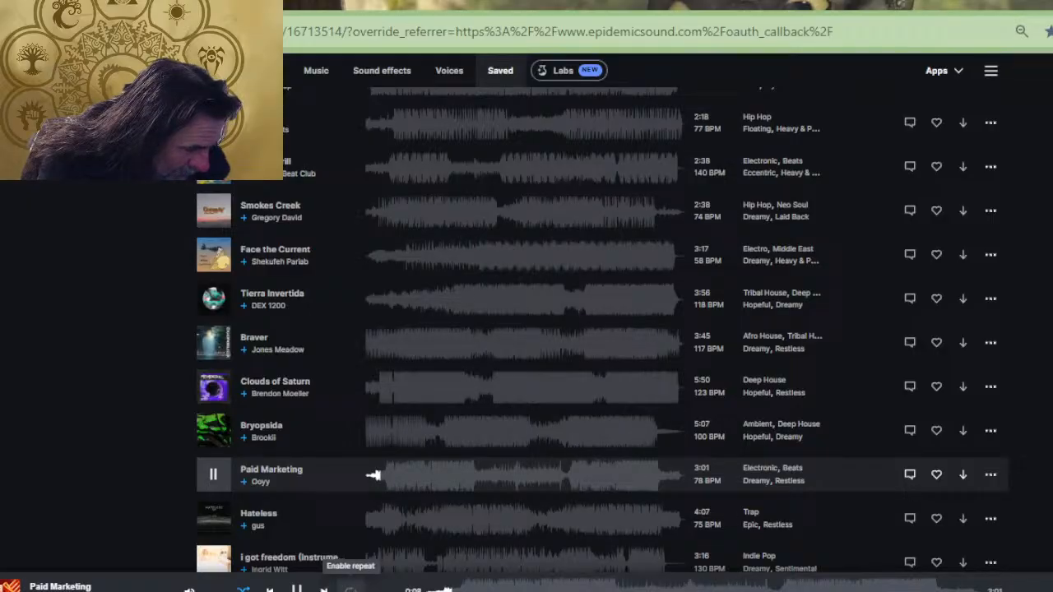
click(351, 589)
click(351, 589)
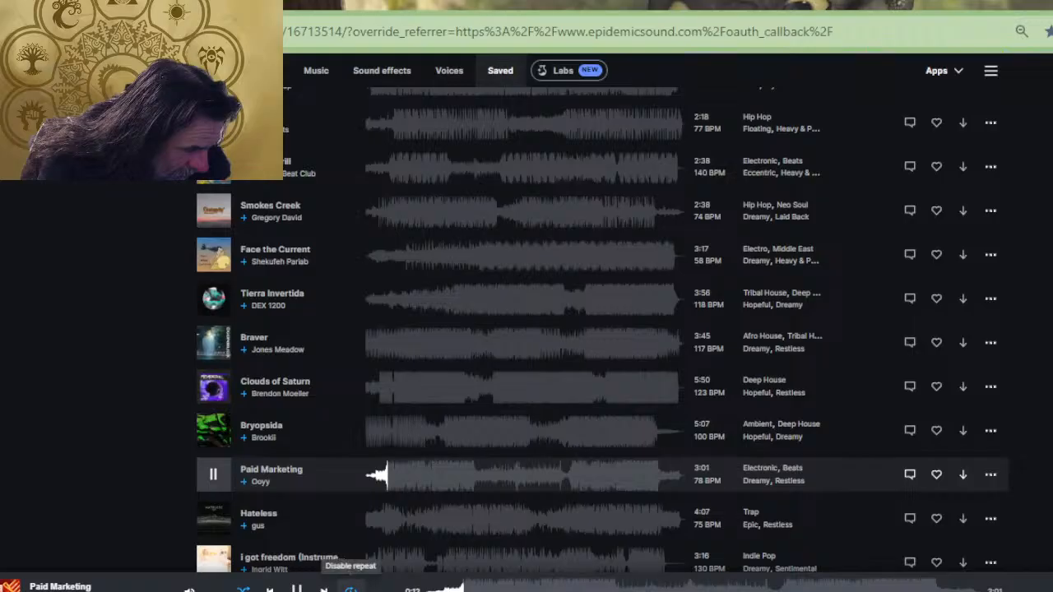
click(351, 589)
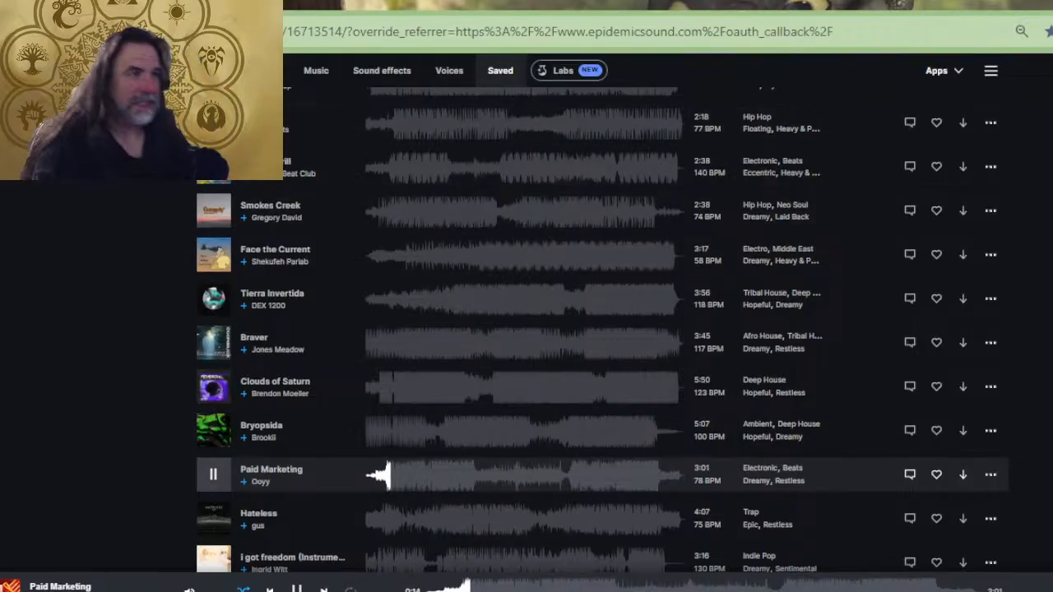
- Play the track Kenji from the darksynth playlist instead and restore the browser window to its smaller size
scroll(239, 346, down, 2)
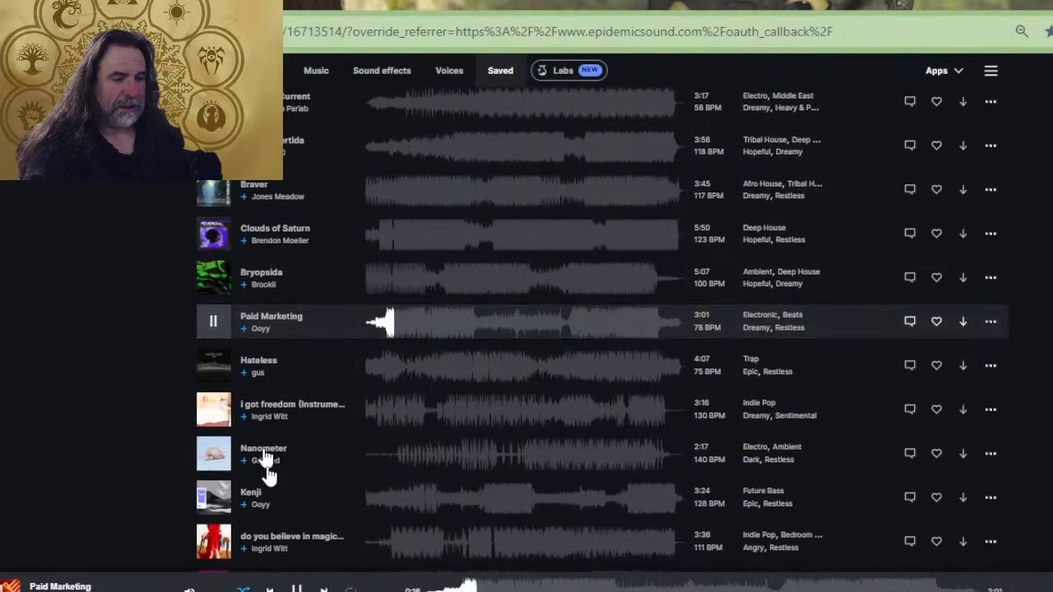
click(212, 498)
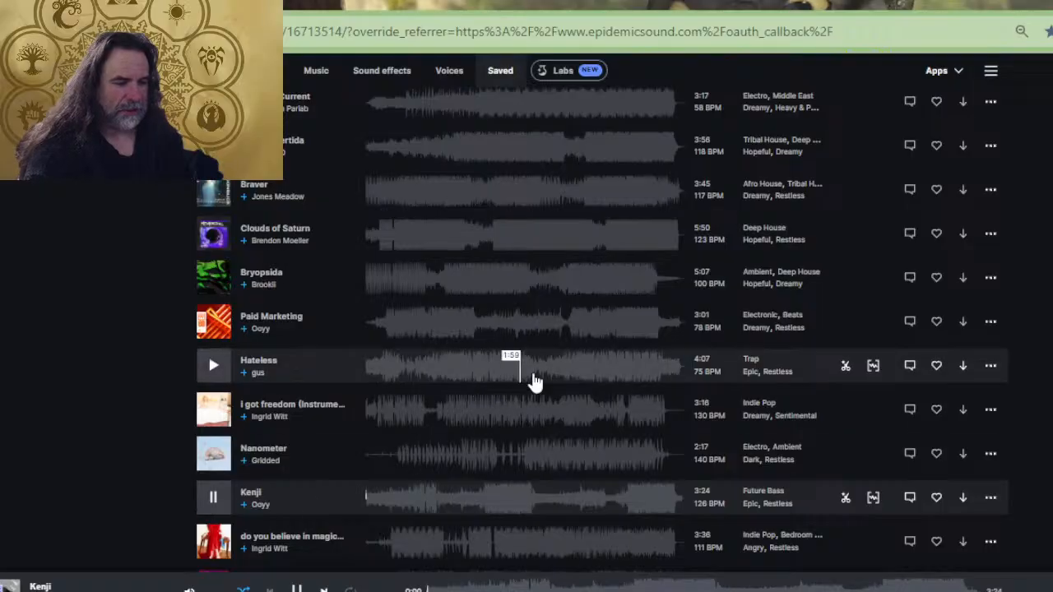
double_click(475, 16)
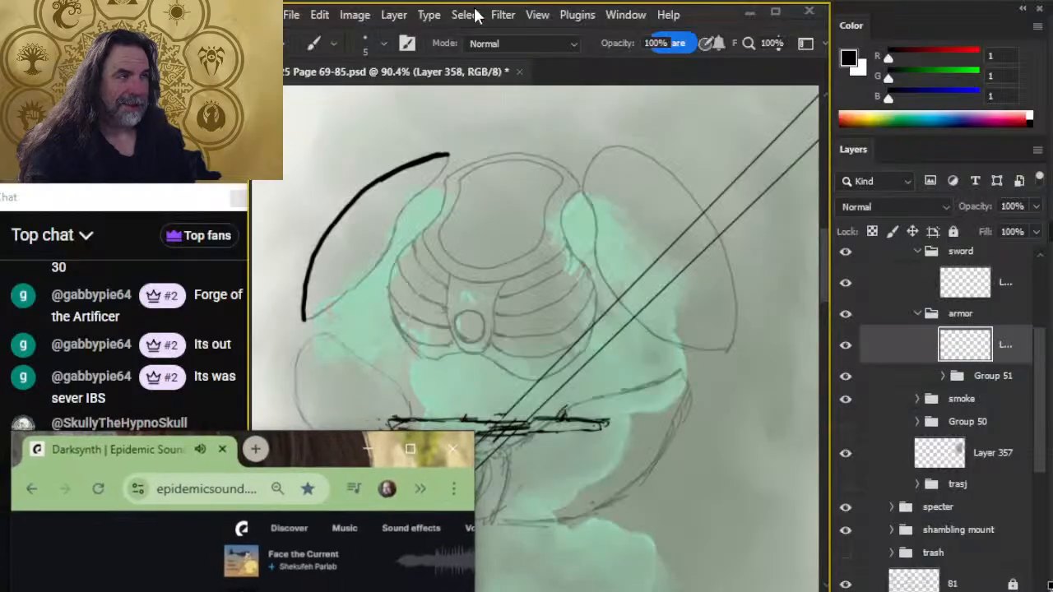
- Switch through the open windows back to the Page 69-85.psd document in Photoshop
key(alt+Tab)
key(Tab)
key(alt+Tab)
key(alt+Tab)
key(Tab)
key(Tab)
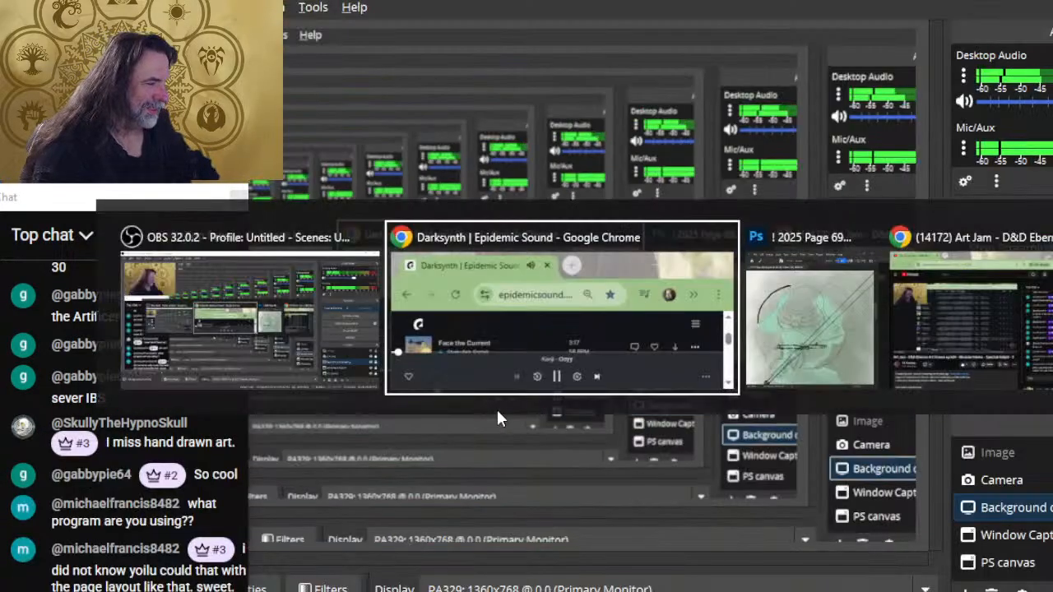
key(alt+Tab)
key(Tab)
key(Tab)
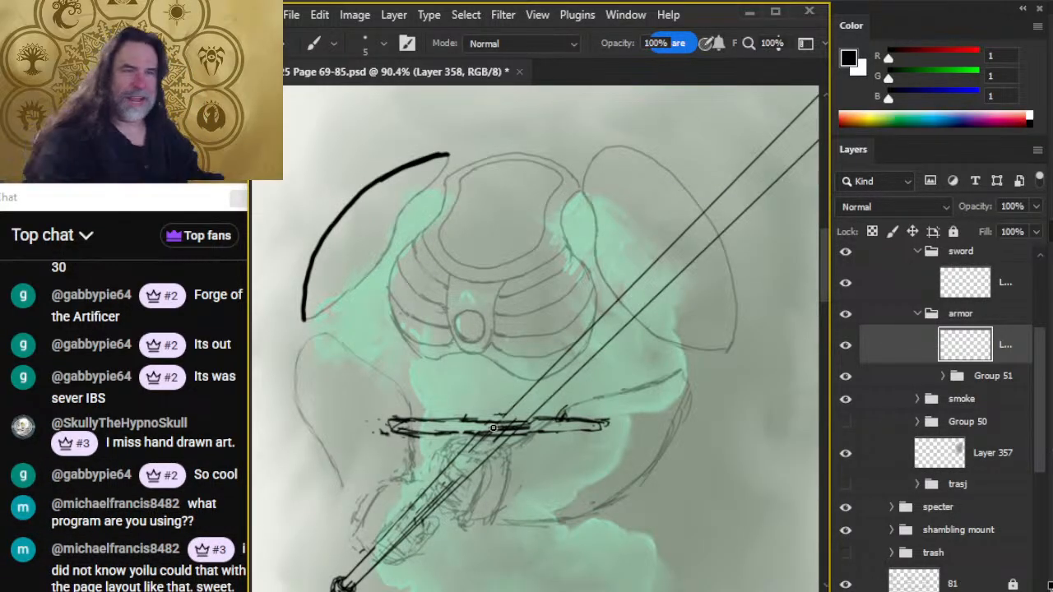
- Smudge the black arc of the knight's left-hand shoulder plate inward, using a 15 px smudge brush at 50% strength
drag(461, 259, 526, 301)
key(r)
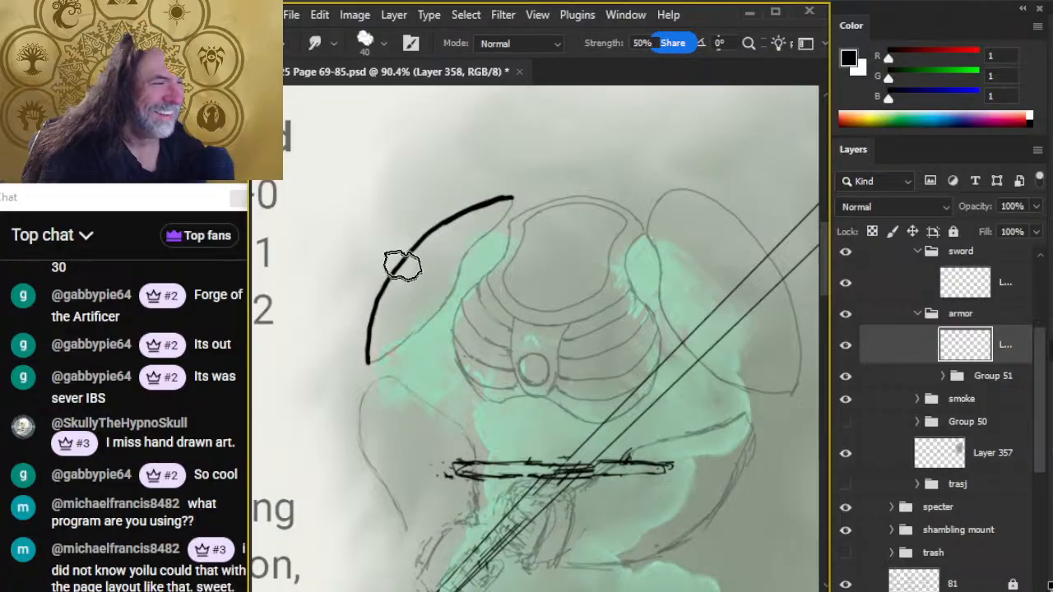
key(bracketleft)
key(bracketleft)
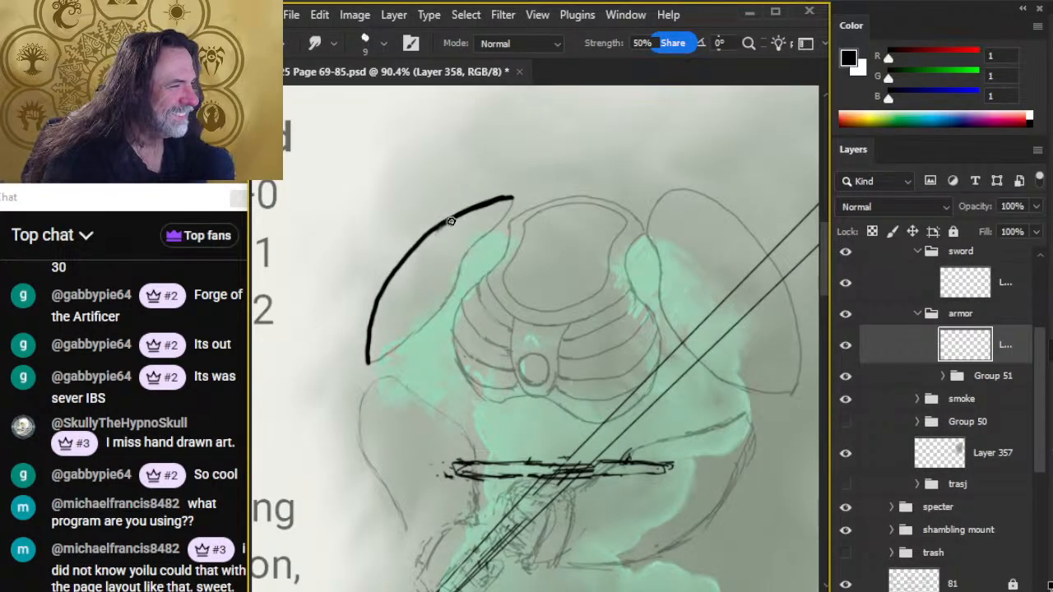
key(bracketright)
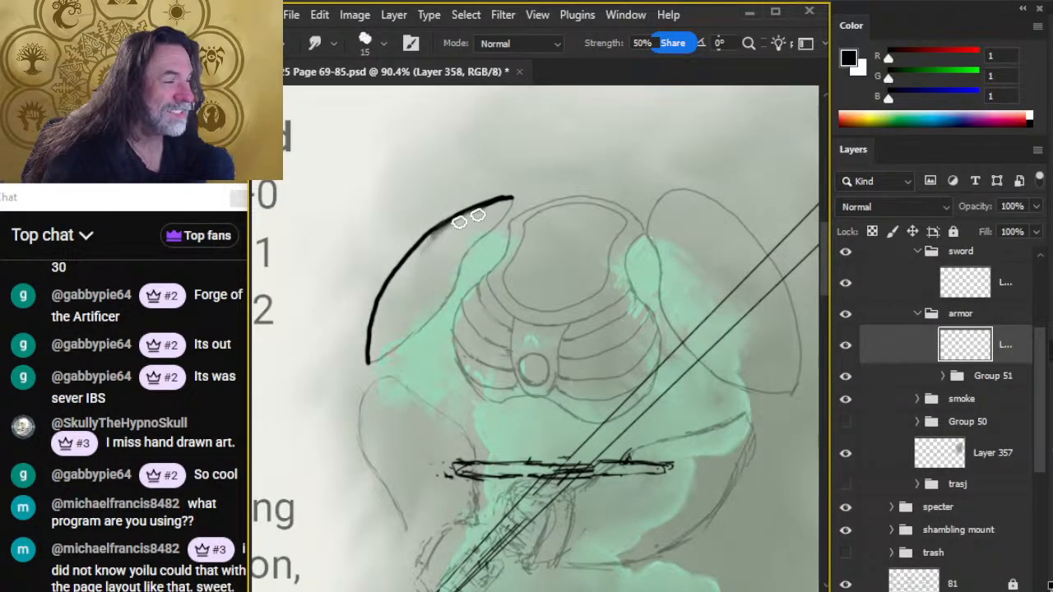
mouse_move(478, 216)
mouse_down()
mouse_move(441, 232)
mouse_move(497, 200)
mouse_move(434, 239)
mouse_move(499, 204)
mouse_move(488, 205)
mouse_move(526, 202)
mouse_move(456, 227)
mouse_move(409, 263)
mouse_move(435, 235)
mouse_move(393, 283)
mouse_move(435, 235)
mouse_move(397, 277)
mouse_move(435, 246)
mouse_move(431, 238)
mouse_move(440, 236)
mouse_move(413, 266)
mouse_move(487, 209)
mouse_up()
mouse_move(422, 250)
mouse_down()
mouse_move(477, 211)
mouse_move(412, 256)
mouse_move(478, 214)
mouse_move(435, 234)
mouse_move(465, 217)
mouse_move(394, 290)
mouse_move(453, 223)
mouse_up()
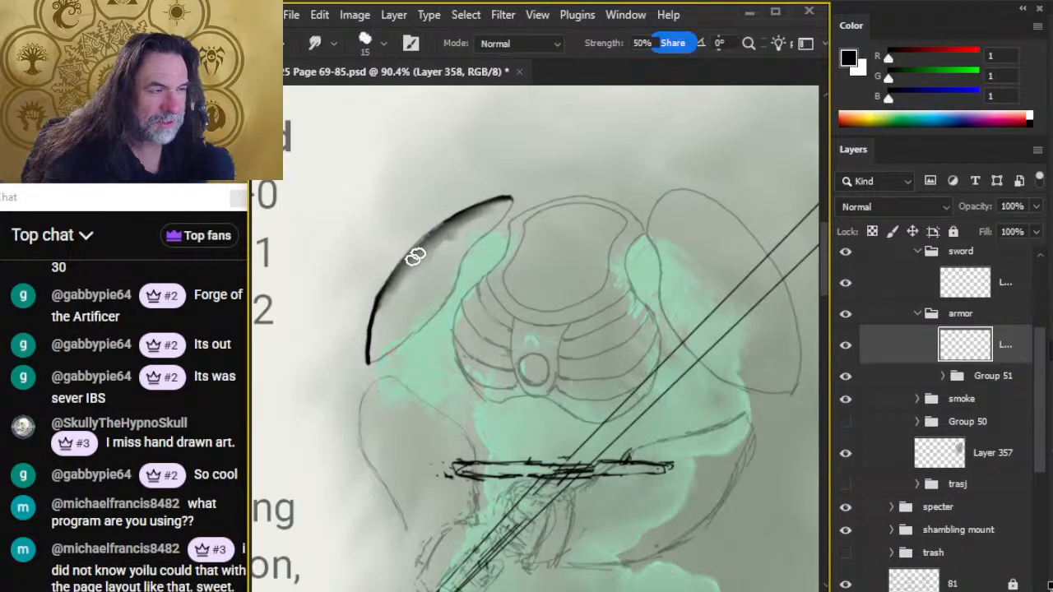
mouse_move(416, 257)
mouse_down()
mouse_move(441, 227)
mouse_move(373, 325)
mouse_up()
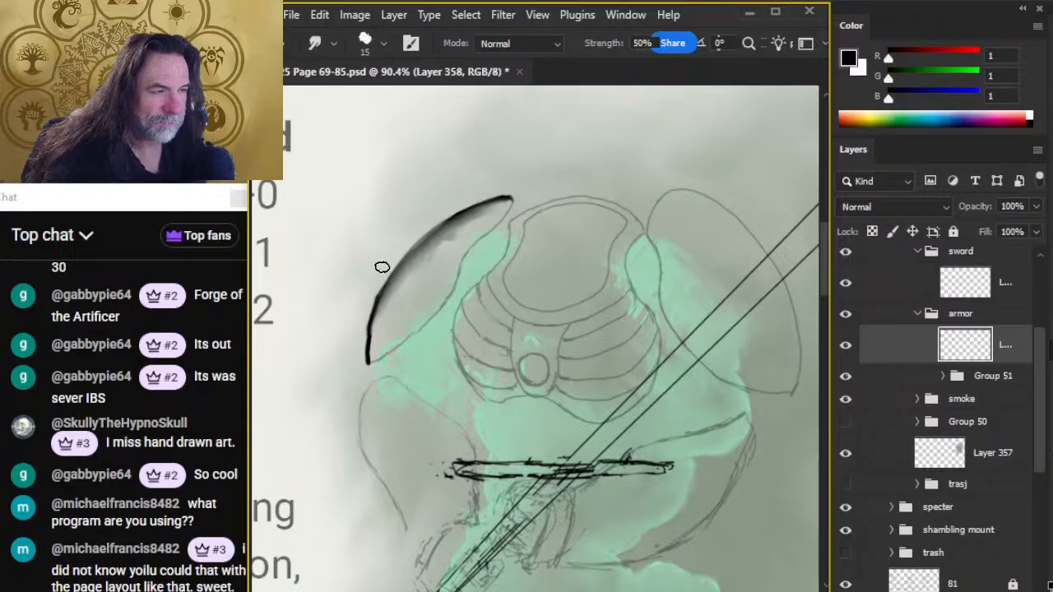
mouse_move(390, 249)
mouse_down()
mouse_move(360, 339)
mouse_move(389, 294)
mouse_move(376, 343)
mouse_move(403, 285)
mouse_up()
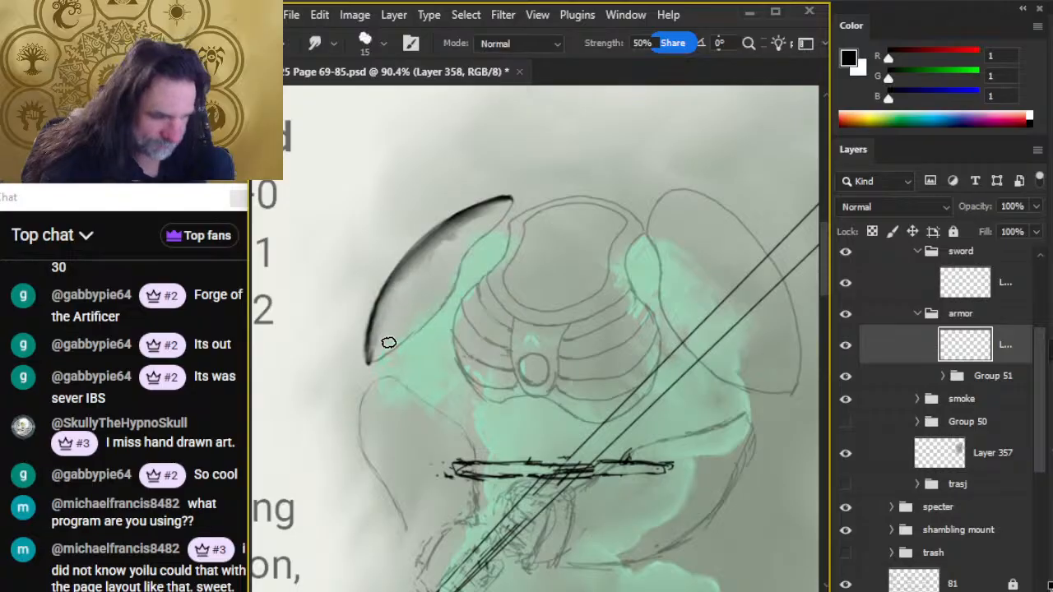
drag(388, 342, 397, 327)
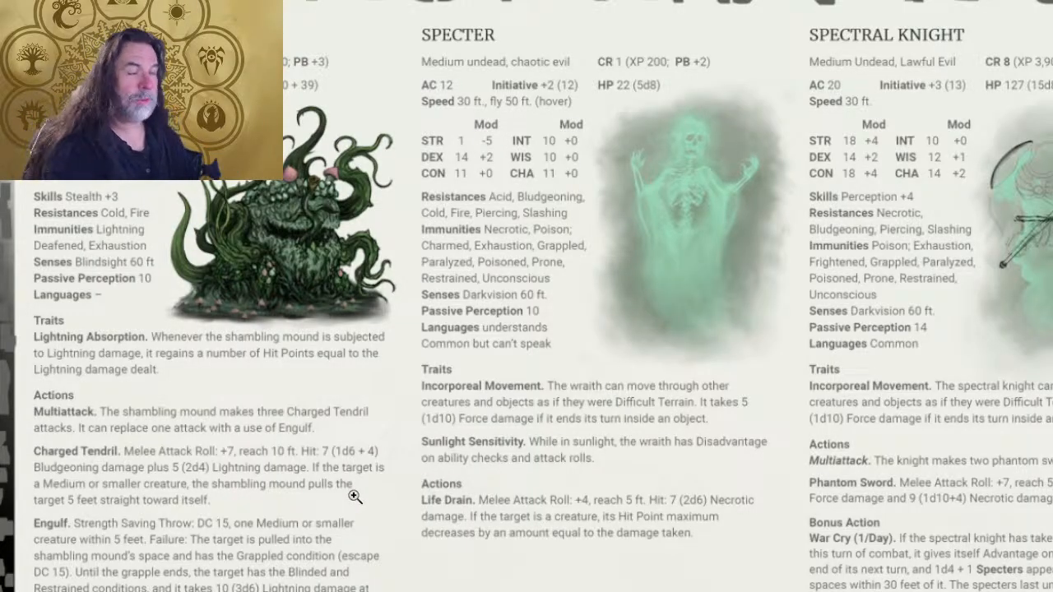
- Examine the Specter and Spectral Knight artwork at page scale, then return to a close view of the shoulder plate
key(f)
drag(716, 425, 436, 378)
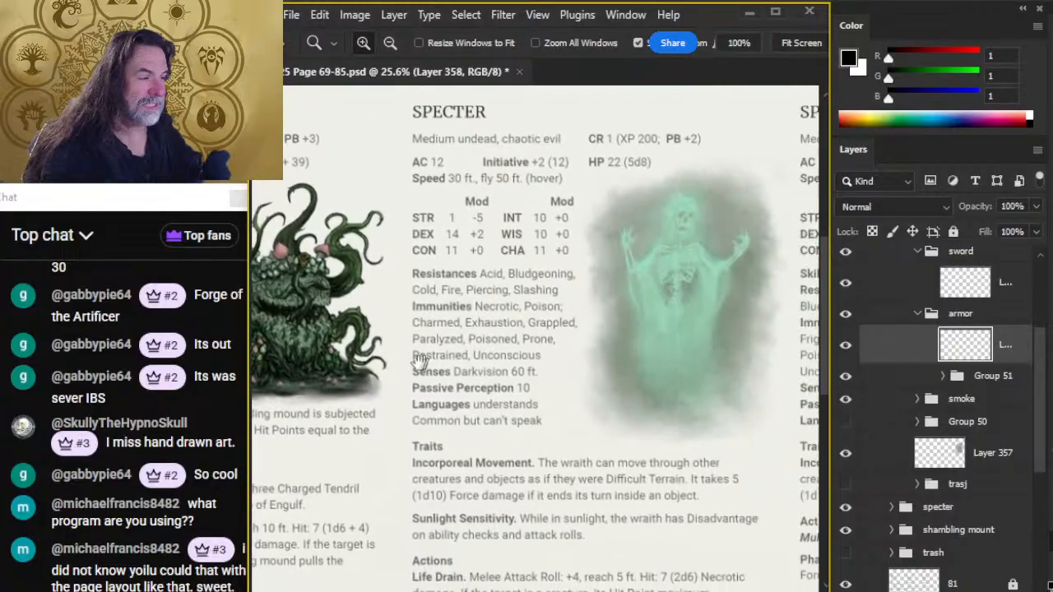
drag(655, 360, 409, 369)
drag(701, 372, 439, 354)
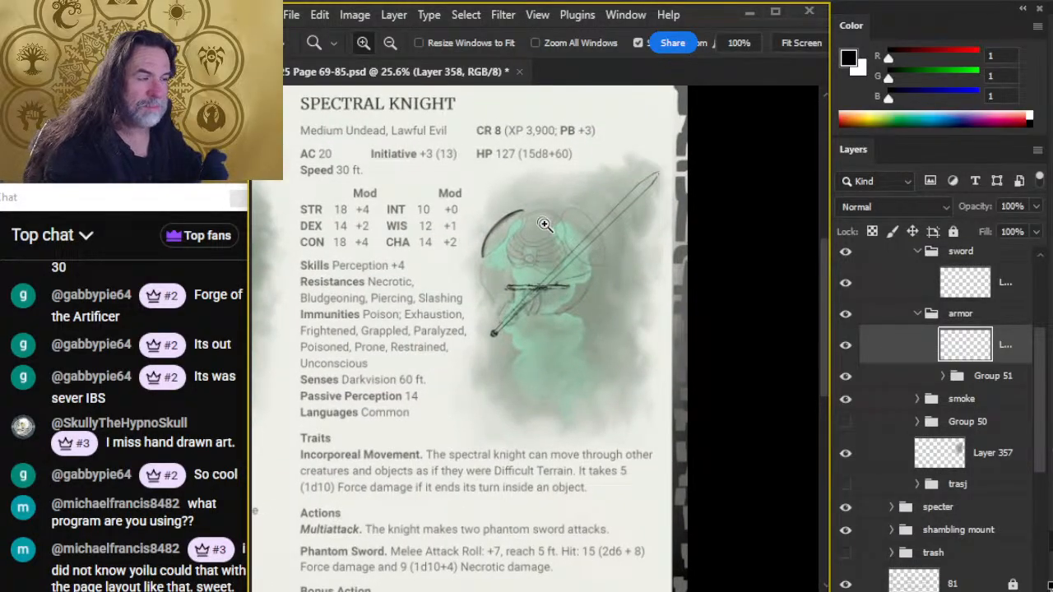
drag(544, 226, 589, 232)
drag(409, 241, 448, 242)
drag(521, 242, 571, 321)
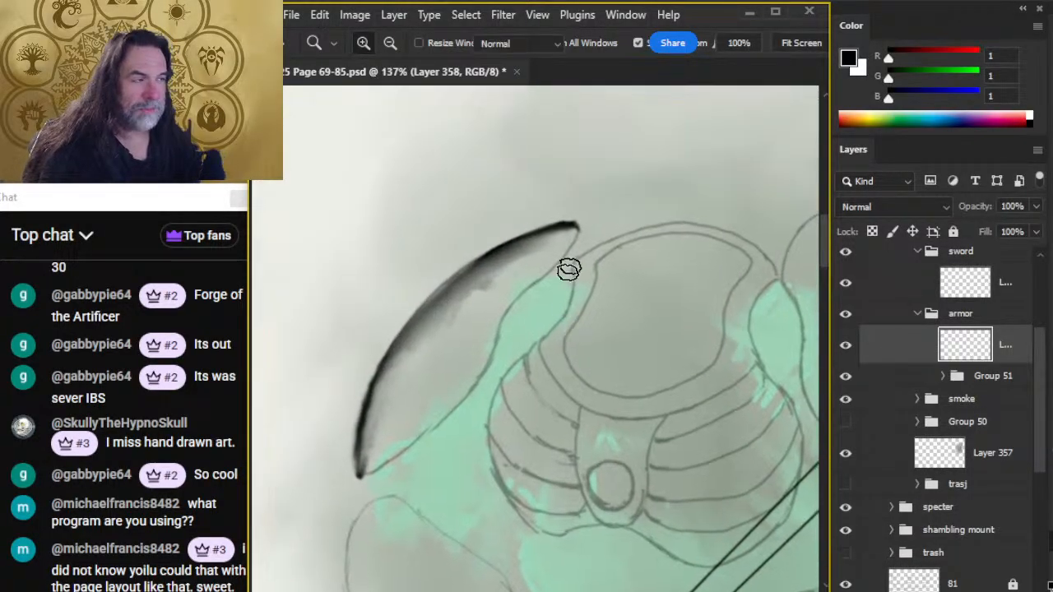
- Thicken the outer arc of the left-hand shoulder plate with black strokes from a 5 px brush
key(r)
mouse_move(596, 230)
mouse_down()
mouse_move(532, 219)
mouse_move(589, 207)
mouse_move(531, 216)
mouse_move(557, 241)
mouse_move(570, 229)
mouse_move(522, 251)
mouse_move(577, 227)
mouse_move(511, 256)
mouse_move(533, 241)
mouse_move(493, 272)
mouse_move(556, 234)
mouse_move(426, 314)
mouse_move(510, 253)
mouse_move(430, 319)
mouse_move(519, 250)
mouse_move(418, 320)
mouse_move(512, 255)
mouse_move(471, 271)
mouse_move(433, 314)
mouse_move(502, 257)
mouse_move(382, 371)
mouse_move(490, 266)
mouse_move(446, 300)
mouse_move(386, 391)
mouse_move(456, 291)
mouse_move(372, 411)
mouse_move(422, 317)
mouse_move(371, 410)
mouse_move(435, 309)
mouse_move(369, 433)
mouse_move(418, 327)
mouse_move(365, 426)
mouse_move(428, 321)
mouse_move(391, 372)
mouse_move(399, 380)
mouse_move(409, 337)
mouse_move(376, 453)
mouse_move(395, 375)
mouse_move(370, 458)
mouse_move(380, 401)
mouse_move(361, 473)
mouse_move(339, 491)
mouse_move(420, 323)
mouse_move(381, 385)
mouse_move(465, 277)
mouse_move(365, 416)
mouse_move(508, 259)
mouse_move(448, 297)
mouse_move(532, 242)
mouse_move(428, 306)
mouse_move(383, 371)
mouse_move(371, 419)
mouse_move(382, 407)
mouse_move(371, 327)
mouse_move(348, 407)
mouse_move(409, 357)
mouse_move(457, 288)
mouse_up()
key(b)
mouse_move(568, 223)
mouse_down()
mouse_move(482, 263)
mouse_move(535, 234)
mouse_move(455, 290)
mouse_move(519, 237)
mouse_move(437, 297)
mouse_up()
mouse_move(520, 237)
mouse_down()
mouse_move(425, 308)
mouse_move(400, 343)
mouse_up()
drag(432, 303, 370, 416)
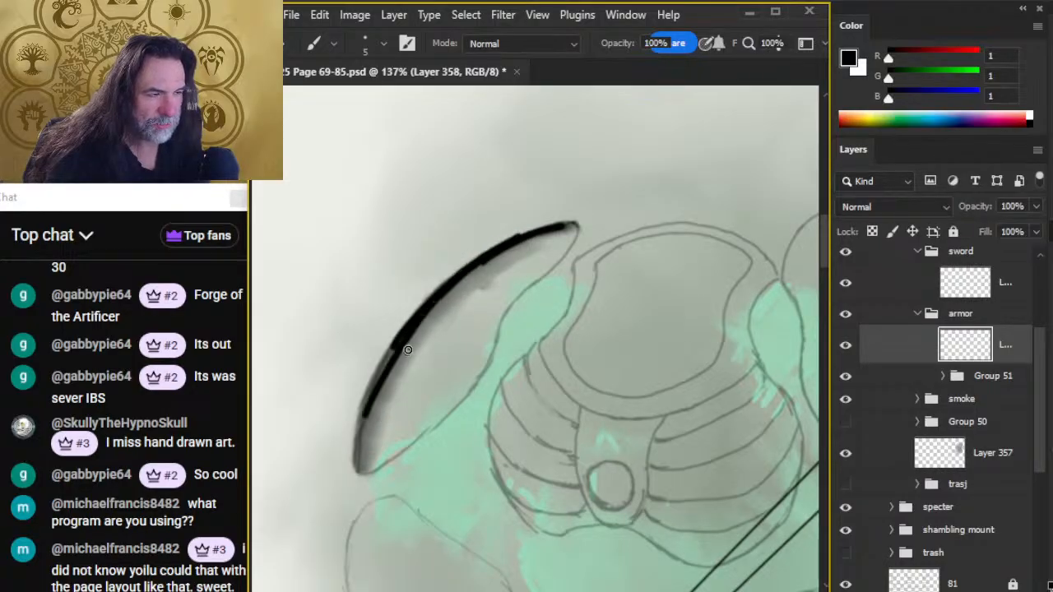
drag(414, 319, 360, 452)
- Smudge the thickened arc into soft inner shading, refining its upper end with a 9 px smudge brush
key(r)
mouse_move(397, 357)
mouse_down()
mouse_move(383, 434)
mouse_move(394, 384)
mouse_move(455, 299)
mouse_move(388, 403)
mouse_move(387, 425)
mouse_move(445, 301)
mouse_move(387, 384)
mouse_move(506, 258)
mouse_move(451, 297)
mouse_move(552, 233)
mouse_up()
key(bracketleft)
key(bracketleft)
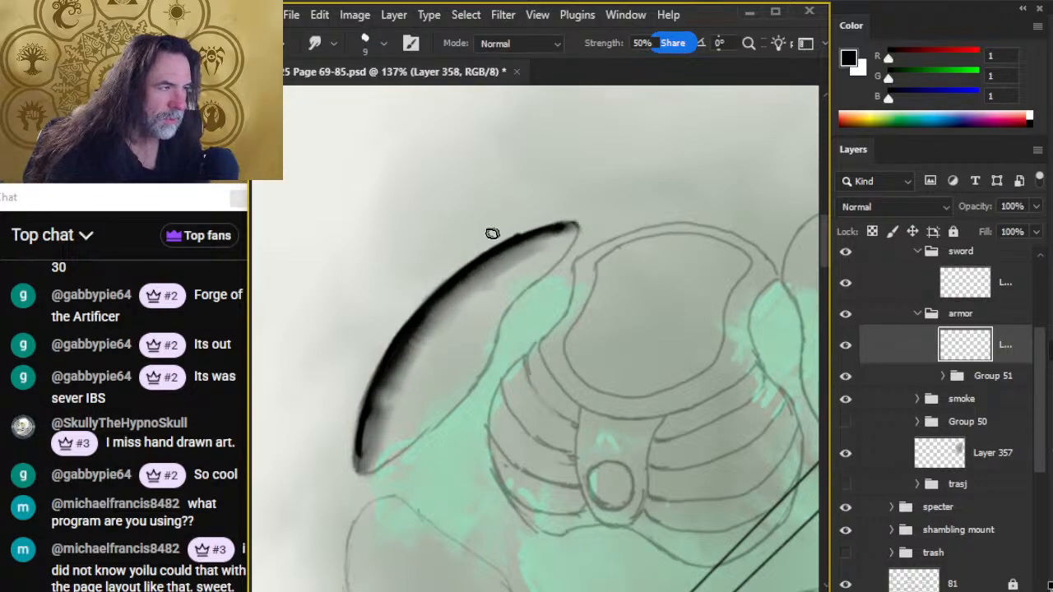
mouse_move(491, 244)
mouse_down()
mouse_move(557, 229)
mouse_move(508, 254)
mouse_move(580, 224)
mouse_move(535, 248)
mouse_up()
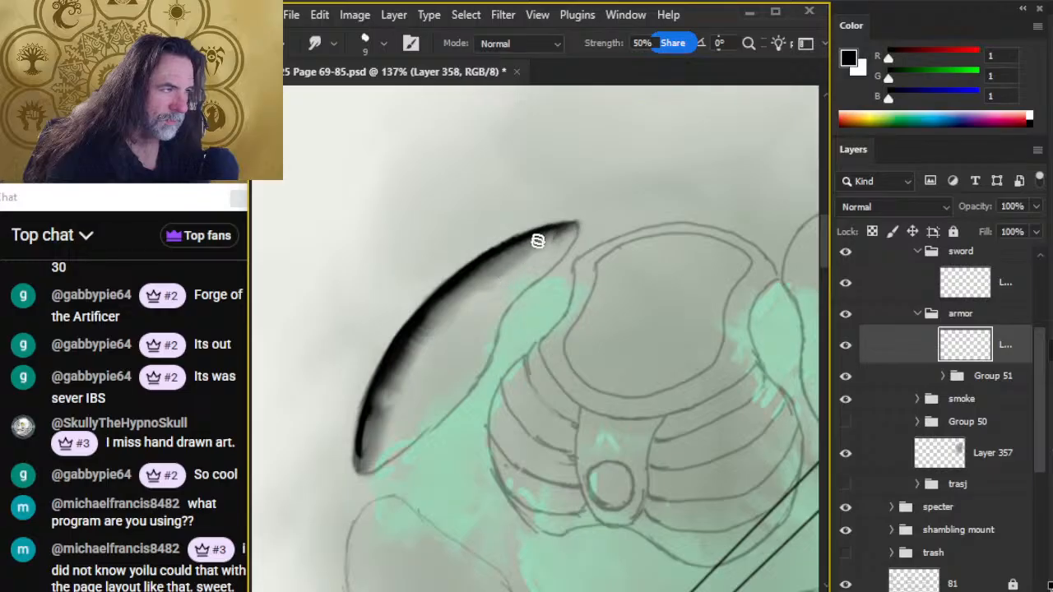
key(bracketright)
key(bracketright)
- Outline the shoulder plate's lower tip and the lower part of its inner edge with a black 5 px brush
mouse_move(439, 334)
mouse_down()
mouse_move(405, 377)
mouse_move(431, 317)
mouse_move(383, 426)
mouse_move(432, 318)
mouse_move(381, 419)
mouse_move(382, 403)
mouse_move(378, 424)
mouse_move(386, 418)
mouse_move(396, 440)
mouse_move(358, 452)
mouse_move(360, 474)
mouse_move(356, 437)
mouse_move(361, 466)
mouse_move(395, 449)
mouse_move(369, 470)
mouse_move(483, 369)
mouse_up()
key(b)
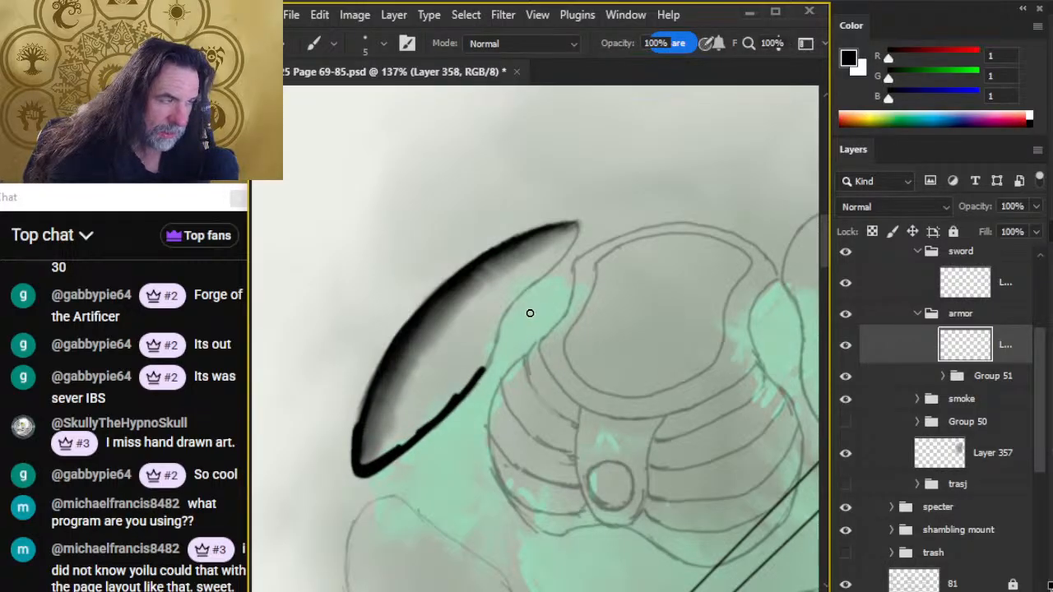
key(r)
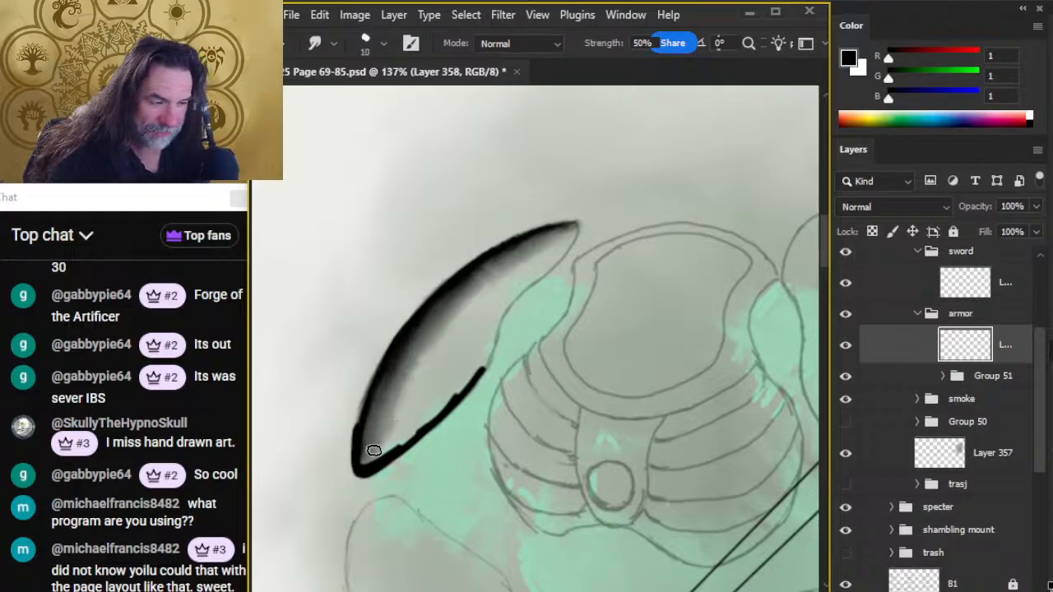
- Darken and even out the lower half of the shoulder plate's outer edge with short black 5 px strokes
key(b)
drag(391, 354, 364, 423)
key(r)
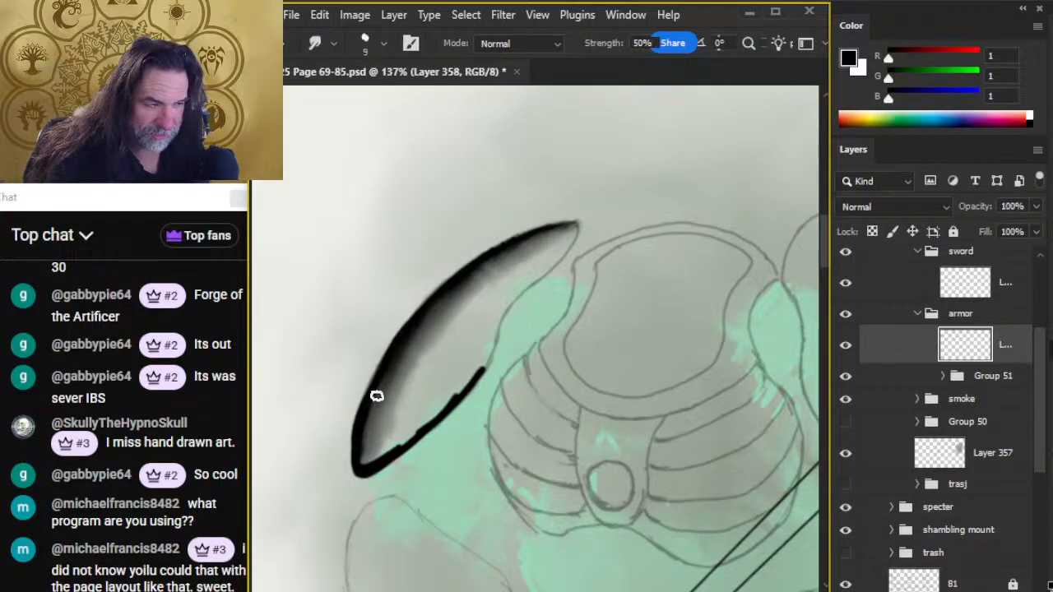
key(b)
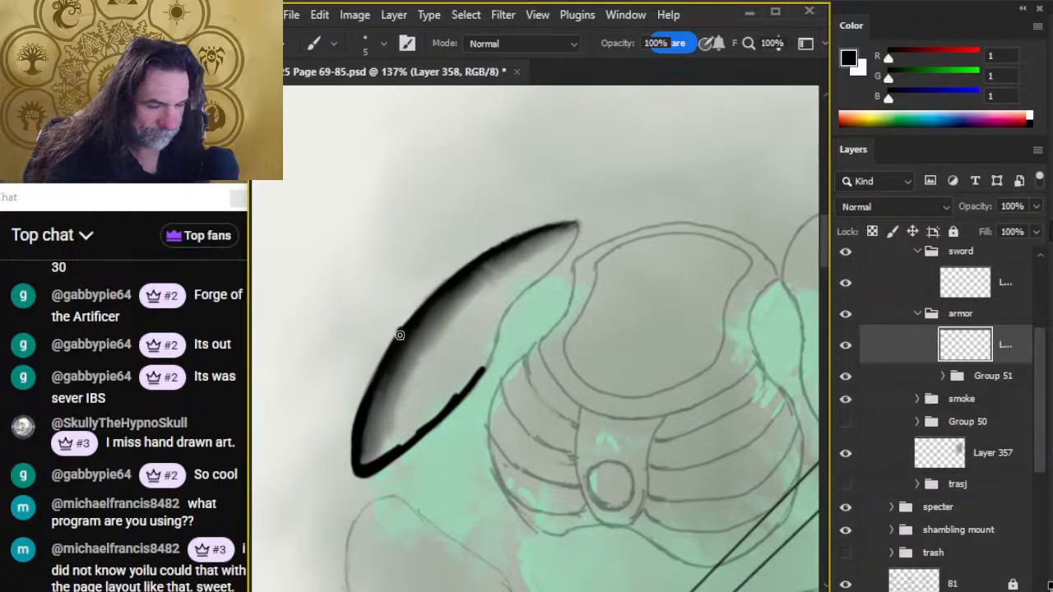
drag(400, 335, 367, 413)
key(e)
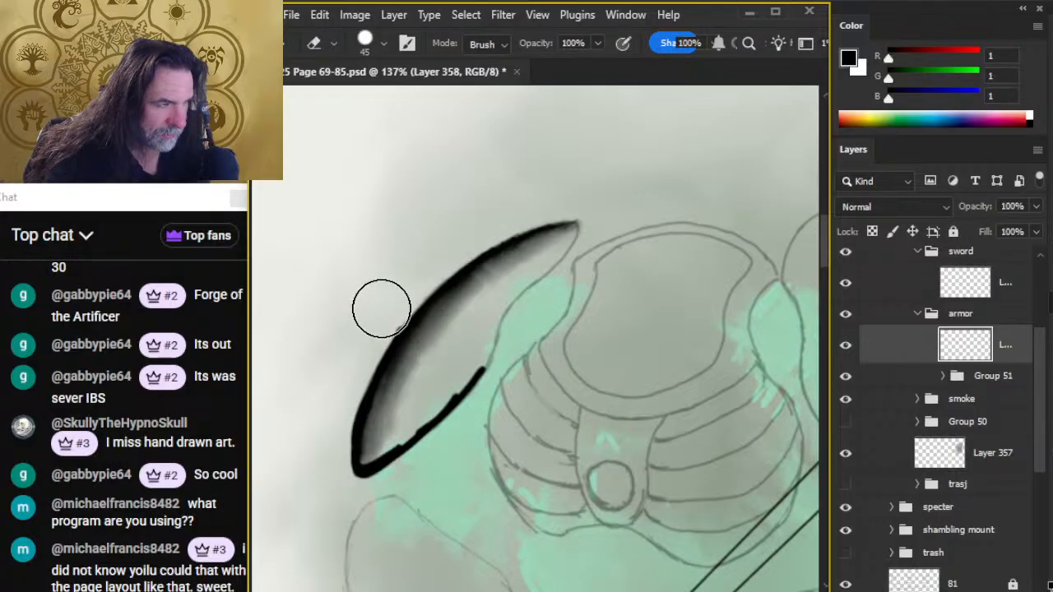
key(b)
drag(419, 310, 373, 381)
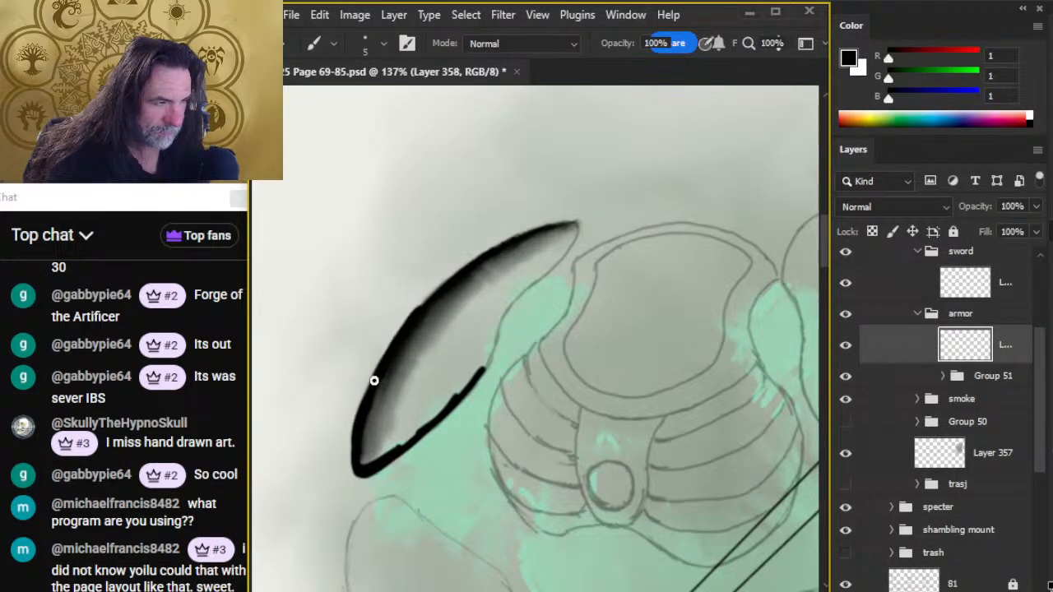
drag(405, 329, 377, 373)
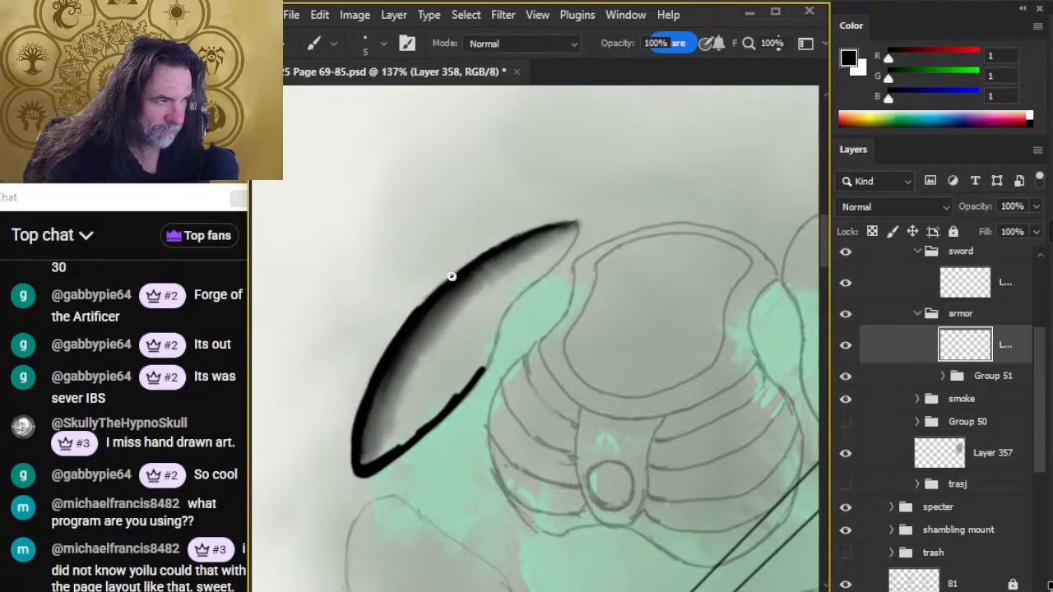
key(e)
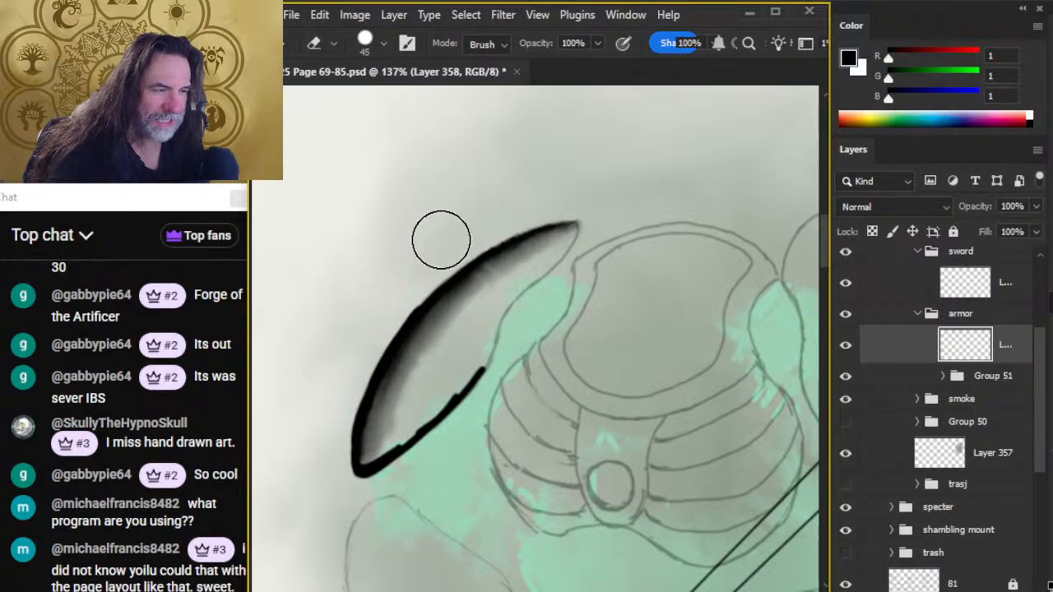
- Touch up the left-hand shoulder plate's outer arc in black, soften it with a 9 px smudge brush, and trim its edge with a 35 px eraser
key(b)
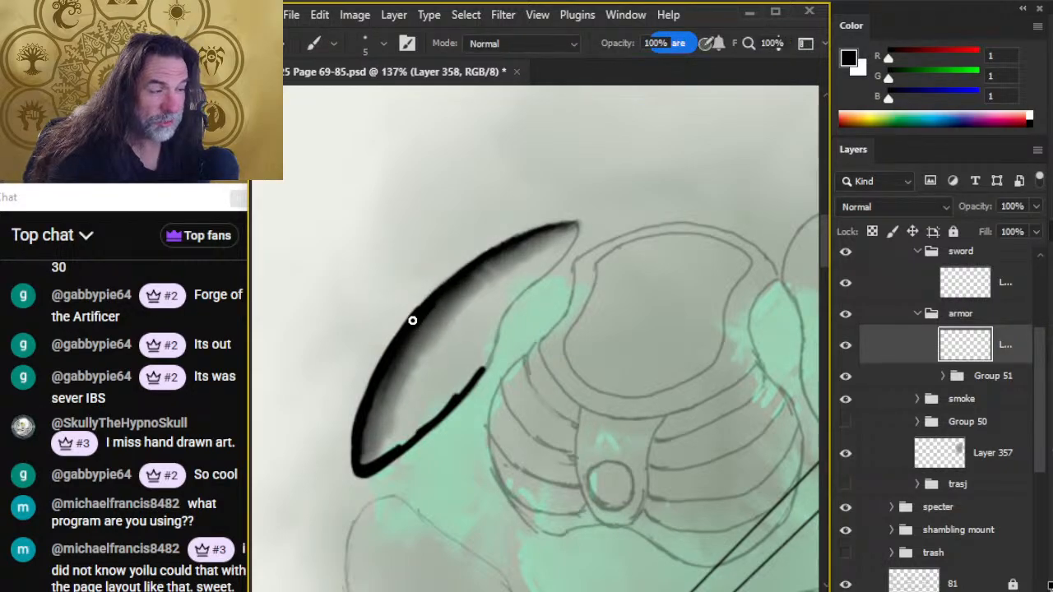
key(r)
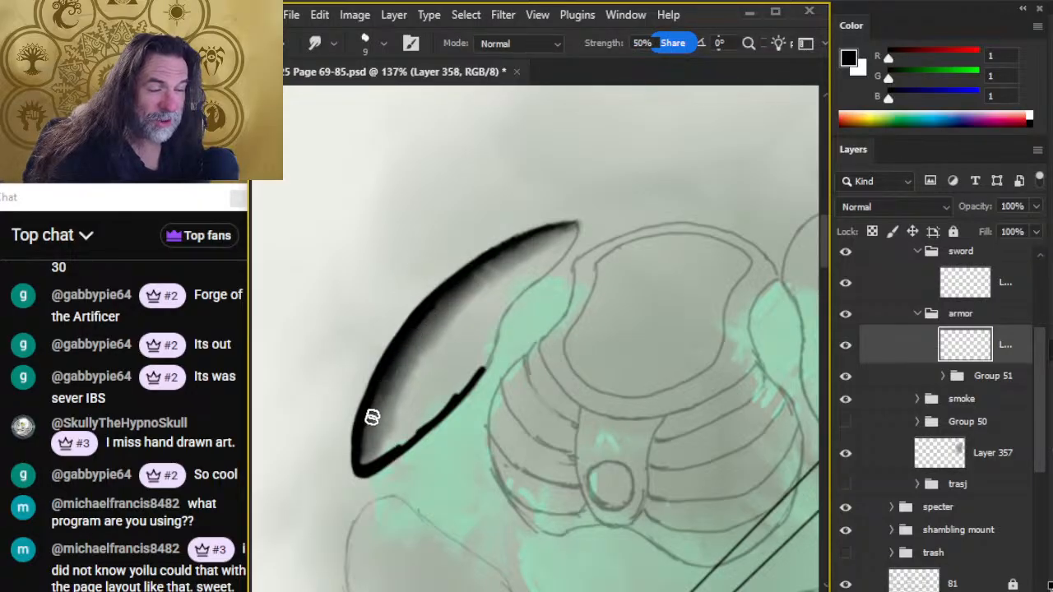
mouse_move(407, 324)
mouse_down()
mouse_move(380, 376)
mouse_move(416, 315)
mouse_move(363, 416)
mouse_move(415, 319)
mouse_move(396, 348)
mouse_up()
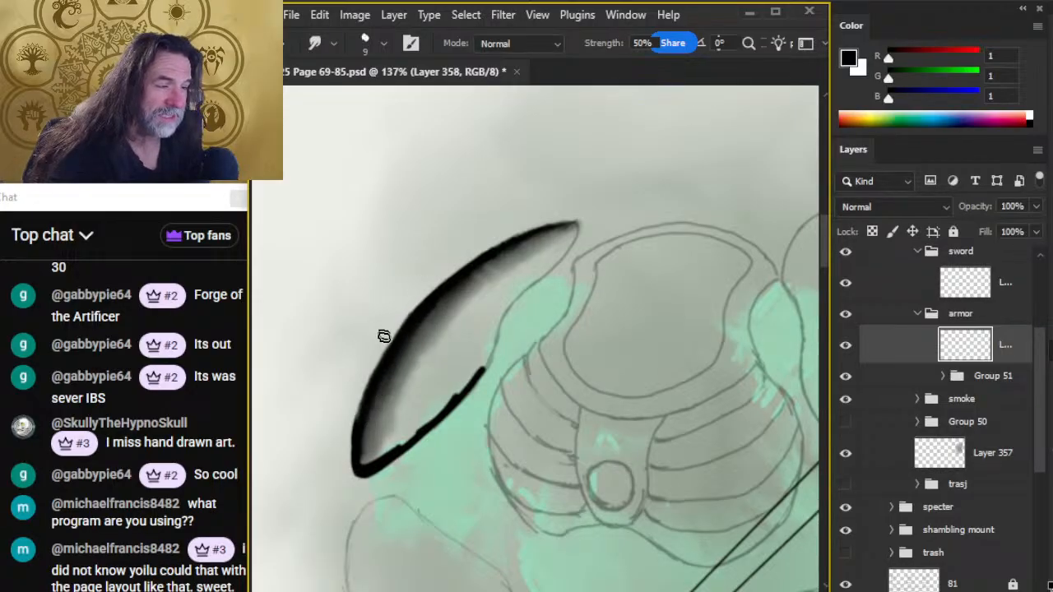
mouse_move(404, 341)
mouse_down()
mouse_move(429, 304)
mouse_move(474, 273)
mouse_move(419, 325)
mouse_move(485, 264)
mouse_move(409, 335)
mouse_move(411, 321)
mouse_move(434, 300)
mouse_move(379, 382)
mouse_move(389, 361)
mouse_move(358, 446)
mouse_move(407, 335)
mouse_up()
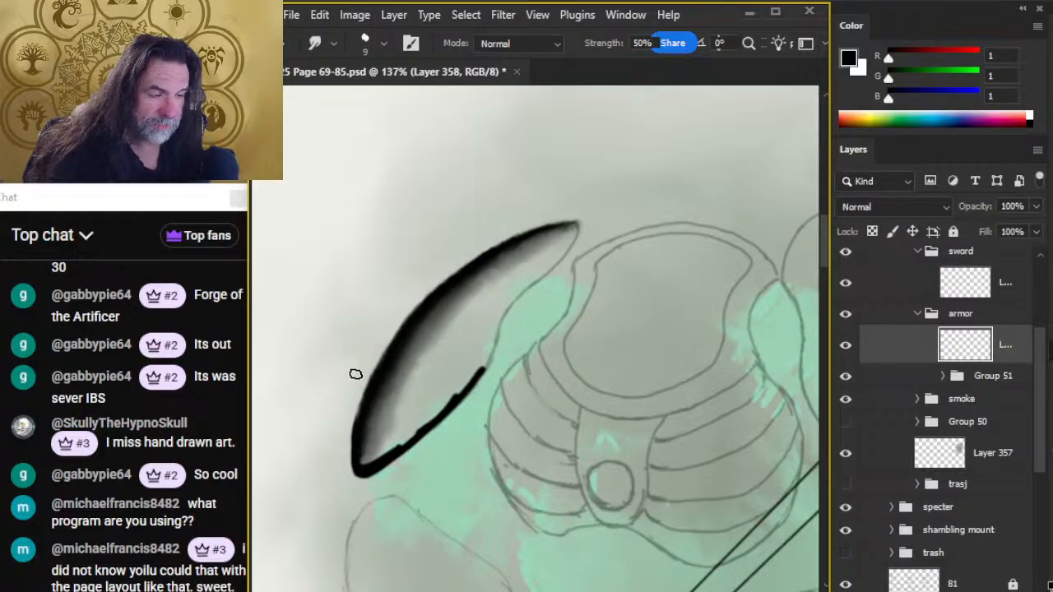
mouse_move(355, 374)
mouse_down()
mouse_move(361, 424)
mouse_move(453, 277)
mouse_move(416, 315)
mouse_move(414, 324)
mouse_move(496, 250)
mouse_move(435, 300)
mouse_up()
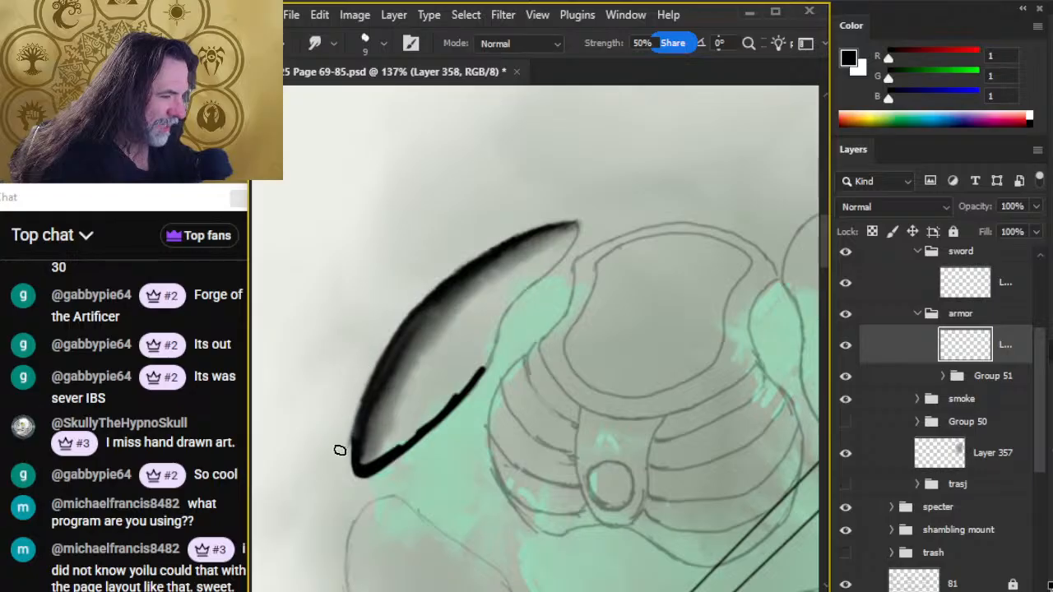
key(e)
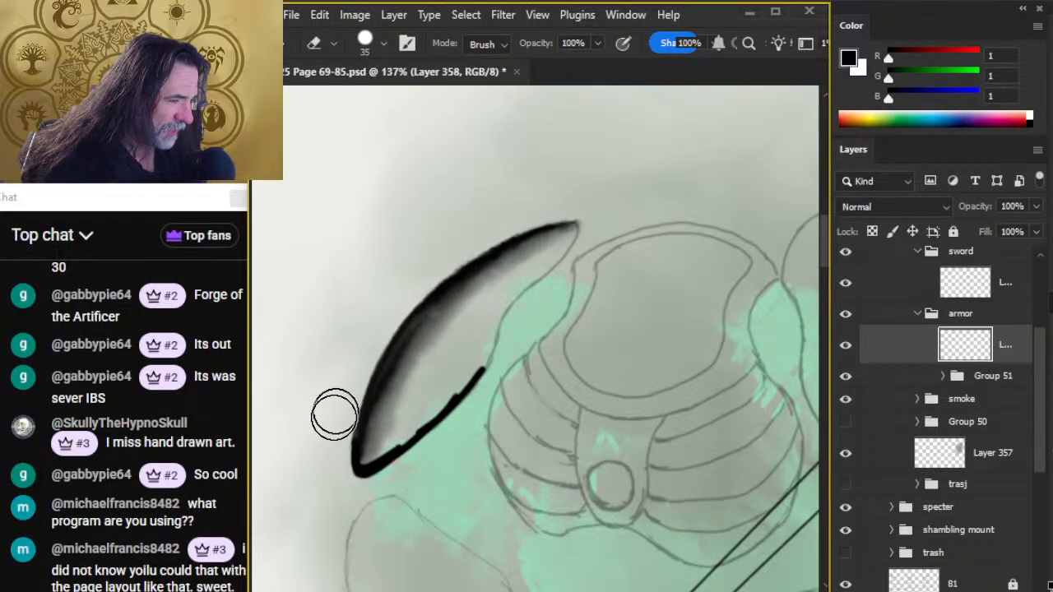
key(r)
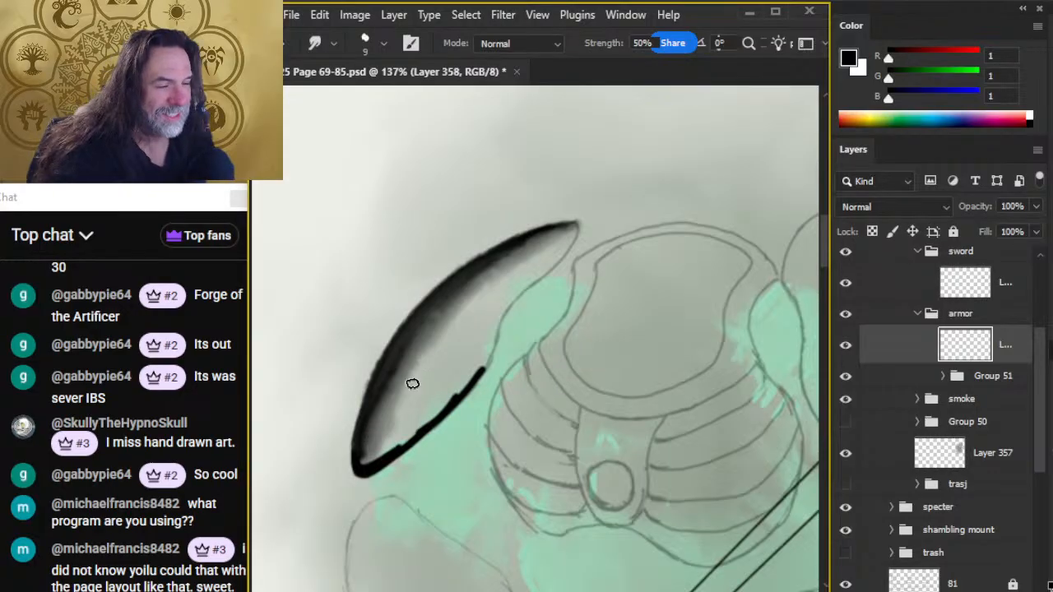
- Rework the middle of the shoulder plate's outer arc with black 5 px strokes, 9 px smudging, and a 35 px eraser
key(z)
drag(574, 355, 406, 398)
drag(468, 425, 673, 284)
drag(535, 319, 466, 361)
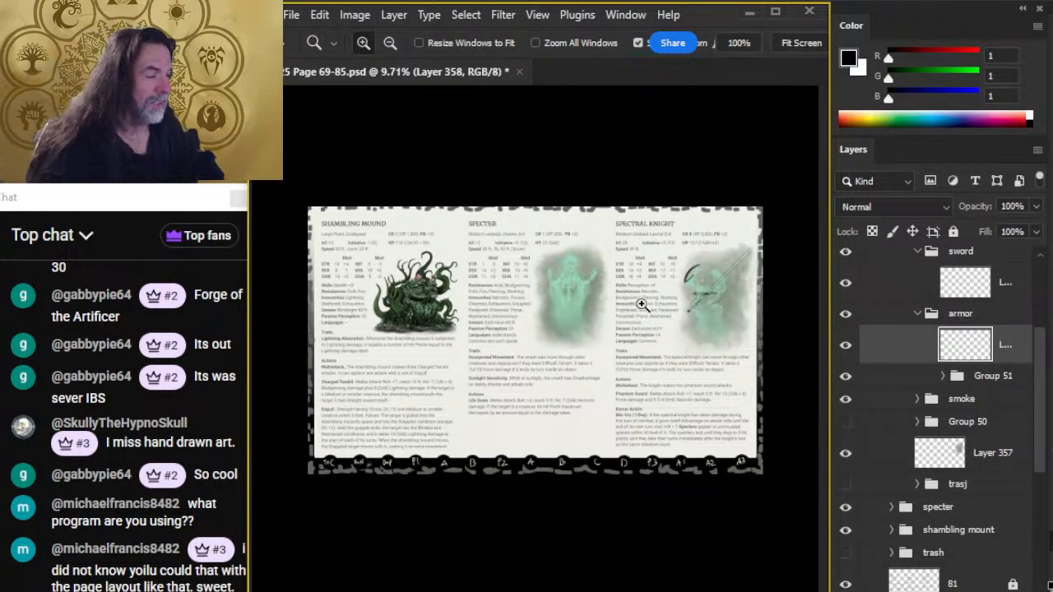
mouse_move(642, 305)
mouse_down()
mouse_move(776, 403)
mouse_move(387, 392)
mouse_up()
mouse_move(448, 192)
mouse_down()
mouse_move(477, 227)
mouse_move(478, 327)
mouse_up()
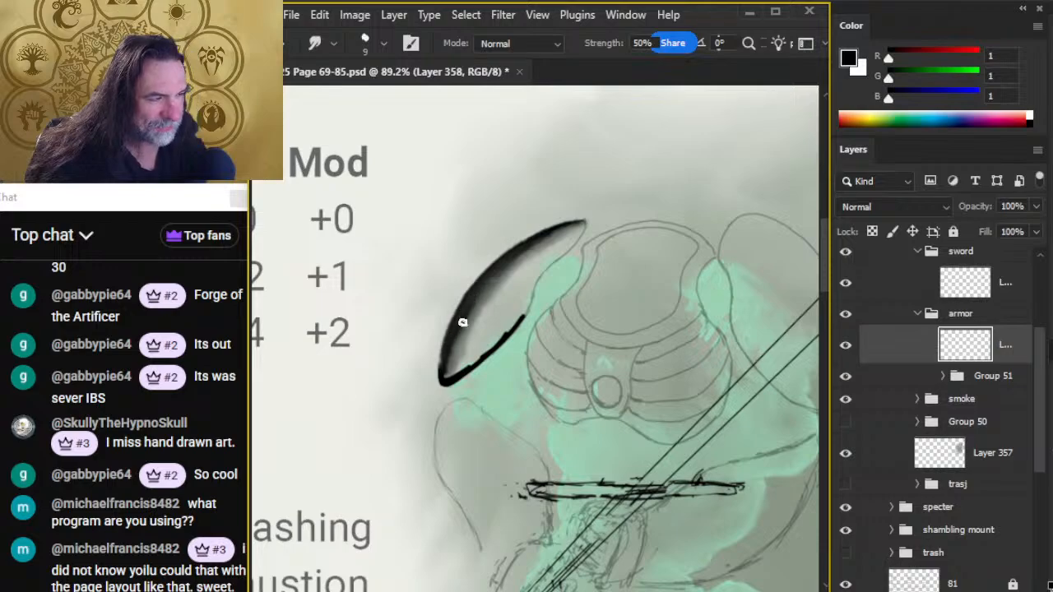
key(b)
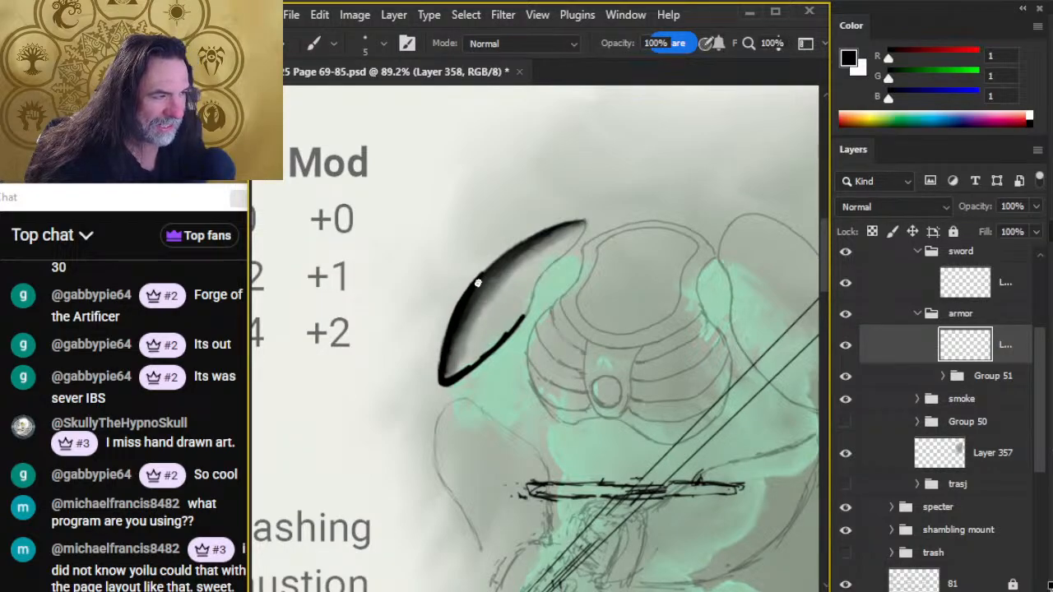
key(r)
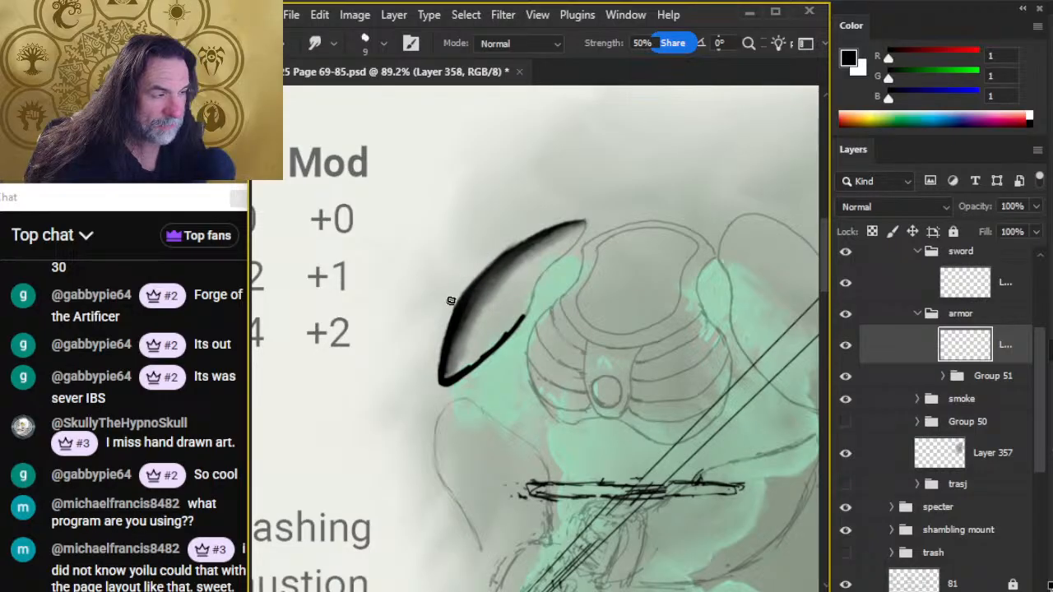
key(b)
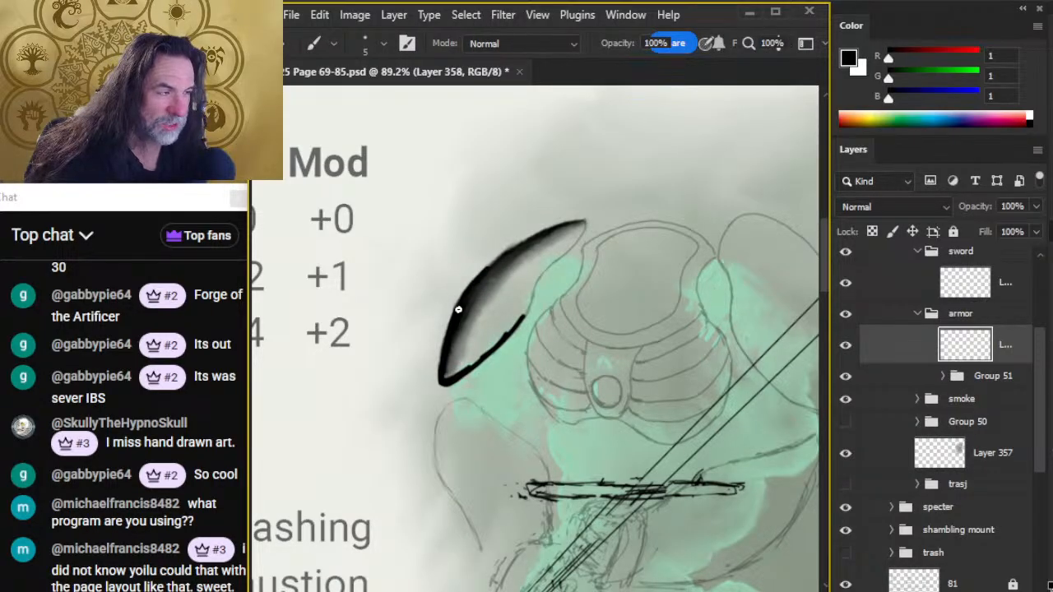
key(e)
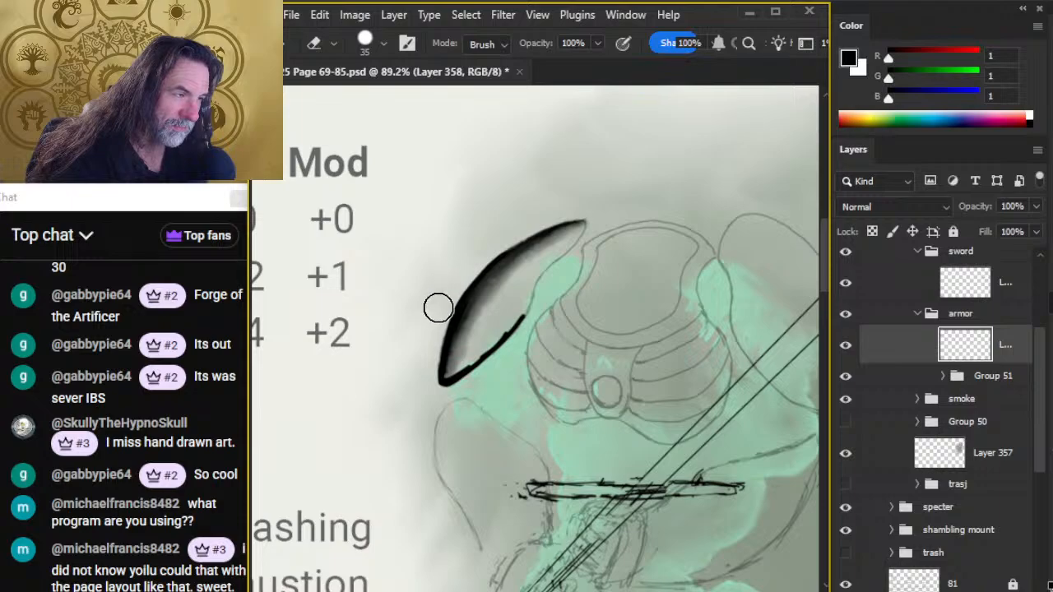
- Fill out the lower half of the shoulder plate's outer curve with black 5 px strokes, cleaning it up with the eraser and smudge tool
key(b)
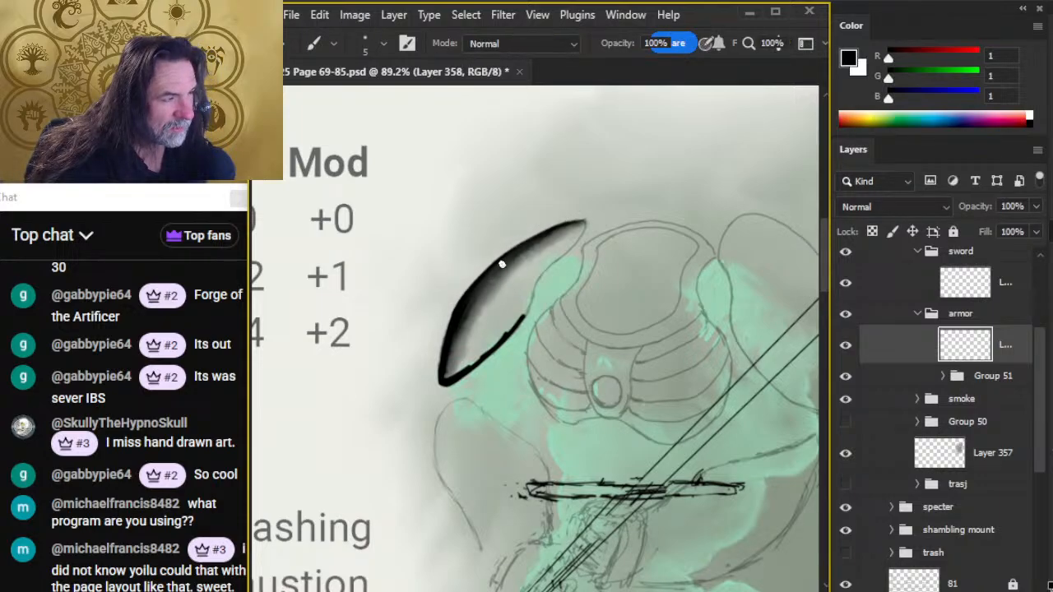
drag(503, 257, 458, 319)
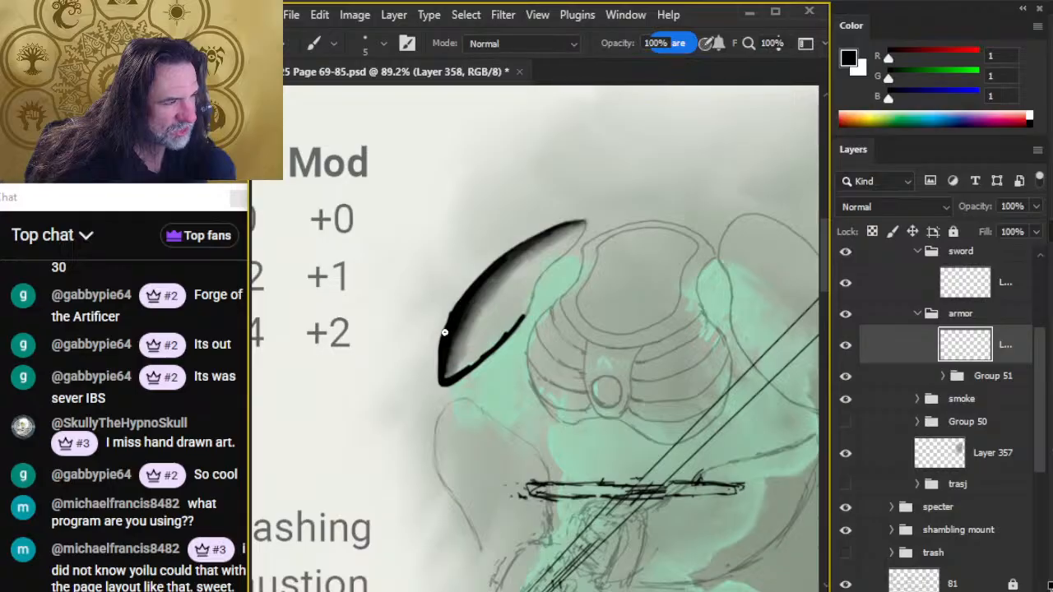
drag(445, 333, 454, 309)
key(e)
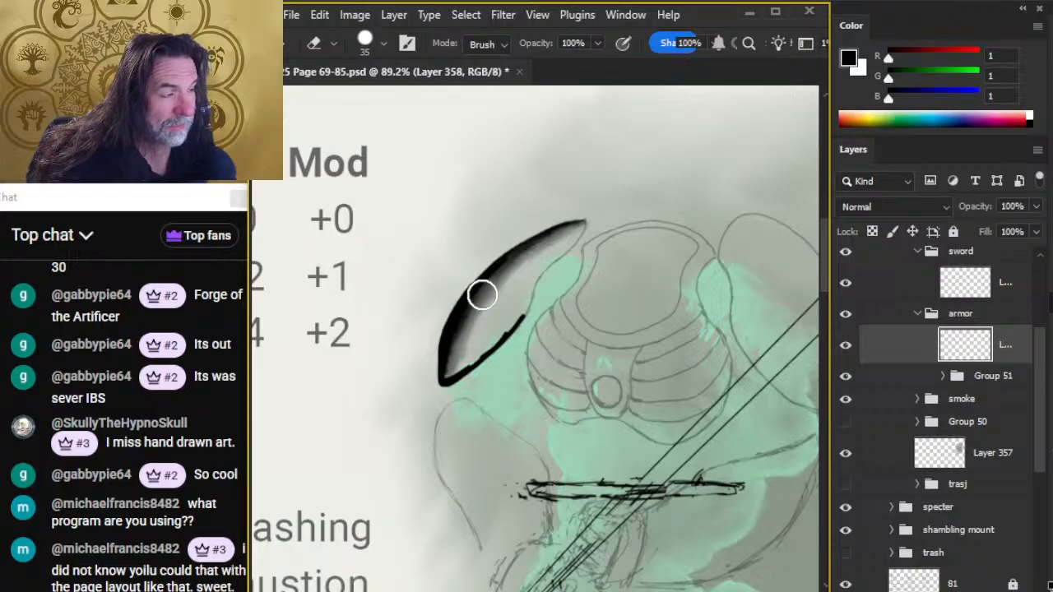
key(r)
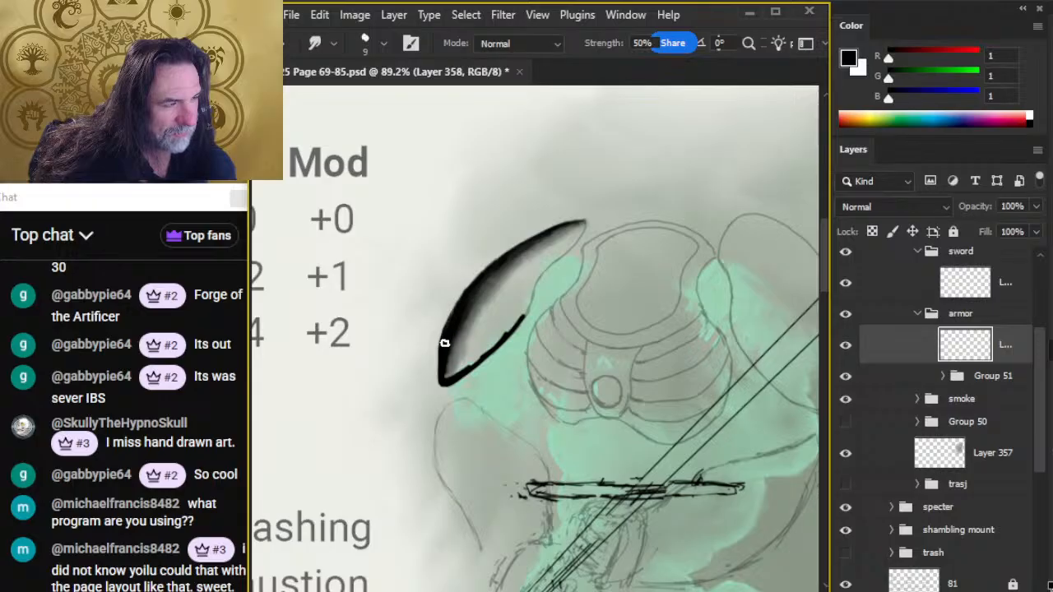
- Refine the shoulder plate's outer contour with the 35 px eraser and smudge its upper end and lower tip, using an 8 px smudge brush for the tip
key(e)
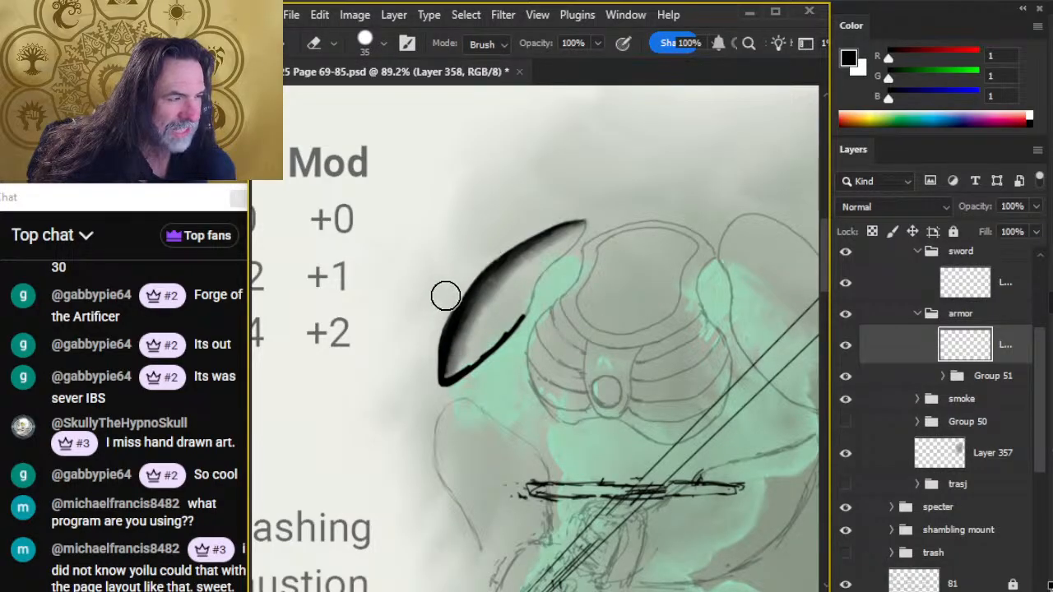
key(r)
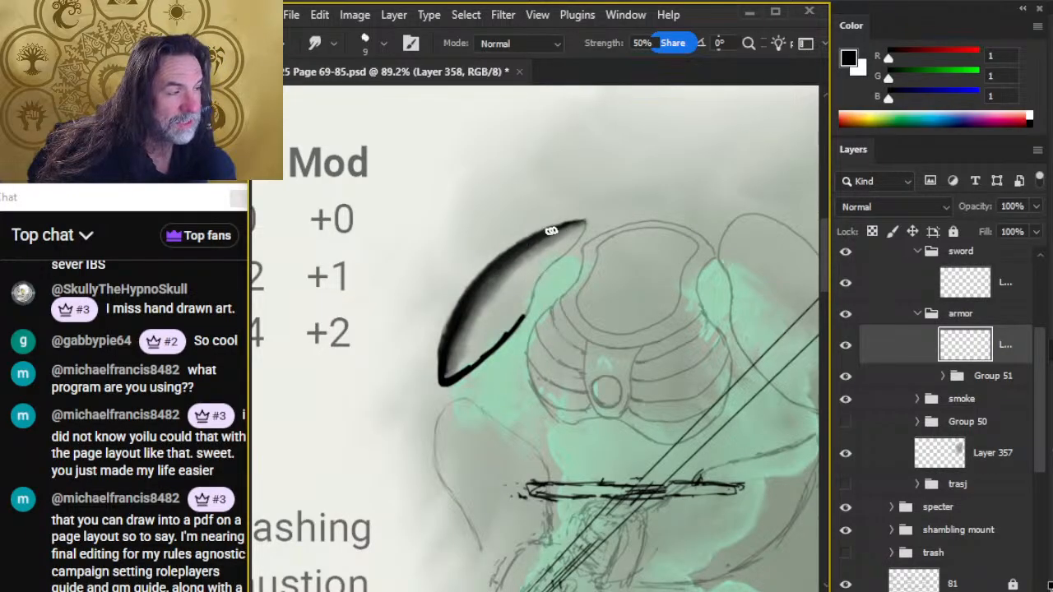
key(e)
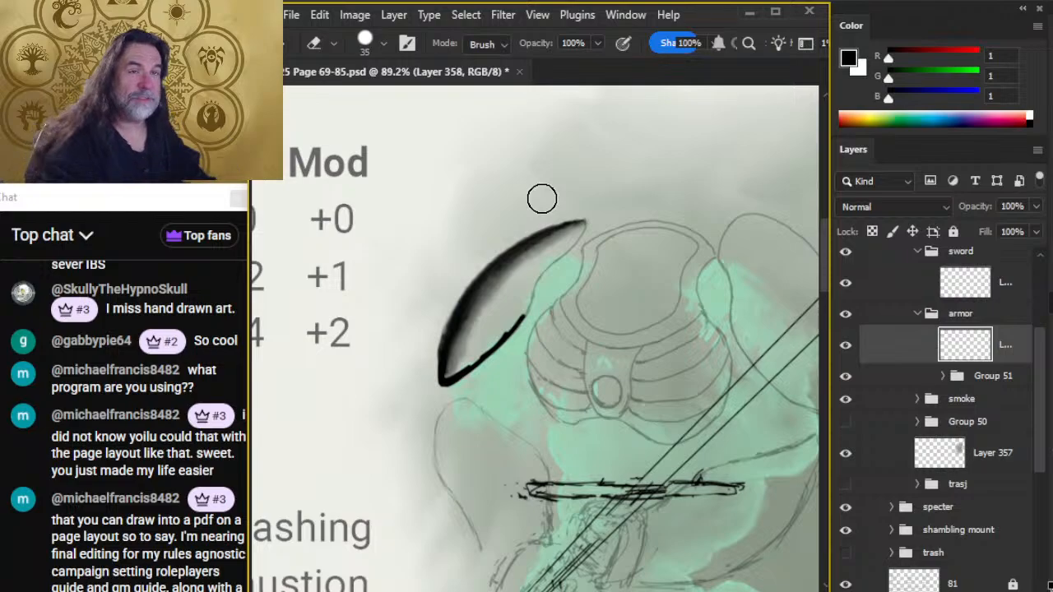
key(r)
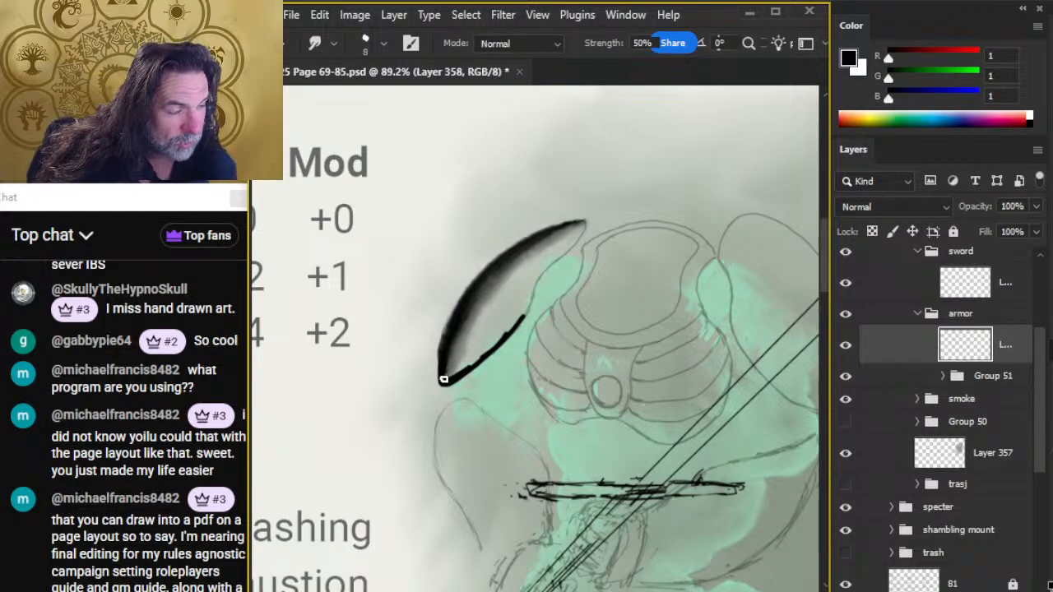
key(e)
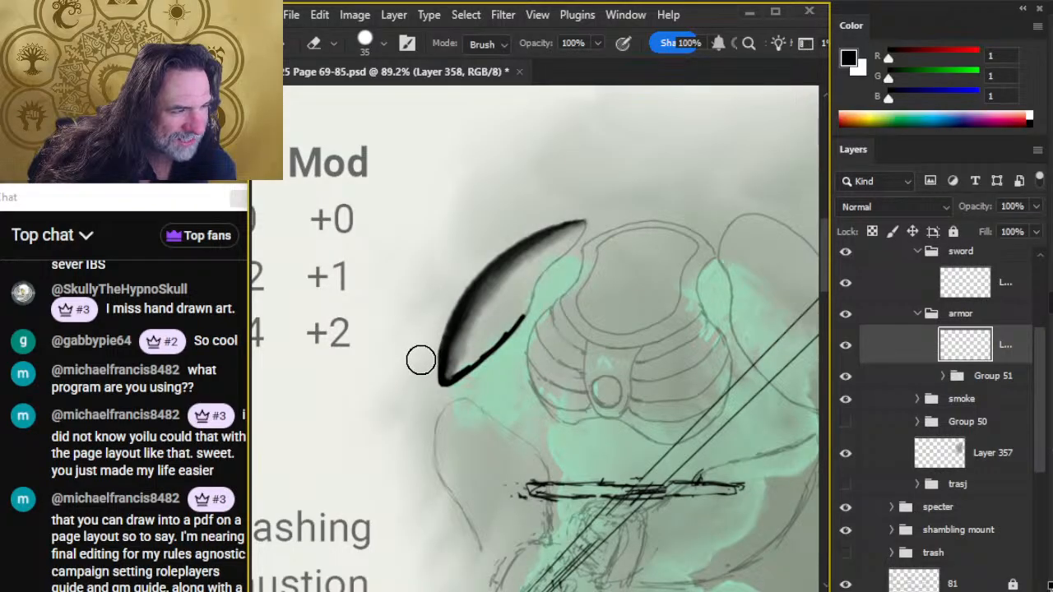
- Patch the outer edge just below its middle with black 5 px strokes and shave off the excess with the 35 px eraser
key(b)
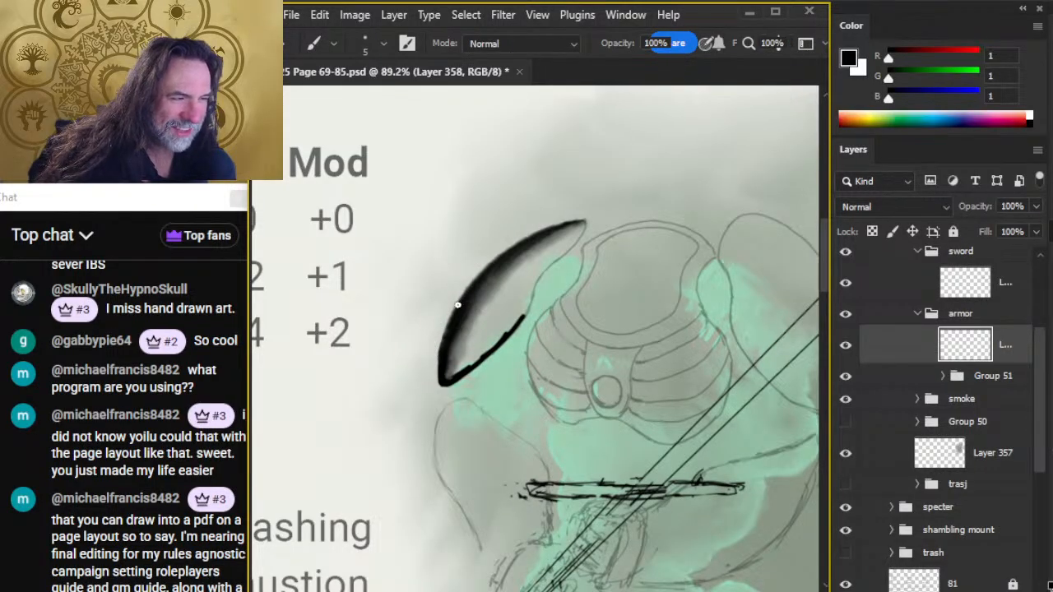
key(e)
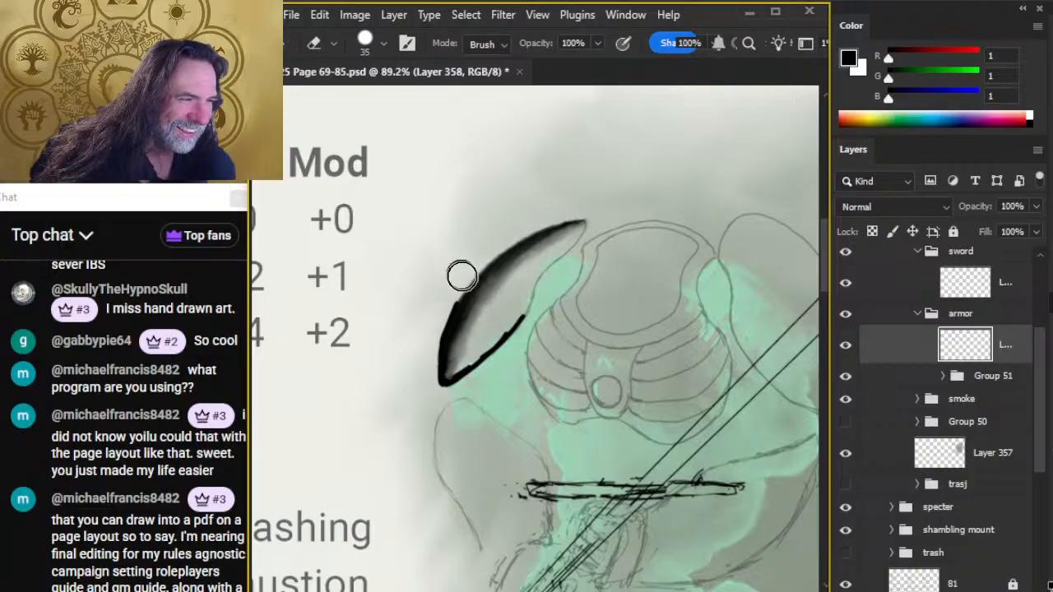
key(b)
key(e)
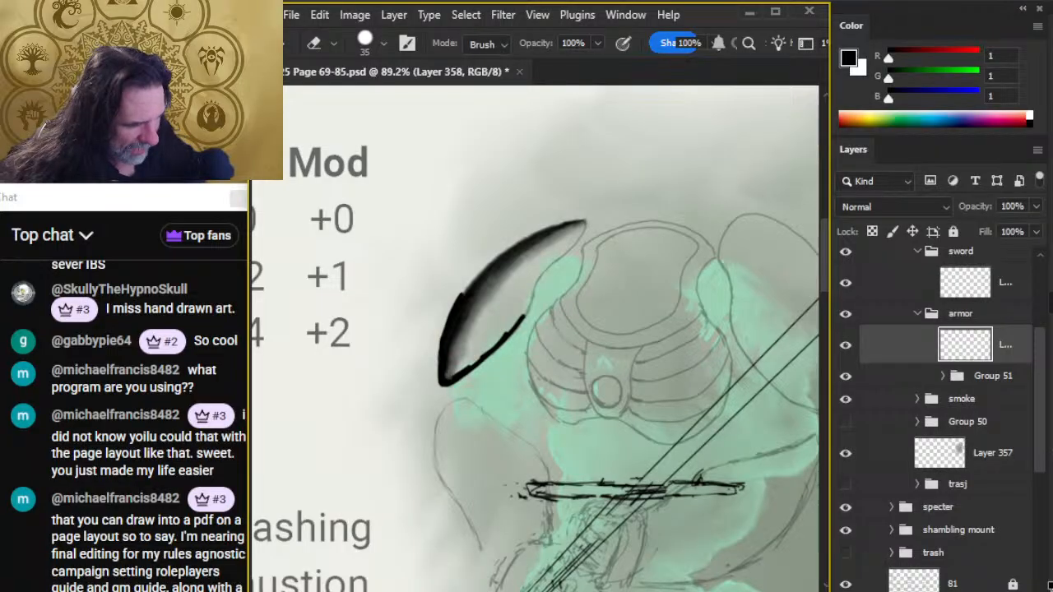
- Switch to Word, open the document Crystals of Mabar Layouts 2025-11-20, and go to the Shambling Mound and Specter stat block page
right_click(145, 589)
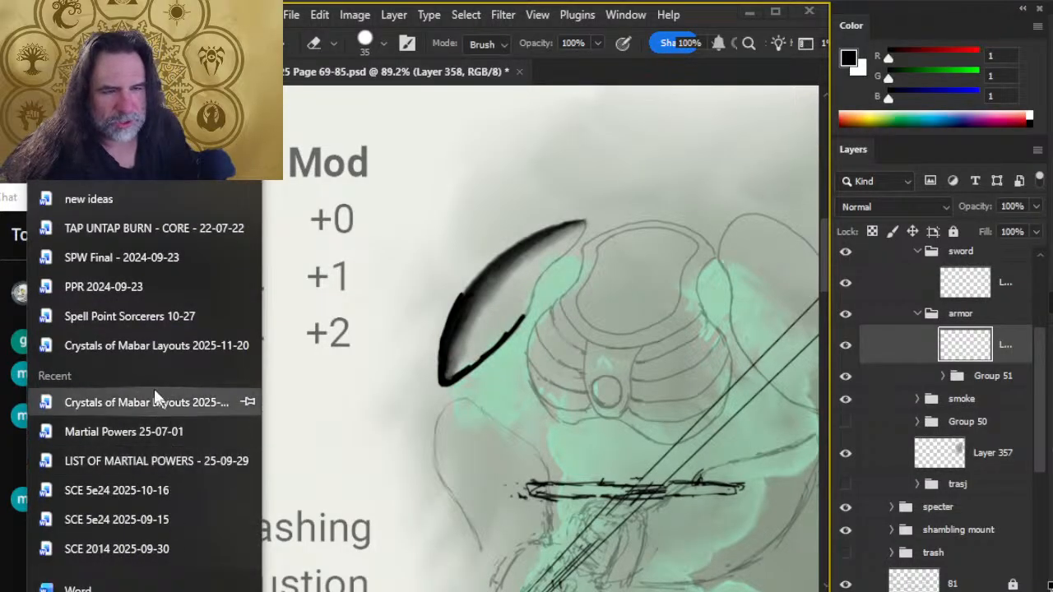
click(160, 351)
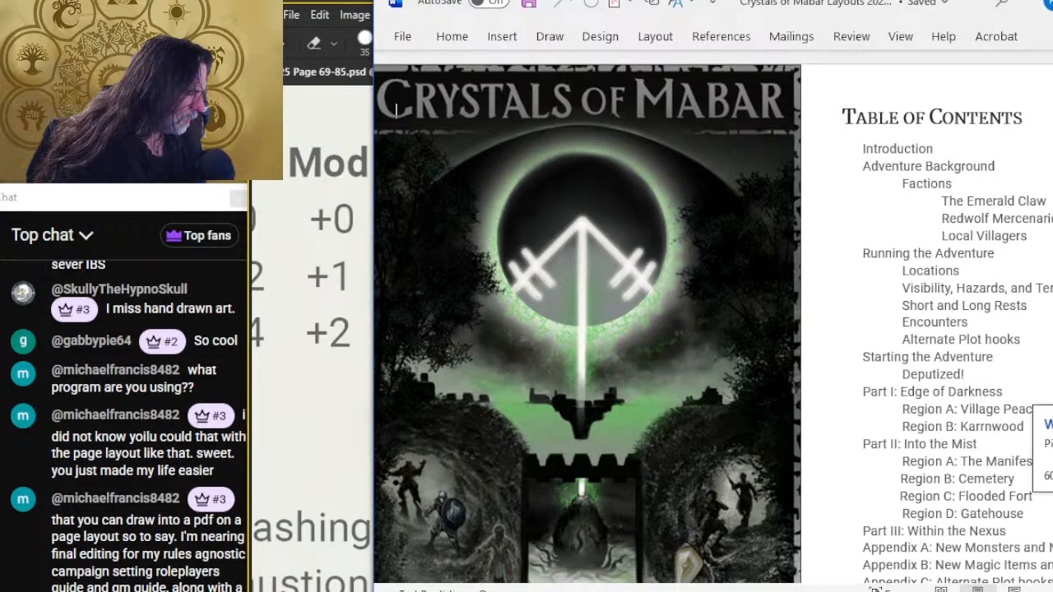
click(1043, 447)
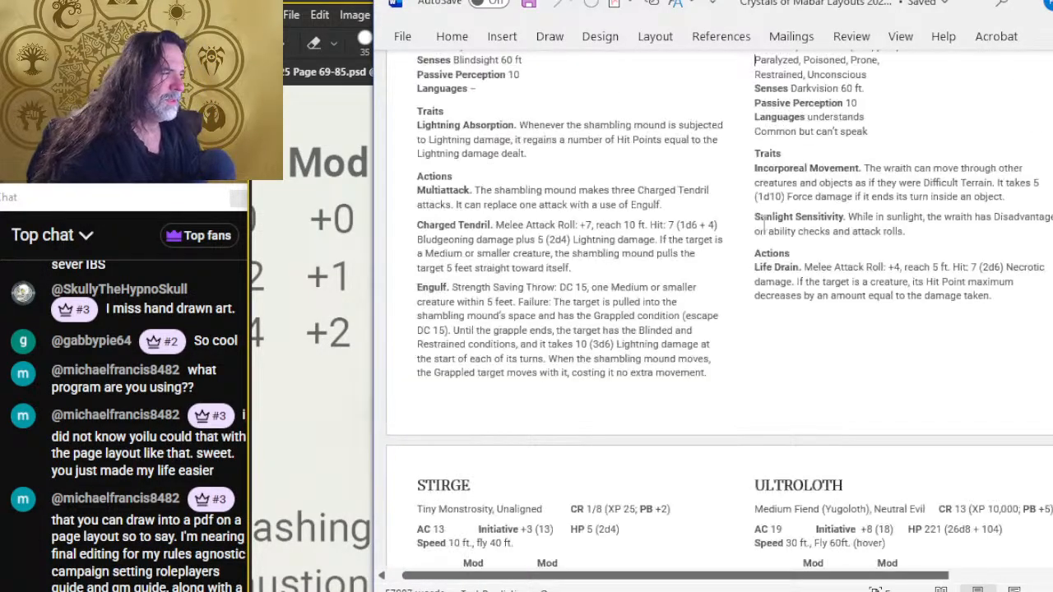
scroll(765, 225, down, 1)
scroll(935, 239, up, 2)
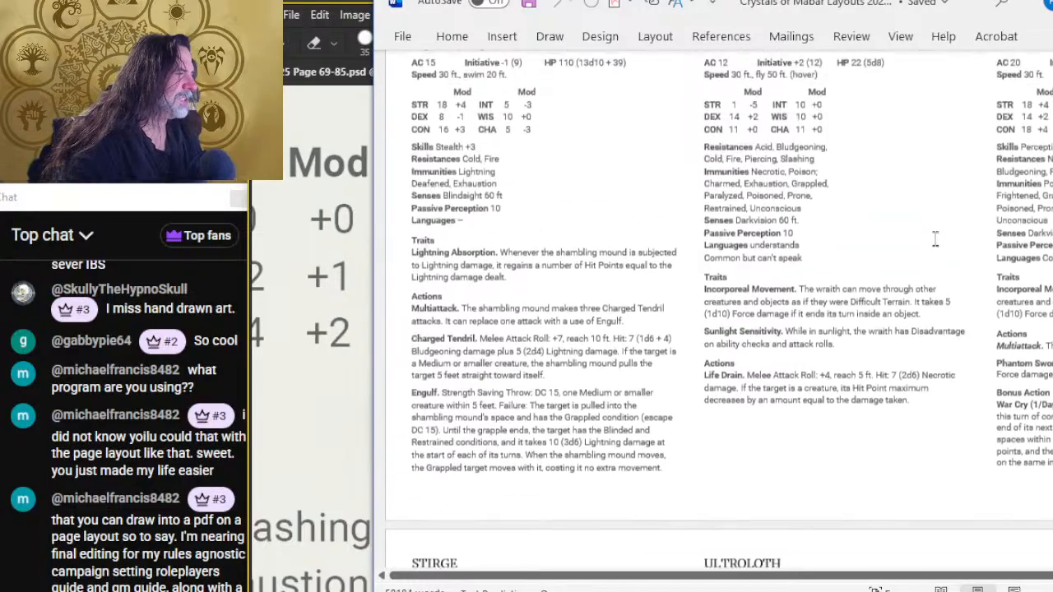
scroll(935, 240, up, 1)
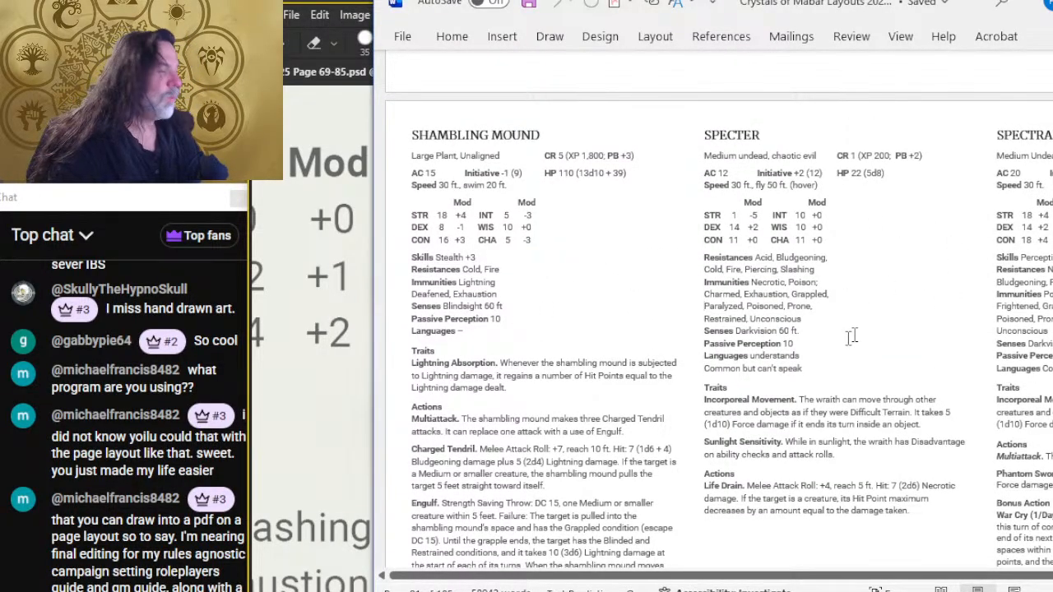
- Compare the full illustrated monster page in Photoshop with the matching stat block page in the Word layout
key(alt+Tab)
key(z)
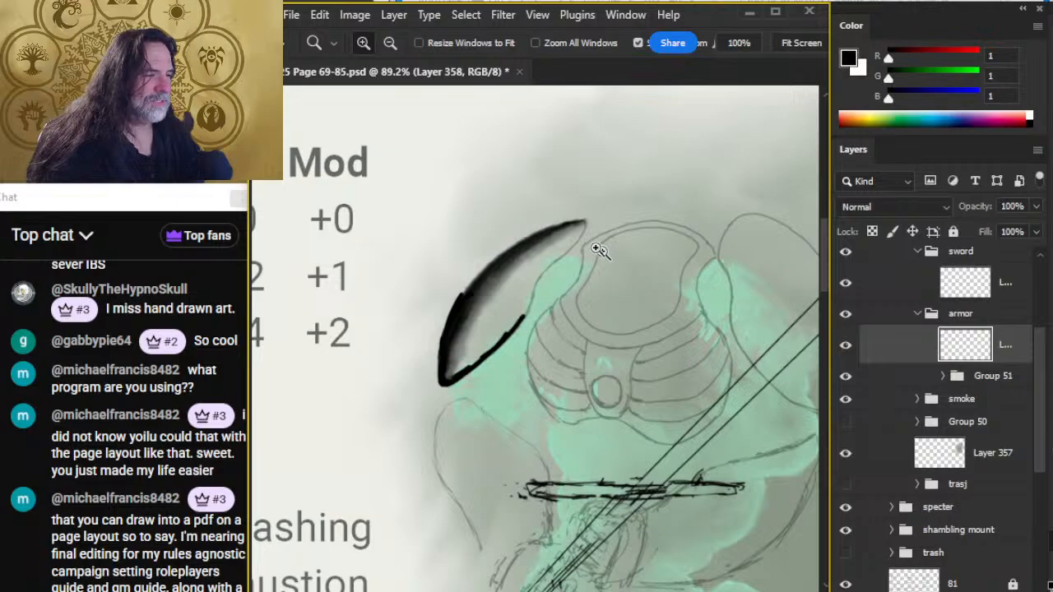
drag(599, 249, 335, 216)
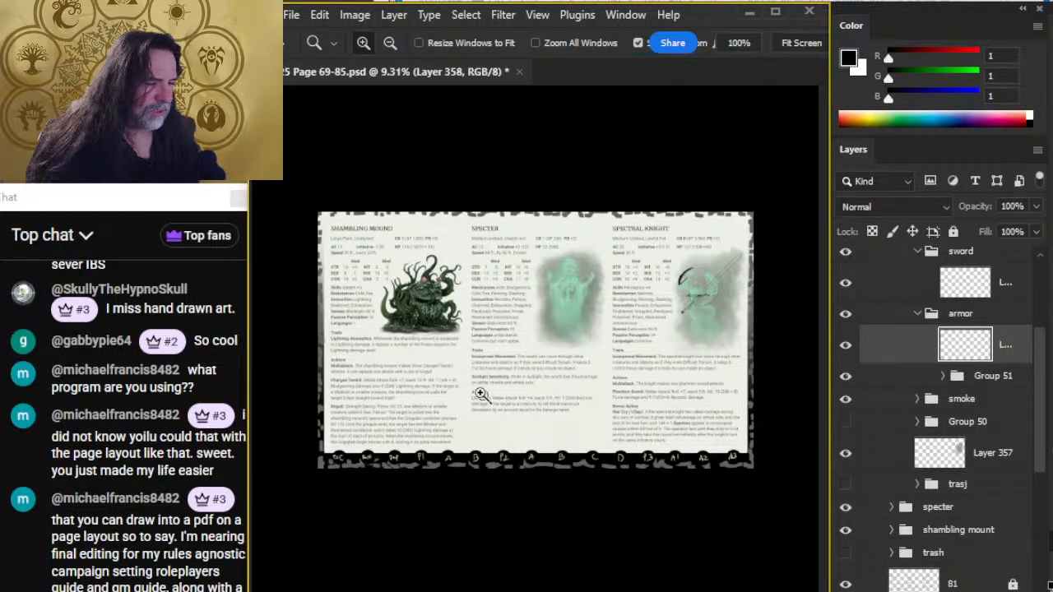
key(alt+Tab)
scroll(650, 148, down, 4)
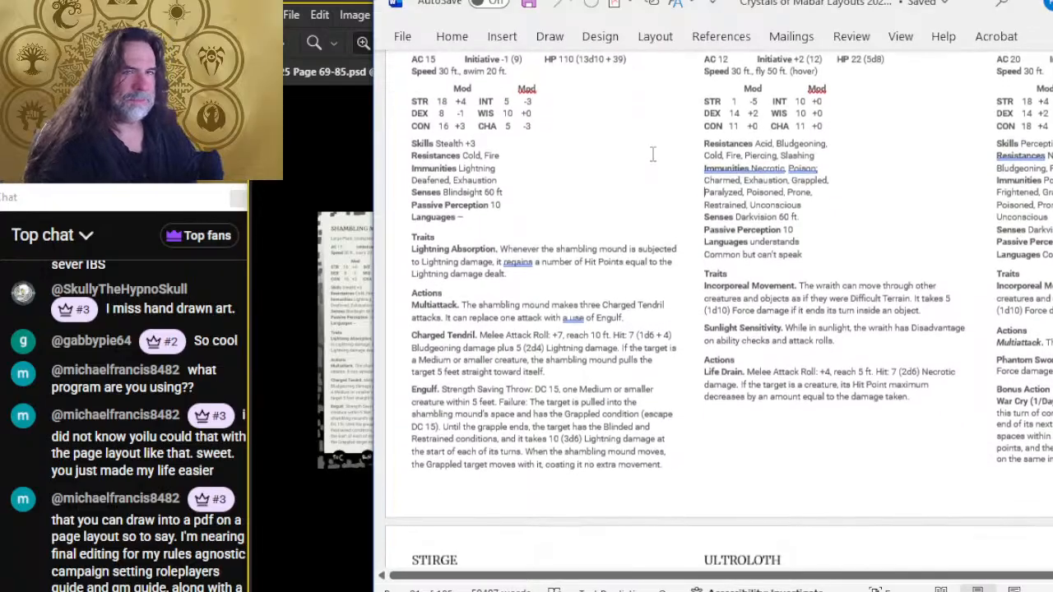
scroll(654, 164, up, 2)
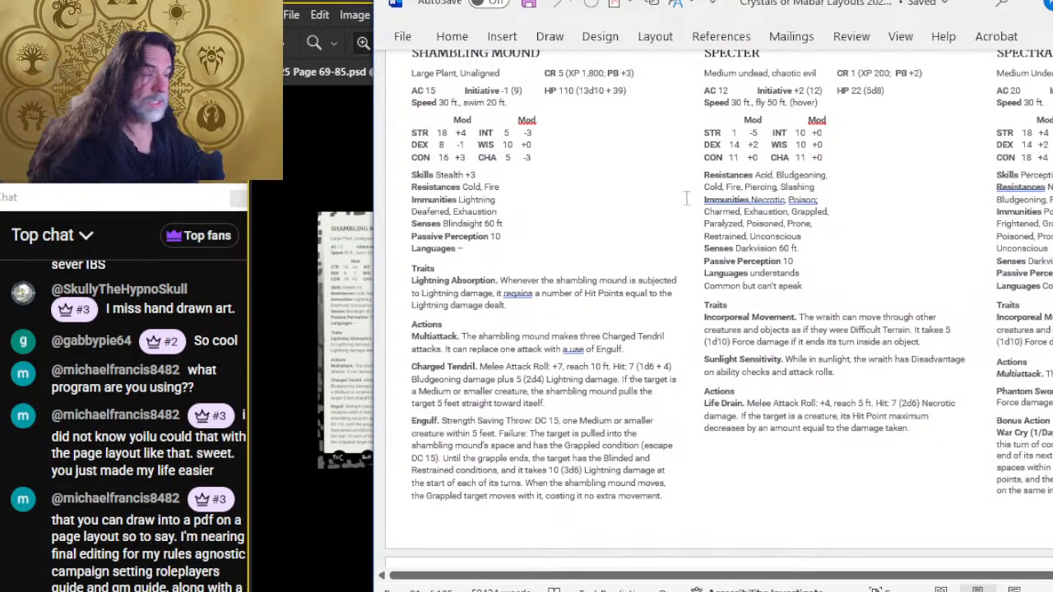
key(alt+Tab)
key(alt+Tab)
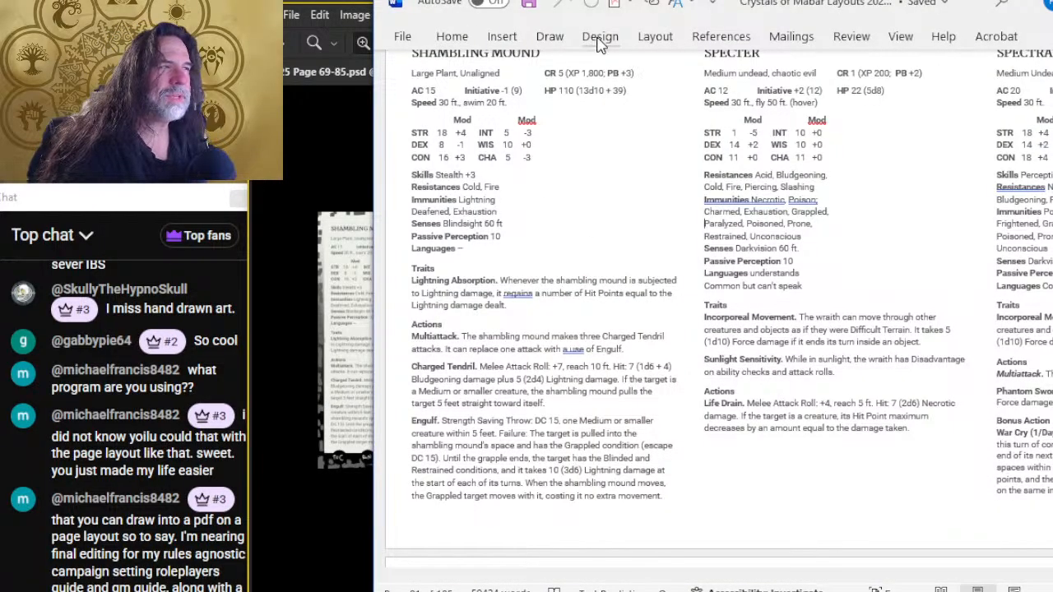
- Draw a rectangle shape in the blank area beside the Shambling Mound's ability scores, spanning from below its HP line to the Traits text
click(502, 36)
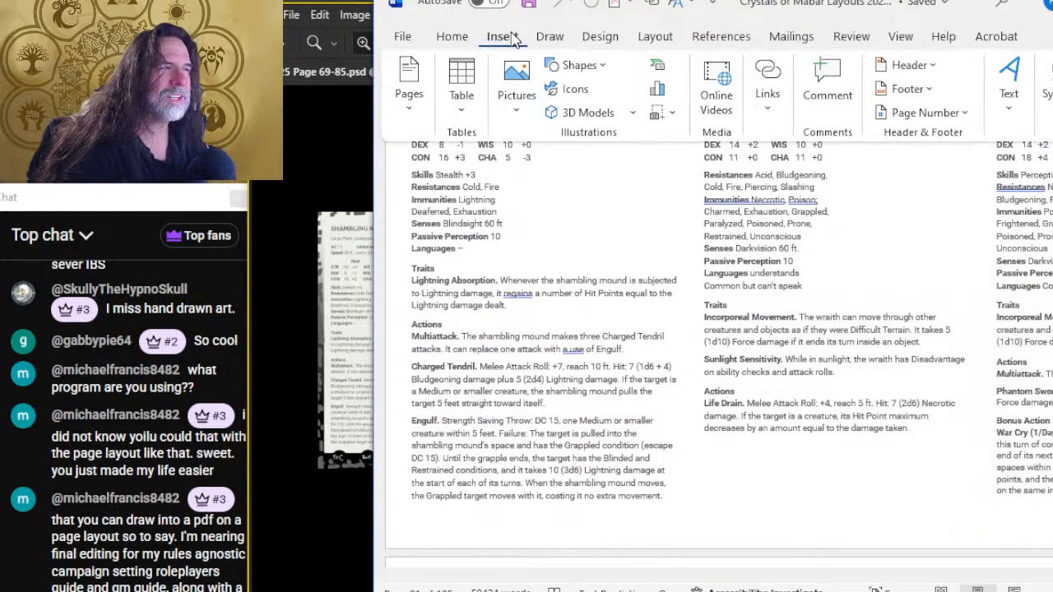
click(576, 66)
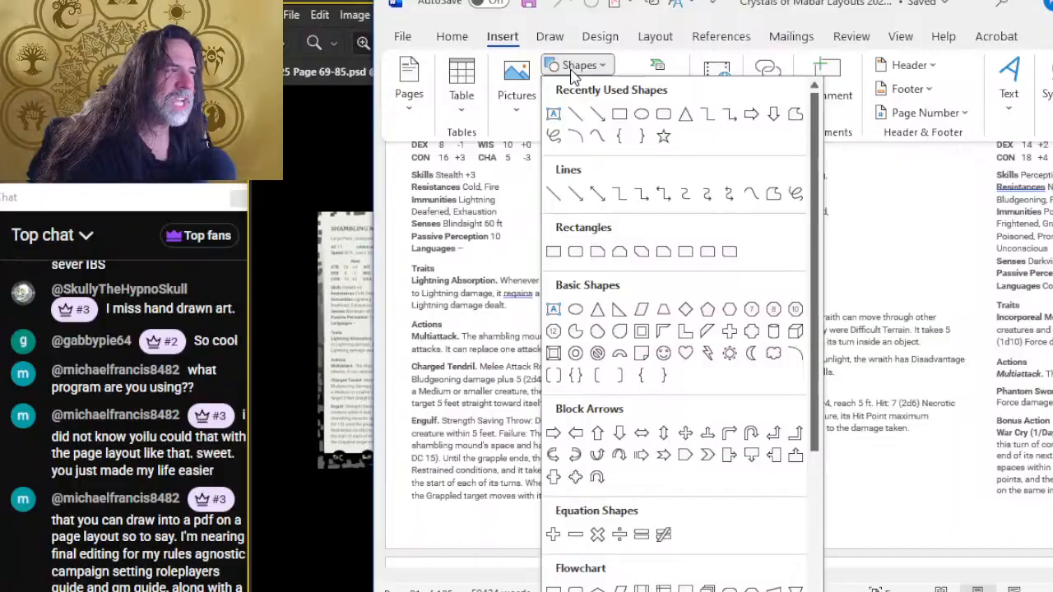
click(618, 115)
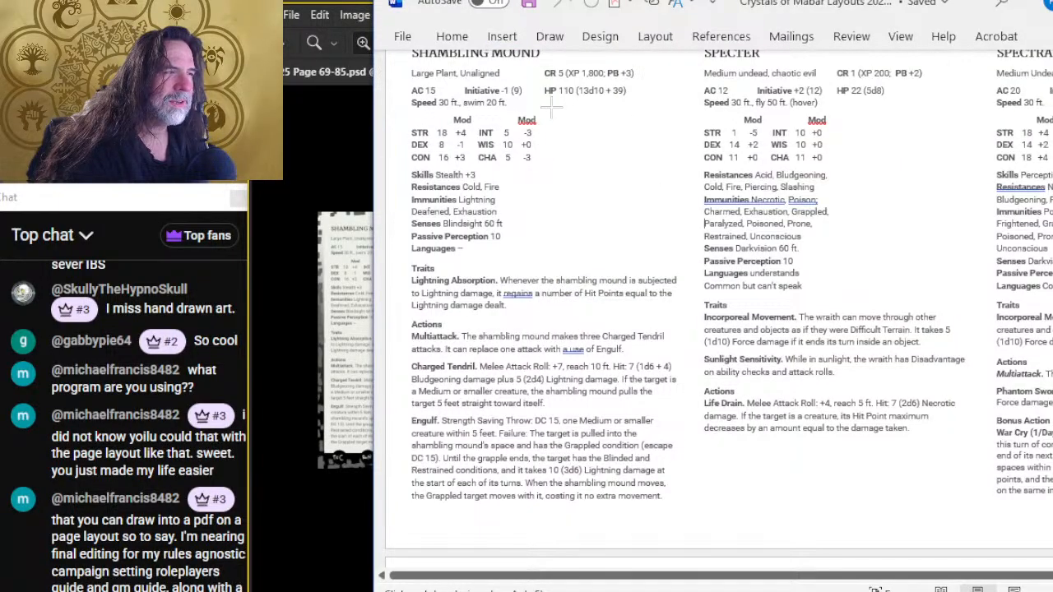
drag(551, 107, 685, 272)
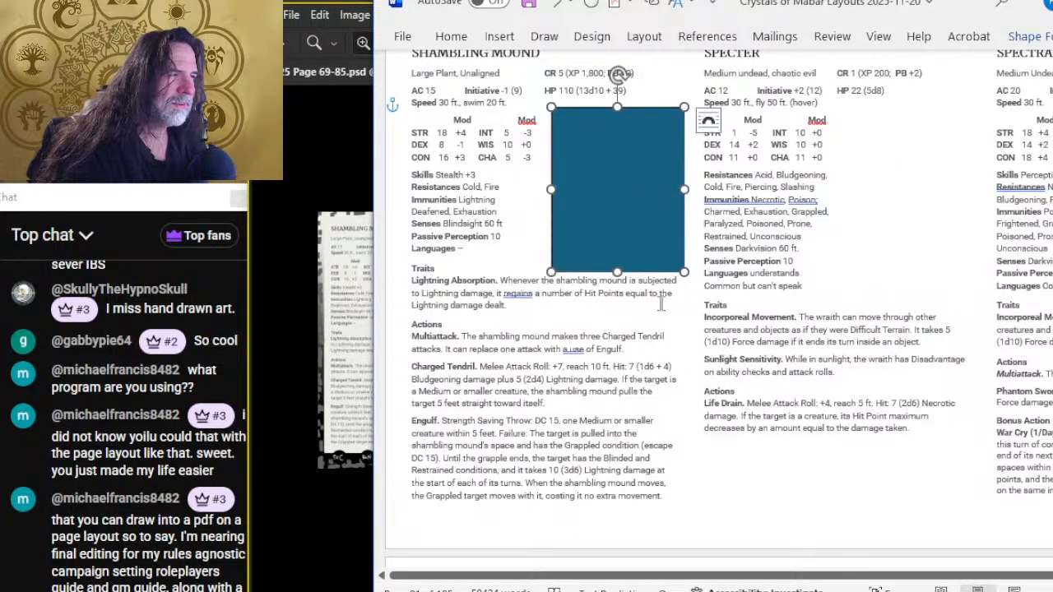
- Start a picture fill from a file for the rectangle and go to the ART folder inside Crystals of Mabar
right_click(634, 189)
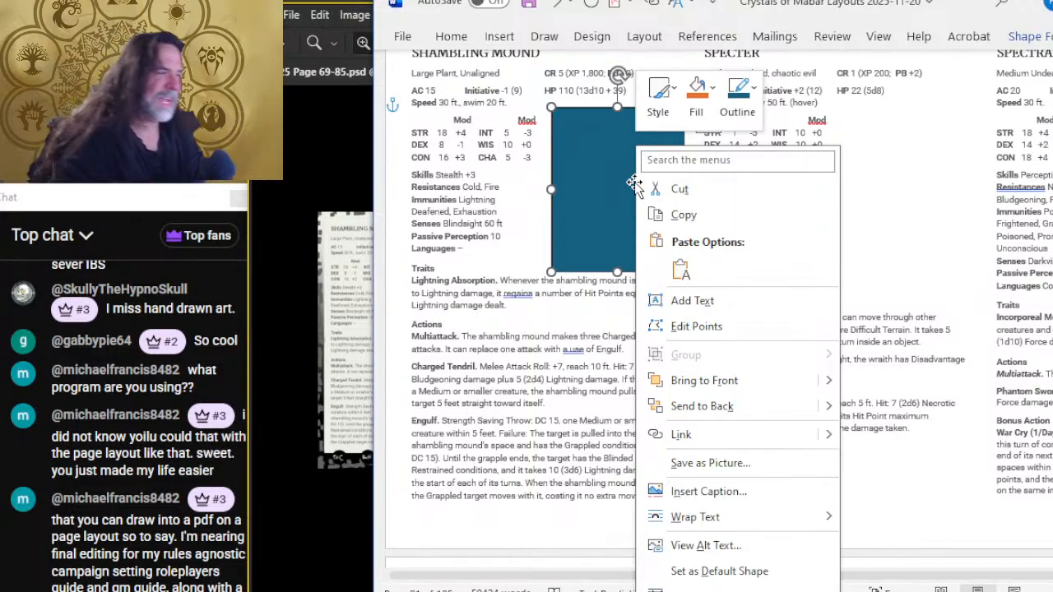
click(696, 115)
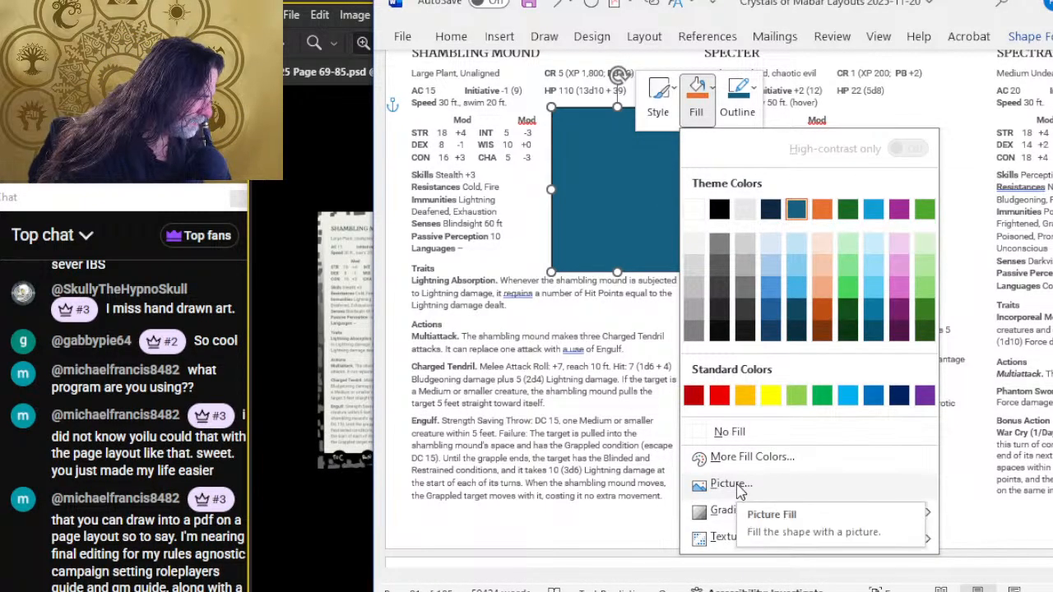
click(730, 484)
click(630, 238)
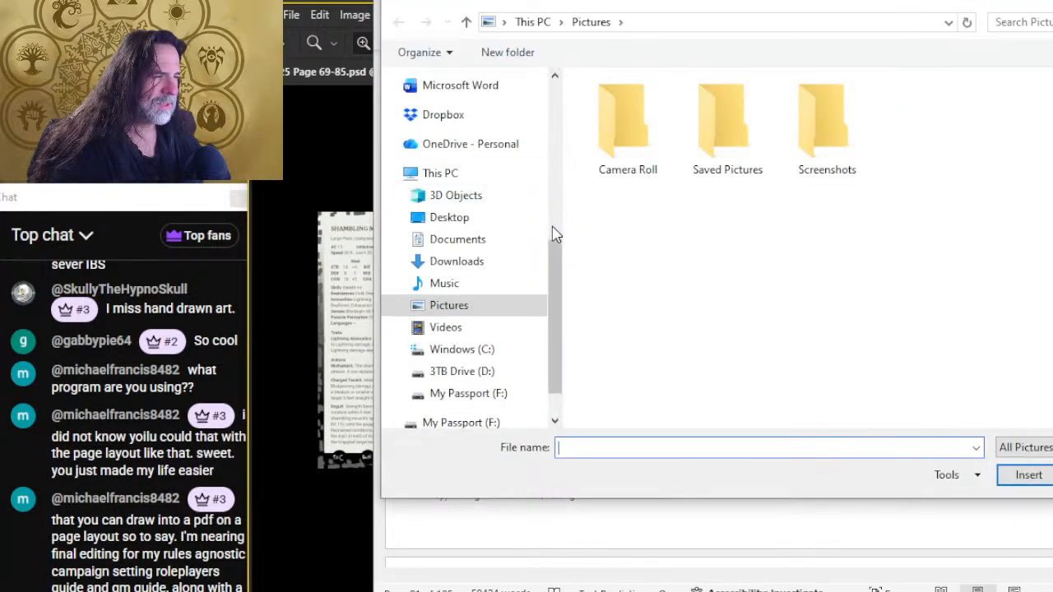
scroll(484, 230, up, 5)
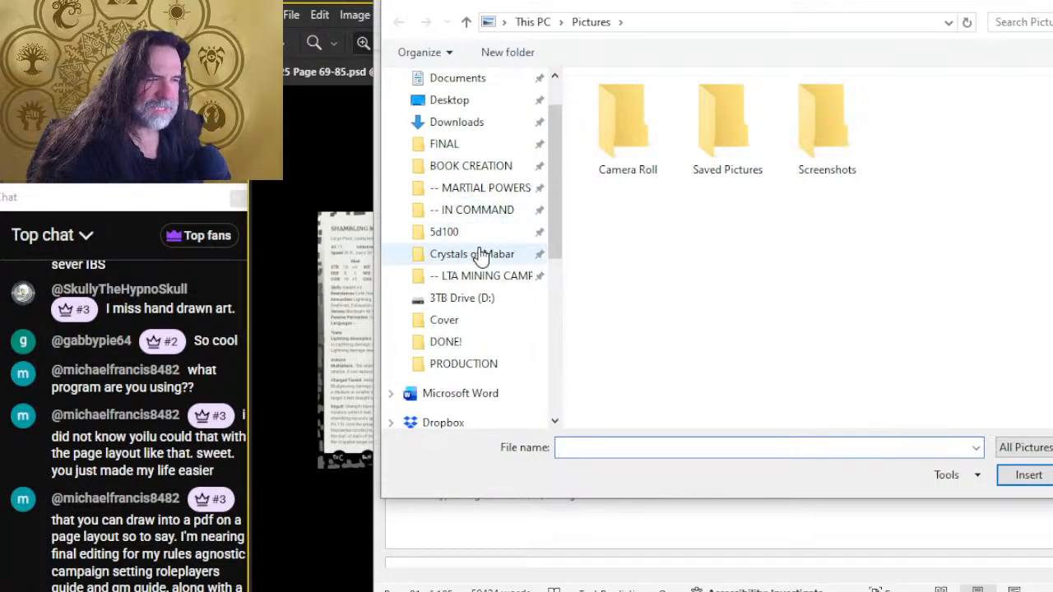
click(482, 262)
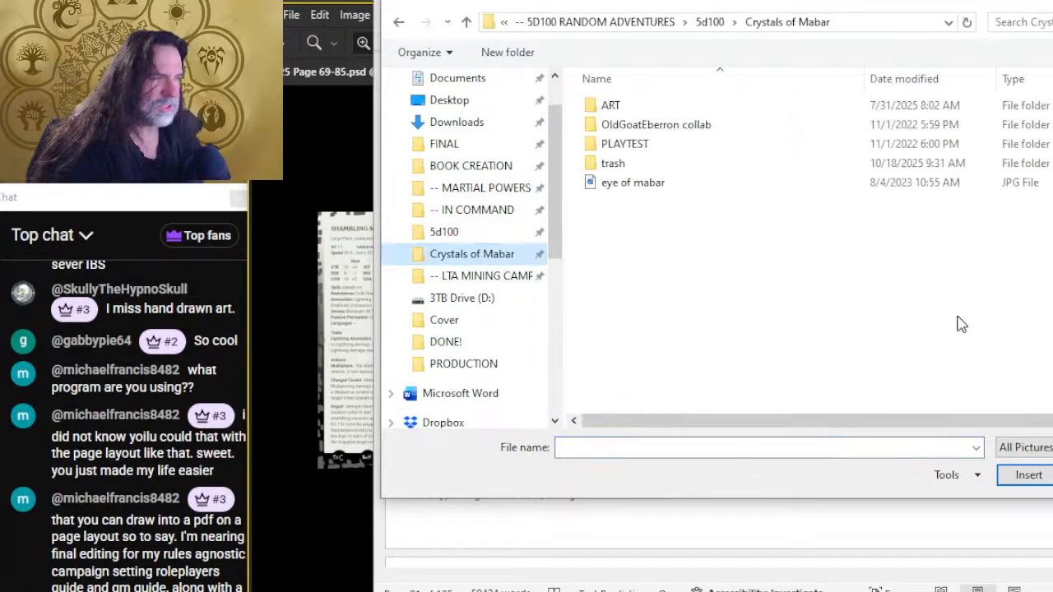
double_click(646, 105)
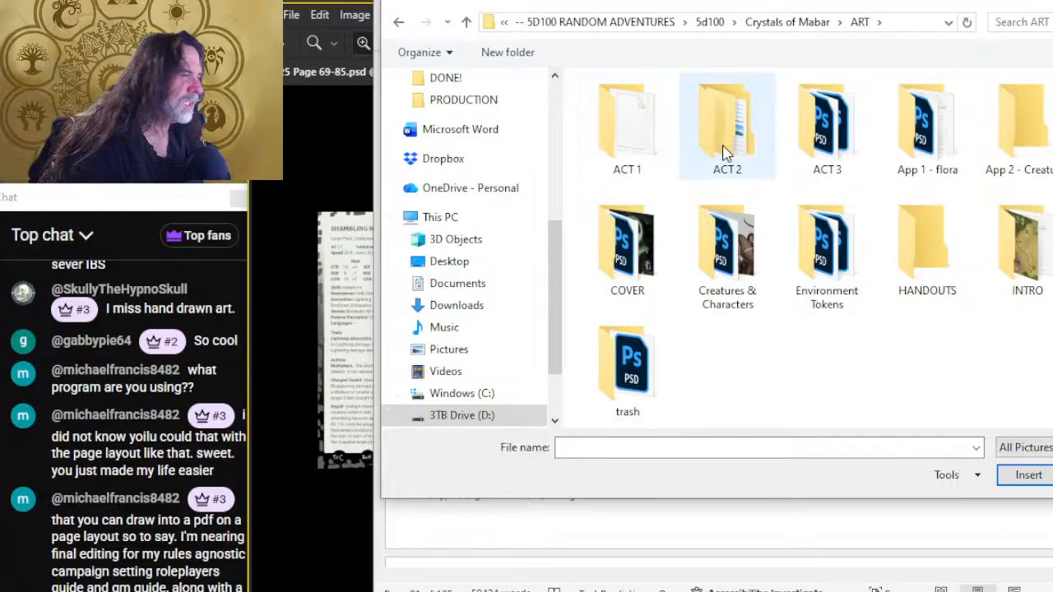
- Look for a fill picture in the Creatures & Characters, monstster tokens and App 2 - Creatures folders
double_click(736, 292)
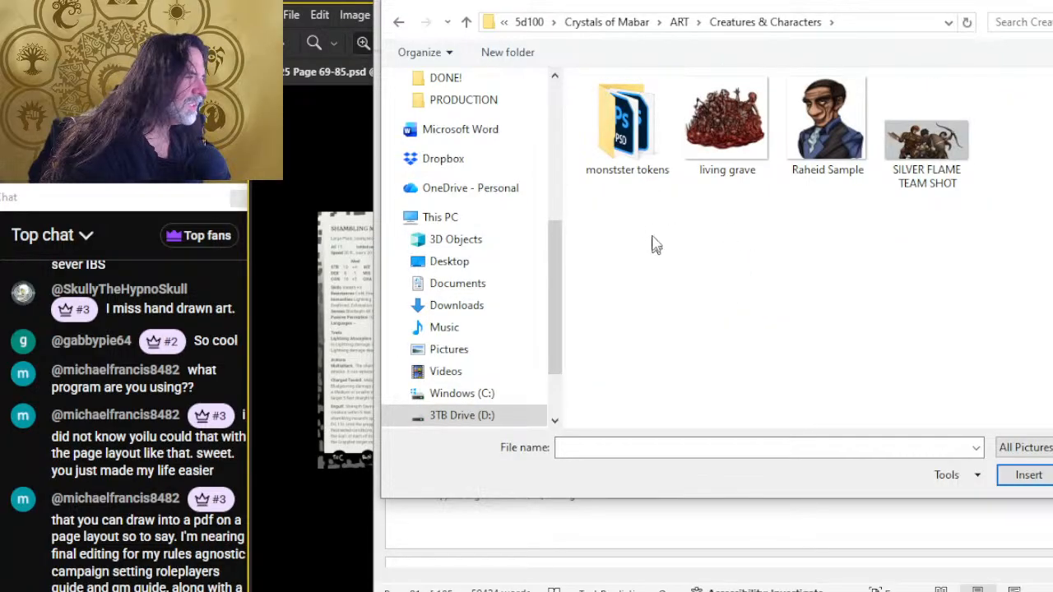
double_click(637, 163)
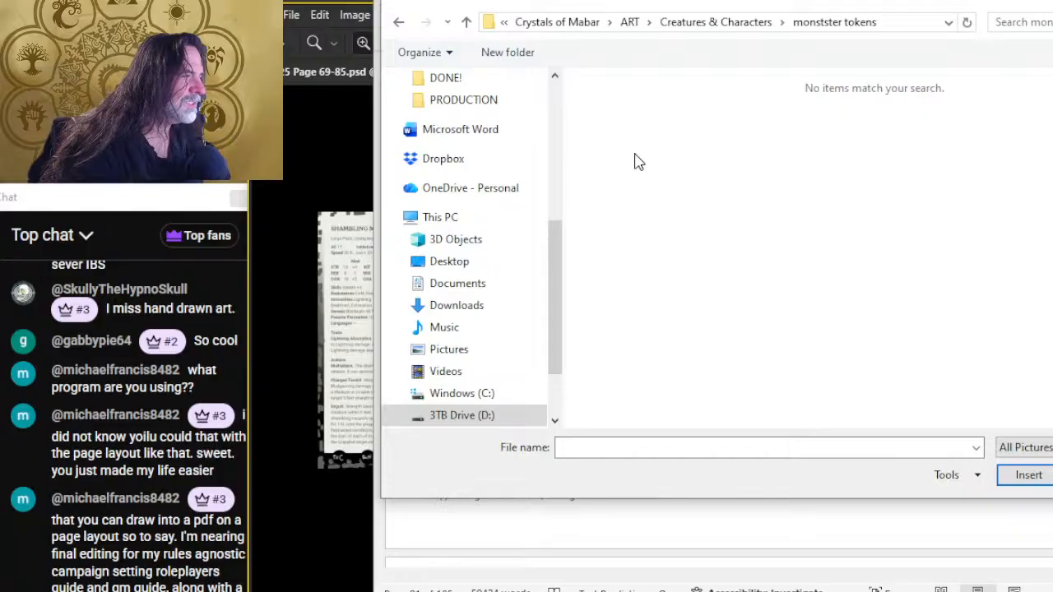
key(alt+Left)
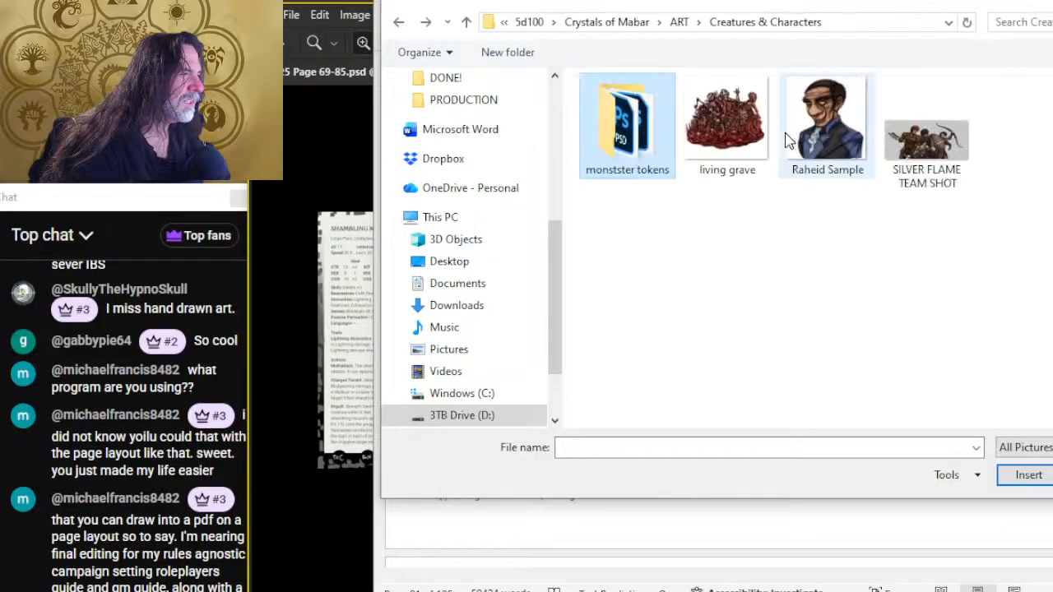
key(alt+Left)
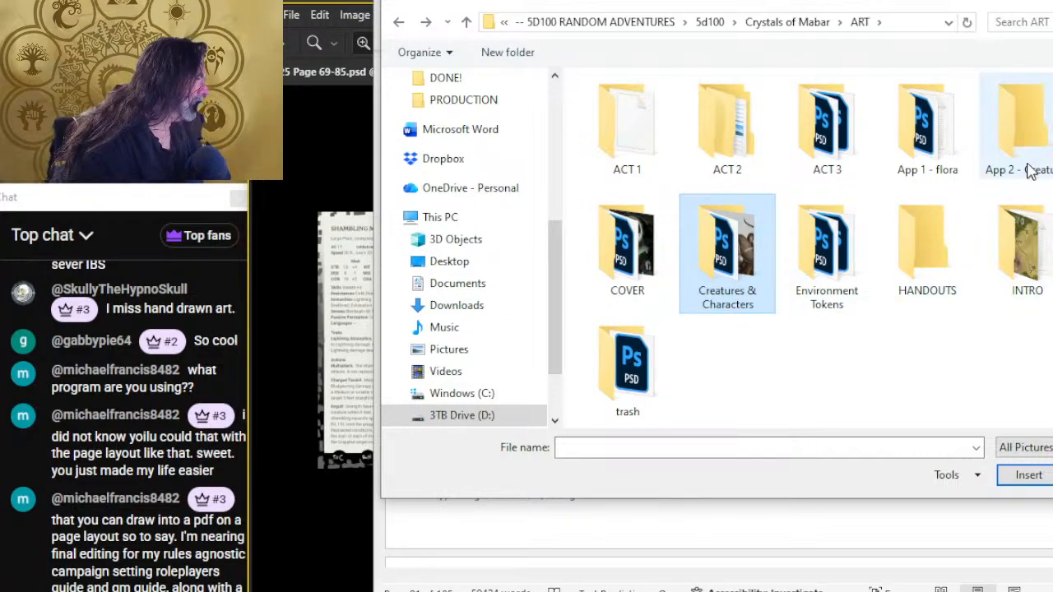
double_click(1020, 132)
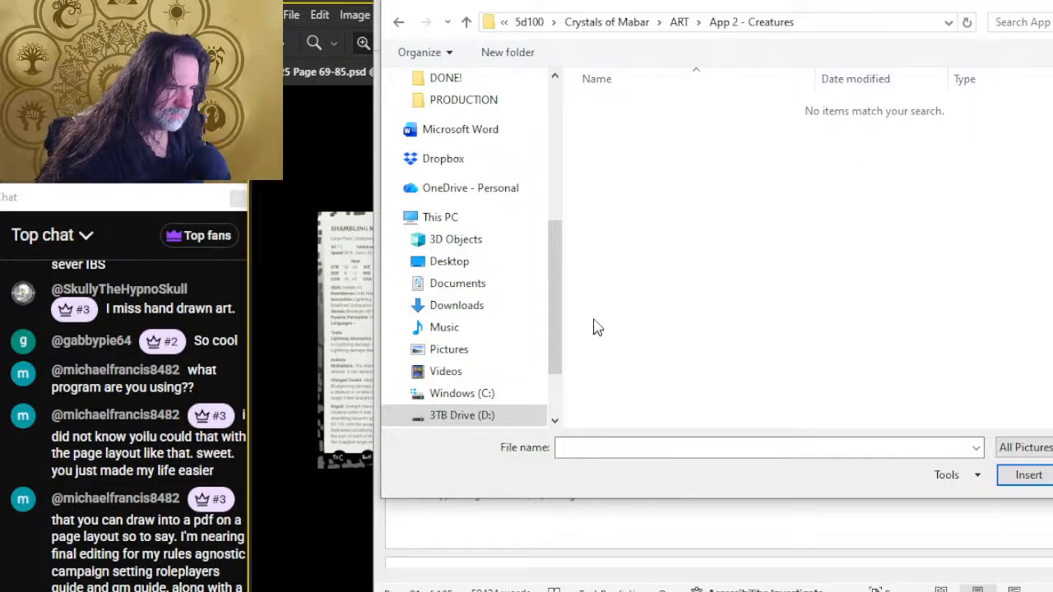
drag(557, 301, 557, 210)
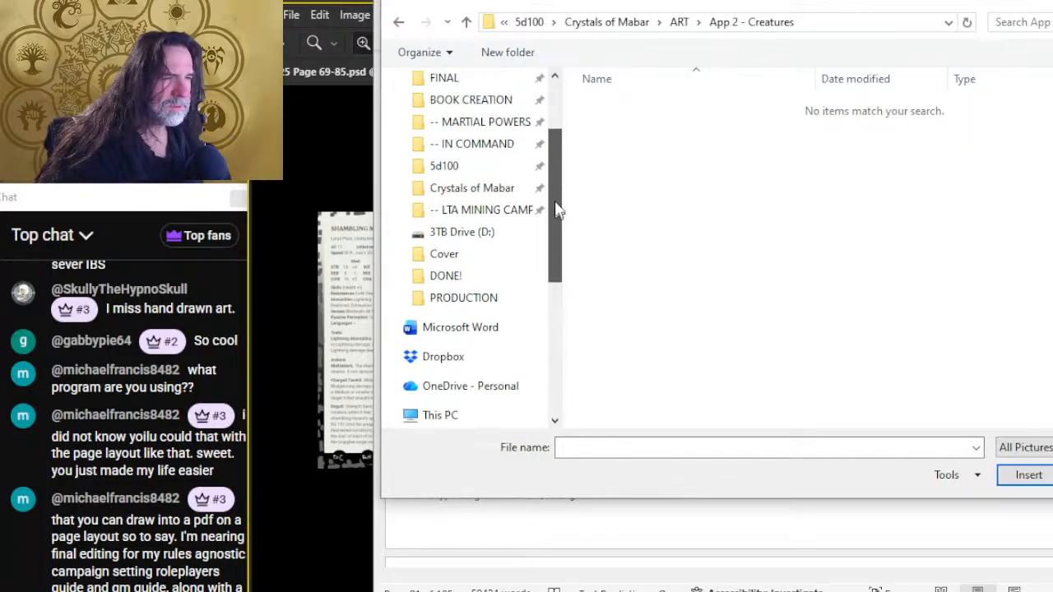
- Return to the Crystals of Mabar folder and recheck its creature art subfolders for a picture that can fill the rectangle
click(472, 191)
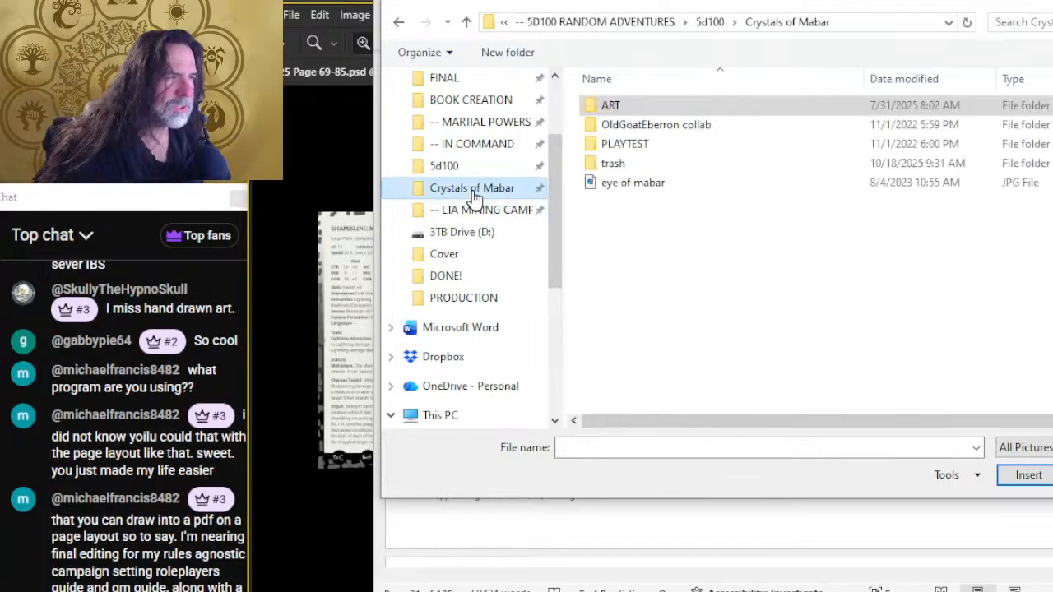
double_click(632, 106)
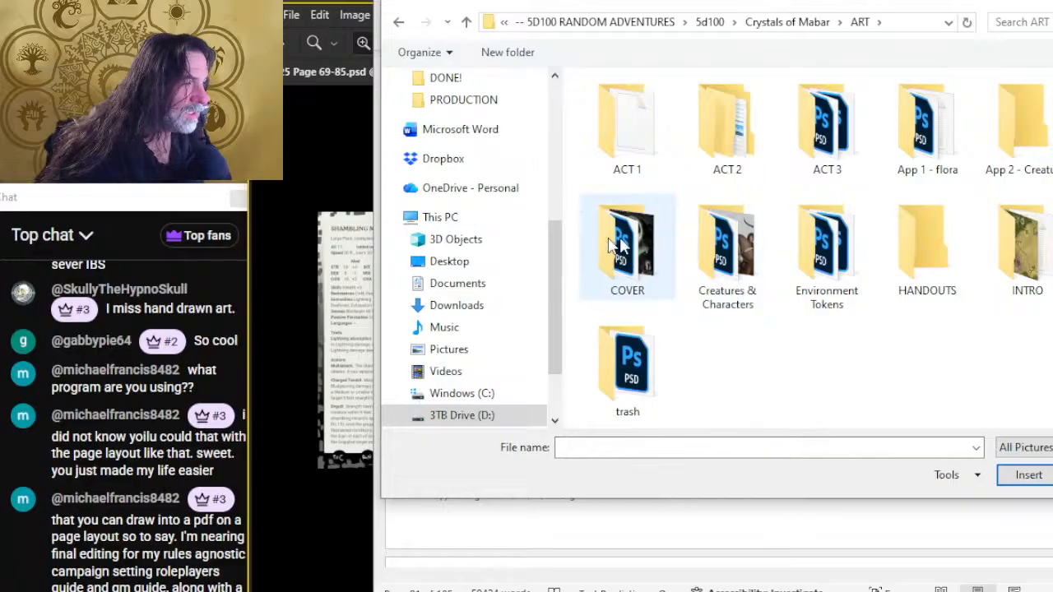
double_click(724, 298)
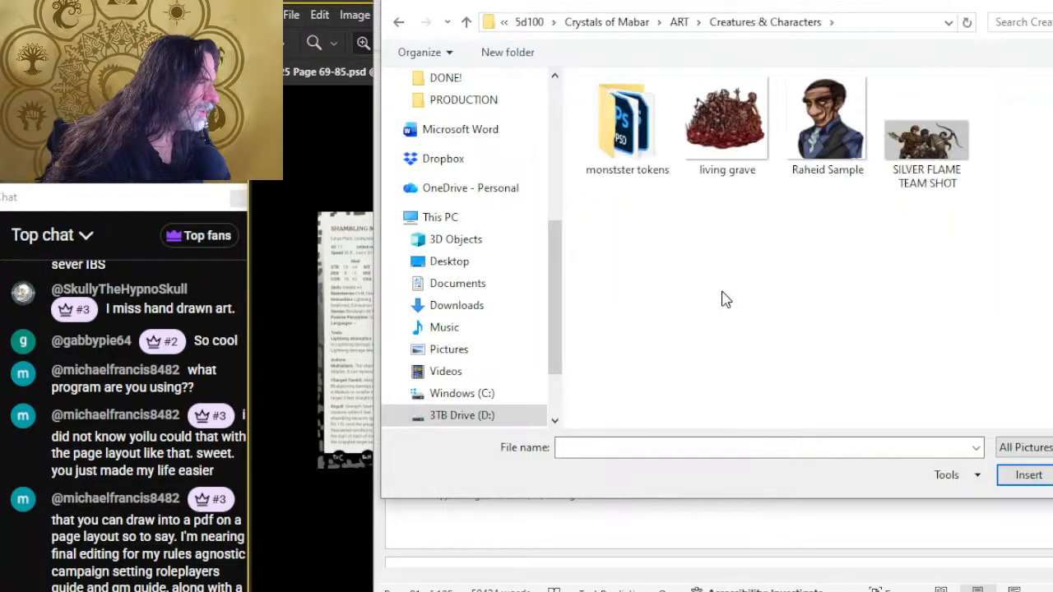
double_click(633, 121)
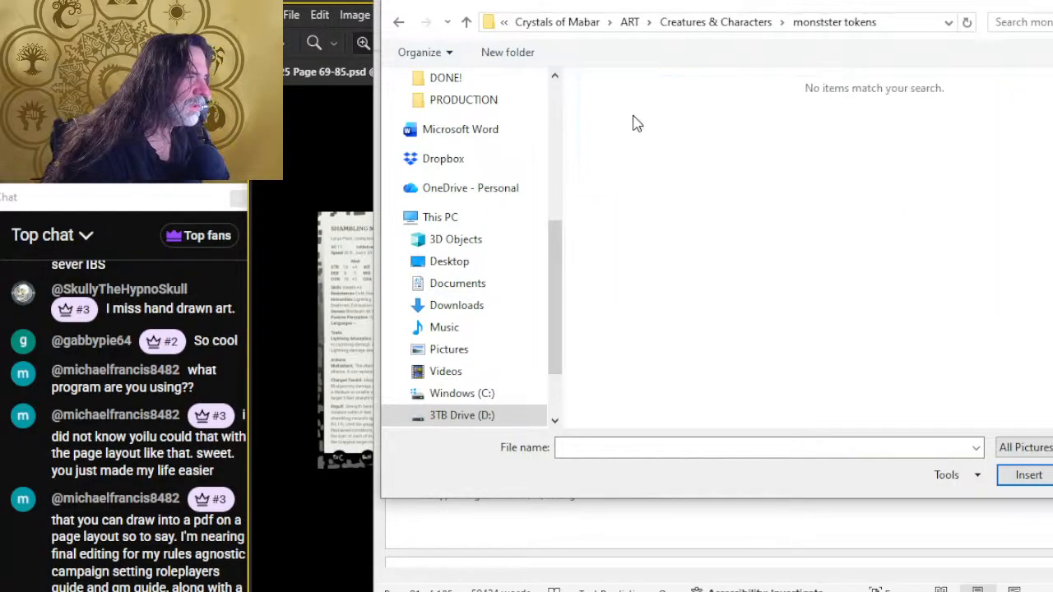
key(alt+Left)
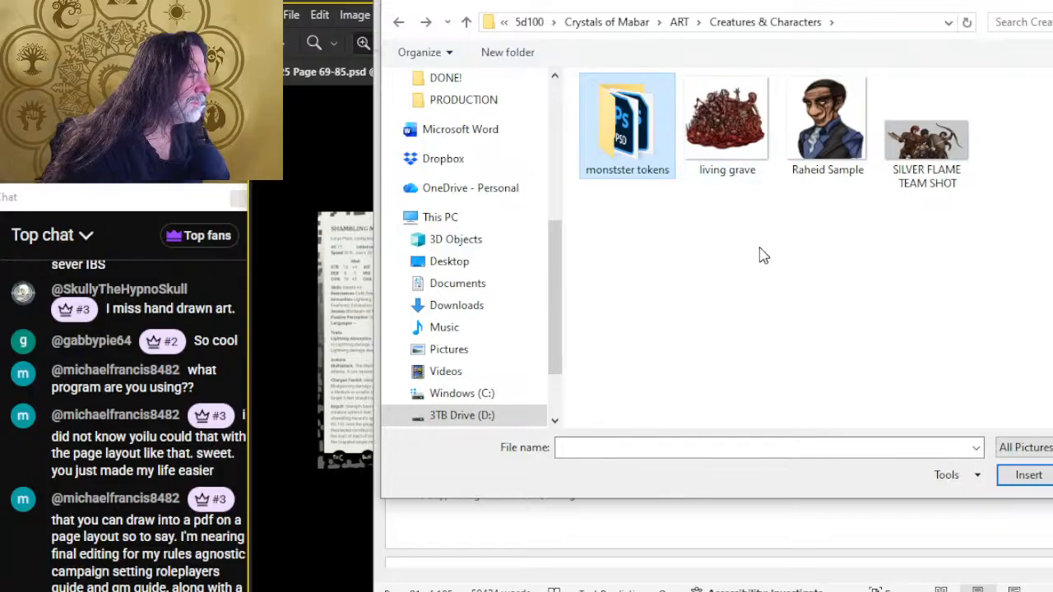
key(alt+Left)
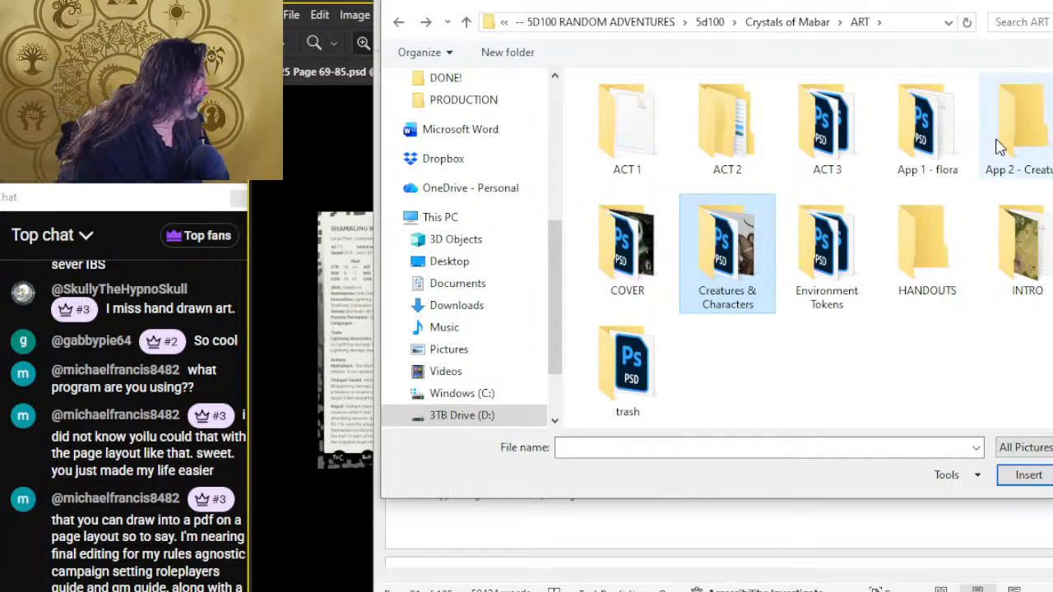
double_click(1028, 136)
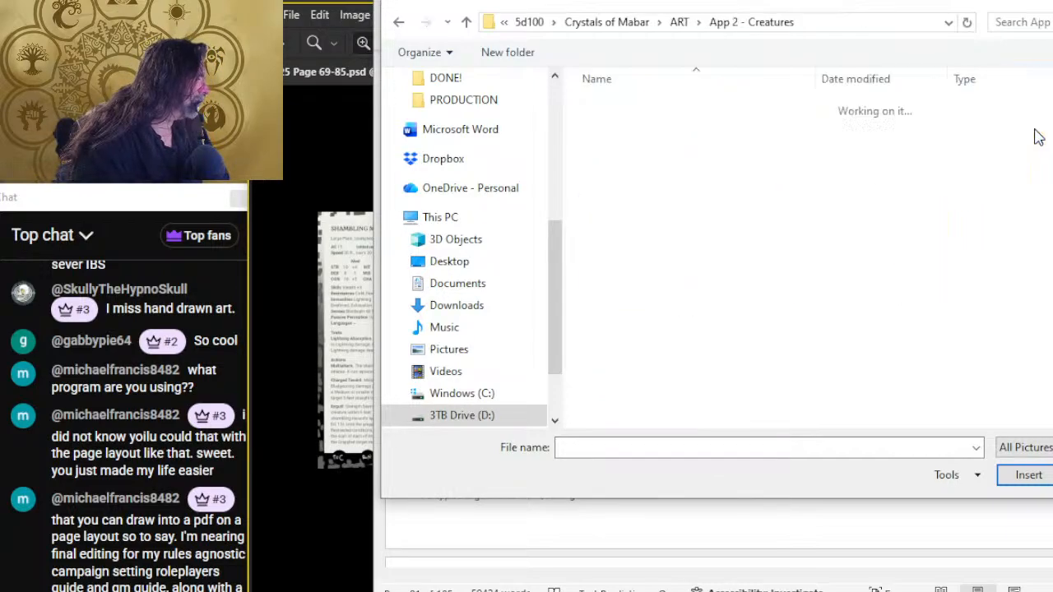
key(alt+Up)
key(alt+Up)
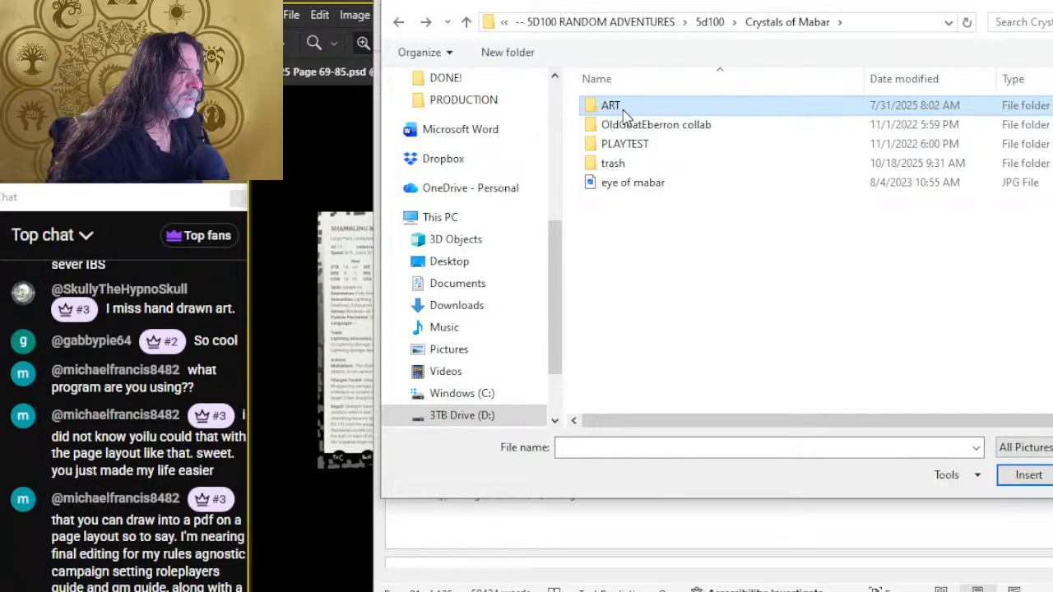
- Check the PRODUCTION and Environment Tokens folders under ART for a usable fill picture
double_click(623, 114)
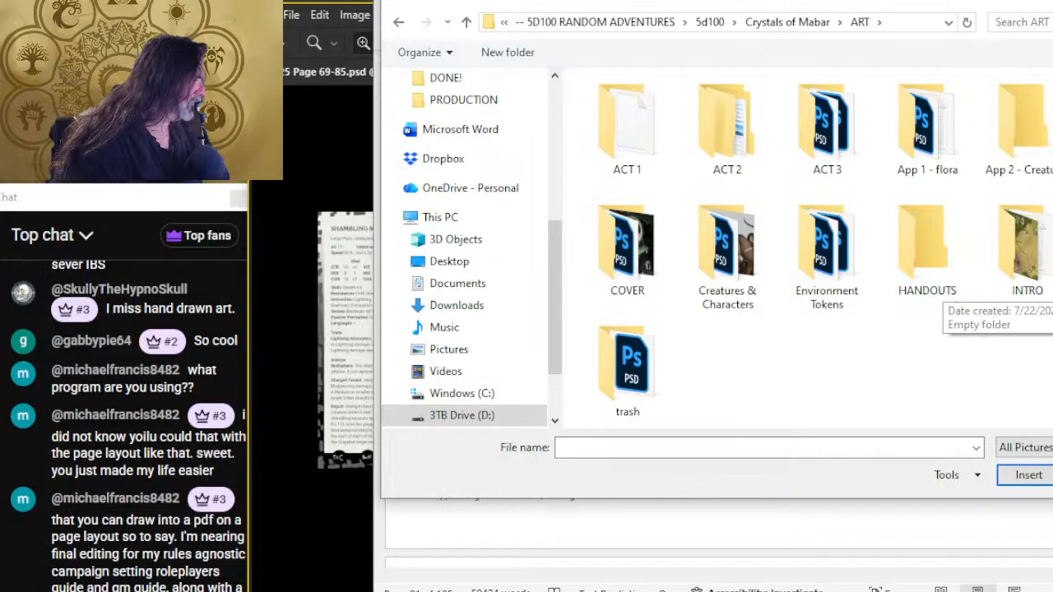
double_click(1052, 247)
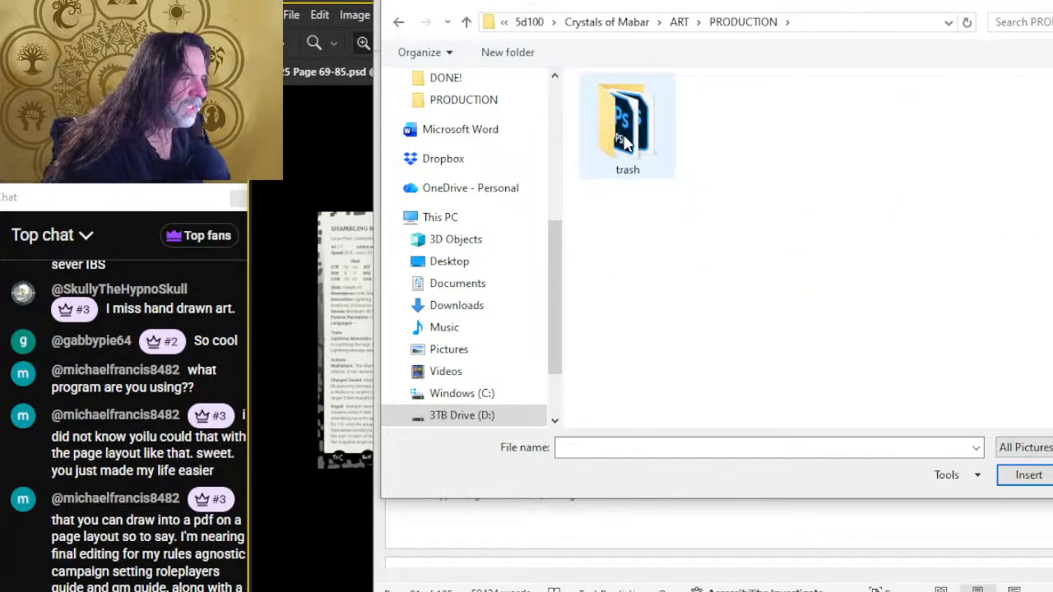
key(alt+Left)
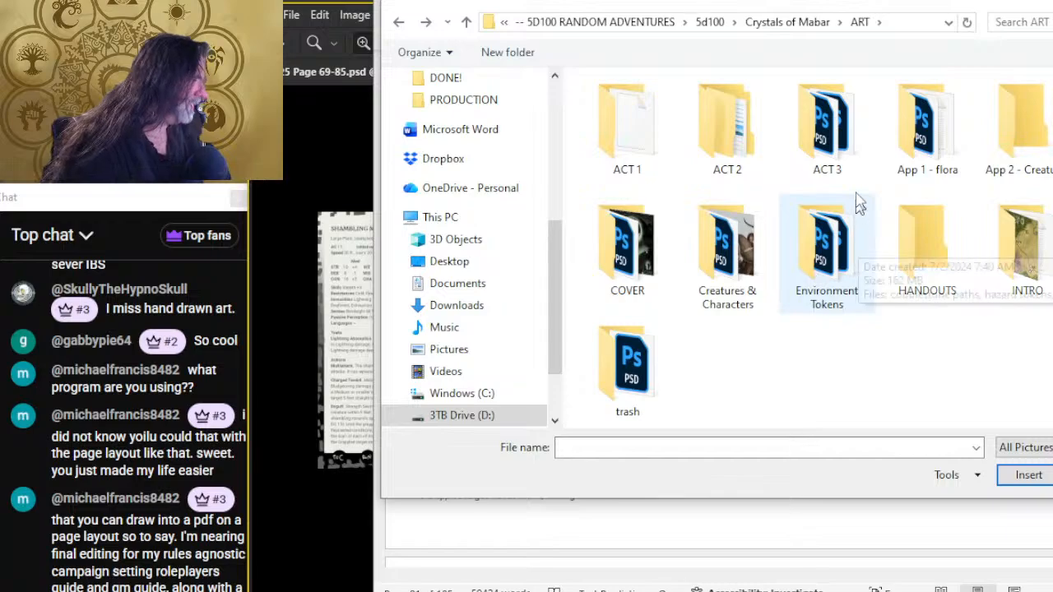
double_click(811, 255)
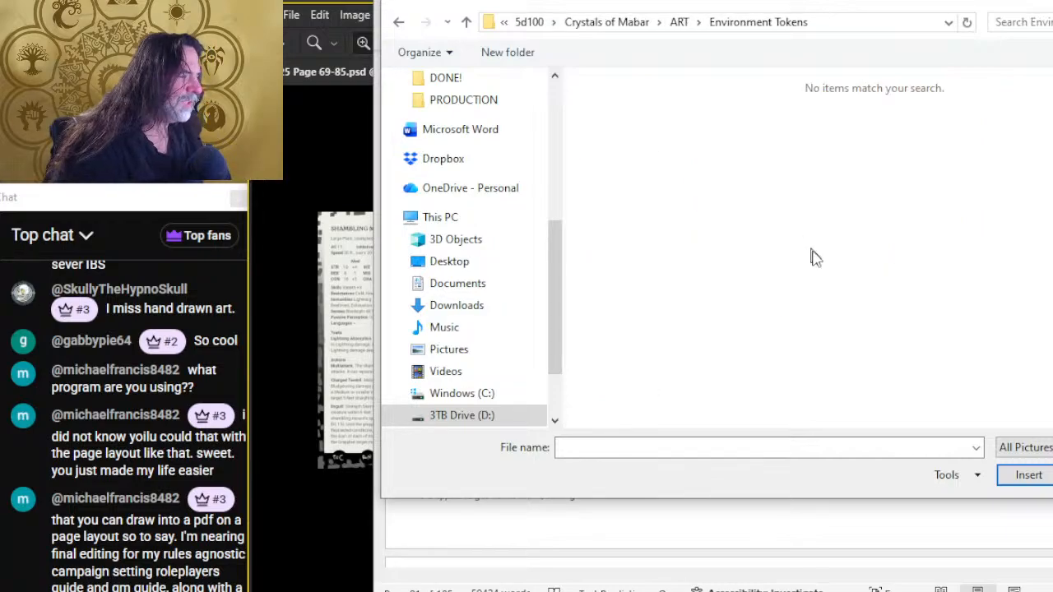
key(alt+Left)
- Go to the ACT 2 art folder and look through the images in Act 2 Region B
click(724, 142)
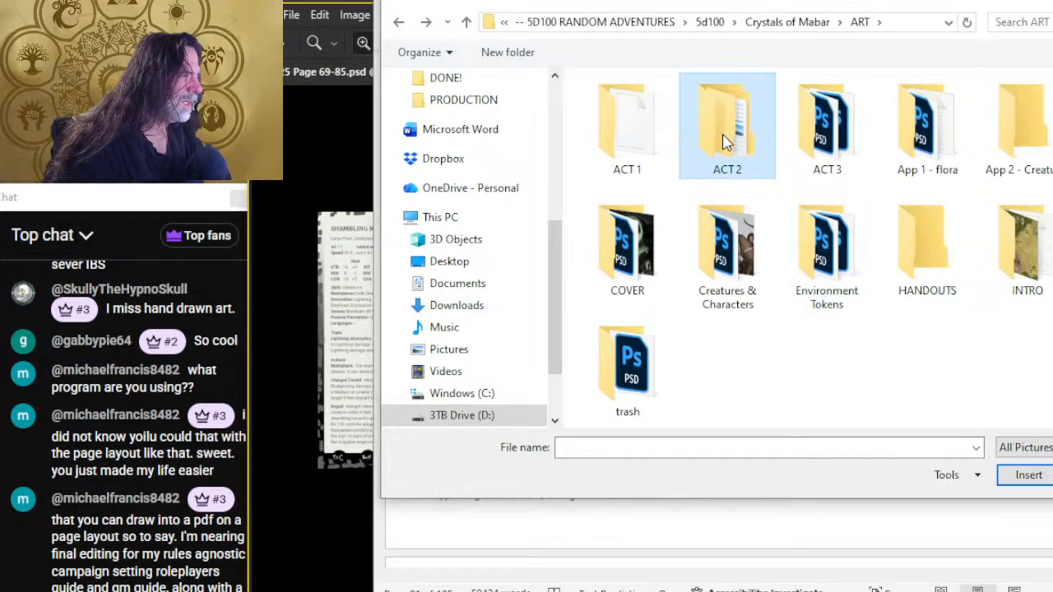
double_click(724, 142)
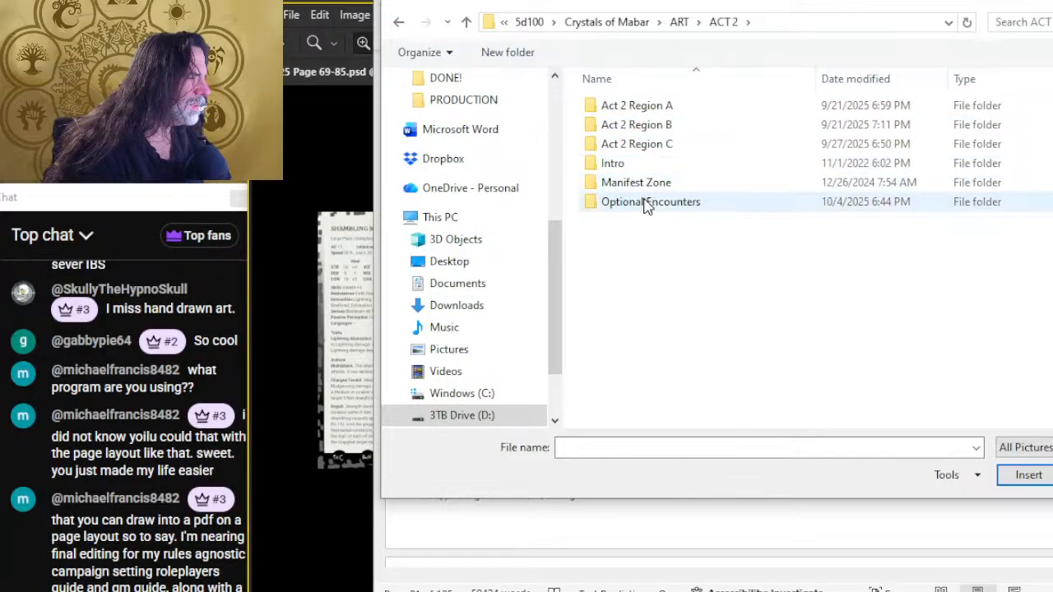
click(644, 131)
double_click(644, 130)
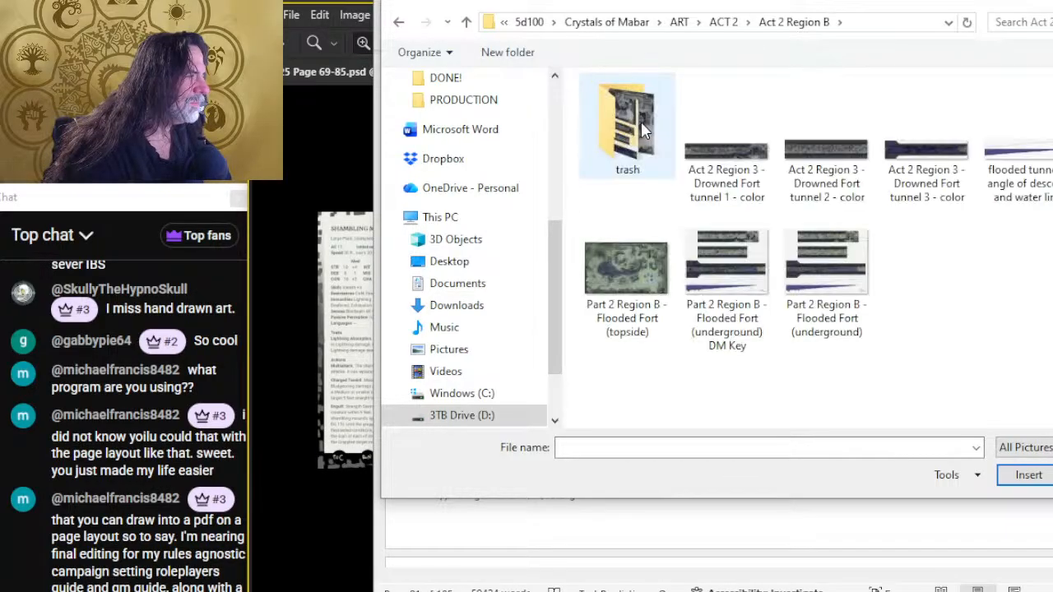
key(alt+Left)
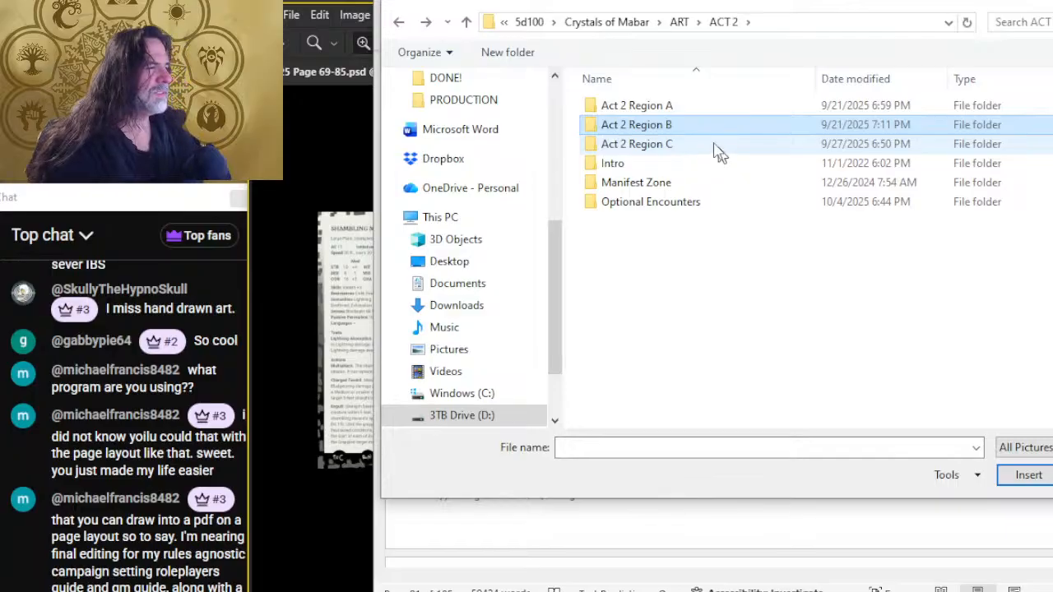
- Fill the rectangle beside the Shambling Mound stats with "mausoleum roof 1 - color" from Act 2 Region A and shift it slightly right
click(641, 113)
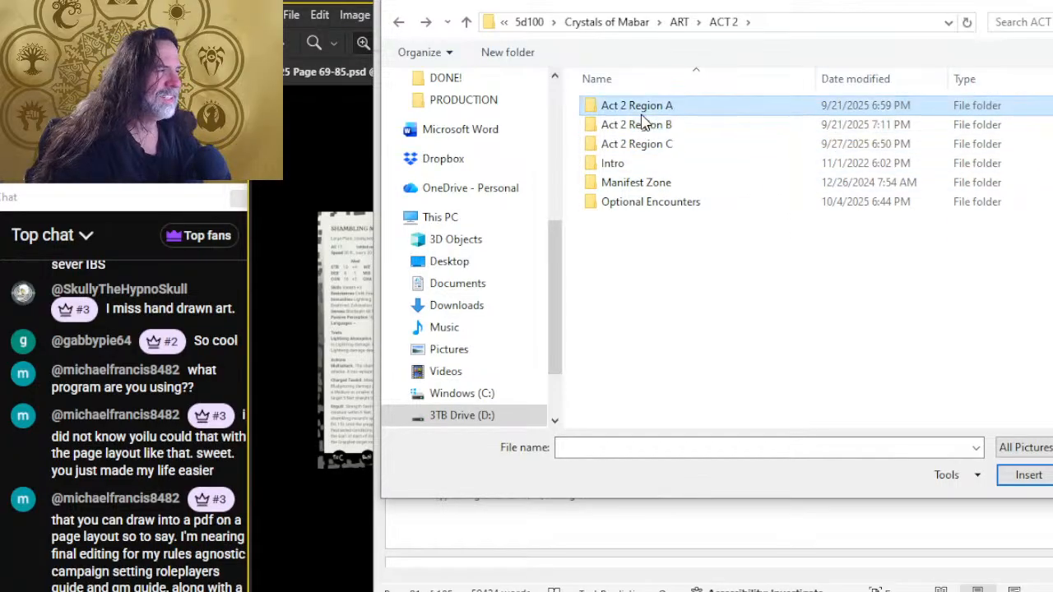
double_click(642, 113)
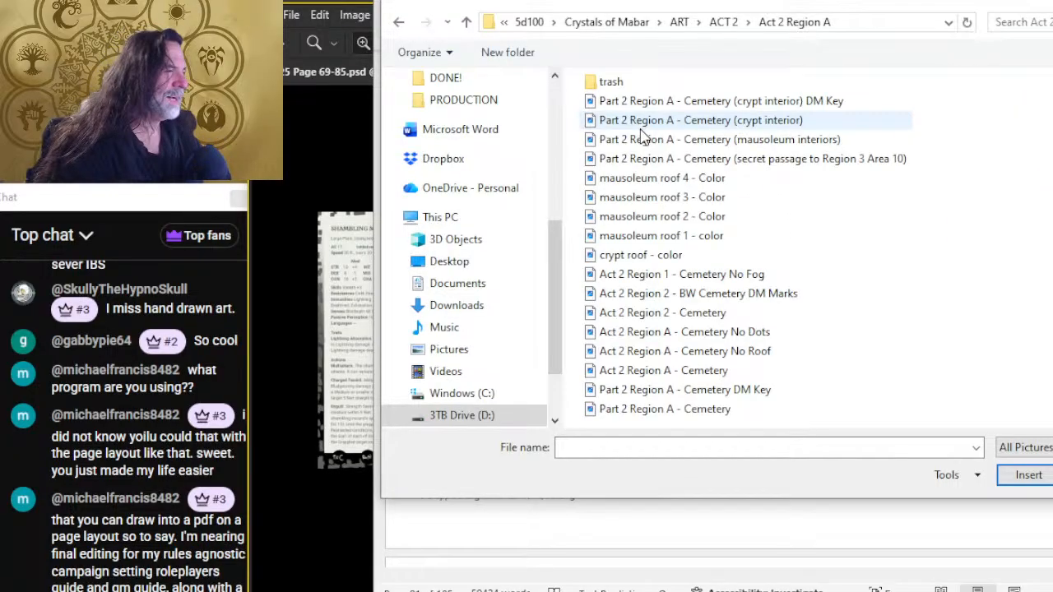
click(659, 240)
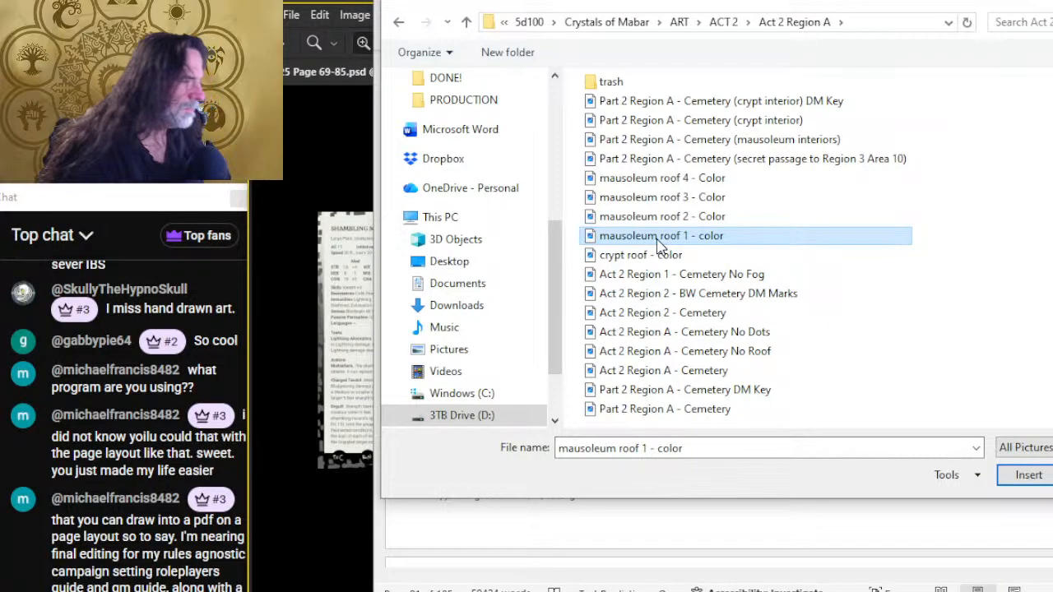
double_click(659, 239)
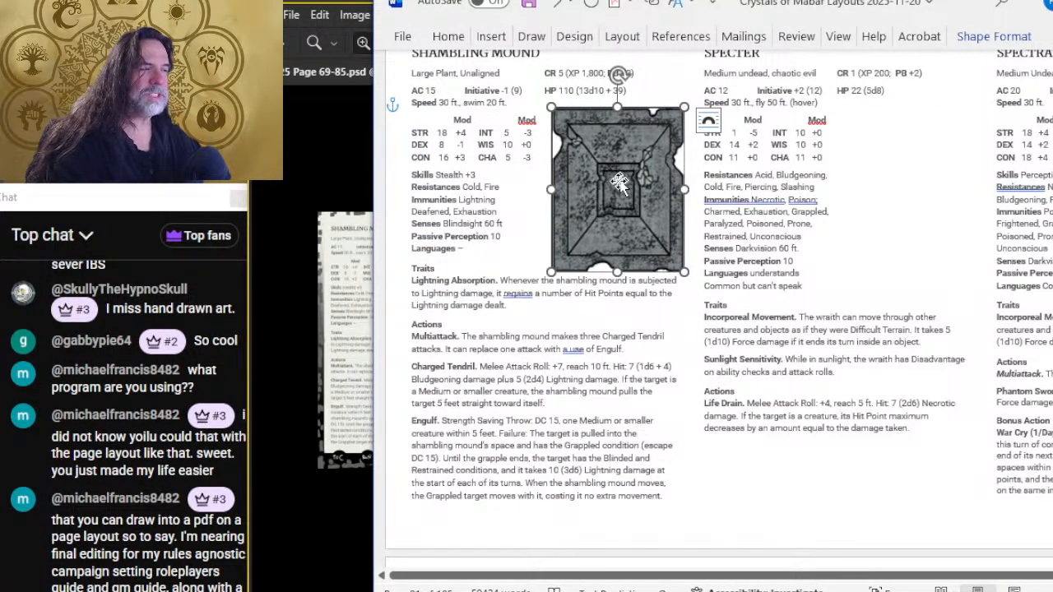
mouse_move(607, 170)
mouse_down()
mouse_move(588, 175)
mouse_move(621, 177)
mouse_up()
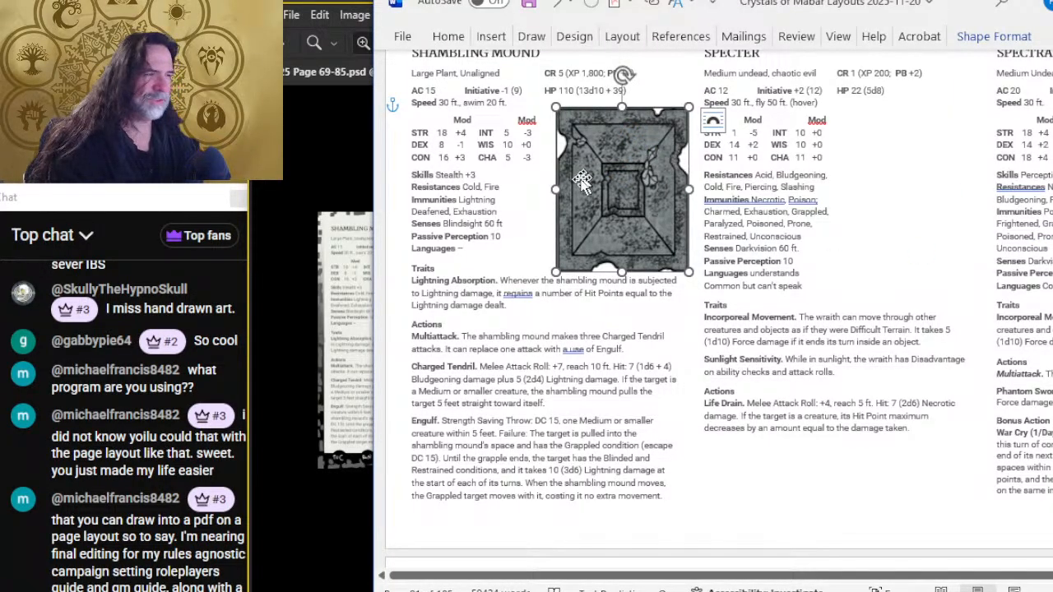
- Replace the picture fill of the rectangle beside the Shambling Mound stats with No Fill
right_click(625, 189)
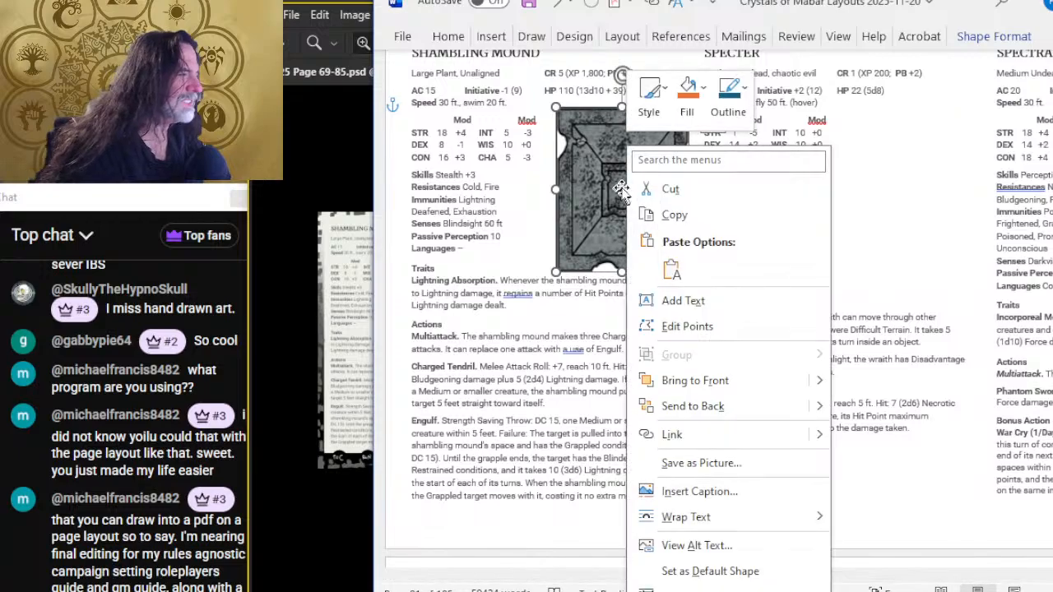
click(689, 120)
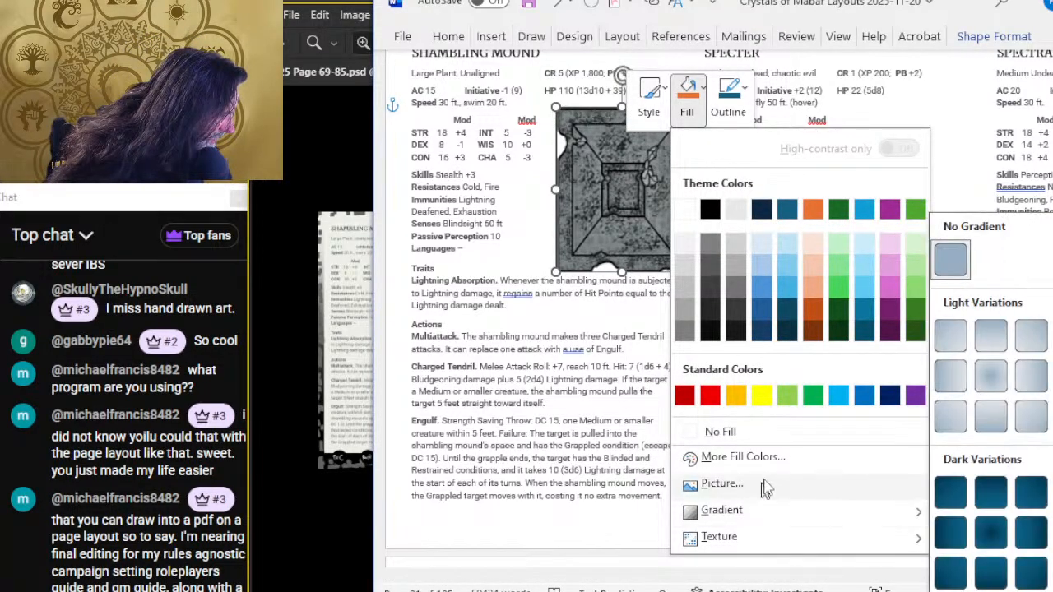
click(766, 436)
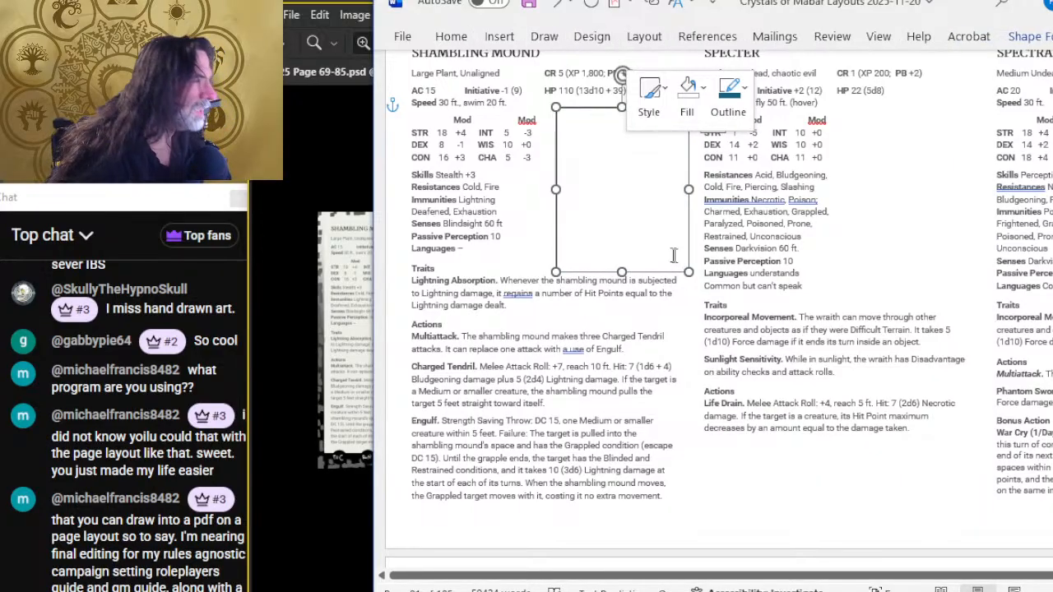
click(637, 186)
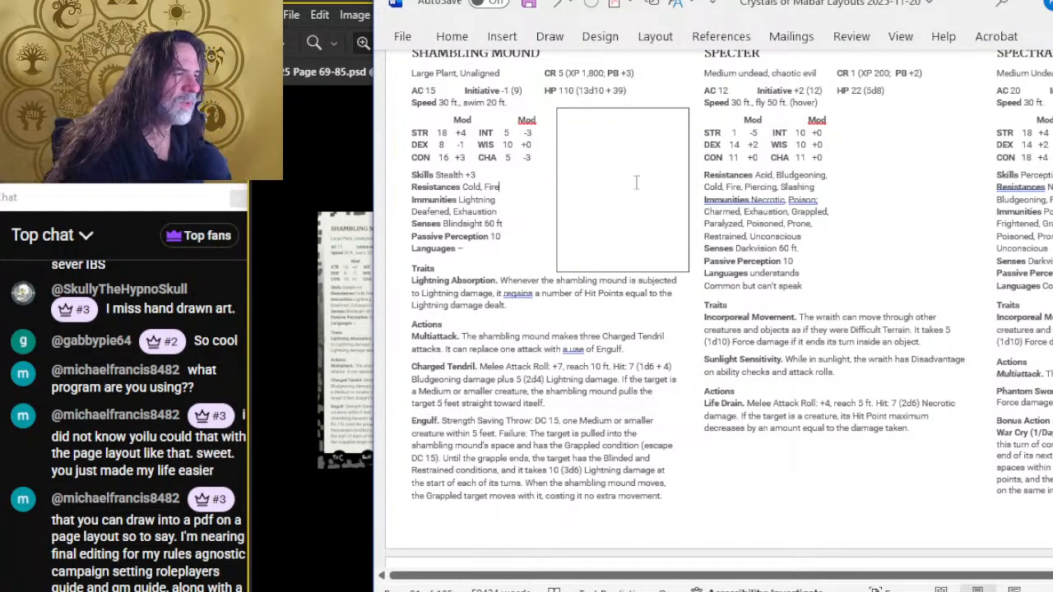
- Delete the empty rectangle beside the Shambling Mound stats
click(652, 109)
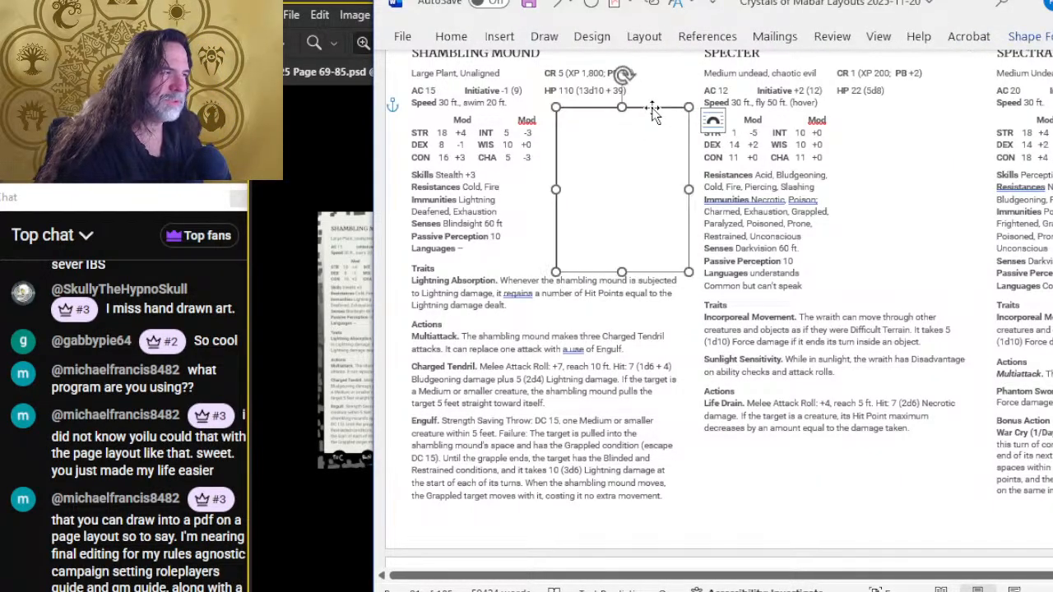
right_click(652, 109)
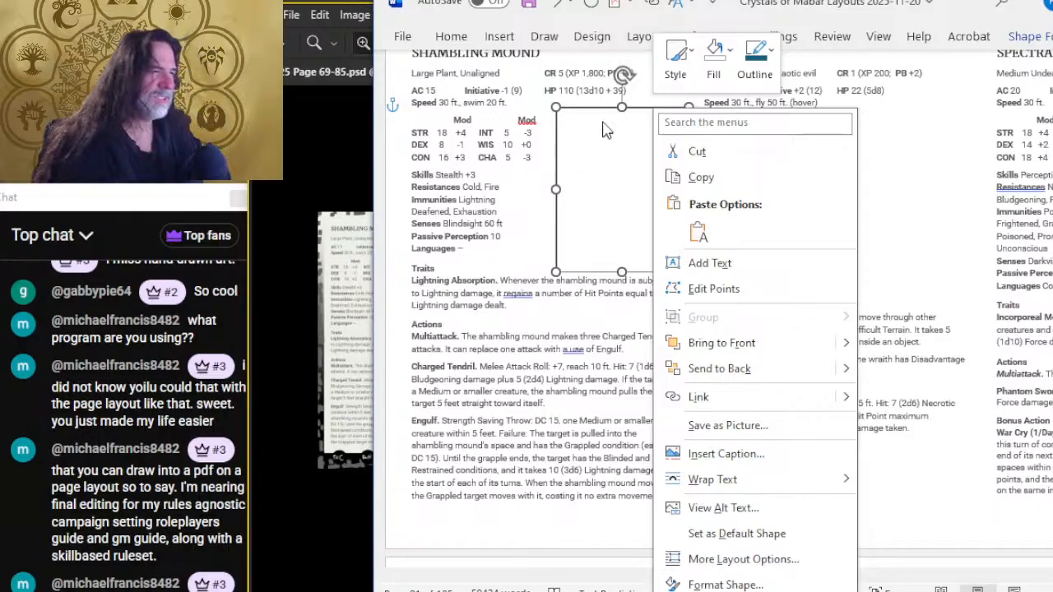
click(589, 97)
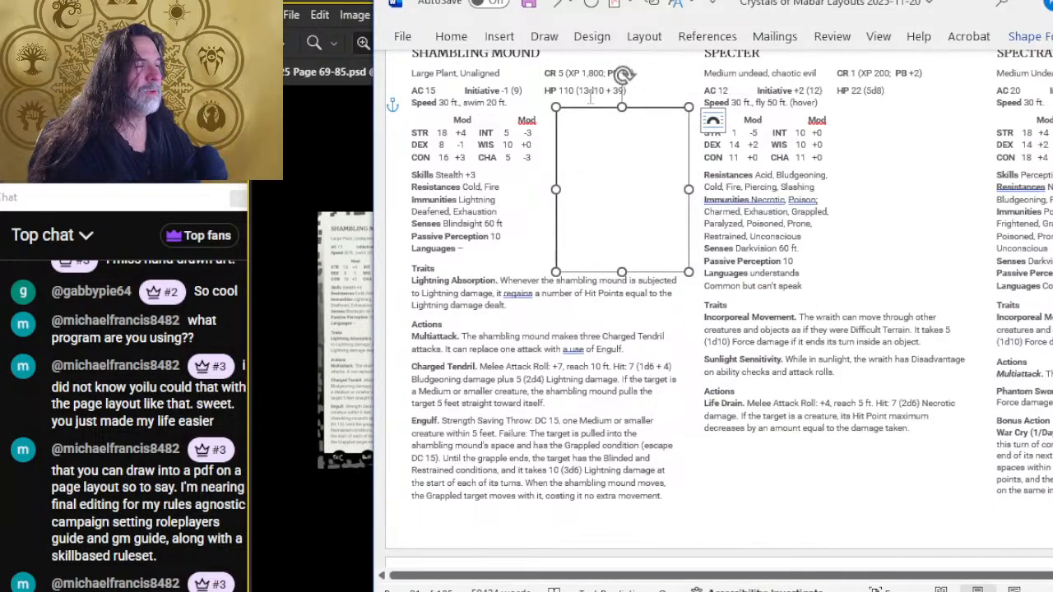
key(Delete)
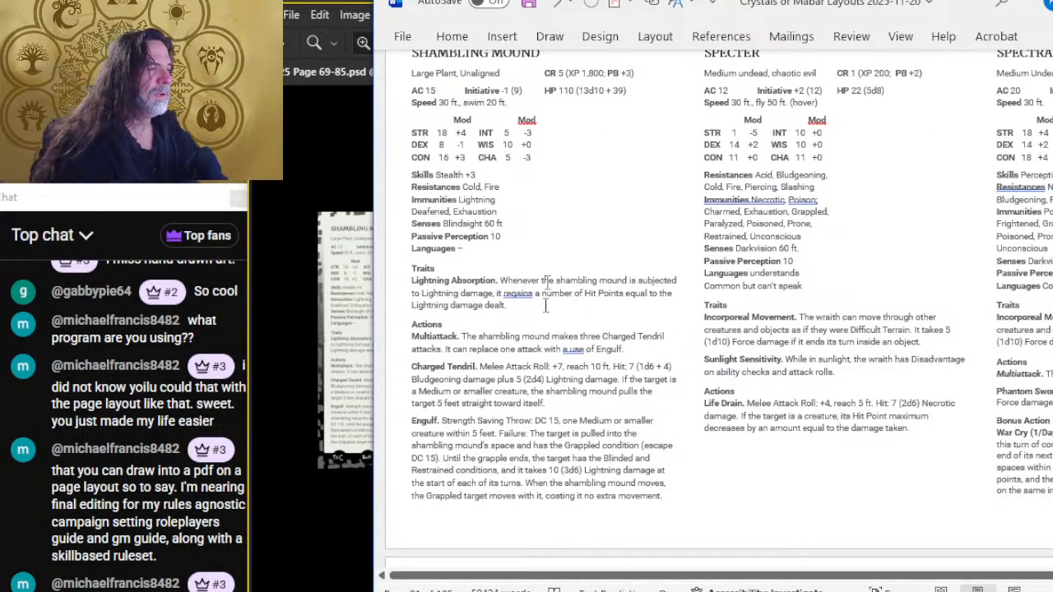
scroll(565, 282, down, 3)
scroll(566, 281, up, 5)
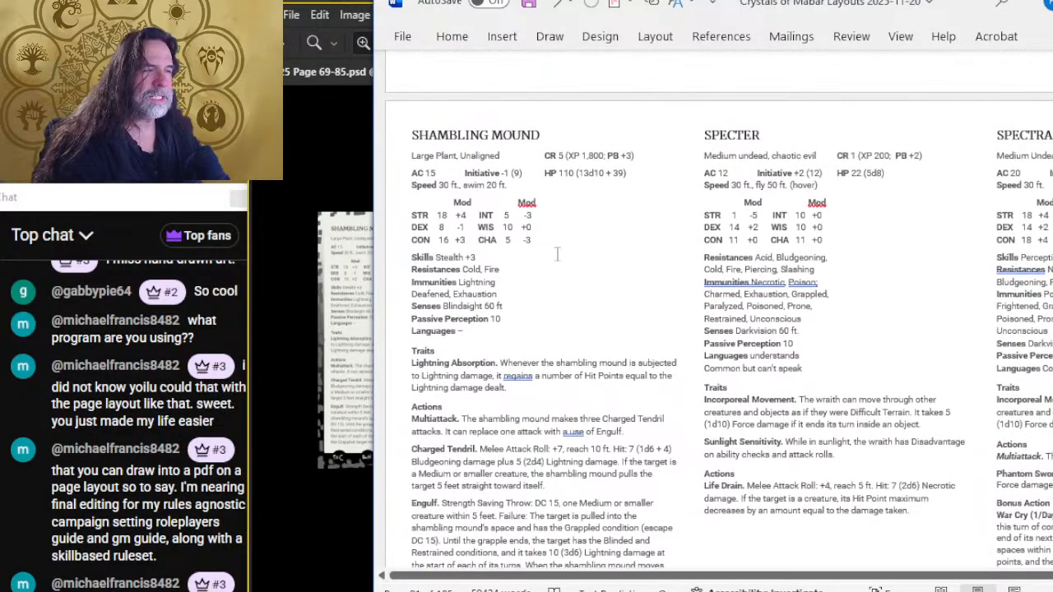
click(402, 37)
key(Escape)
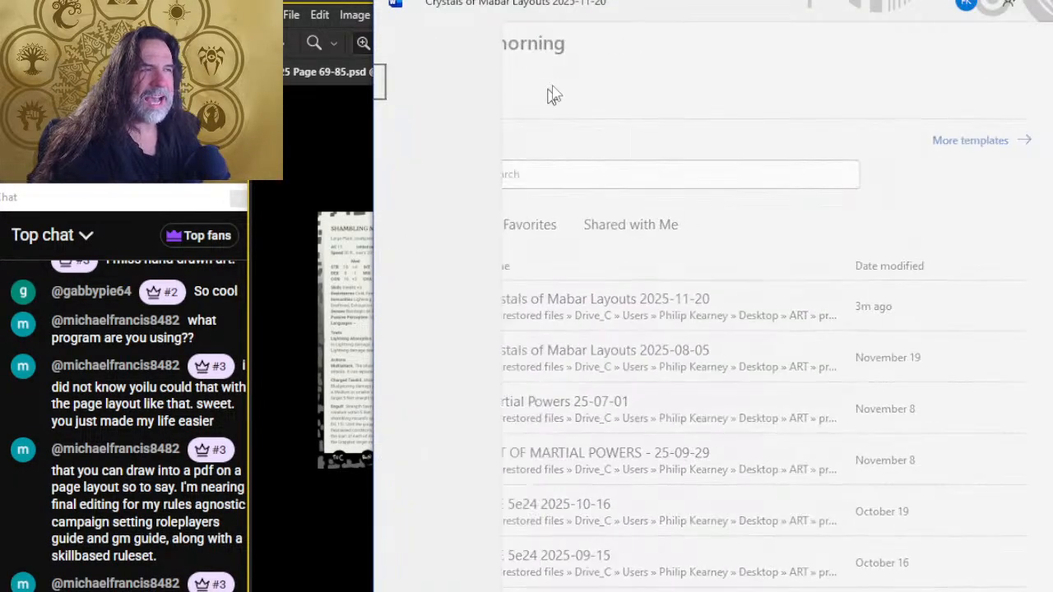
key(alt+Tab)
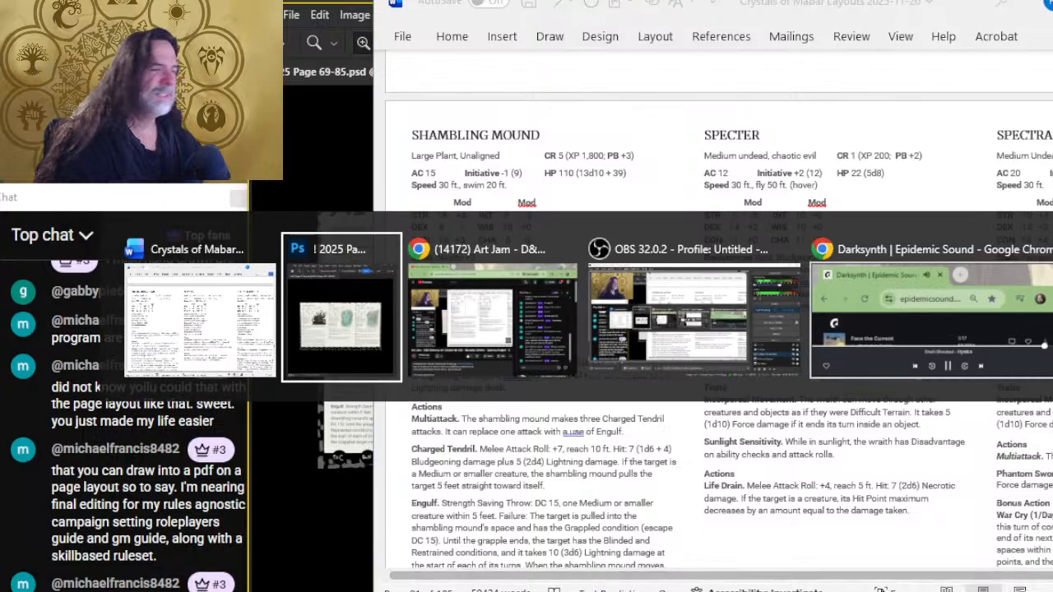
key(alt+shift+Tab)
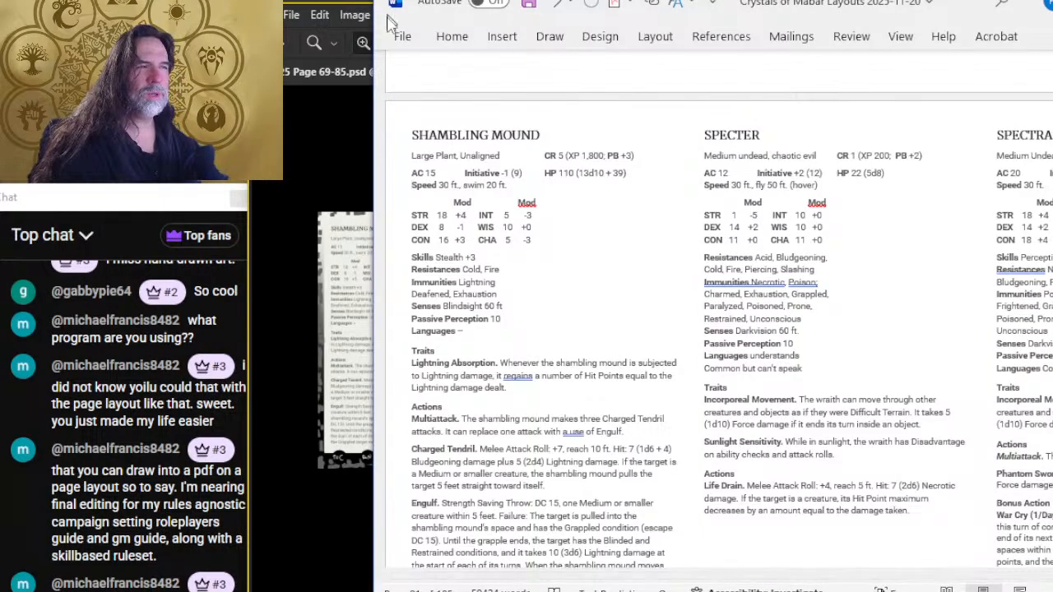
click(293, 70)
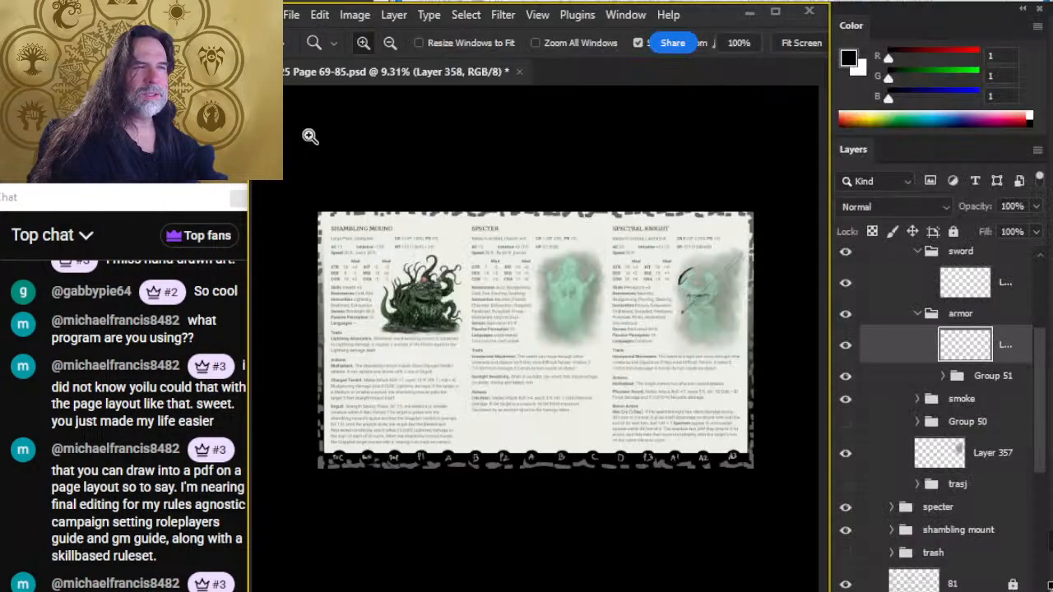
click(292, 15)
key(alt+Tab)
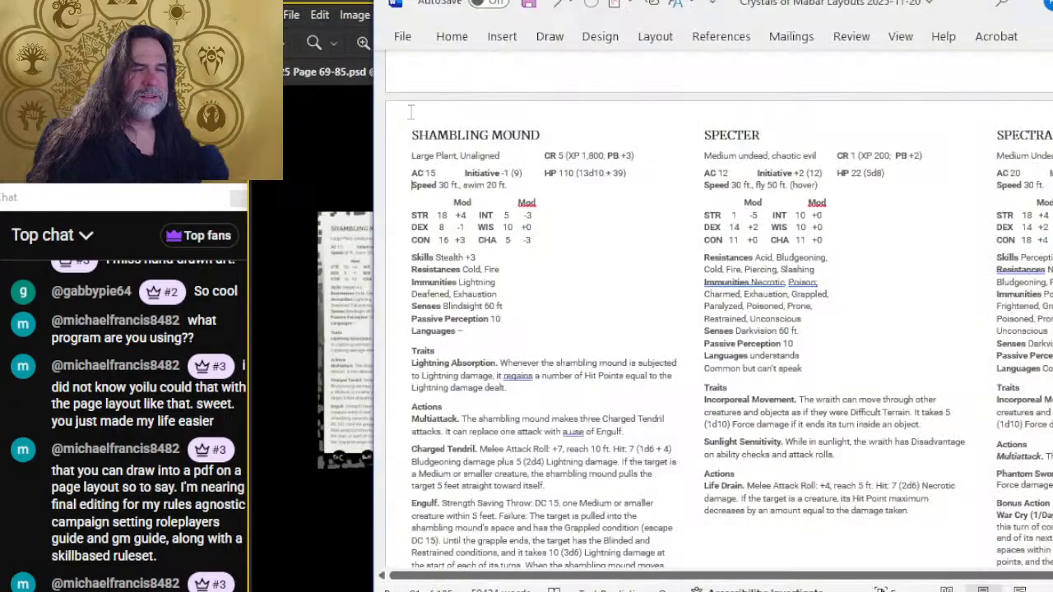
- Start a PDF export of the Word layout, reusing the name p 81 in the Crystals of Mabar folder
click(402, 37)
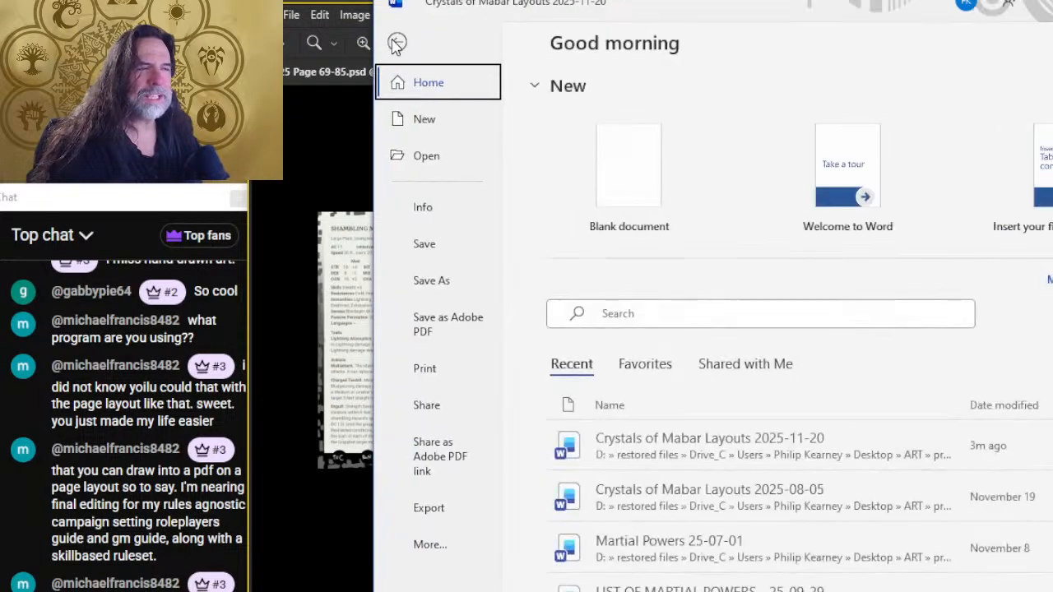
click(451, 512)
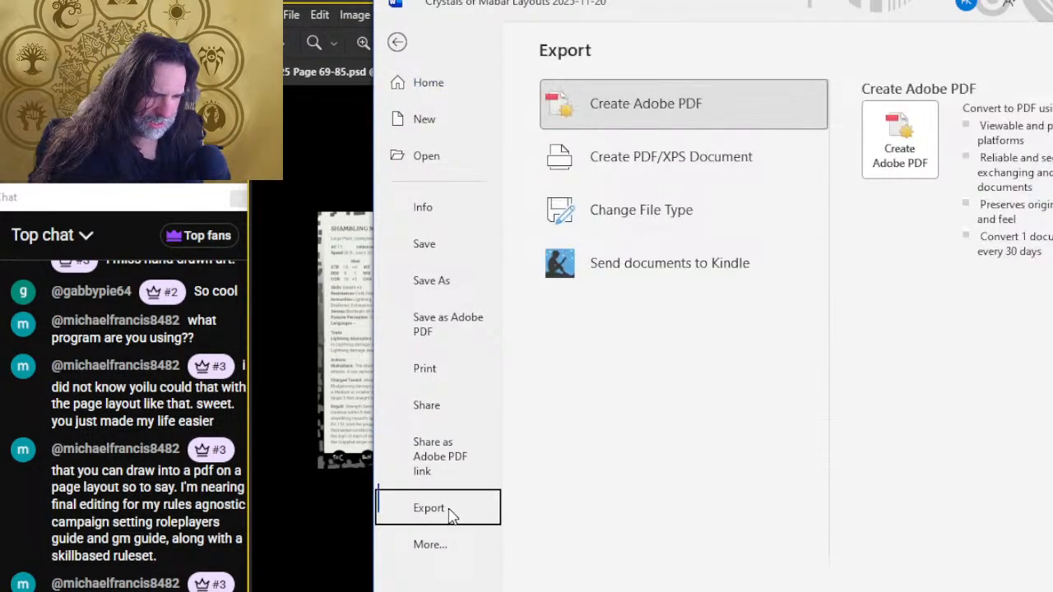
click(613, 165)
click(896, 251)
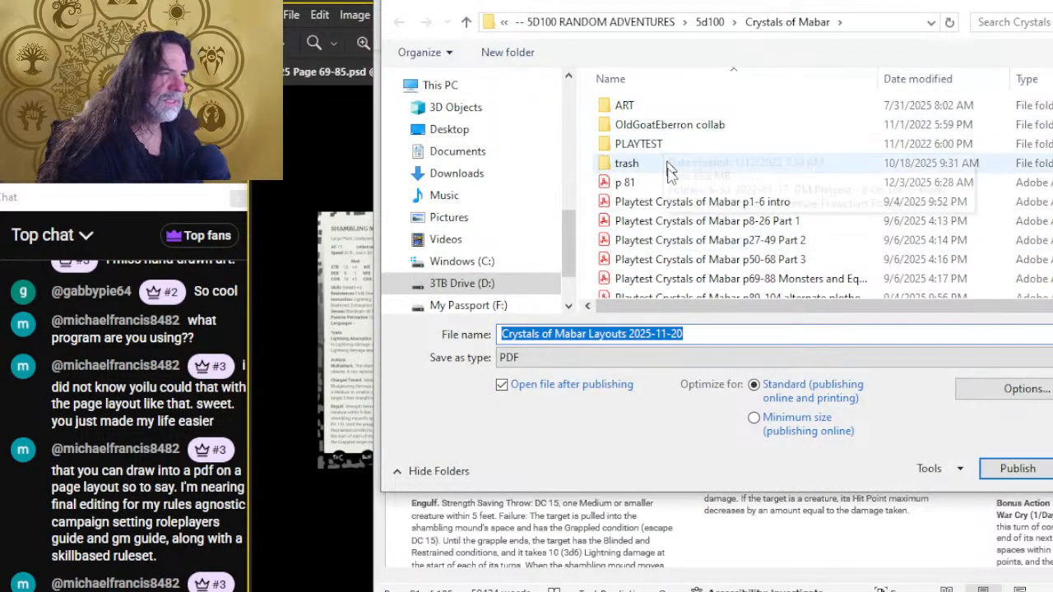
click(658, 182)
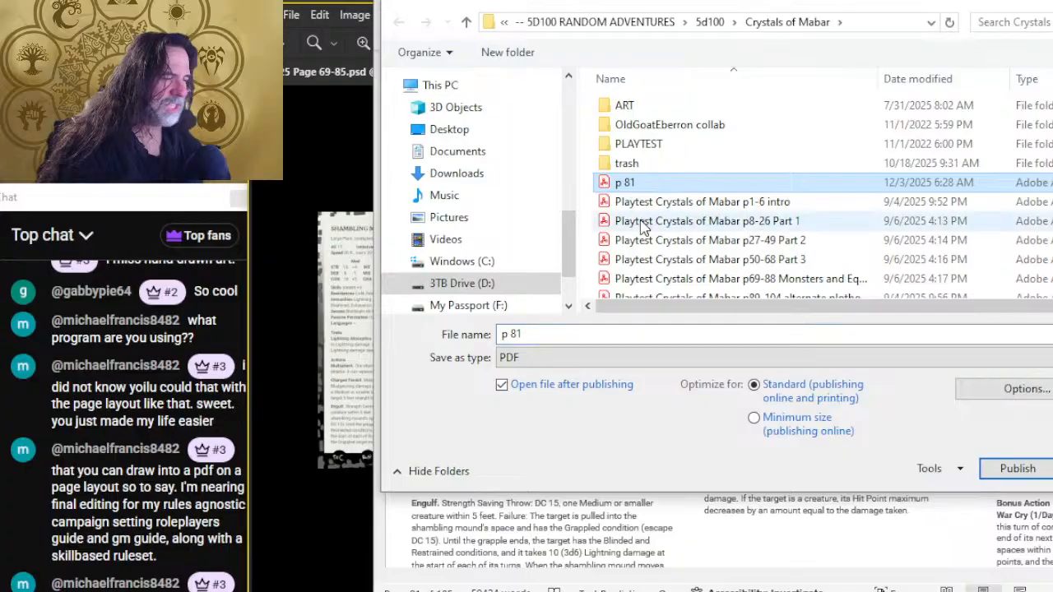
- Limit the PDF export to the current page and the document without markup, excluding document properties and accessibility structure tags
click(981, 394)
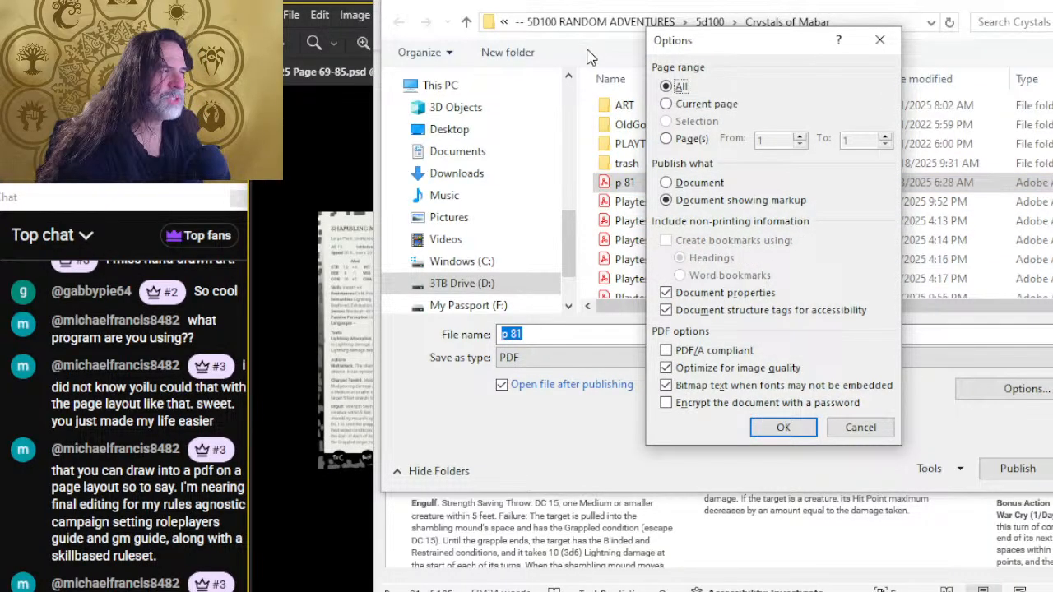
click(693, 104)
click(687, 183)
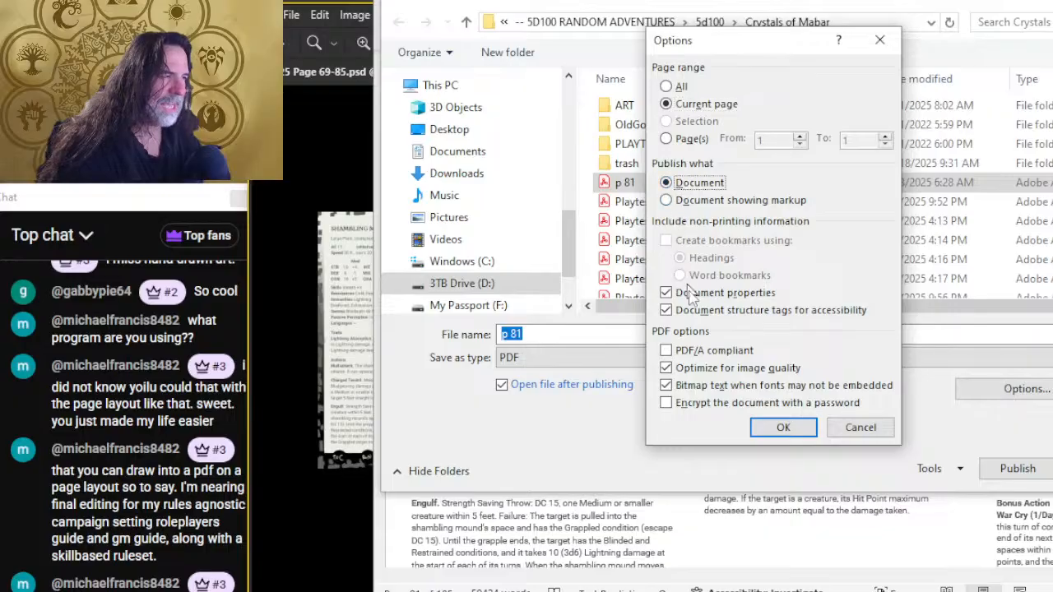
click(691, 293)
click(706, 311)
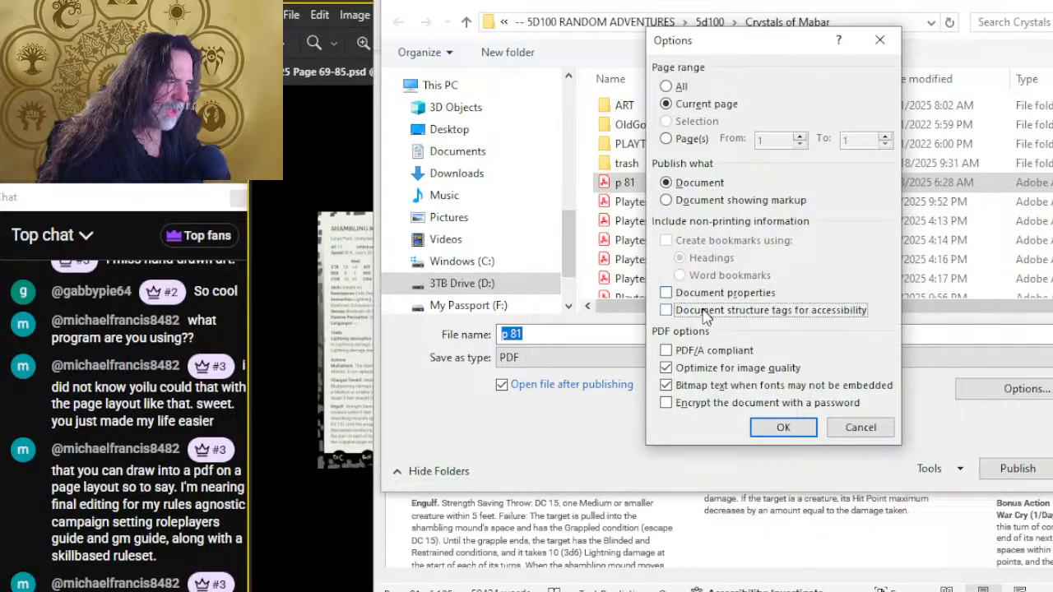
click(785, 429)
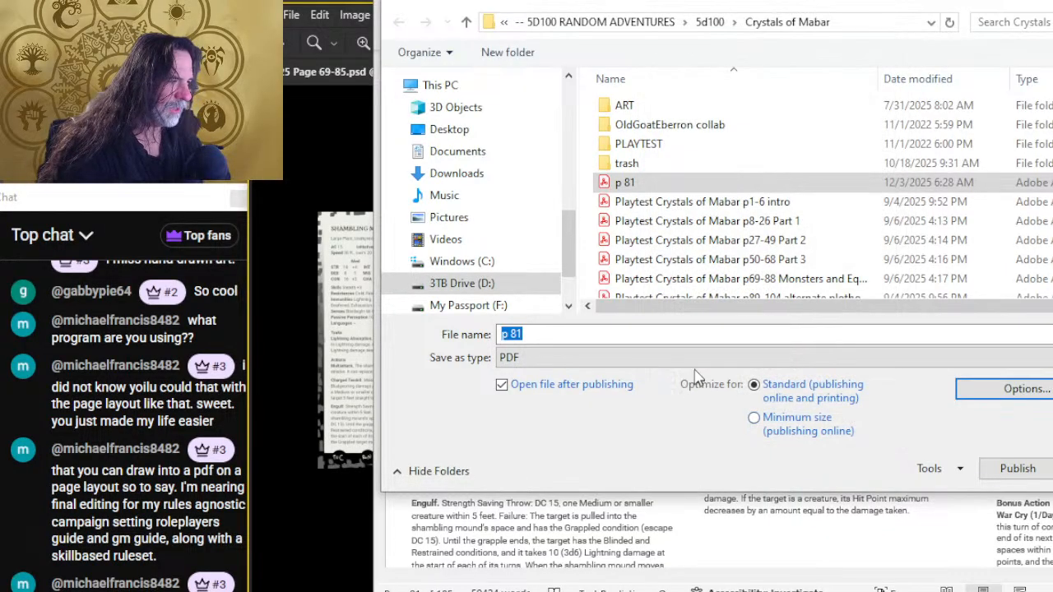
- Publish the page over the existing p 81 PDF, then close the published file and return to Photoshop
click(1012, 469)
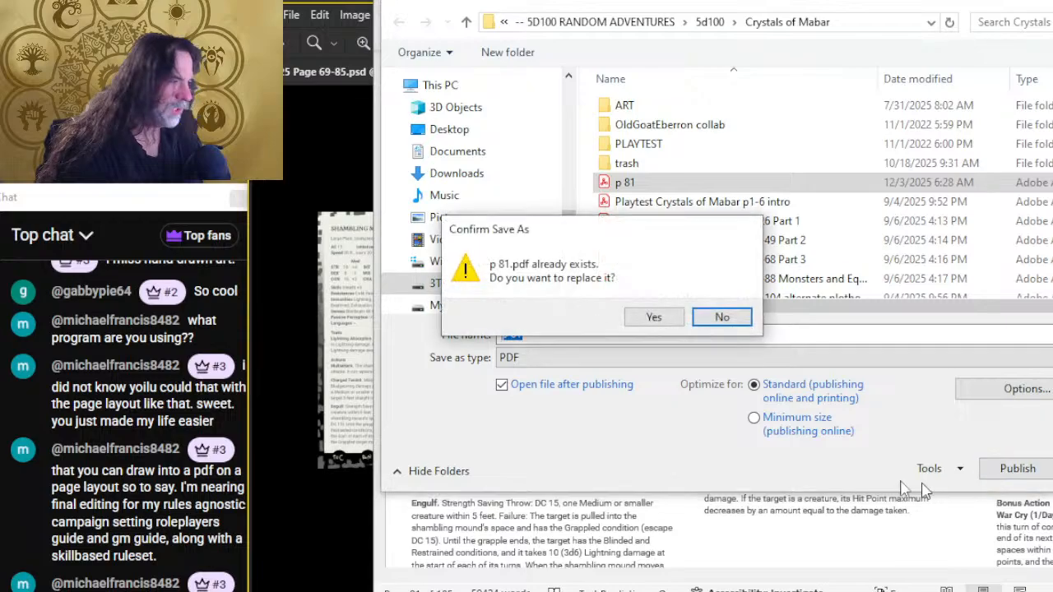
click(654, 320)
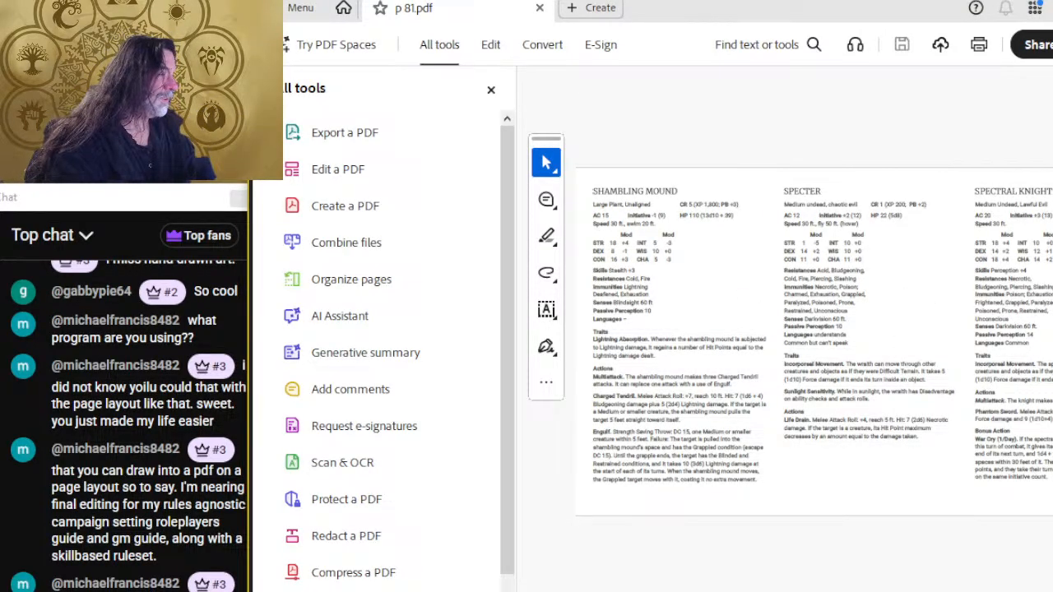
key(alt+F4)
key(alt+F4)
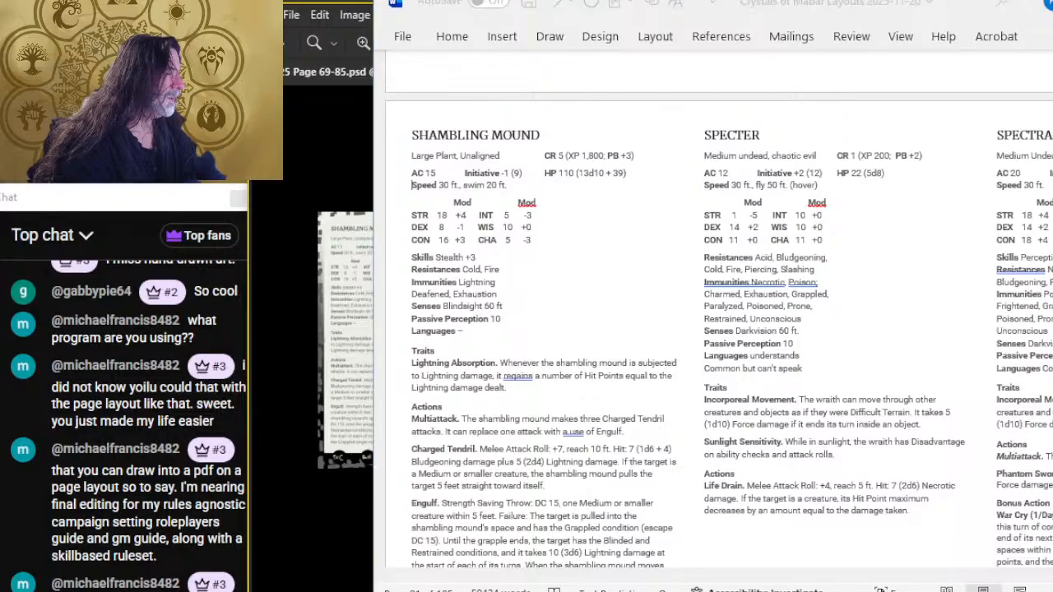
key(Return)
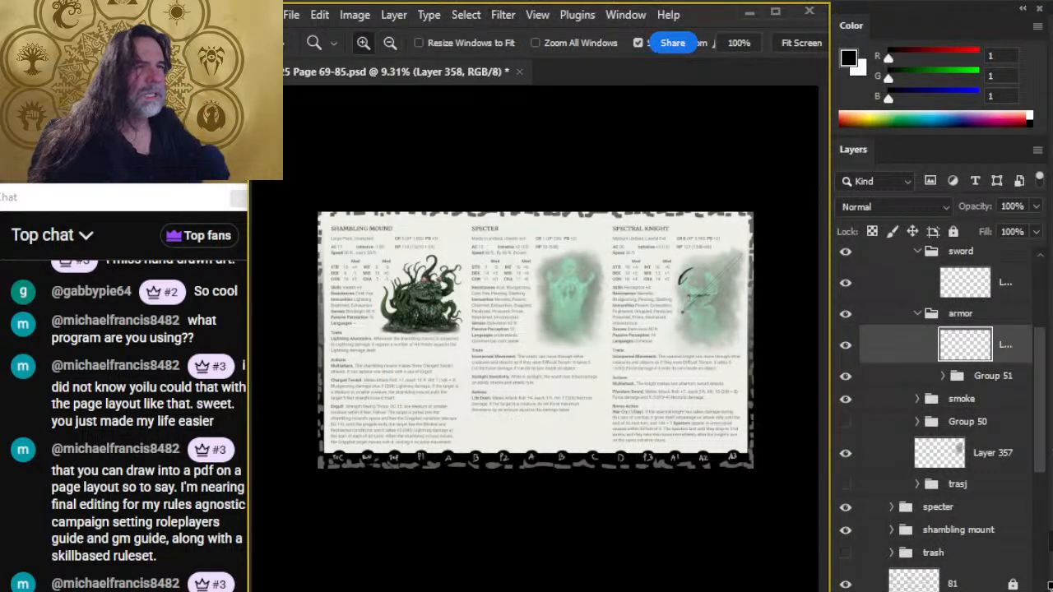
- Open p 81.pdf from the Crystals of Mabar folder, importing its page at 17 by 10 inches, 300 pixels/inch, RGB Color, 8 bit
click(292, 16)
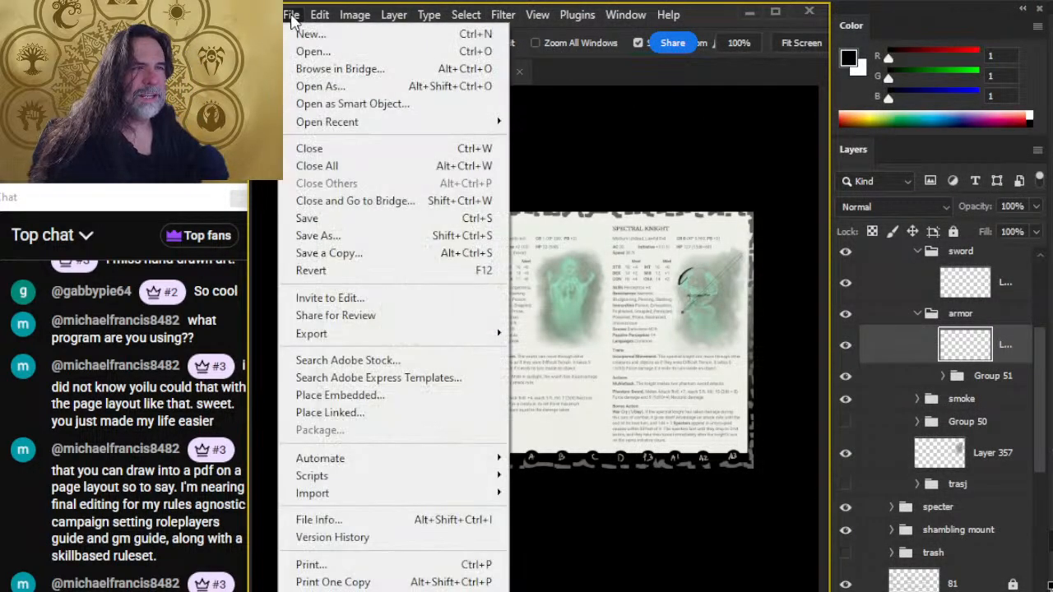
click(309, 51)
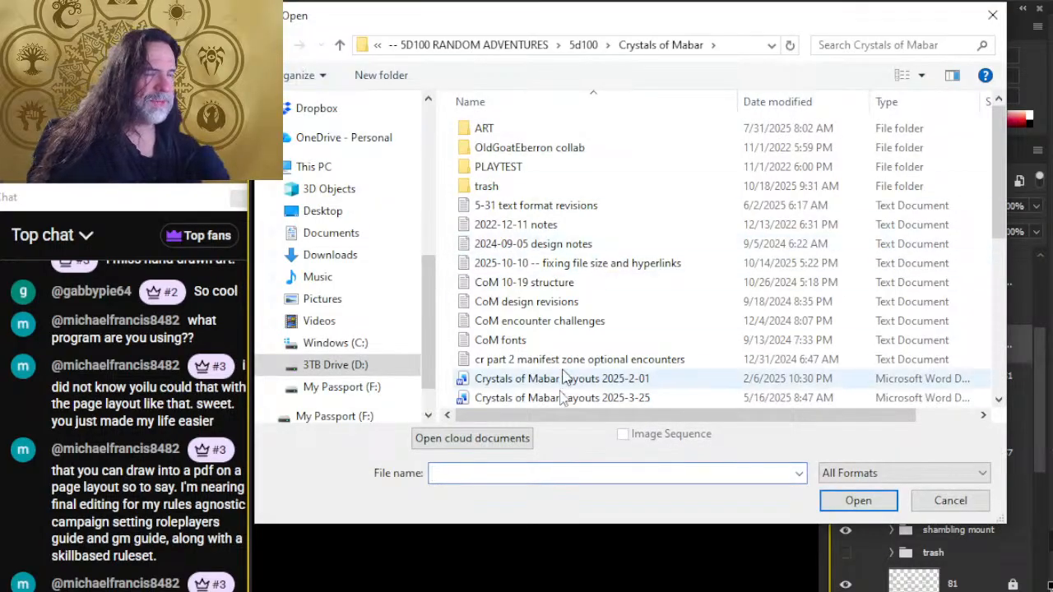
scroll(556, 383, down, 5)
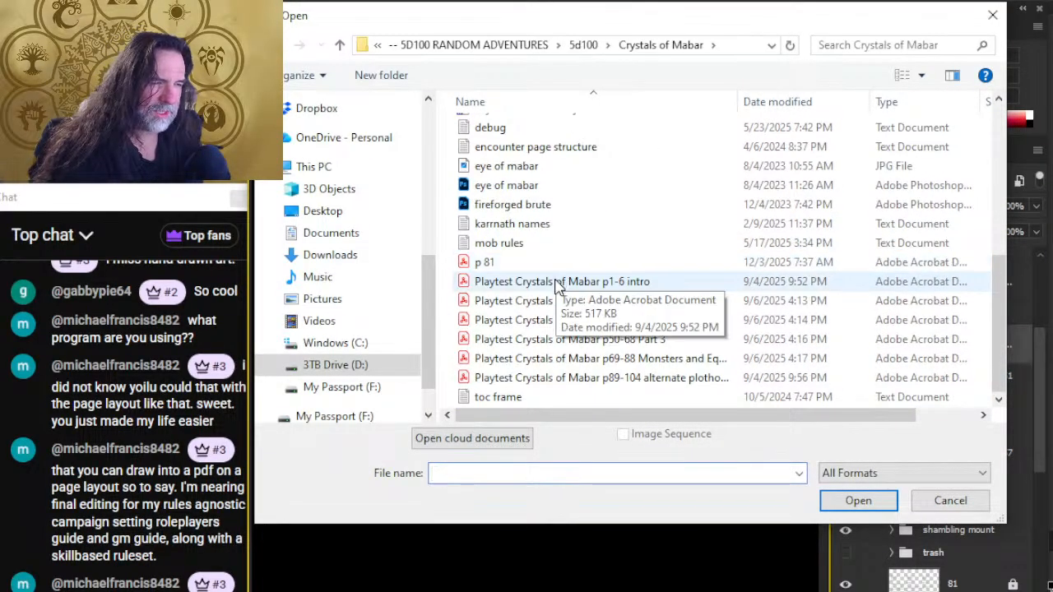
scroll(543, 345, up, 4)
scroll(518, 329, down, 4)
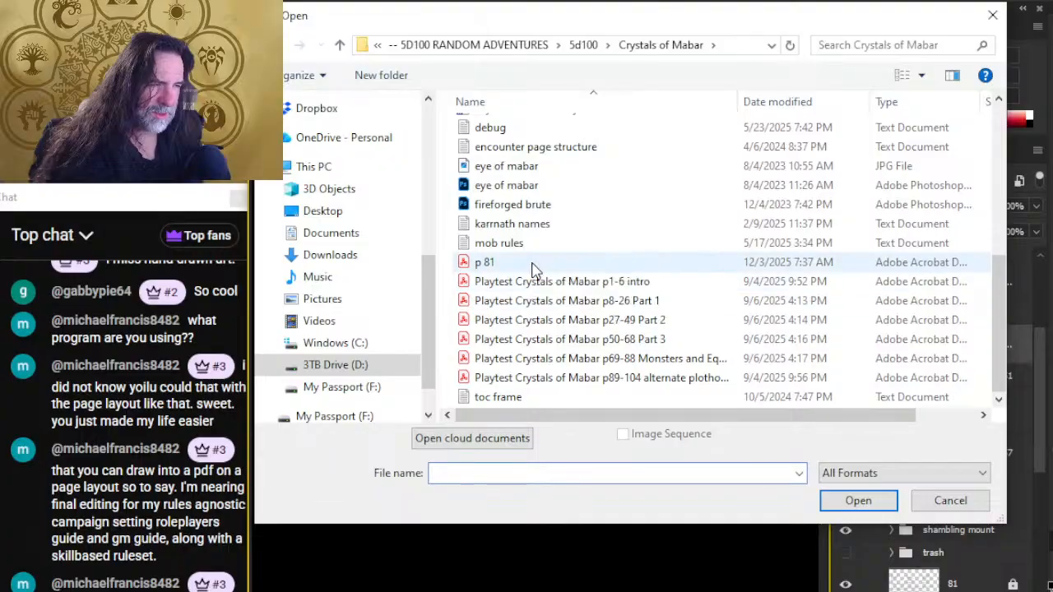
double_click(531, 264)
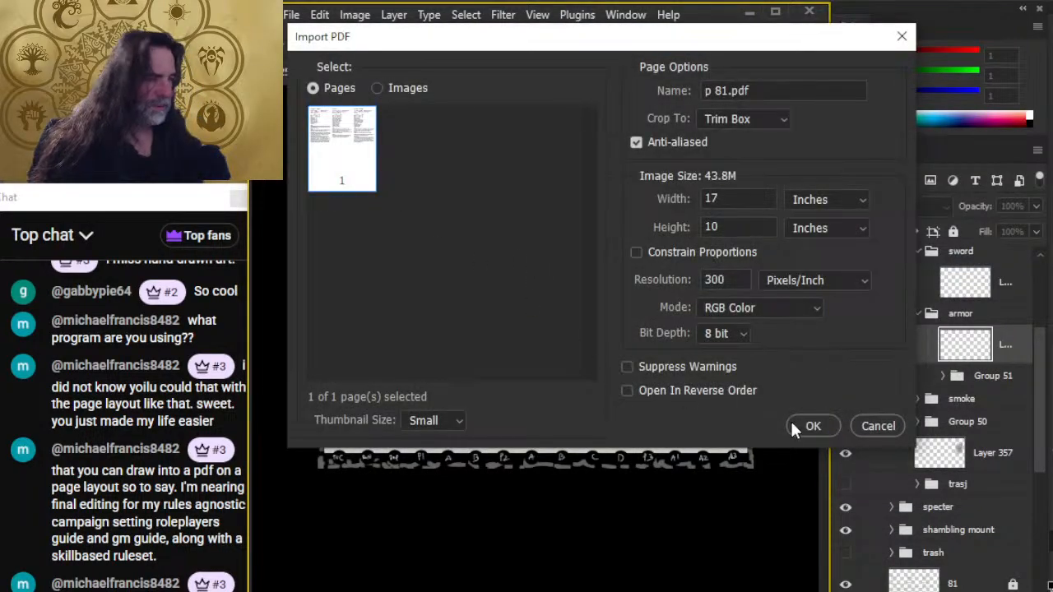
click(812, 426)
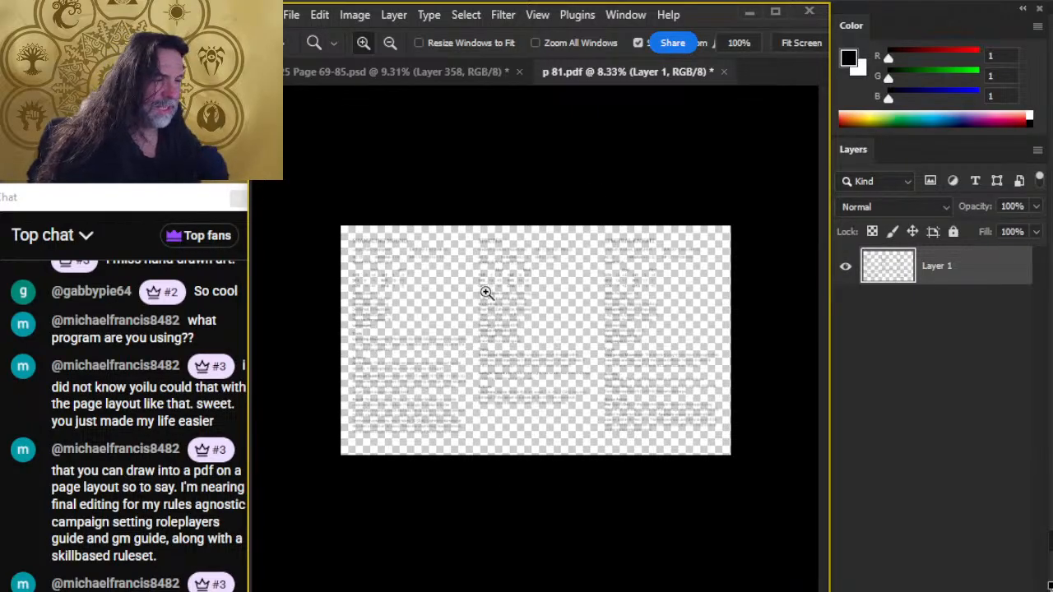
drag(505, 305, 530, 275)
drag(648, 332, 618, 323)
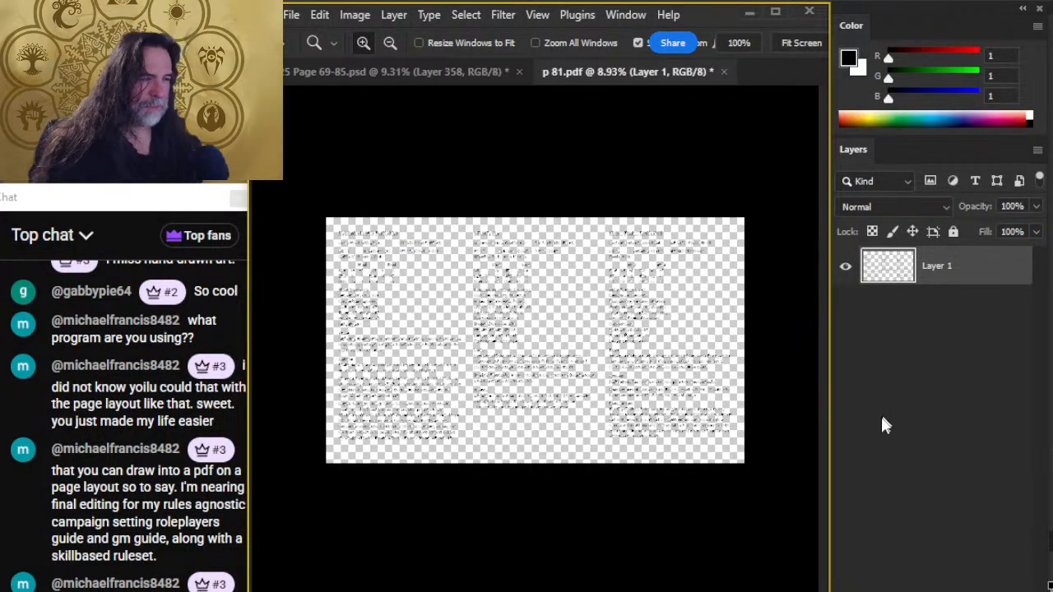
- Paste the imported p 81 page as a new layer in the Page 69-85 document, with the locked layer 81 hidden
click(498, 76)
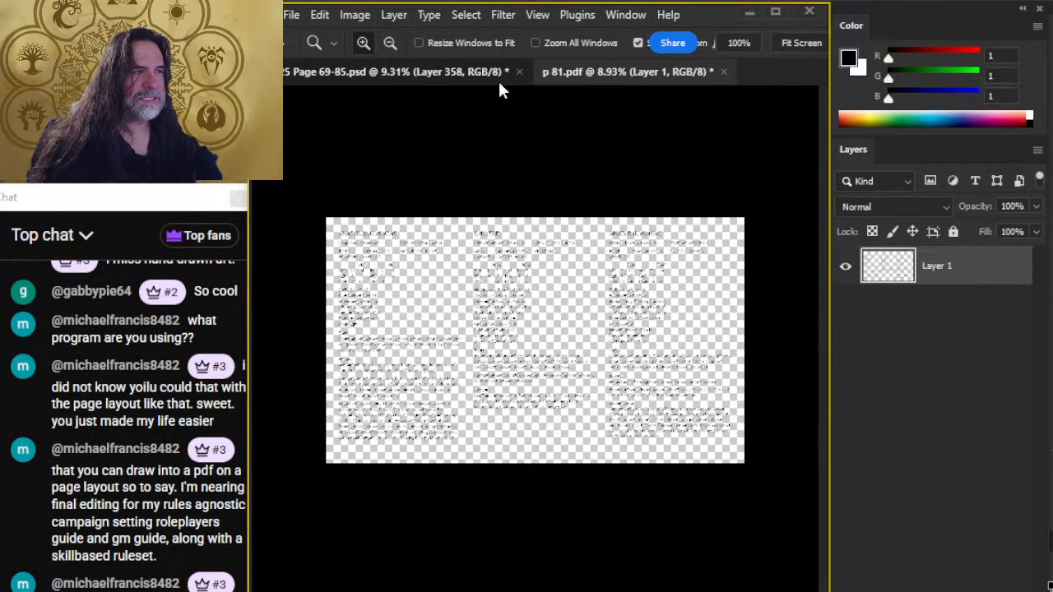
scroll(879, 402, down, 10)
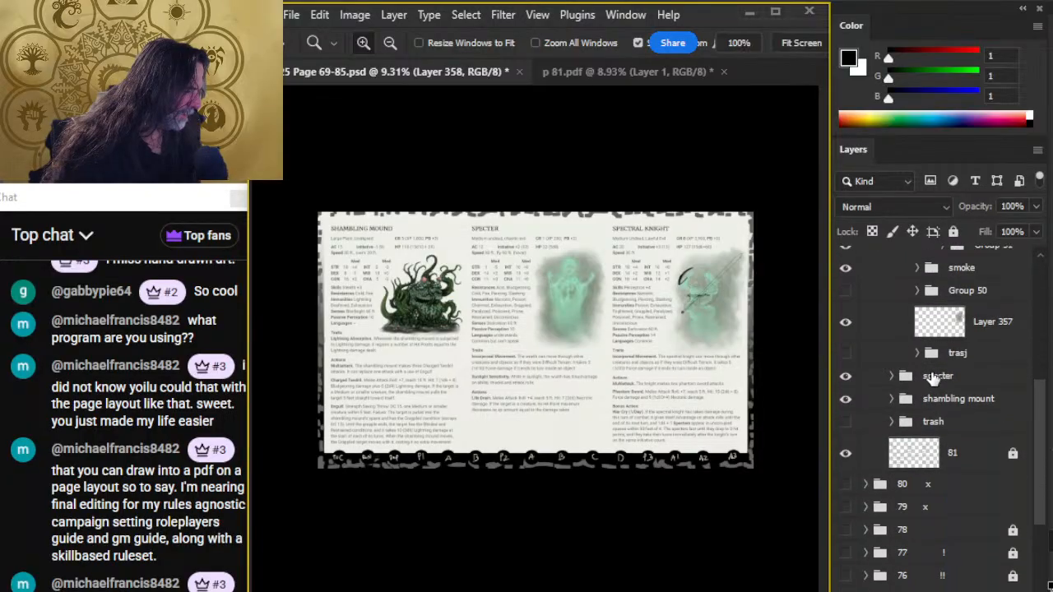
click(846, 318)
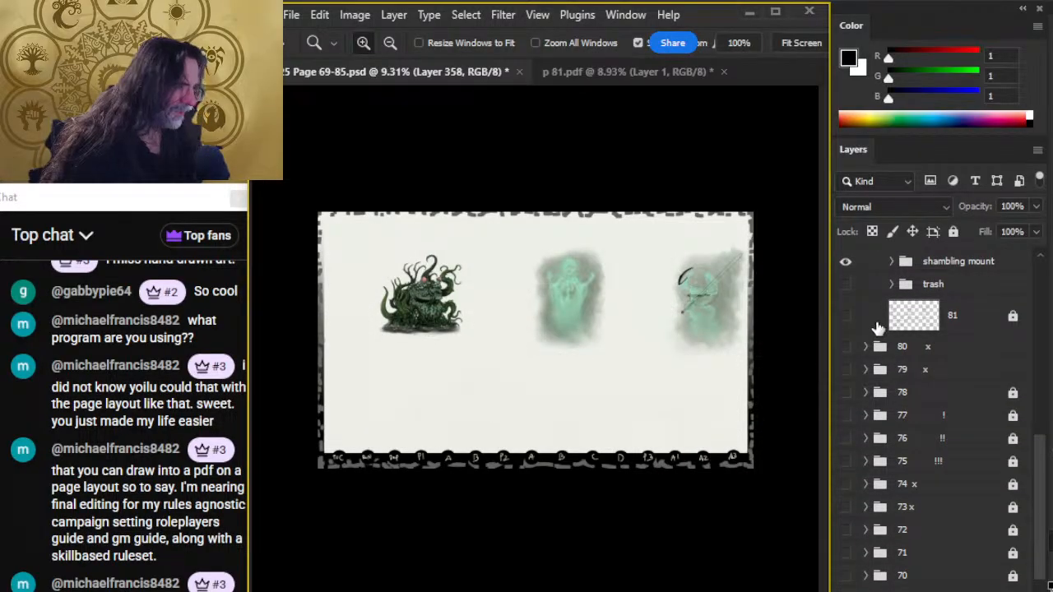
click(876, 325)
key(ctrl+v)
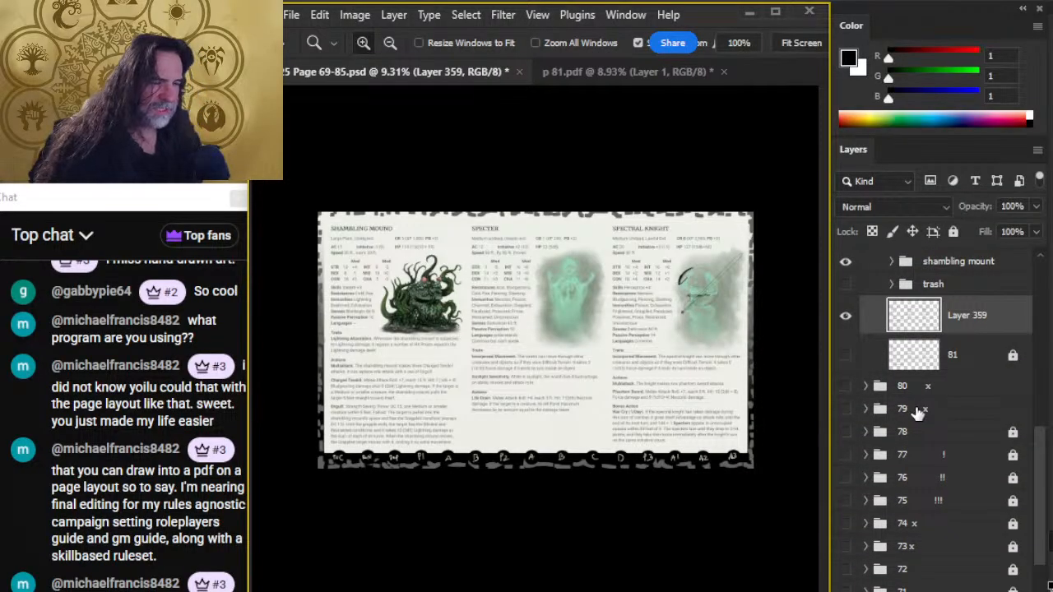
drag(403, 315, 387, 301)
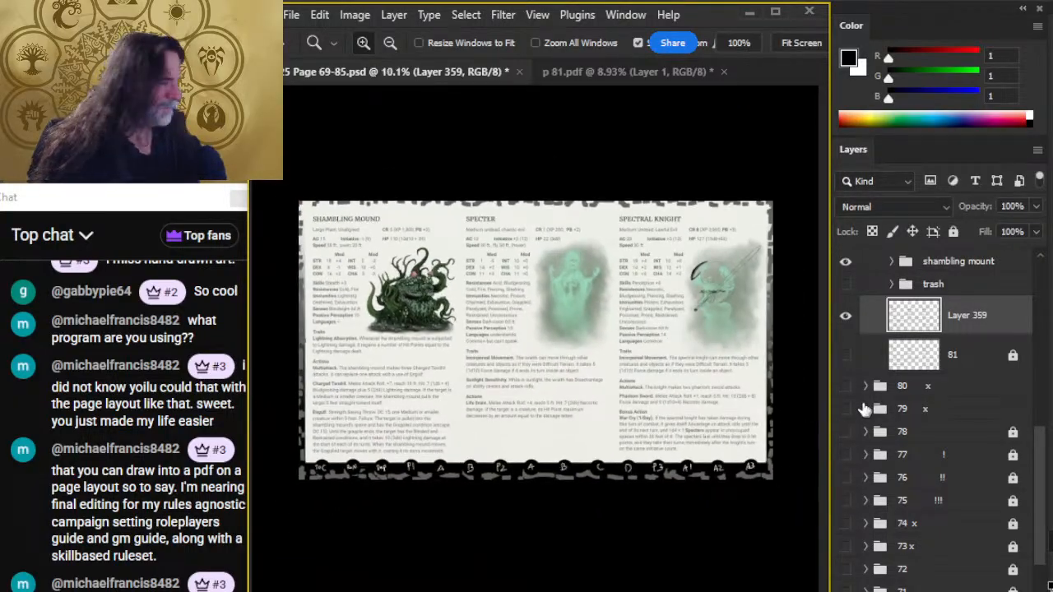
- Hide and delete the pasted page layer, then show the locked layer 81 again
click(846, 320)
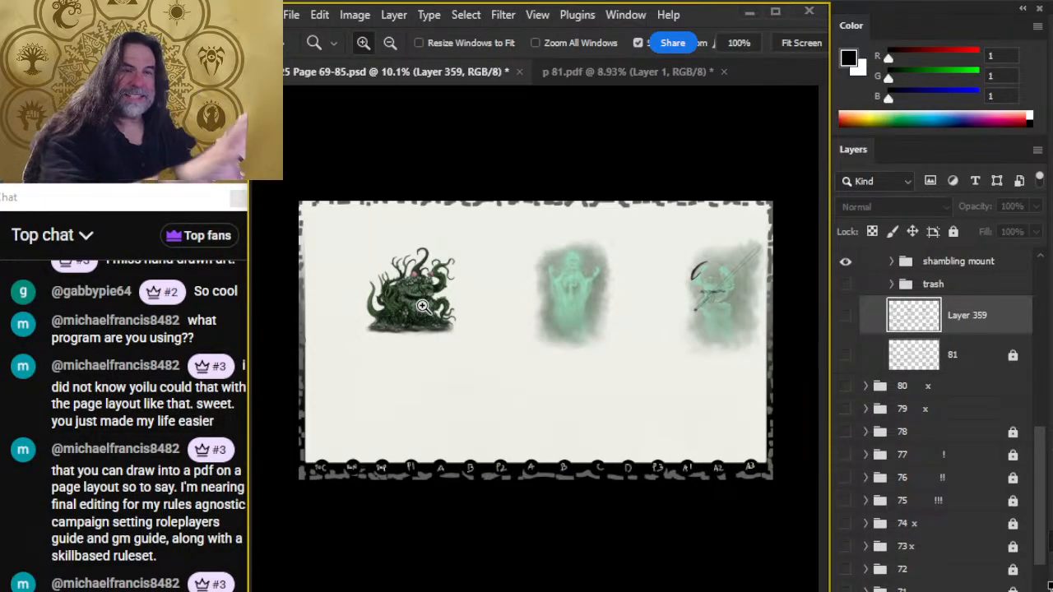
key(alt+Tab)
key(alt+Tab)
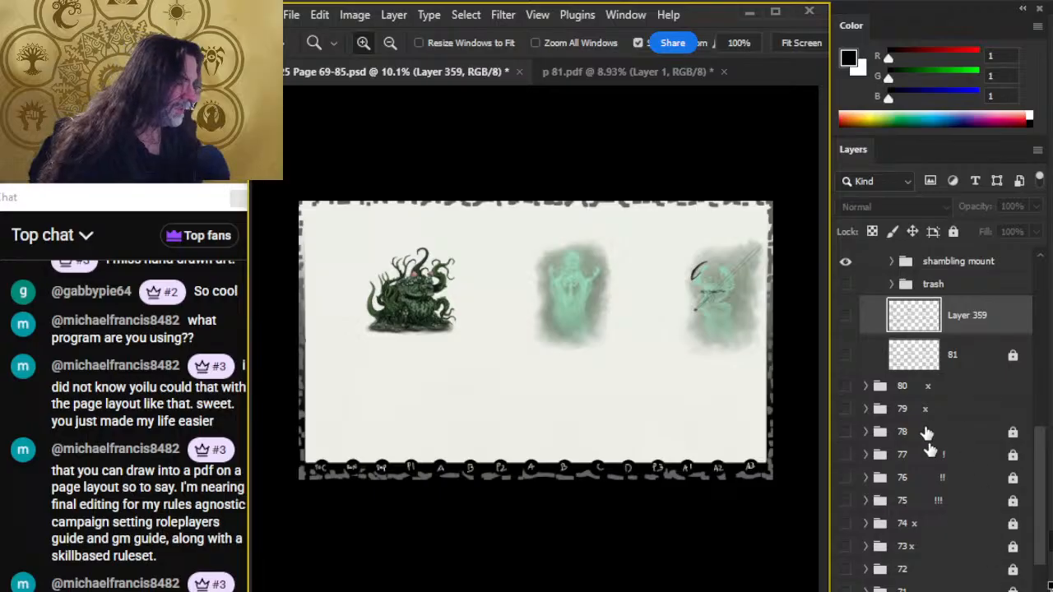
key(Delete)
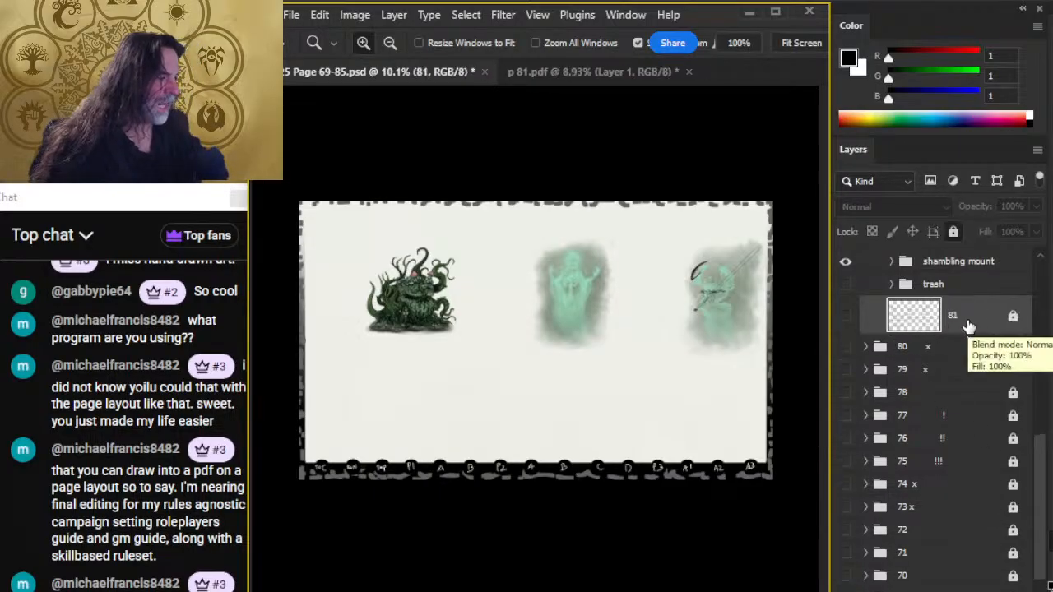
click(848, 317)
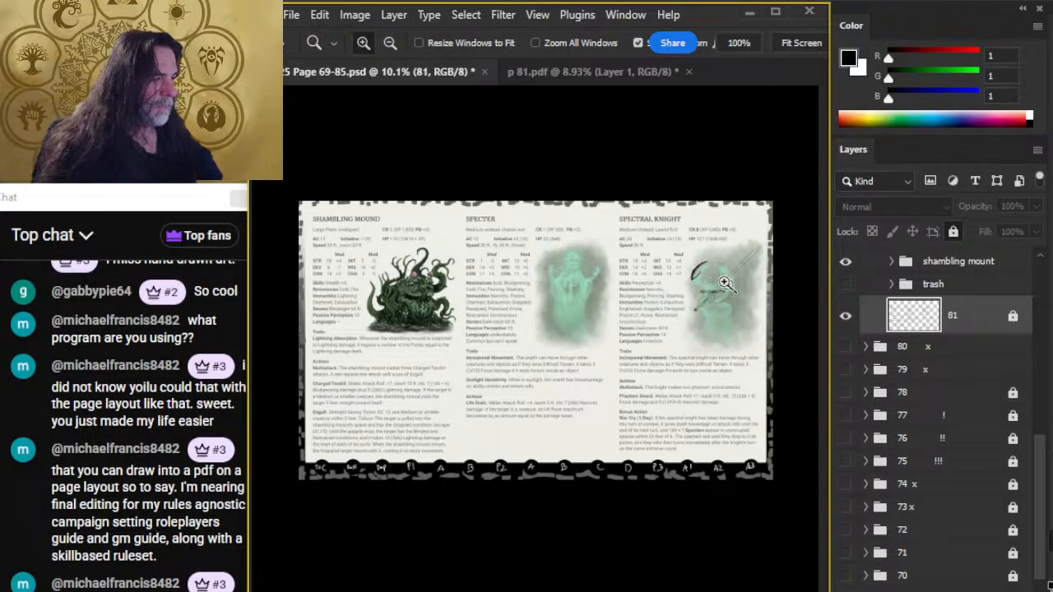
- On the drawing layer in the armor group, refine the Spectral Knight's black shoulder plate edge with a size 5 Brush and size 35 Eraser
drag(709, 262, 772, 274)
drag(695, 316, 582, 332)
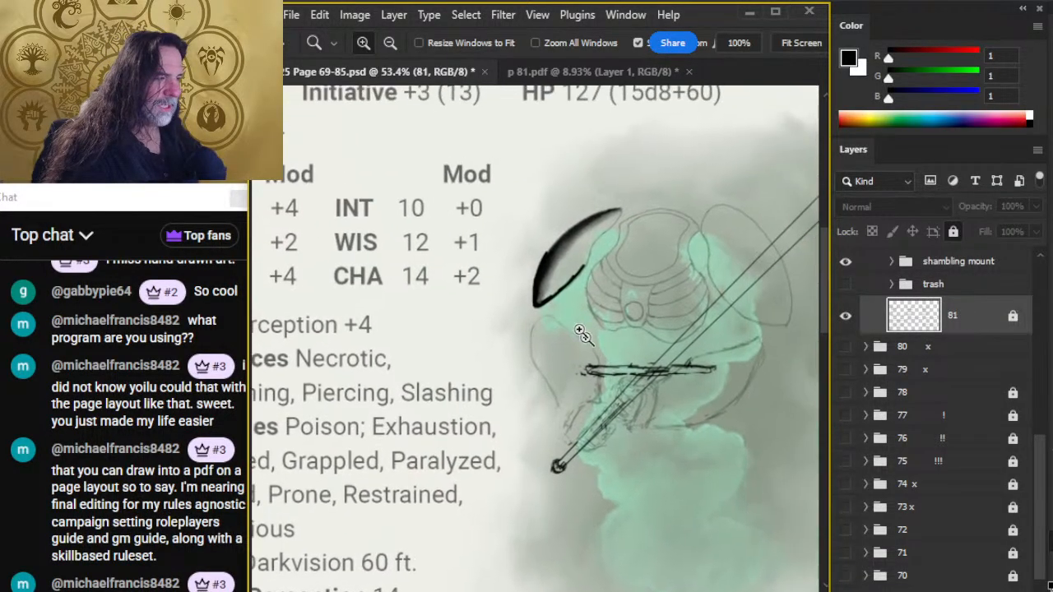
drag(575, 267, 578, 263)
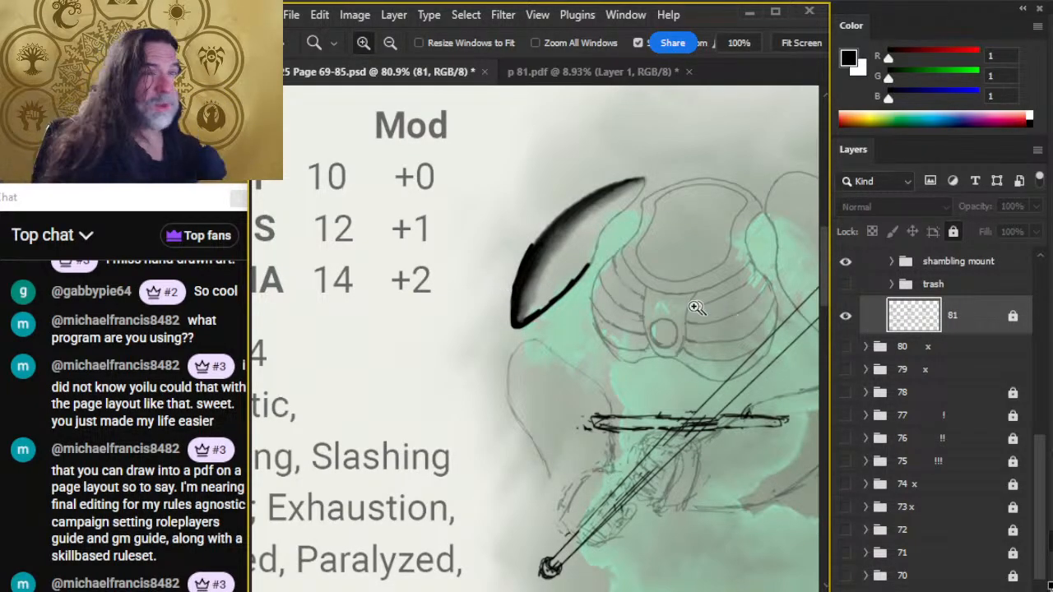
key(r)
key(e)
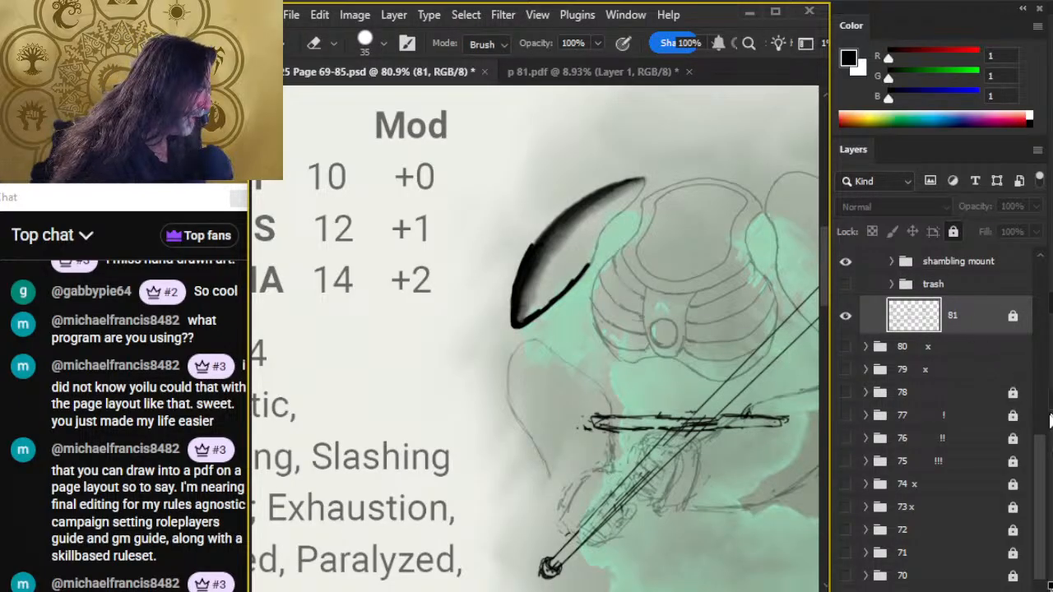
drag(1043, 469, 1043, 385)
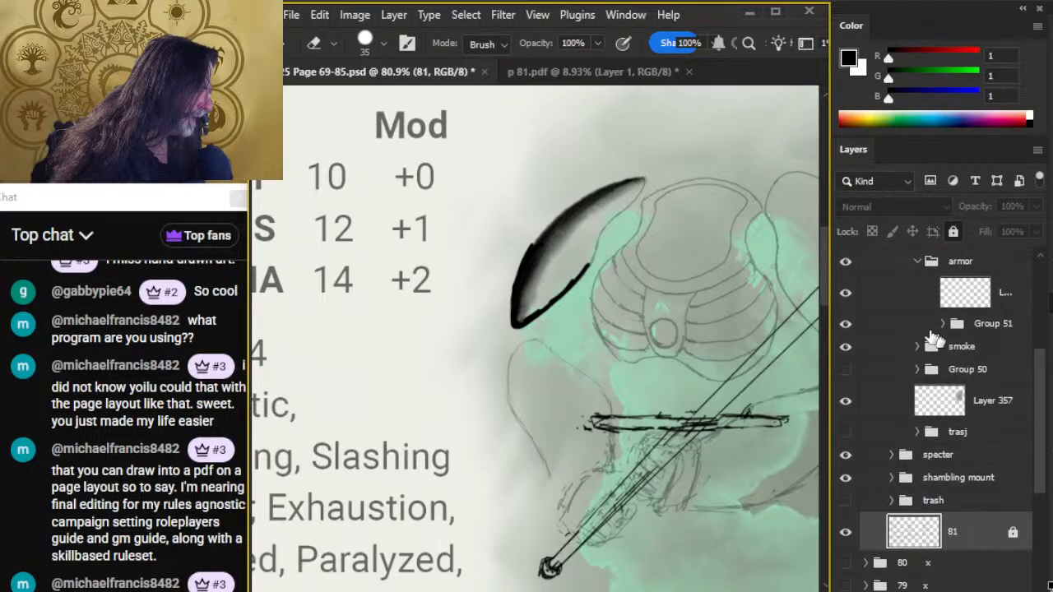
click(847, 292)
click(847, 294)
click(883, 302)
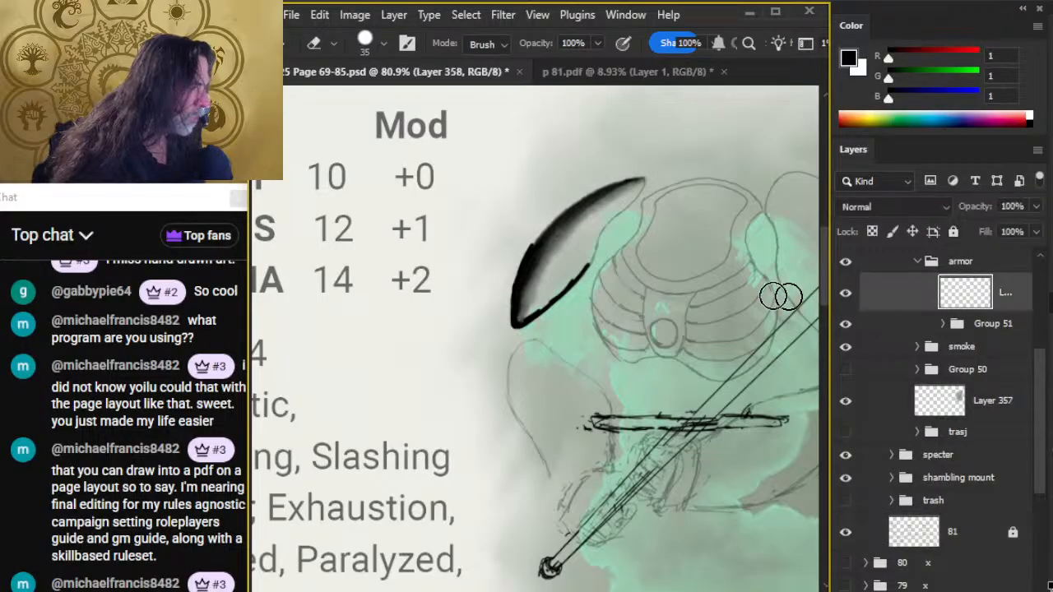
key(b)
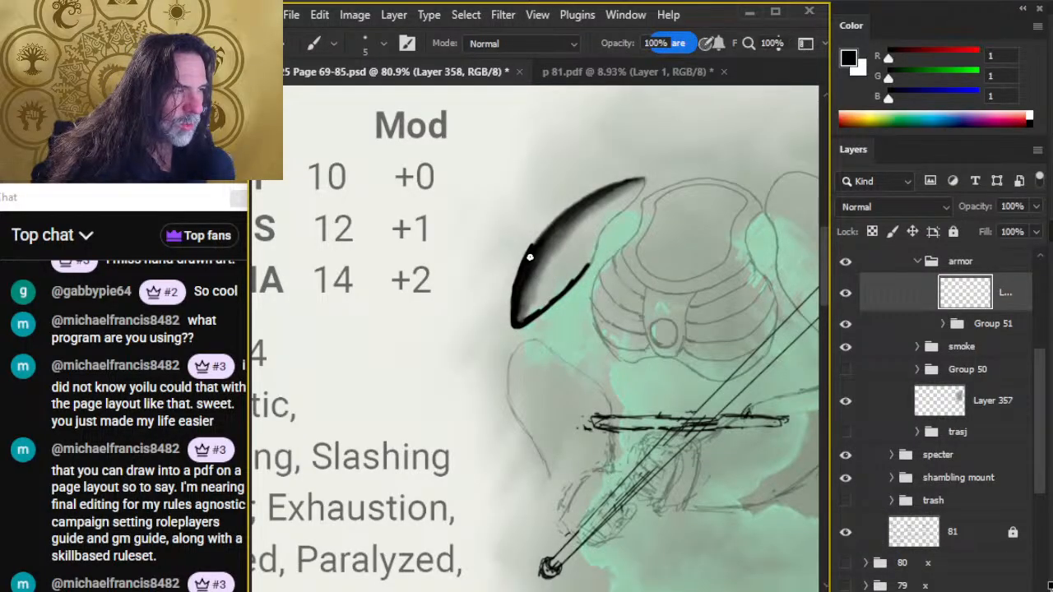
key(e)
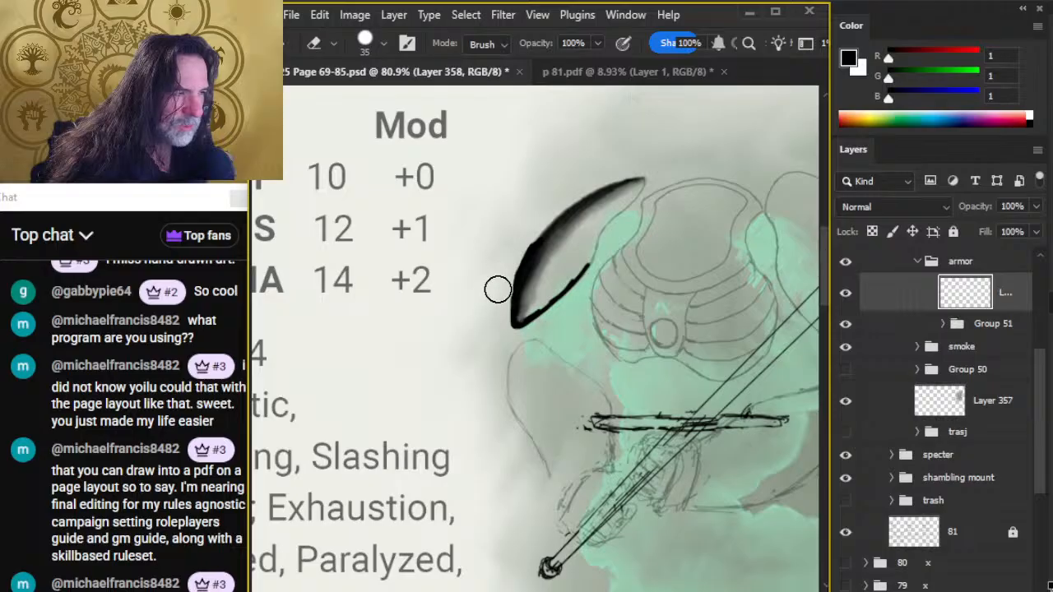
key(b)
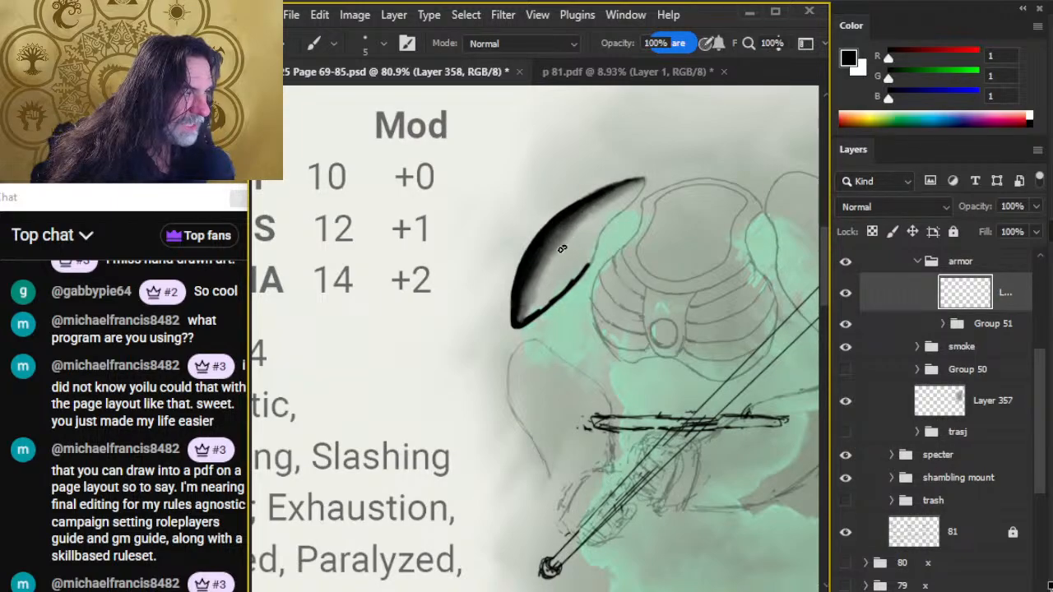
- Blend the shoulder plate's black shading with the Smudge tool at sizes 15 and 9, 50% strength, touching up its edge with the Brush
key(r)
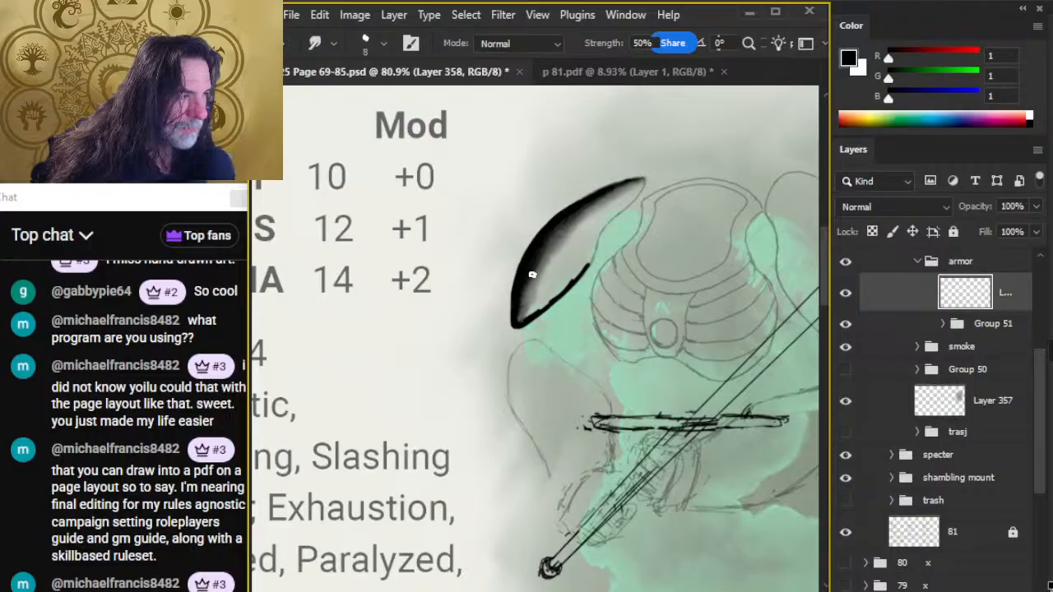
key(bracketright)
drag(526, 285, 523, 321)
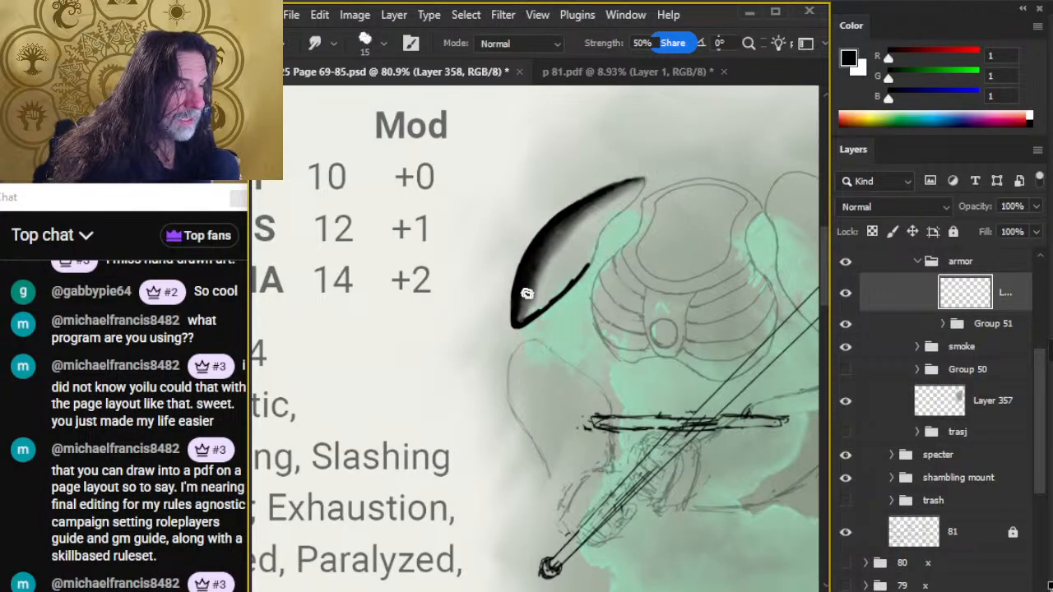
key(bracketleft)
key(bracketleft)
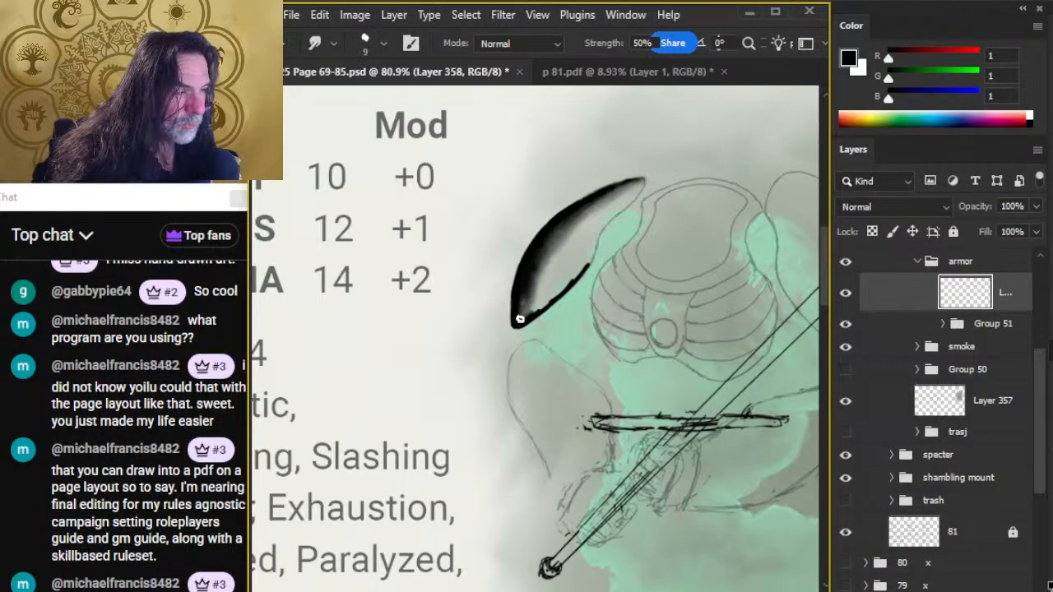
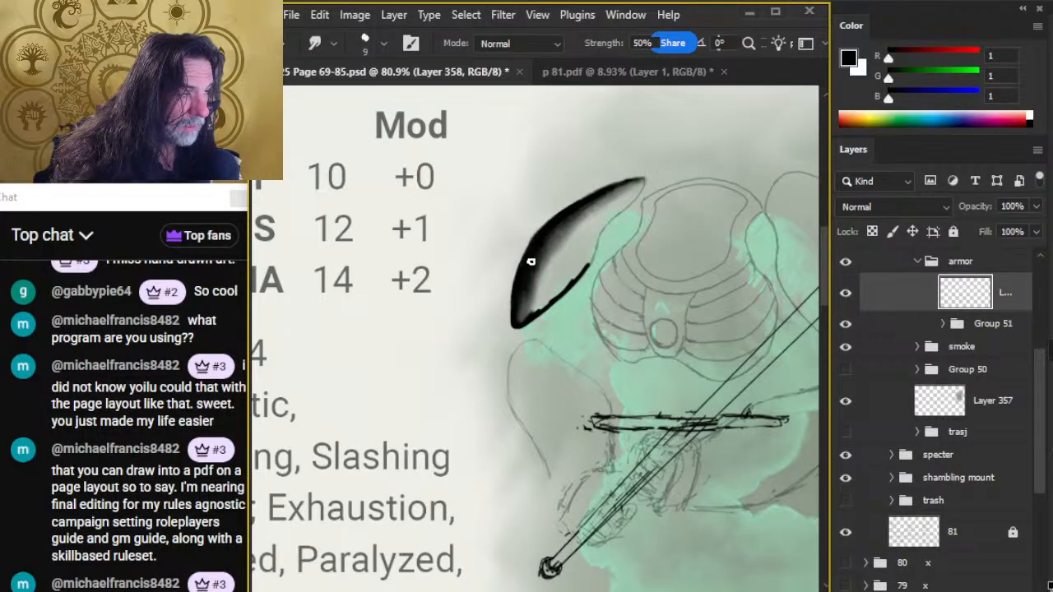
key(b)
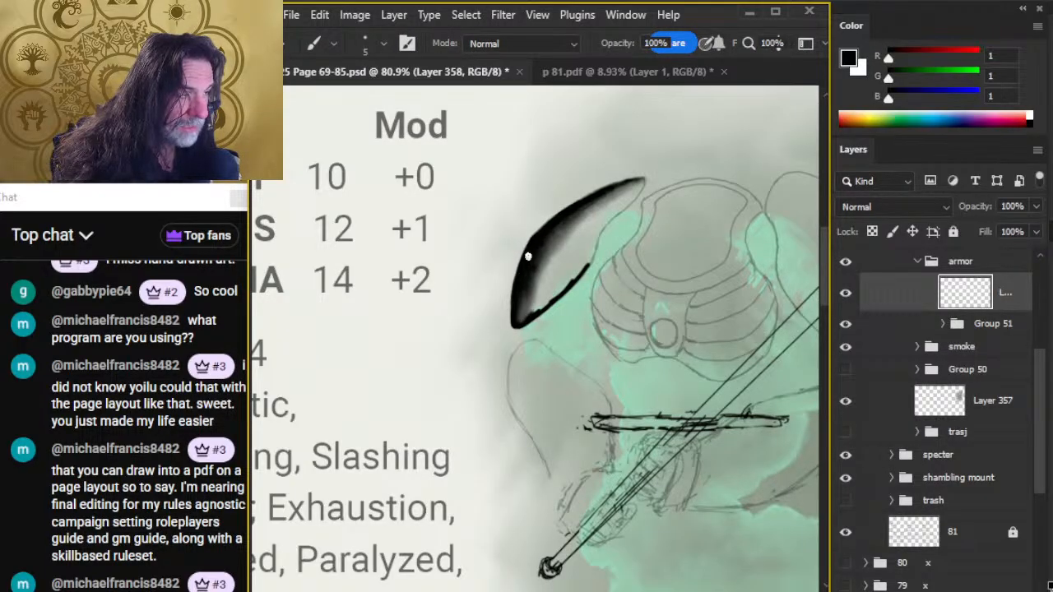
key(r)
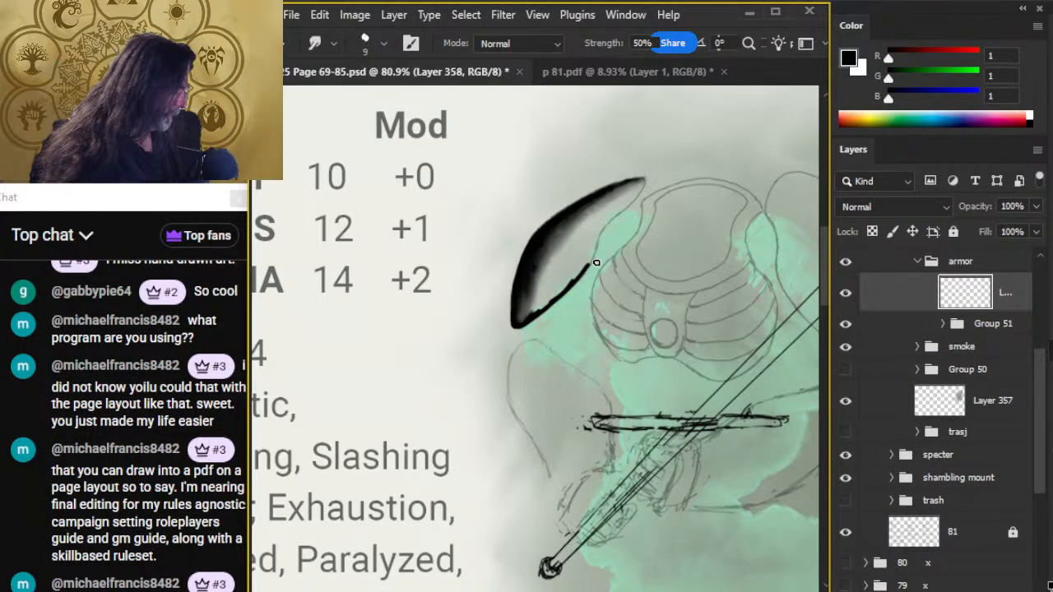
- Switch to the web browser and open the Dungeon Masters Guild site, dmsguild.com/en/, in a new tab
key(alt+Tab)
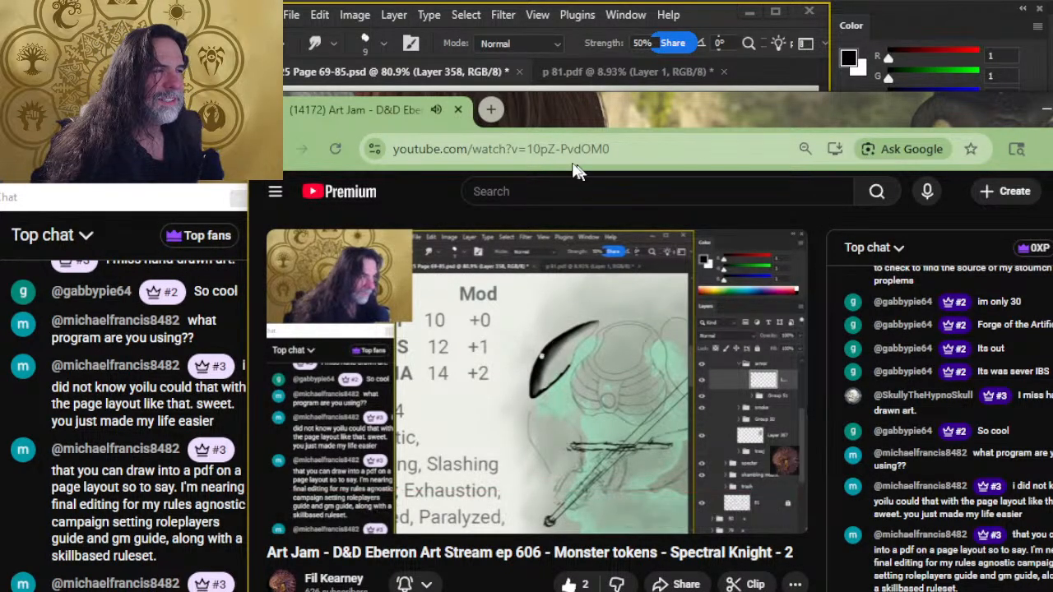
click(491, 111)
text(dmsguild.com/en/)
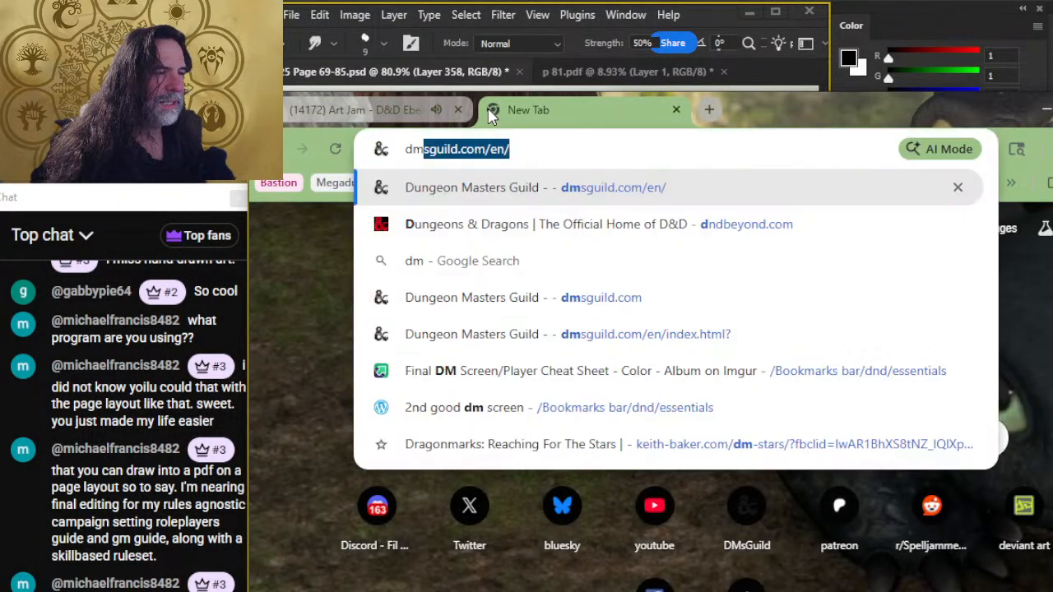
key(Return)
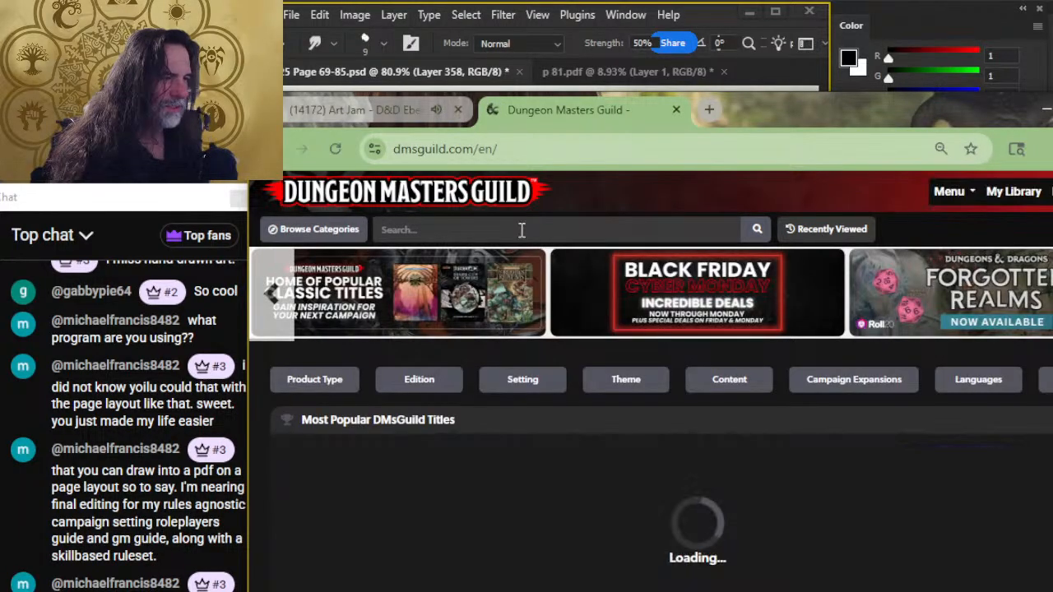
- Search Dungeon Masters Guild for "spelljammer combat &" and open the Spelljammer Combat and Exploration product page
click(521, 231)
text(spe)
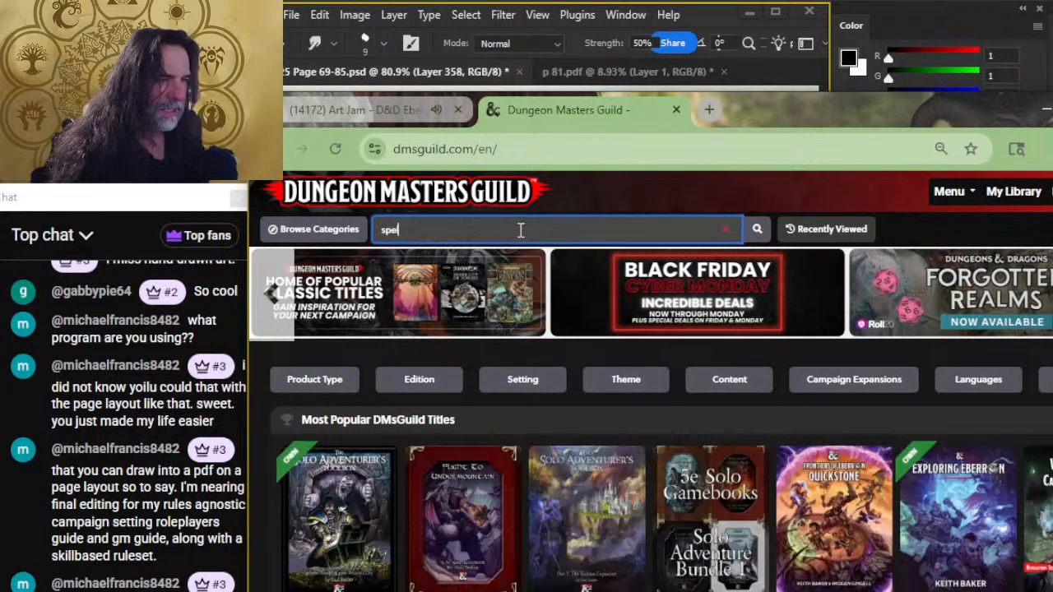
text(lljammer comb)
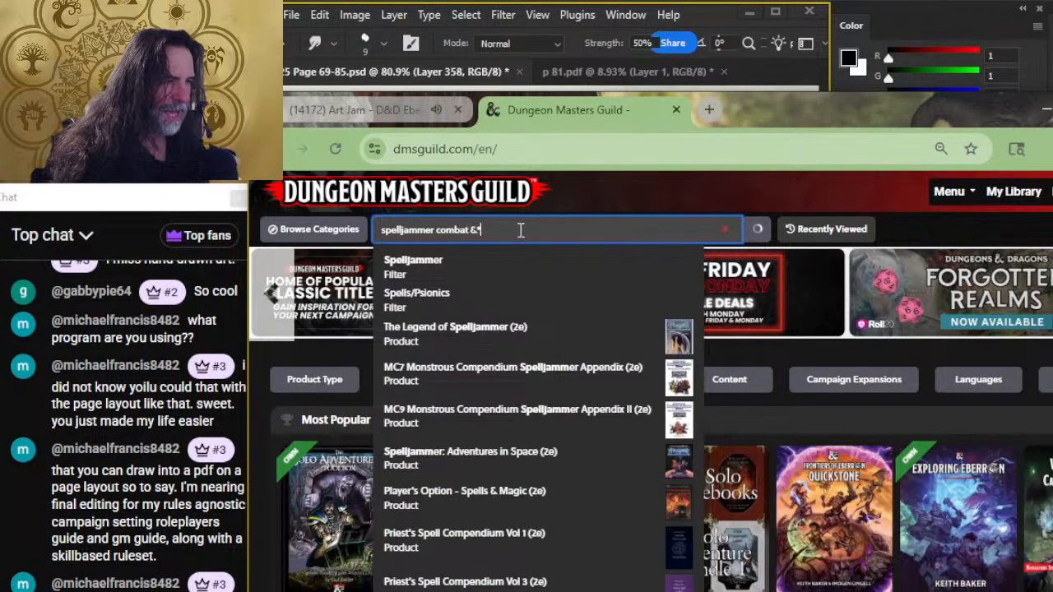
text(at &)
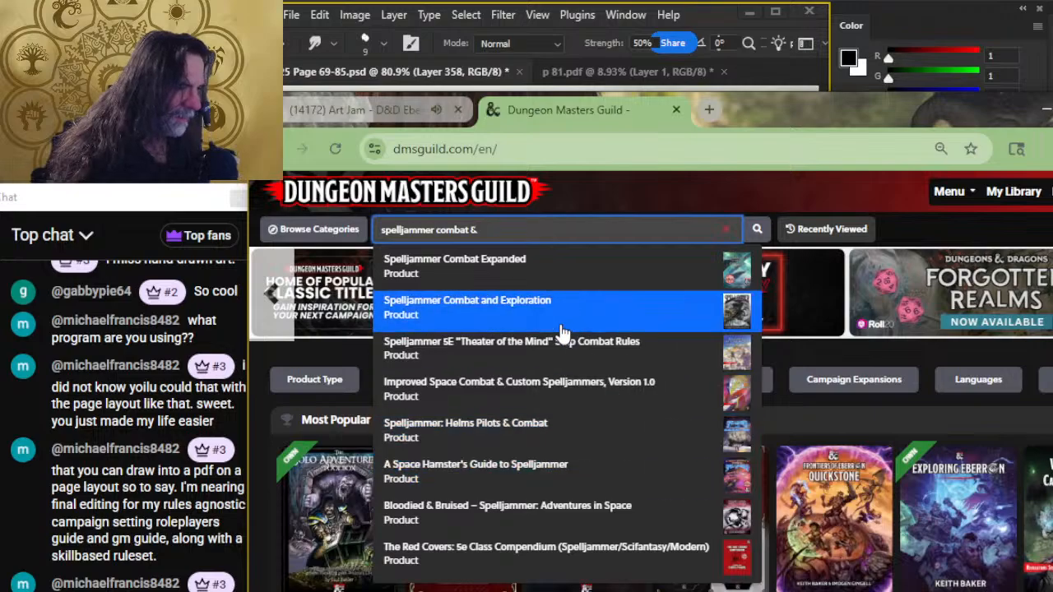
click(560, 331)
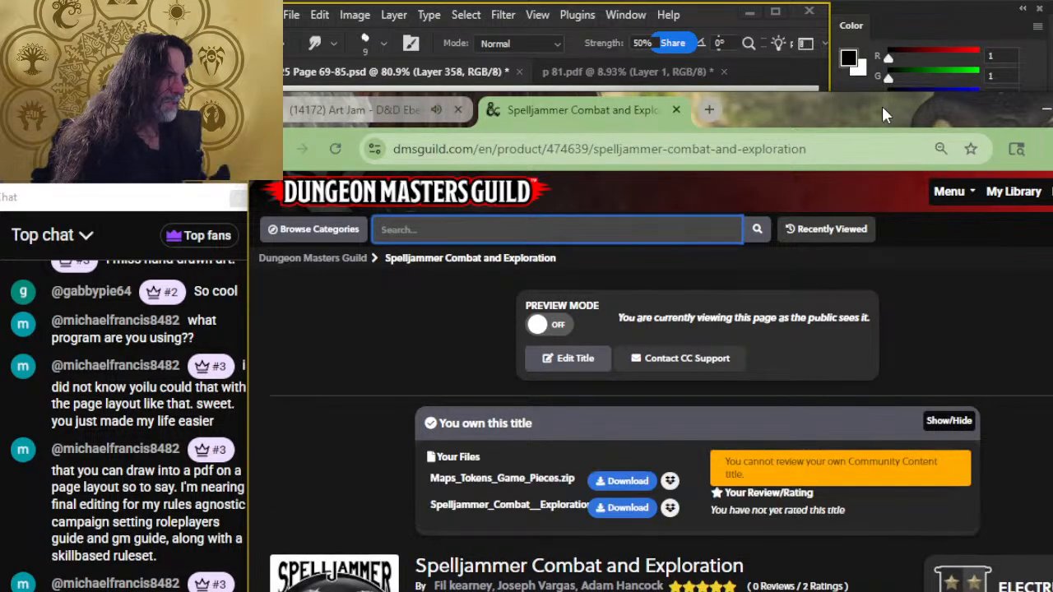
- Open the PDF preview of Spelljammer Combat and Exploration and look through its contents list, credits and chapter icon links
scroll(535, 377, down, 5)
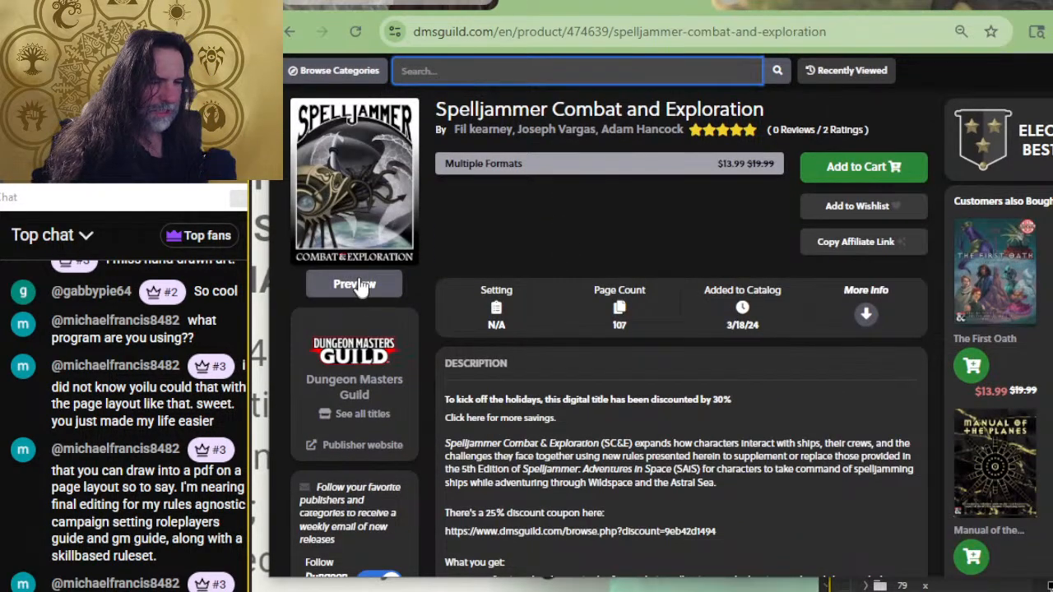
click(355, 285)
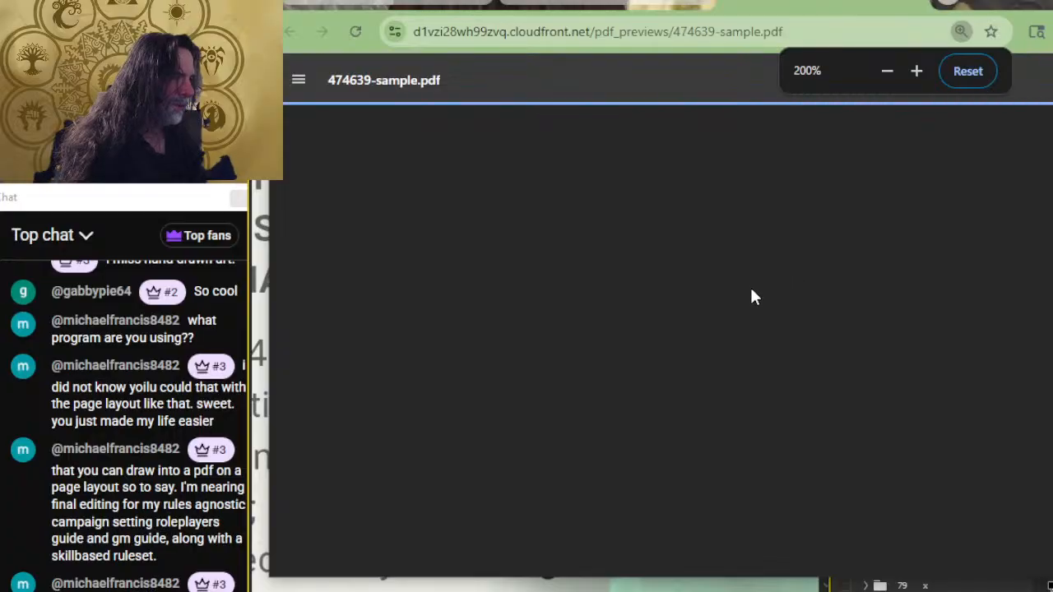
scroll(629, 284, down, 10)
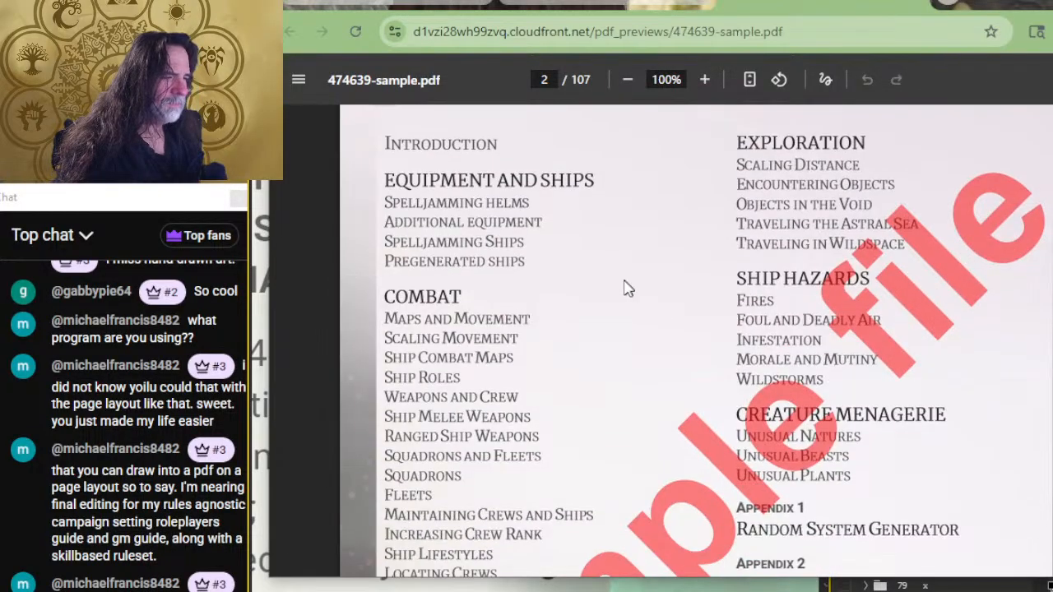
scroll(626, 288, down, 2)
scroll(471, 226, up, 2)
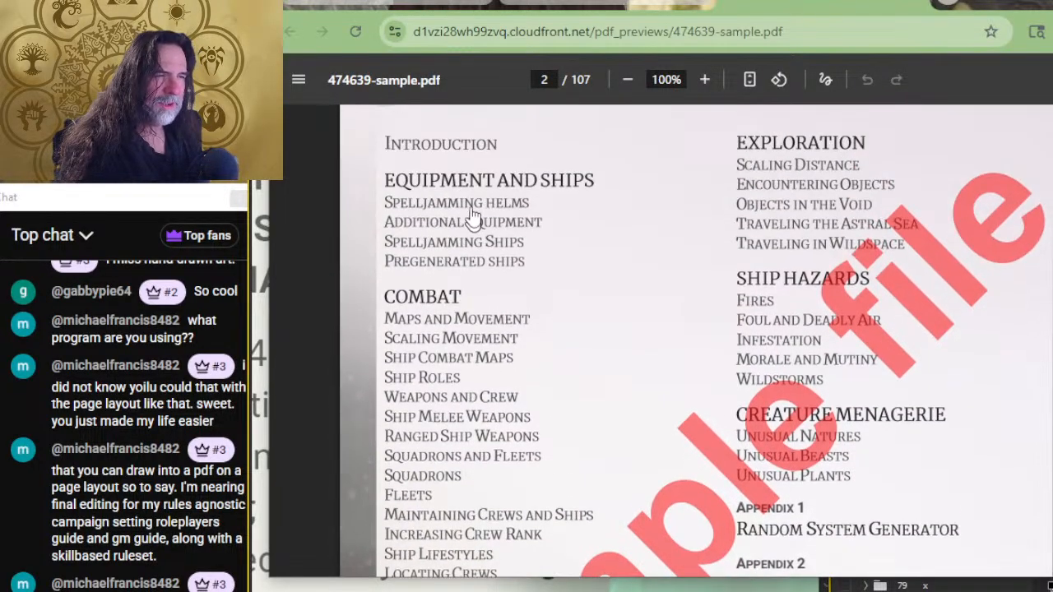
scroll(464, 275, down, 5)
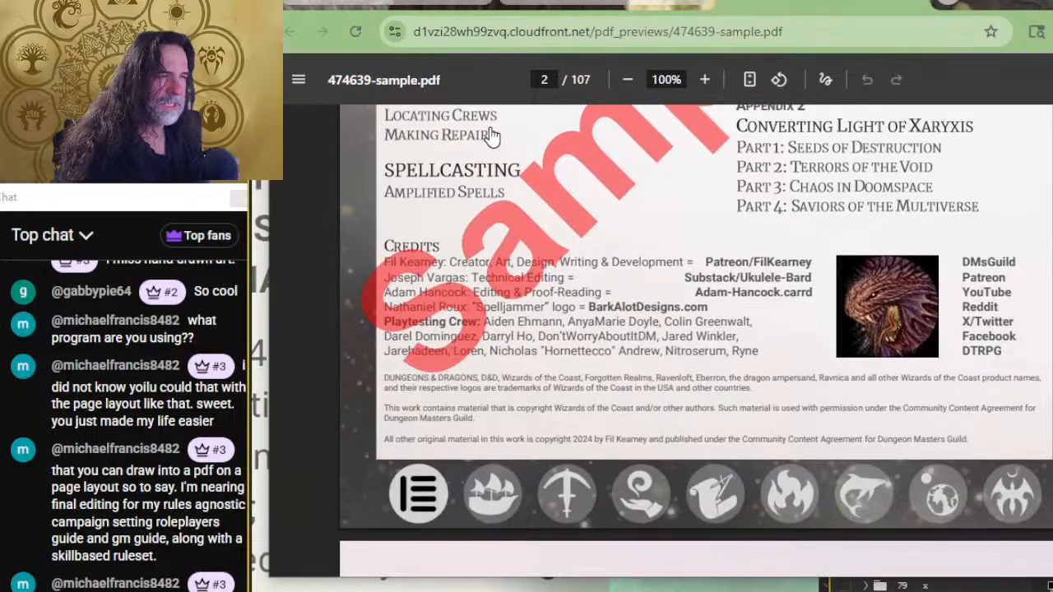
scroll(491, 136, down, 4)
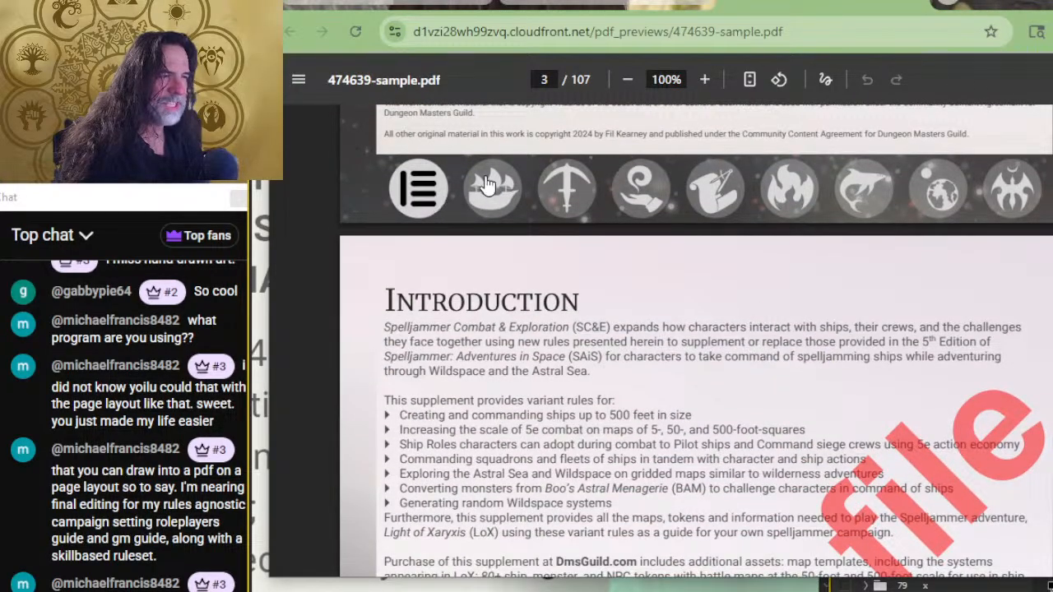
- Follow the preview's page-footer chapter links in sequence from the ships chapter through Combat, Spellcasting and Ship Hazards to Creature Menagerie
click(490, 186)
click(567, 202)
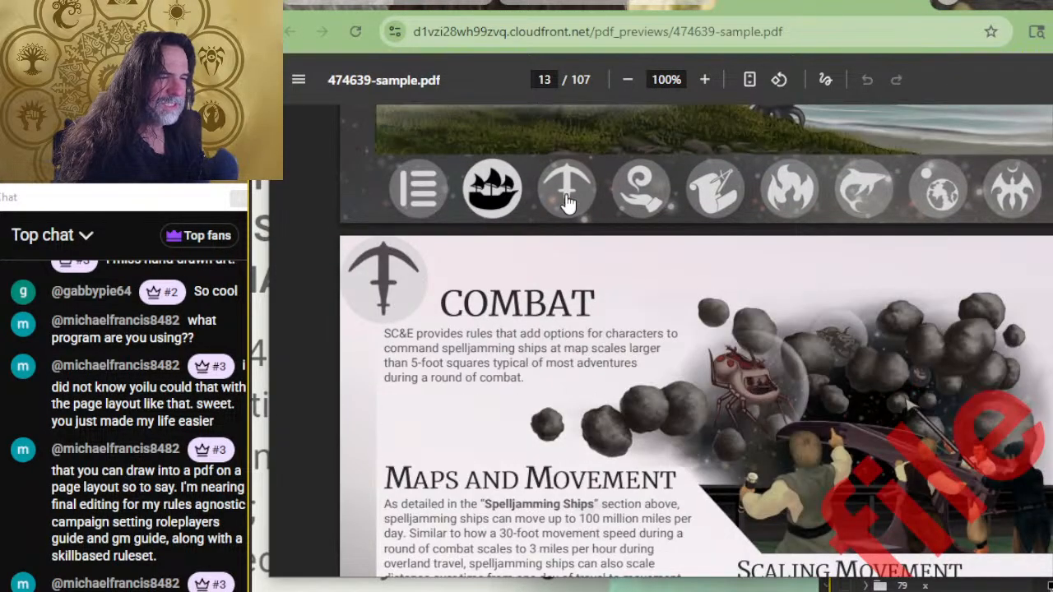
click(650, 206)
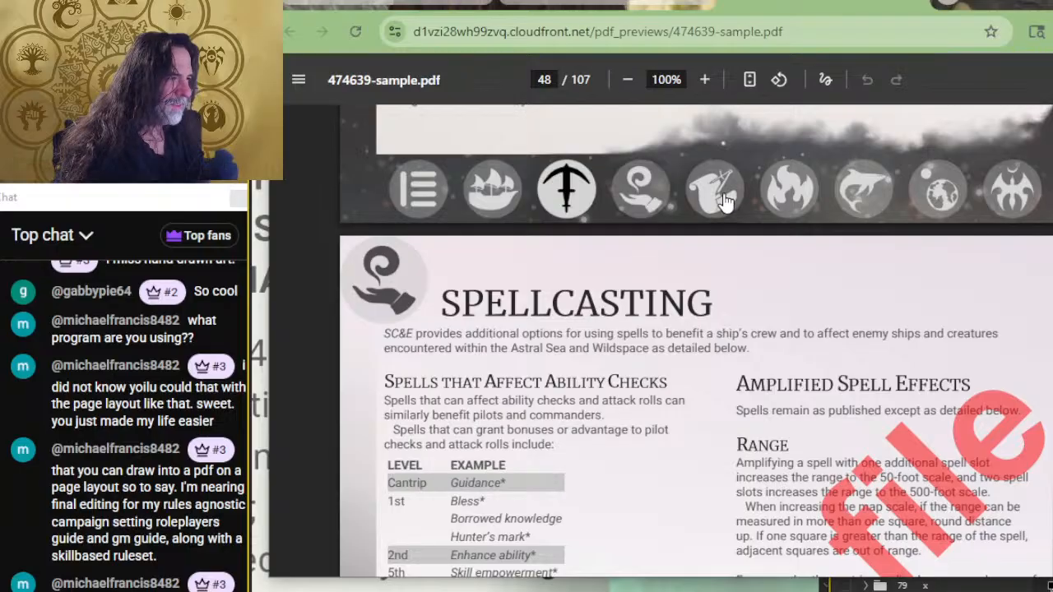
click(724, 201)
click(780, 197)
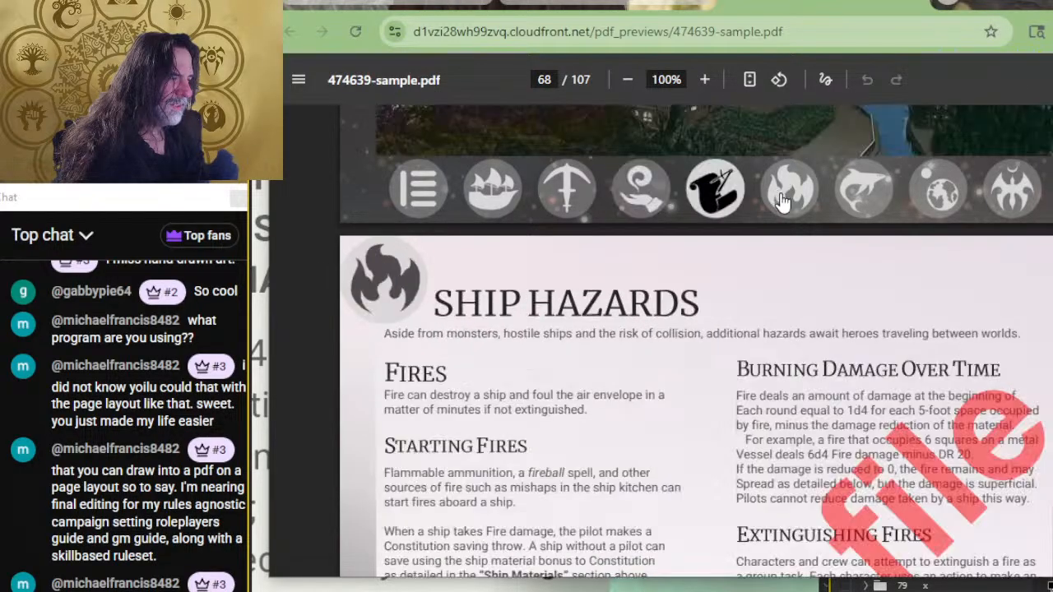
click(879, 198)
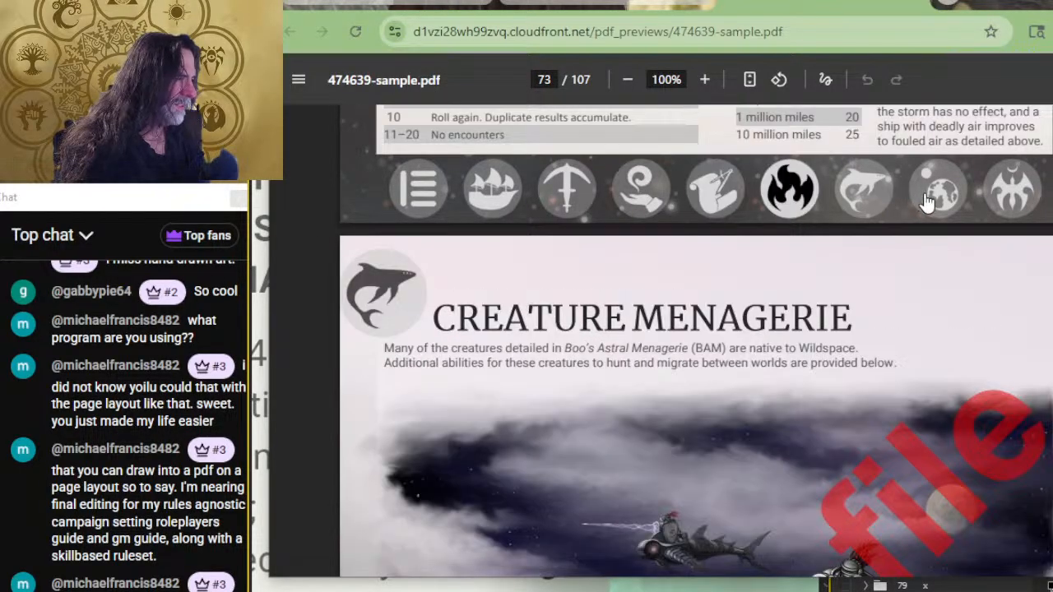
- Look through the Creature Menagerie chapter, from its heading artwork and Unusual Natures rules to the Cosmic Horror entry
scroll(831, 354, down, 3)
scroll(317, 228, up, 3)
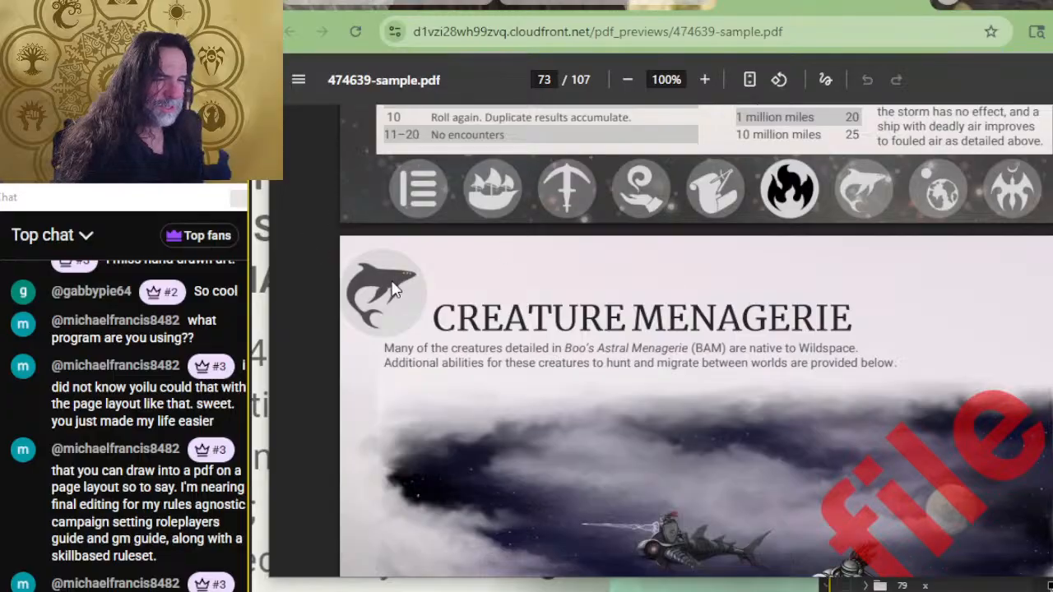
scroll(756, 409, down, 6)
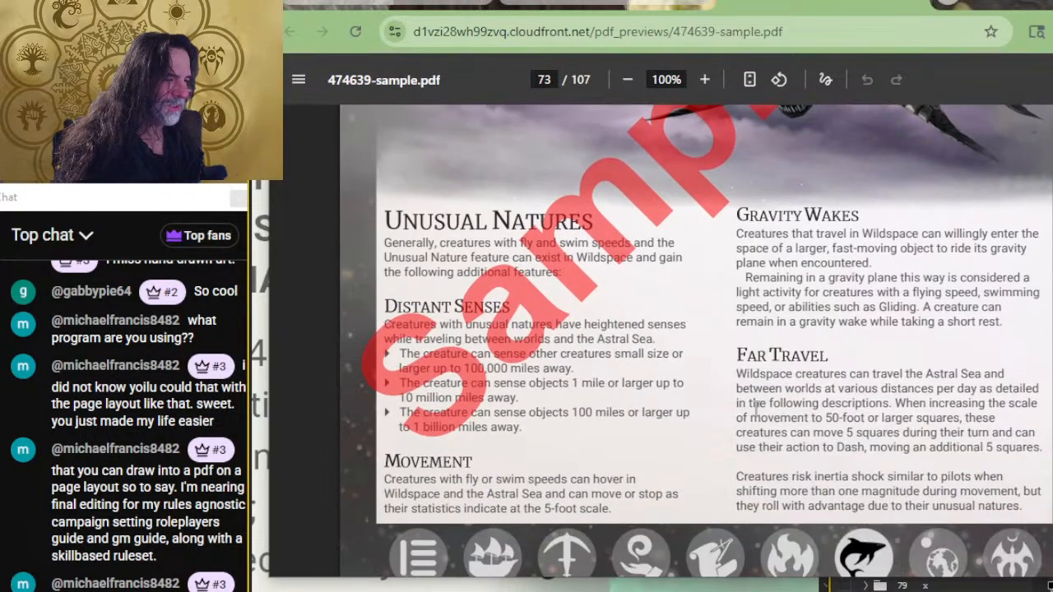
scroll(756, 409, down, 2)
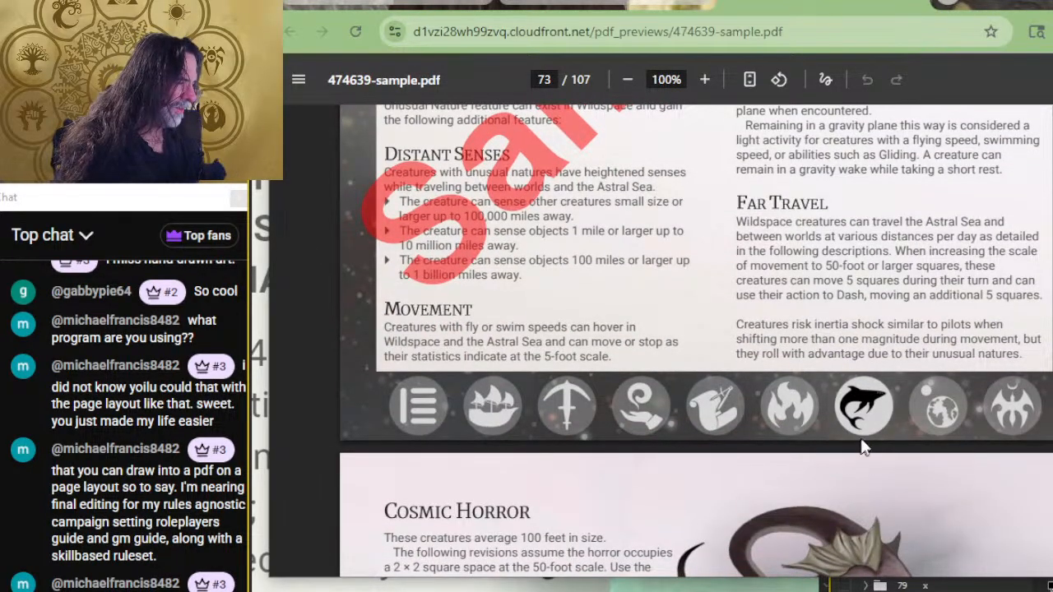
scroll(862, 446, down, 2)
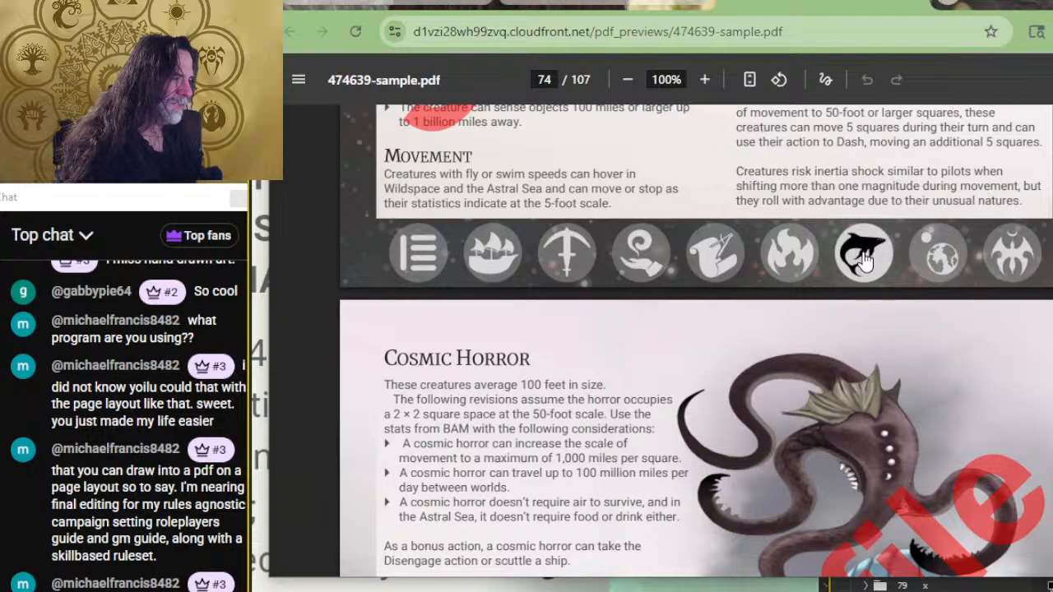
- Jump to Appendix 2, Converting Light of Xaryxis, and examine its Moondancer crew, weapons and Chapter 2 layout
click(1018, 260)
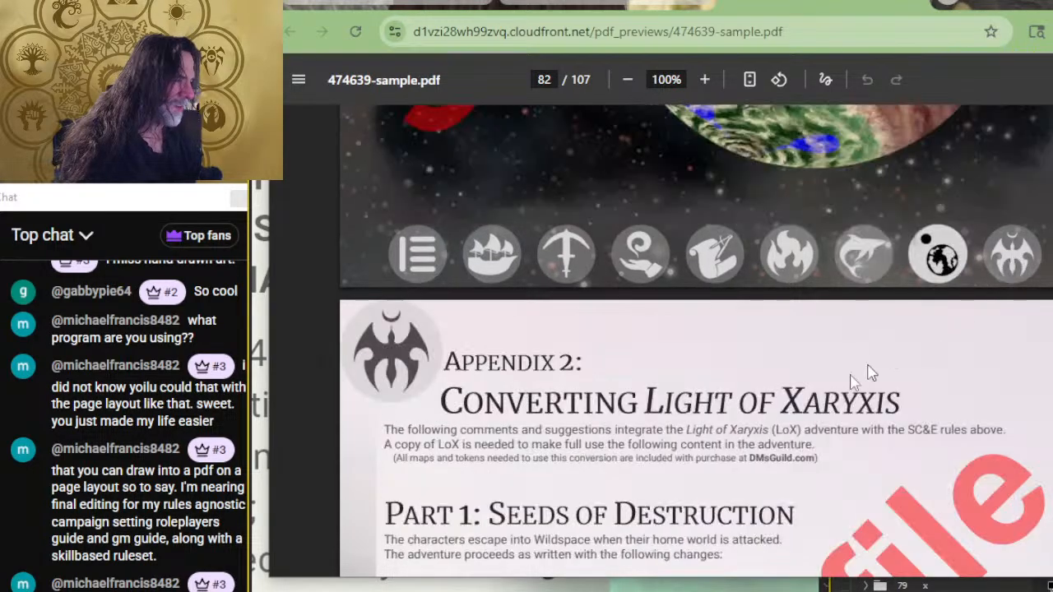
scroll(856, 379, down, 2)
scroll(743, 284, down, 10)
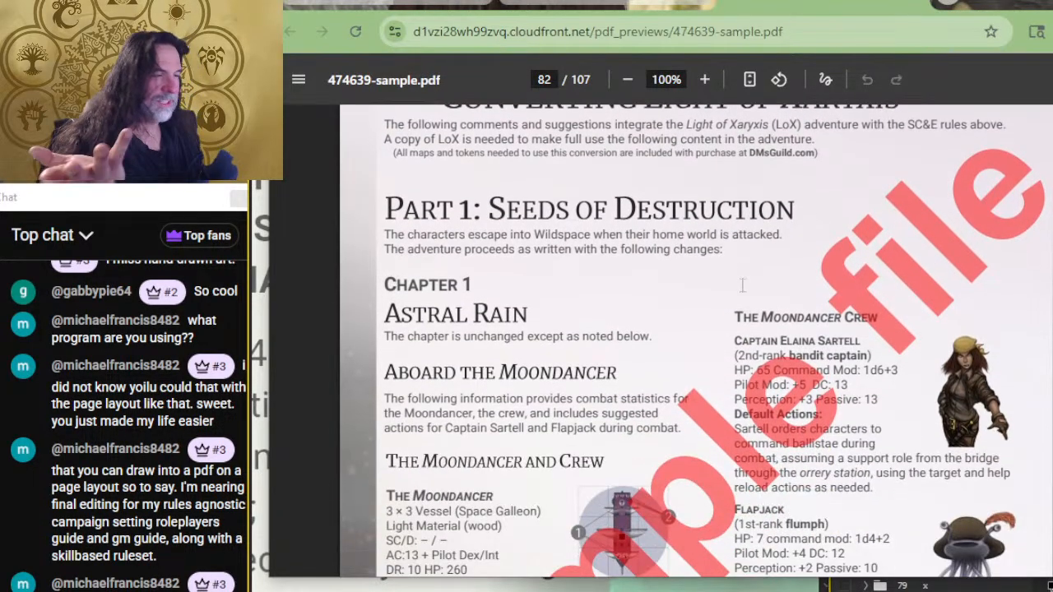
right_click(656, 284)
click(630, 293)
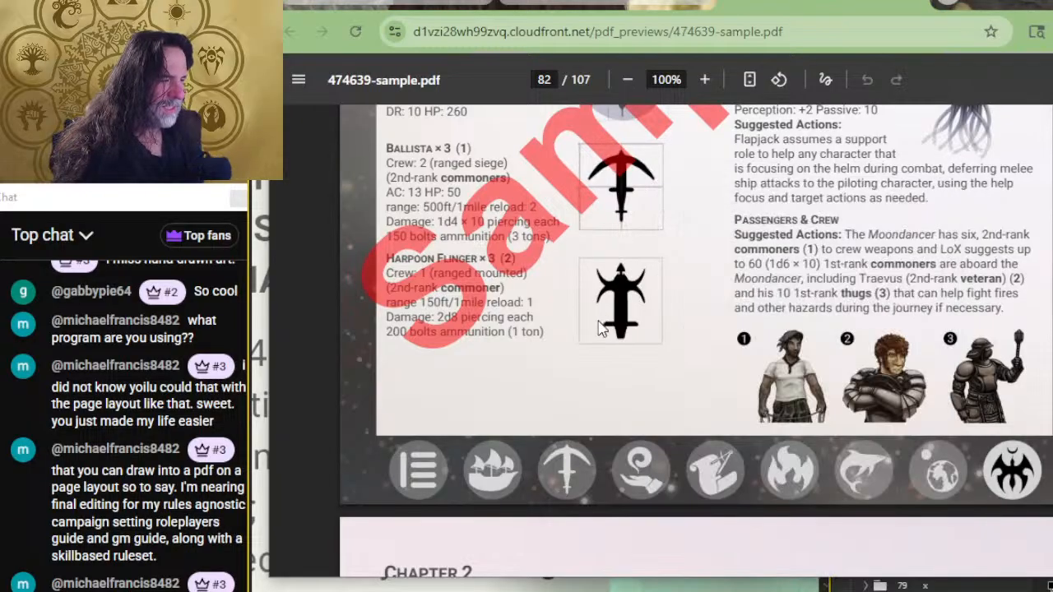
scroll(686, 357, down, 8)
scroll(690, 362, up, 3)
scroll(688, 358, up, 10)
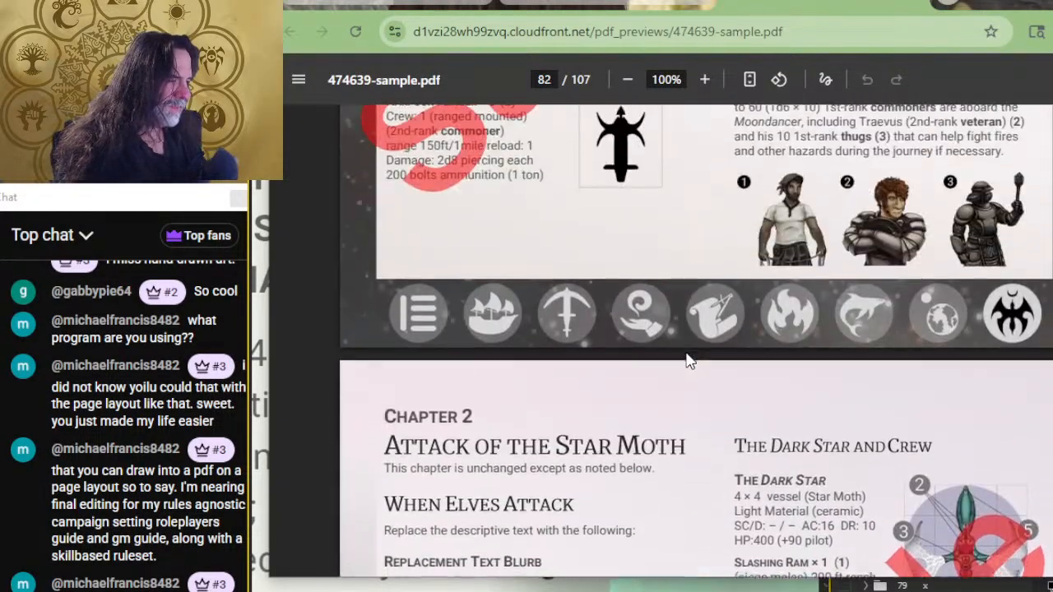
scroll(432, 334, up, 8)
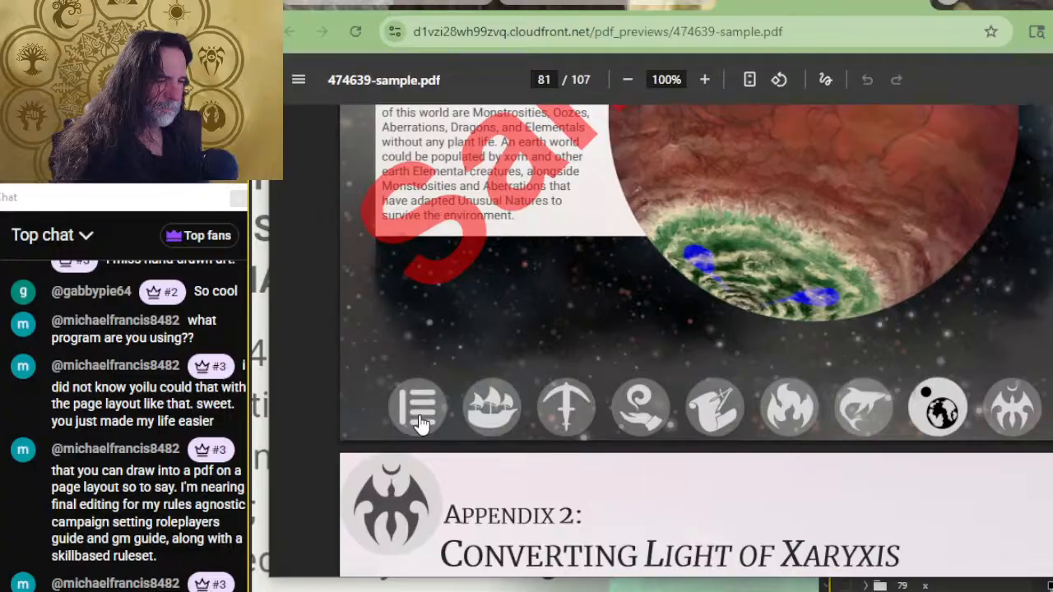
- Return to the preview's contents page and skim the Introduction and equipment pages with the zoom reduced to 42%
click(420, 409)
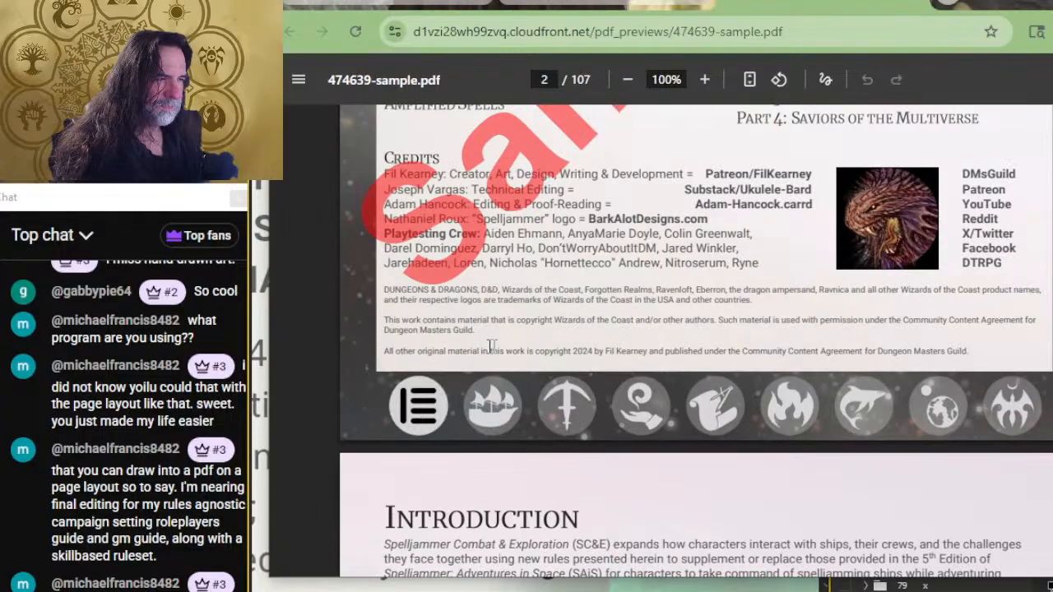
scroll(605, 399, down, 5)
scroll(608, 399, down, 5)
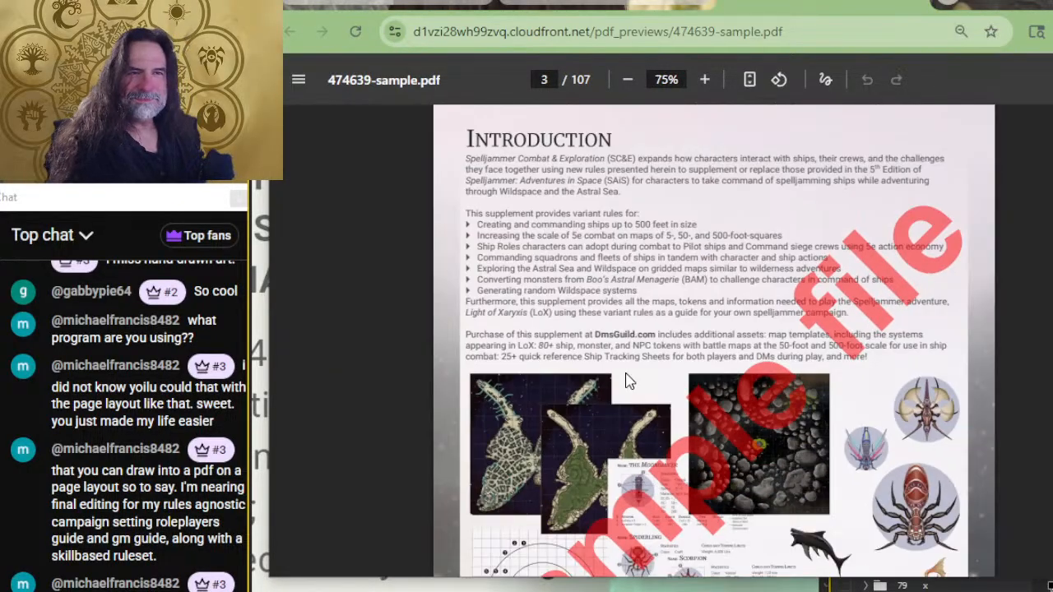
scroll(649, 376, down, 5)
scroll(650, 384, down, 5)
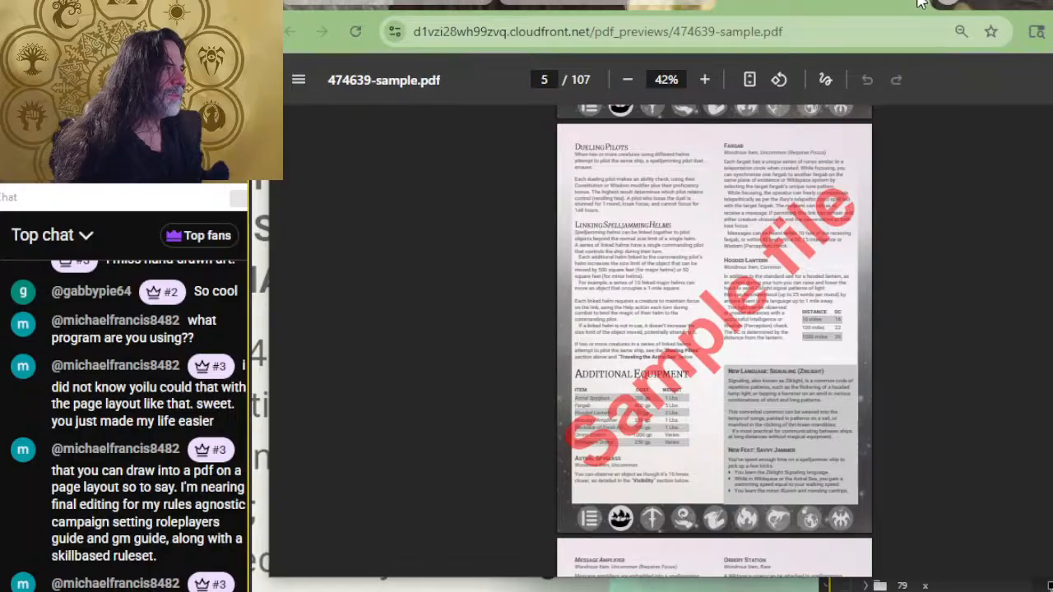
- Switch to the YouTube stream tab and look through the DMsGuild product links in the video description
click(716, 6)
click(699, 5)
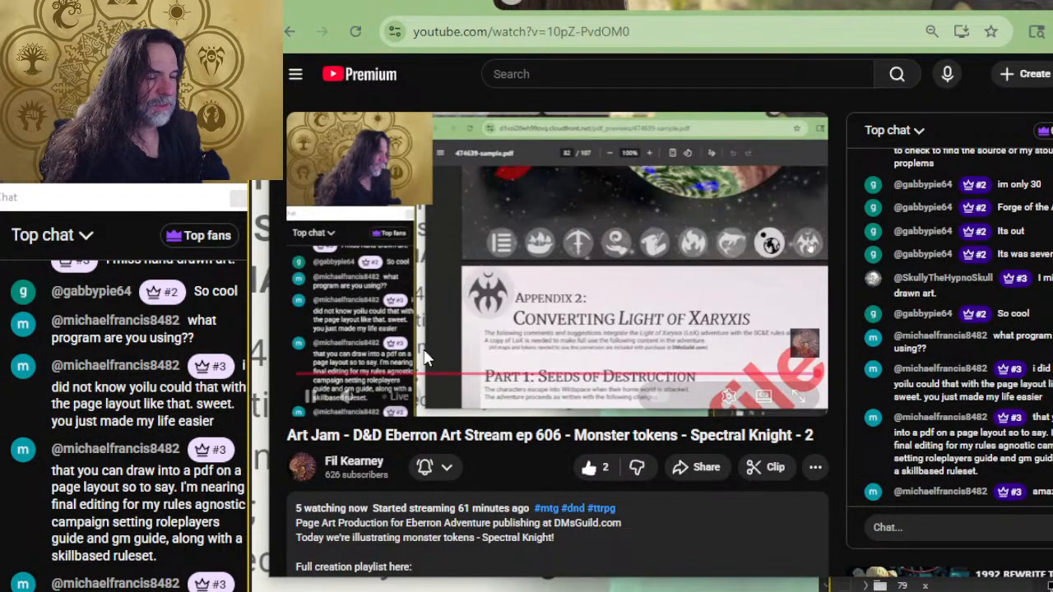
scroll(446, 376, down, 6)
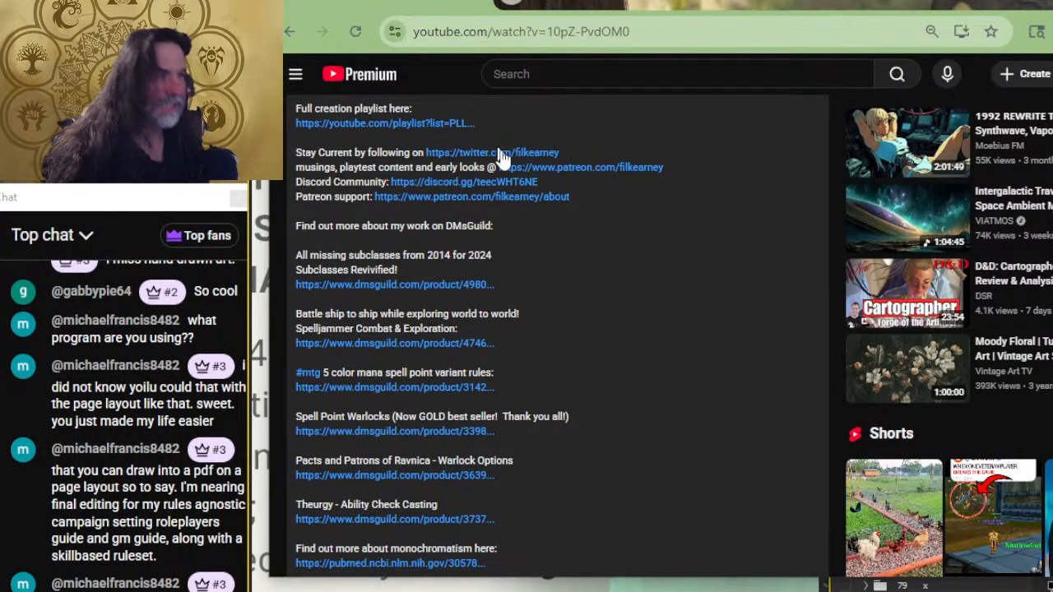
scroll(501, 157, up, 5)
scroll(490, 255, down, 5)
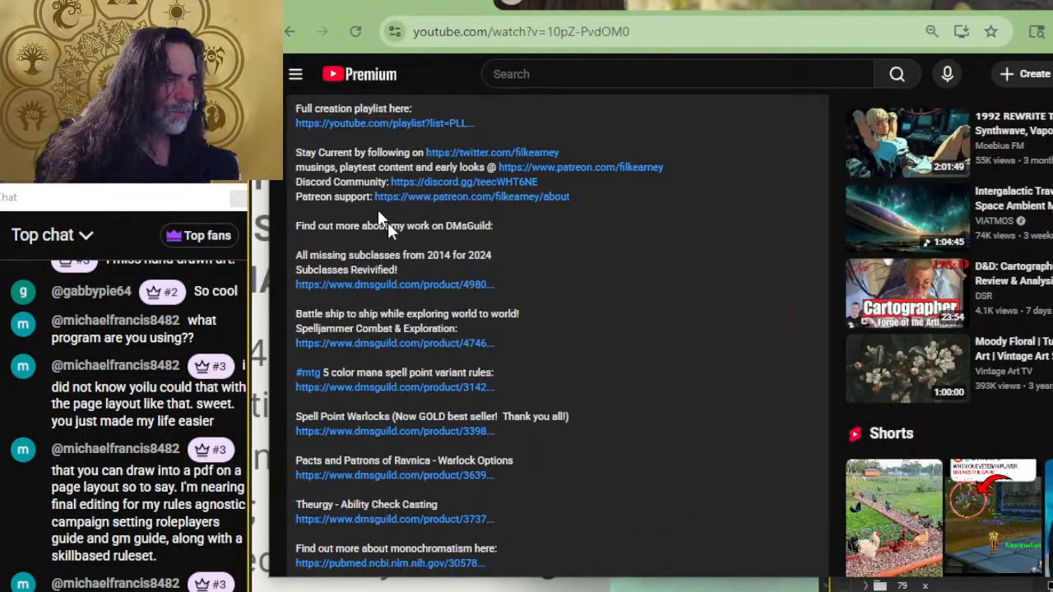
- Open the description's 5 color mana spell point variant rules link and look through the titles in the bundle
click(403, 388)
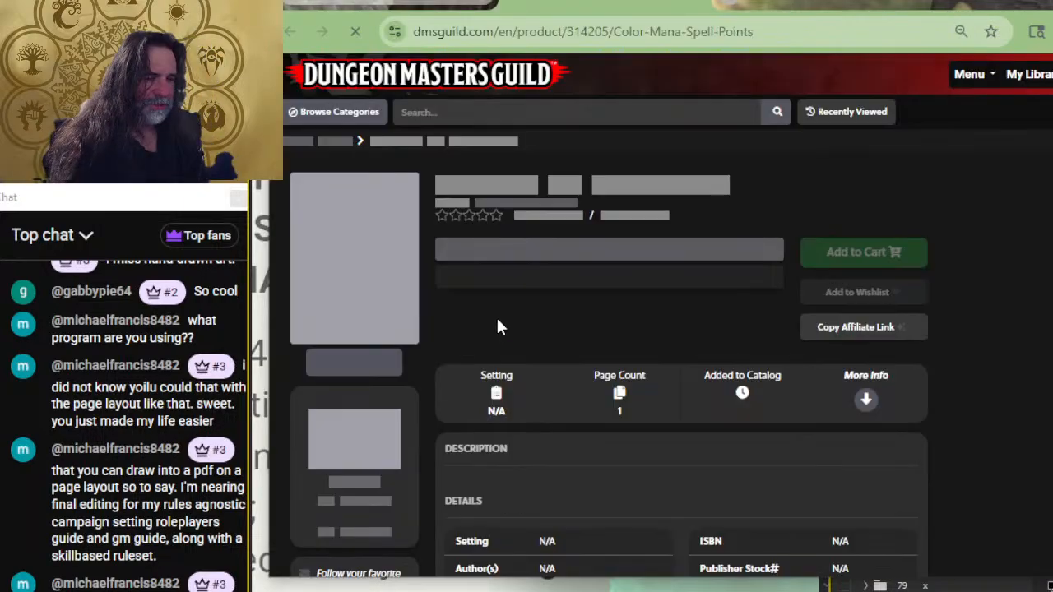
scroll(527, 404, down, 10)
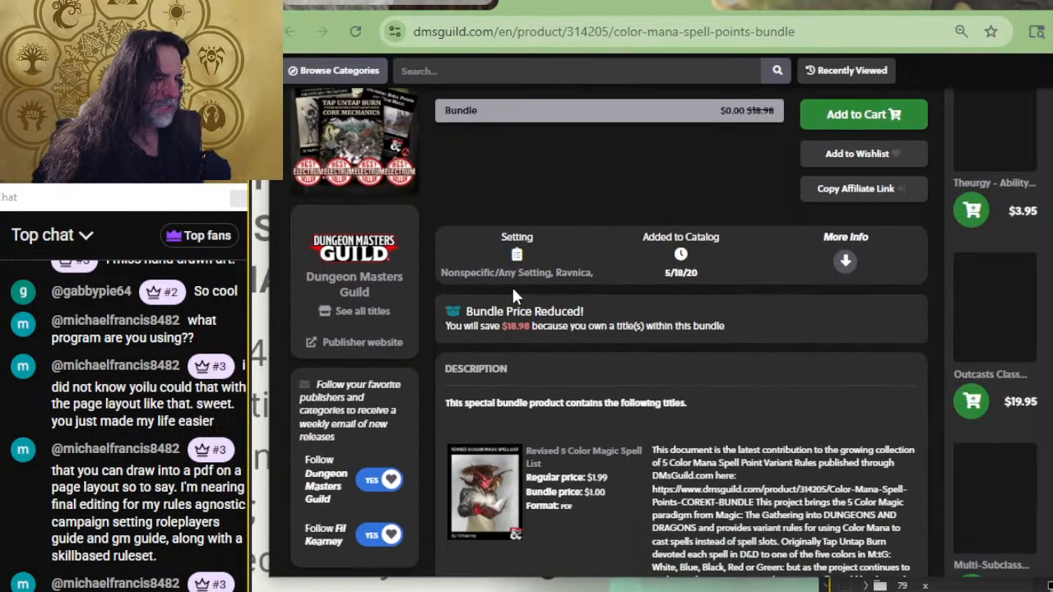
scroll(513, 290, down, 4)
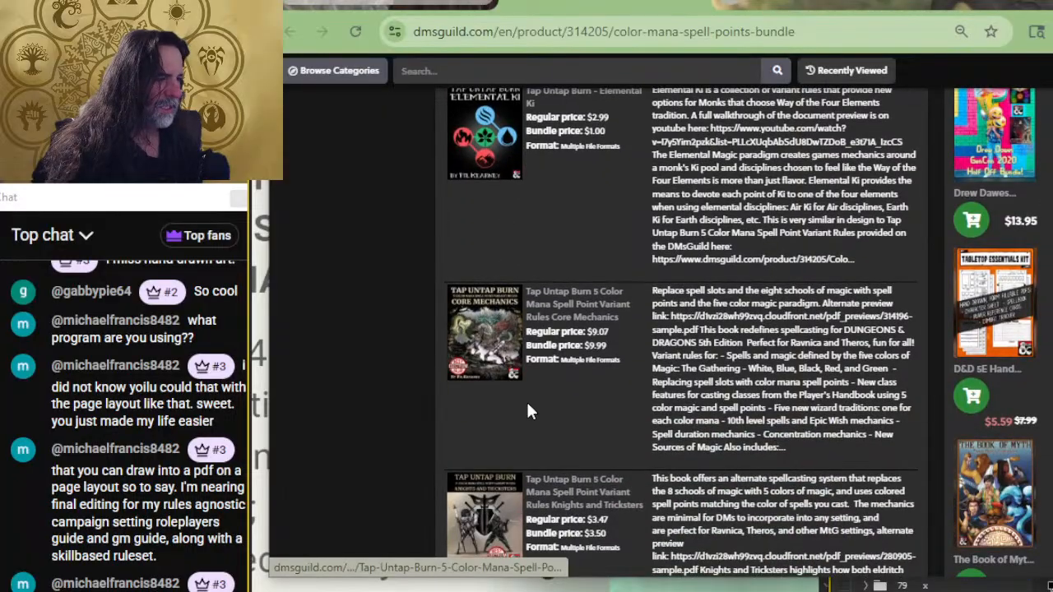
- Open the Tap Untap Burn 5 Color Mana Spell Point Variant Rules Core Mechanics product page and its sample PDF preview
click(481, 338)
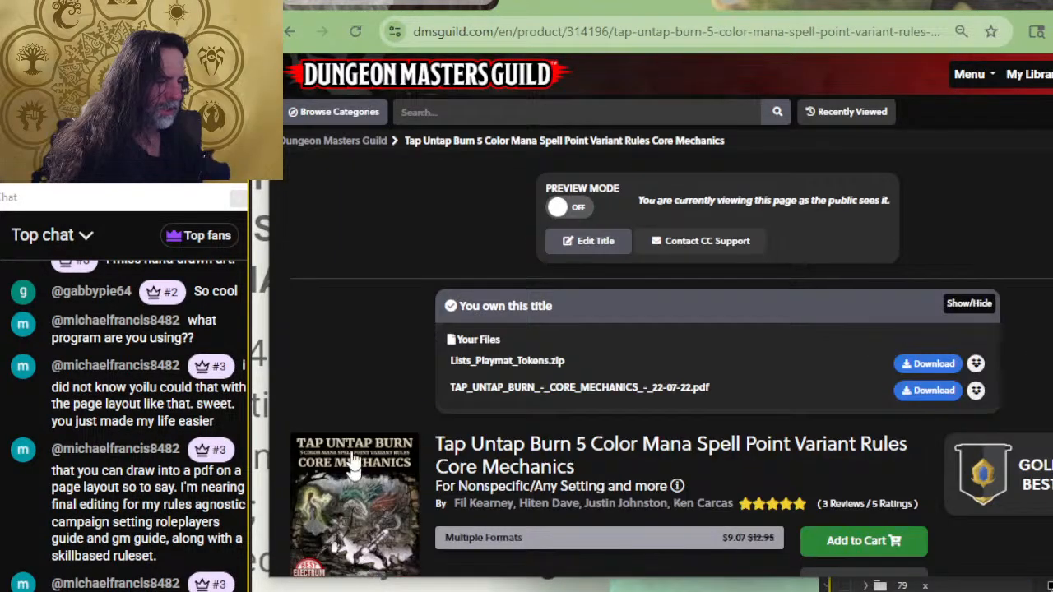
scroll(354, 465, down, 3)
click(353, 431)
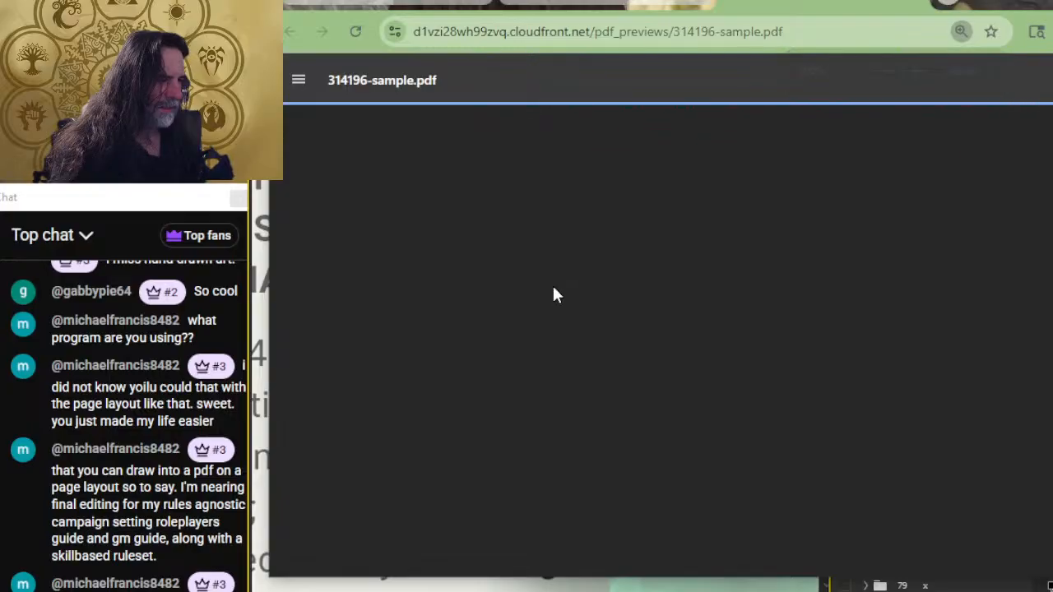
- Skim the sample PDF's introduction and table of contents through to the Spell Point Variant Rules chapter
scroll(553, 292, down, 10)
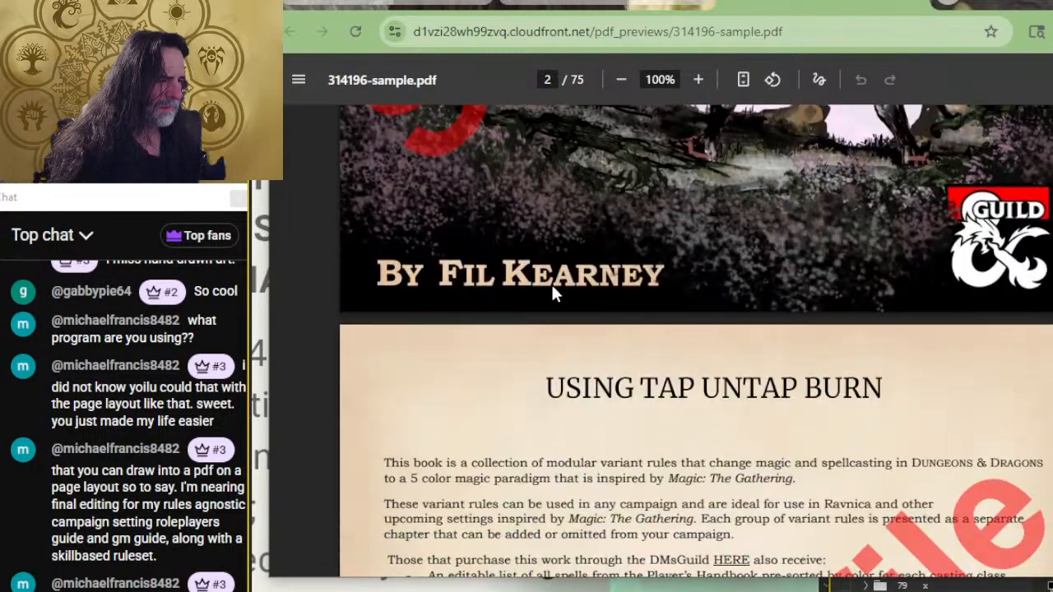
scroll(531, 292, down, 8)
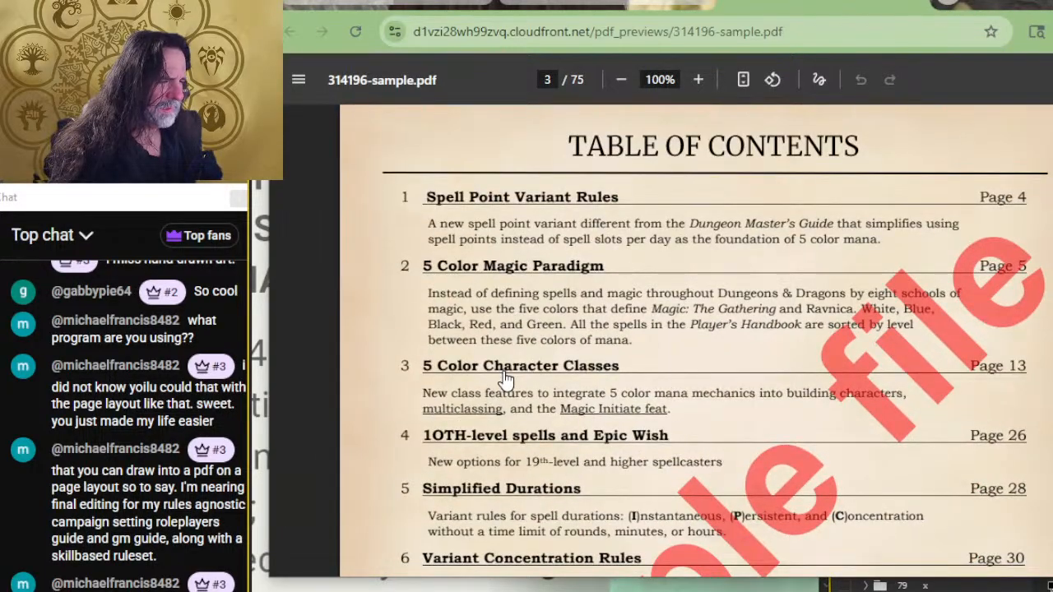
scroll(505, 338, down, 10)
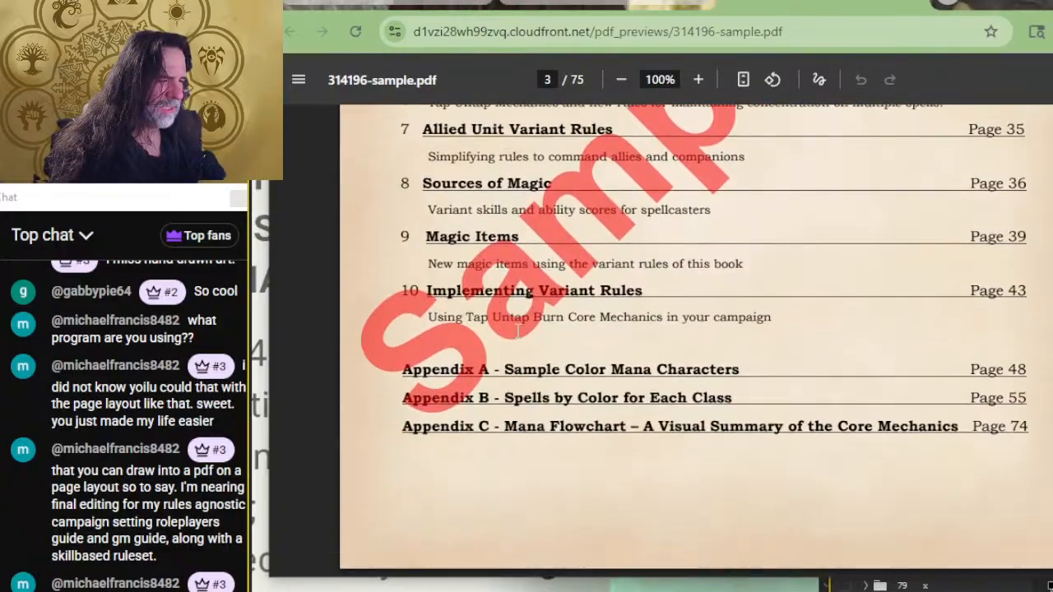
scroll(523, 326, up, 7)
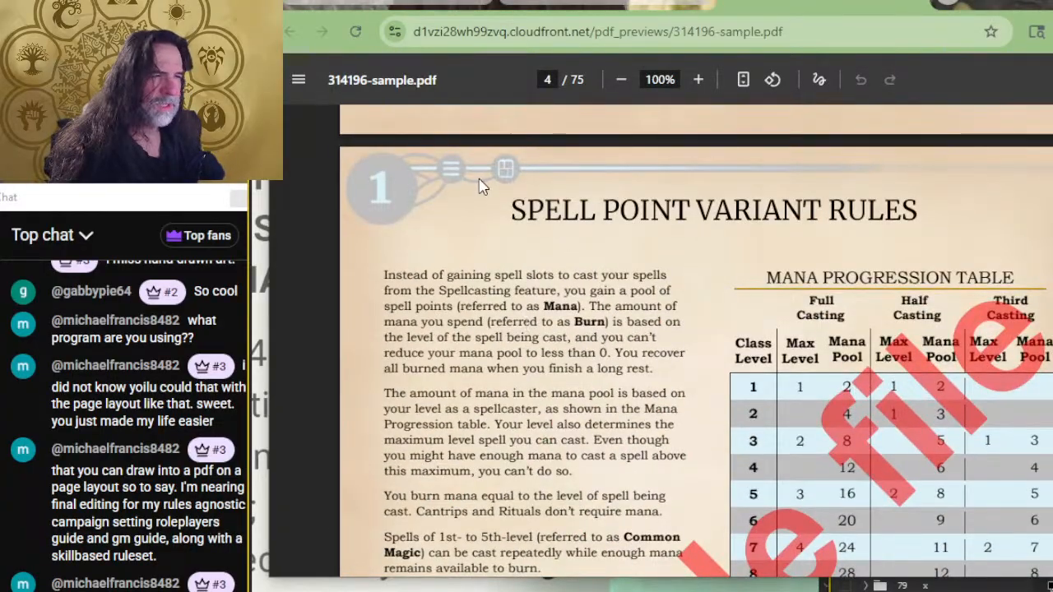
scroll(450, 177, up, 10)
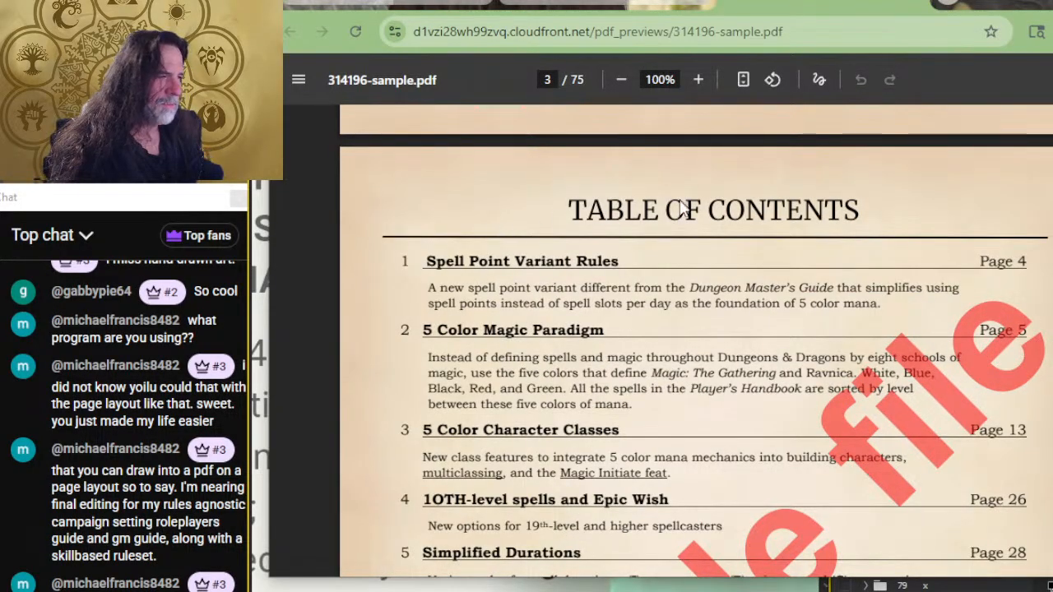
scroll(413, 269, down, 10)
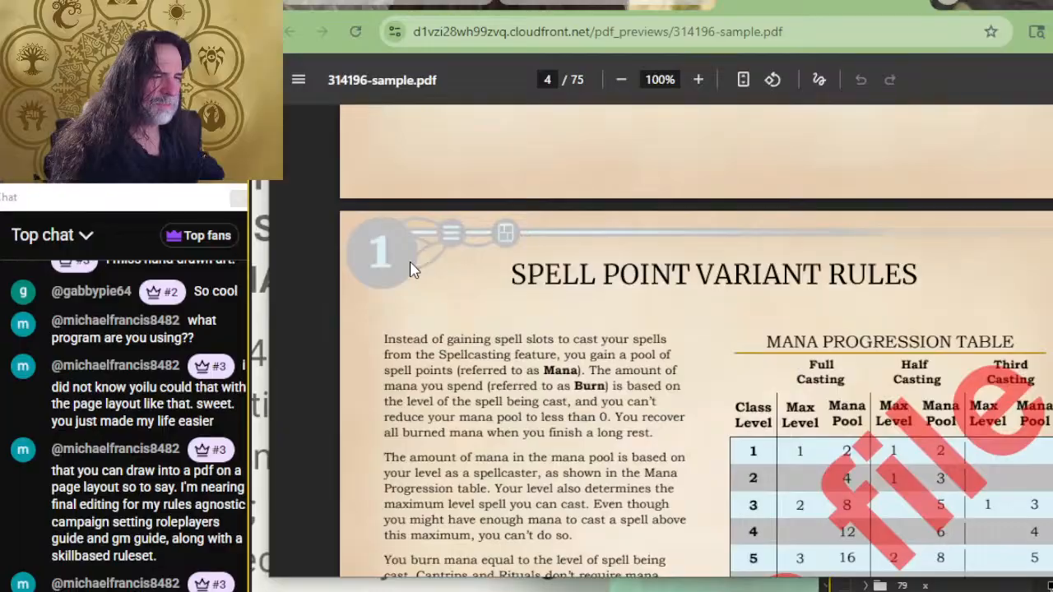
- Follow the chapter header's link to the Mana Flowchart page and examine its mana pool, tapped and burned sections at 56% zoom
click(505, 236)
scroll(601, 294, down, 2)
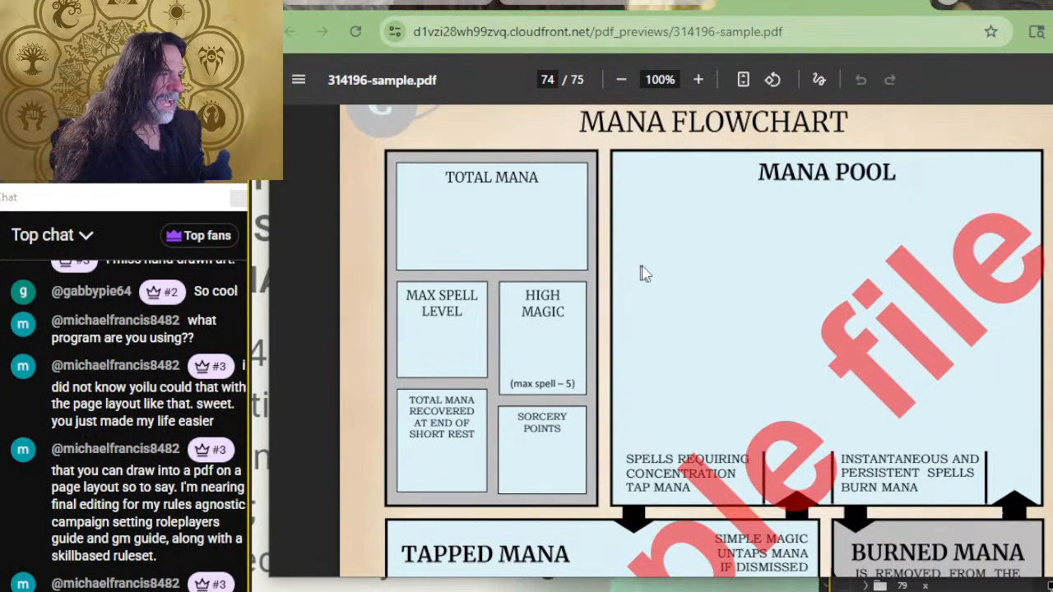
scroll(639, 271, down, 4)
scroll(650, 289, up, 2)
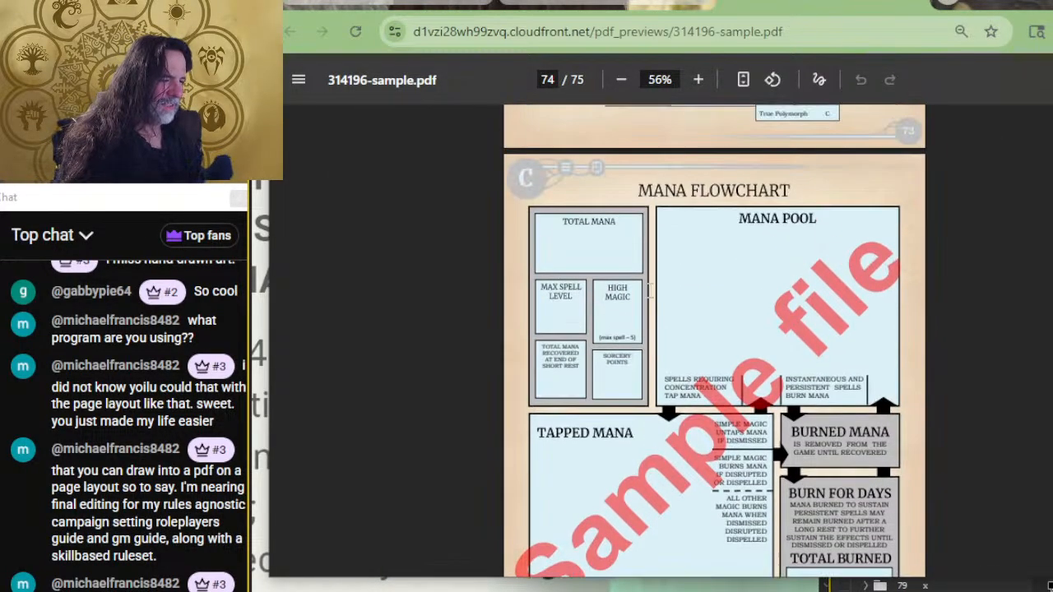
scroll(681, 257, down, 2)
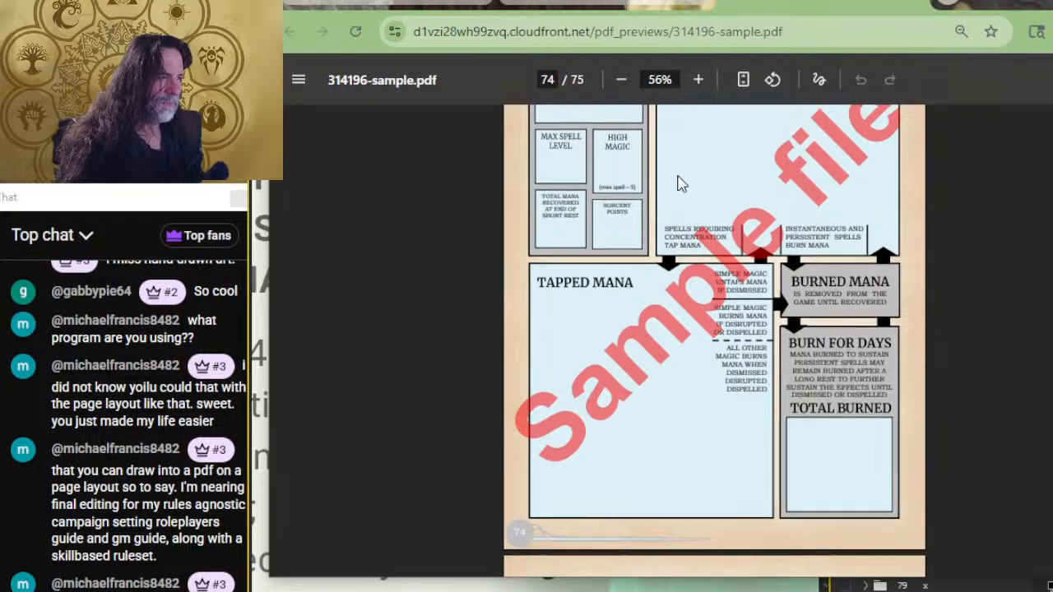
scroll(650, 205, up, 2)
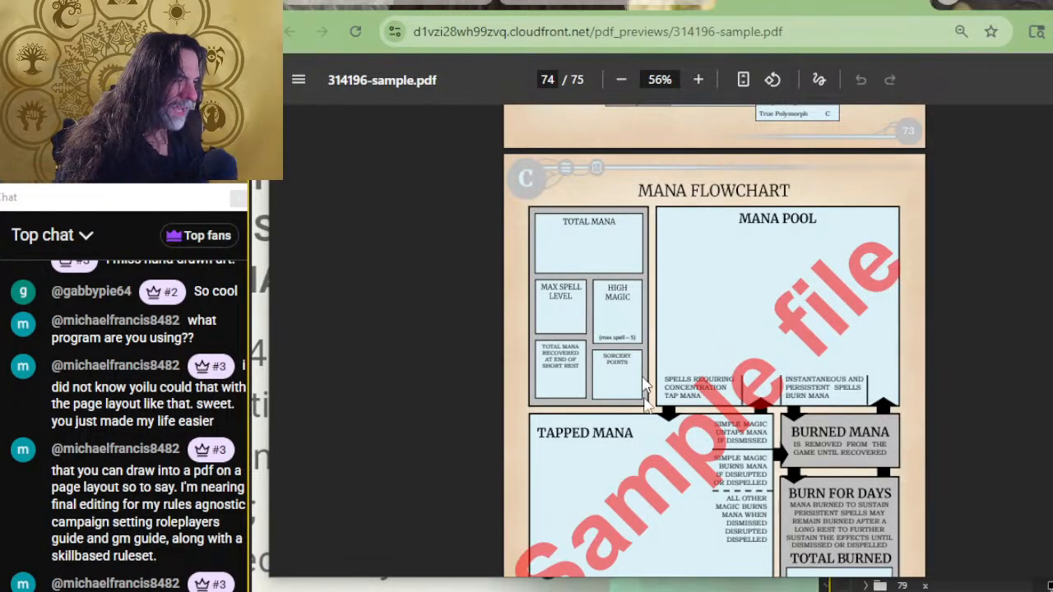
scroll(646, 376, down, 3)
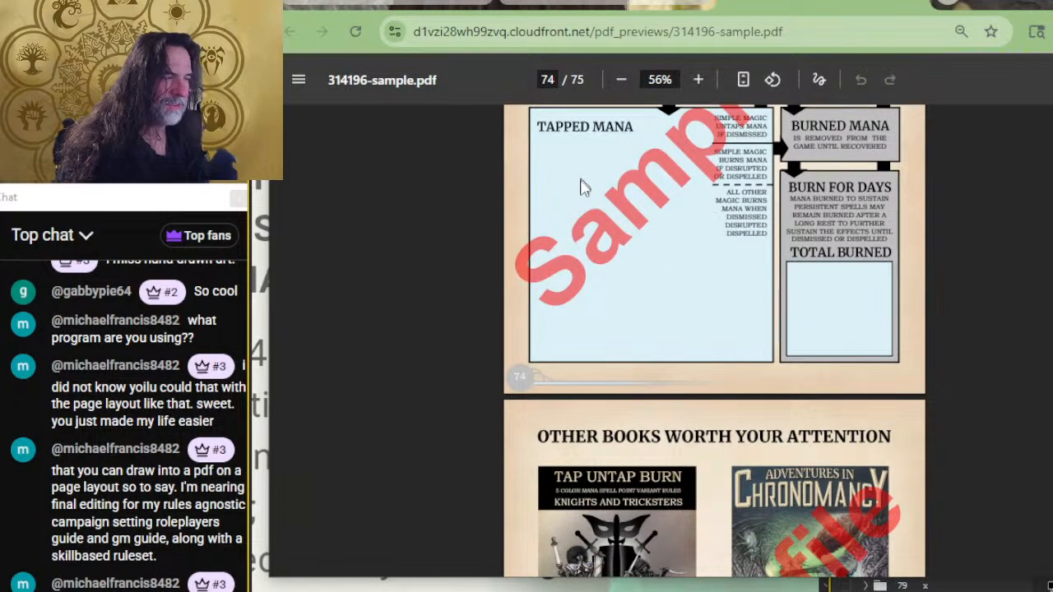
scroll(595, 198, up, 2)
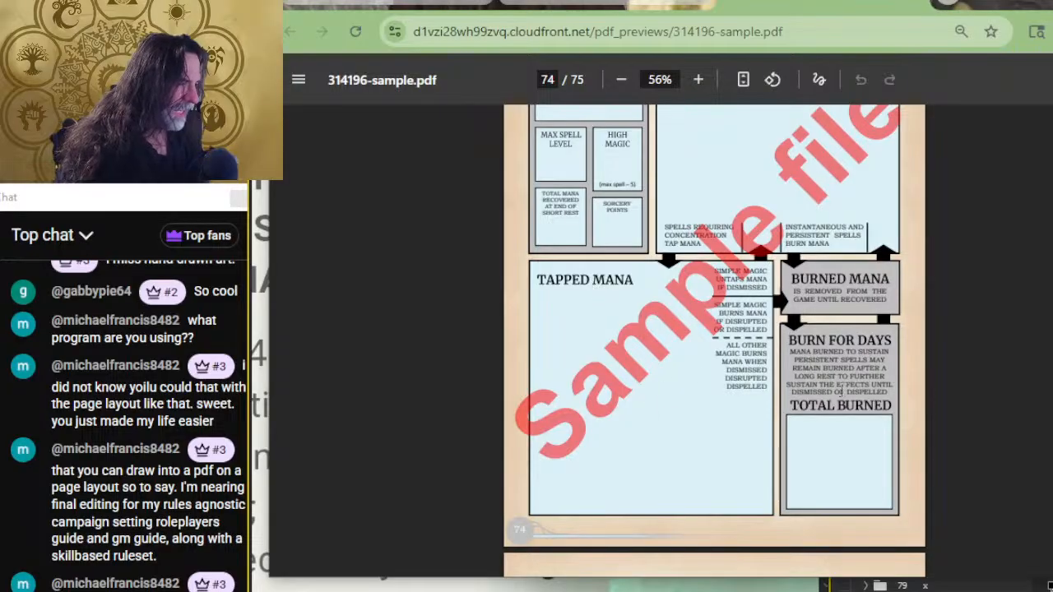
scroll(685, 255, up, 2)
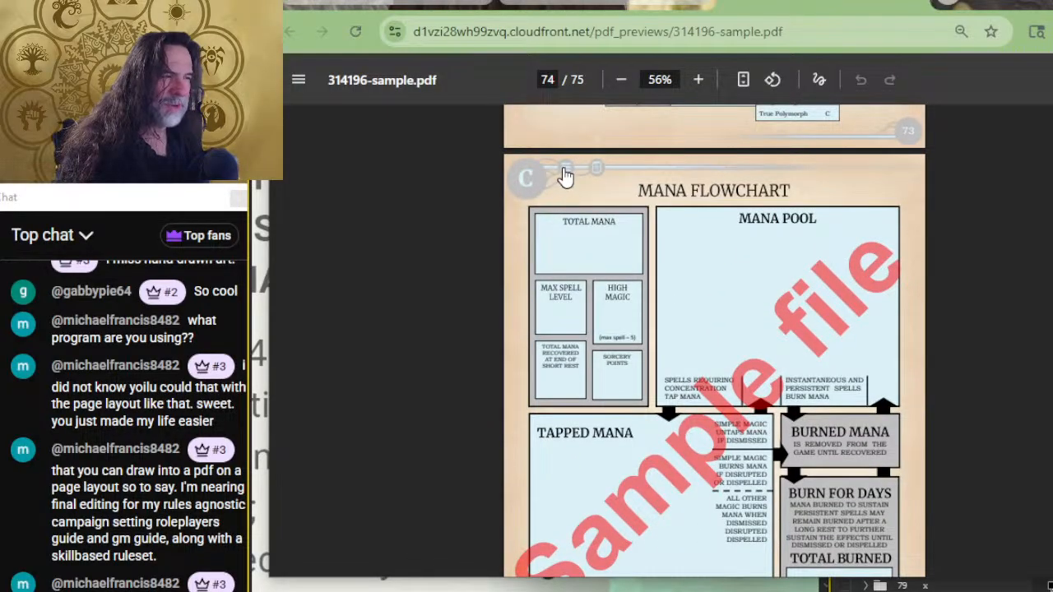
- Demonstrate the PDF's header links by moving between the table of contents, its chapters and the Mana Flowchart, enlarging the view to 172%
click(565, 173)
click(578, 278)
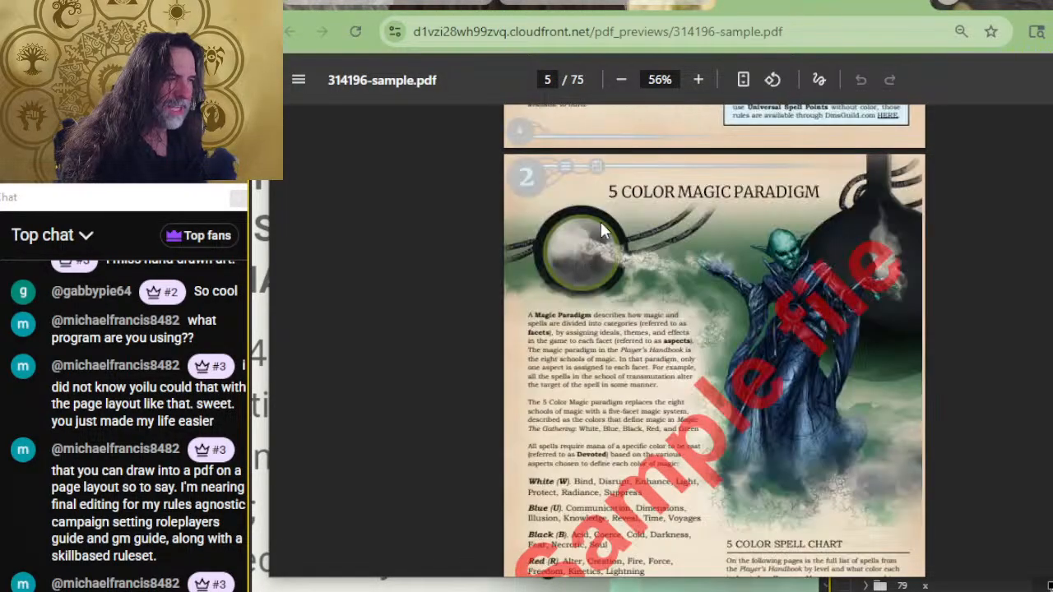
click(599, 174)
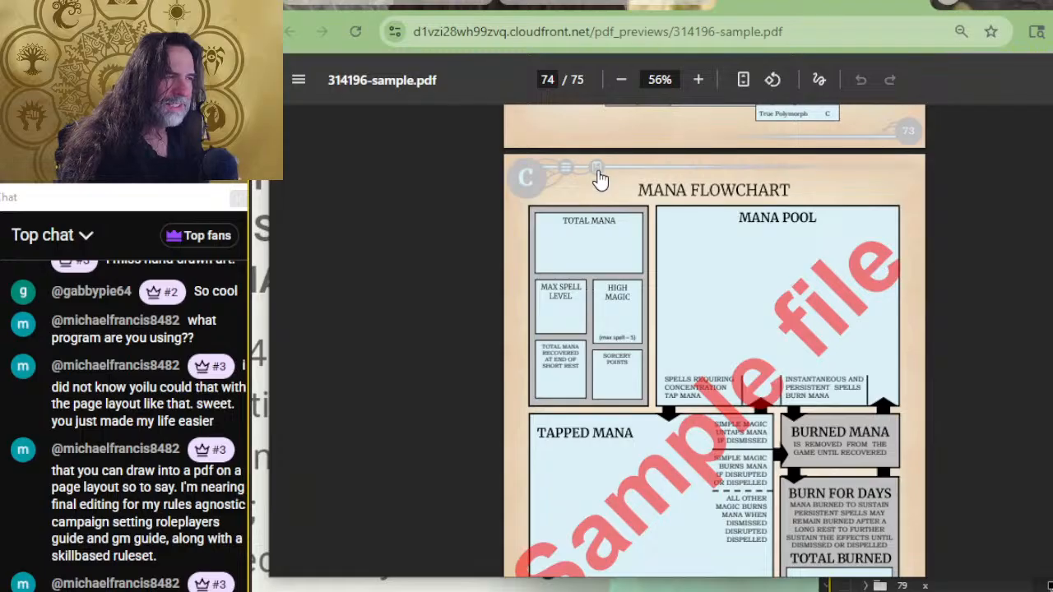
scroll(600, 177, up, 5)
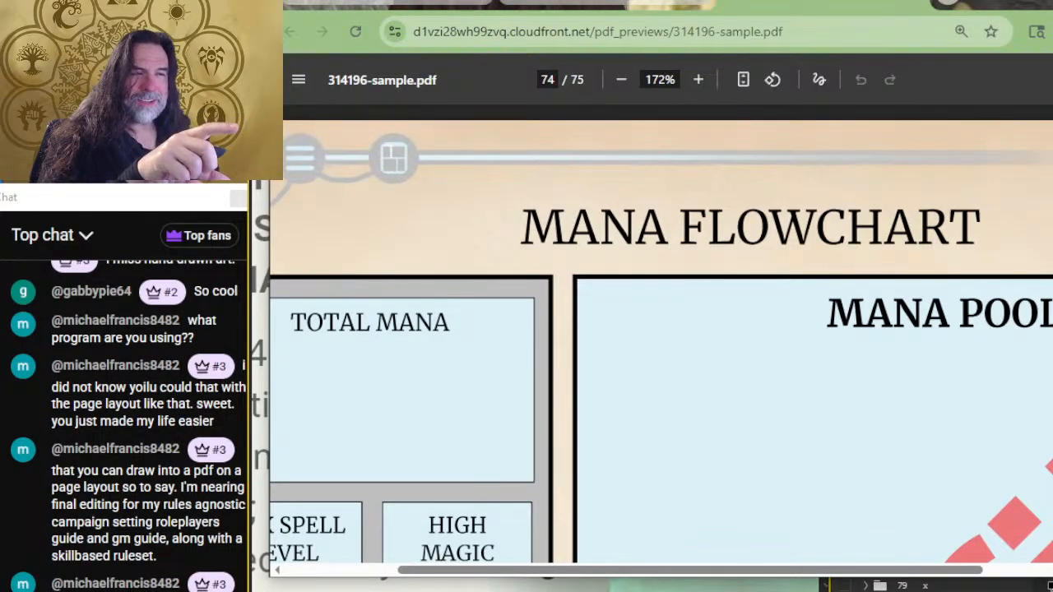
click(299, 165)
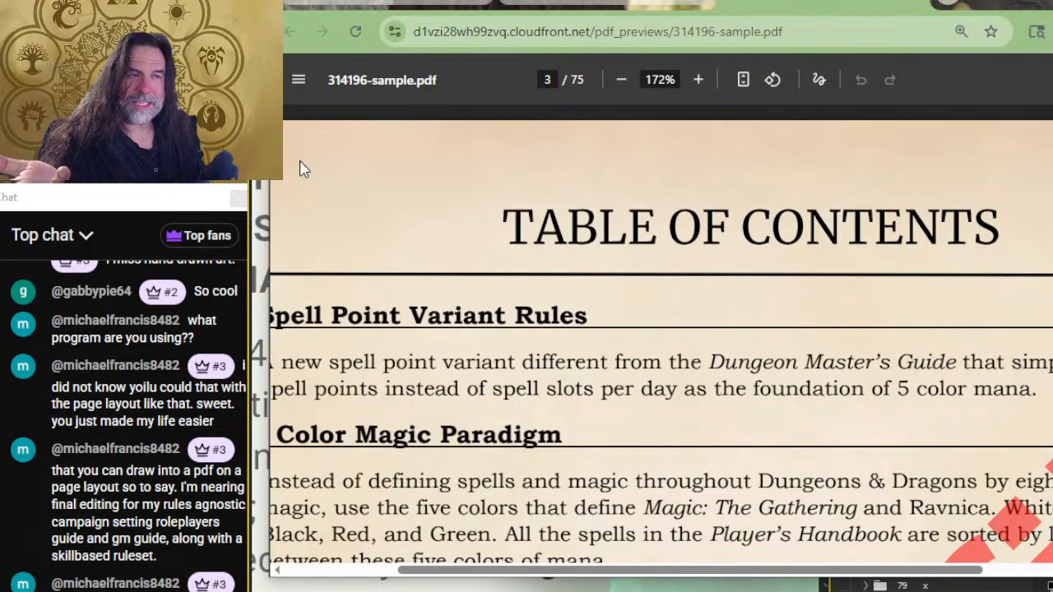
click(349, 311)
click(395, 161)
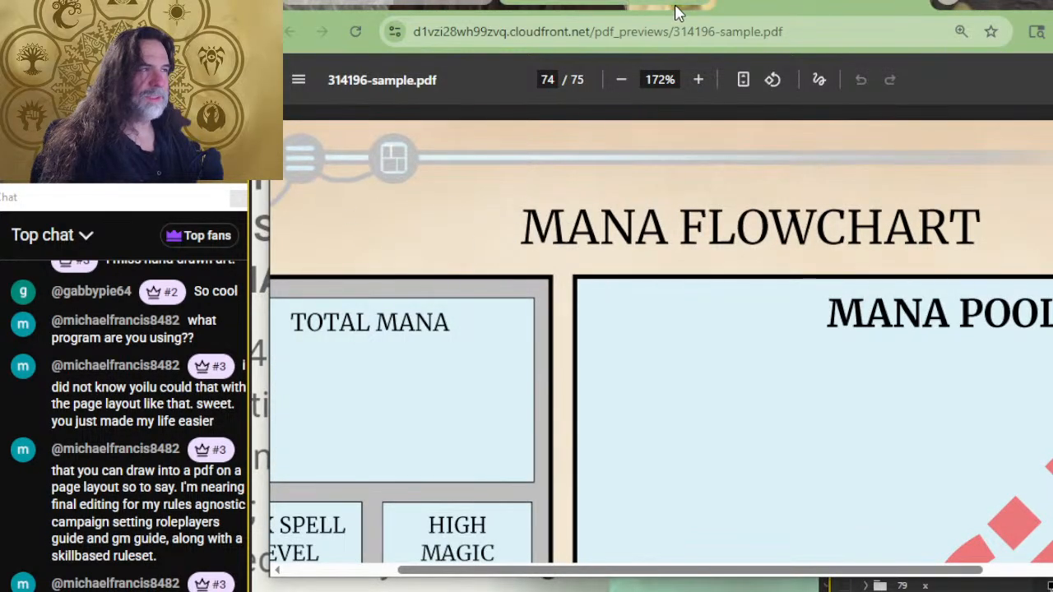
- Close the sample PDF and the Core Mechanics product page, and switch back to the Photoshop document
click(924, 4)
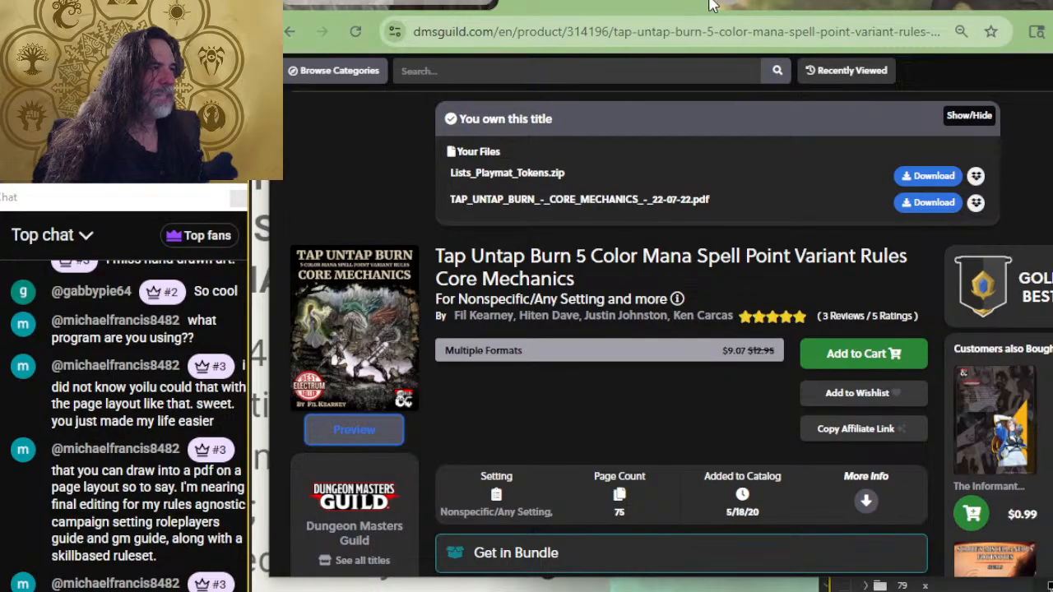
click(700, 4)
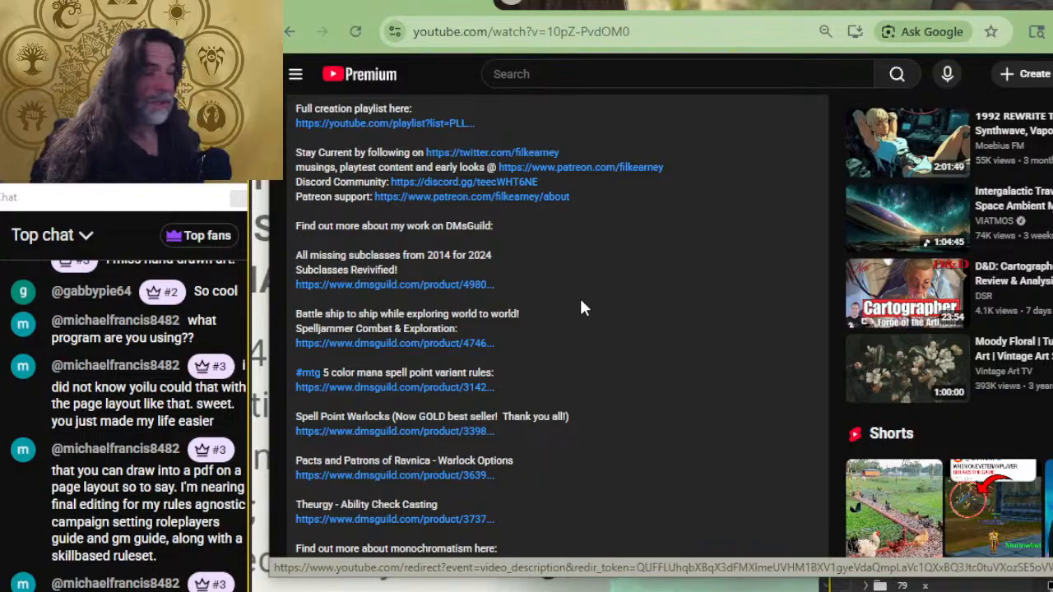
key(alt+Tab)
key(alt+Tab)
scroll(523, 285, up, 4)
scroll(523, 285, up, 2)
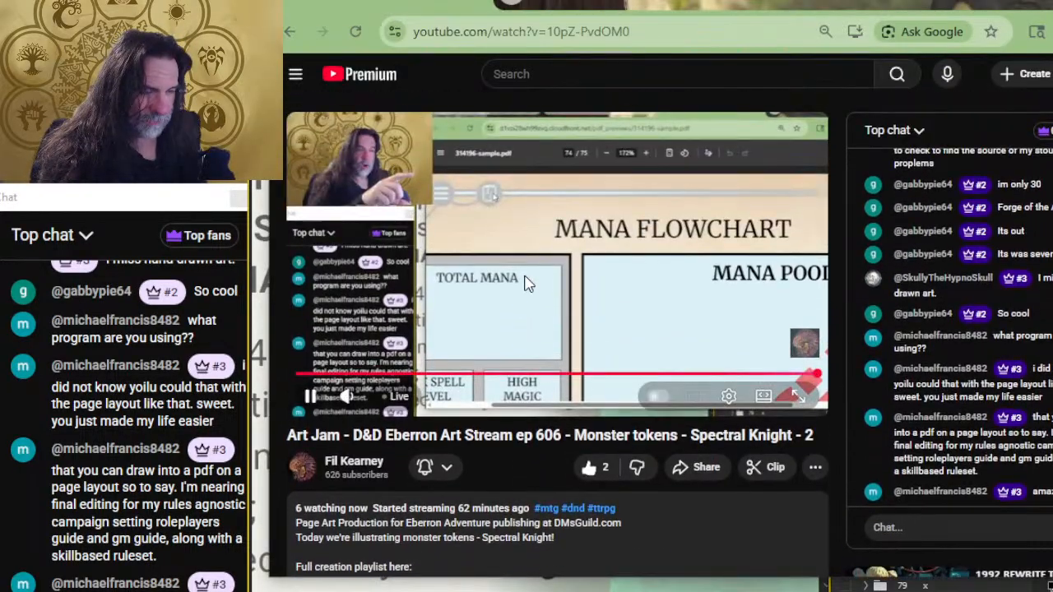
drag(603, 2, 580, 119)
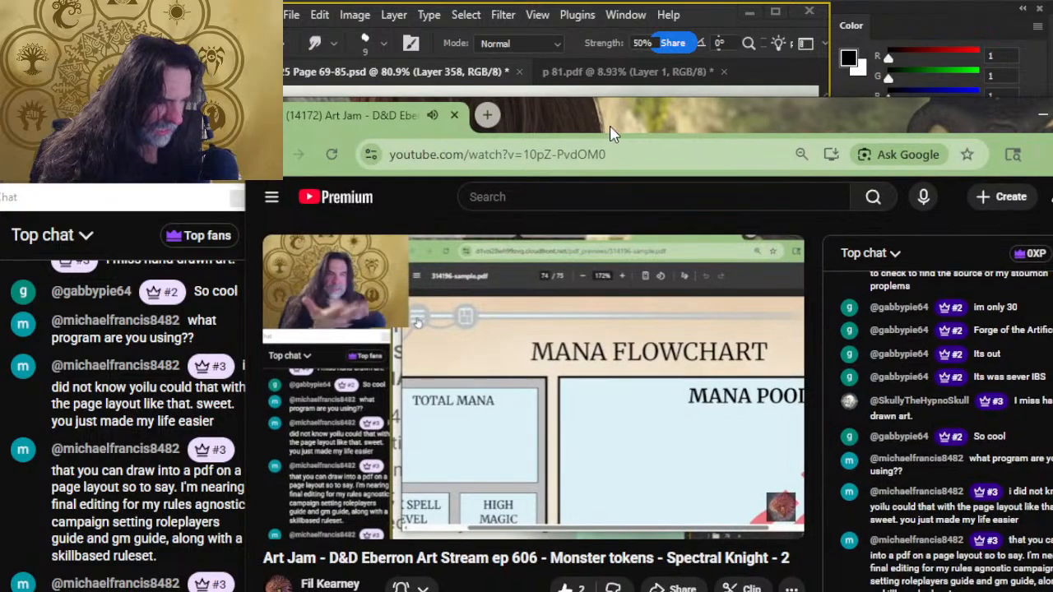
key(alt+Tab)
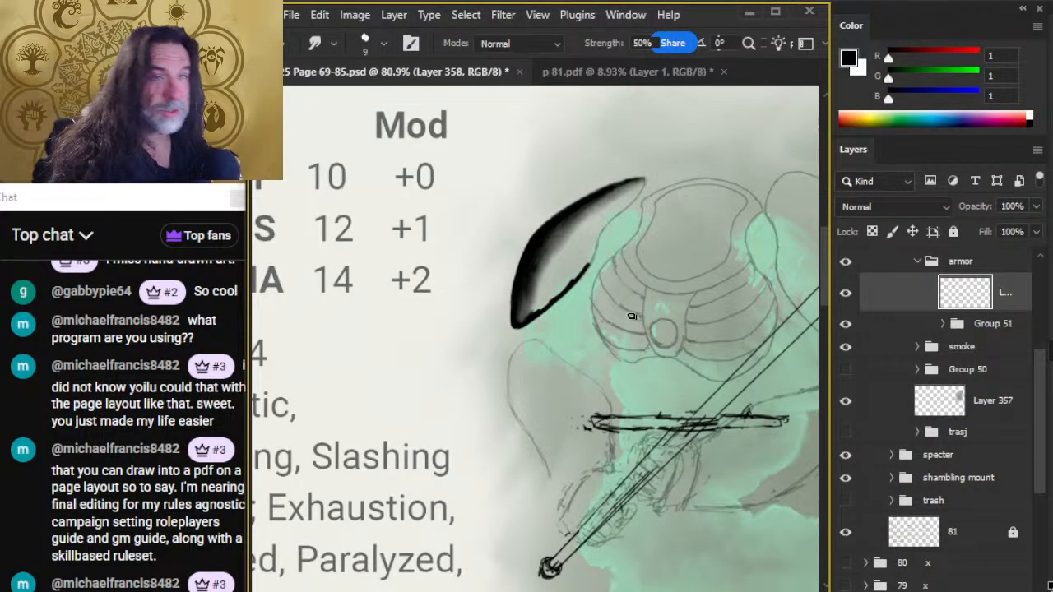
- Smudge the black shading upward from the shoulder plate's lower tip with a 9 px brush at 50% strength
key(b)
key(e)
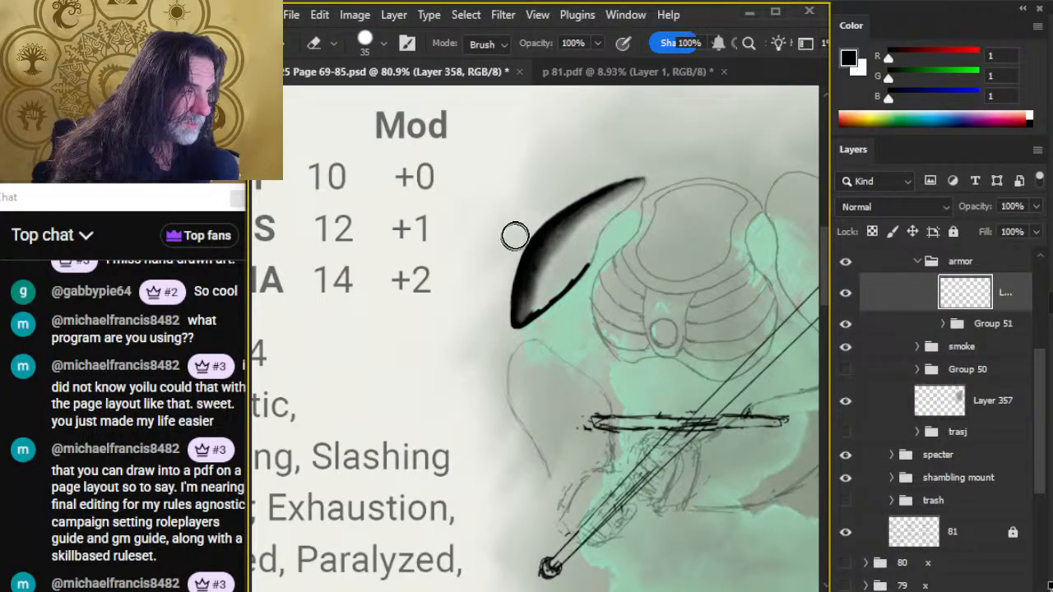
key(b)
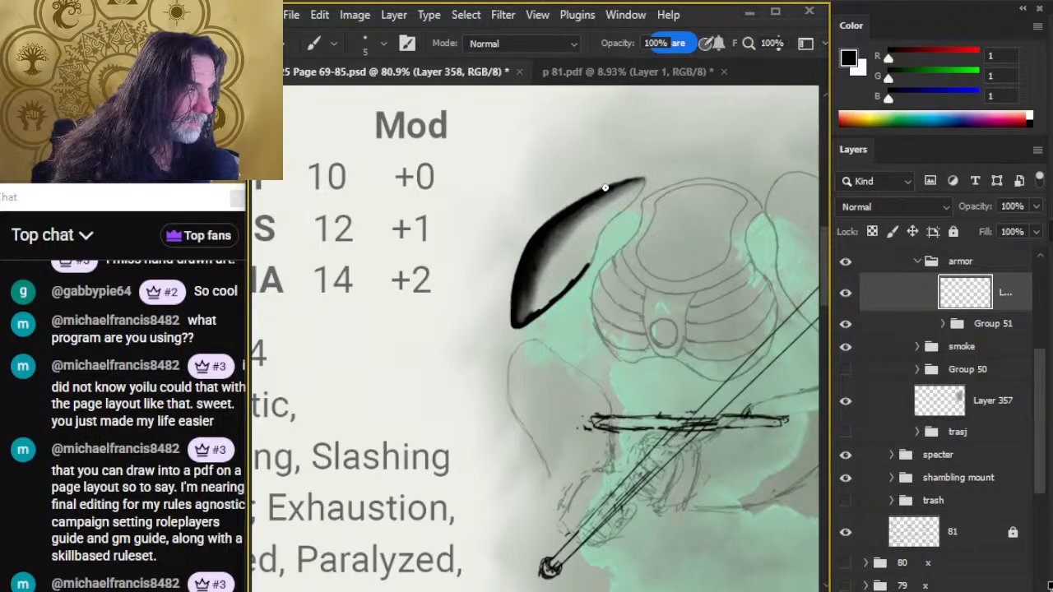
key(e)
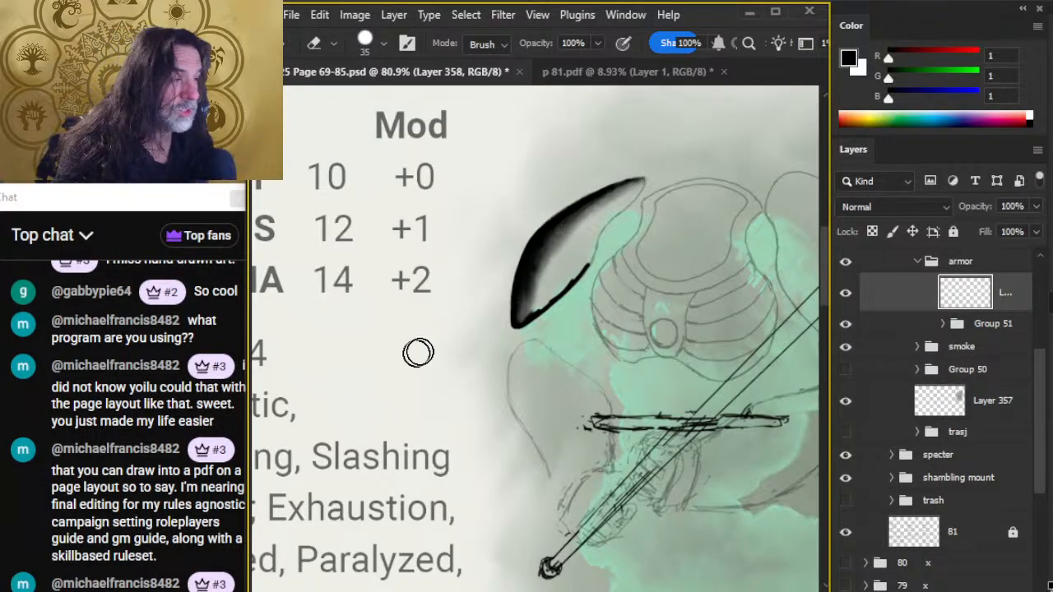
key(r)
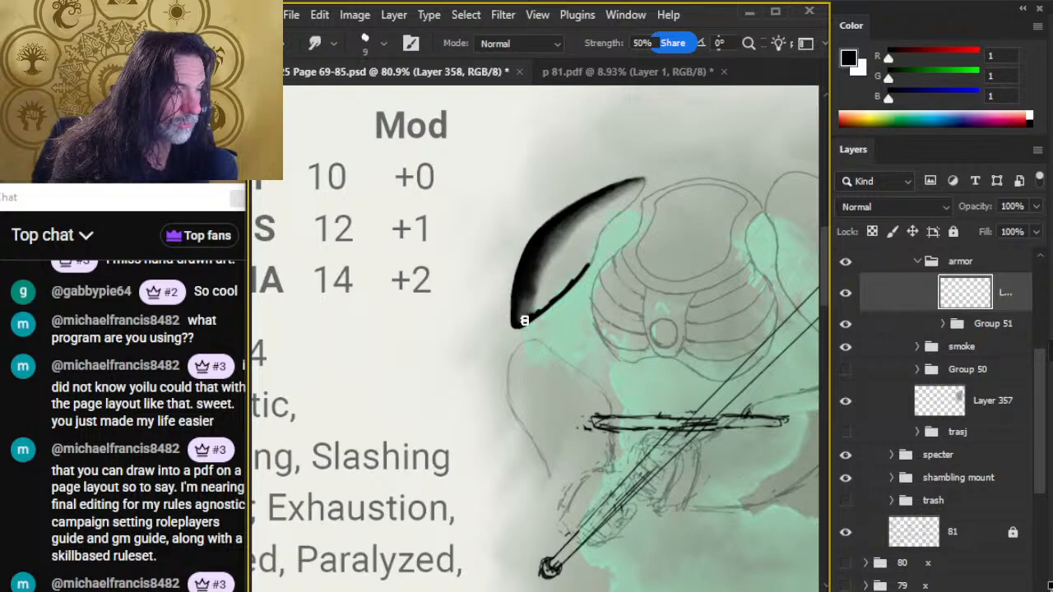
drag(525, 321, 533, 283)
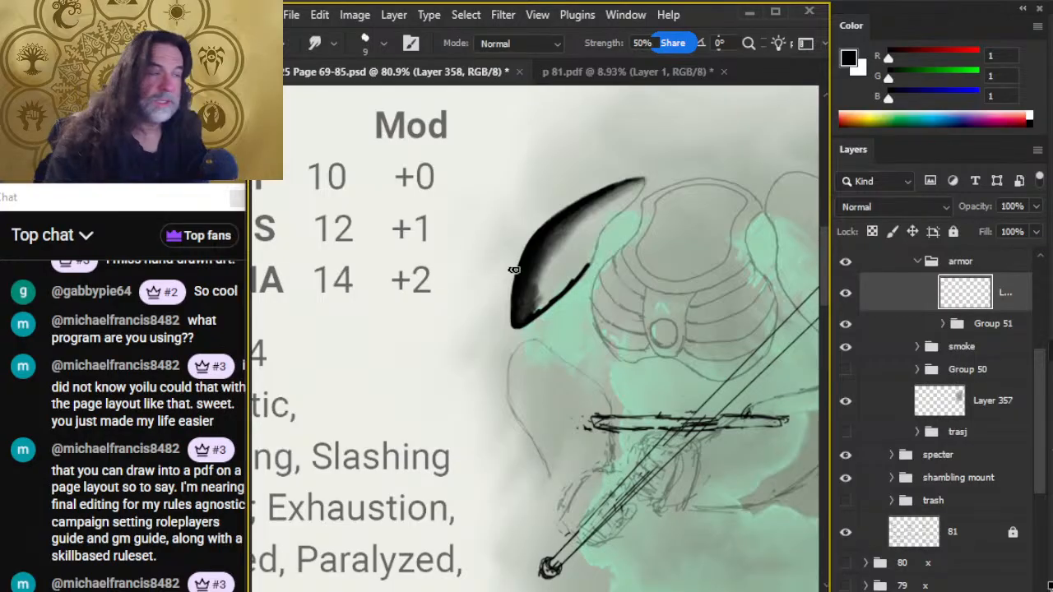
- Smudge the inner edge of the shoulder plate's black shading into a rougher transition, using brush sizes of 15 px and 9 px
key(bracketright)
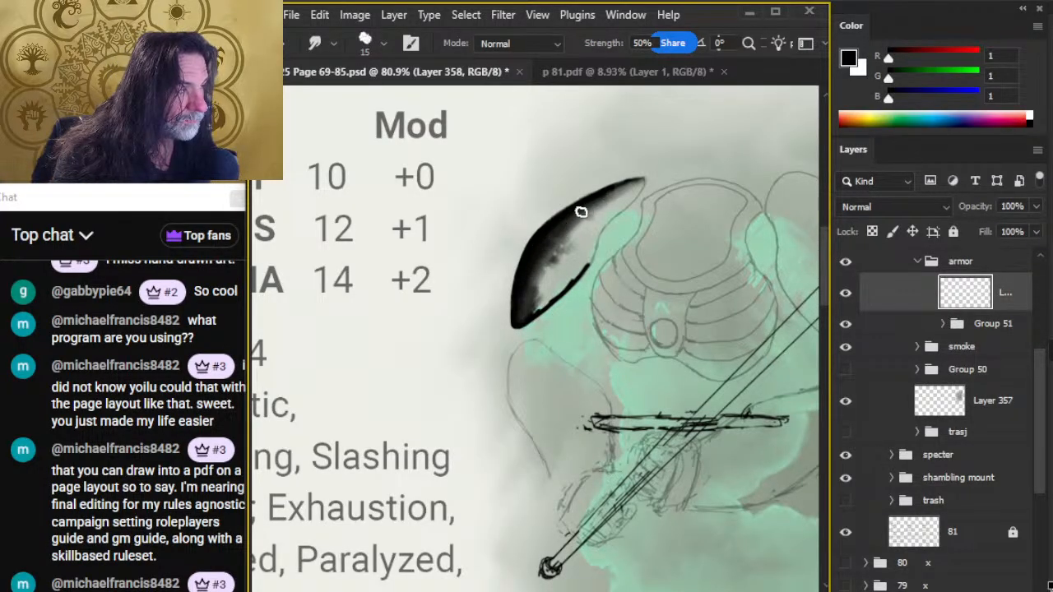
key(bracketleft)
key(bracketleft)
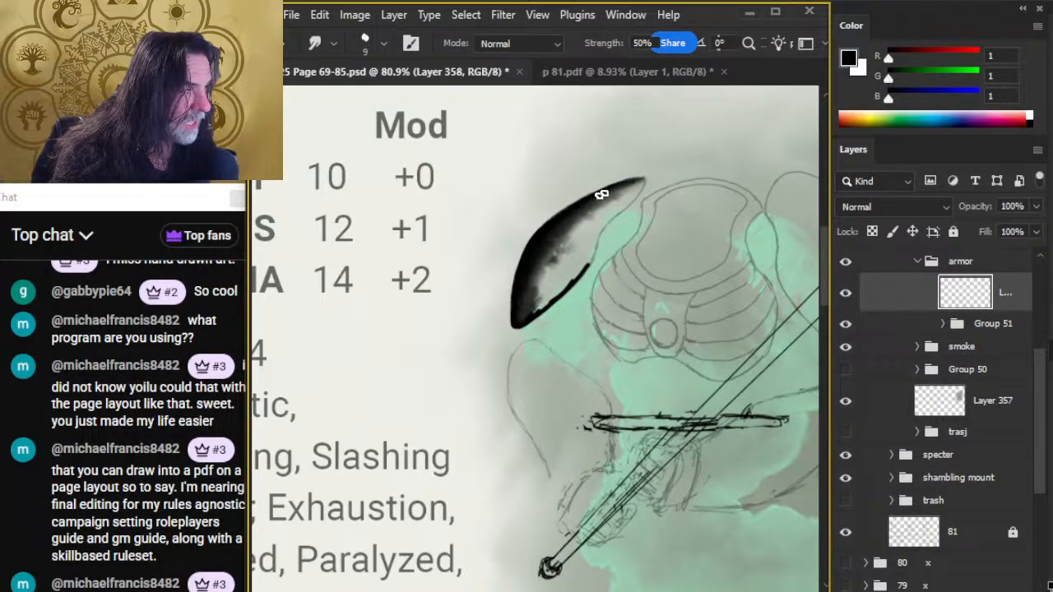
key(e)
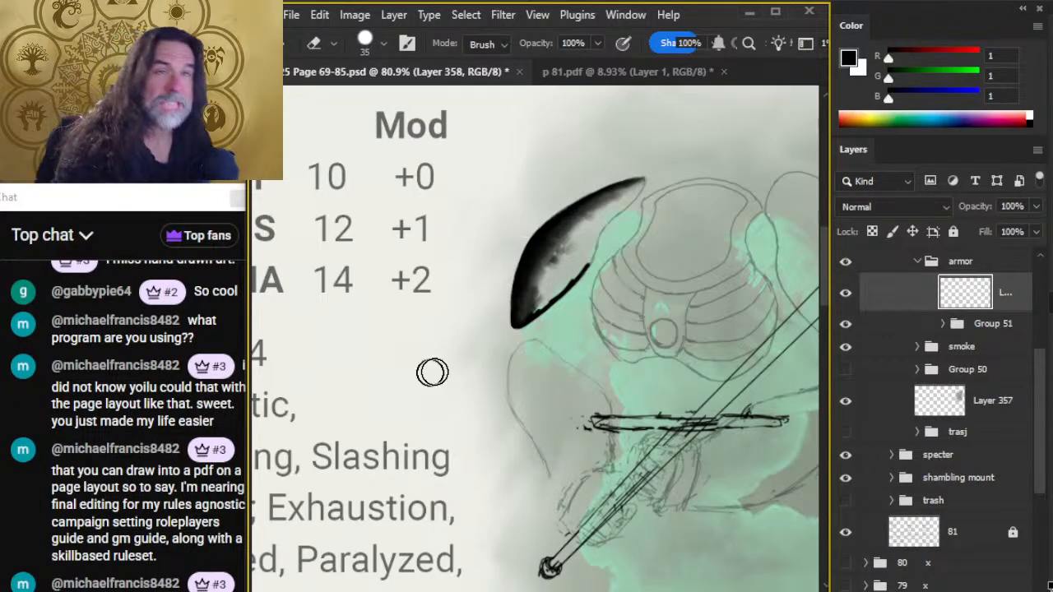
key(b)
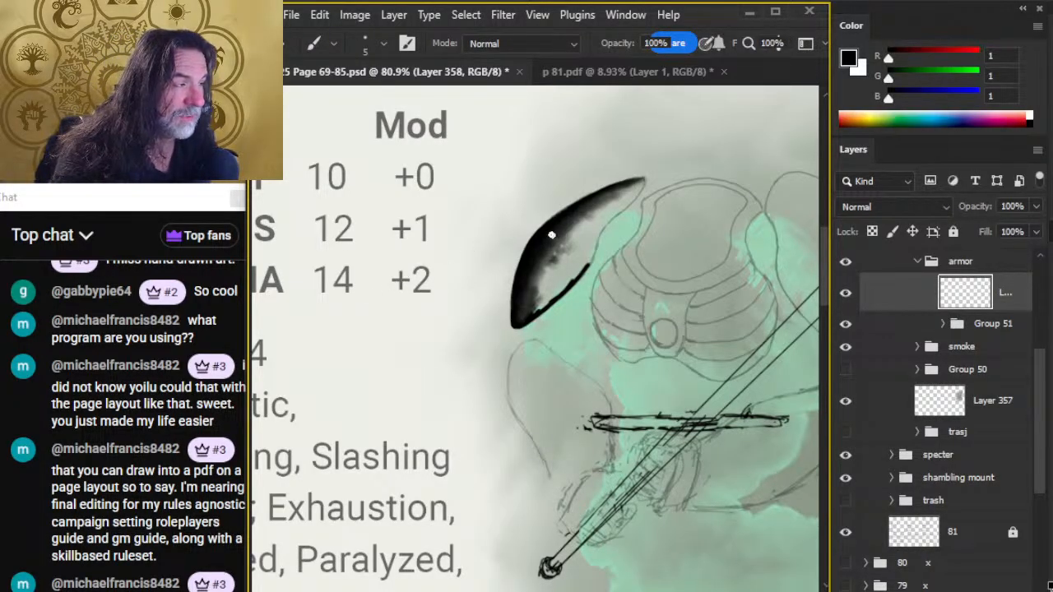
key(r)
mouse_move(541, 254)
mouse_down()
mouse_move(529, 278)
mouse_move(554, 279)
mouse_move(527, 317)
mouse_move(563, 281)
mouse_move(526, 321)
mouse_move(528, 292)
mouse_move(523, 302)
mouse_move(545, 279)
mouse_move(525, 318)
mouse_move(555, 283)
mouse_move(533, 263)
mouse_move(552, 257)
mouse_move(532, 294)
mouse_move(558, 226)
mouse_move(529, 273)
mouse_move(562, 223)
mouse_move(529, 270)
mouse_move(583, 210)
mouse_move(523, 313)
mouse_move(548, 253)
mouse_up()
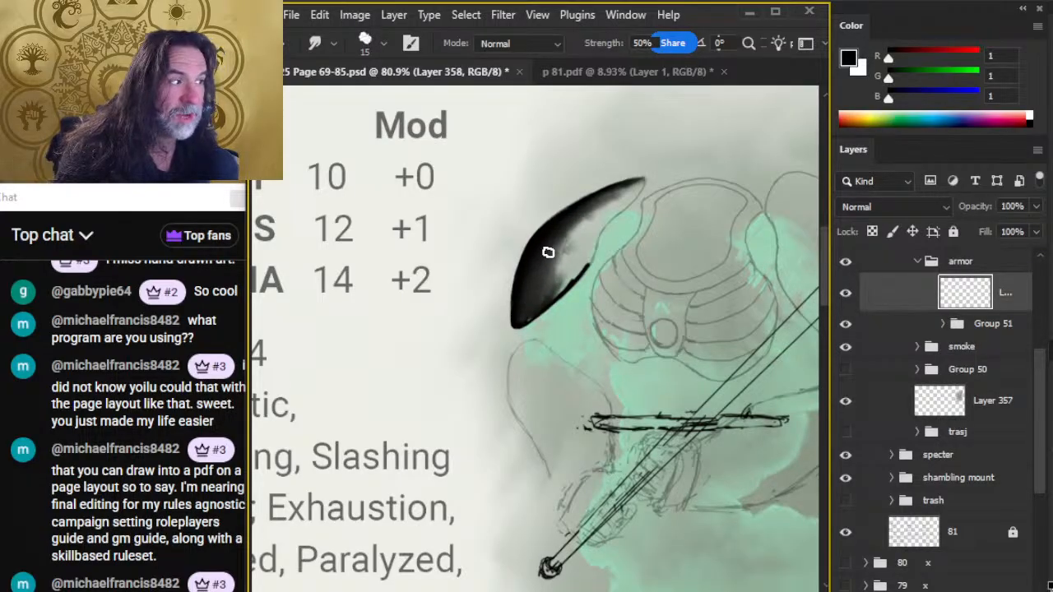
- Smudge the black shading from the shoulder plate's lower tip up through its pale inner area with a 15 px brush at 50% strength
mouse_move(526, 312)
mouse_down()
mouse_move(564, 276)
mouse_move(548, 304)
mouse_move(570, 269)
mouse_up()
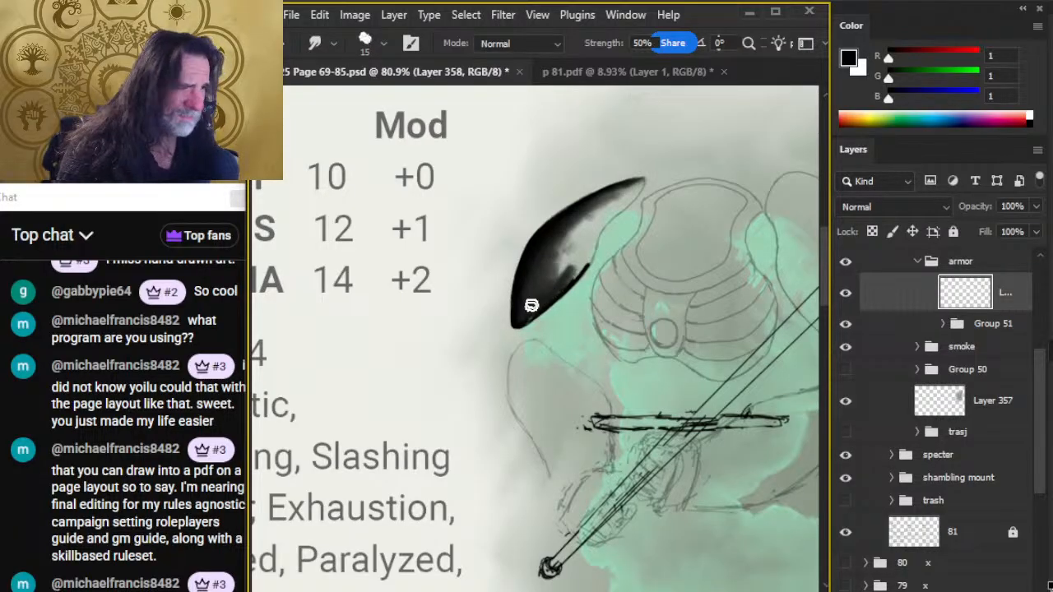
mouse_move(532, 305)
mouse_down()
mouse_move(552, 256)
mouse_move(530, 280)
mouse_move(564, 237)
mouse_move(540, 247)
mouse_move(547, 239)
mouse_move(523, 295)
mouse_move(542, 241)
mouse_move(522, 282)
mouse_move(580, 213)
mouse_move(556, 238)
mouse_move(558, 258)
mouse_move(568, 245)
mouse_move(532, 316)
mouse_move(559, 248)
mouse_move(623, 186)
mouse_move(571, 219)
mouse_move(618, 189)
mouse_move(581, 216)
mouse_up()
key(bracketleft)
key(bracketright)
key(bracketright)
- Refine the shoulder plate's upper edge and shading, alternating the 35 px Eraser, 20 px Smudge tool and 5 px Brush
key(e)
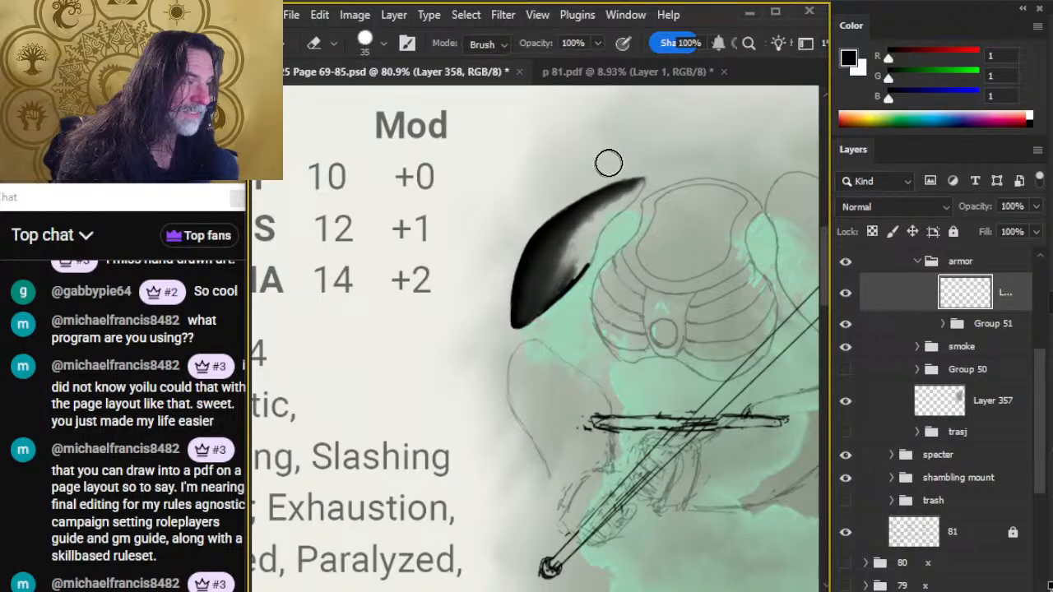
key(r)
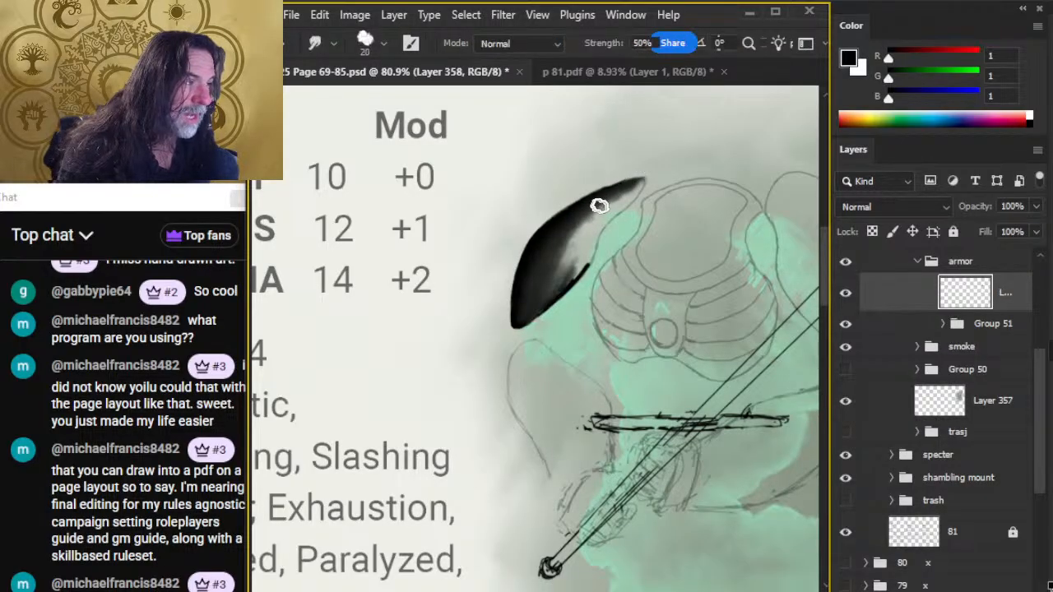
key(e)
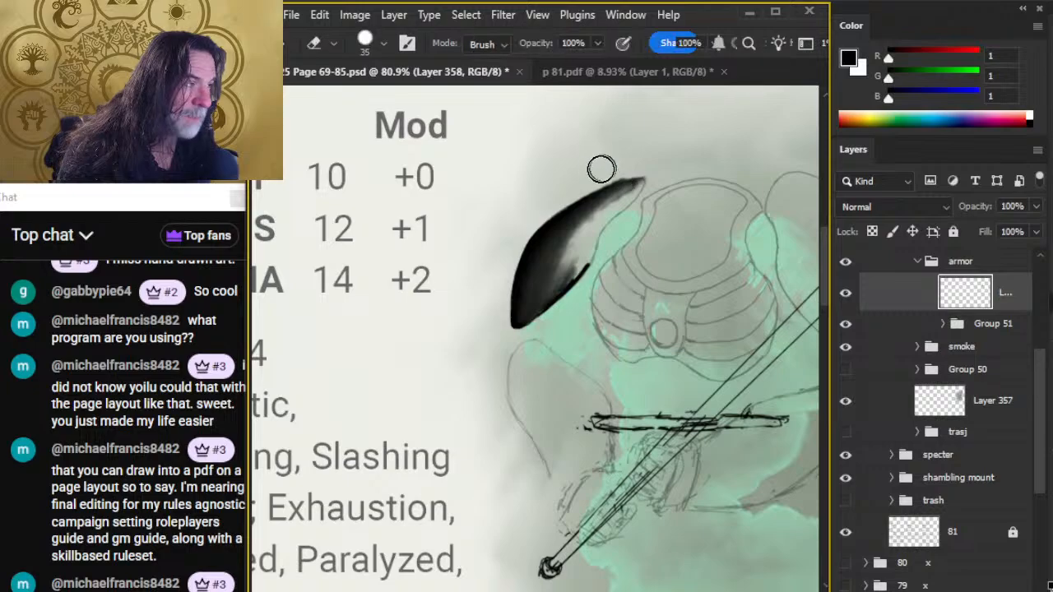
key(r)
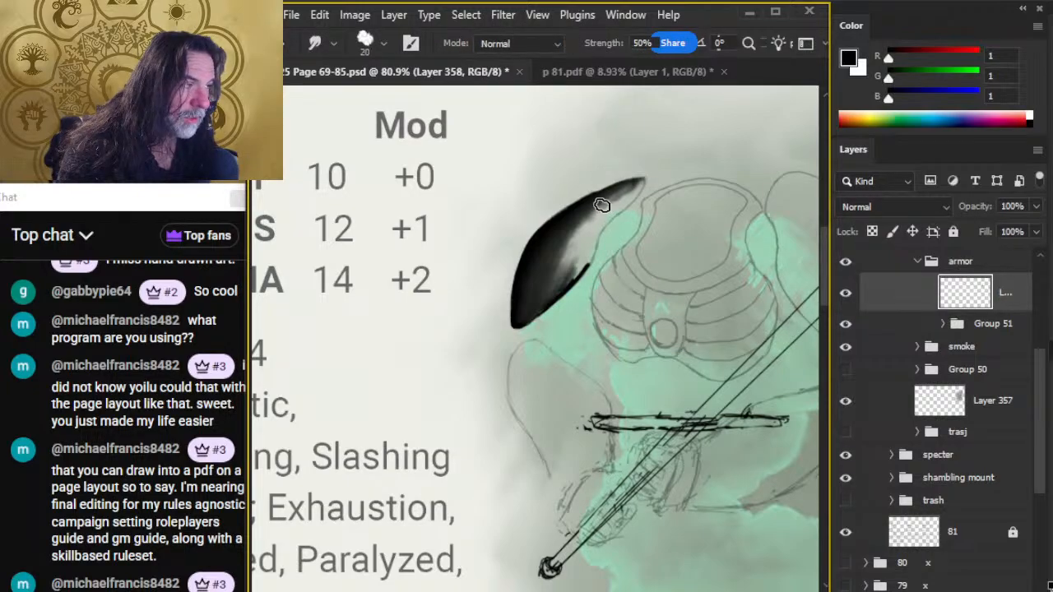
key(b)
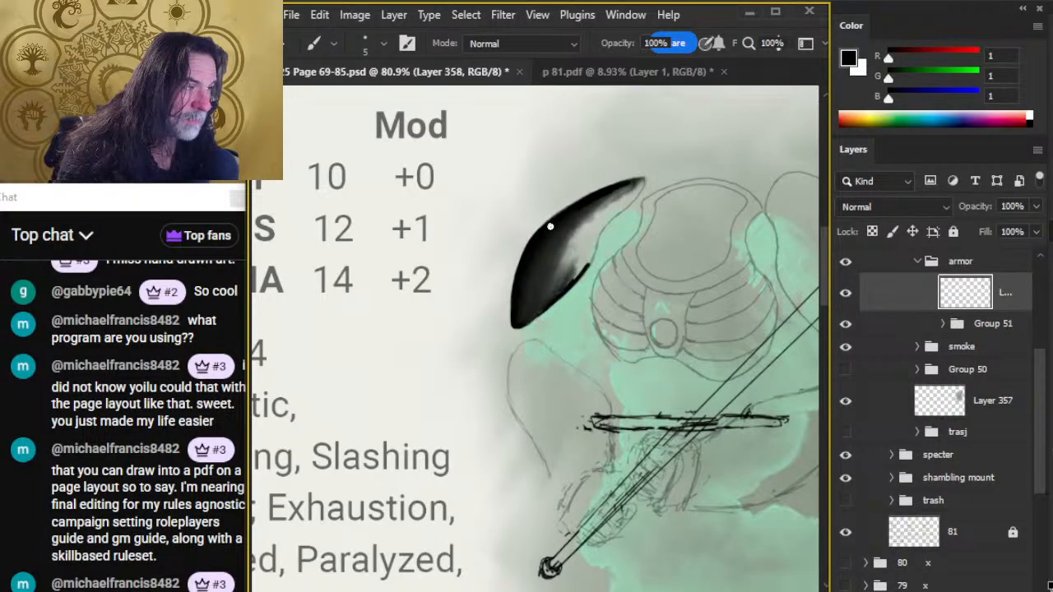
key(r)
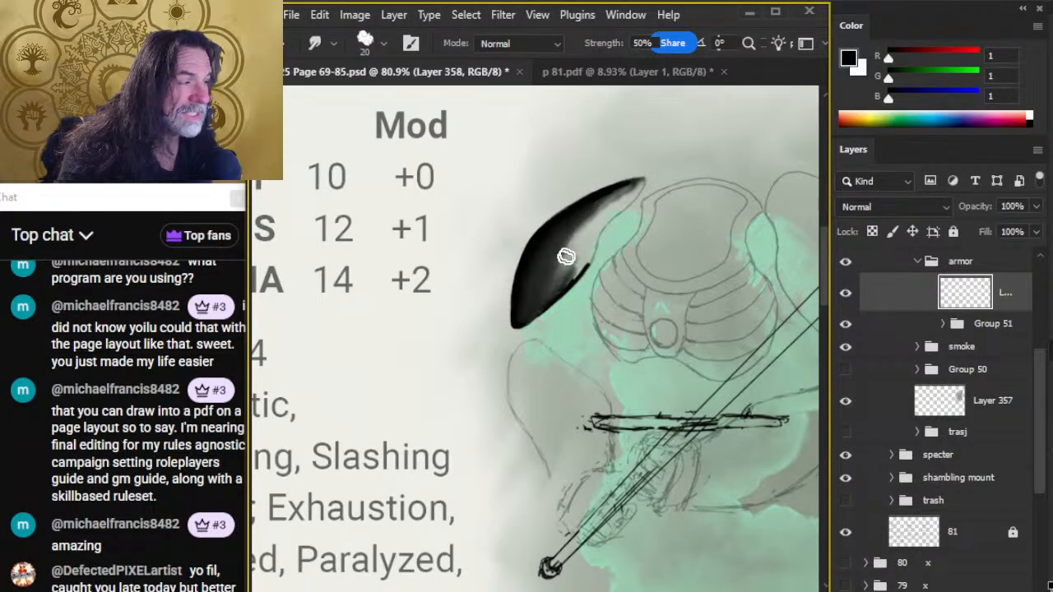
- Smudge the black from the shoulder plate's lower inner edge into its pale area, using brush sizes of 20, 9 and 15 px
mouse_move(567, 257)
mouse_down()
mouse_move(545, 288)
mouse_move(540, 264)
mouse_move(530, 300)
mouse_move(552, 240)
mouse_move(531, 282)
mouse_move(535, 253)
mouse_move(528, 285)
mouse_move(573, 237)
mouse_up()
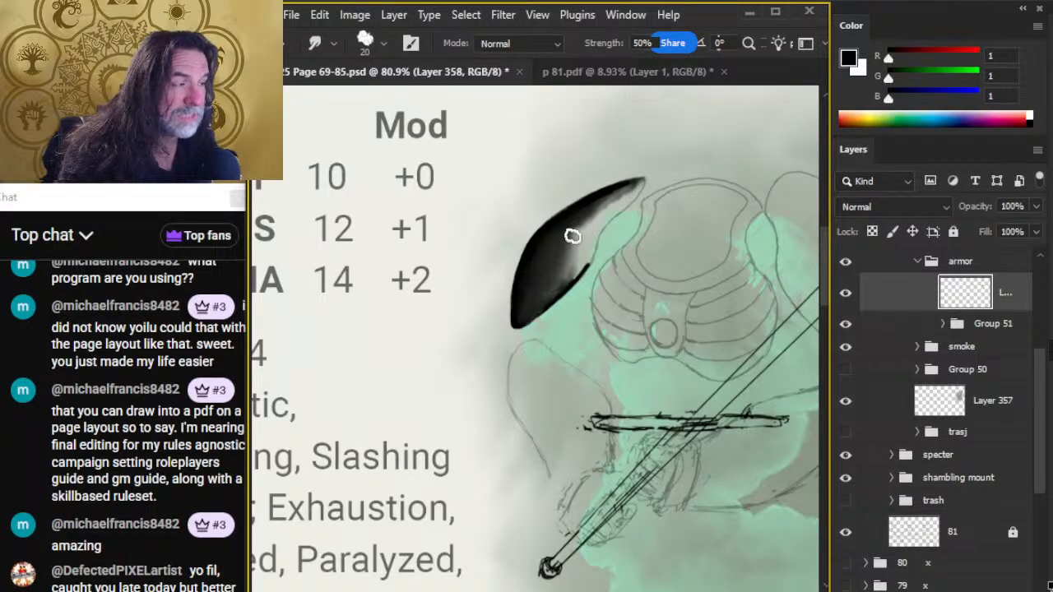
key(bracketleft)
key(bracketleft)
key(bracketleft)
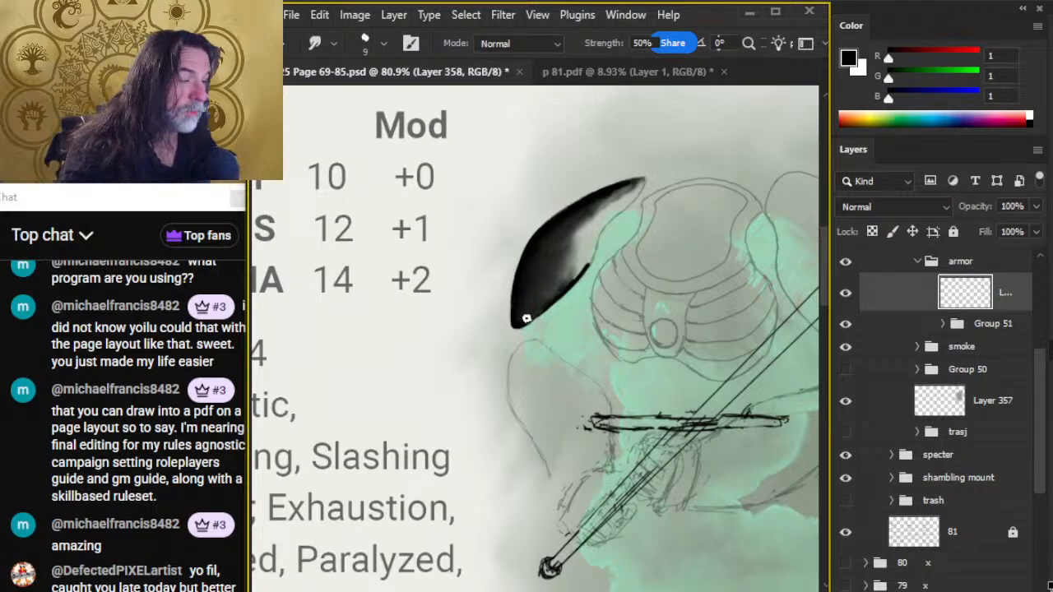
key(bracketright)
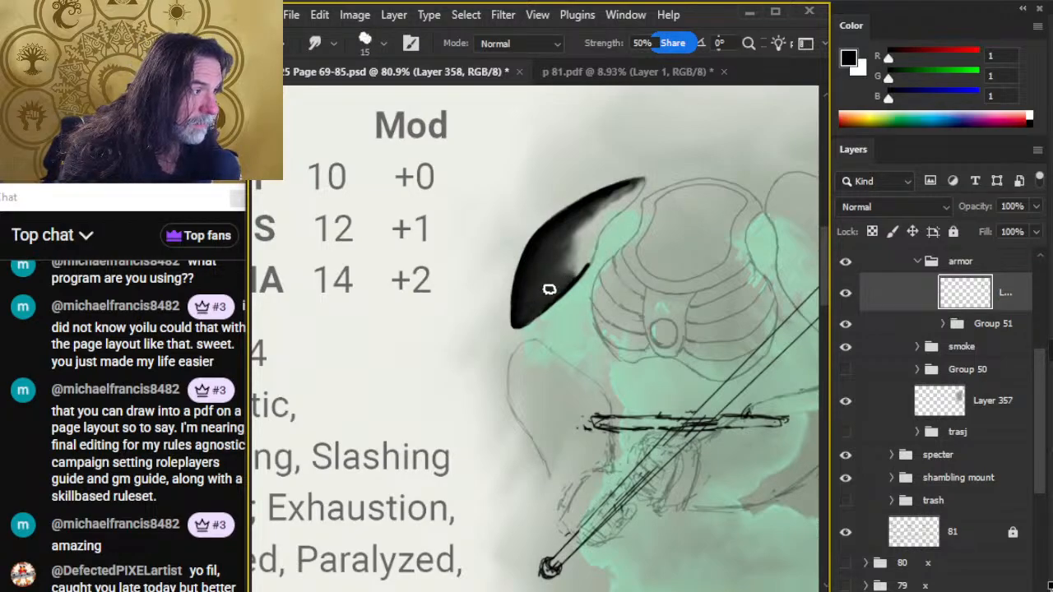
mouse_move(572, 274)
mouse_down()
mouse_move(531, 308)
mouse_move(592, 242)
mouse_move(576, 271)
mouse_move(568, 241)
mouse_move(553, 277)
mouse_move(566, 243)
mouse_up()
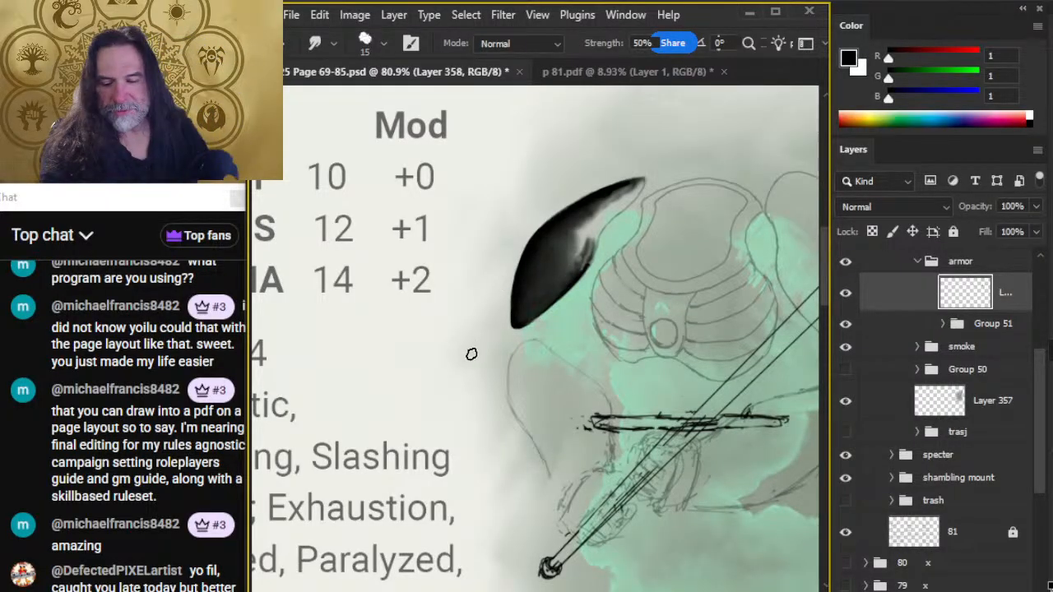
- Smudge the dark shading across the remaining pale strip along the shoulder plate's inner edge with a 15 px brush
drag(554, 242, 591, 206)
mouse_move(535, 261)
mouse_down()
mouse_move(610, 193)
mouse_move(572, 264)
mouse_move(555, 236)
mouse_move(573, 260)
mouse_move(577, 216)
mouse_move(584, 235)
mouse_move(580, 226)
mouse_move(558, 289)
mouse_move(591, 238)
mouse_move(586, 294)
mouse_move(603, 236)
mouse_move(560, 292)
mouse_move(588, 246)
mouse_move(571, 272)
mouse_move(584, 229)
mouse_move(539, 280)
mouse_up()
mouse_move(578, 226)
mouse_down()
mouse_move(530, 269)
mouse_move(564, 224)
mouse_move(526, 286)
mouse_move(569, 232)
mouse_move(567, 261)
mouse_move(505, 257)
mouse_move(504, 287)
mouse_move(531, 258)
mouse_move(522, 248)
mouse_move(570, 241)
mouse_move(559, 246)
mouse_move(587, 224)
mouse_up()
key(bracketright)
key(bracketright)
key(bracketleft)
key(bracketleft)
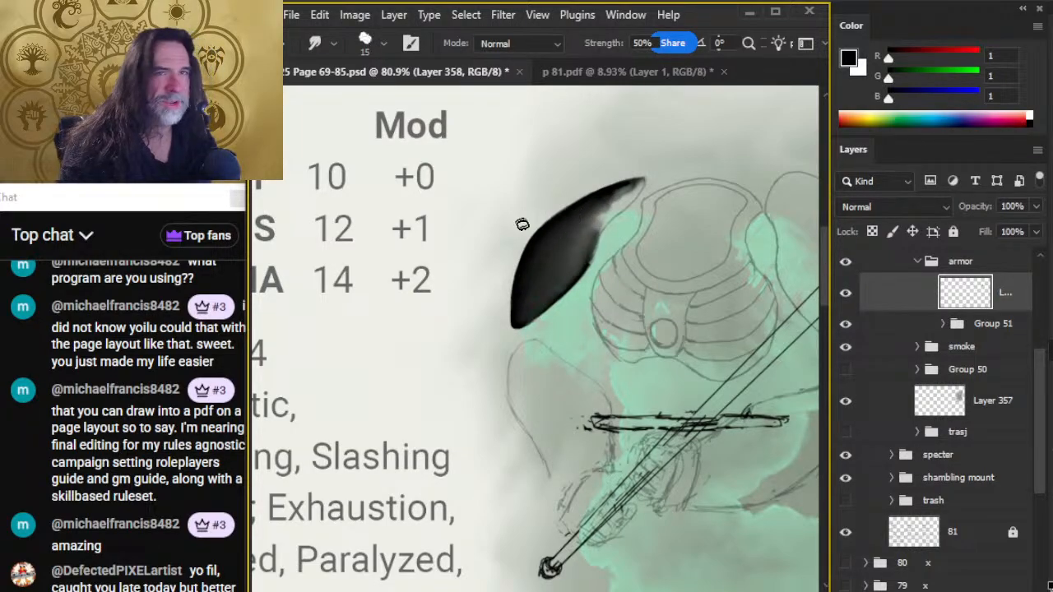
- Blend the shoulder plate's dark shading up toward its upper tip and along the inner edge, using smudge sizes from 10 to 20 px
key(bracketright)
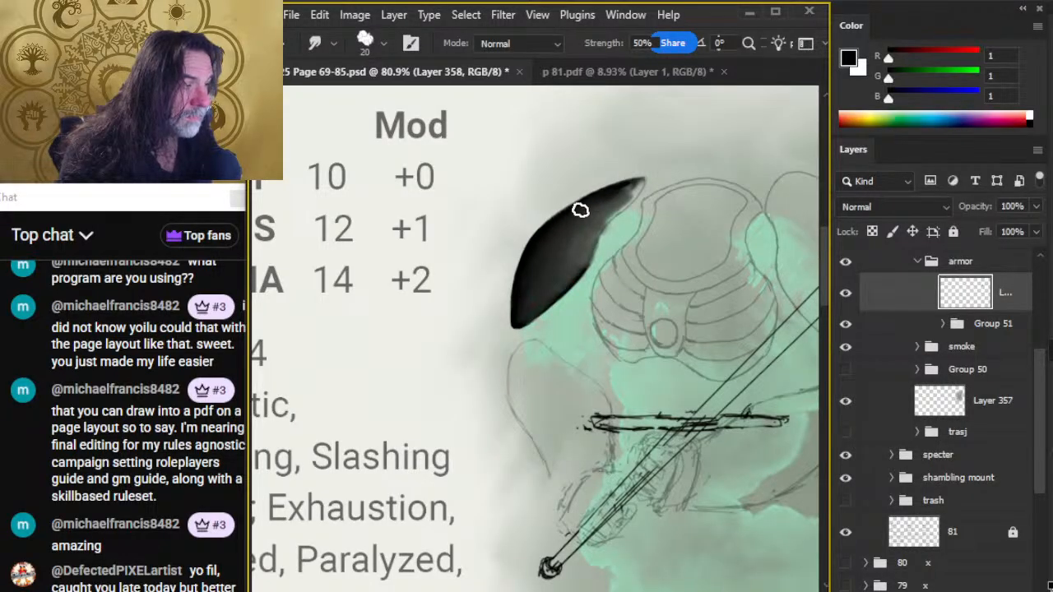
key(bracketleft)
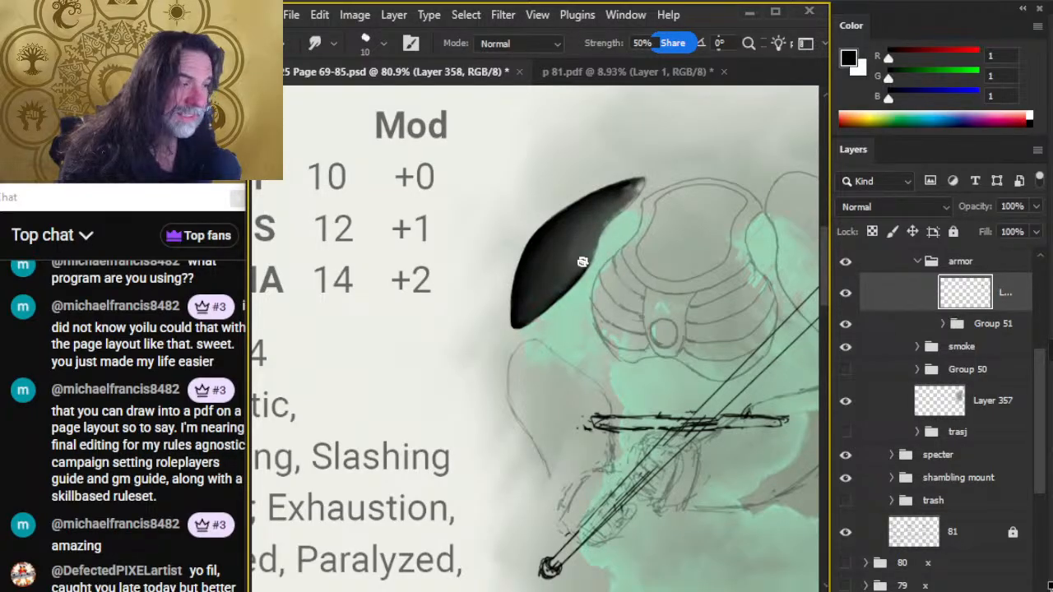
key(bracketright)
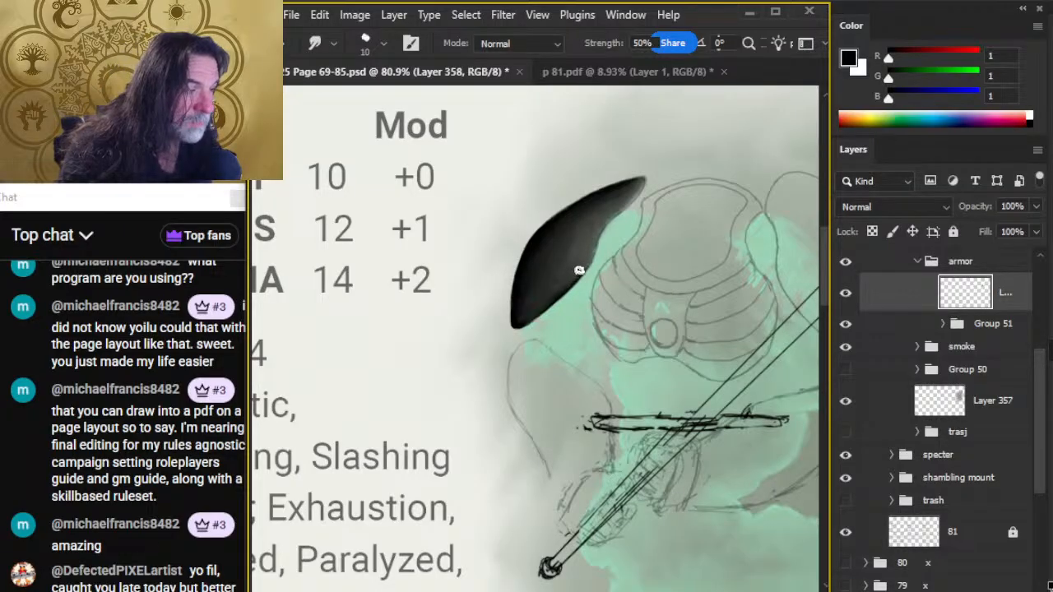
key(bracketright)
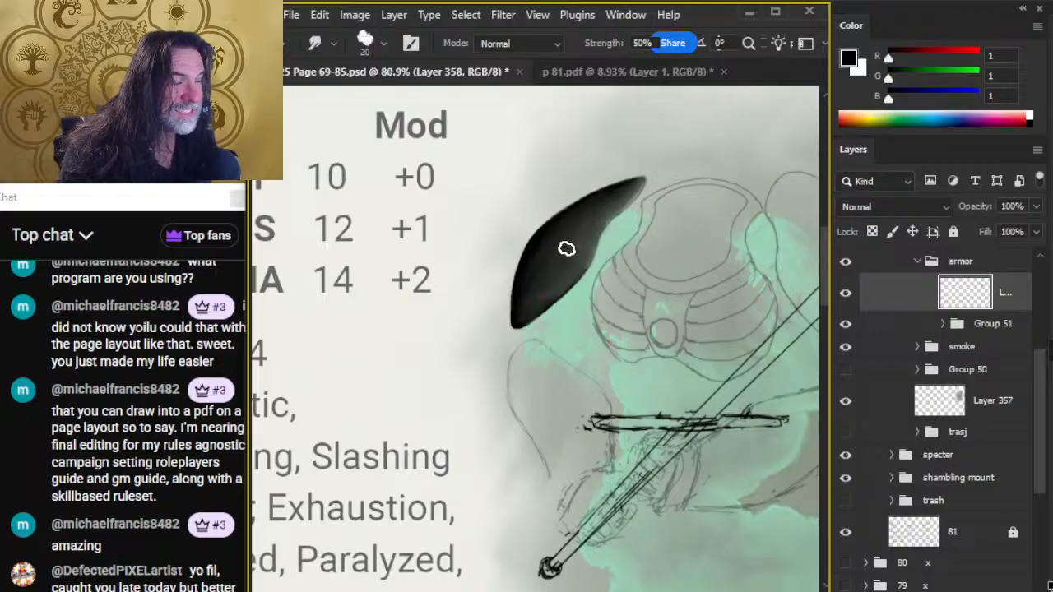
key(bracketleft)
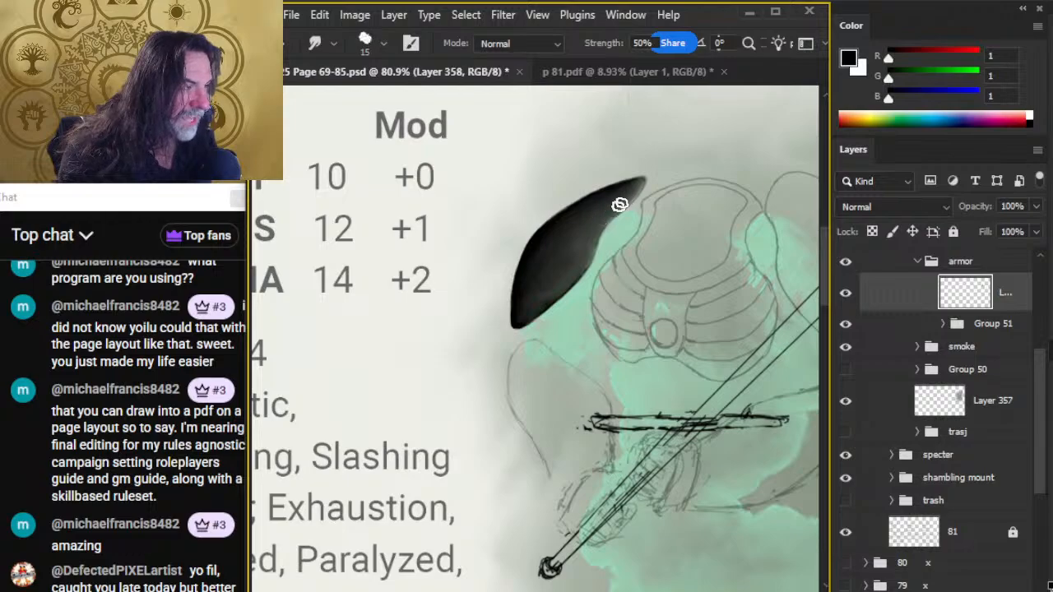
key(bracketleft)
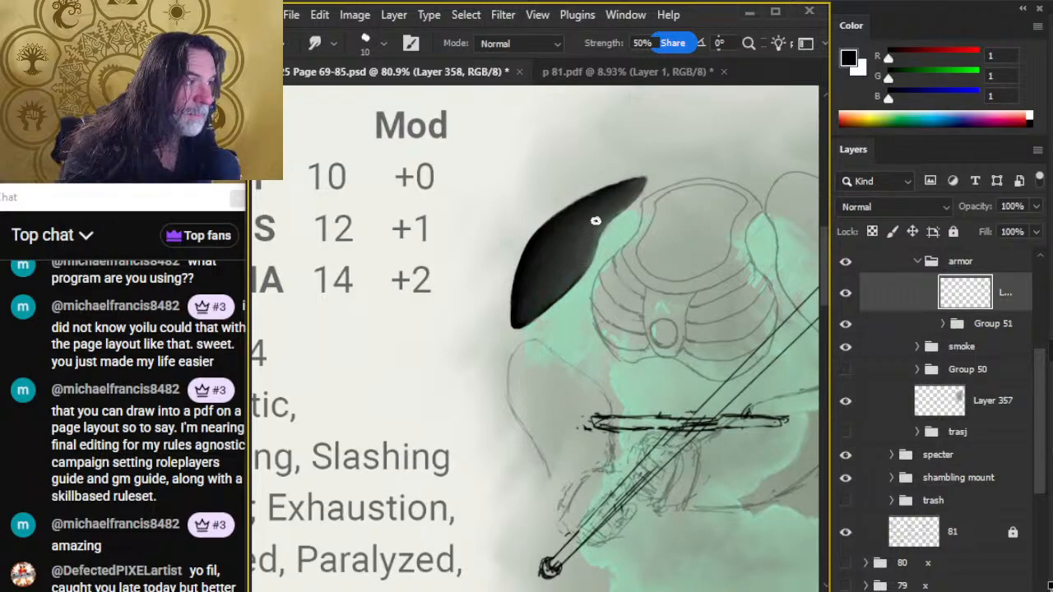
- Smooth the gradient and edges around the shoulder plate's upper tip, using smudge sizes of 20, 15 and 9 px
key(bracketright)
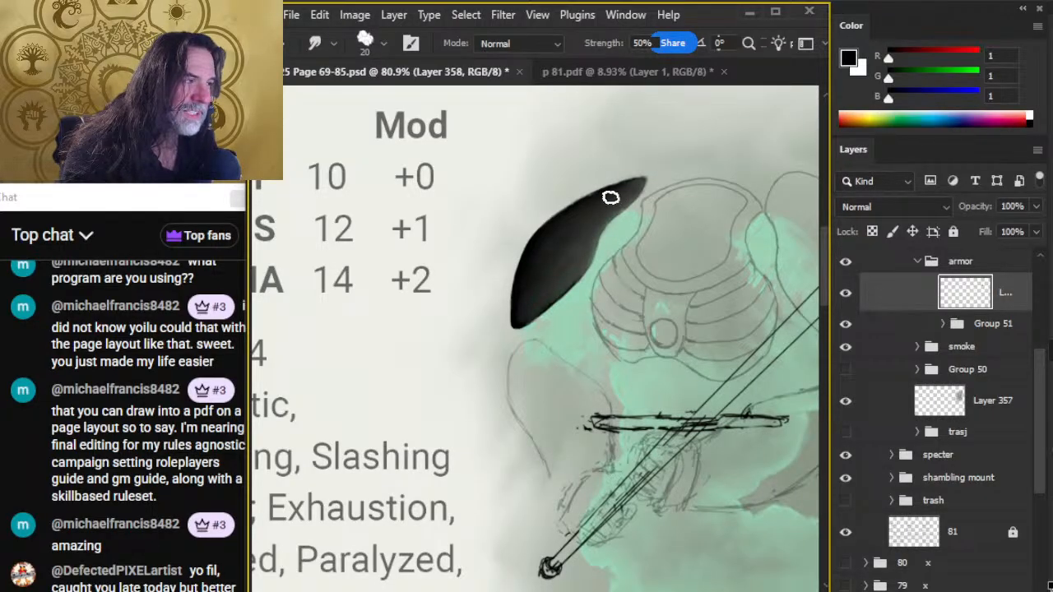
key(bracketleft)
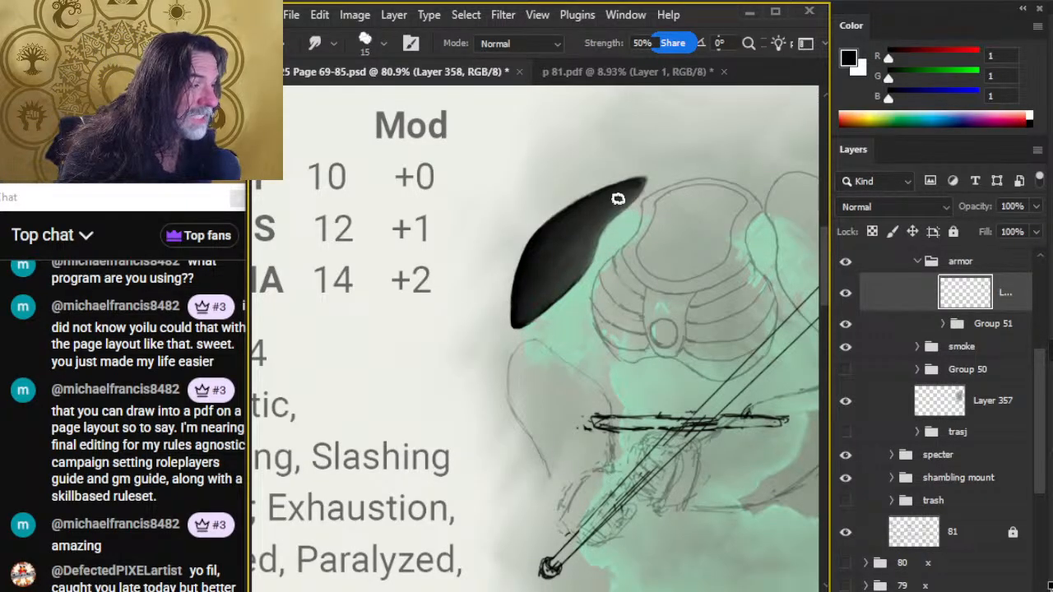
key(bracketleft)
key(bracketleft)
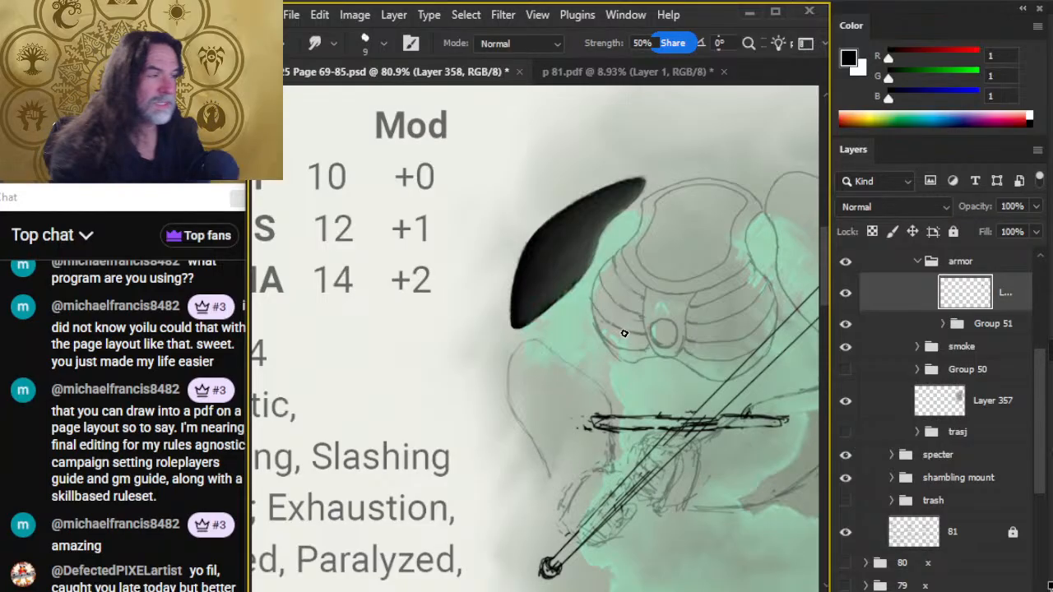
key(bracketright)
key(bracketright)
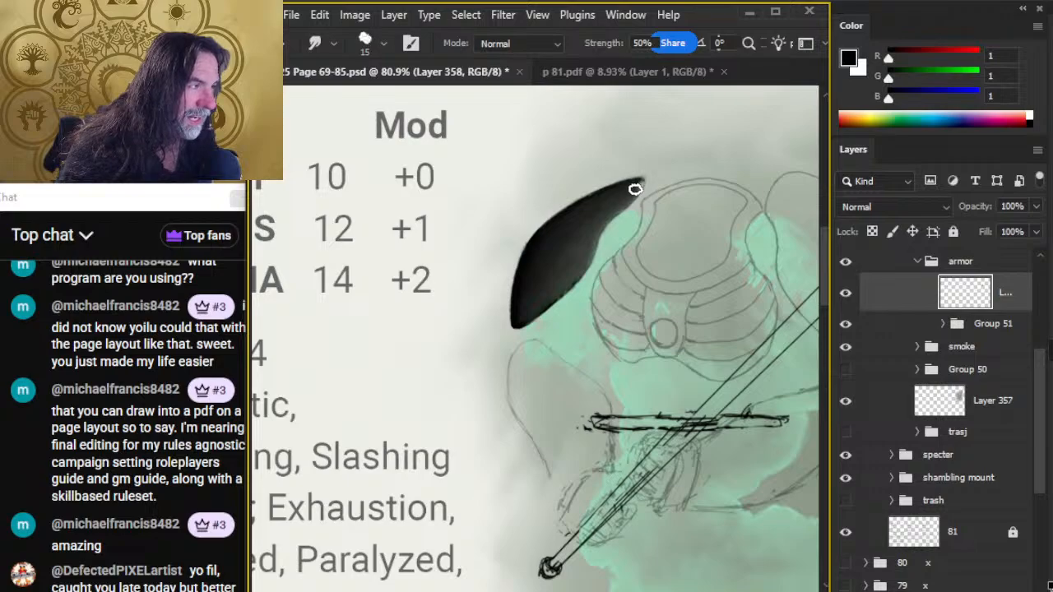
key(bracketleft)
key(bracketleft)
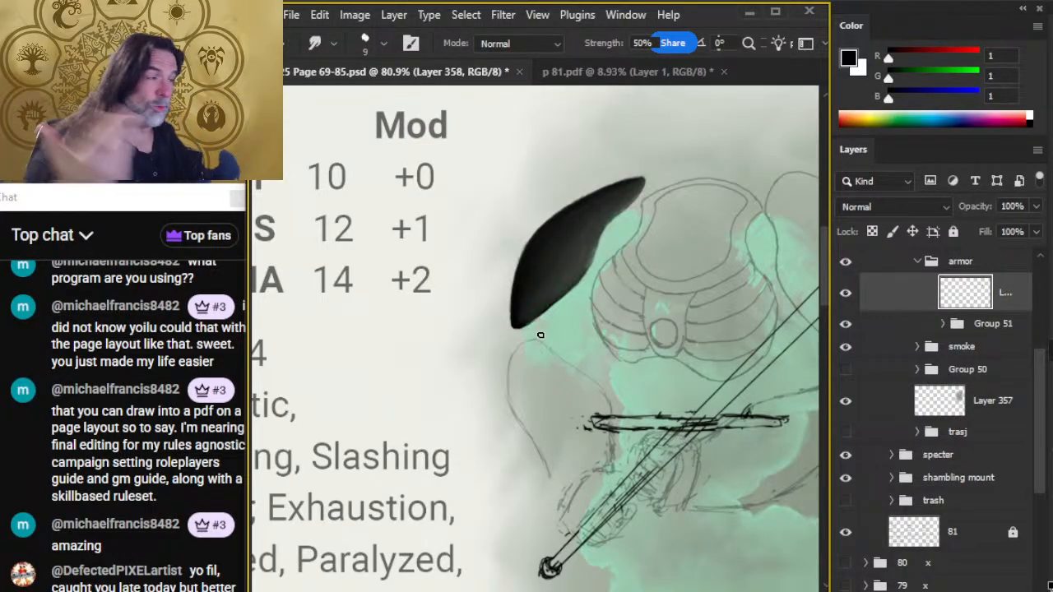
- Paint a black line along the lower inner edge of the opposite shoulder plate with a 5 px brush
drag(732, 359, 456, 346)
key(b)
drag(522, 294, 539, 315)
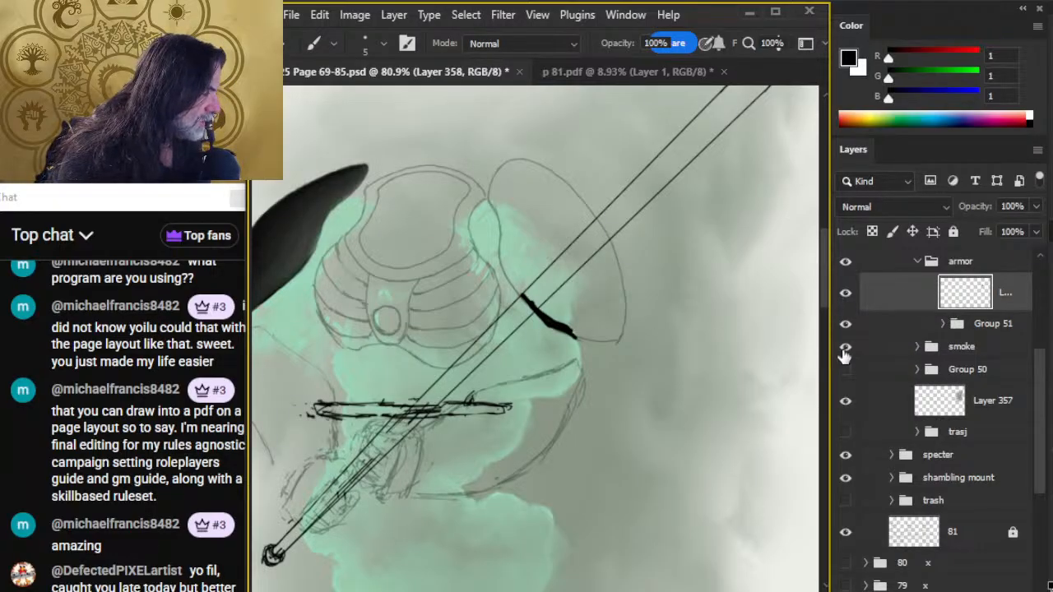
- Check the smoke group and armor layer by toggling their visibility, collapse and hide the sword group, and reselect Layer 358
click(845, 348)
click(845, 348)
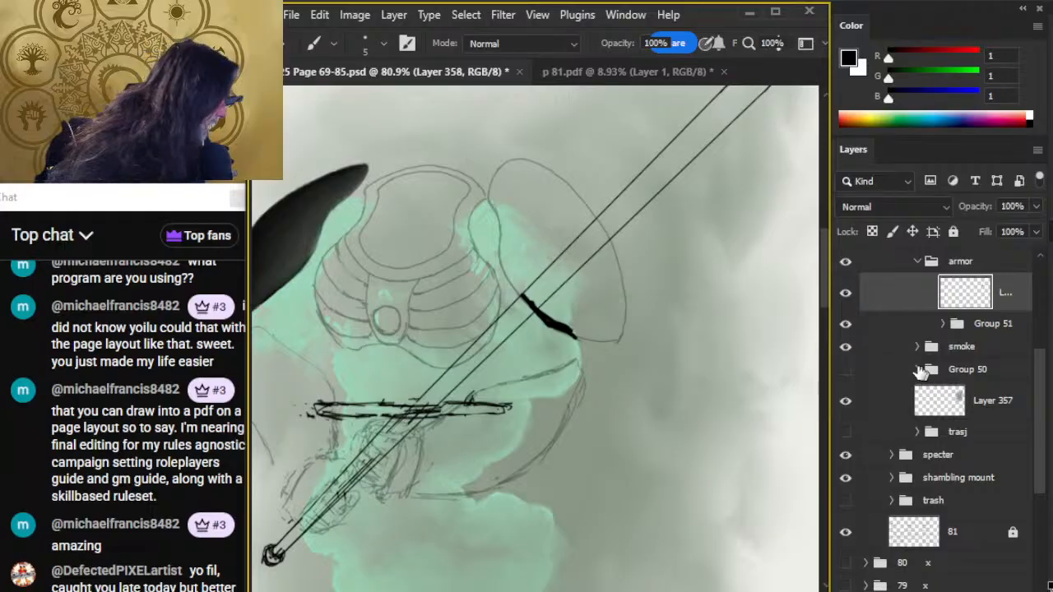
click(845, 348)
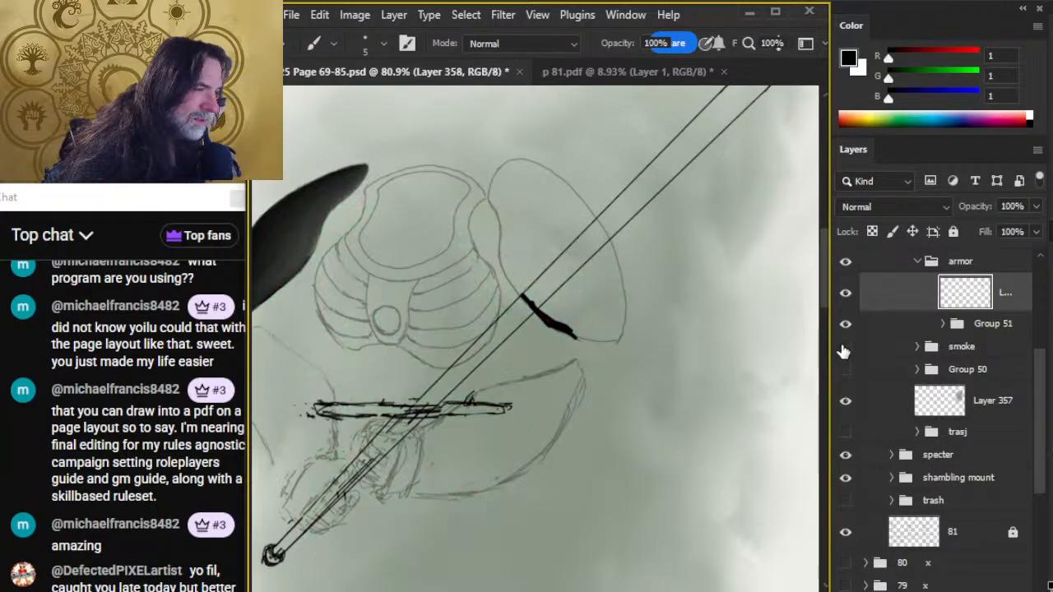
click(845, 348)
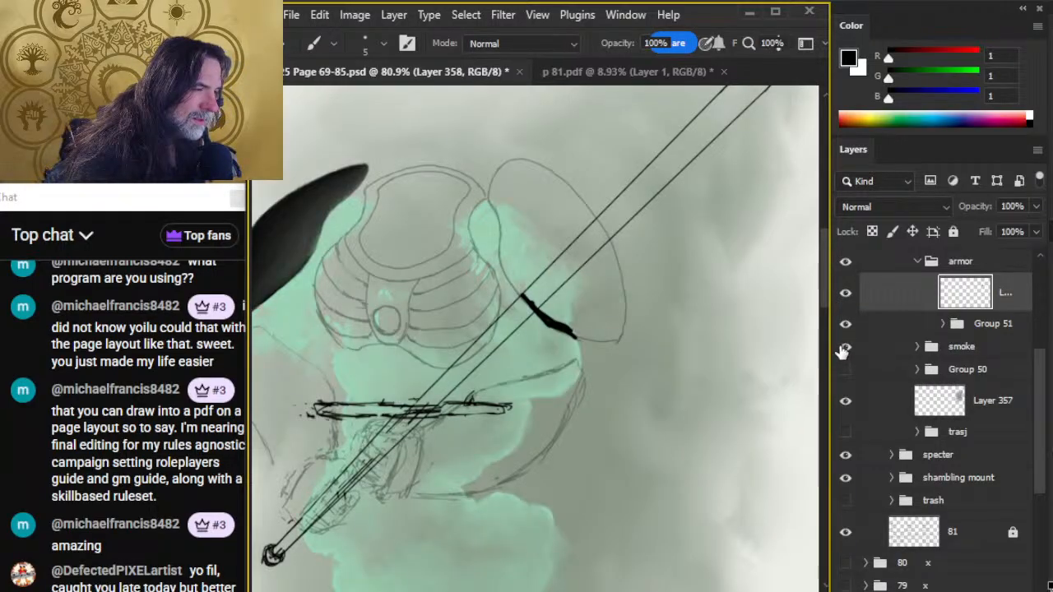
click(846, 294)
click(846, 295)
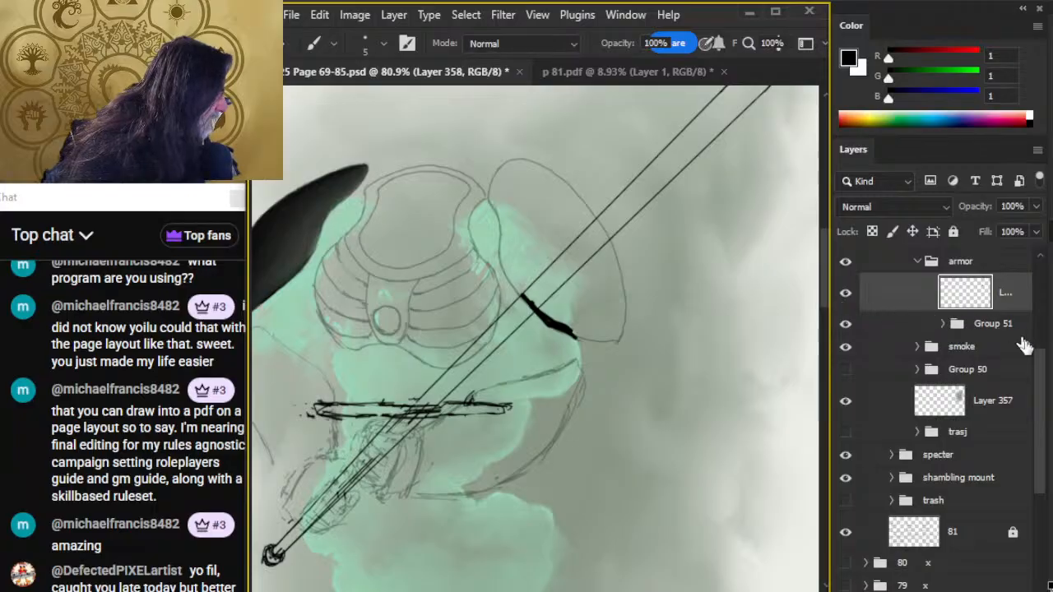
scroll(971, 345, up, 2)
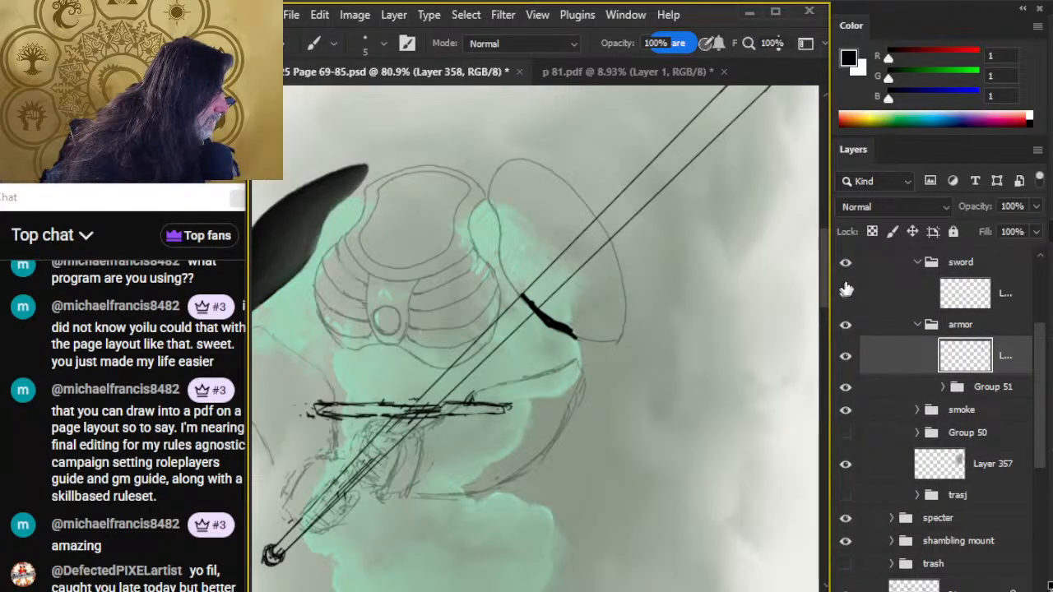
click(924, 272)
click(918, 263)
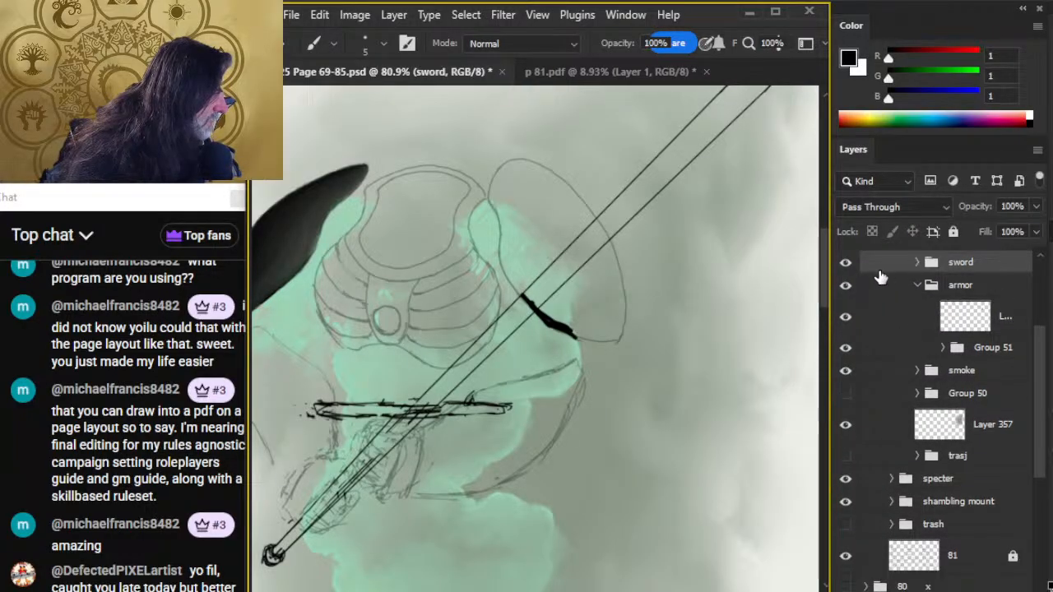
click(846, 262)
click(909, 318)
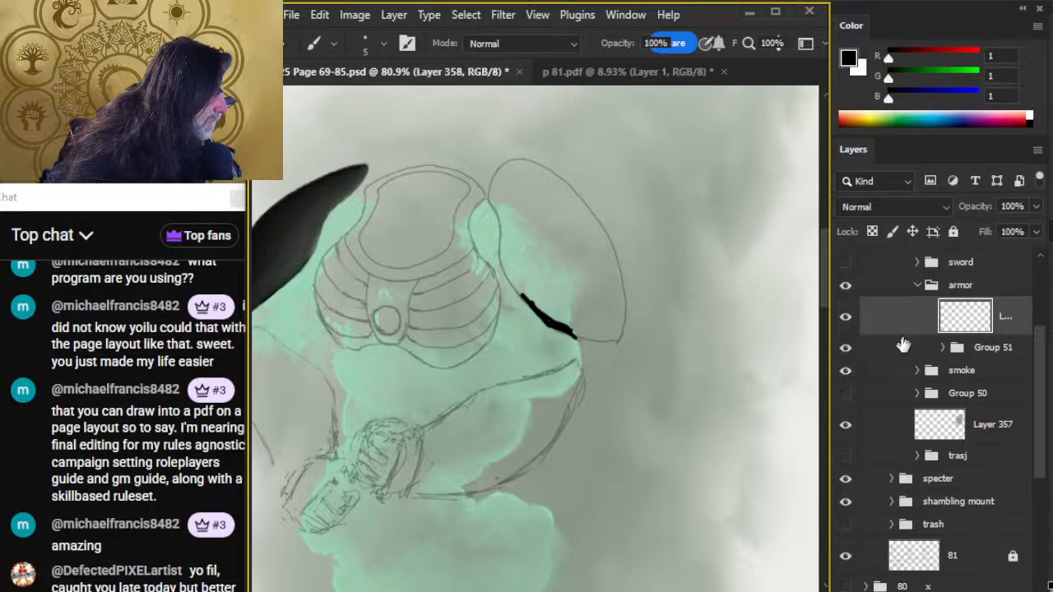
click(843, 321)
click(841, 323)
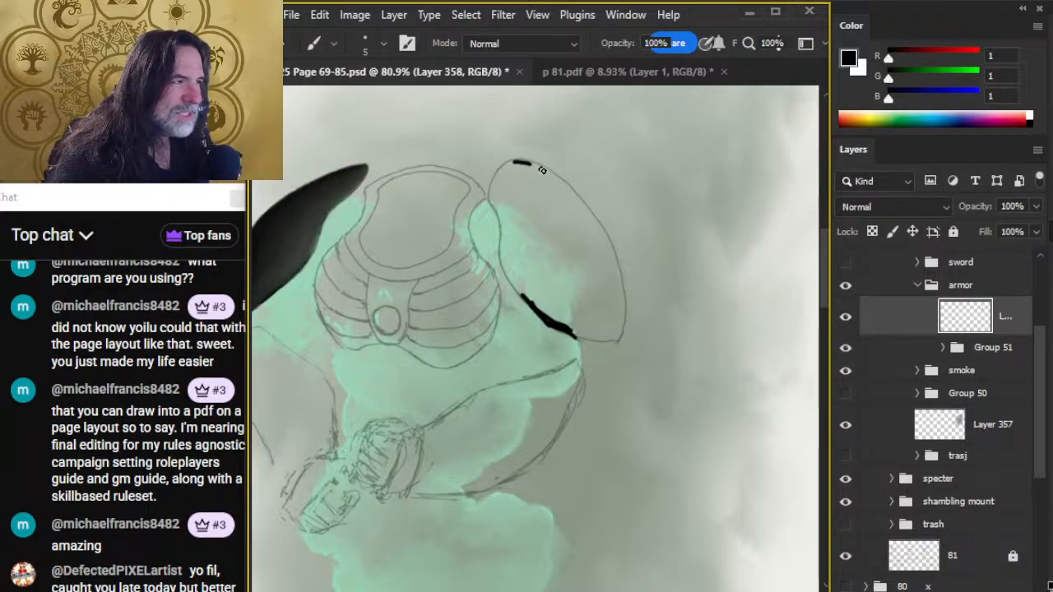
- Outline the opposite shoulder plate's outer and lower edges in black with a 5 px brush, and switch to the 35 px Eraser
drag(543, 170, 579, 198)
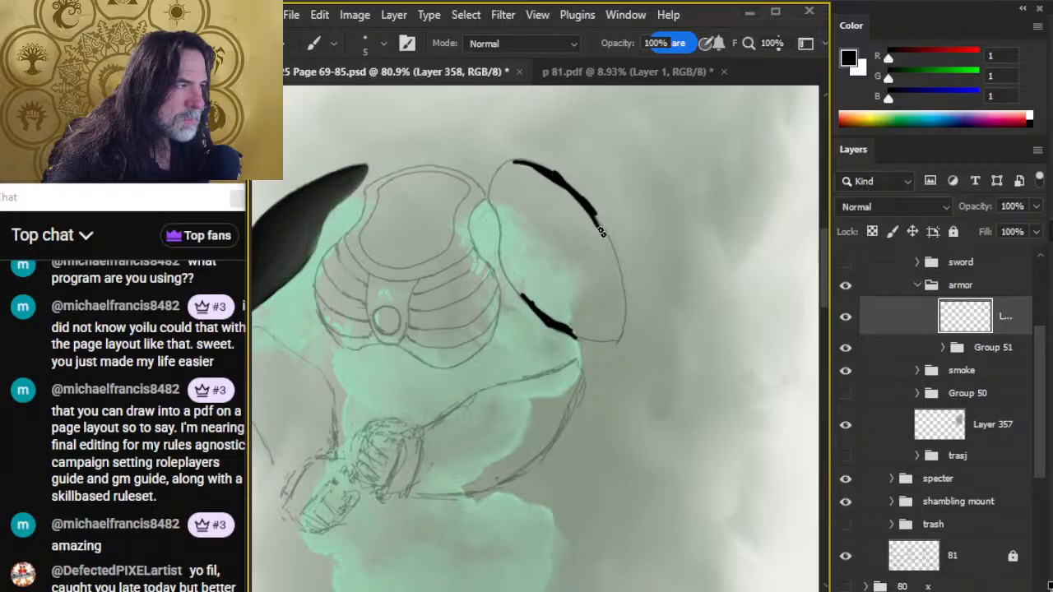
drag(622, 290, 622, 314)
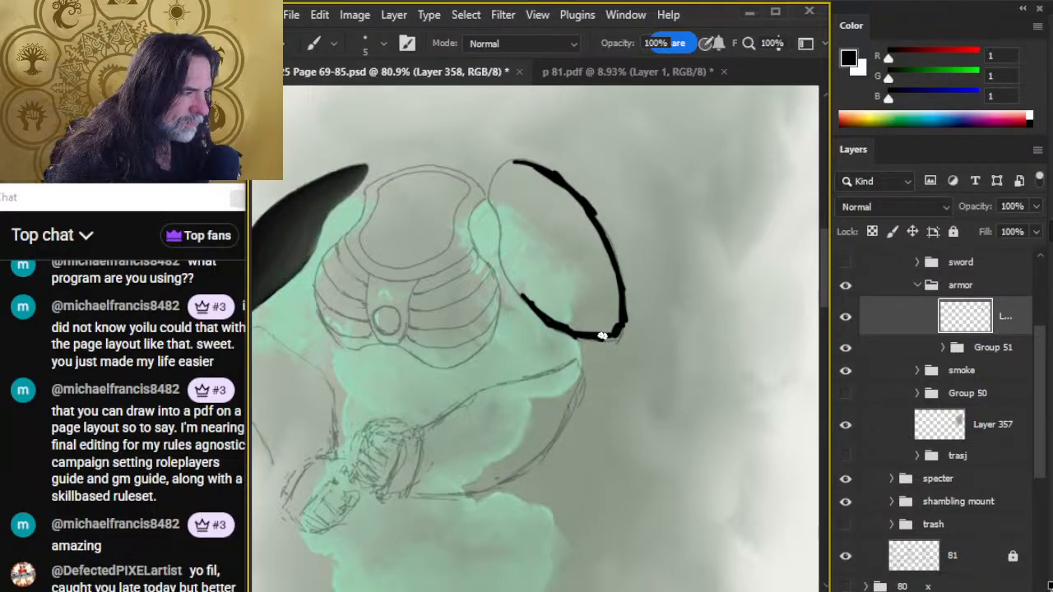
key(e)
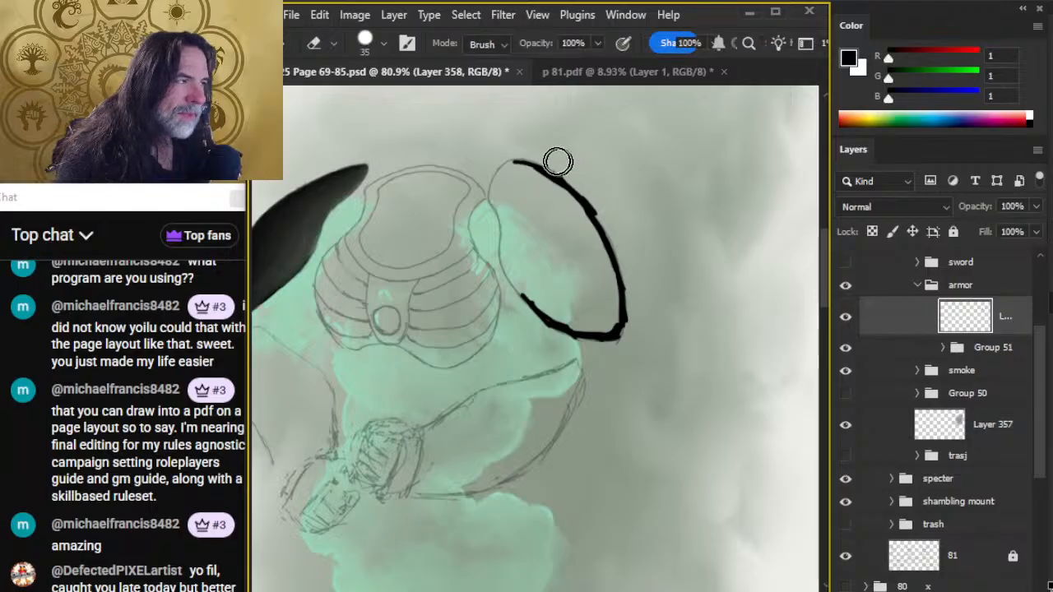
- Refine the opposite shoulder plate's upper outer edge, trimming with the 35 px Eraser and thickening its black line with a 5 px brush
drag(546, 158, 606, 205)
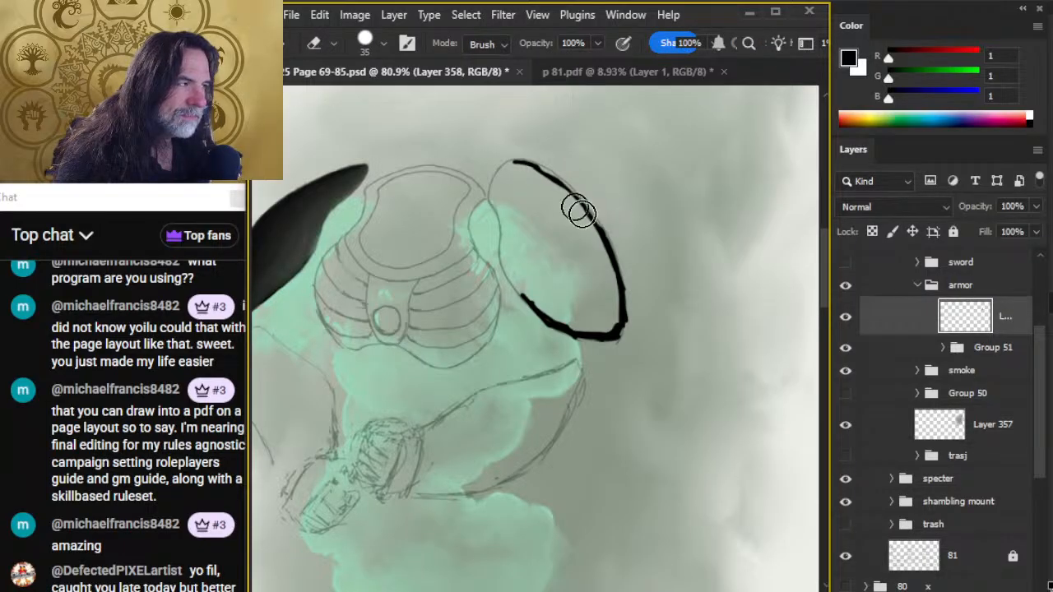
key(b)
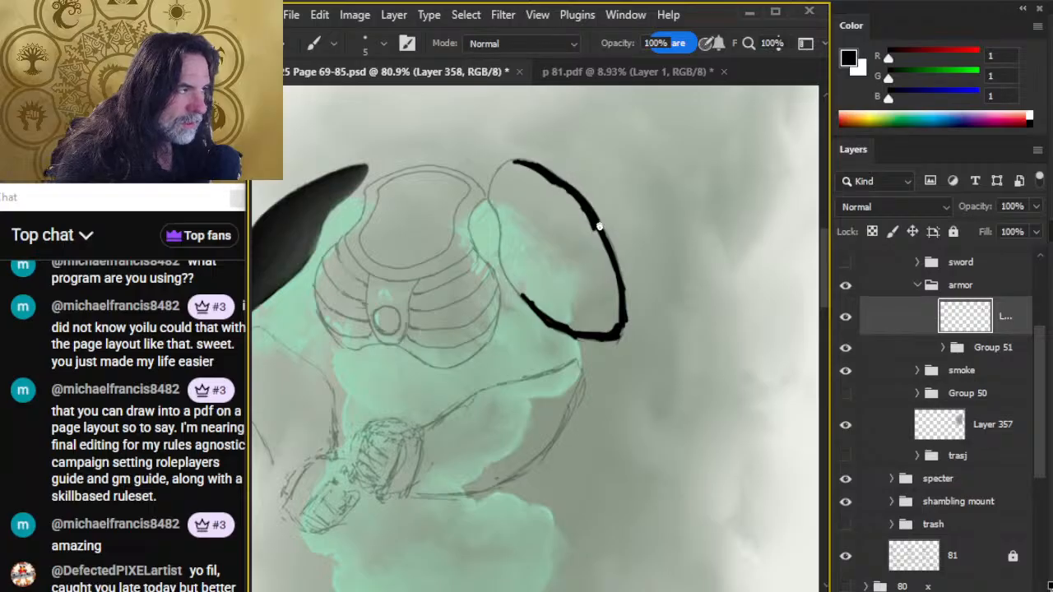
key(e)
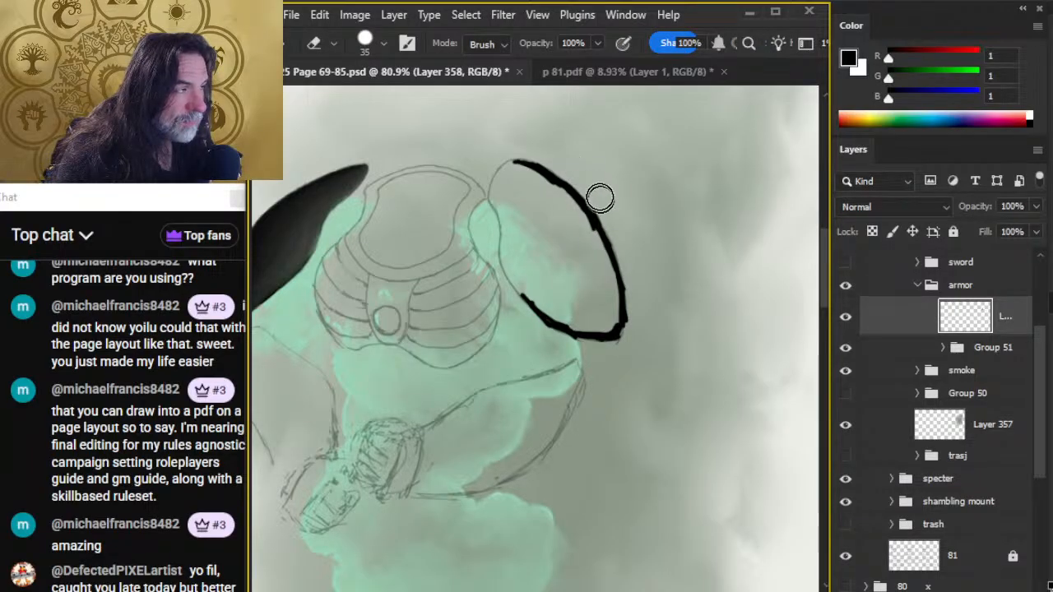
mouse_move(600, 198)
mouse_down()
mouse_move(607, 206)
mouse_move(568, 165)
mouse_move(578, 193)
mouse_up()
key(b)
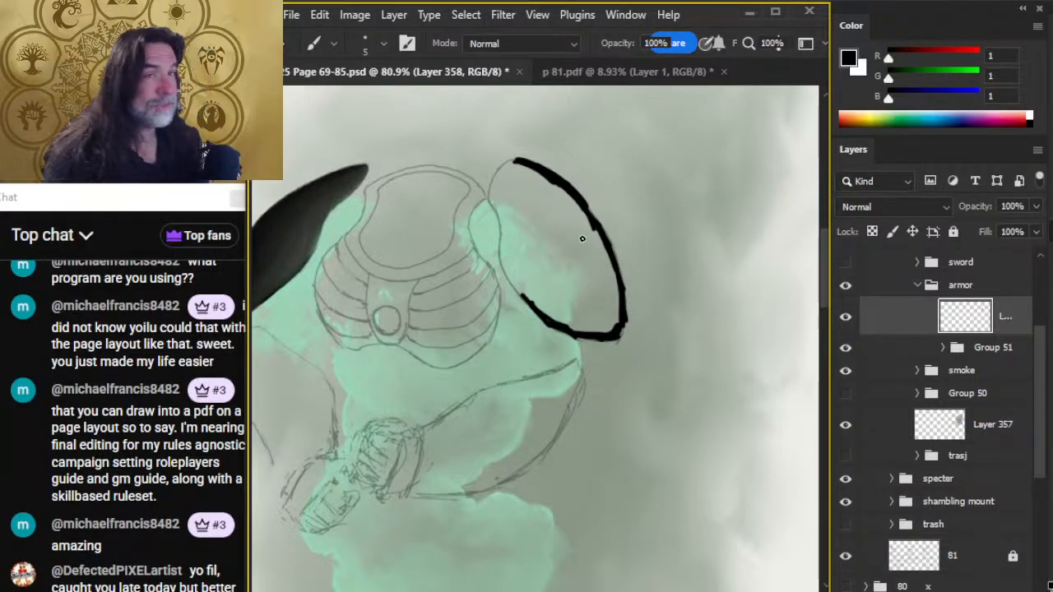
key(e)
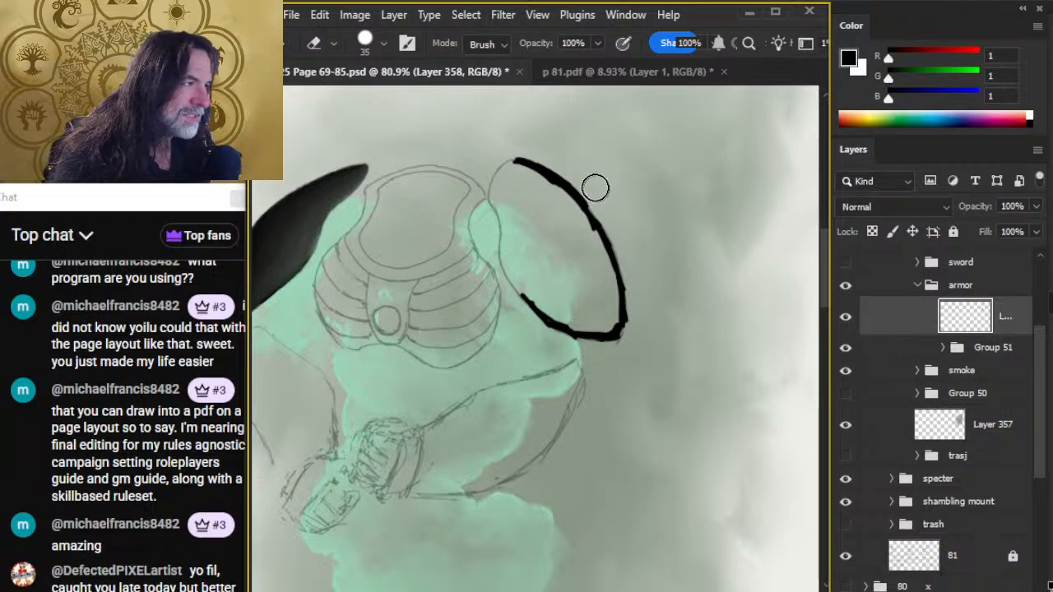
key(b)
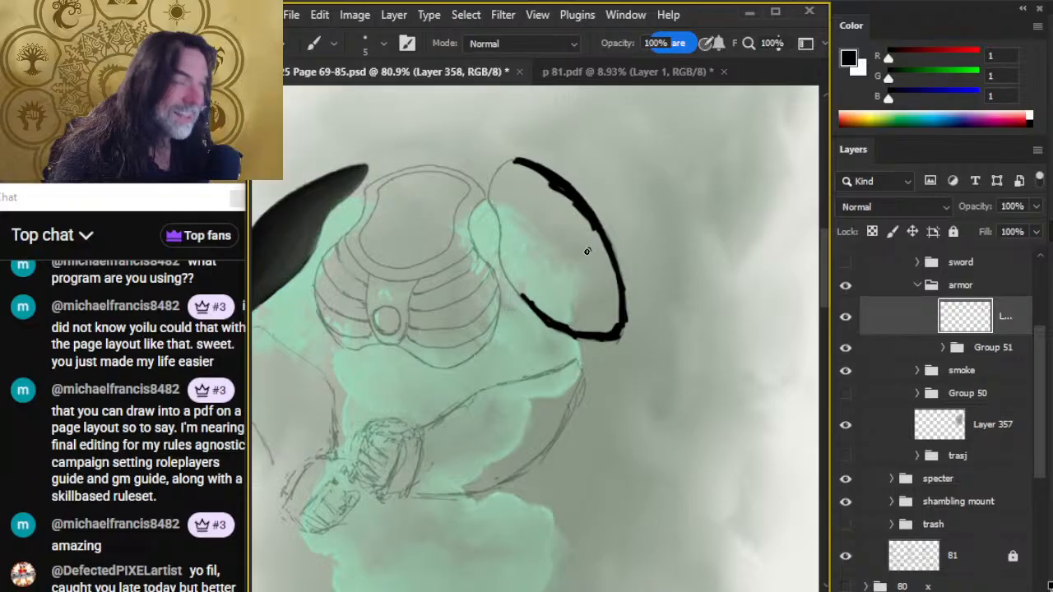
- Trim the plate's outer edge down to its lower corner with the 35 px Eraser and thicken the line inward with the 5 px brush
key(e)
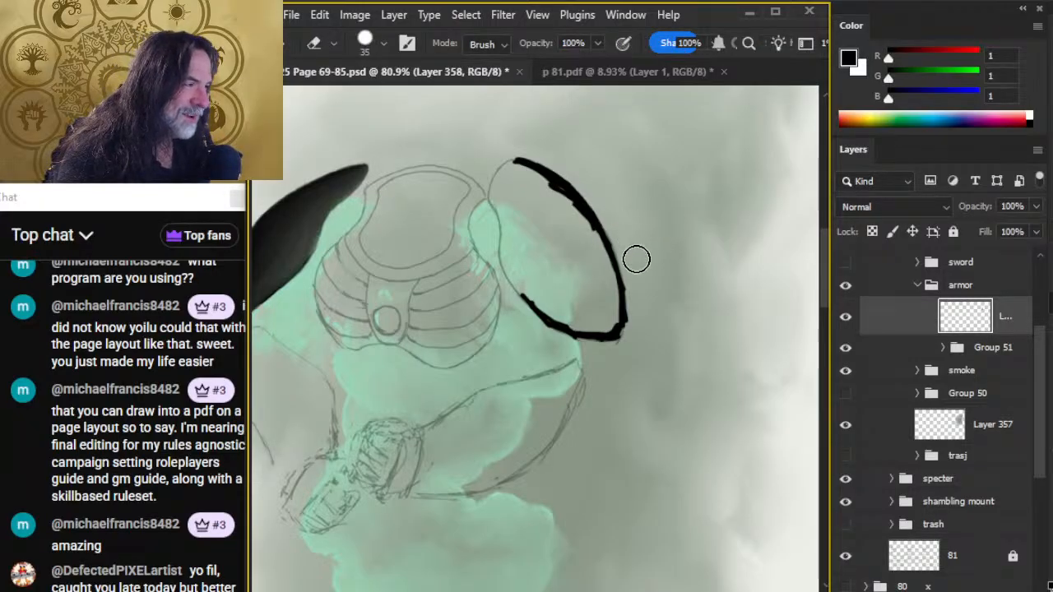
mouse_move(644, 306)
mouse_down()
mouse_move(637, 321)
mouse_move(638, 290)
mouse_move(638, 303)
mouse_up()
key(b)
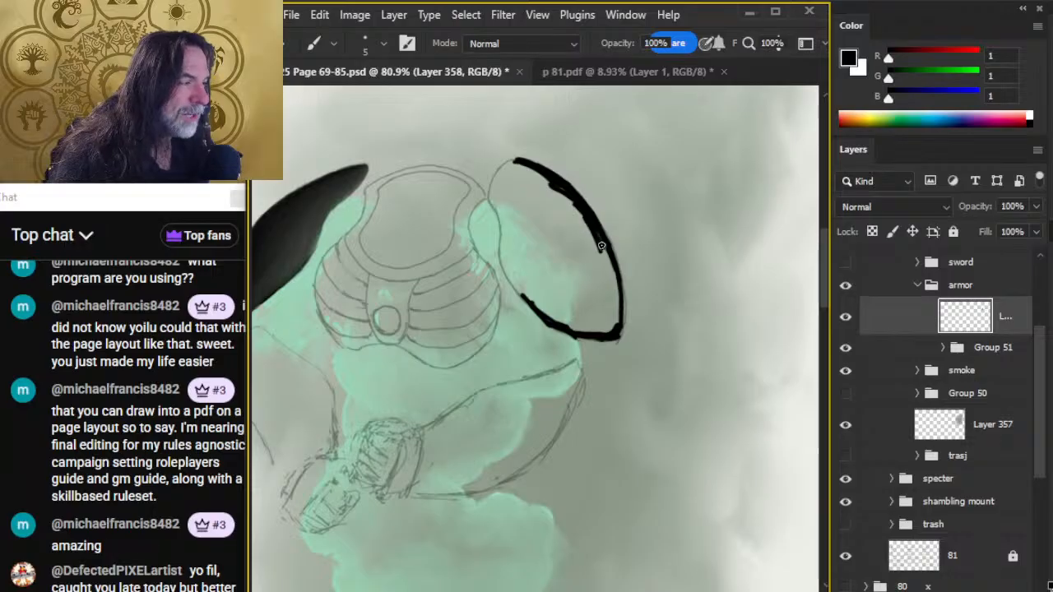
drag(602, 246, 610, 272)
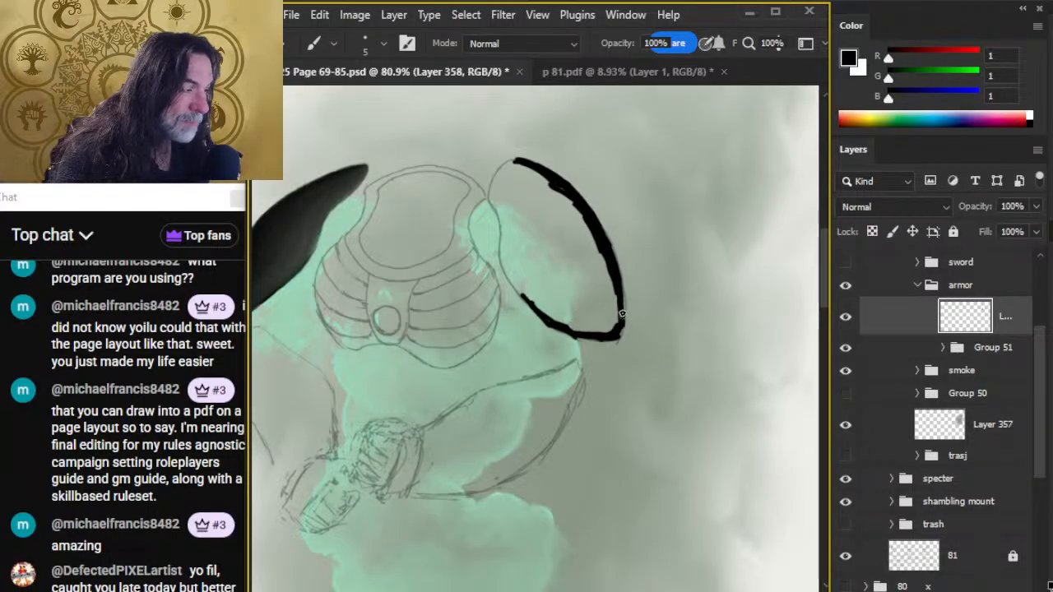
key(e)
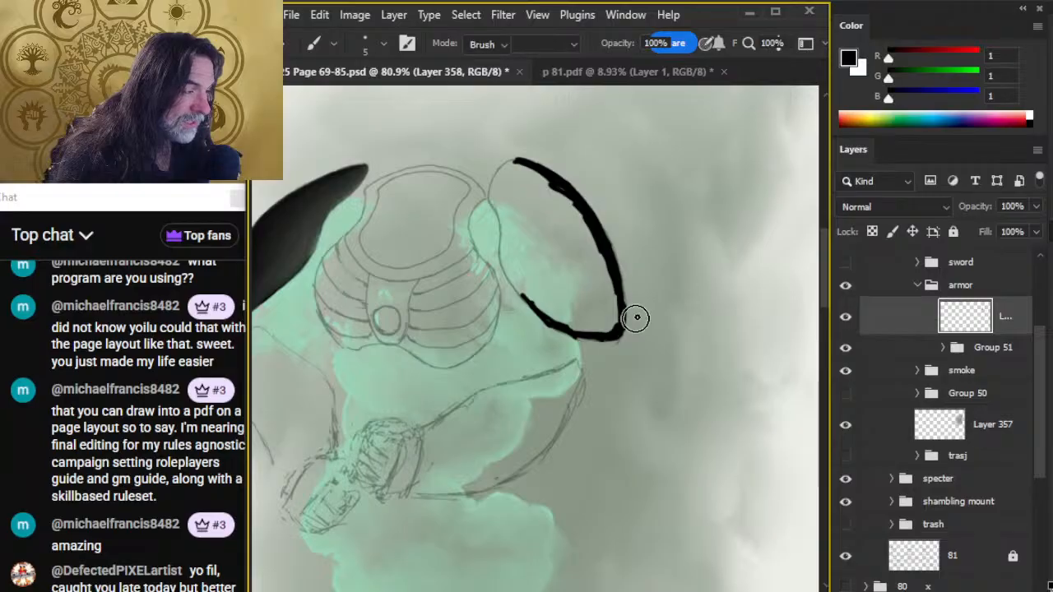
key(b)
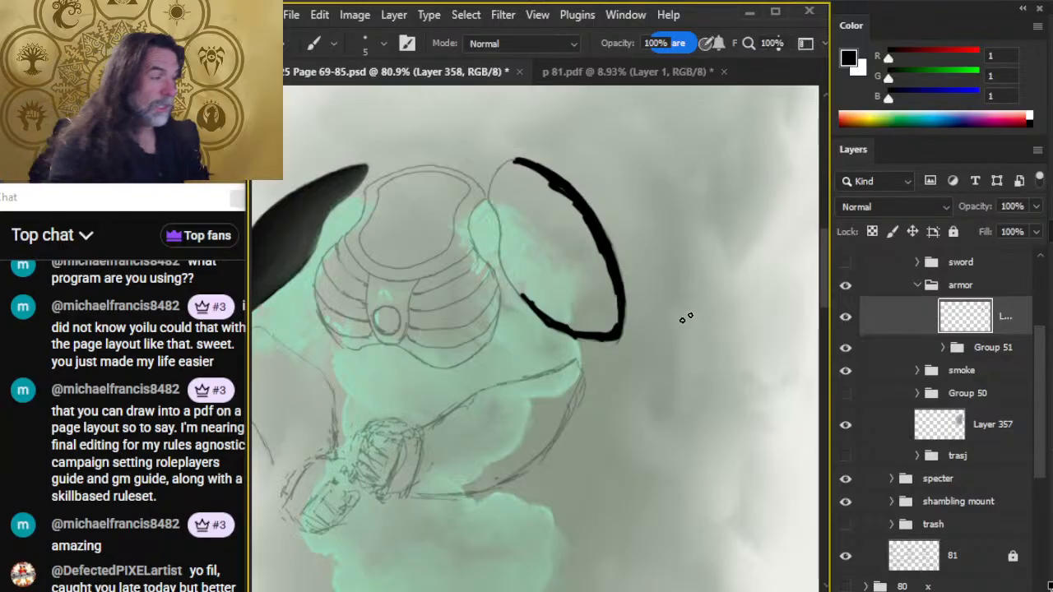
drag(621, 313, 609, 332)
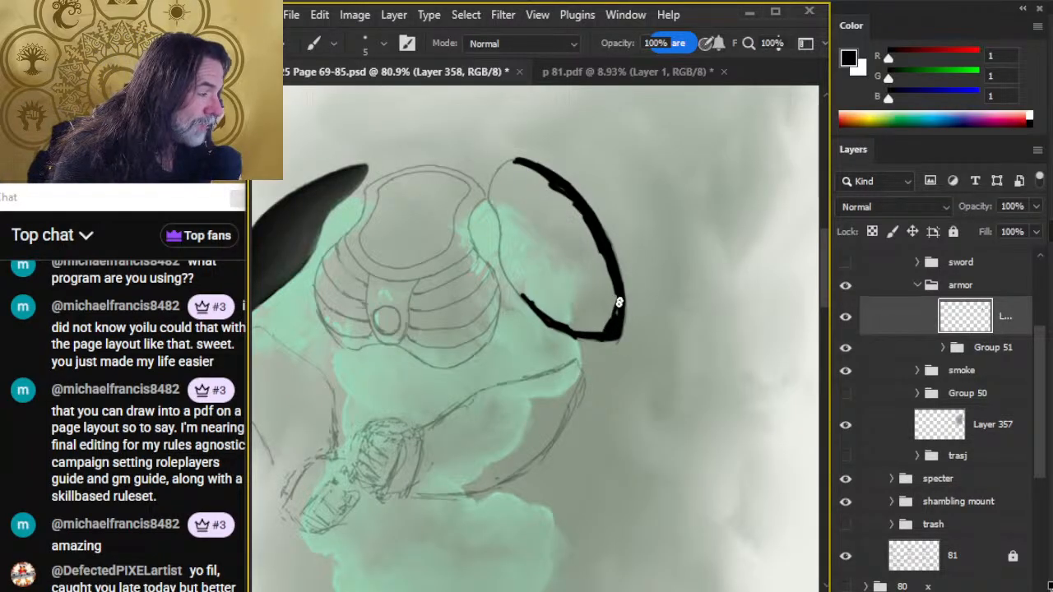
- Clean up the plate's lower edge with the 35 px Eraser, then thicken that edge and its corner in black at 5 px
key(e)
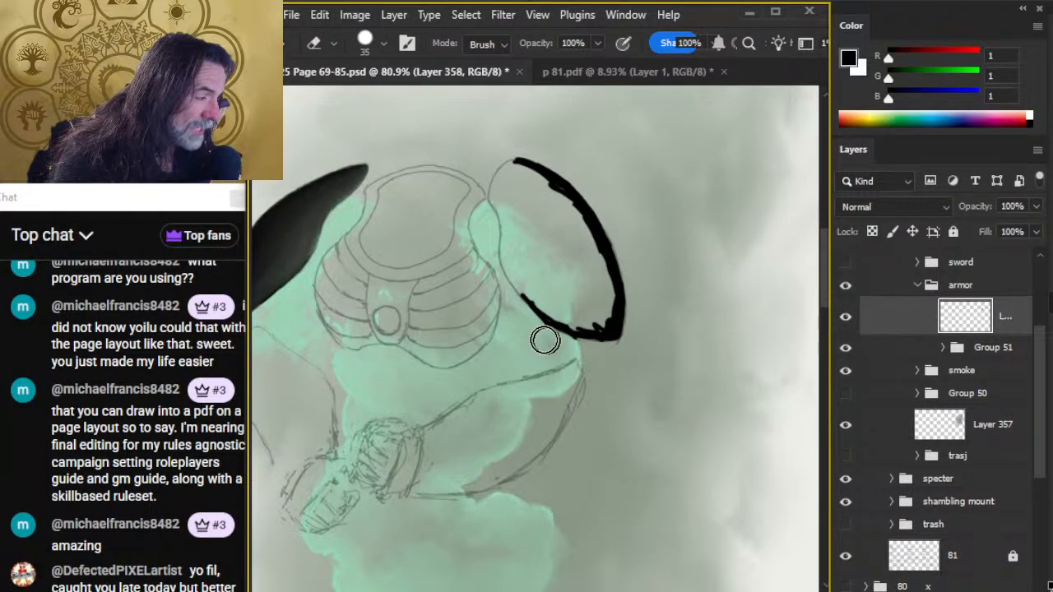
drag(531, 331, 589, 353)
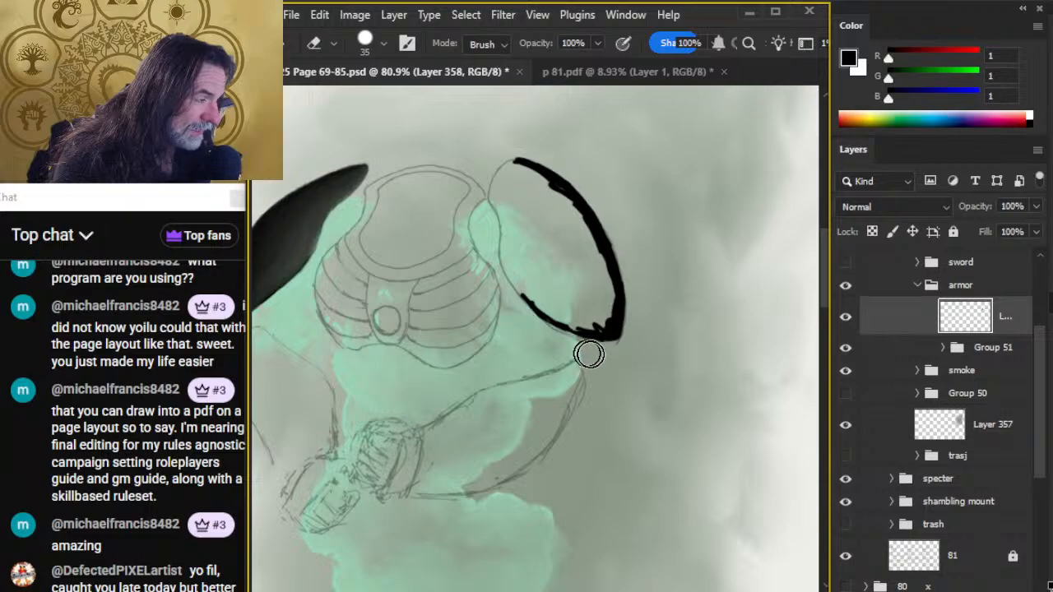
key(b)
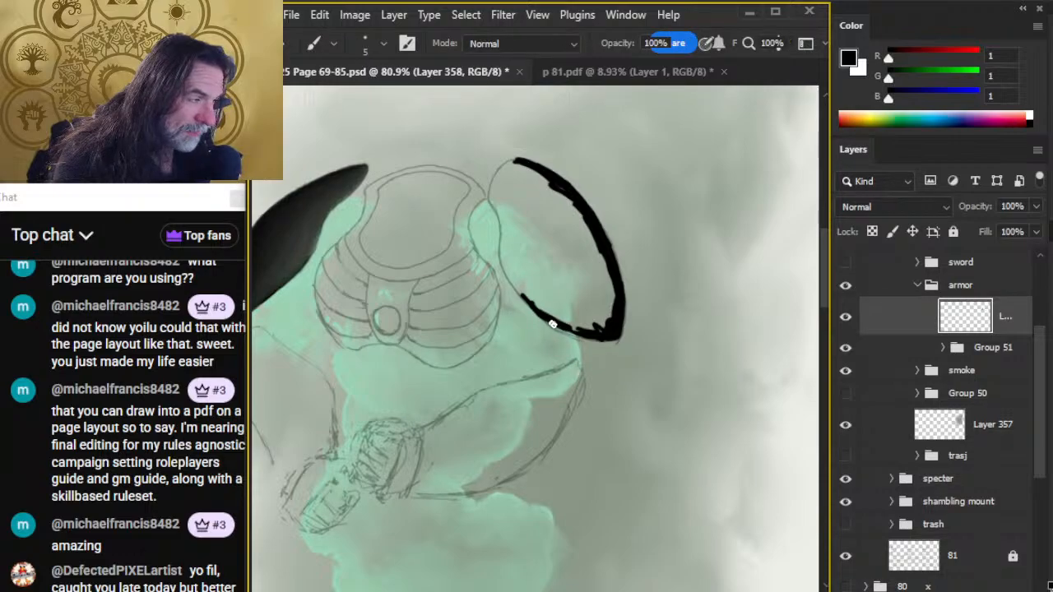
key(e)
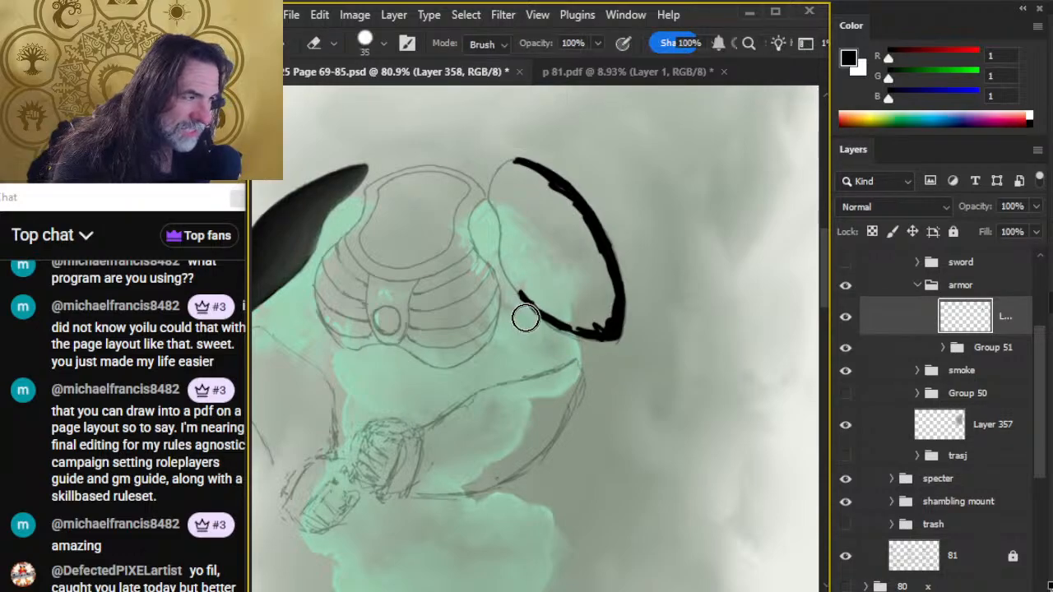
mouse_move(524, 317)
mouse_down()
mouse_move(503, 296)
mouse_move(521, 289)
mouse_up()
key(b)
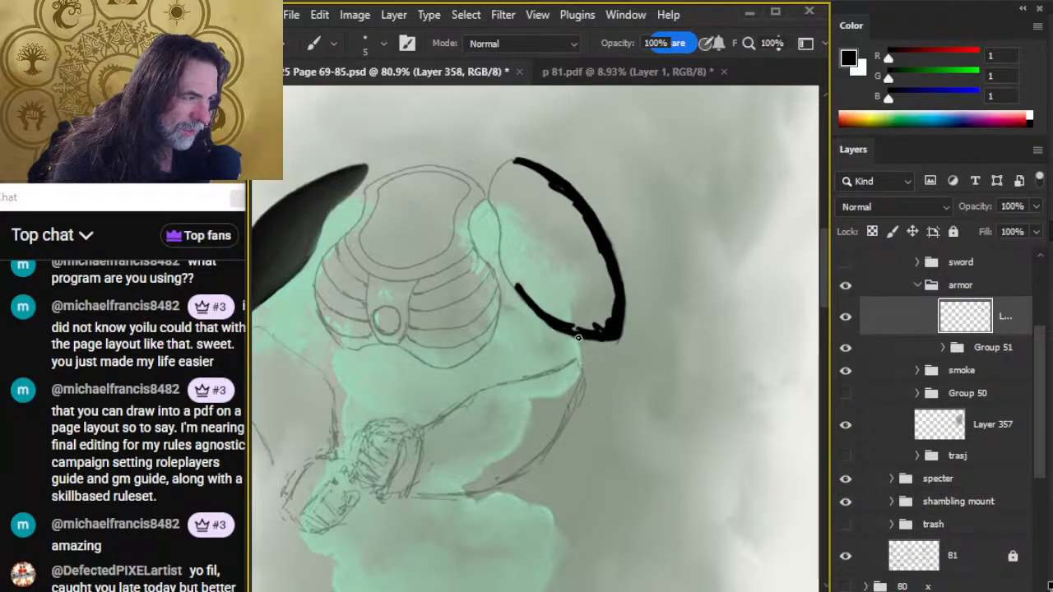
key(e)
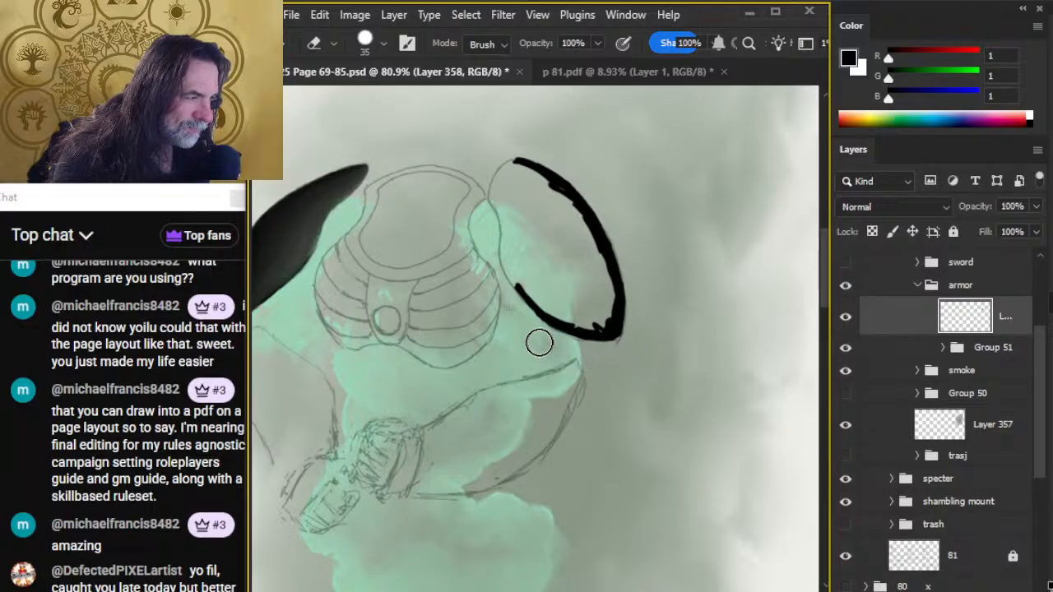
key(b)
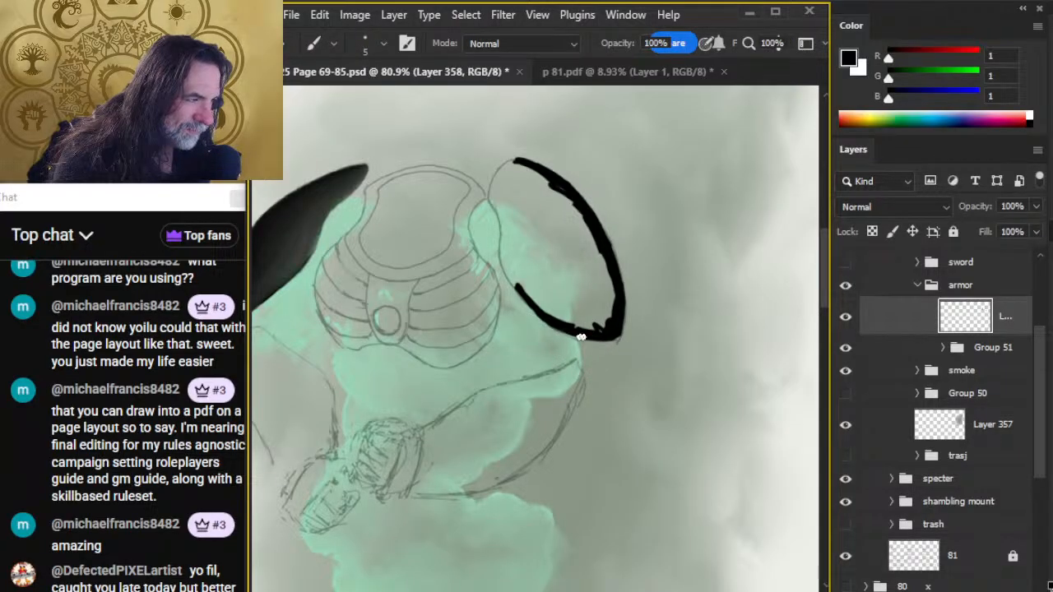
drag(619, 333, 620, 317)
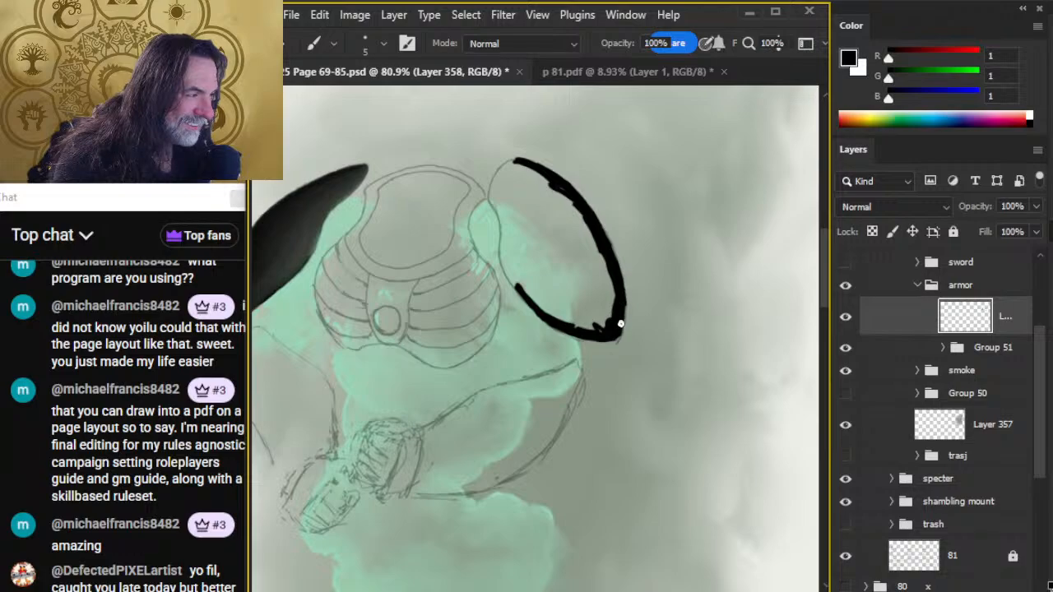
- Smudge the outline around the plate's upper tip at 20 px and 50% strength, and reinforce its rim with the 5 px black brush
key(e)
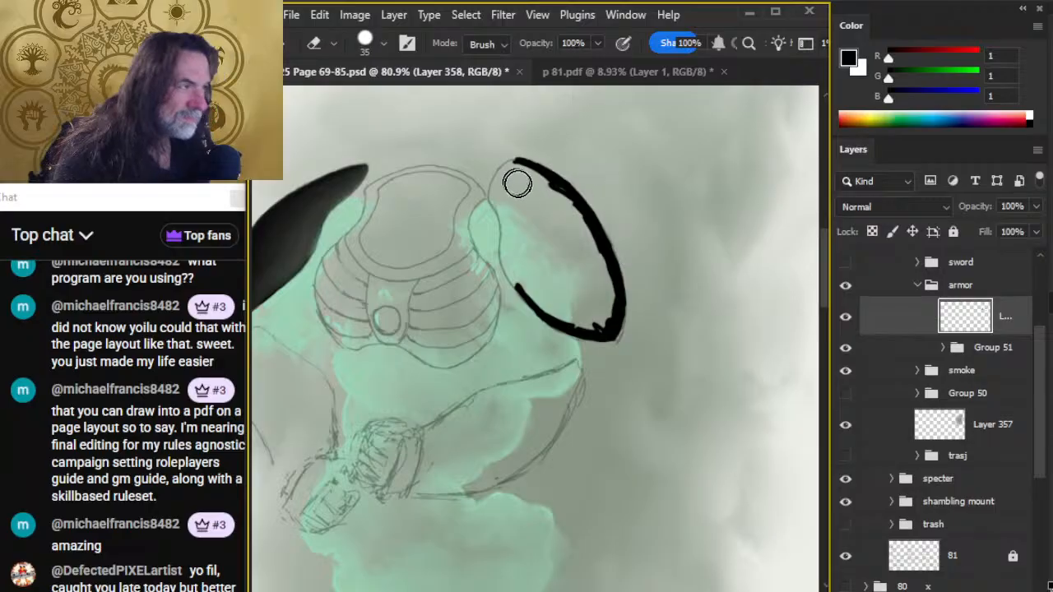
key(r)
key(bracketright)
key(bracketright)
key(bracketright)
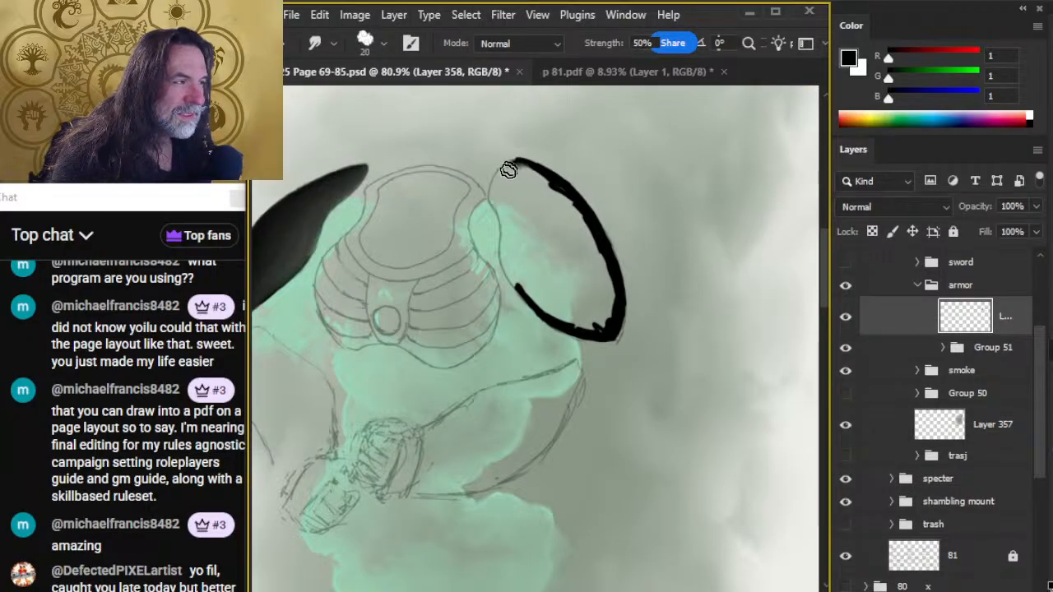
mouse_move(516, 168)
mouse_down()
mouse_move(504, 170)
mouse_move(529, 176)
mouse_up()
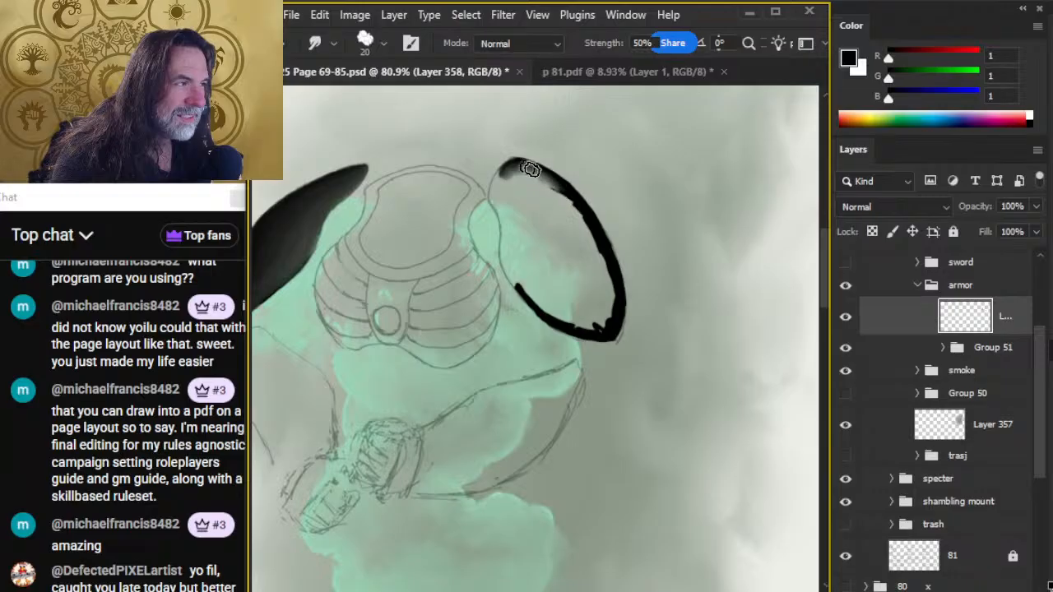
drag(530, 169, 512, 181)
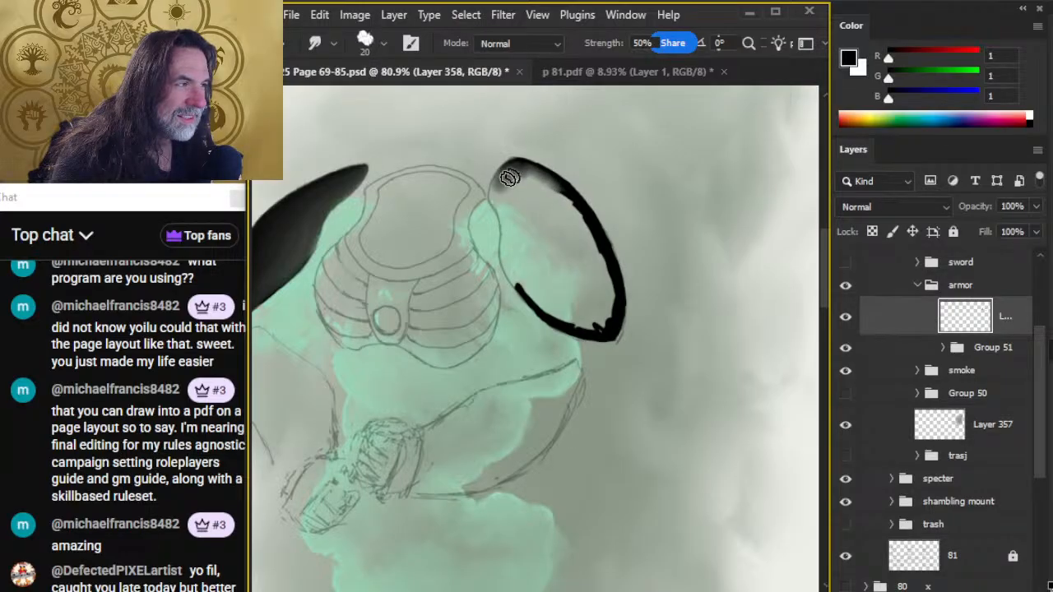
drag(497, 186, 550, 179)
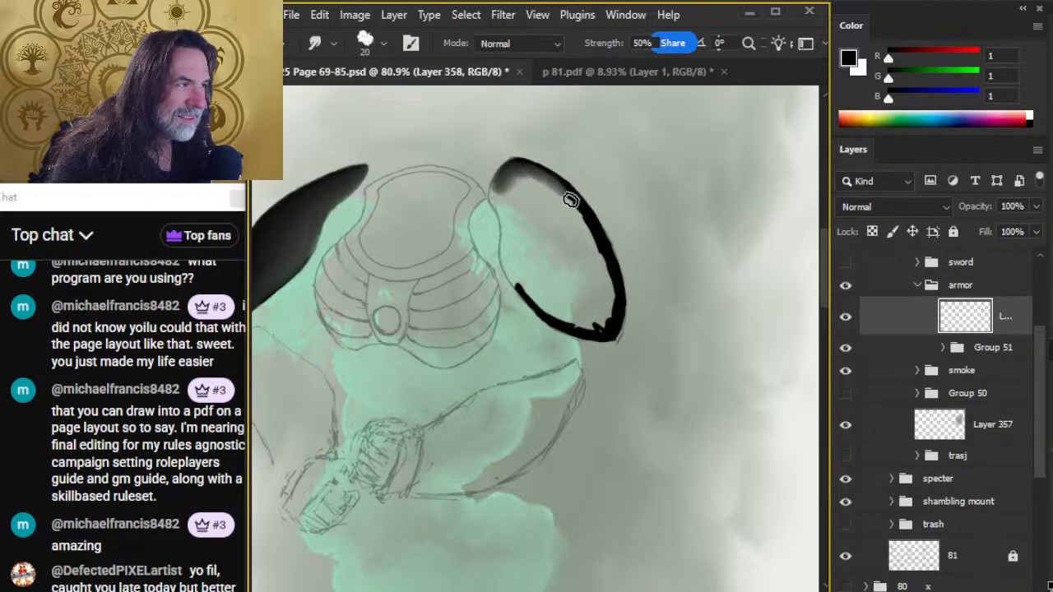
key(b)
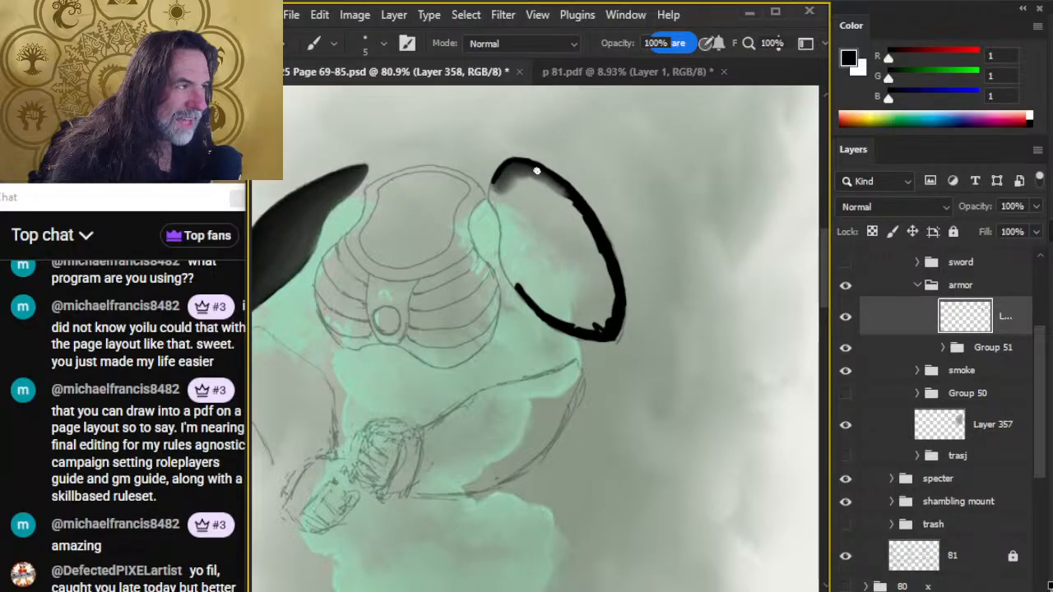
- Smudge the black outline inward to shade the plate's interior, enlarging the smudge size to 30 px
key(r)
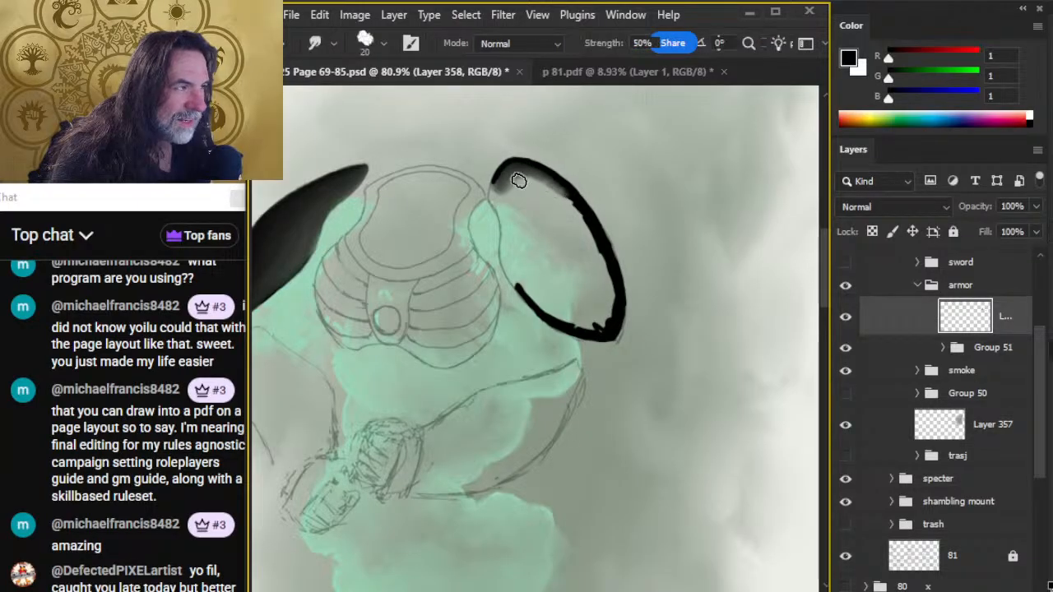
mouse_move(519, 201)
mouse_down()
mouse_move(547, 198)
mouse_move(540, 178)
mouse_move(517, 172)
mouse_move(539, 182)
mouse_move(513, 179)
mouse_move(524, 174)
mouse_move(563, 196)
mouse_move(506, 188)
mouse_move(513, 193)
mouse_move(577, 212)
mouse_up()
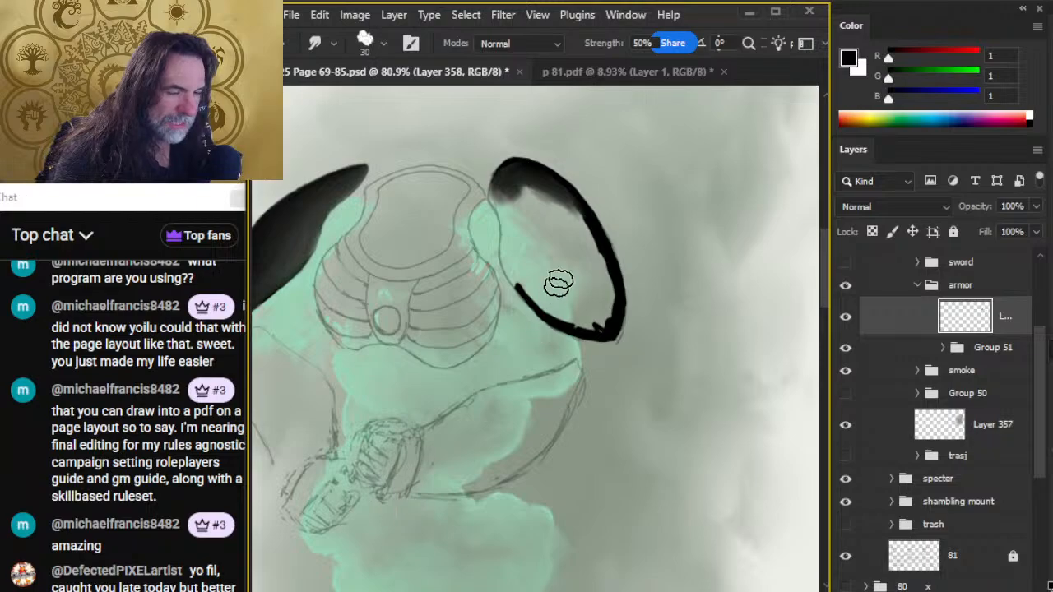
mouse_move(552, 205)
mouse_down()
mouse_move(583, 245)
mouse_move(549, 188)
mouse_move(584, 221)
mouse_move(530, 185)
mouse_move(574, 200)
mouse_move(524, 173)
mouse_move(559, 196)
mouse_move(545, 176)
mouse_move(560, 190)
mouse_move(520, 175)
mouse_move(606, 262)
mouse_move(559, 210)
mouse_move(608, 289)
mouse_move(596, 253)
mouse_move(606, 268)
mouse_move(604, 311)
mouse_move(590, 248)
mouse_move(598, 246)
mouse_move(607, 283)
mouse_move(597, 325)
mouse_move(579, 323)
mouse_move(595, 324)
mouse_move(598, 304)
mouse_move(593, 315)
mouse_move(538, 287)
mouse_move(556, 309)
mouse_move(524, 282)
mouse_move(563, 320)
mouse_move(516, 269)
mouse_move(547, 283)
mouse_move(543, 304)
mouse_move(546, 282)
mouse_move(510, 263)
mouse_move(545, 303)
mouse_move(606, 324)
mouse_move(557, 310)
mouse_move(587, 321)
mouse_move(569, 317)
mouse_move(534, 285)
mouse_move(602, 285)
mouse_move(595, 299)
mouse_move(582, 260)
mouse_move(578, 291)
mouse_move(597, 272)
mouse_move(607, 291)
mouse_move(583, 313)
mouse_move(574, 284)
mouse_move(548, 287)
mouse_move(555, 299)
mouse_move(576, 301)
mouse_move(568, 270)
mouse_move(576, 278)
mouse_move(559, 320)
mouse_move(571, 313)
mouse_move(522, 278)
mouse_move(610, 318)
mouse_move(585, 261)
mouse_move(519, 174)
mouse_move(527, 189)
mouse_move(511, 200)
mouse_move(501, 189)
mouse_move(507, 173)
mouse_move(501, 190)
mouse_move(555, 192)
mouse_move(522, 172)
mouse_move(578, 221)
mouse_move(543, 181)
mouse_up()
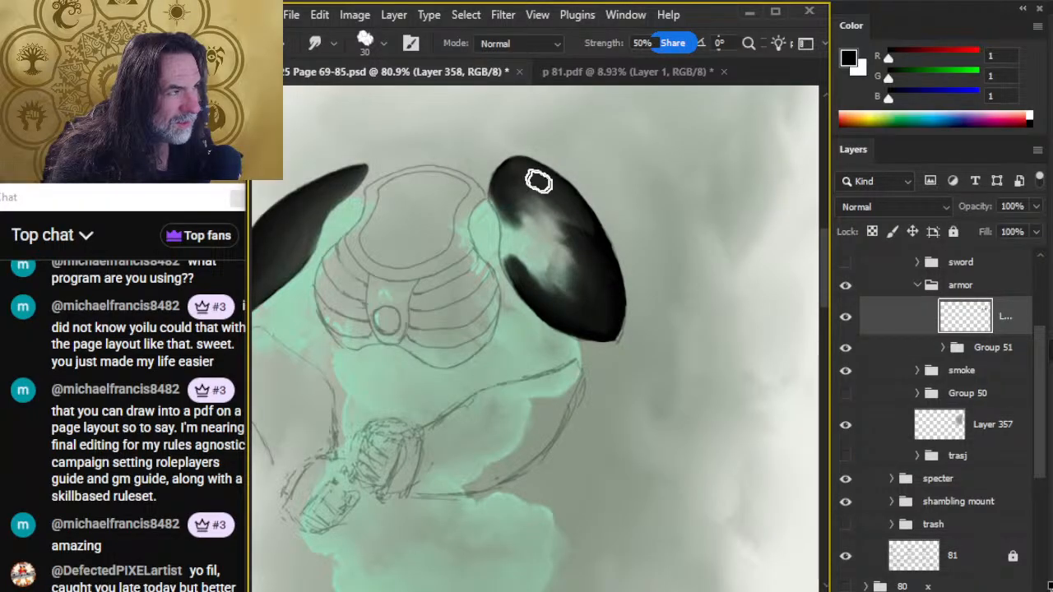
mouse_move(550, 204)
mouse_down()
mouse_move(573, 237)
mouse_move(569, 219)
mouse_move(528, 184)
mouse_move(548, 265)
mouse_move(539, 189)
mouse_up()
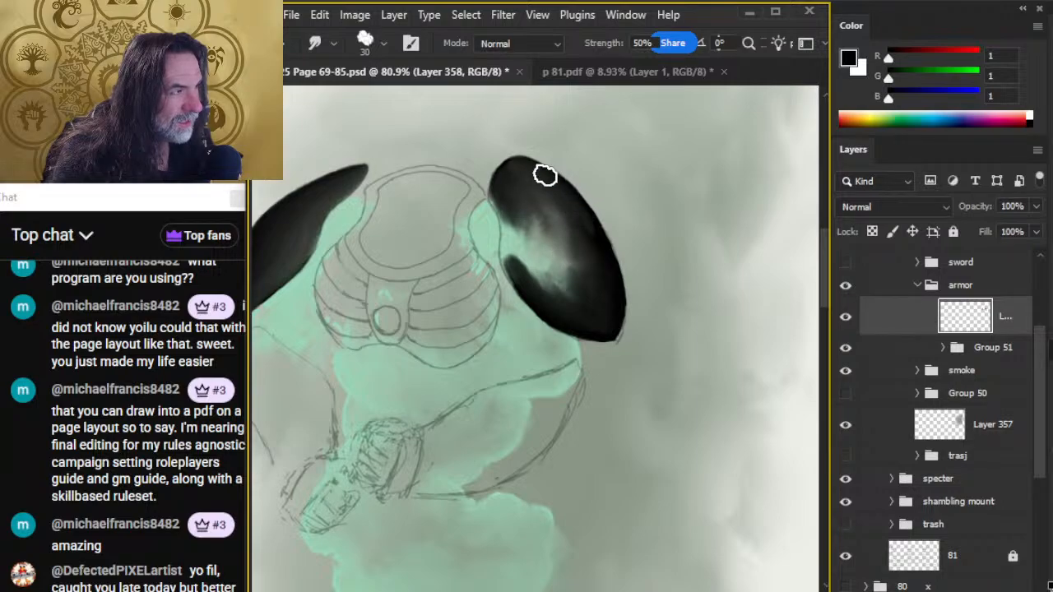
mouse_move(573, 204)
mouse_down()
mouse_move(582, 239)
mouse_move(552, 255)
mouse_move(596, 251)
mouse_move(567, 226)
mouse_move(584, 277)
mouse_move(596, 260)
mouse_move(609, 304)
mouse_move(593, 236)
mouse_move(610, 279)
mouse_move(583, 222)
mouse_move(614, 297)
mouse_move(605, 314)
mouse_move(609, 283)
mouse_move(586, 216)
mouse_move(571, 203)
mouse_move(594, 258)
mouse_up()
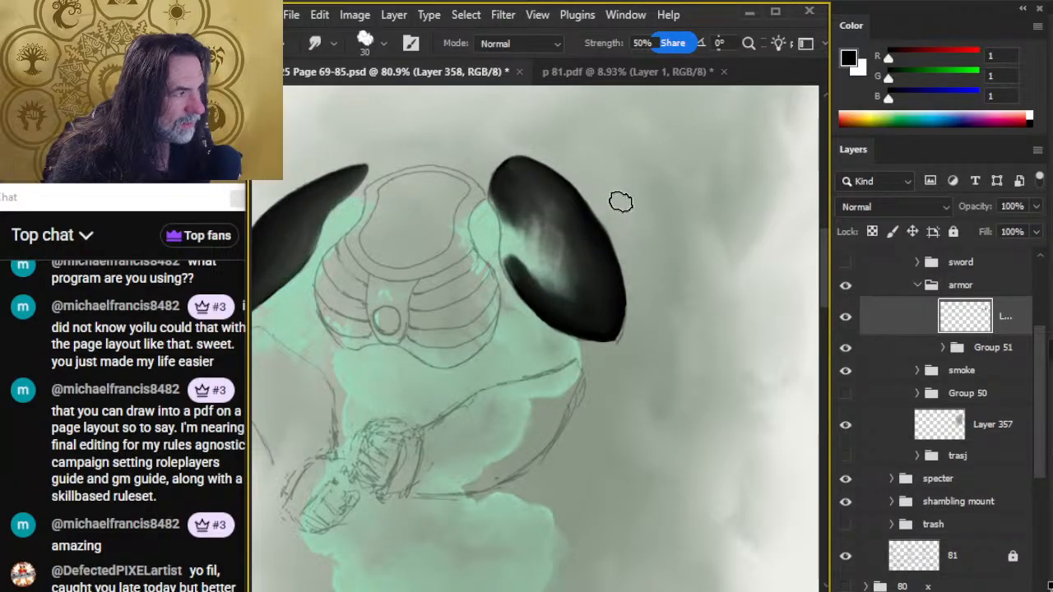
- Tidy the plate's outer edge with the 35 px Eraser and smudge more black over its light interior and inner edge at 30 px
key(e)
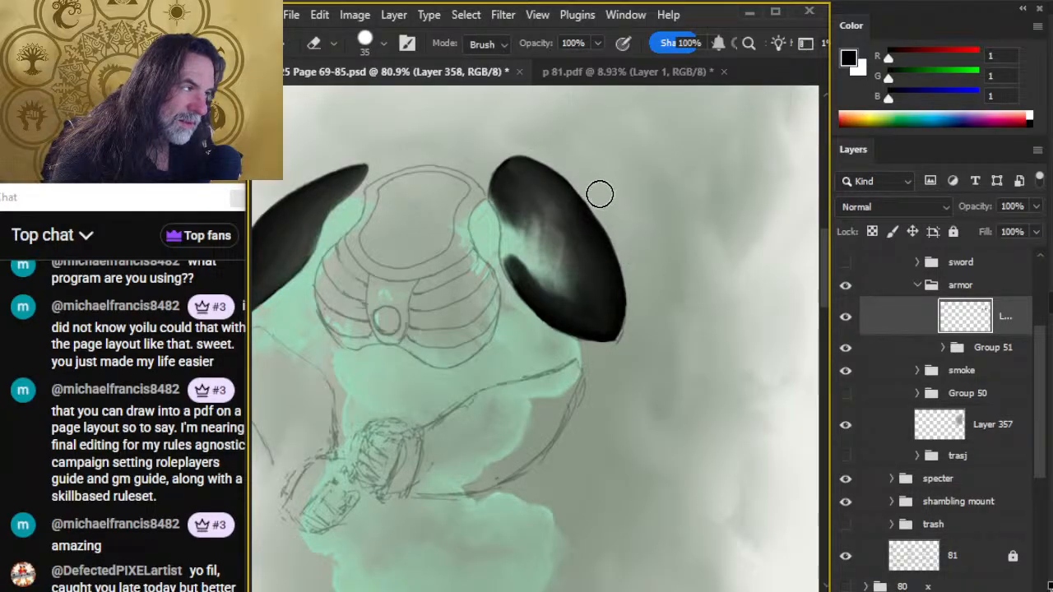
key(r)
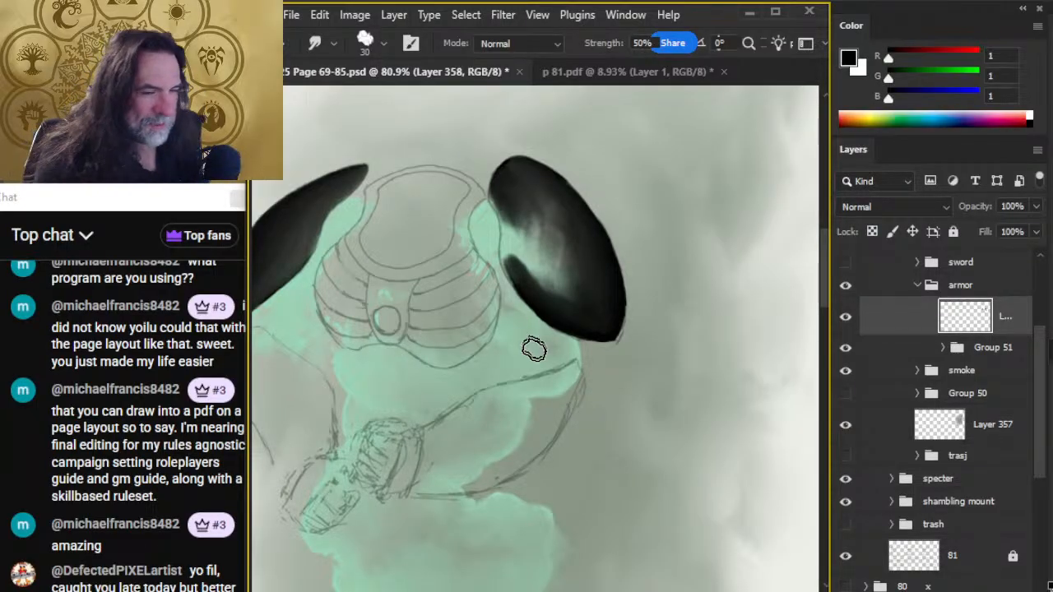
mouse_move(543, 189)
mouse_down()
mouse_move(545, 232)
mouse_move(568, 257)
mouse_move(567, 279)
mouse_move(552, 268)
mouse_move(542, 288)
mouse_move(506, 251)
mouse_move(516, 221)
mouse_move(519, 264)
mouse_move(507, 227)
mouse_move(522, 262)
mouse_move(511, 241)
mouse_move(527, 277)
mouse_move(513, 251)
mouse_move(515, 261)
mouse_move(523, 270)
mouse_move(510, 245)
mouse_move(554, 312)
mouse_move(517, 256)
mouse_move(546, 295)
mouse_move(562, 295)
mouse_move(587, 262)
mouse_move(557, 262)
mouse_move(538, 227)
mouse_move(551, 195)
mouse_move(540, 180)
mouse_move(574, 216)
mouse_move(555, 181)
mouse_move(585, 225)
mouse_move(543, 181)
mouse_move(586, 234)
mouse_move(543, 175)
mouse_move(590, 238)
mouse_move(544, 172)
mouse_move(596, 243)
mouse_move(556, 190)
mouse_up()
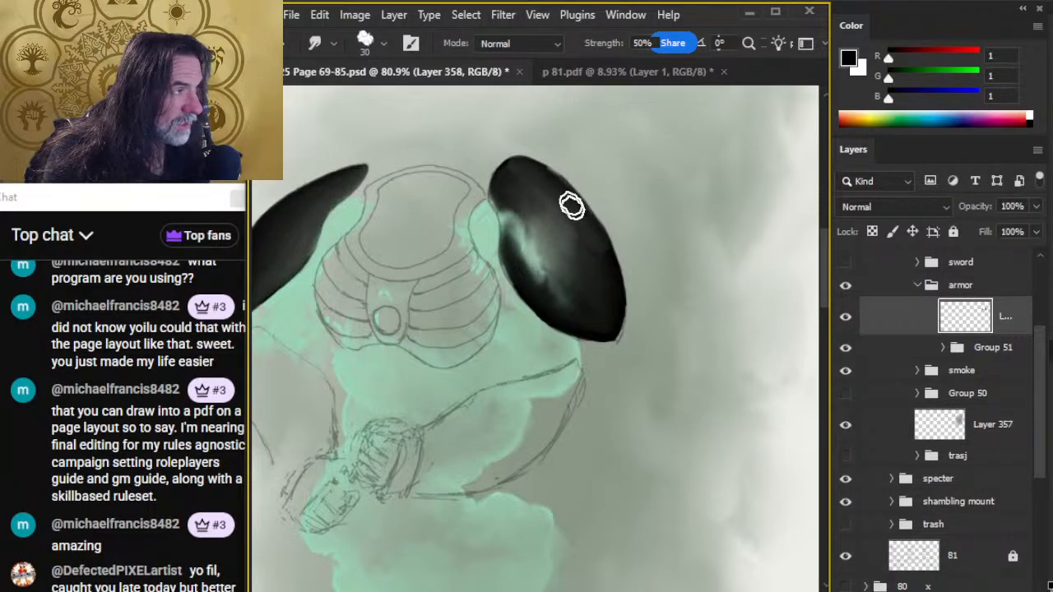
key(b)
key(r)
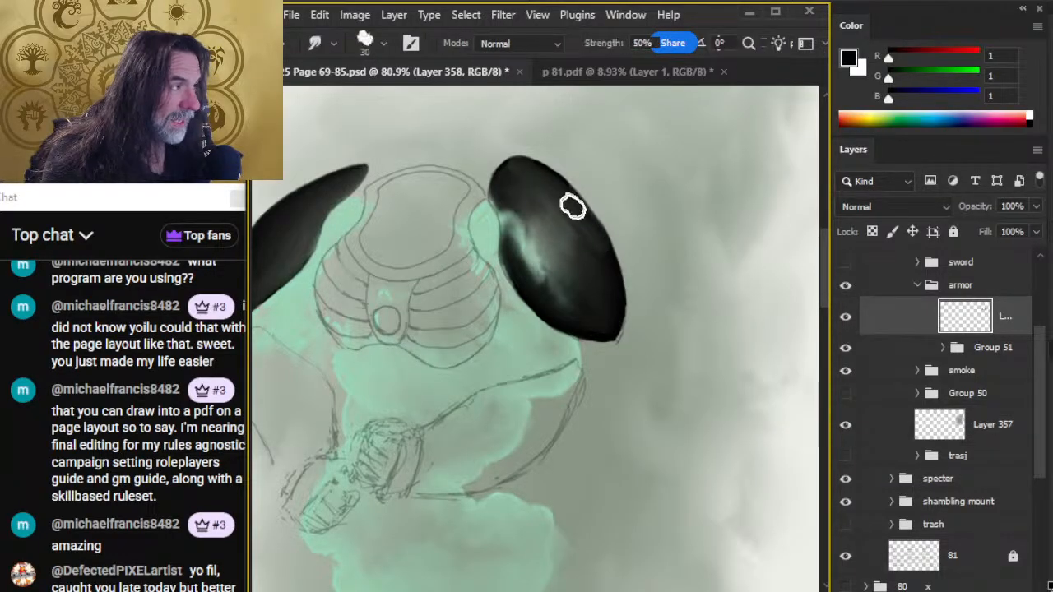
- Trim the right shoulder plate's outer edge with the 35 px Eraser and smudge black over its light interior at 30 px, 50% strength
key(b)
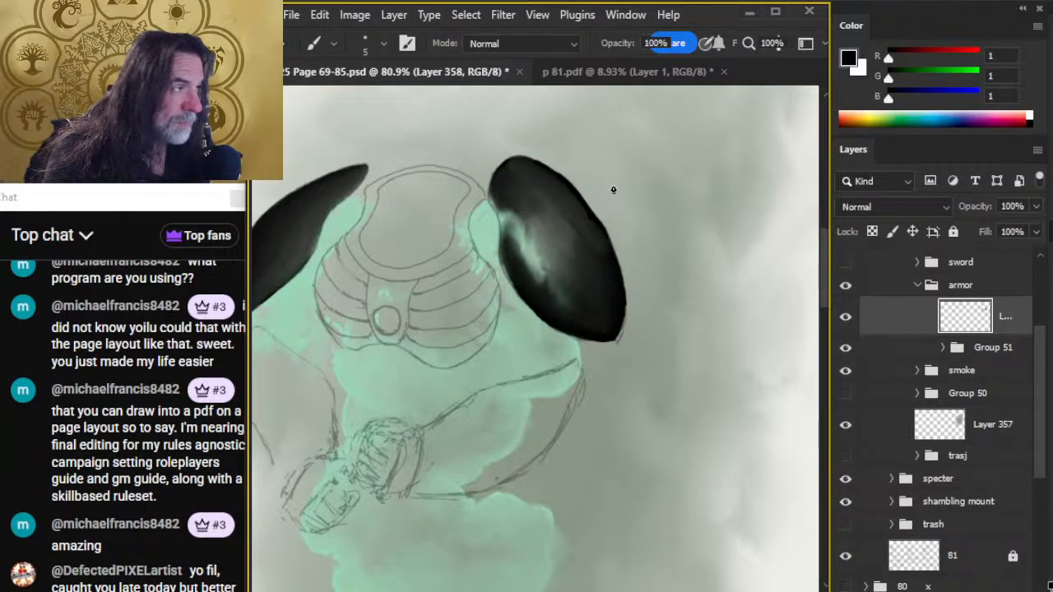
key(e)
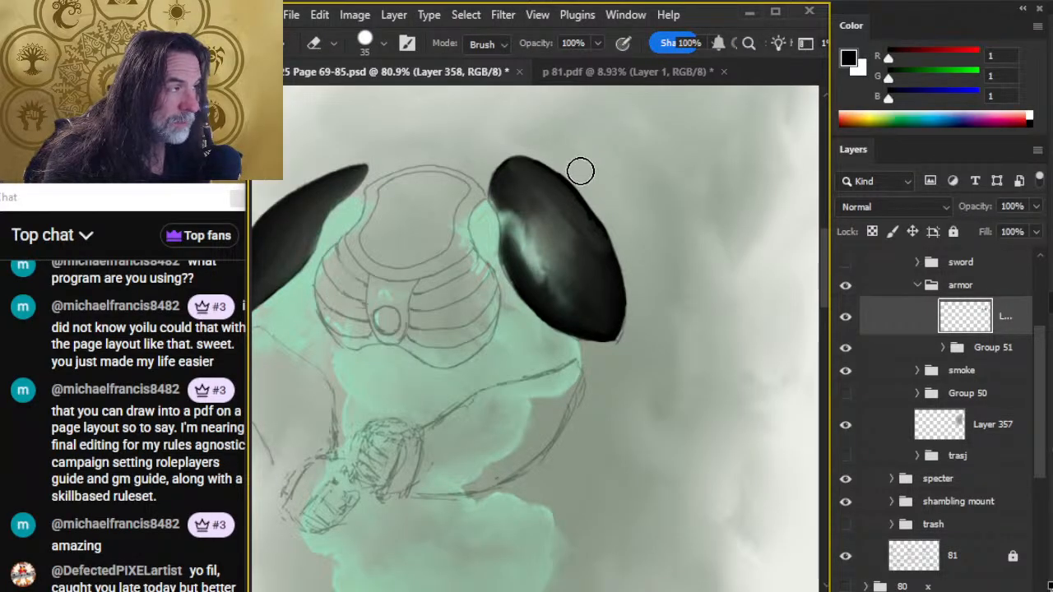
drag(566, 155, 627, 243)
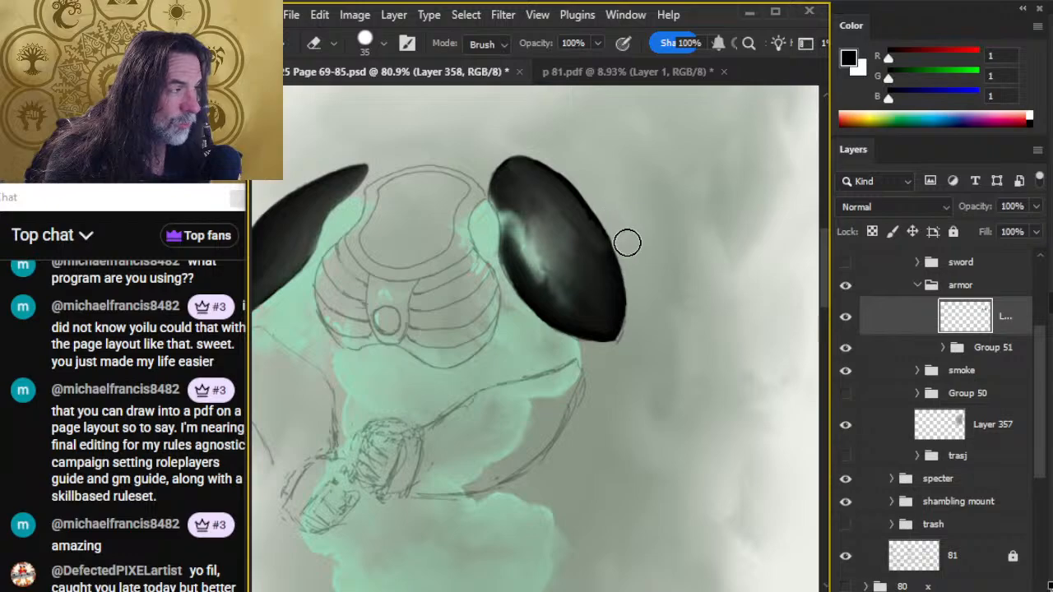
key(r)
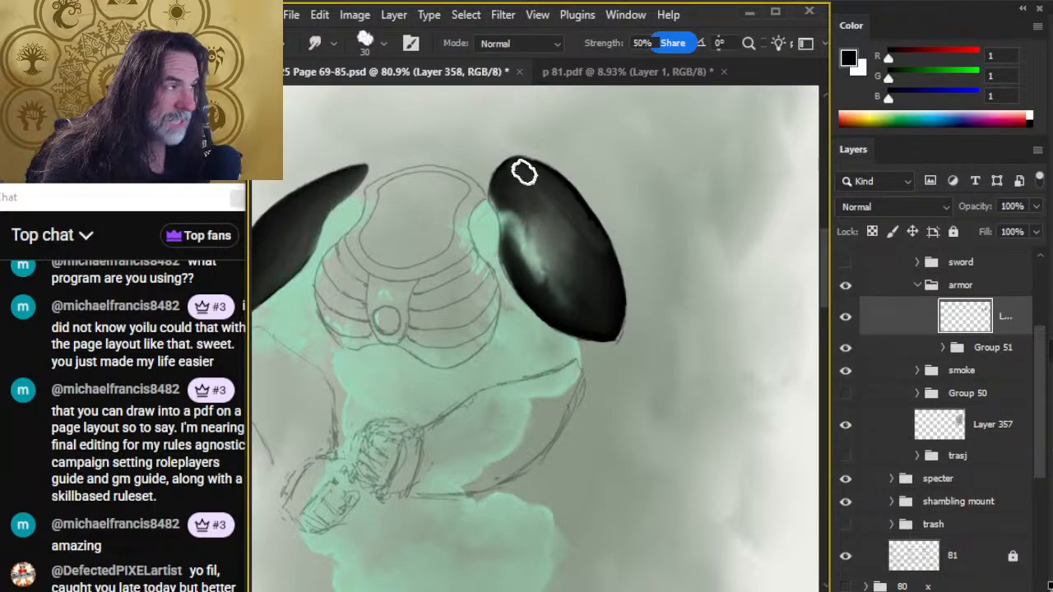
drag(524, 172, 540, 181)
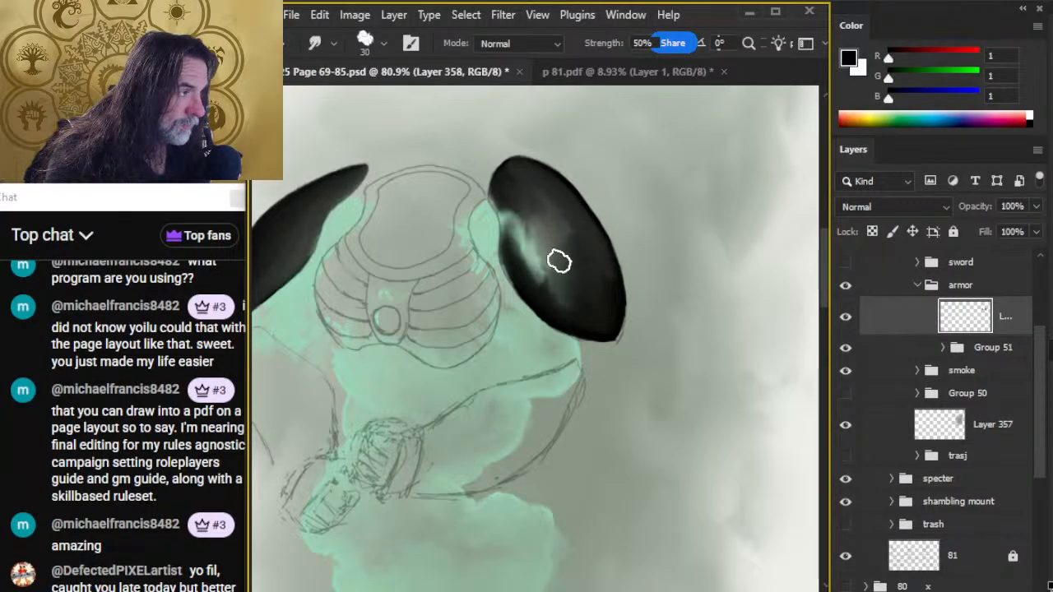
mouse_move(560, 261)
mouse_down()
mouse_move(544, 296)
mouse_move(571, 288)
mouse_move(585, 256)
mouse_move(594, 317)
mouse_move(560, 272)
mouse_move(580, 251)
mouse_move(609, 294)
mouse_move(564, 310)
mouse_move(588, 296)
mouse_move(536, 280)
mouse_move(584, 324)
mouse_move(530, 276)
mouse_move(524, 249)
mouse_move(544, 261)
mouse_move(553, 241)
mouse_move(589, 283)
mouse_move(538, 256)
mouse_move(548, 257)
mouse_move(527, 234)
mouse_move(573, 294)
mouse_move(573, 265)
mouse_move(556, 245)
mouse_move(573, 310)
mouse_move(543, 264)
mouse_move(556, 284)
mouse_move(537, 285)
mouse_move(549, 295)
mouse_move(572, 265)
mouse_move(580, 311)
mouse_move(539, 286)
mouse_move(589, 319)
mouse_move(568, 276)
mouse_move(580, 275)
mouse_move(591, 284)
mouse_move(549, 267)
mouse_move(577, 303)
mouse_move(542, 293)
mouse_move(546, 248)
mouse_move(568, 253)
mouse_move(557, 221)
mouse_move(577, 312)
mouse_move(526, 280)
mouse_move(590, 327)
mouse_move(522, 238)
mouse_move(521, 255)
mouse_move(505, 201)
mouse_up()
- Smudge the plate's inner rim and soften the remaining interior highlight at 20 px, trimming its outer edge with the 35 px Eraser
key(bracketleft)
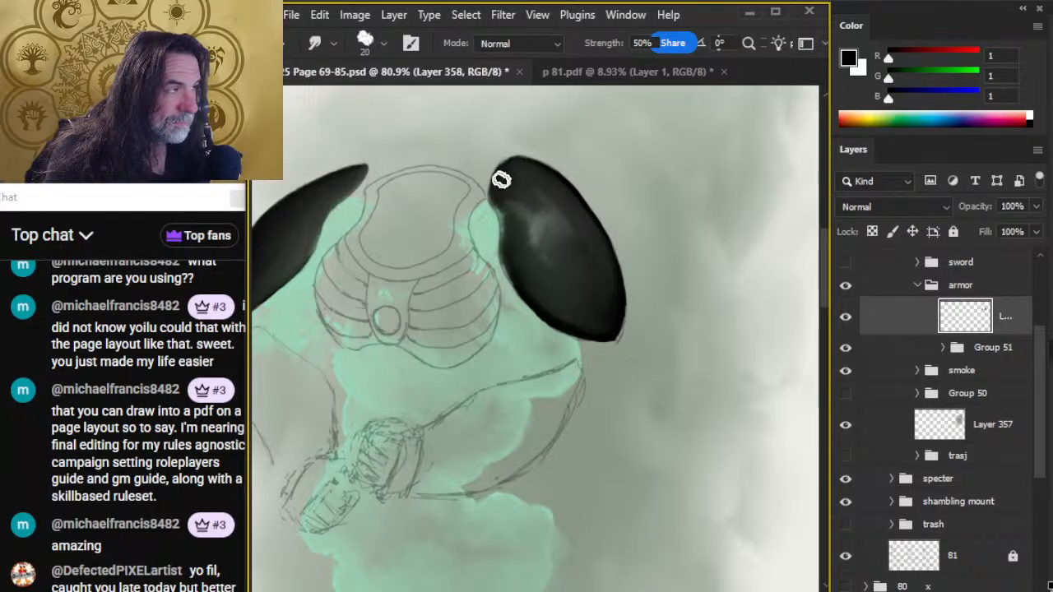
drag(510, 169, 497, 202)
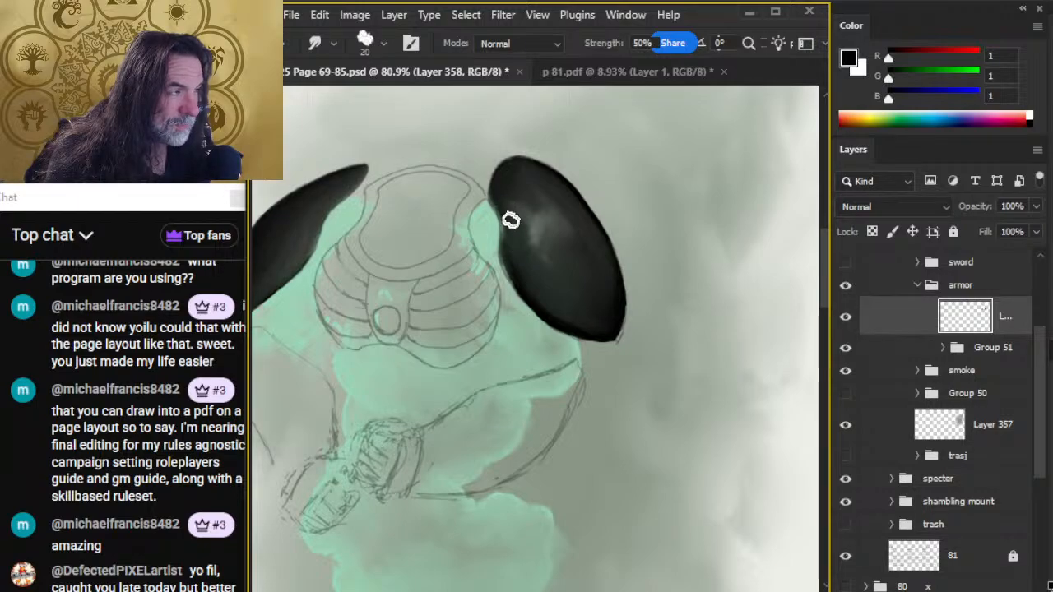
key(e)
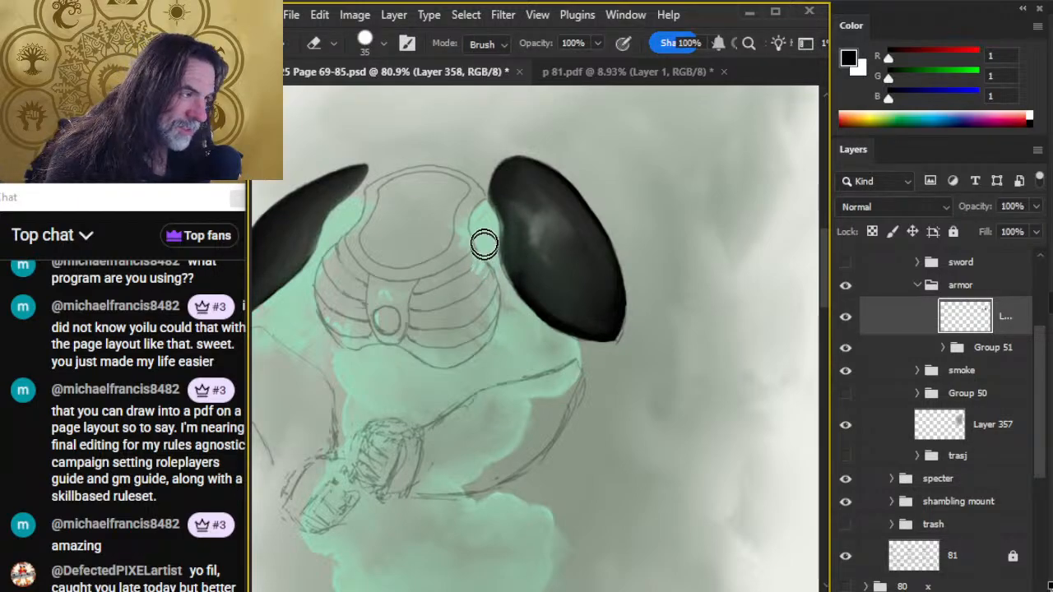
key(r)
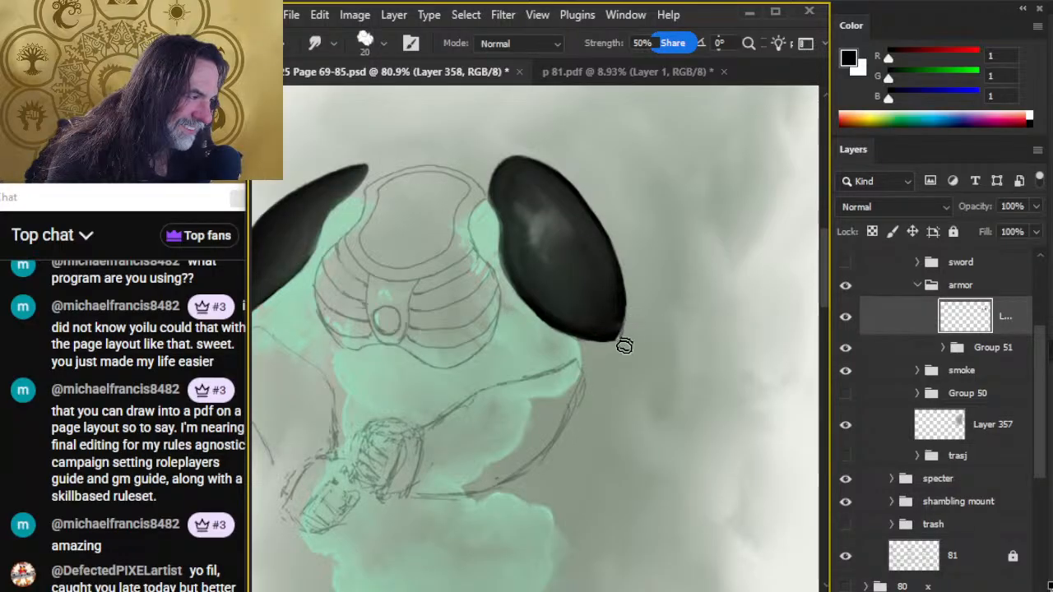
key(e)
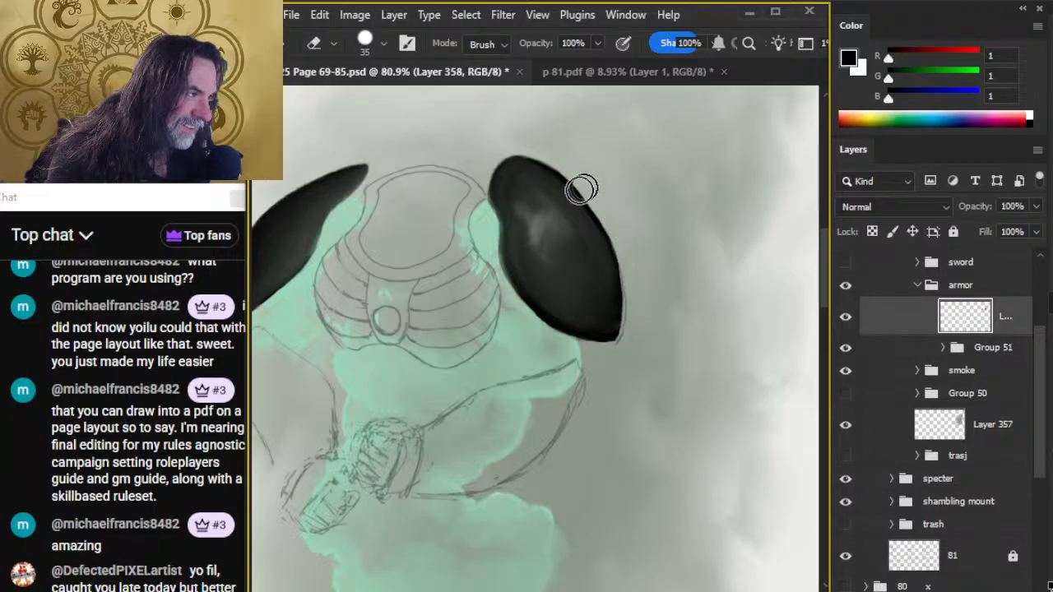
key(r)
drag(545, 259, 560, 281)
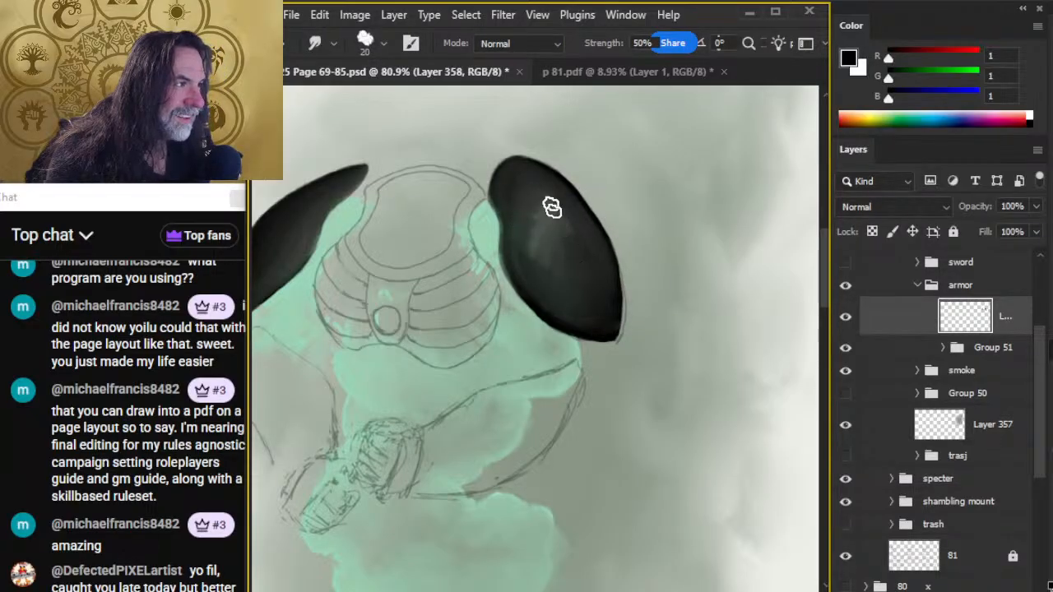
drag(552, 207, 547, 224)
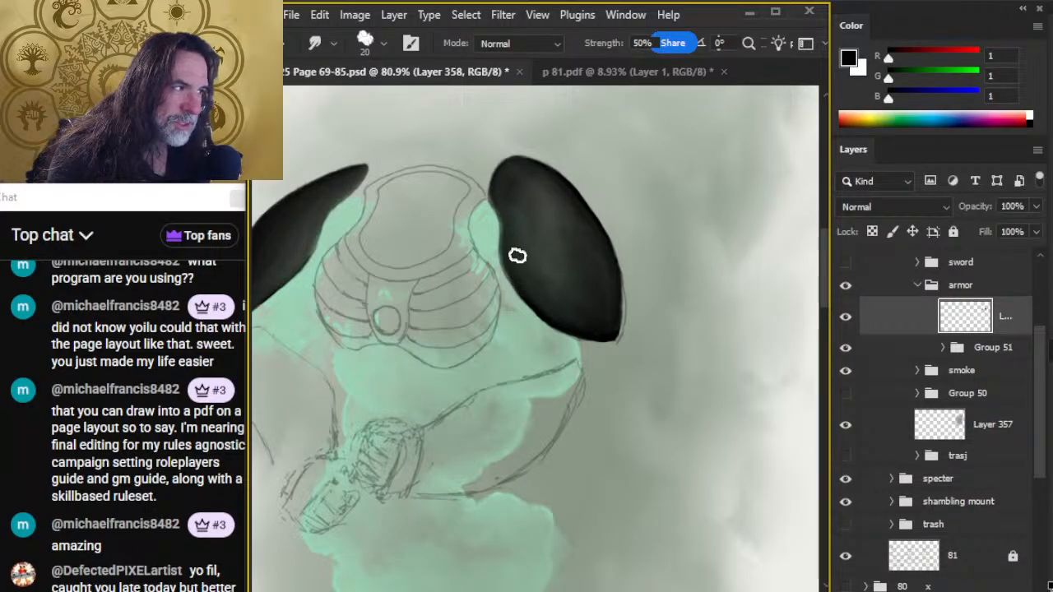
- Check the whole figure on the page with the sword sketch temporarily shown
key(z)
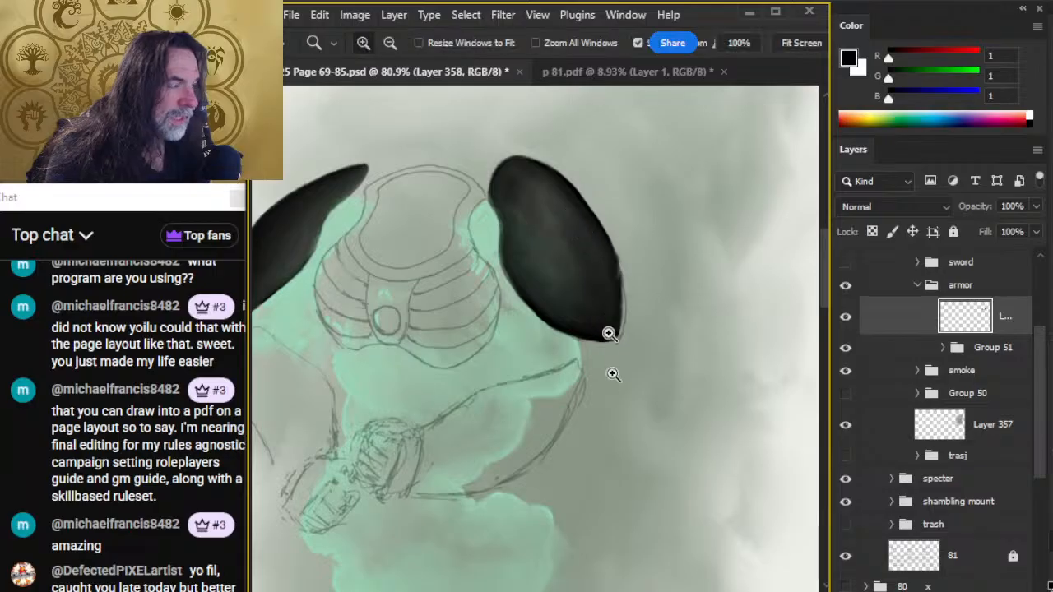
drag(609, 367, 502, 375)
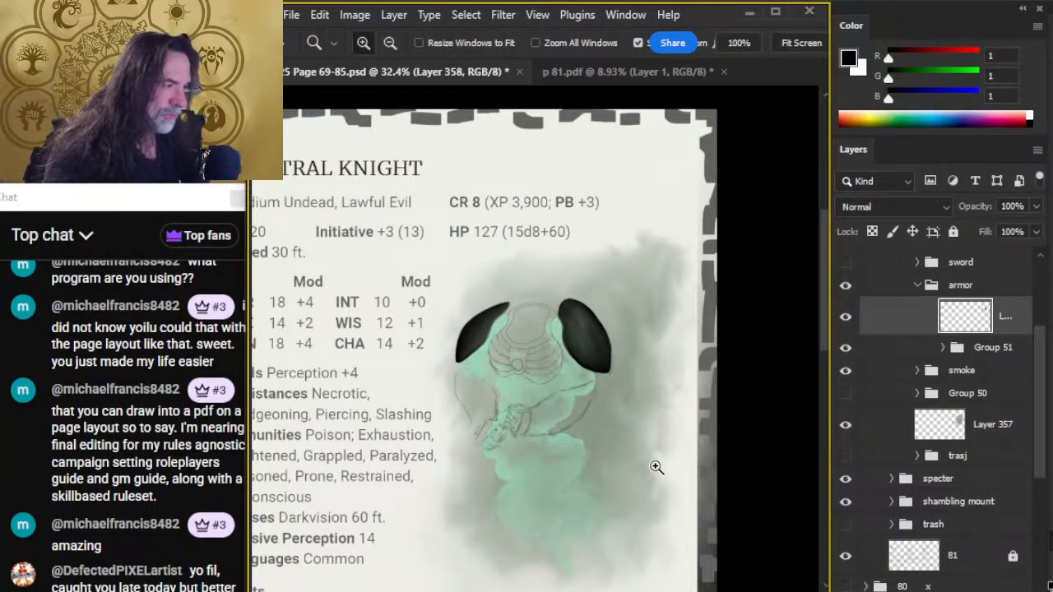
click(845, 261)
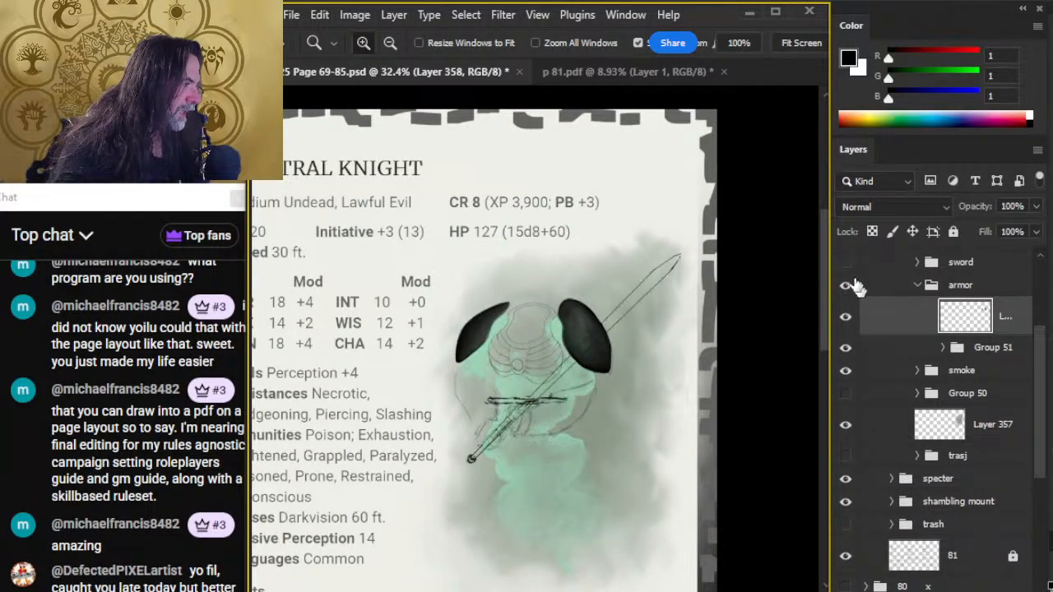
click(847, 285)
- Hide the page 81 group and show page 83 to bring up the black armored wraith illustration
drag(1039, 389, 1015, 304)
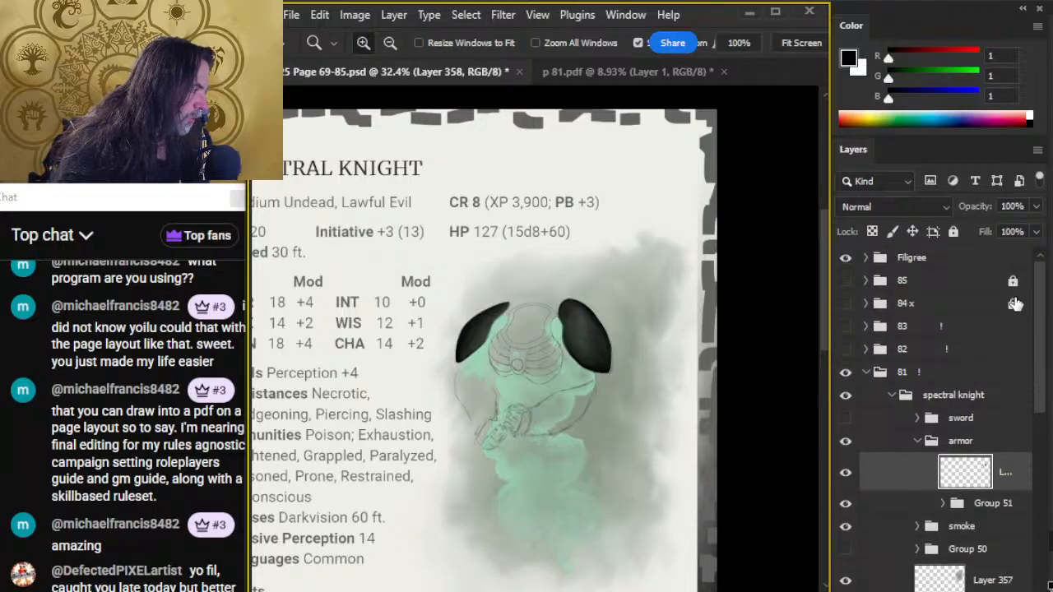
click(846, 374)
click(845, 305)
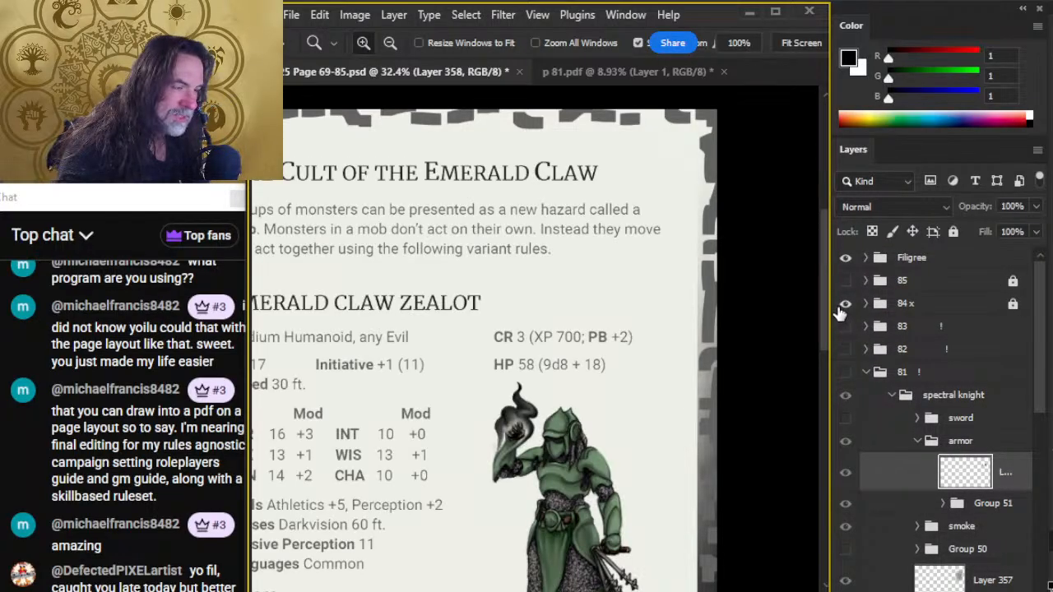
click(845, 304)
click(845, 327)
drag(512, 447, 803, 352)
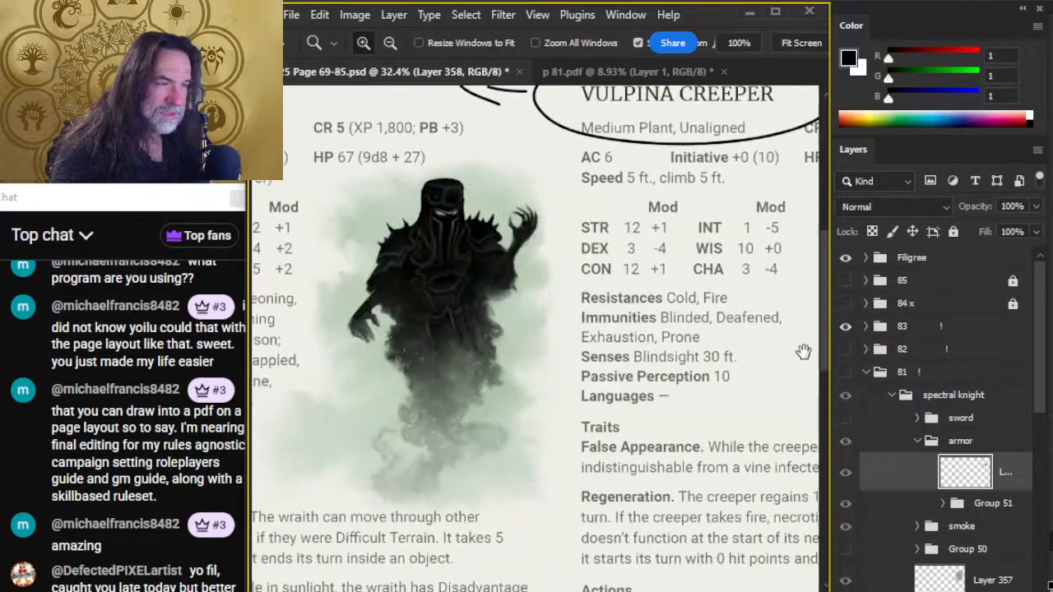
- Lasso a loose selection around the black armored wraith illustration and copy it
key(l)
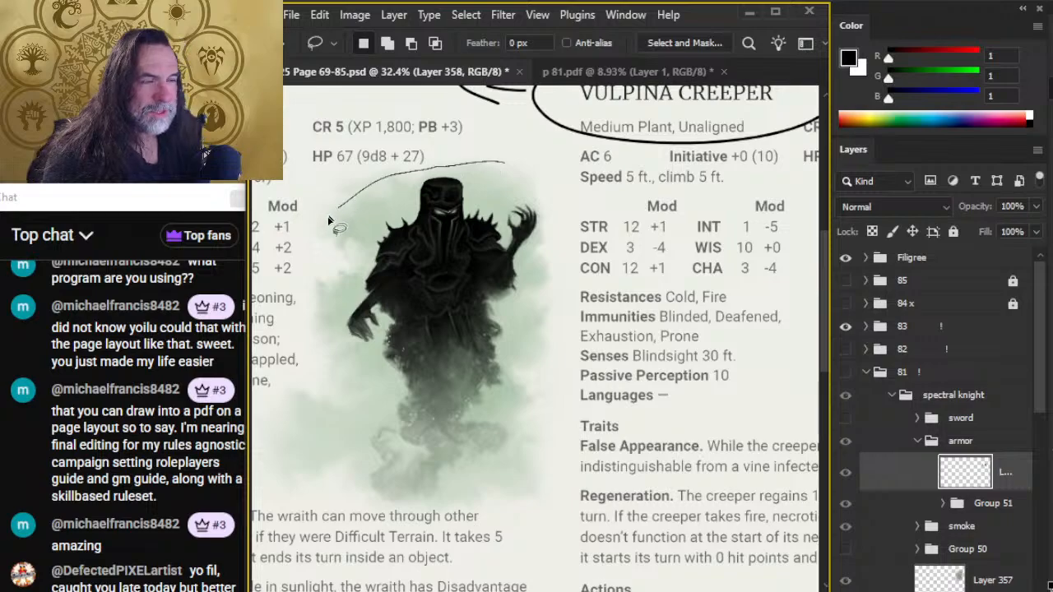
mouse_move(327, 221)
mouse_down()
mouse_move(314, 327)
mouse_move(318, 441)
mouse_move(369, 538)
mouse_move(495, 516)
mouse_move(585, 422)
mouse_move(608, 327)
mouse_move(588, 220)
mouse_move(517, 182)
mouse_up()
key(ctrl+c)
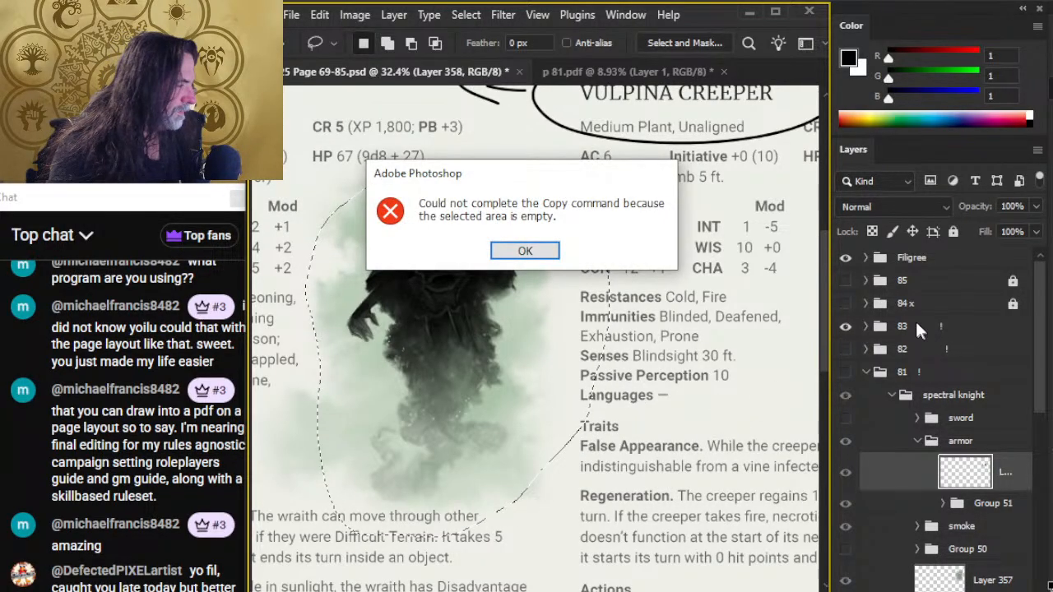
key(Return)
- Hide page 83, show page 81 again, and paste the copied wraith beside the green specter illustration
click(845, 326)
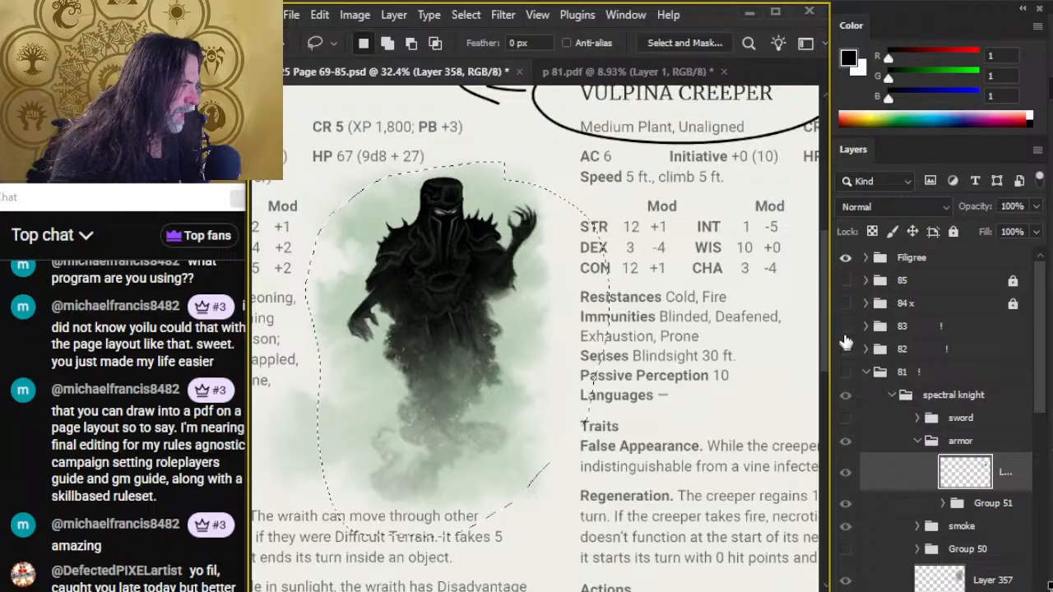
click(846, 349)
click(846, 371)
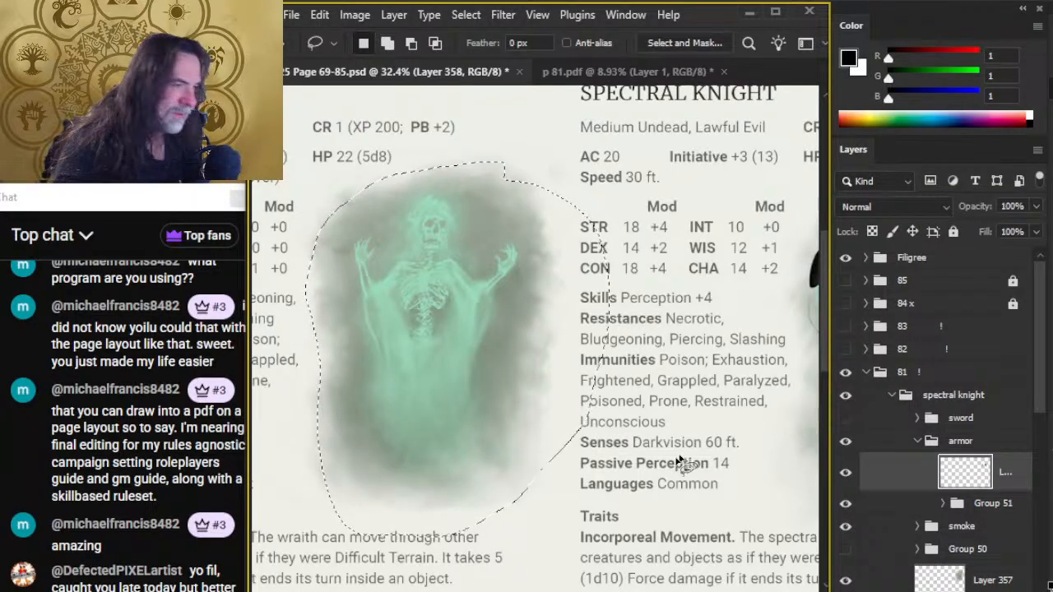
key(ctrl+v)
drag(561, 448, 426, 399)
key(v)
drag(488, 470, 566, 451)
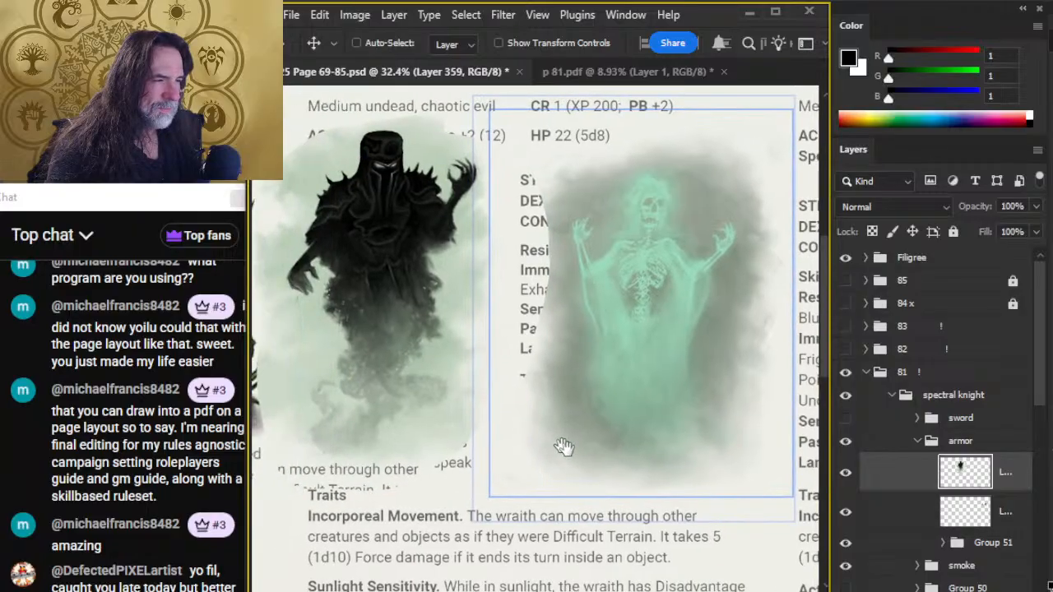
- Erase the stray text around the pasted wraith with the 250 px Eraser and move the wraith closer to the green specter
key(e)
drag(522, 131, 522, 284)
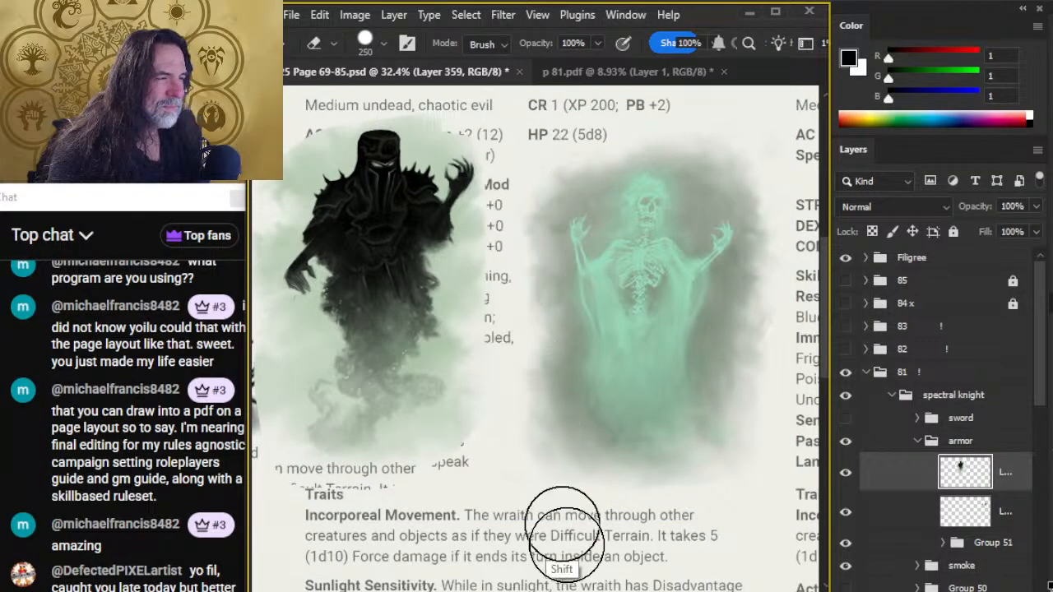
key(v)
drag(458, 430, 507, 437)
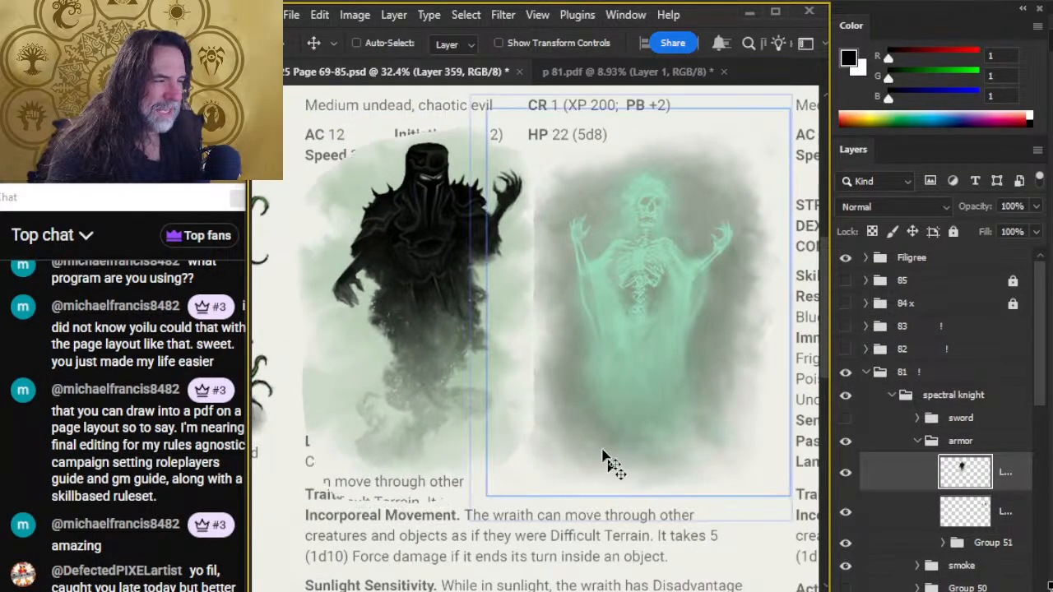
key(e)
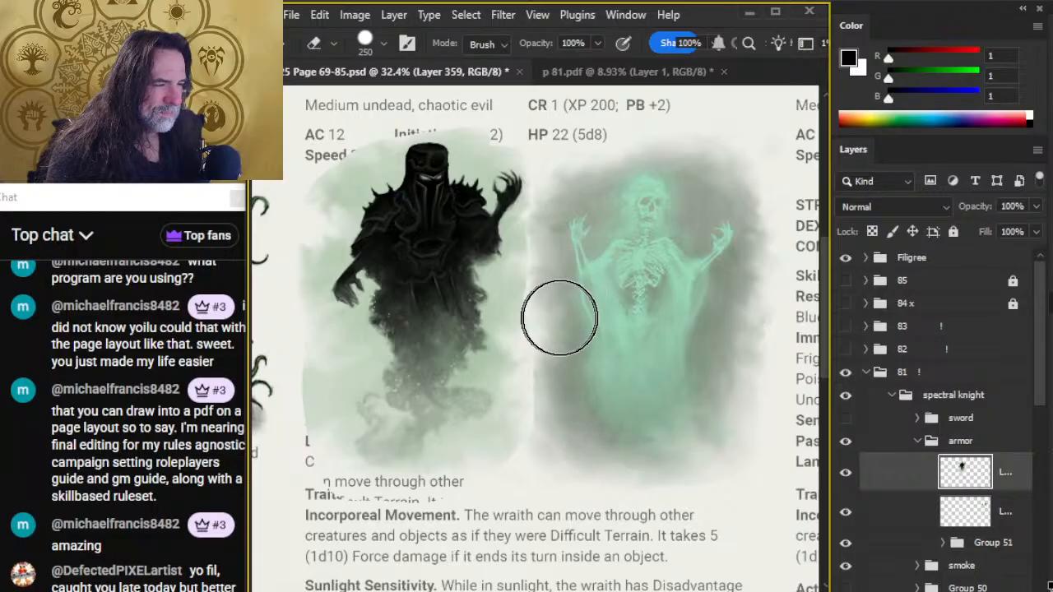
drag(719, 469, 636, 438)
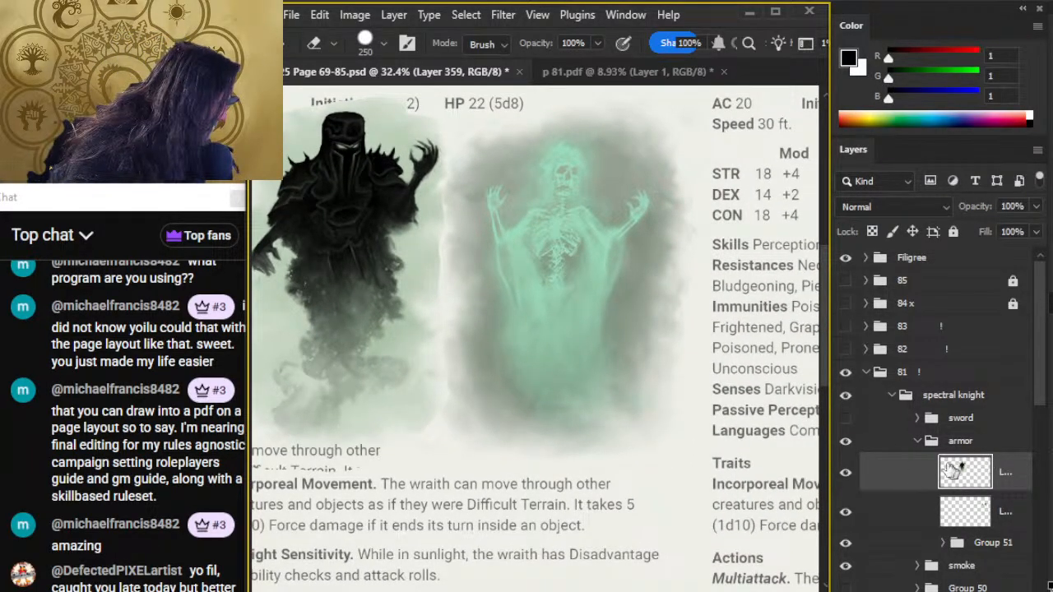
- Place the pasted wraith layer in a new group named "ref\" and nest that group at the top of the spectral knight group
drag(904, 477, 889, 383)
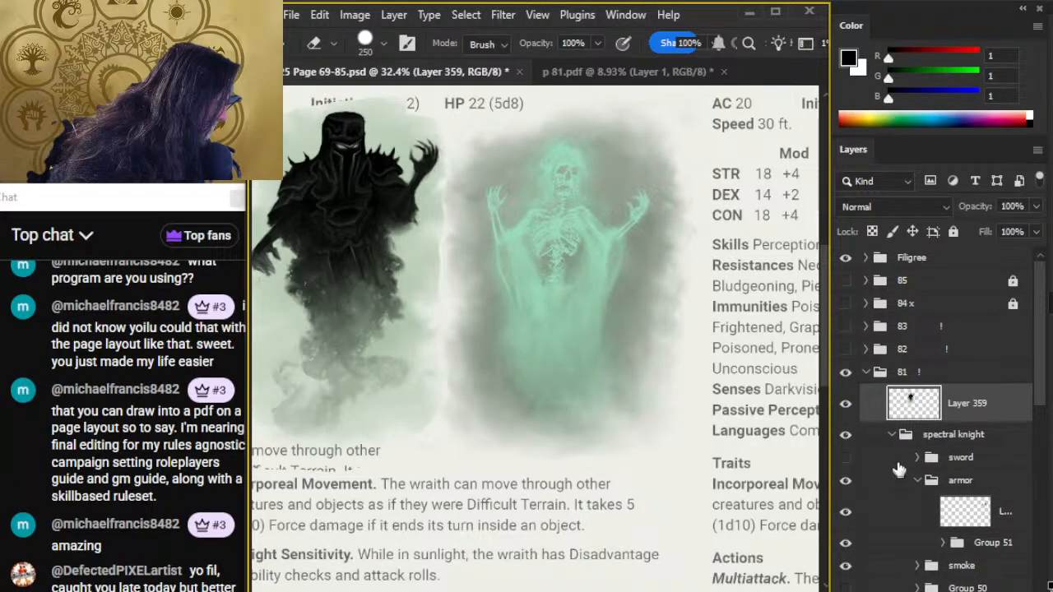
key(ctrl+g)
double_click(945, 396)
text(ref)
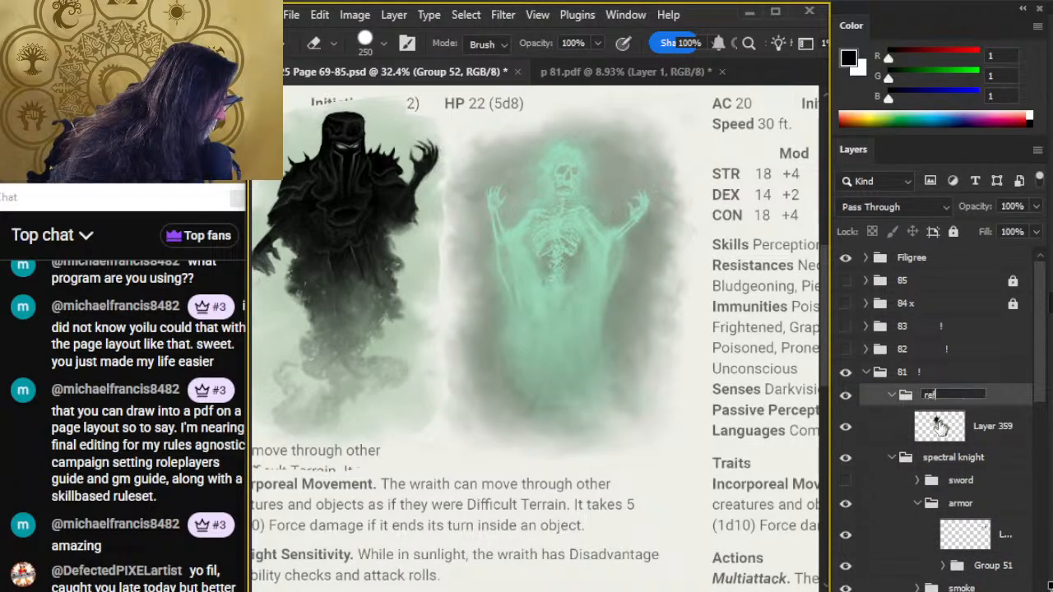
text(\)
key(Return)
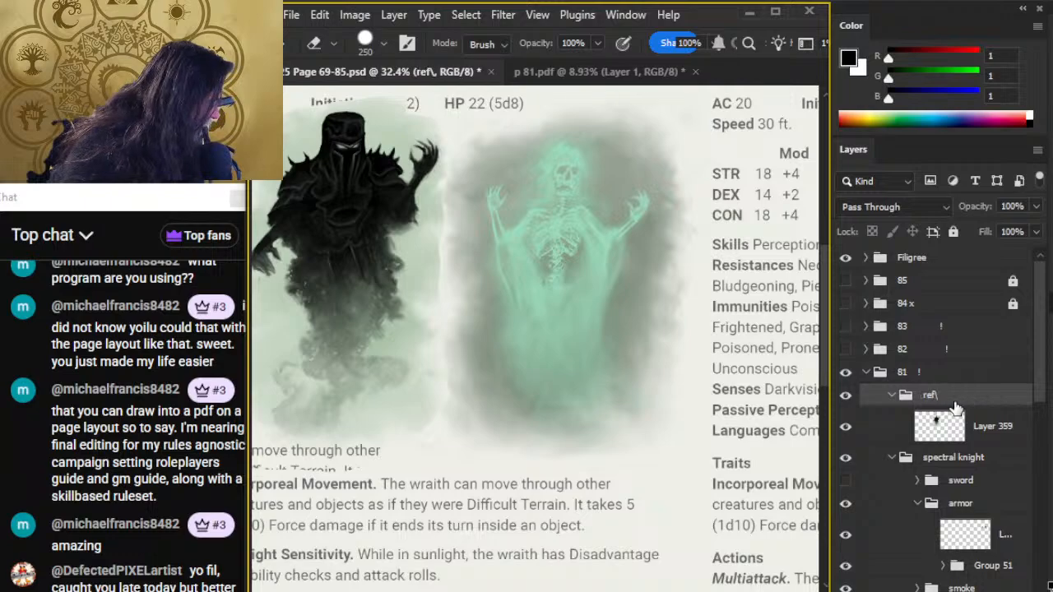
drag(888, 399, 891, 463)
click(918, 419)
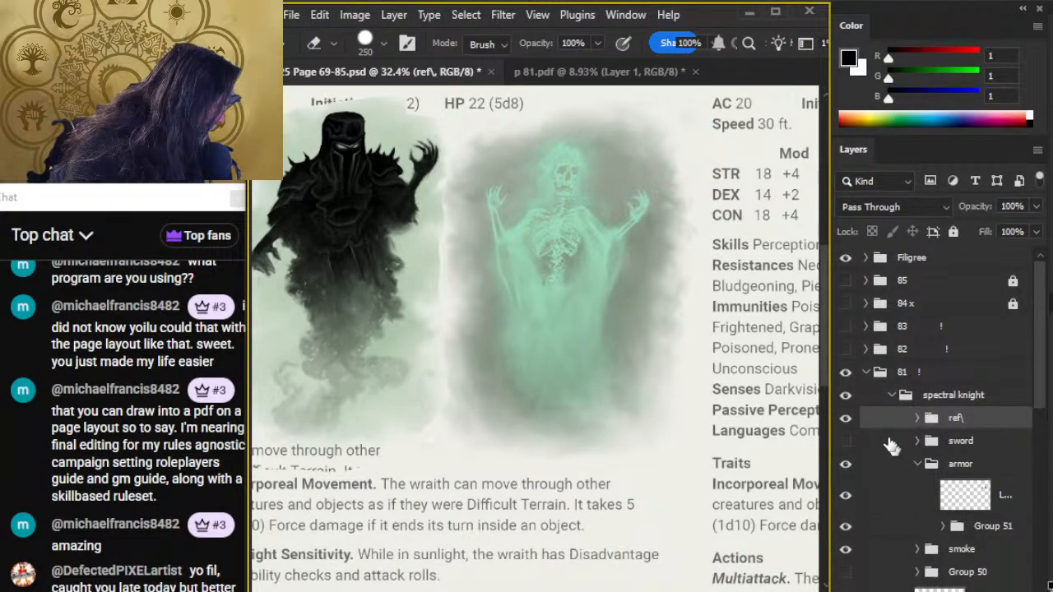
- Examine the wraith reference's armor shading up close and compare it with the spectral knight's shoulder plates
key(z)
drag(630, 462, 604, 443)
key(space)
drag(383, 358, 463, 353)
key(space)
drag(439, 223, 452, 331)
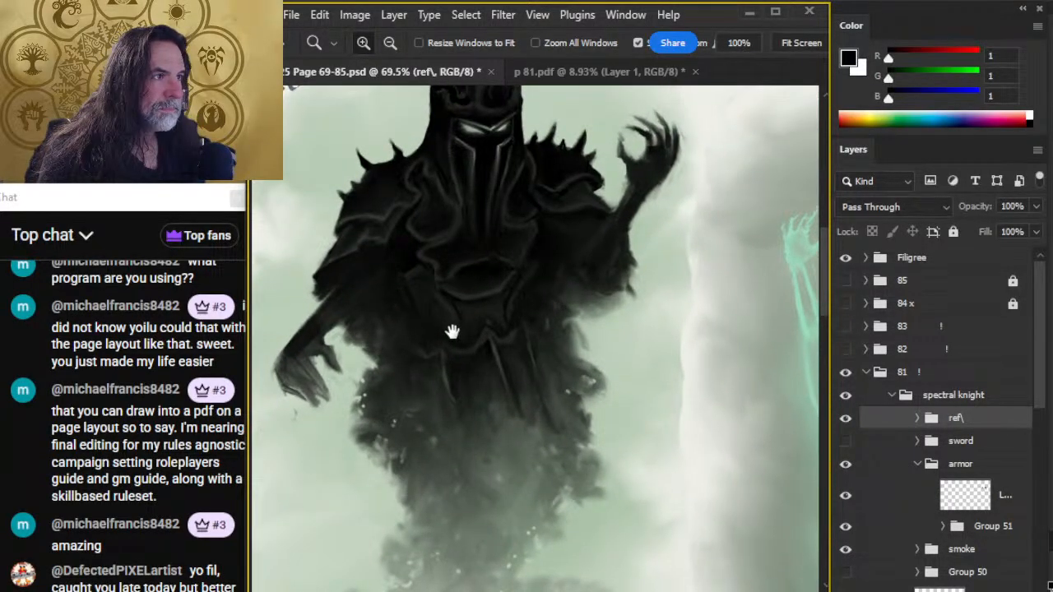
scroll(497, 358, down, 3)
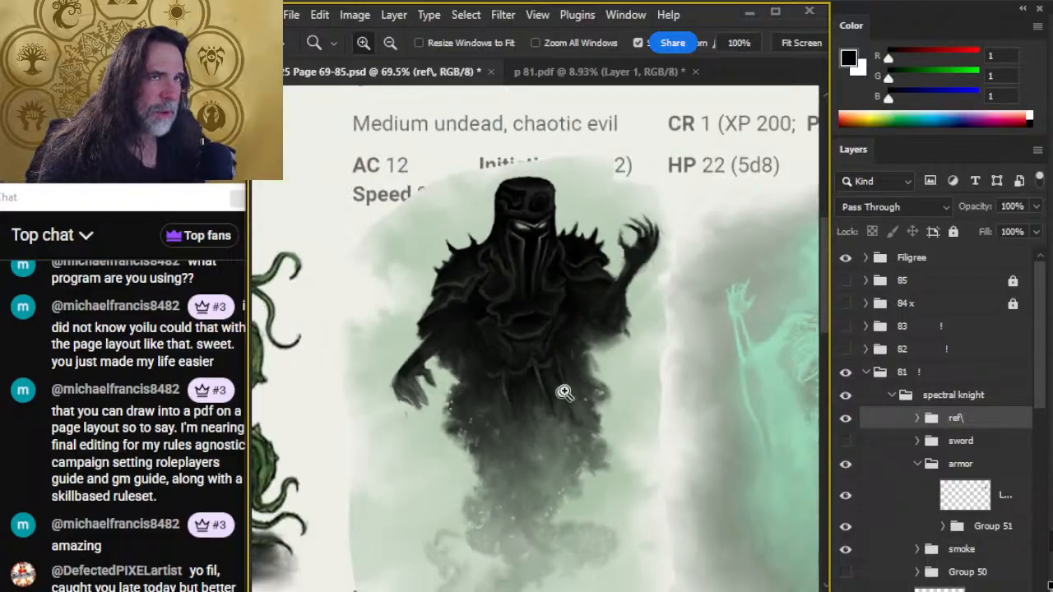
drag(757, 453, 354, 309)
drag(646, 433, 433, 417)
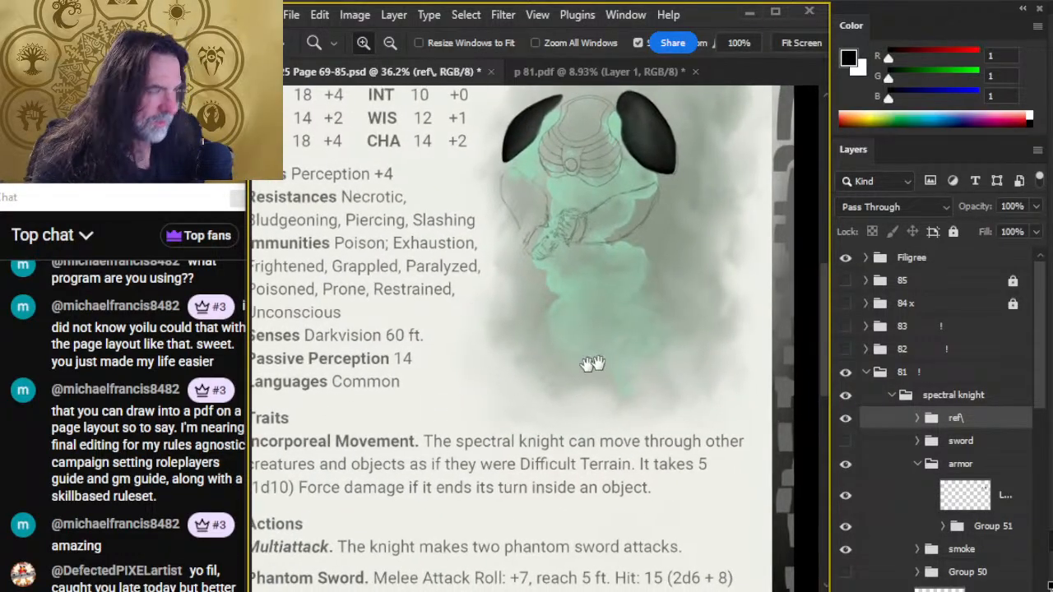
drag(592, 362, 515, 437)
drag(524, 203, 565, 229)
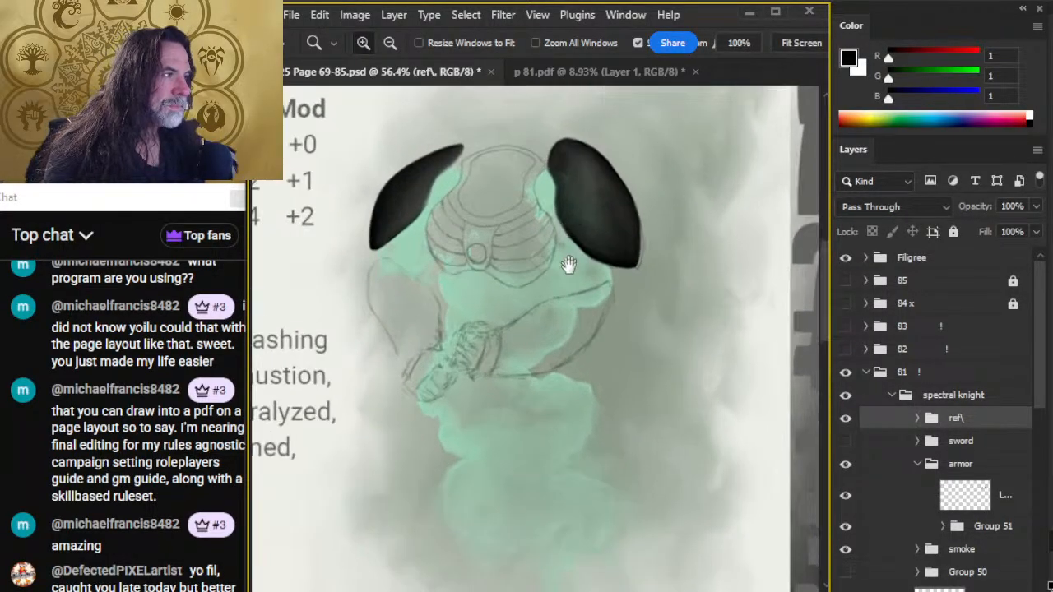
- Add a new layer above the shoulder-plate layer inside the armor group
drag(567, 265, 565, 328)
key(b)
click(912, 499)
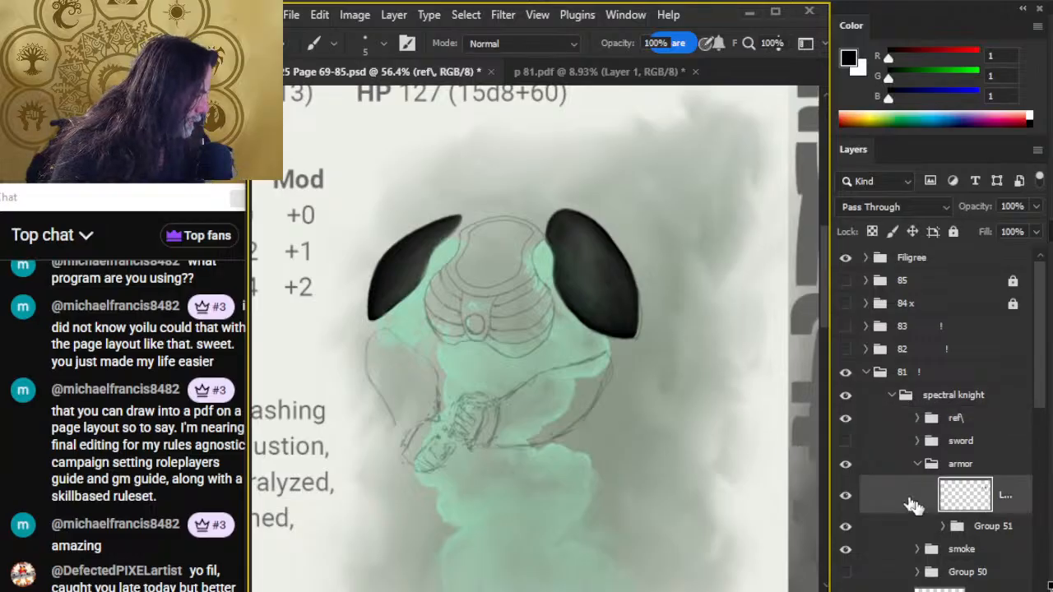
click(848, 496)
click(849, 495)
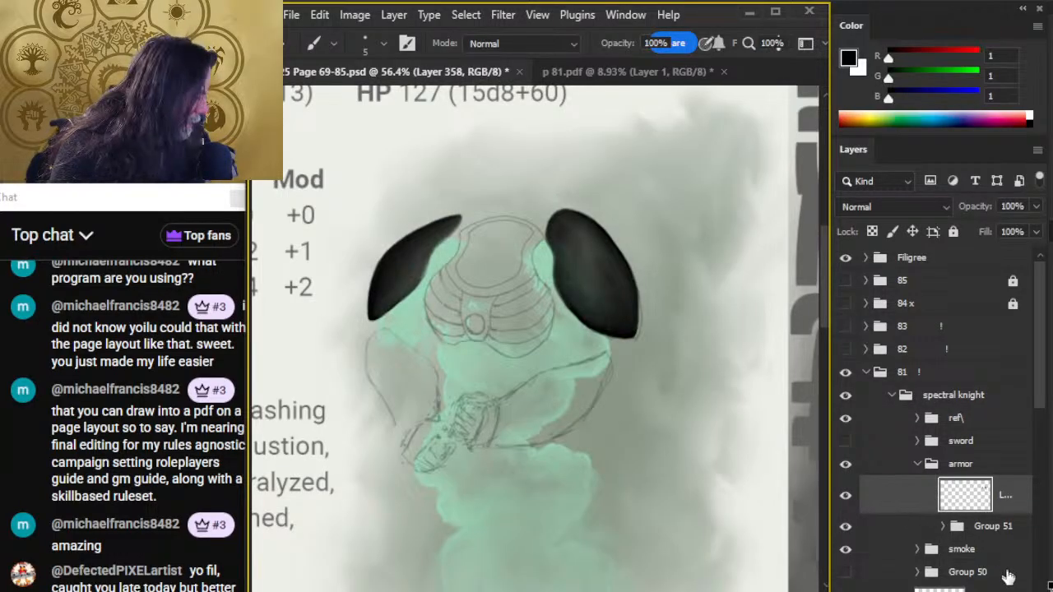
key(ctrl+shift+alt+n)
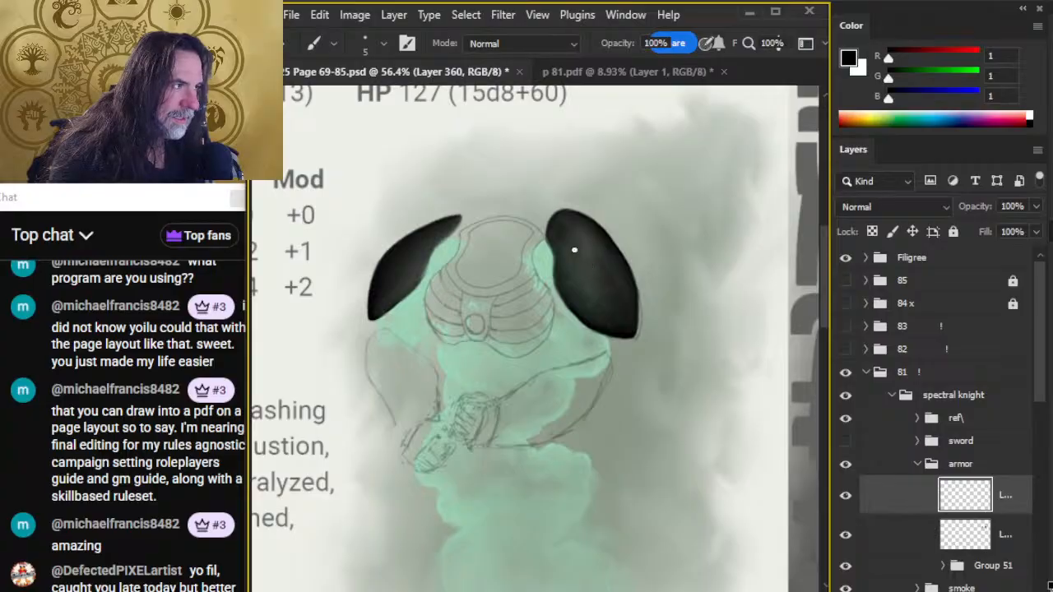
- Save the page document
key(l)
key(b)
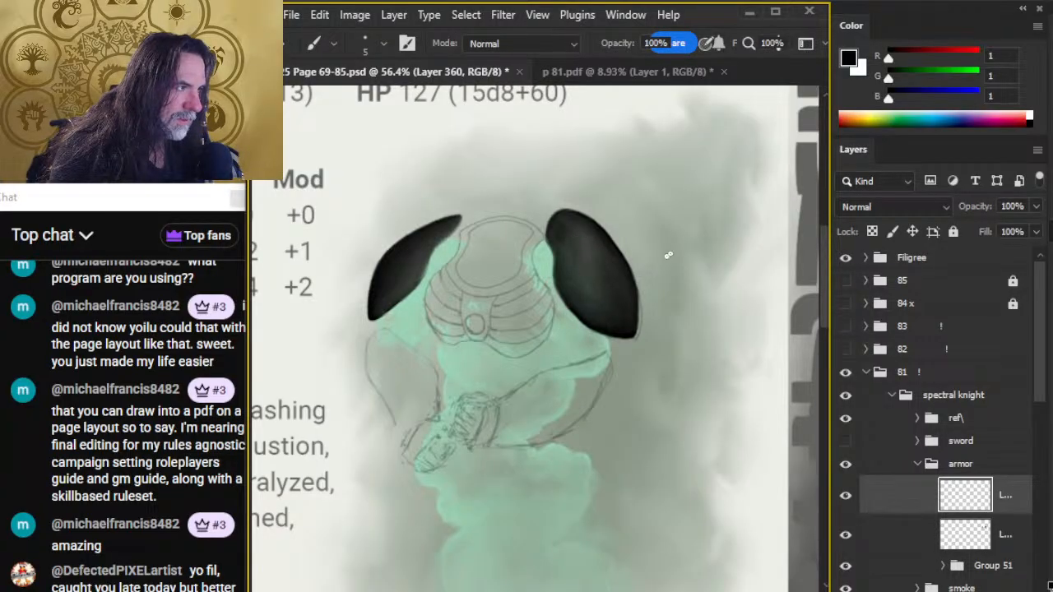
key(l)
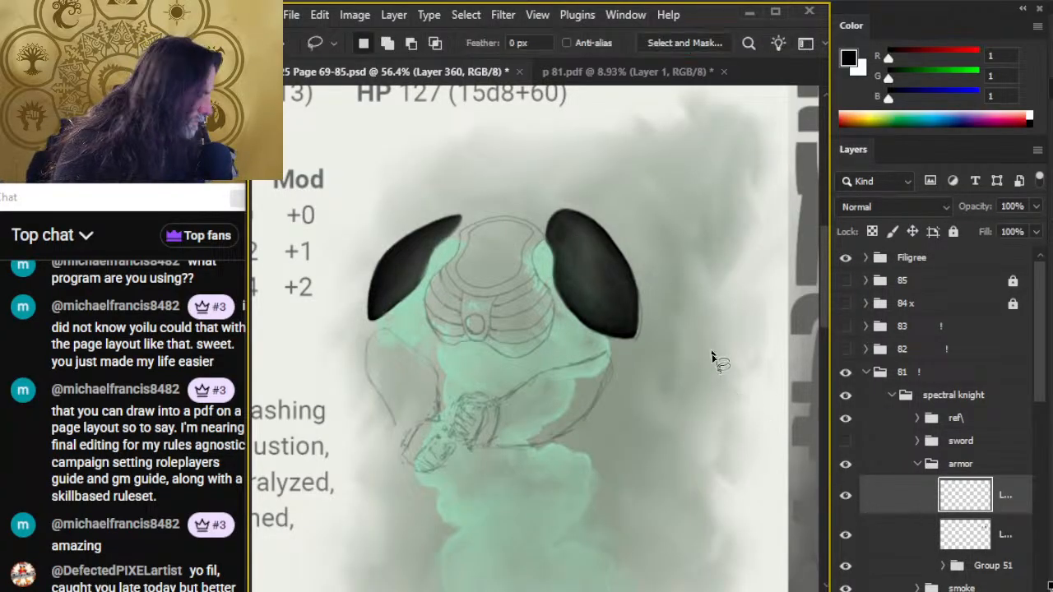
key(alt+Tab)
key(alt+Tab)
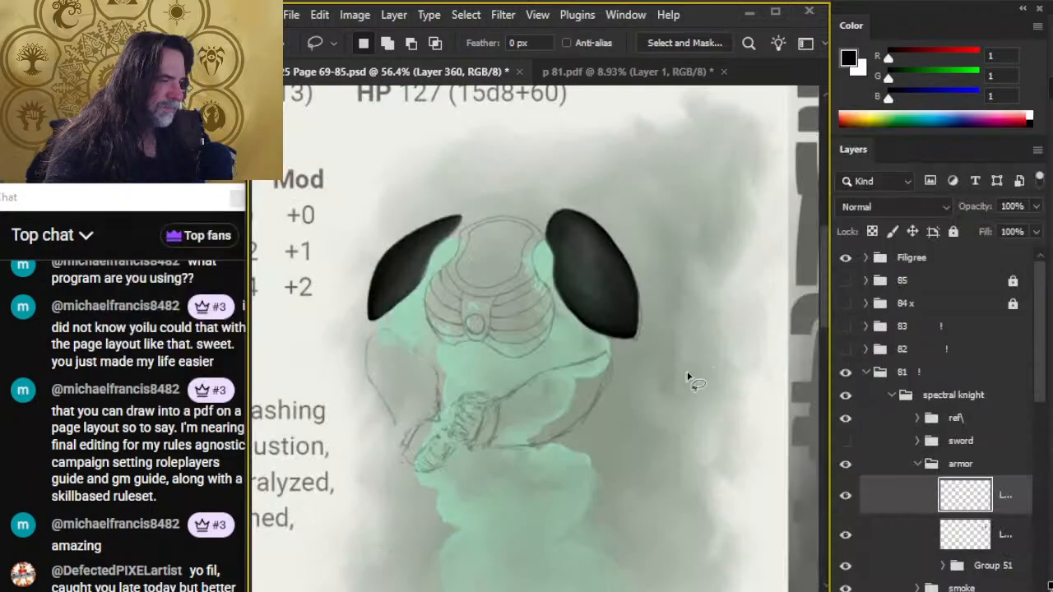
key(ctrl+s)
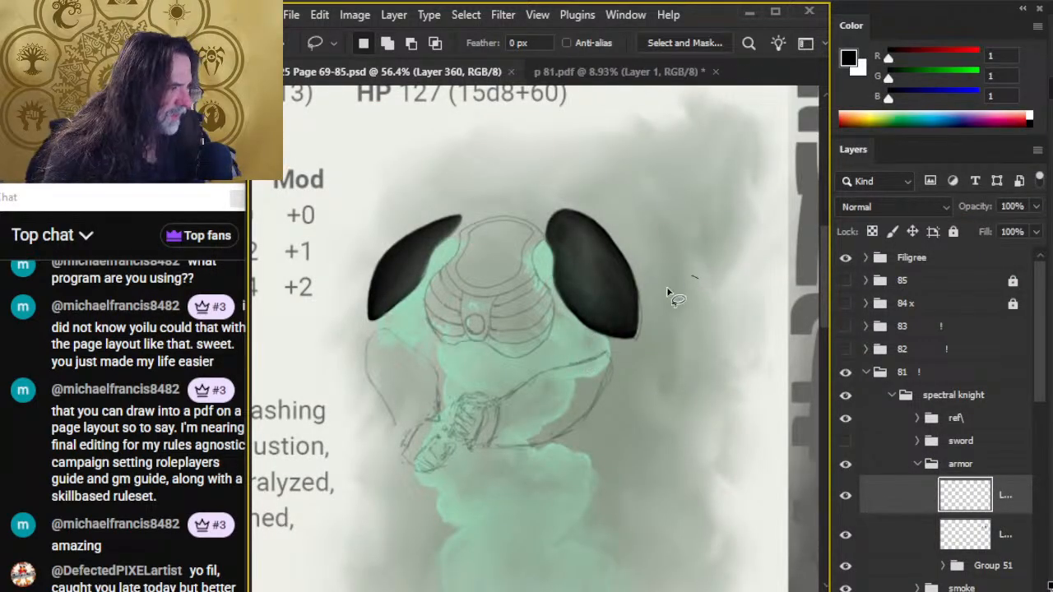
- Paint black over the right shoulder plate with a 10 px Brush and smudge it at 35 px and 50% strength
key(b)
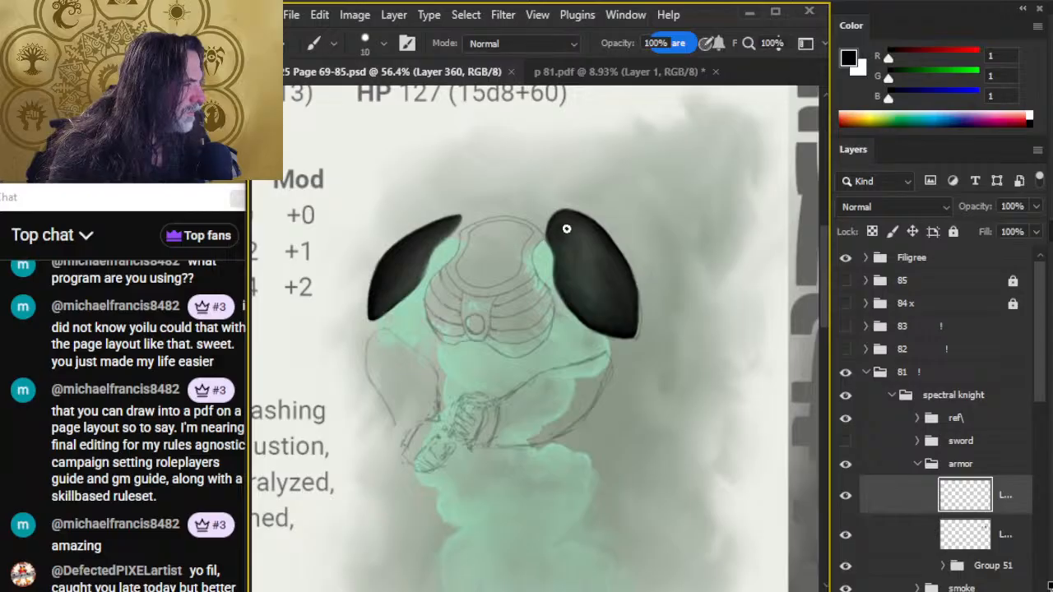
mouse_move(567, 228)
mouse_down()
mouse_move(592, 248)
mouse_move(574, 226)
mouse_move(557, 227)
mouse_move(578, 230)
mouse_move(567, 225)
mouse_move(608, 267)
mouse_move(565, 256)
mouse_move(587, 268)
mouse_move(563, 252)
mouse_move(587, 263)
mouse_move(562, 226)
mouse_move(597, 238)
mouse_move(580, 264)
mouse_move(601, 255)
mouse_move(599, 287)
mouse_move(622, 278)
mouse_move(574, 244)
mouse_move(597, 293)
mouse_move(569, 276)
mouse_move(585, 245)
mouse_move(575, 261)
mouse_move(608, 281)
mouse_move(615, 274)
mouse_move(599, 278)
mouse_move(608, 266)
mouse_move(597, 245)
mouse_move(584, 250)
mouse_move(607, 266)
mouse_move(617, 293)
mouse_move(585, 285)
mouse_move(567, 262)
mouse_move(573, 240)
mouse_move(603, 313)
mouse_move(576, 249)
mouse_move(580, 272)
mouse_move(596, 273)
mouse_move(566, 258)
mouse_move(575, 264)
mouse_move(576, 247)
mouse_move(585, 287)
mouse_move(607, 259)
mouse_move(578, 230)
mouse_move(612, 275)
mouse_move(608, 250)
mouse_move(585, 227)
mouse_move(623, 284)
mouse_move(583, 289)
mouse_move(581, 266)
mouse_move(600, 305)
mouse_move(569, 229)
mouse_move(585, 293)
mouse_move(590, 240)
mouse_move(578, 282)
mouse_move(611, 319)
mouse_move(606, 260)
mouse_move(622, 287)
mouse_move(625, 305)
mouse_move(592, 301)
mouse_move(579, 276)
mouse_move(581, 230)
mouse_move(591, 311)
mouse_up()
key(r)
key(bracketright)
key(b)
key(r)
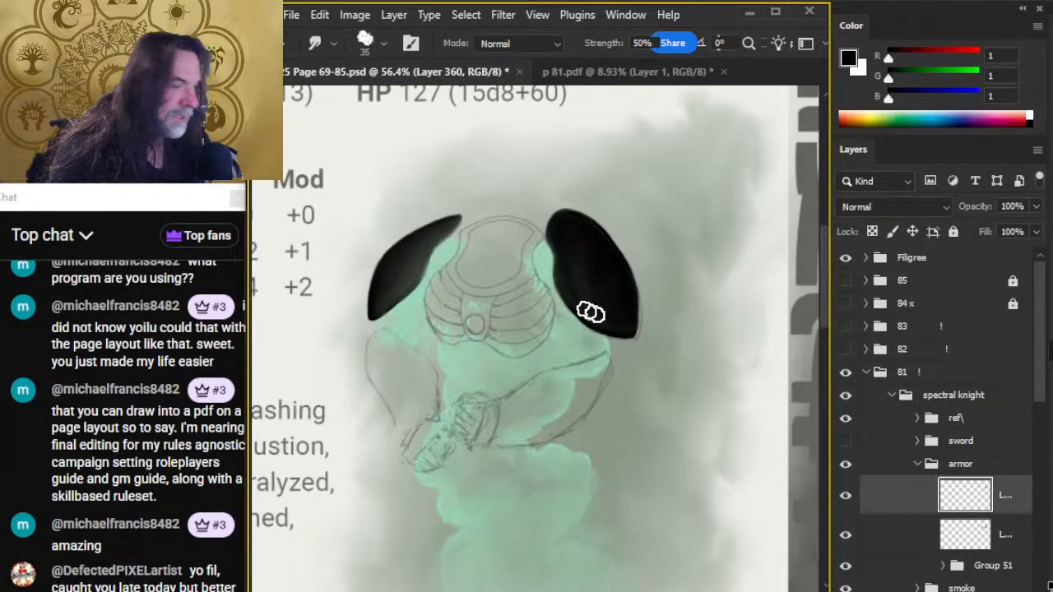
- Paint black over the left shoulder plate's edges and blend the strokes with the 20 px Smudge tool at 50% strength
key(b)
mouse_move(396, 270)
mouse_down()
mouse_move(377, 301)
mouse_move(389, 266)
mouse_move(379, 278)
mouse_move(413, 241)
mouse_move(444, 226)
mouse_move(408, 256)
mouse_move(408, 272)
mouse_move(423, 249)
mouse_move(413, 245)
mouse_move(446, 225)
mouse_move(425, 236)
mouse_move(438, 232)
mouse_move(387, 303)
mouse_up()
key(r)
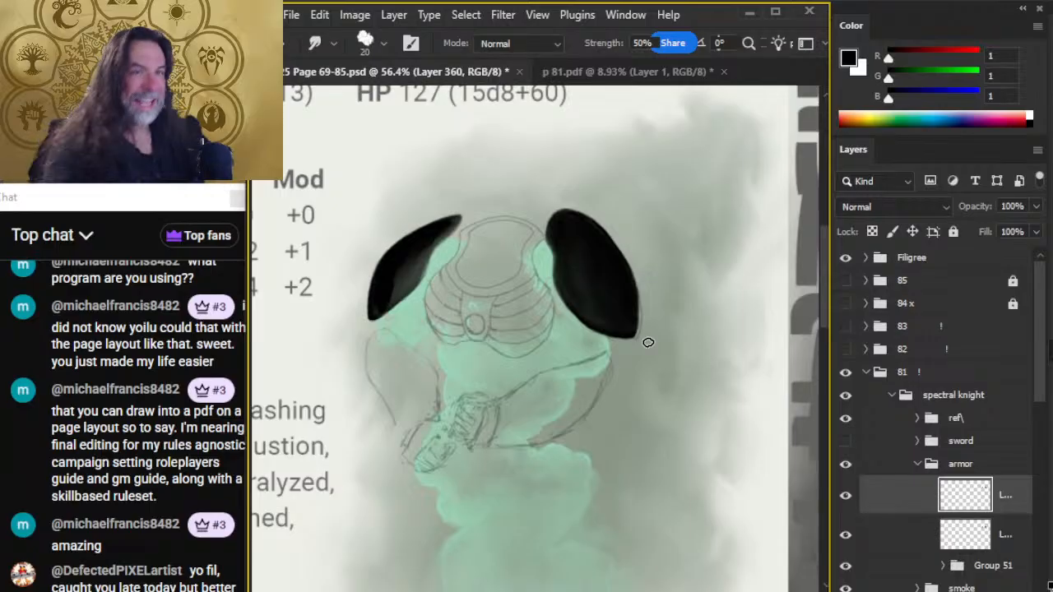
mouse_move(402, 271)
mouse_down()
mouse_move(414, 254)
mouse_move(407, 282)
mouse_move(390, 271)
mouse_up()
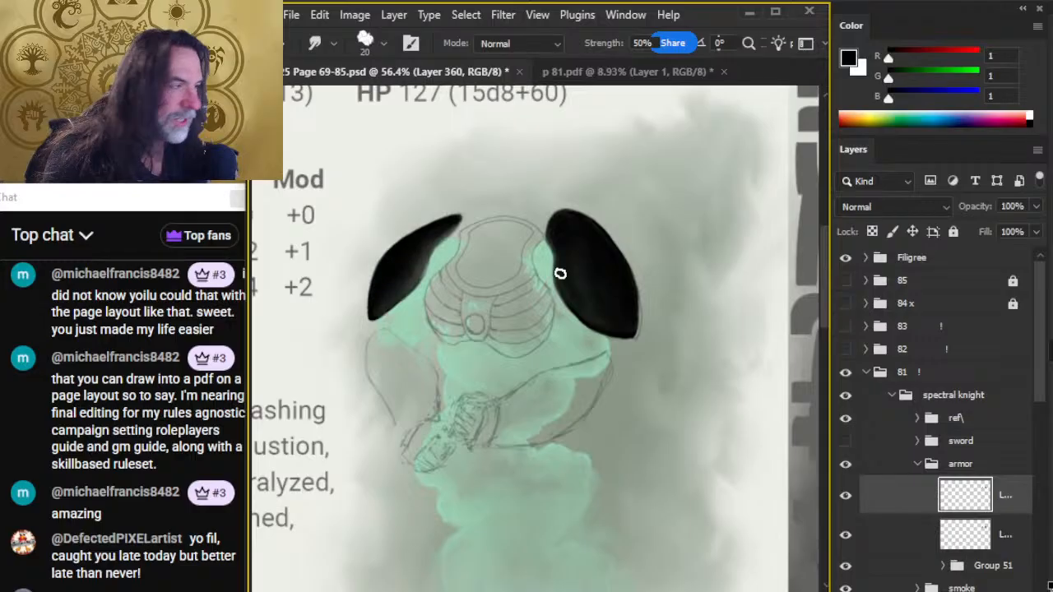
- Darken the right shoulder plate's outer area with the 15 px Brush and reduce the Eraser size to 35 px
key(b)
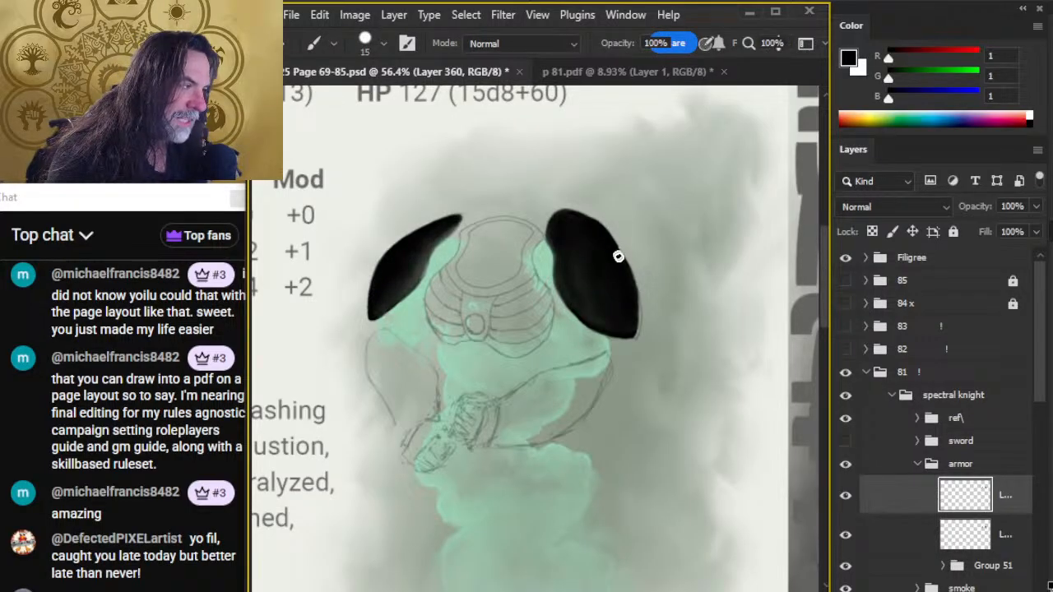
key(e)
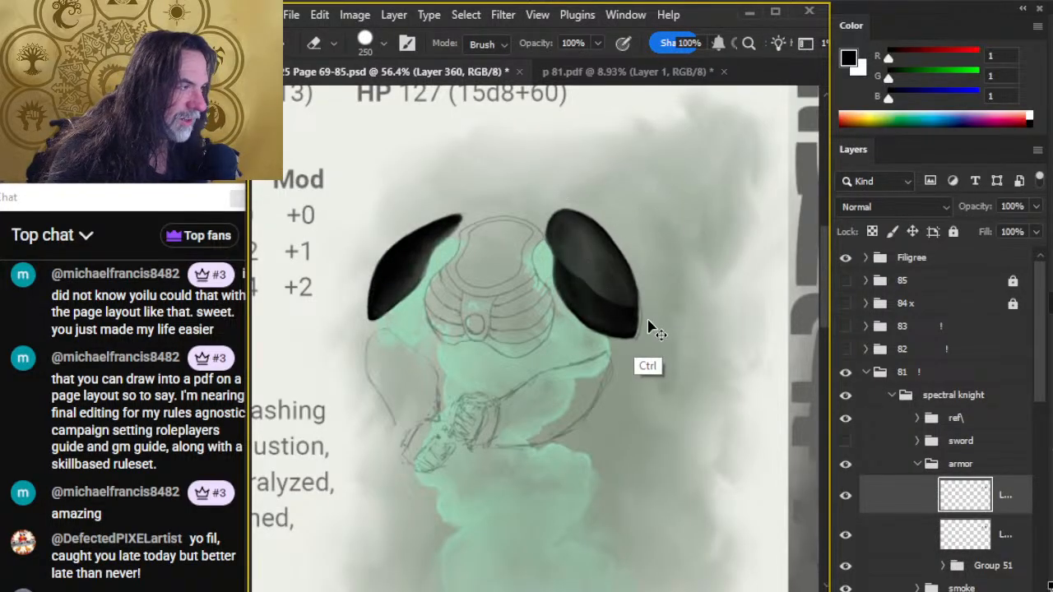
key(r)
key(e)
key(])
key([)
key([)
key([)
key([)
key([)
key([)
key([)
key([)
key([)
key([)
key([)
key([)
key([)
key([)
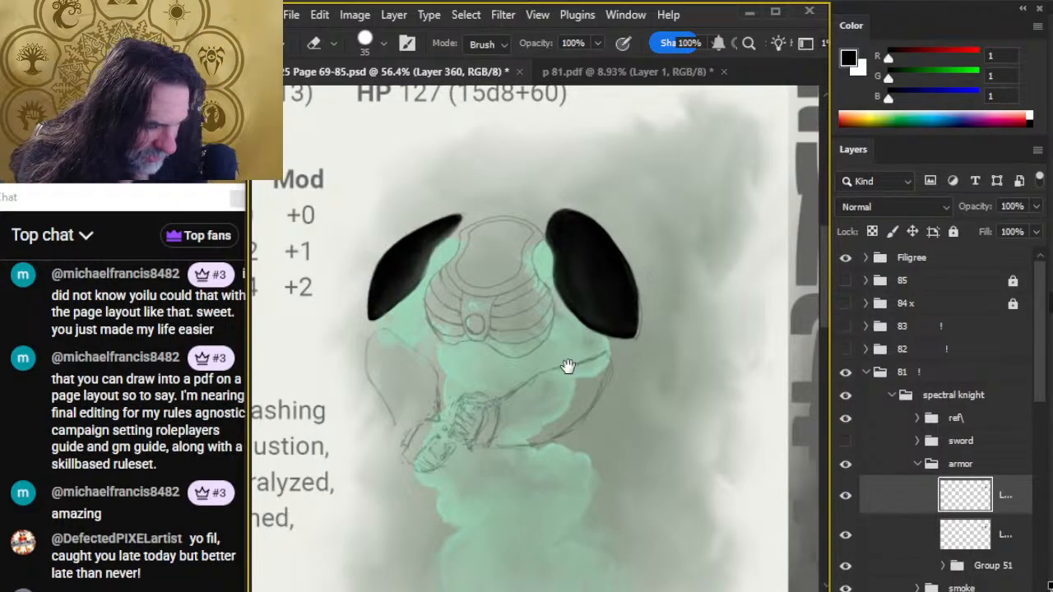
- Refine the right shoulder plate's lower outer edge with the 20 px Smudge tool, 15 px black Brush and 35 px Eraser
drag(558, 349, 565, 342)
key(r)
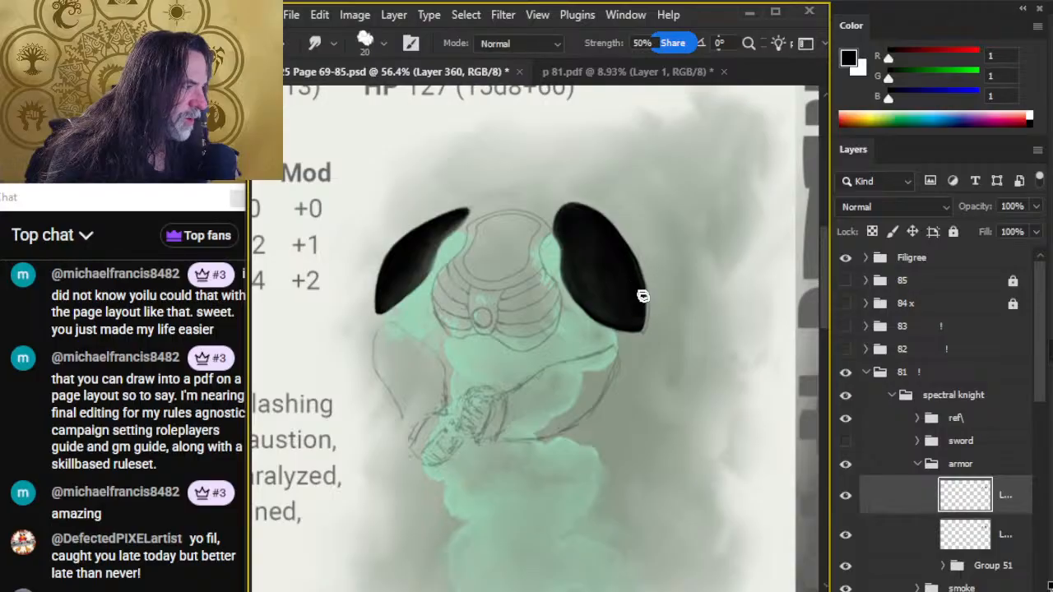
key(b)
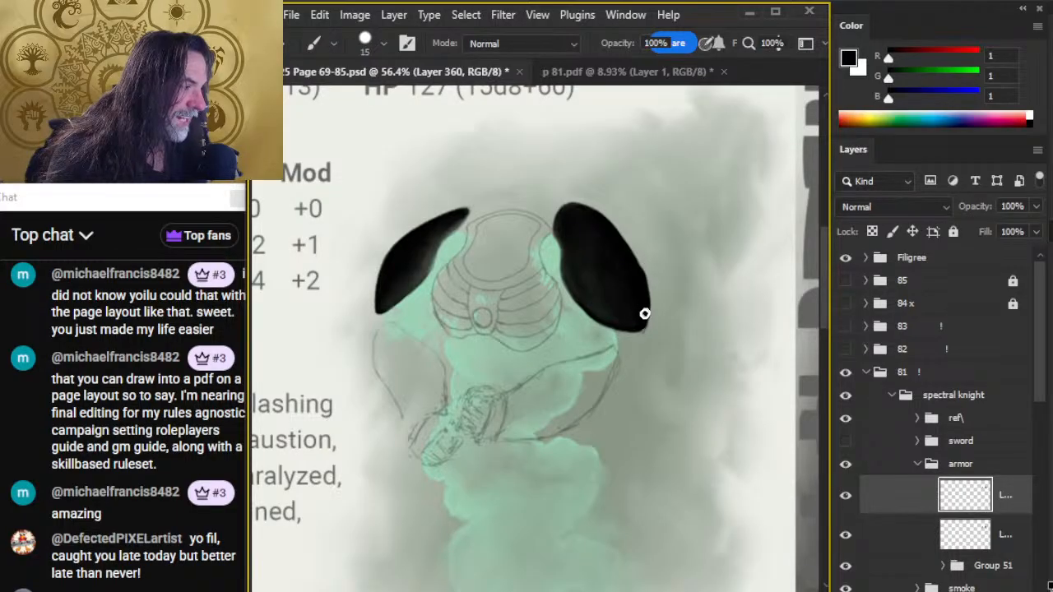
key(e)
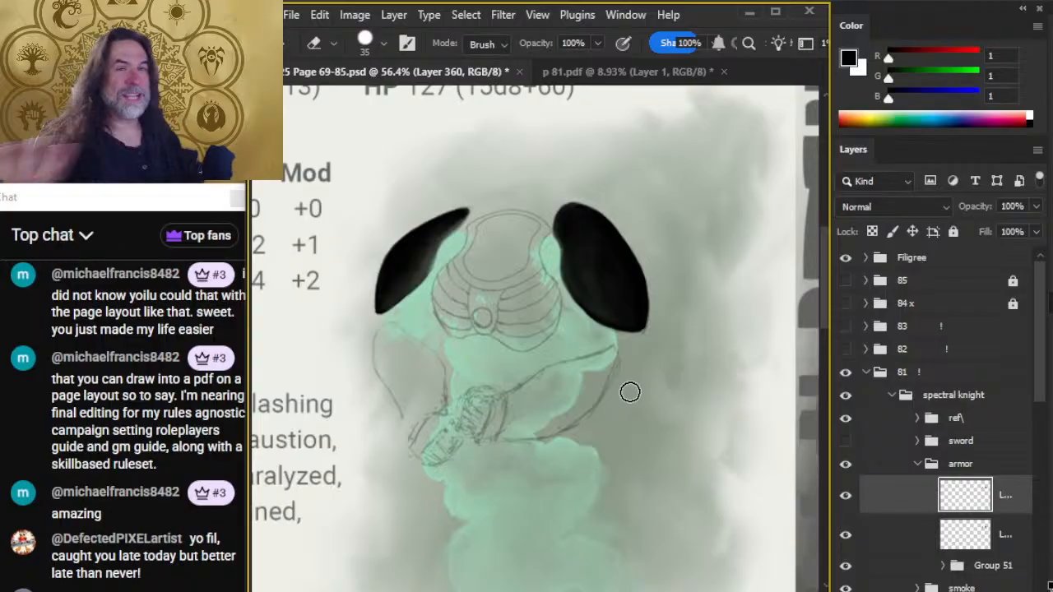
- Smooth the right shoulder plate's upper outer curve by smudging, painting black at 15 px and erasing at 35 px
key(r)
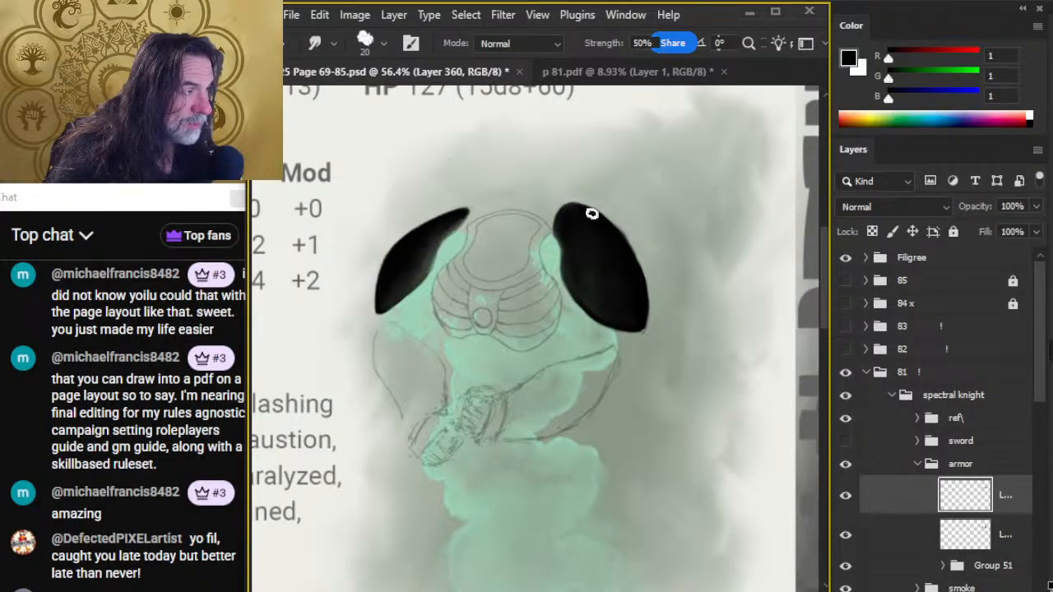
key(b)
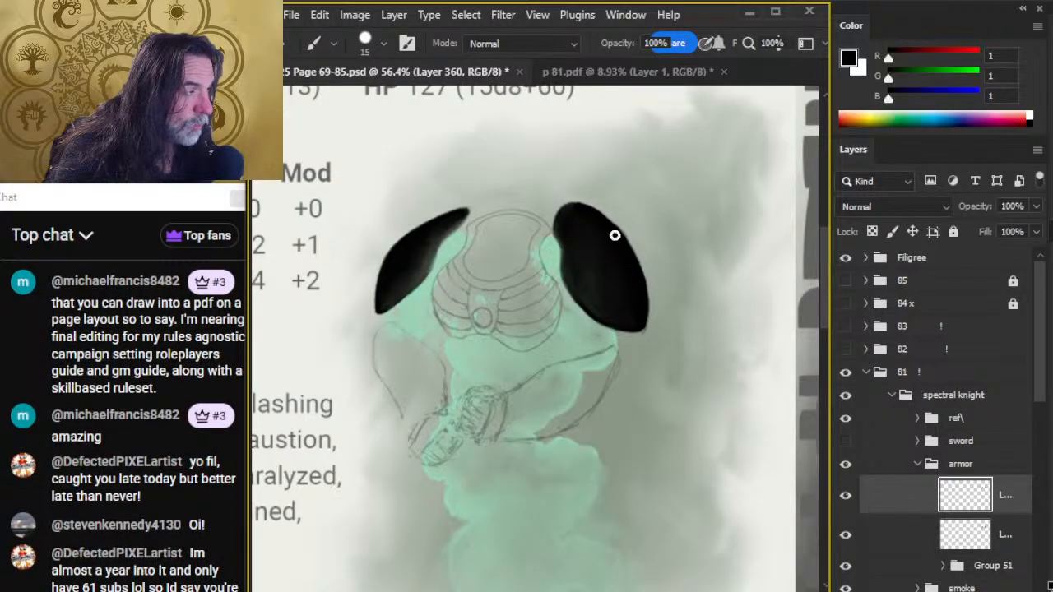
key(e)
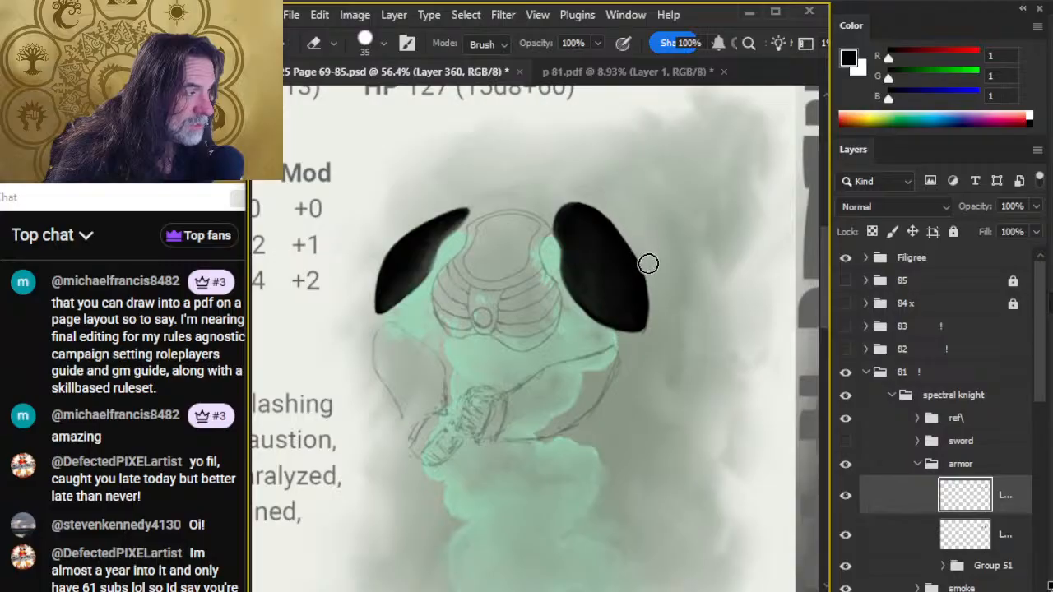
key(b)
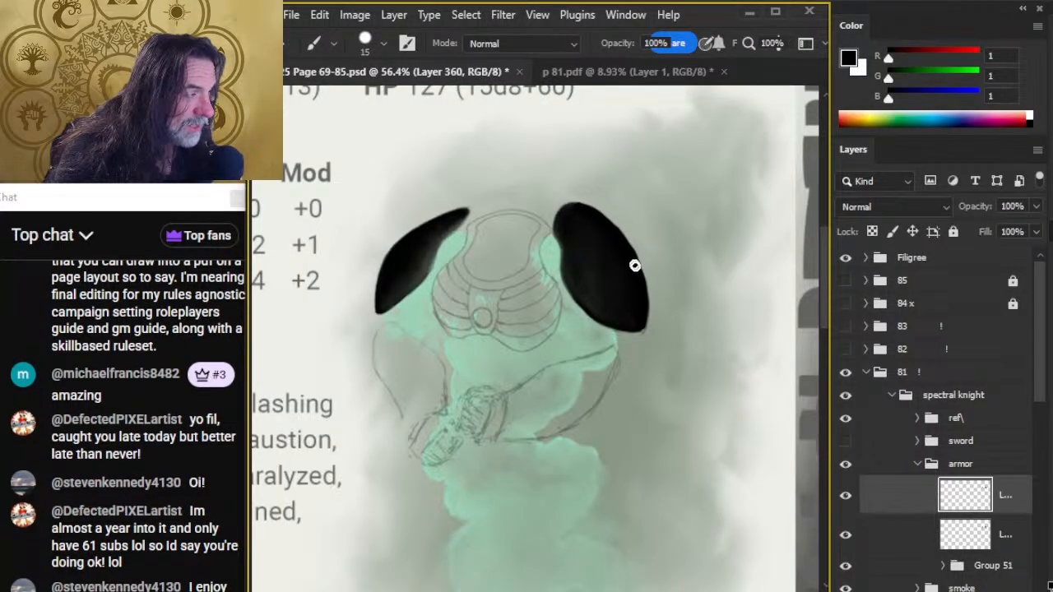
key(r)
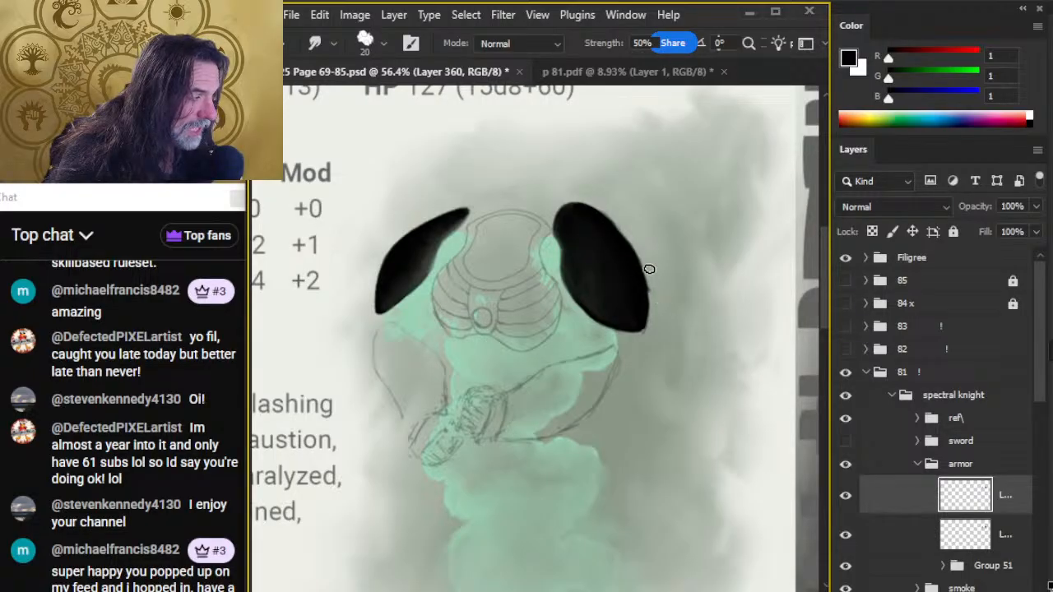
key(e)
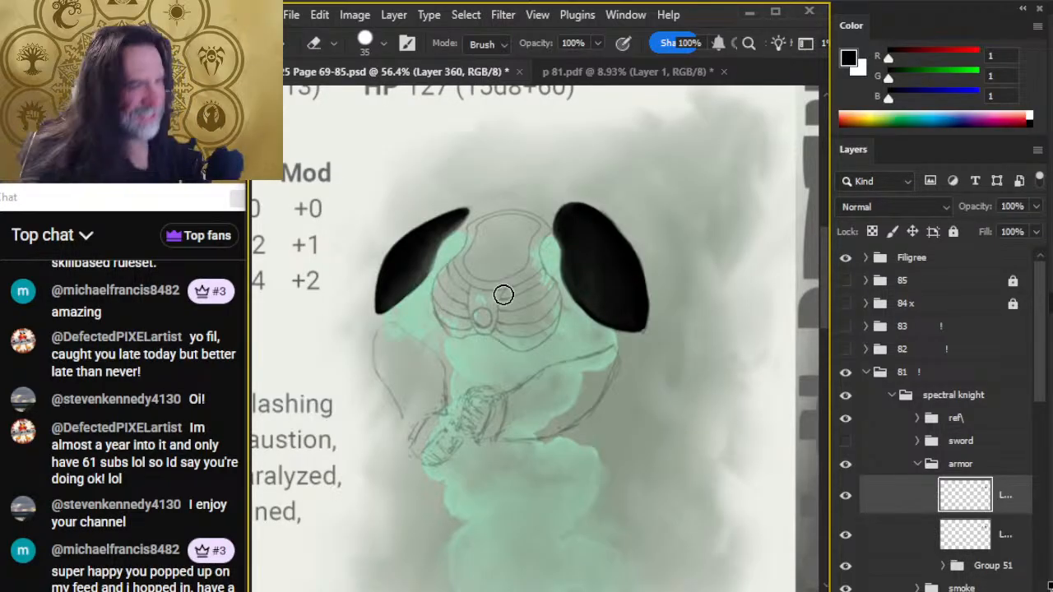
- Clean up the right shoulder plate's bottom tip on the new armor layer with the 20 px Smudge tool and 35 px Eraser
key(r)
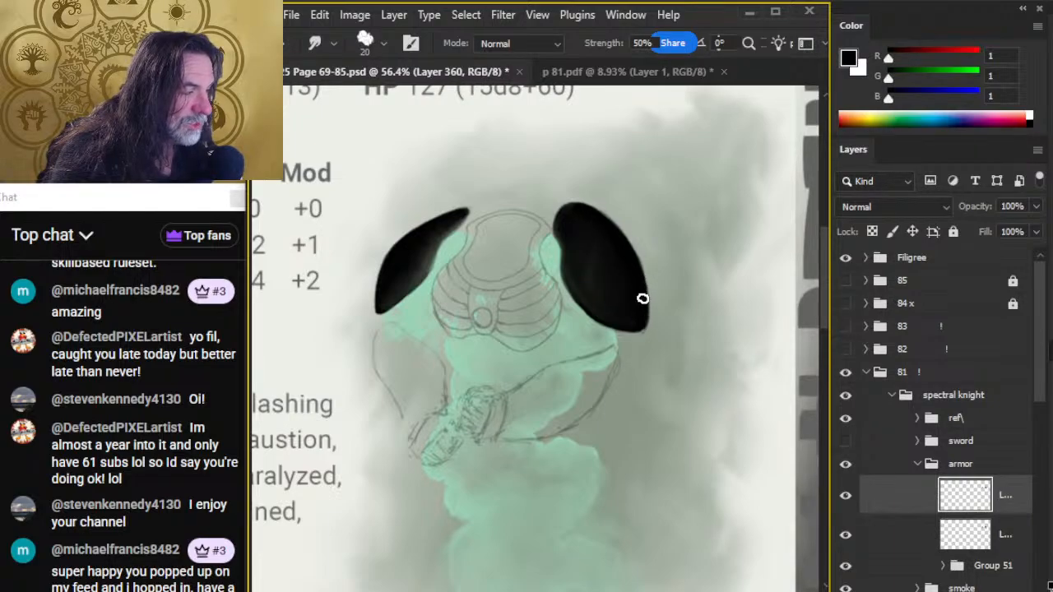
key(e)
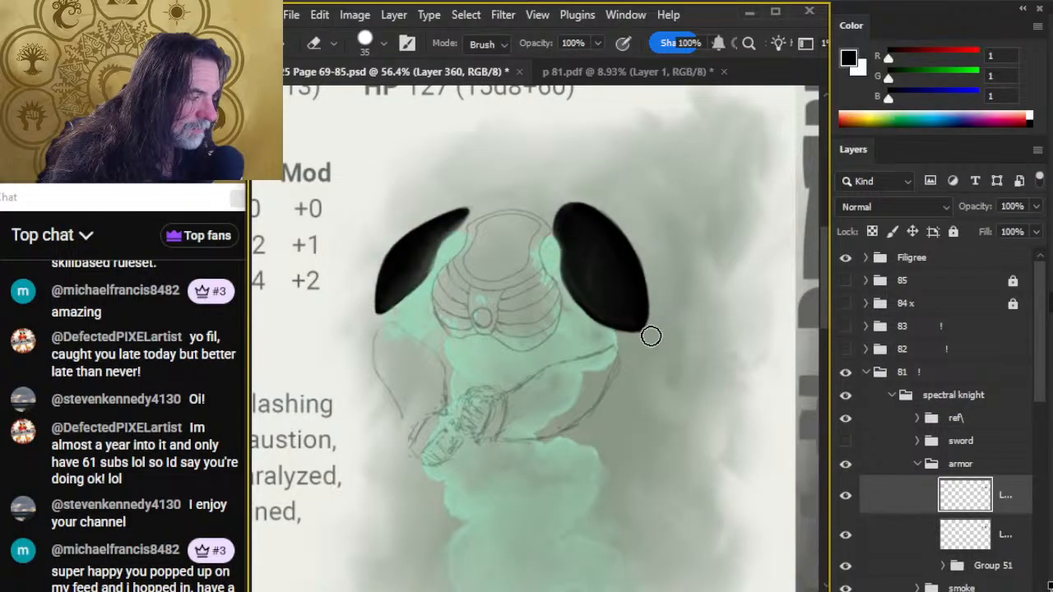
click(912, 539)
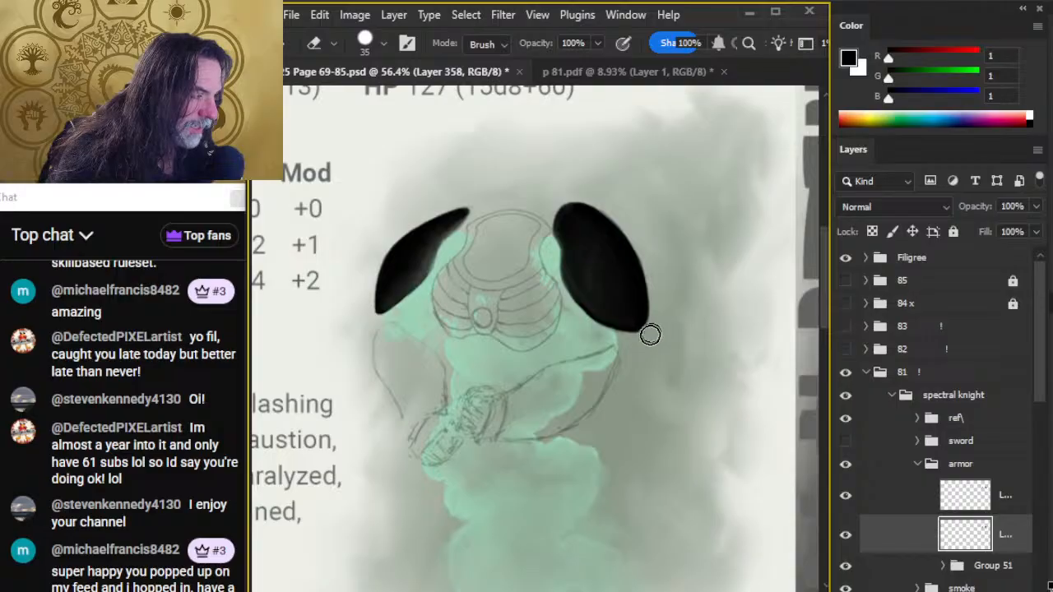
click(865, 503)
key(r)
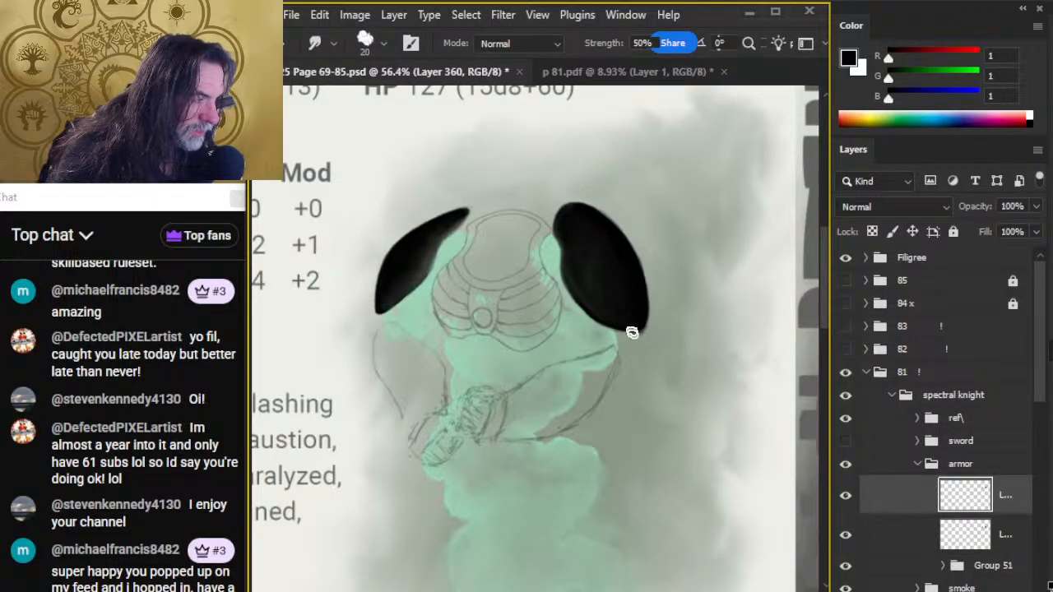
key(e)
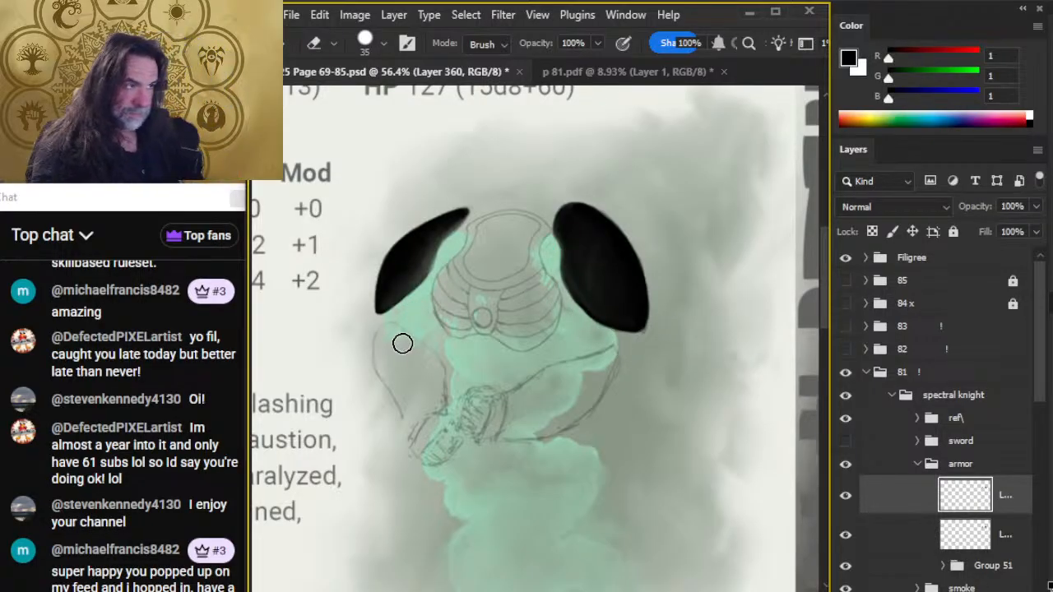
- Examine the darkened shoulder plates at page scale and compare them with the neighbouring wraith and specter illustrations
key(ctrl+space)
key(ctrl+space)
drag(648, 403, 619, 429)
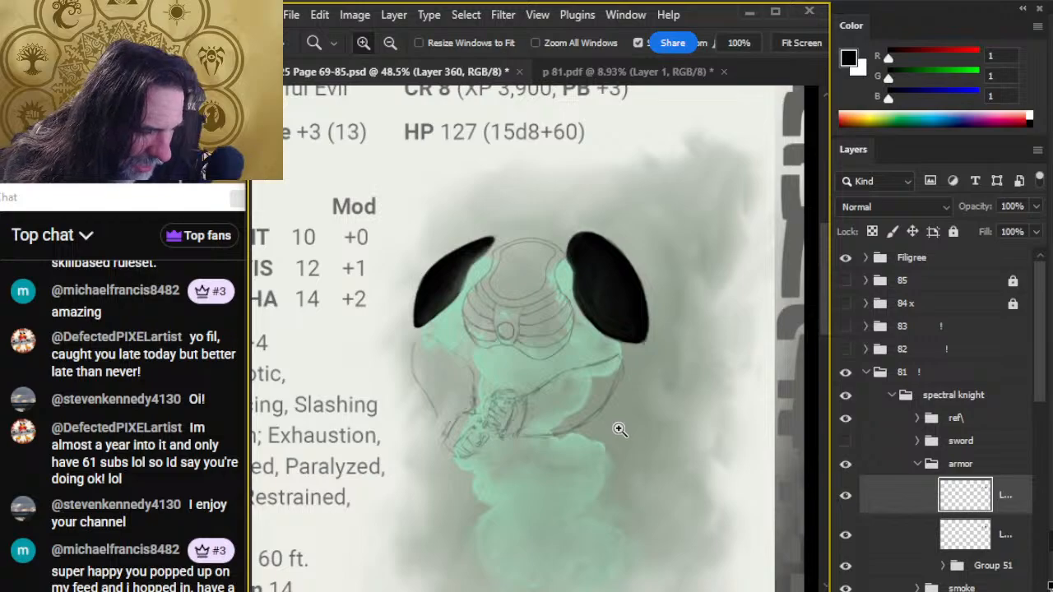
drag(648, 377, 607, 381)
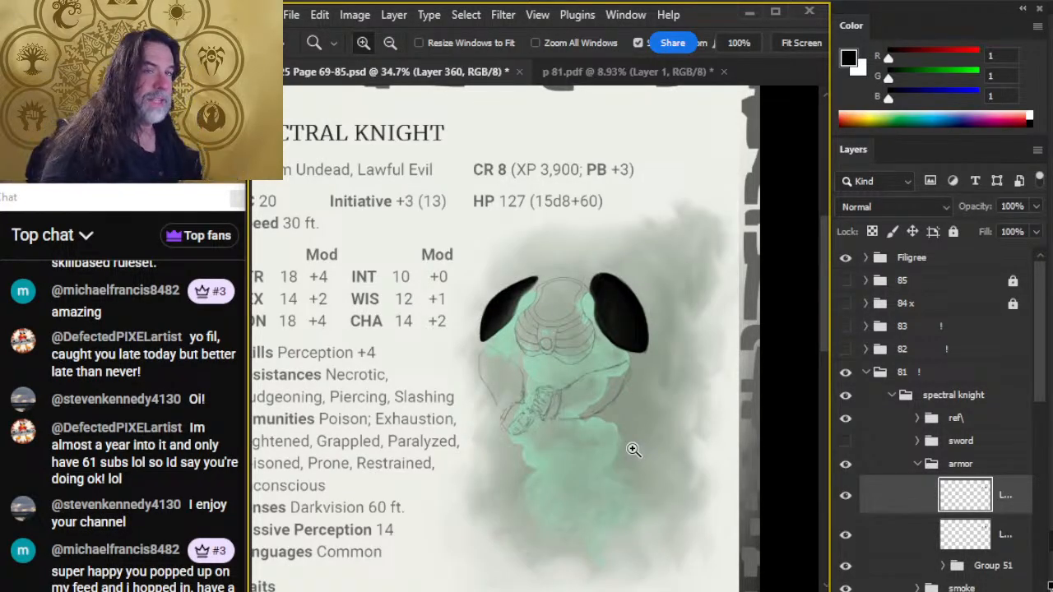
click(632, 450)
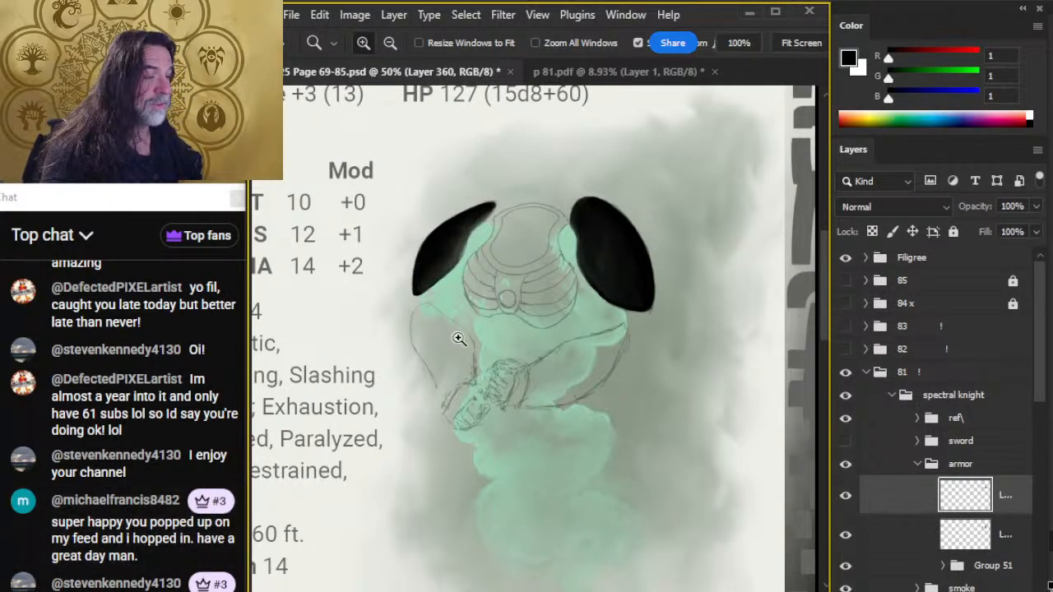
alt+click(543, 322)
drag(503, 324, 587, 292)
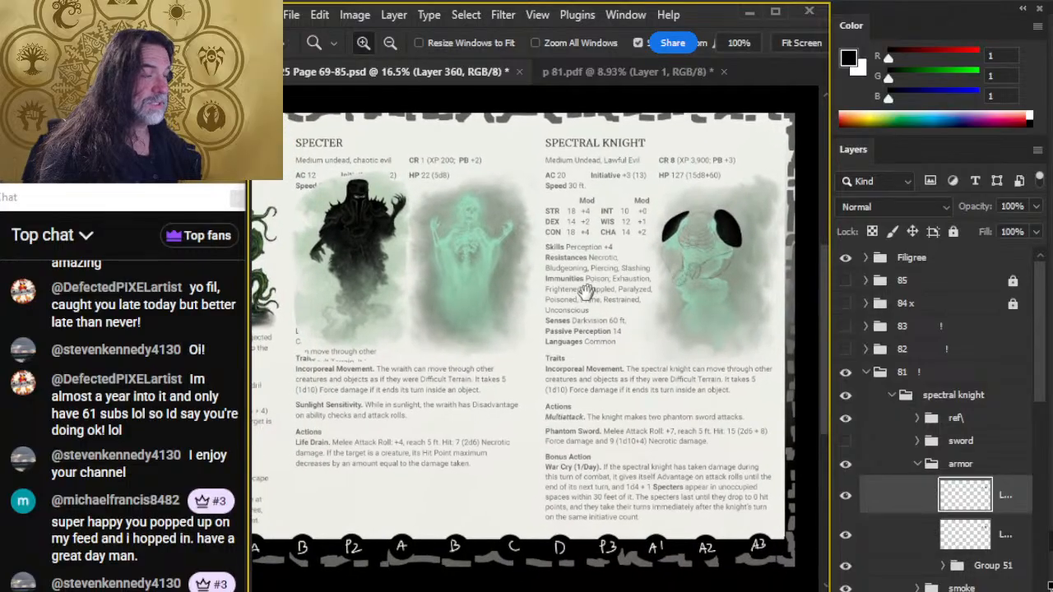
alt+click(642, 364)
- Save the document and switch to another open application window
key(ctrl+s)
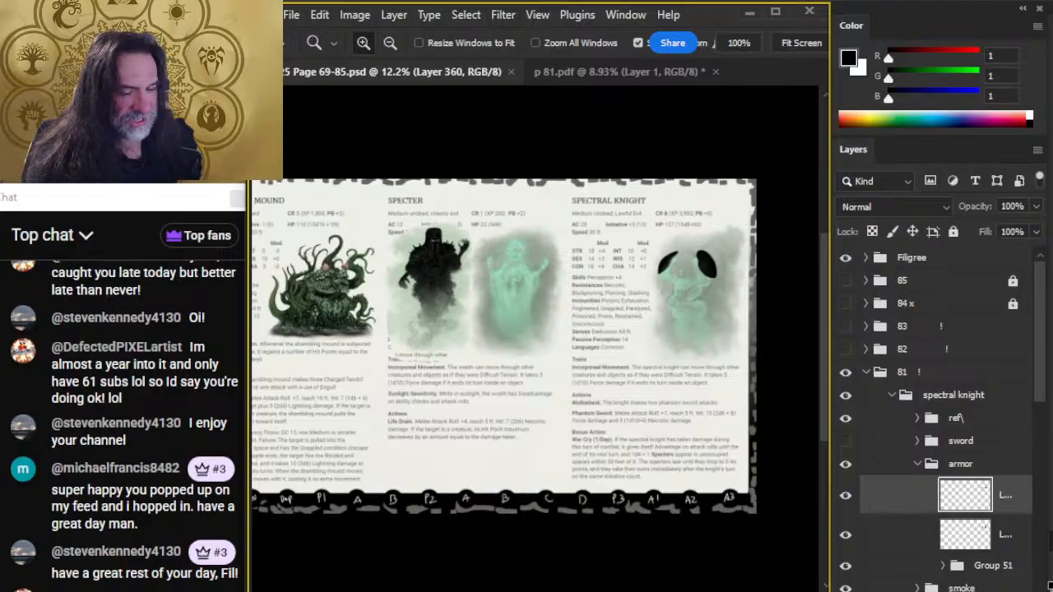
key(alt+Tab)
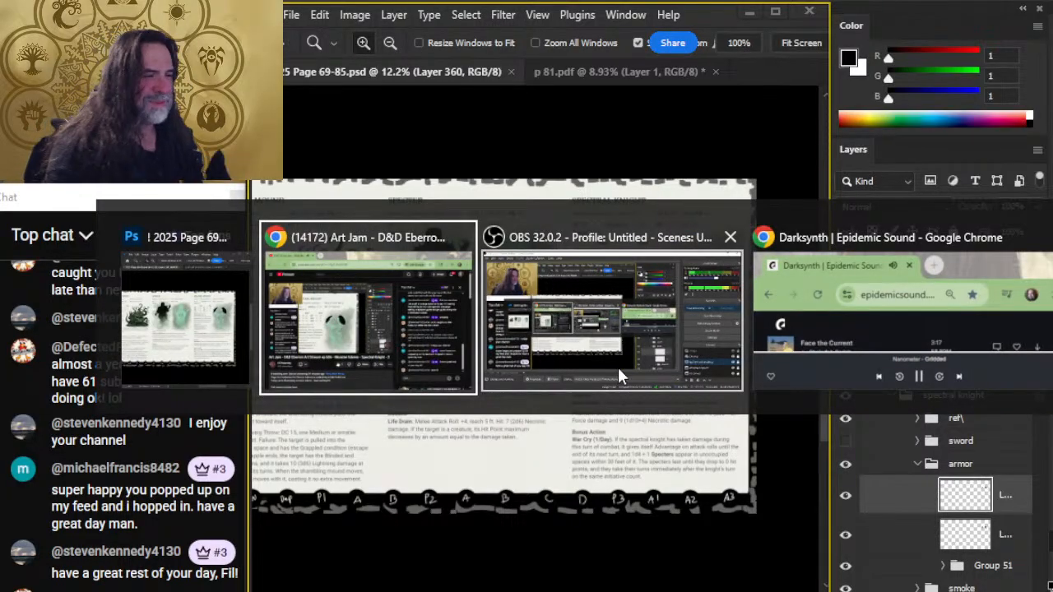